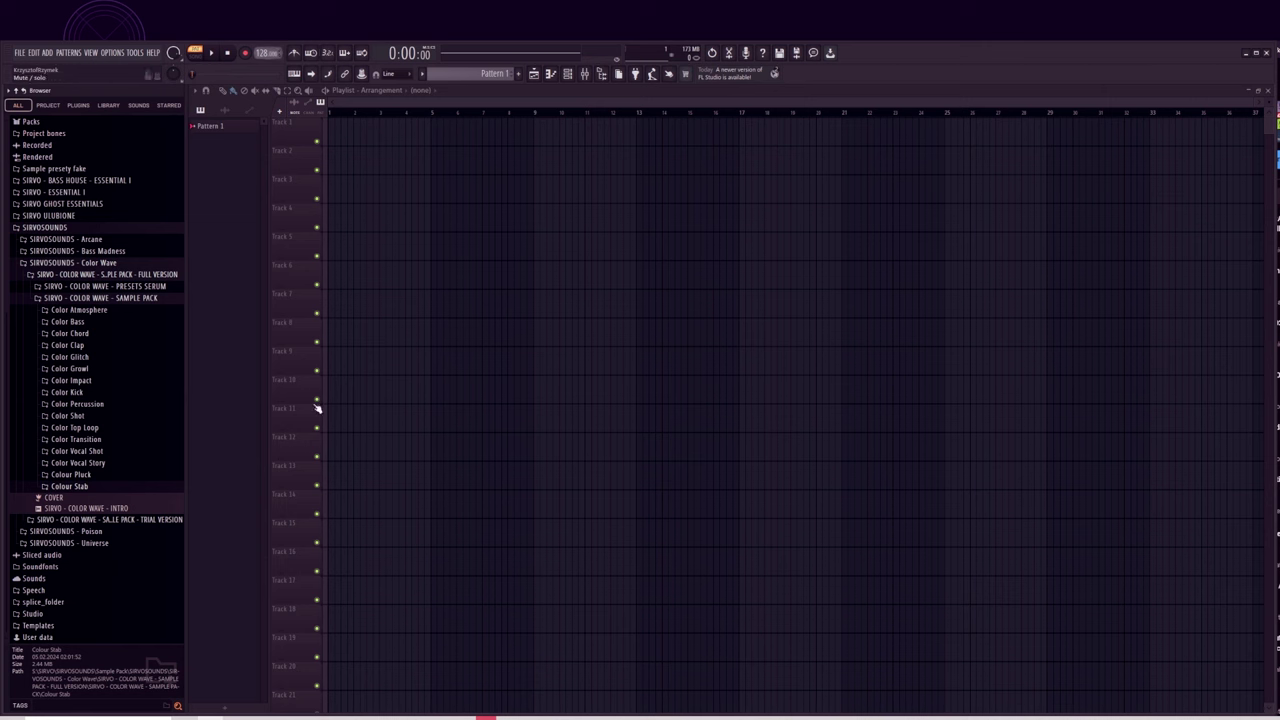
Preview SCW - Pluck 5 - C from the Colour Pluck folder and load it as a new channel in the channel rack.
key(F6)
click(89, 476)
click(91, 410)
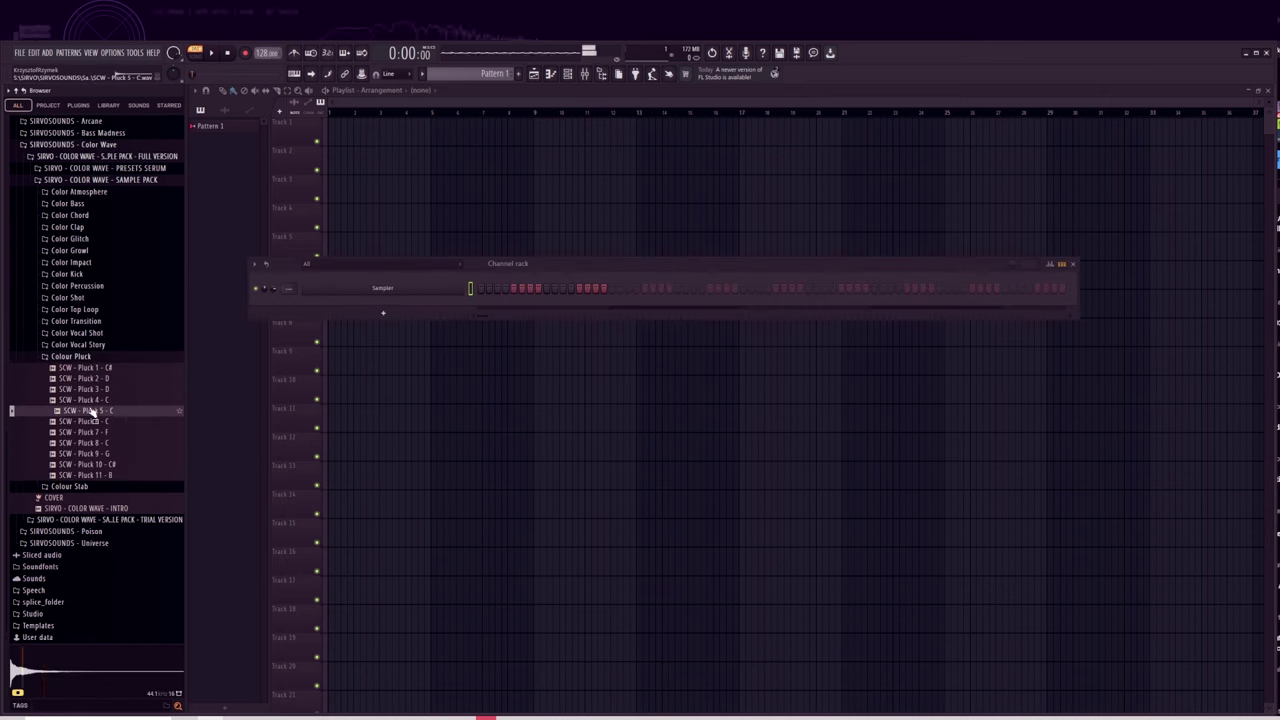
drag(91, 410, 447, 308)
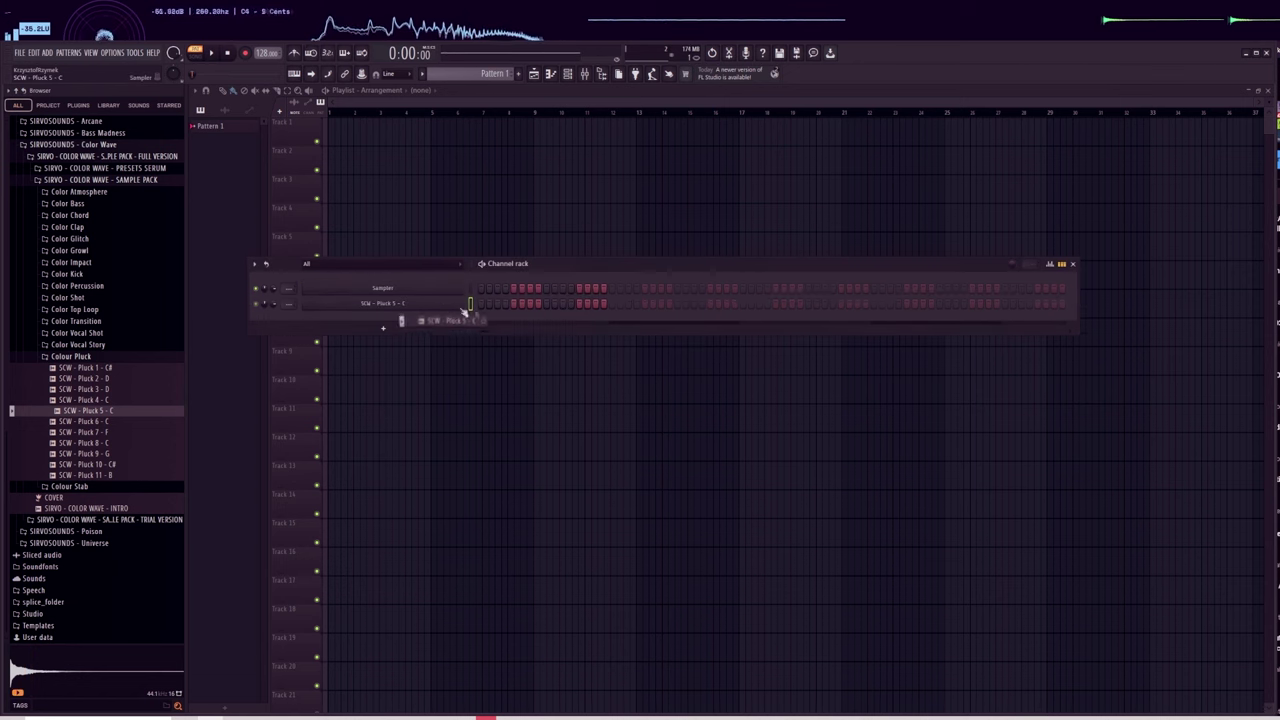
Compose a four-bar progression of three-note chords for the SCW - Pluck 5 - C channel in the piano roll.
right_click(431, 308)
click(490, 305)
click(220, 387)
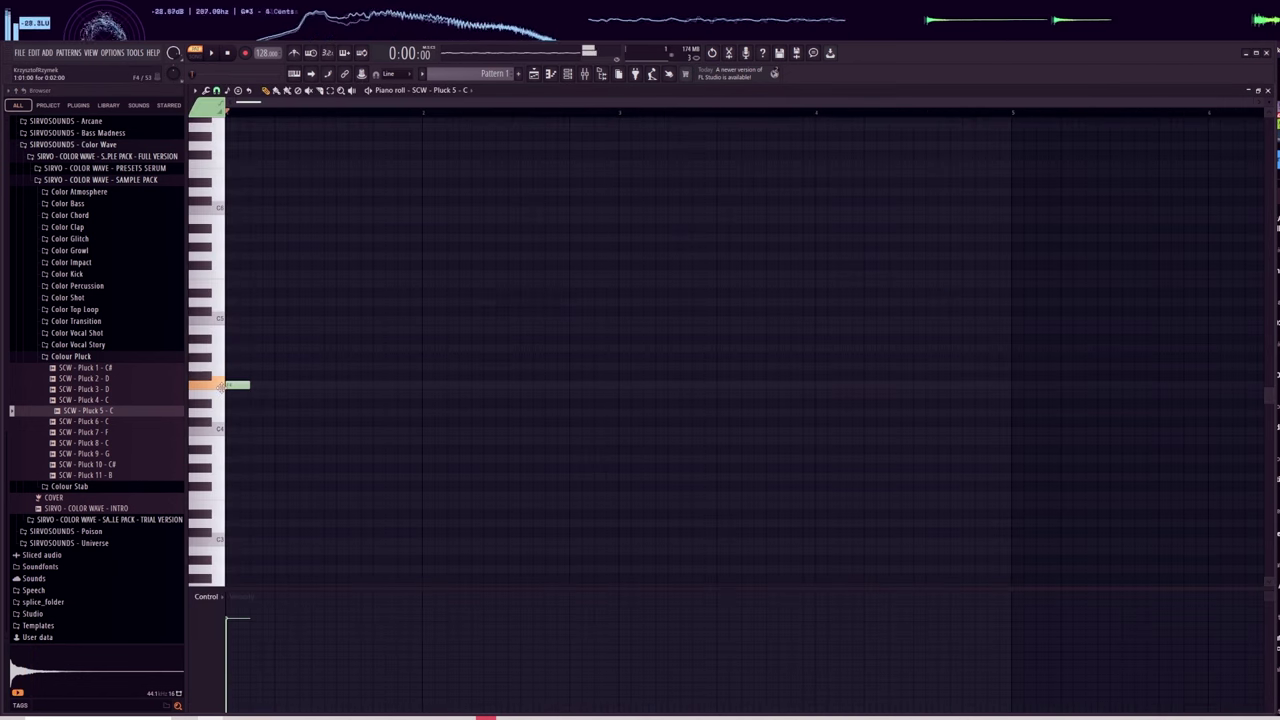
mouse_move(240, 421)
mouse_down()
mouse_move(240, 450)
mouse_move(246, 433)
mouse_up()
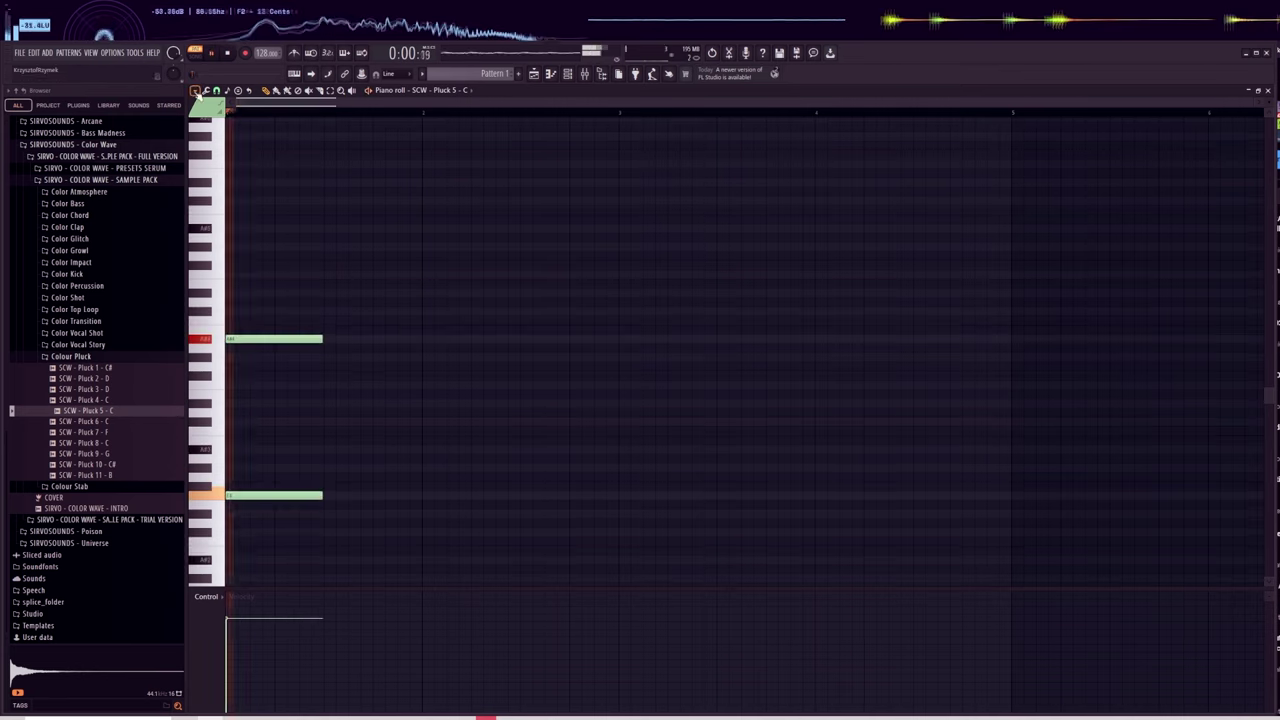
click(196, 90)
mouse_move(205, 141)
mouse_move(330, 290)
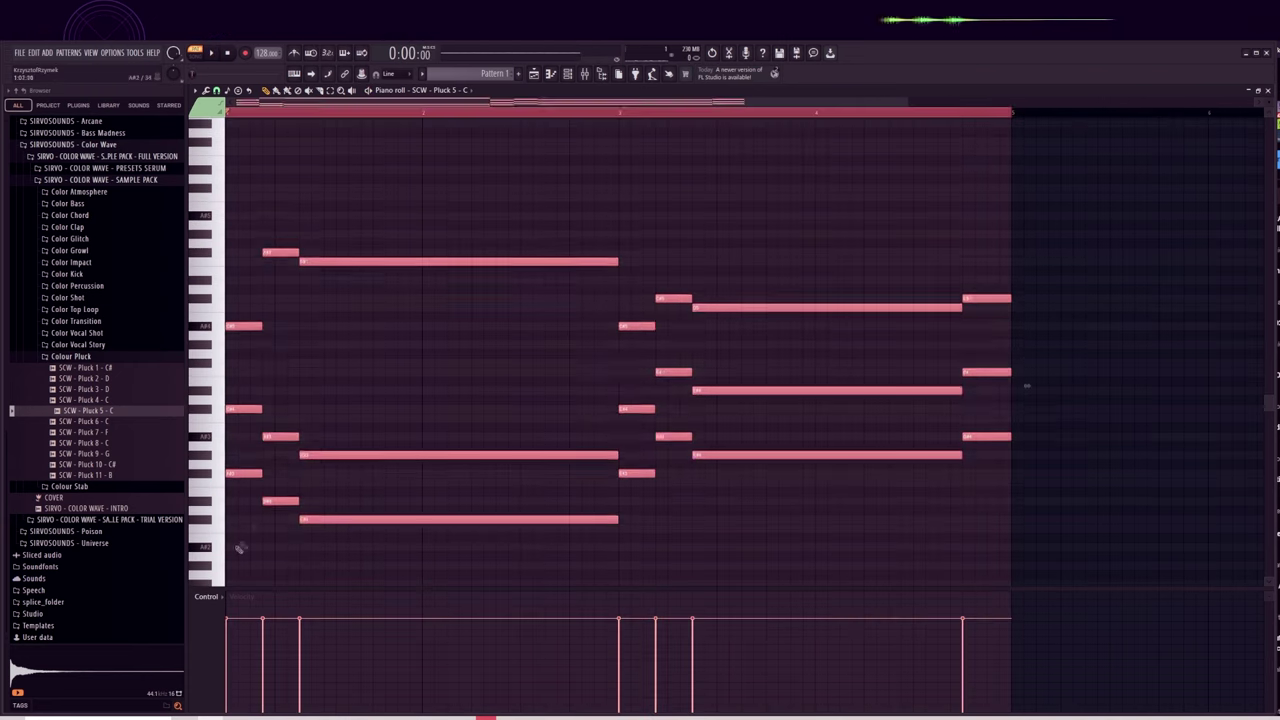
key(ctrl+d)
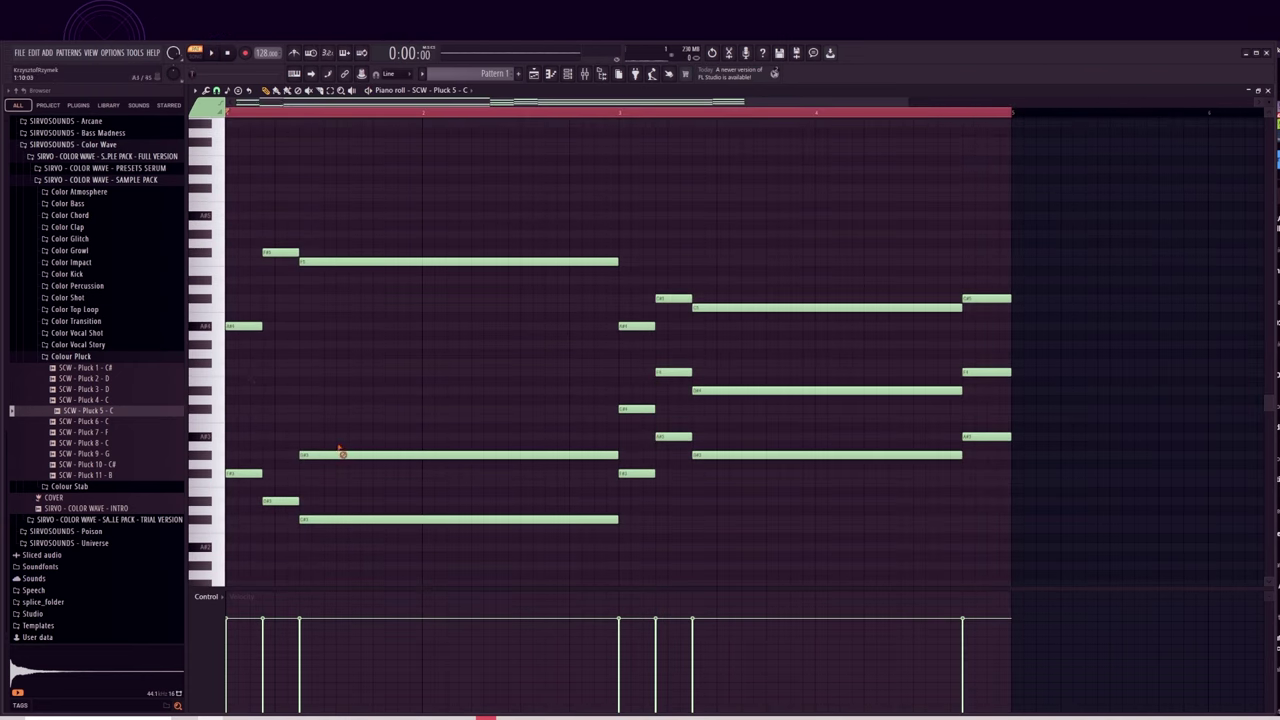
Try raising the middle notes of the chords by an octave and play the result.
click(240, 409)
click(275, 437)
drag(237, 386, 374, 465)
drag(636, 352, 1010, 405)
key(ctrl+Up)
key(space)
key(space)
key(ctrl+Down)
key(ctrl+d)
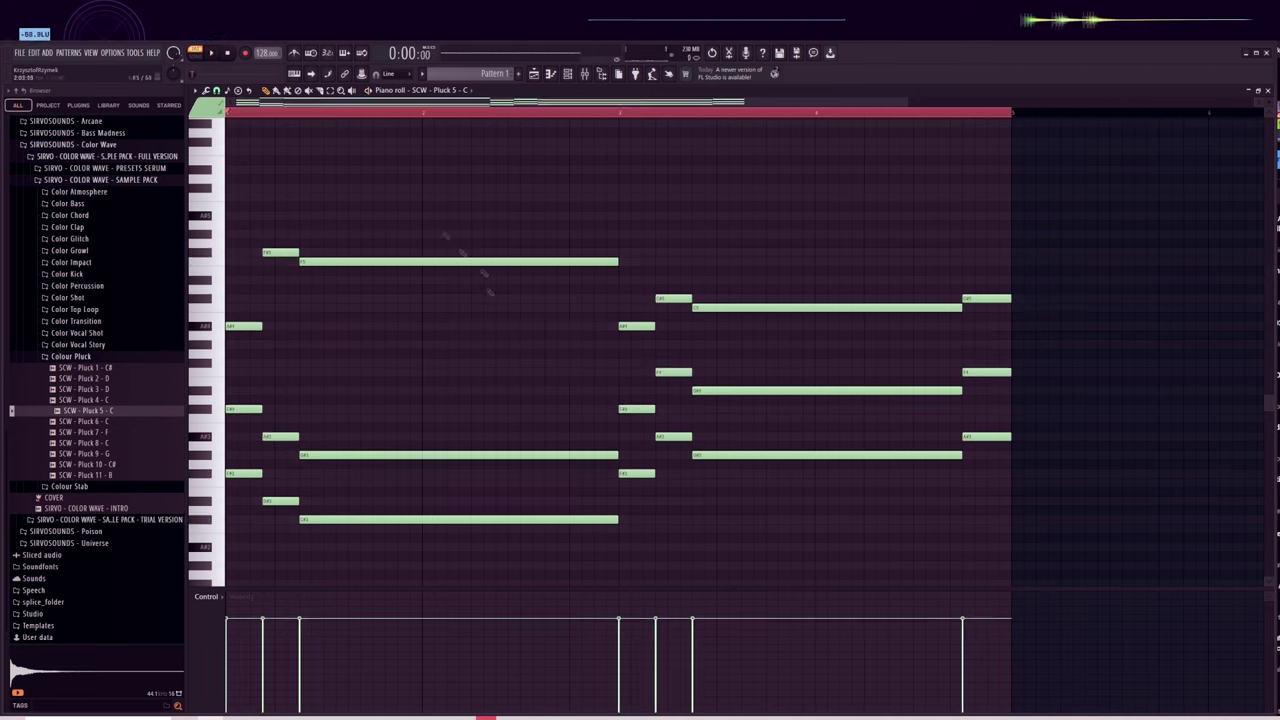
Duplicate the top notes of all the chords one octave higher.
drag(235, 237, 376, 341)
drag(636, 342, 1027, 289)
drag(255, 326, 255, 215)
Duplicate the lower and middle notes of all the chords one octave higher.
scroll(1077, 351, down, 1)
drag(235, 510, 1028, 317)
drag(245, 373, 245, 262)
scroll(357, 514, up, 2)
scroll(357, 514, down, 2)
Duplicate the lowest notes of all the chords two octaves higher.
drag(249, 451, 721, 541)
drag(638, 475, 1027, 415)
drag(250, 464, 250, 243)
scroll(431, 337, up, 2)
Strum all the chords from the lowest note upward with rising velocities using the strumizer.
key(ctrl+a)
key(alt+s)
key(space)
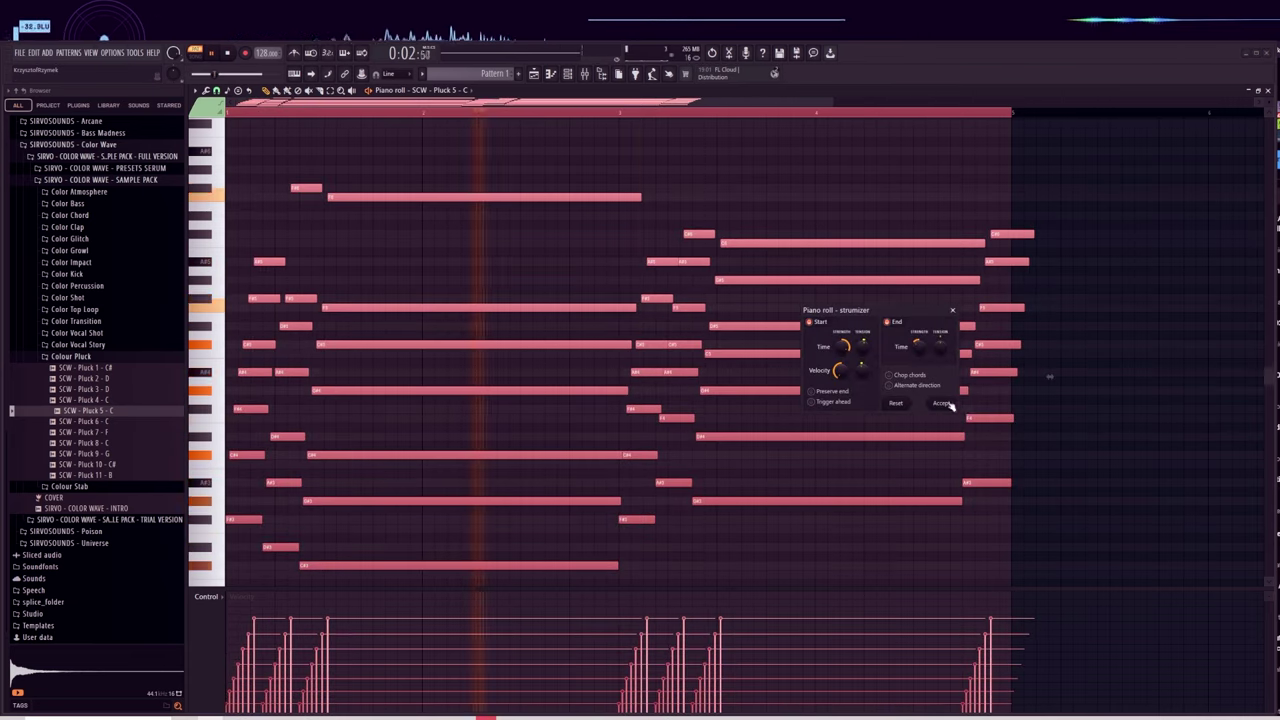
click(941, 403)
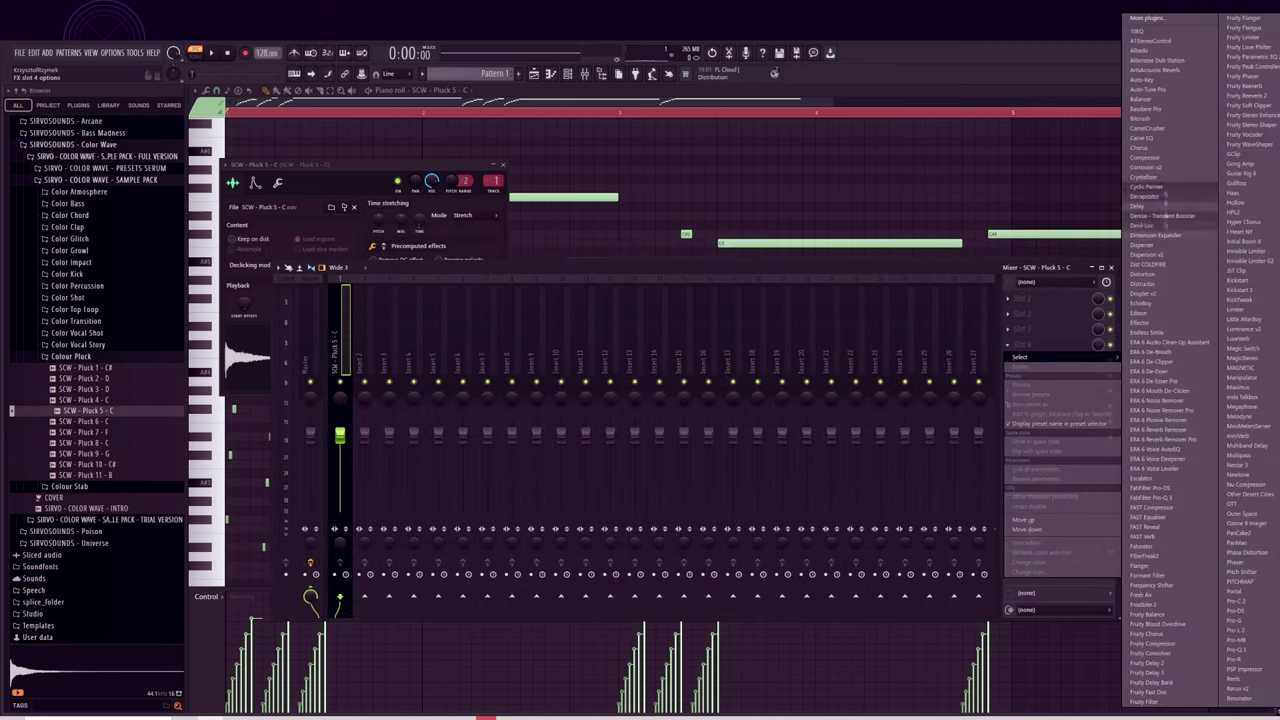
Add Disperser to the fourth effect slot of the pluck's mixer track and lower its frequency slightly during playback.
click(1145, 245)
key(space)
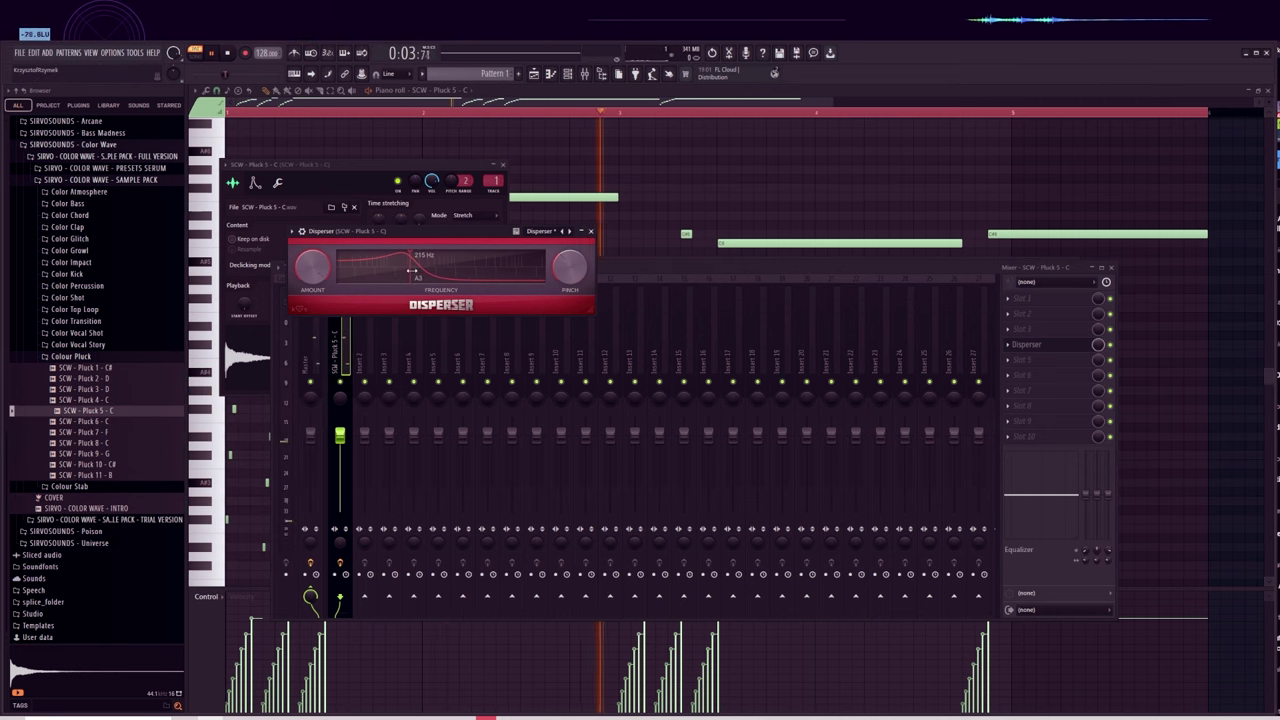
drag(411, 270, 405, 273)
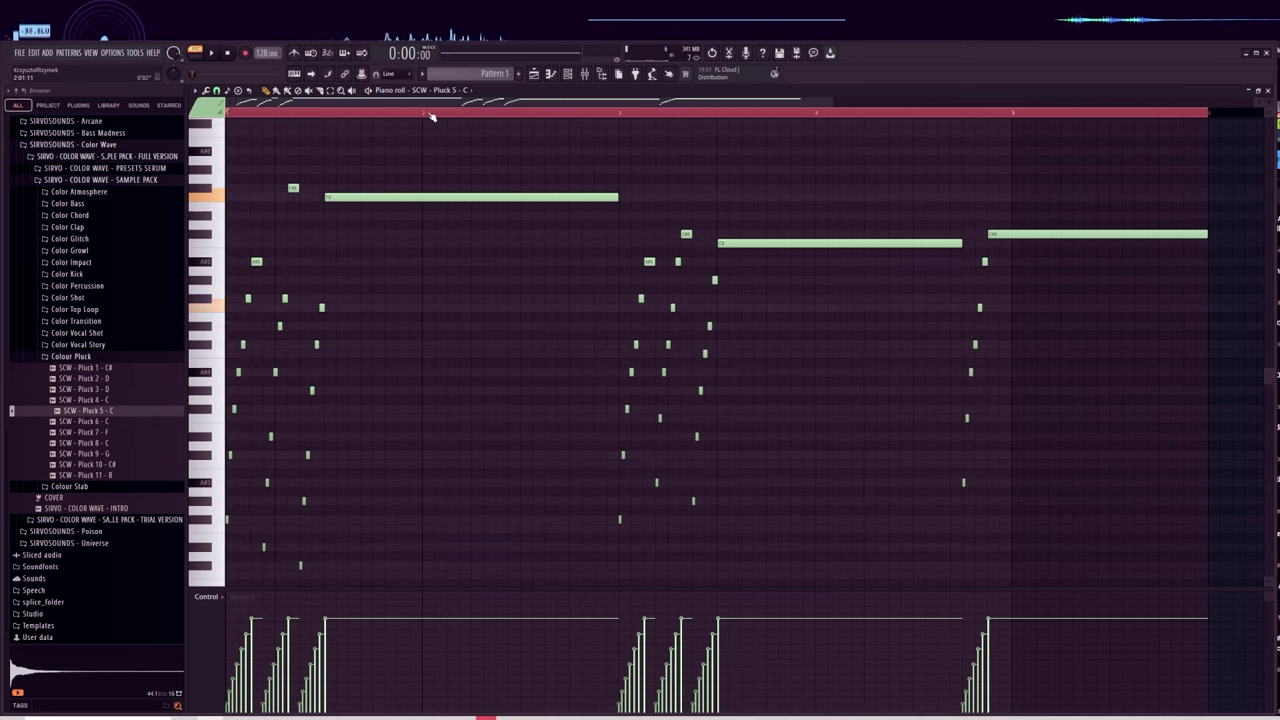
Audition other pluck samples and load SCW - Pluck 4 - C into the channel in place of Pluck 5.
key(space)
click(115, 442)
click(115, 410)
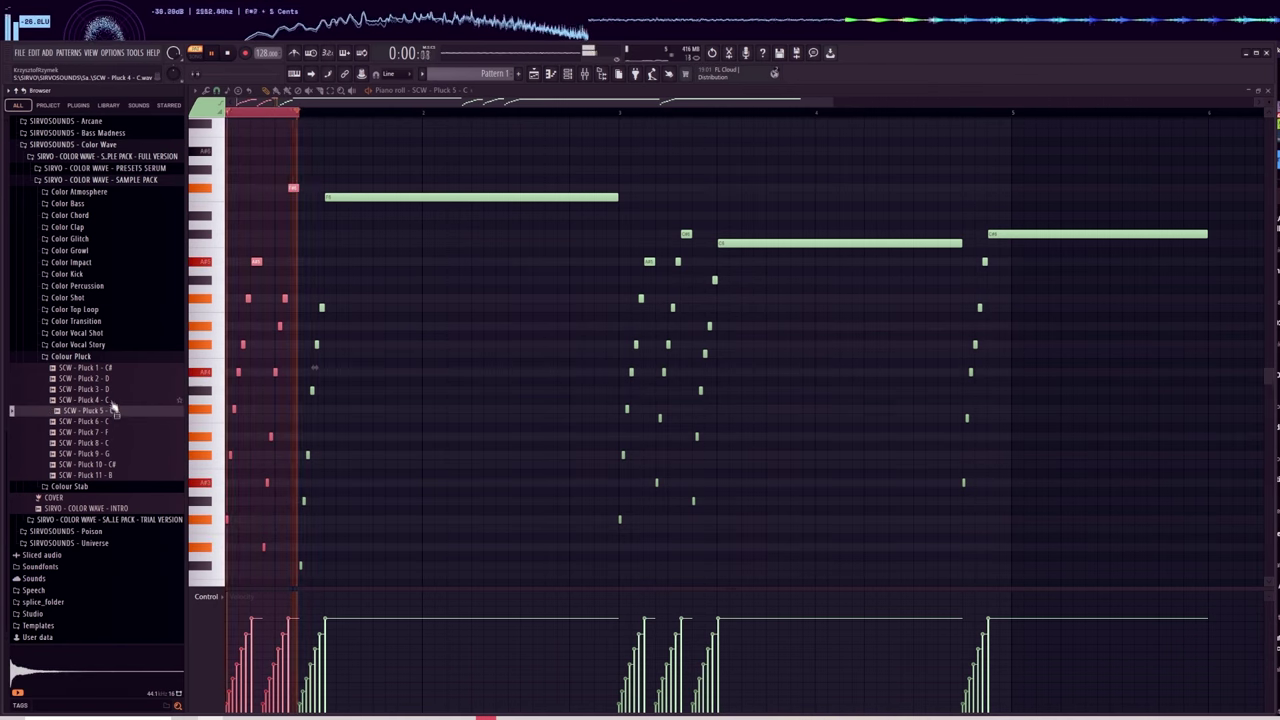
click(113, 400)
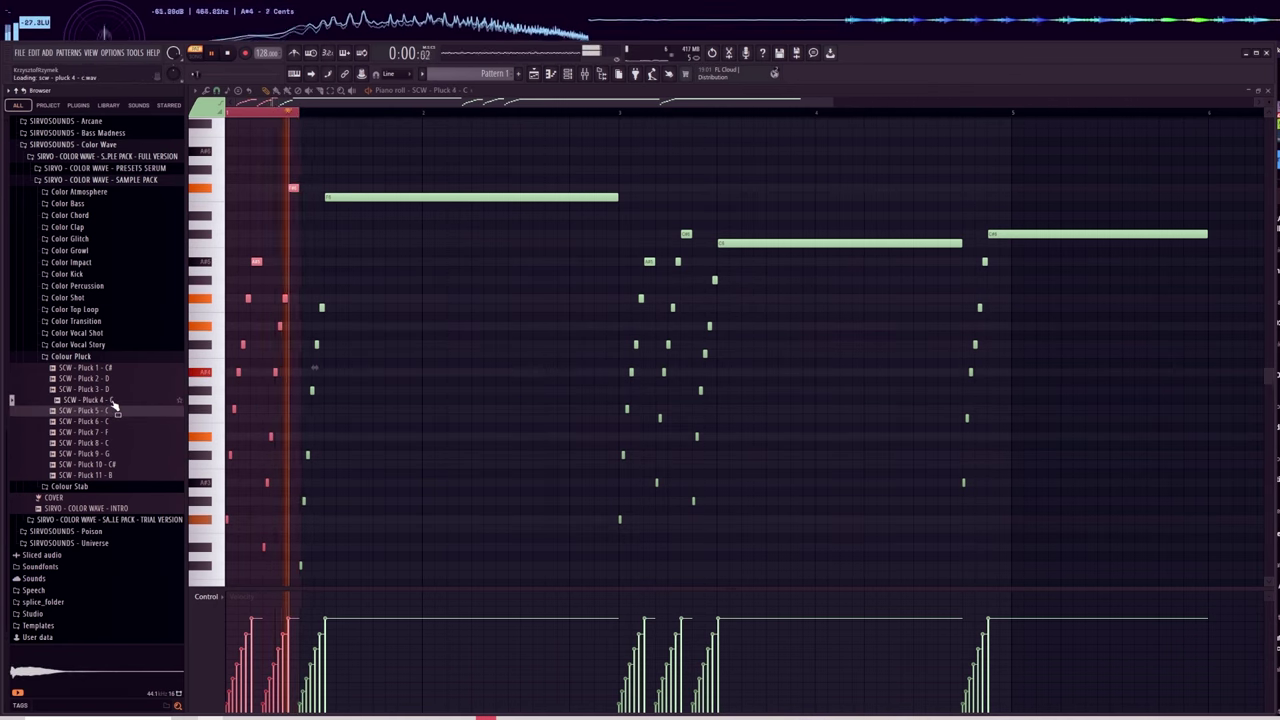
click(568, 74)
key(space)
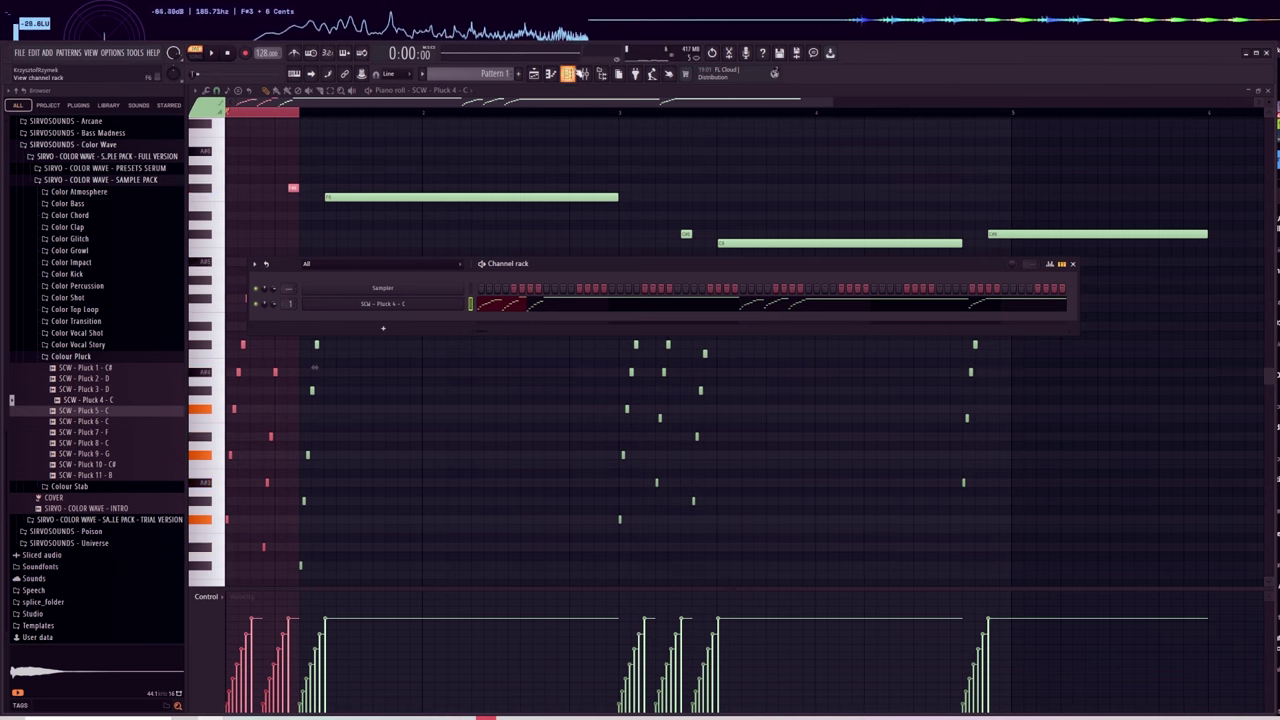
click(571, 74)
Set Disperser's frequency to about 1.77 kHz and enable the pluck sampler's volume envelope.
click(585, 74)
key(space)
click(1040, 345)
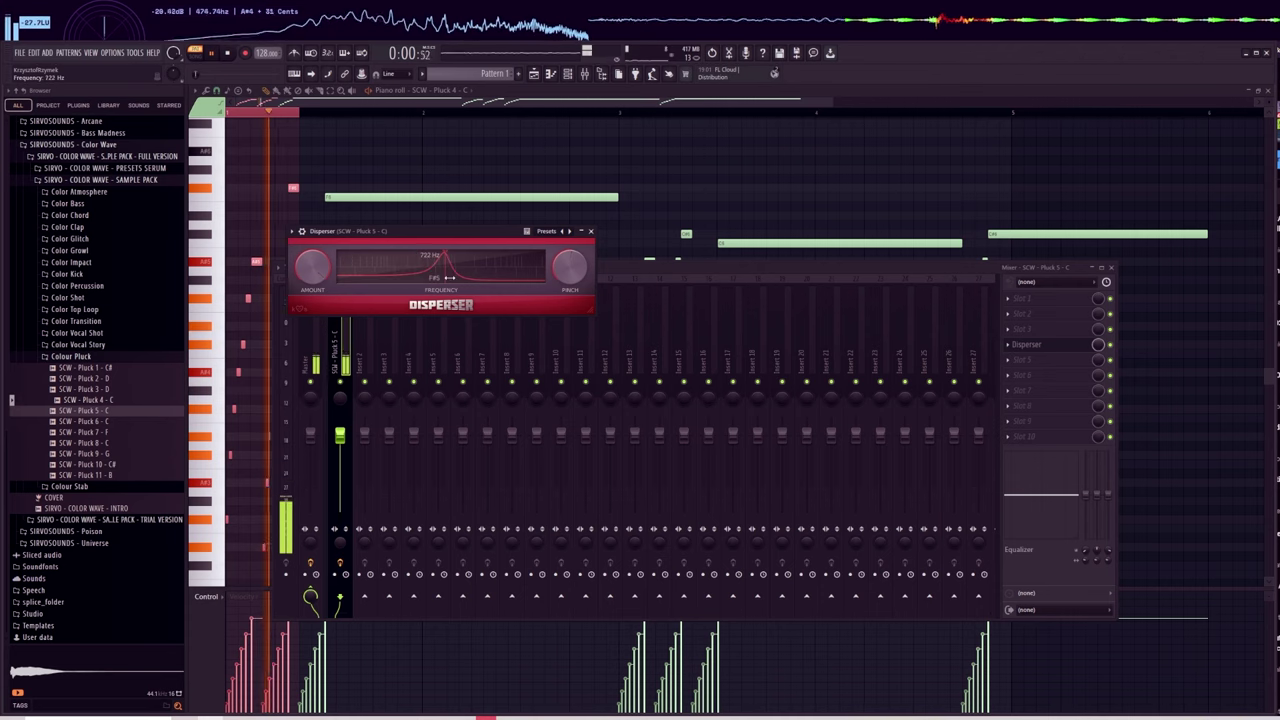
drag(472, 278, 475, 278)
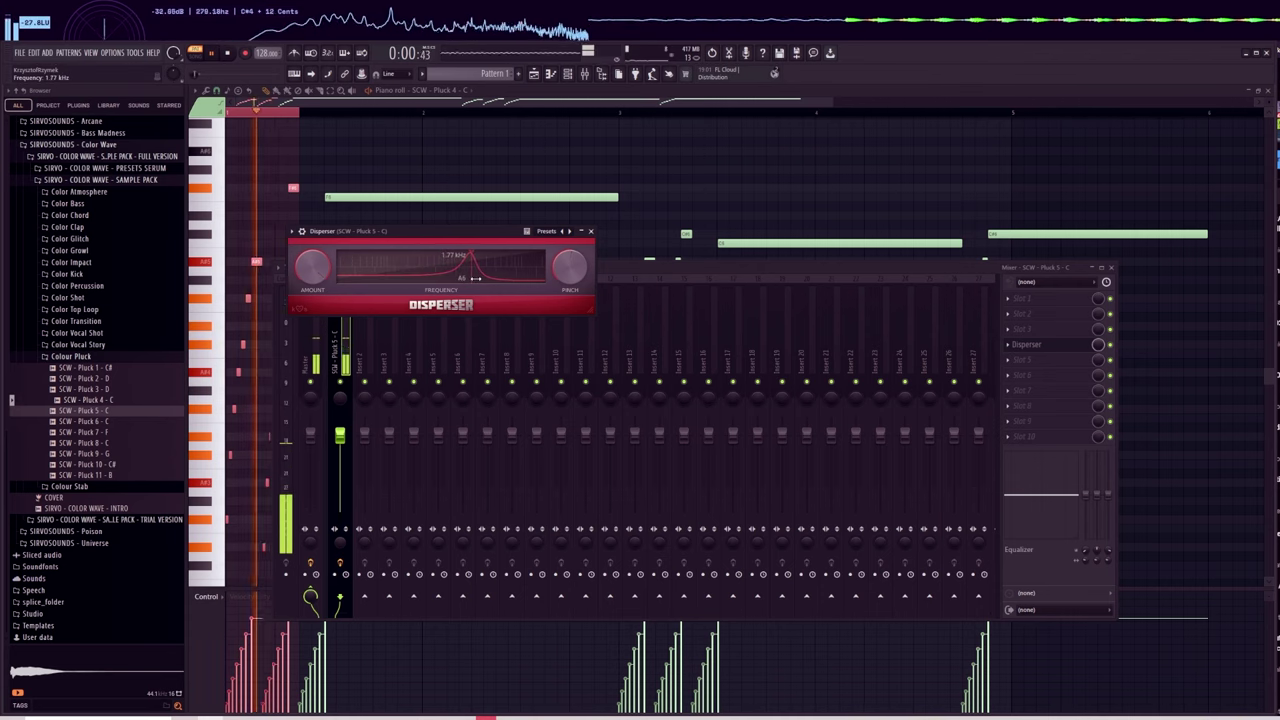
click(475, 320)
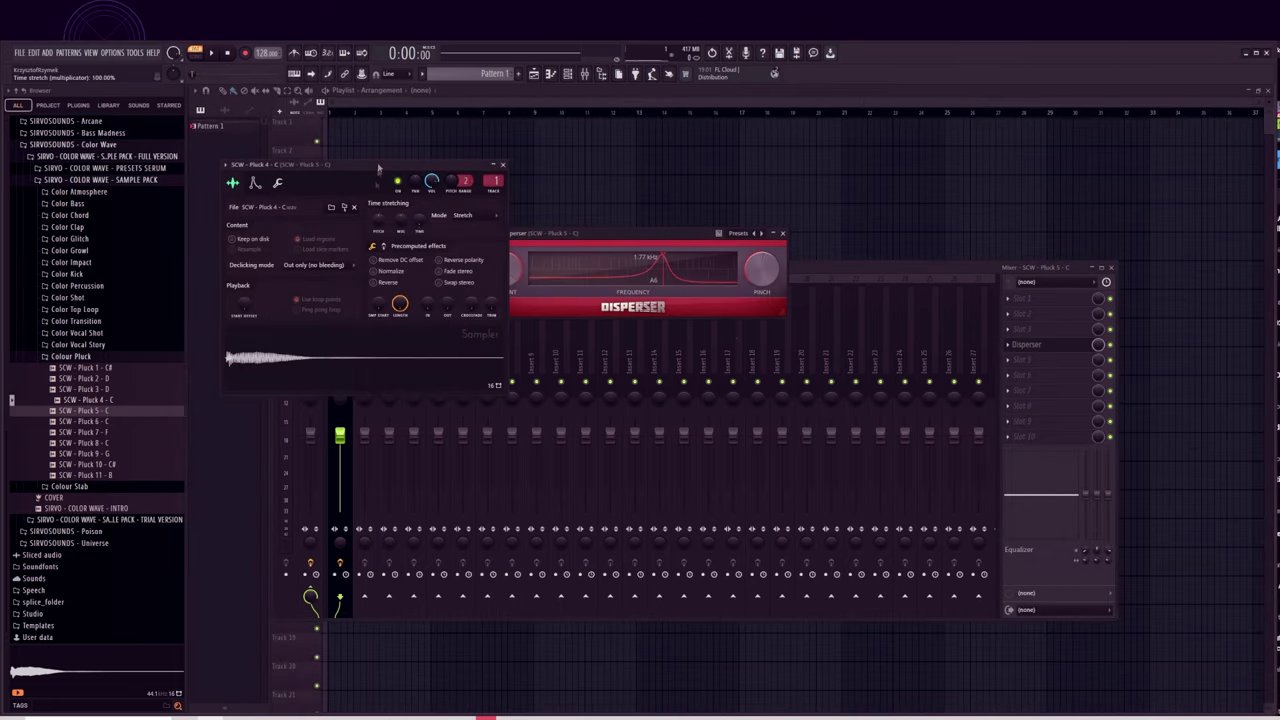
click(255, 184)
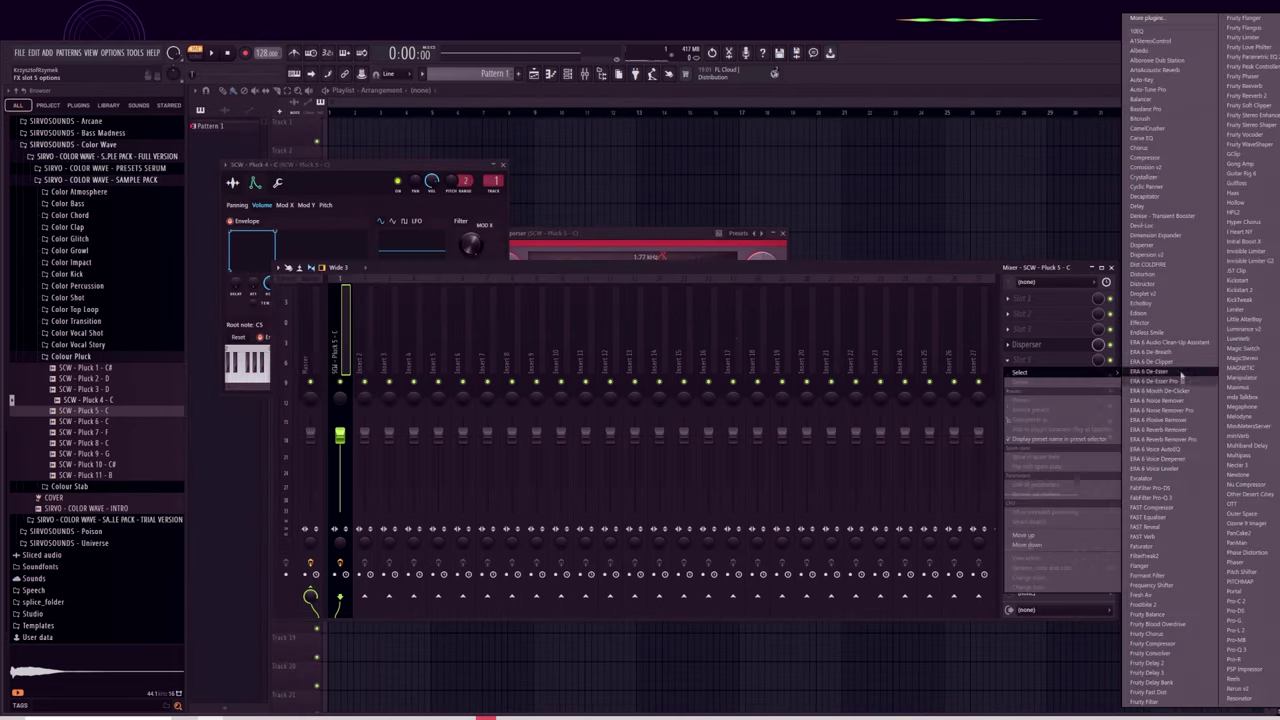
Add Portal to the fifth effect slot and audition its Orbit, Shards and Corrosive presets.
click(1235, 591)
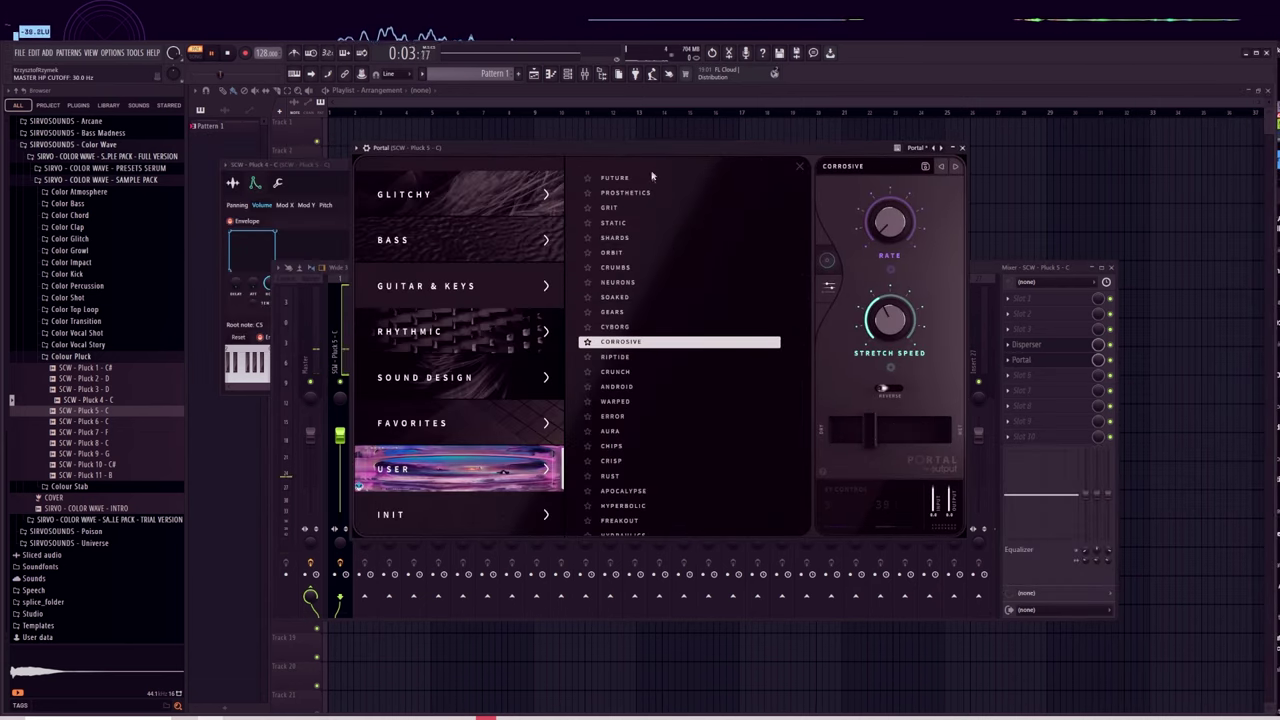
click(612, 253)
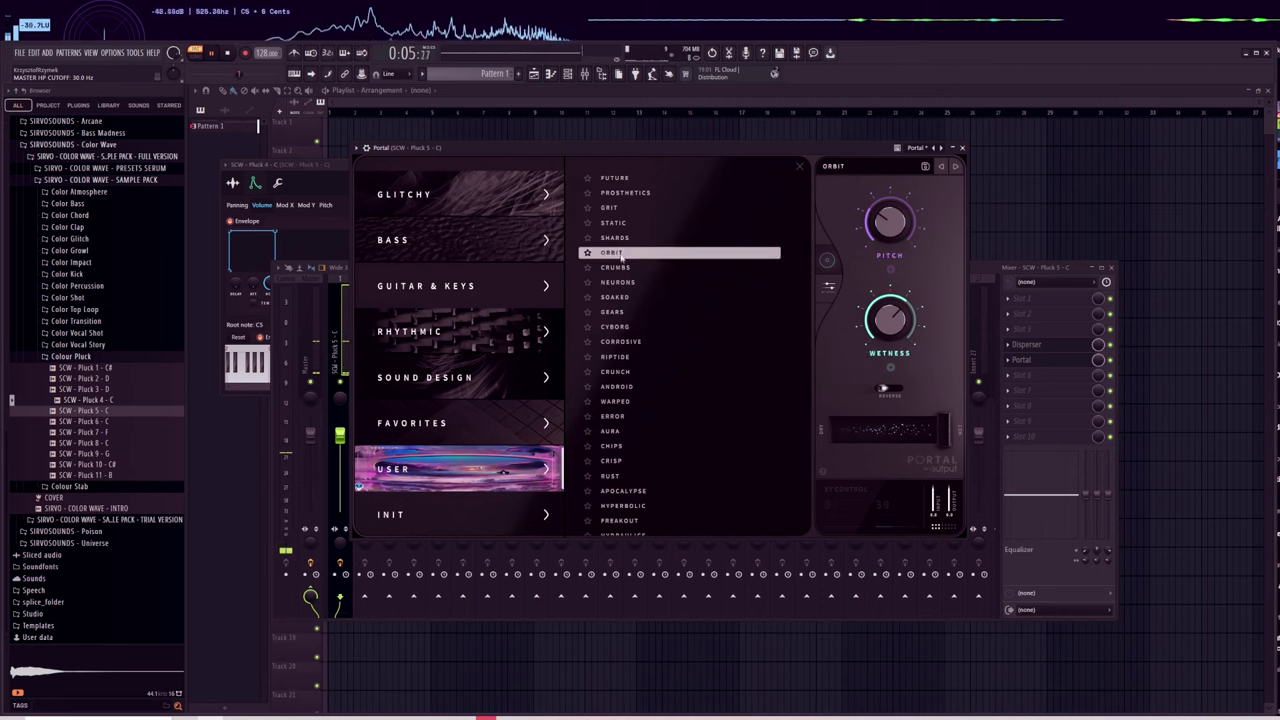
click(614, 238)
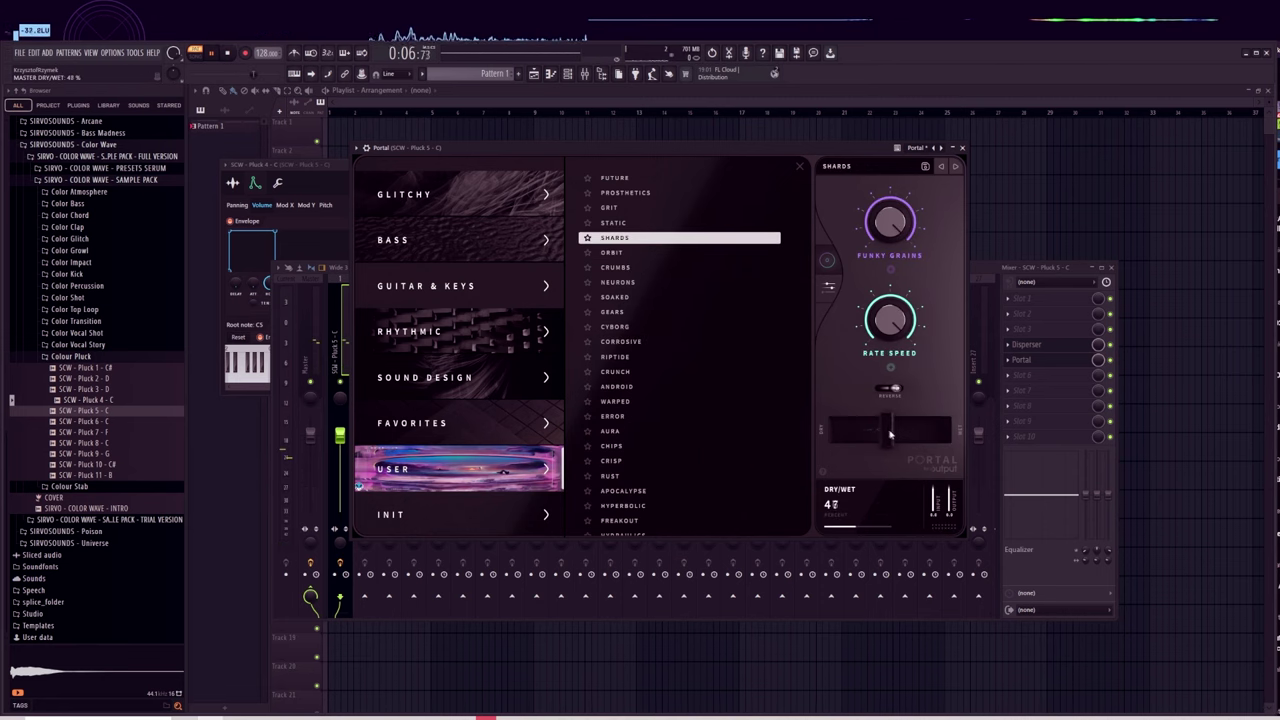
click(621, 342)
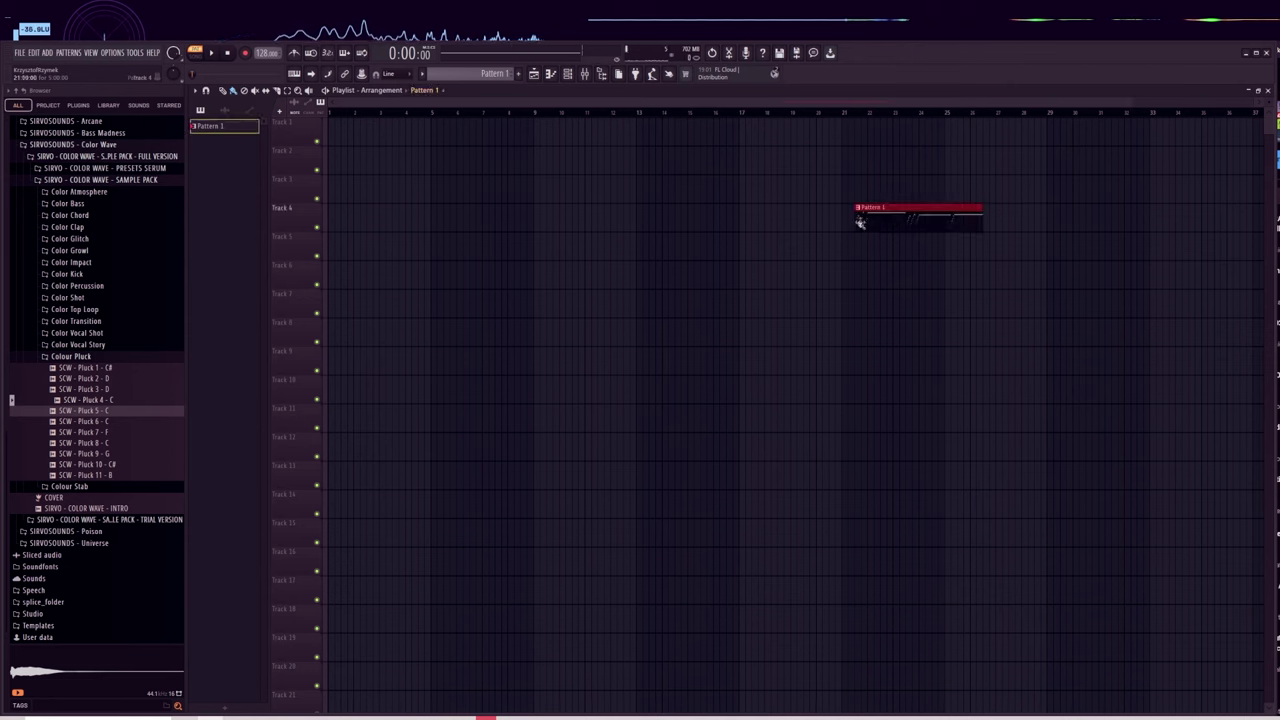
Place the Pattern 1 clip on Track 4 from bar 13 to bar 17 and loop that range.
drag(860, 222, 729, 237)
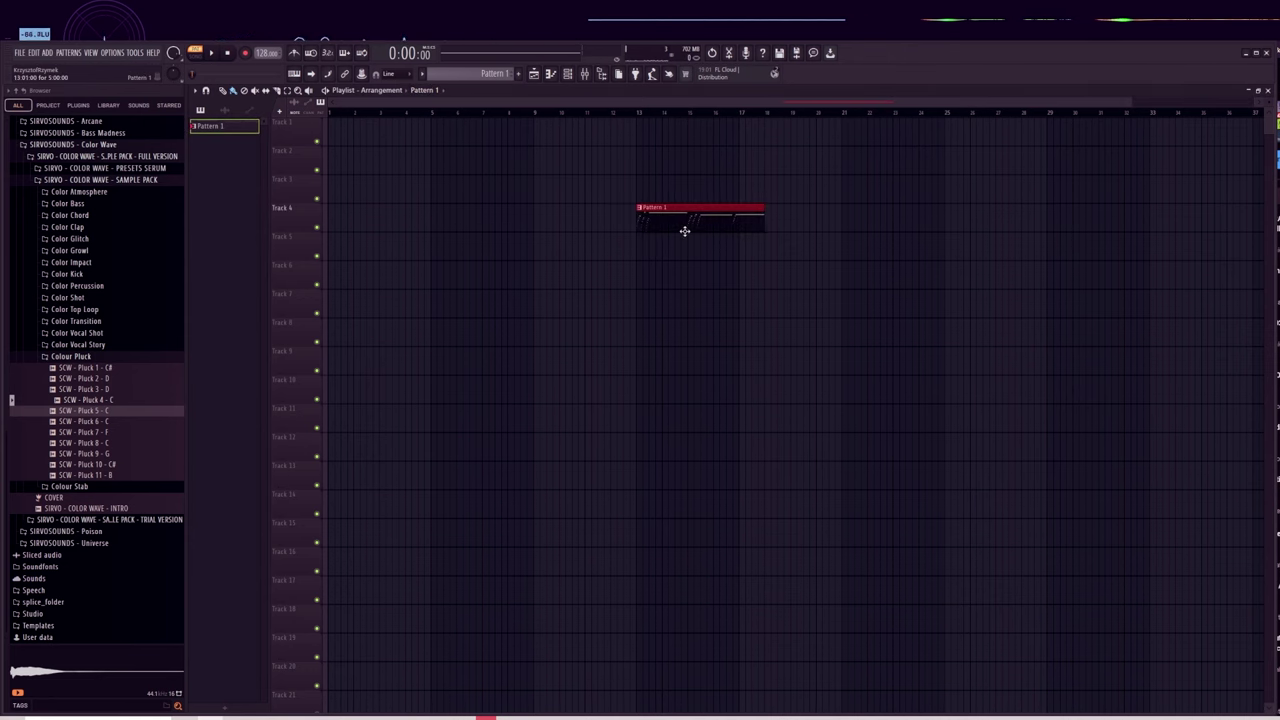
key(space)
scroll(683, 115, up, 6)
drag(1071, 206, 949, 205)
key(space)
drag(949, 113, 460, 113)
key(space)
Audition Portal's Crunch and Warped presets and load Hydraulics.
click(585, 74)
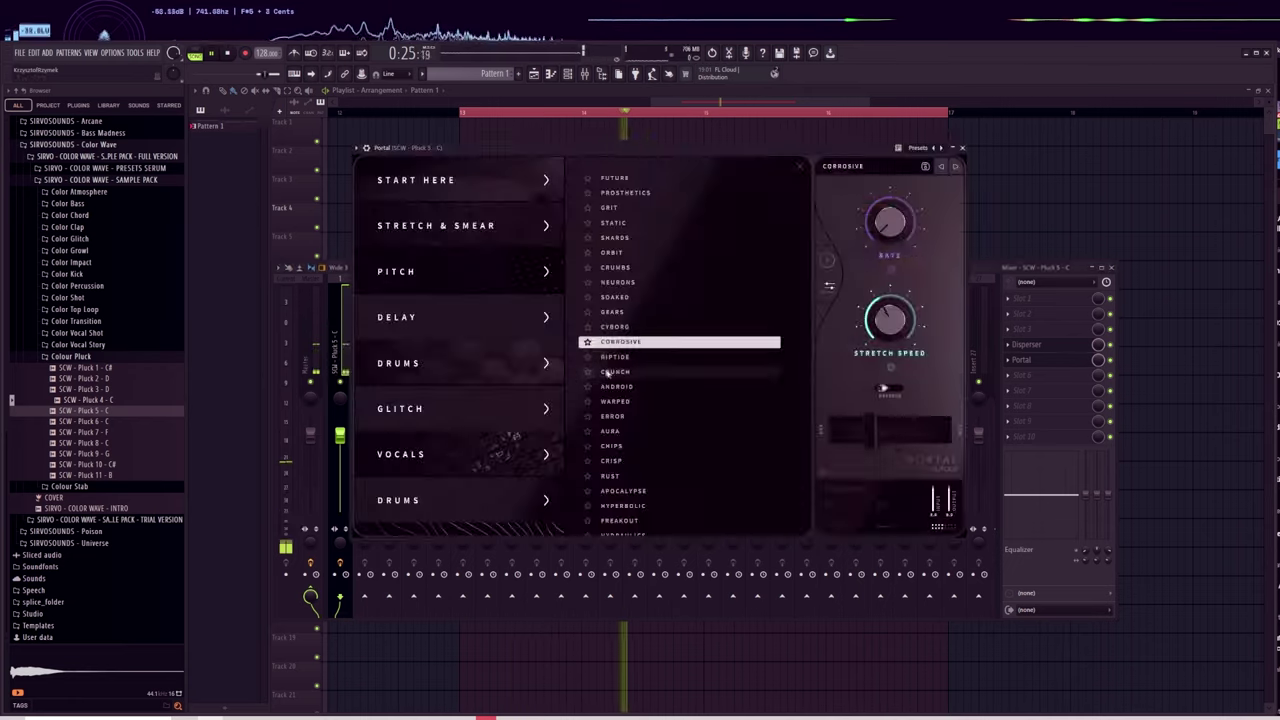
click(620, 373)
click(612, 403)
click(649, 390)
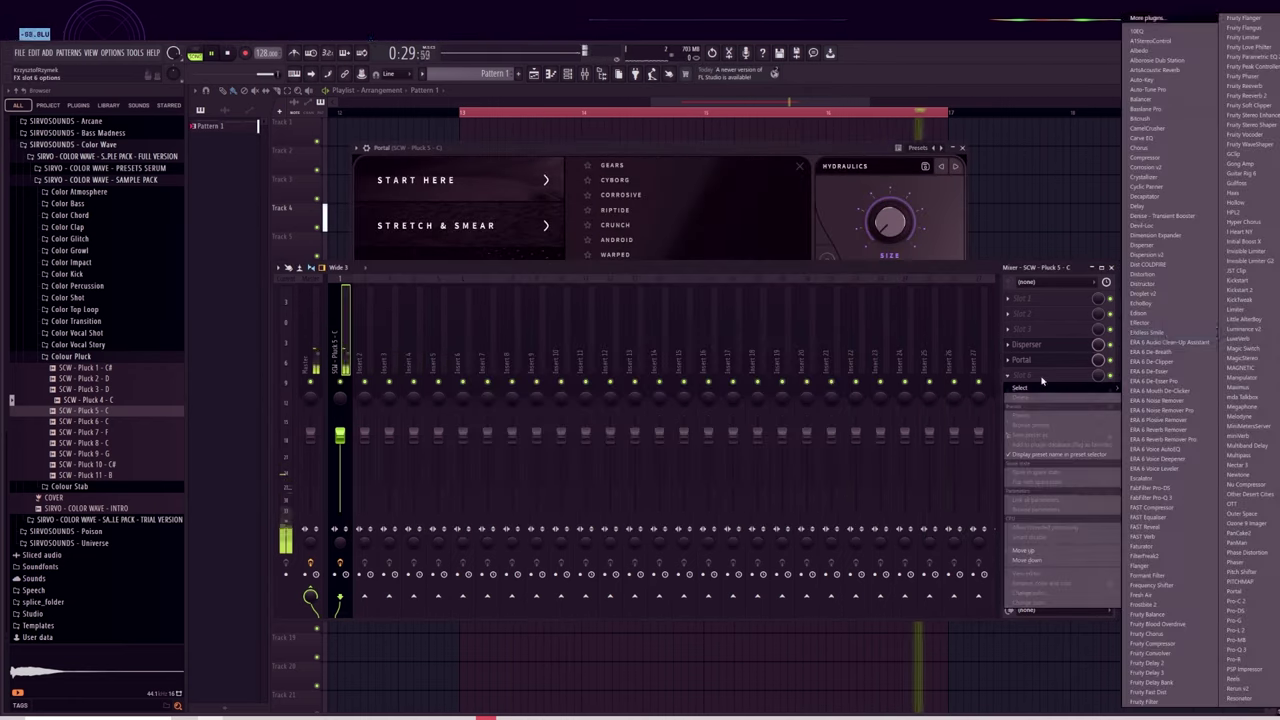
Add Endless Smile to the sixth effect slot of the pluck's mixer track.
click(1160, 150)
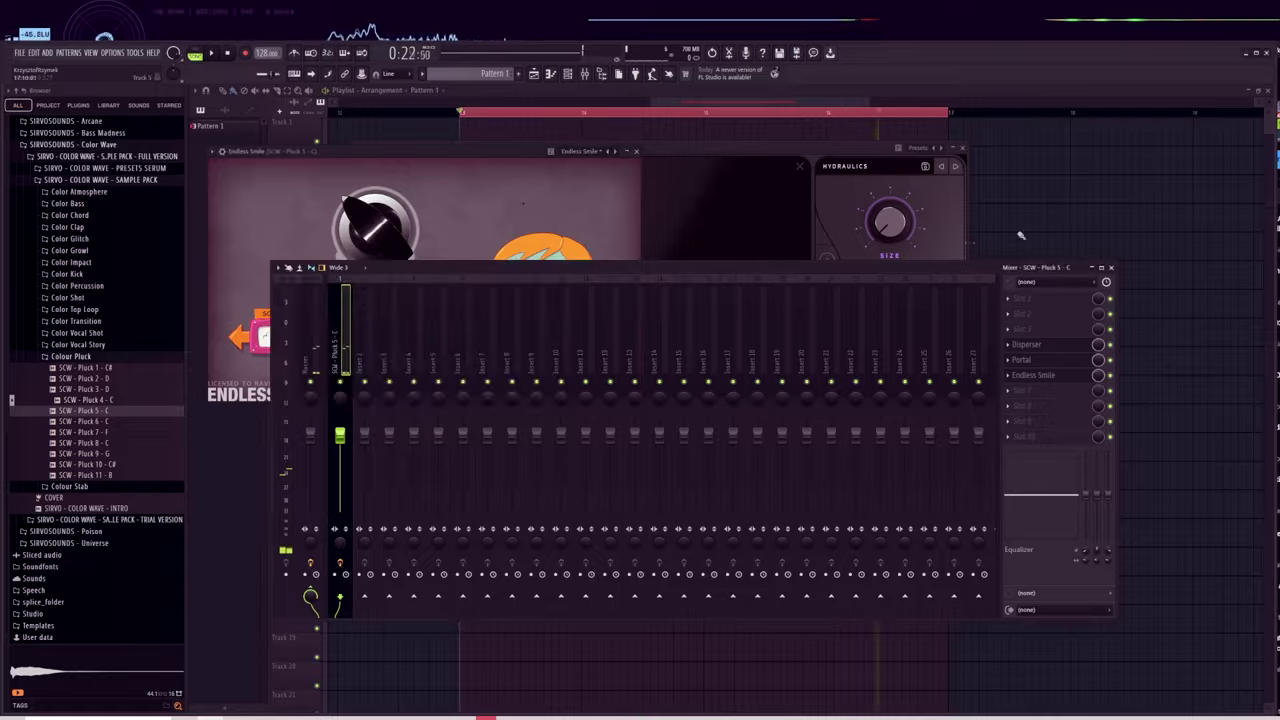
key(F12)
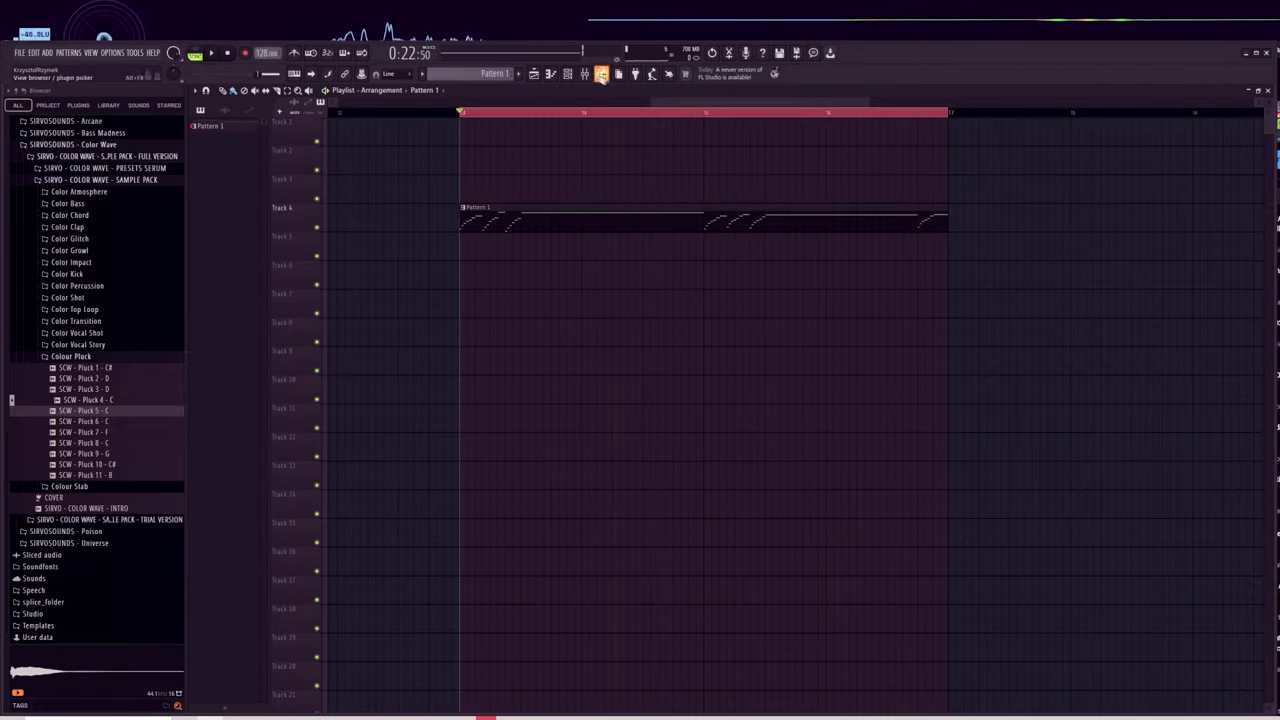
key(F9)
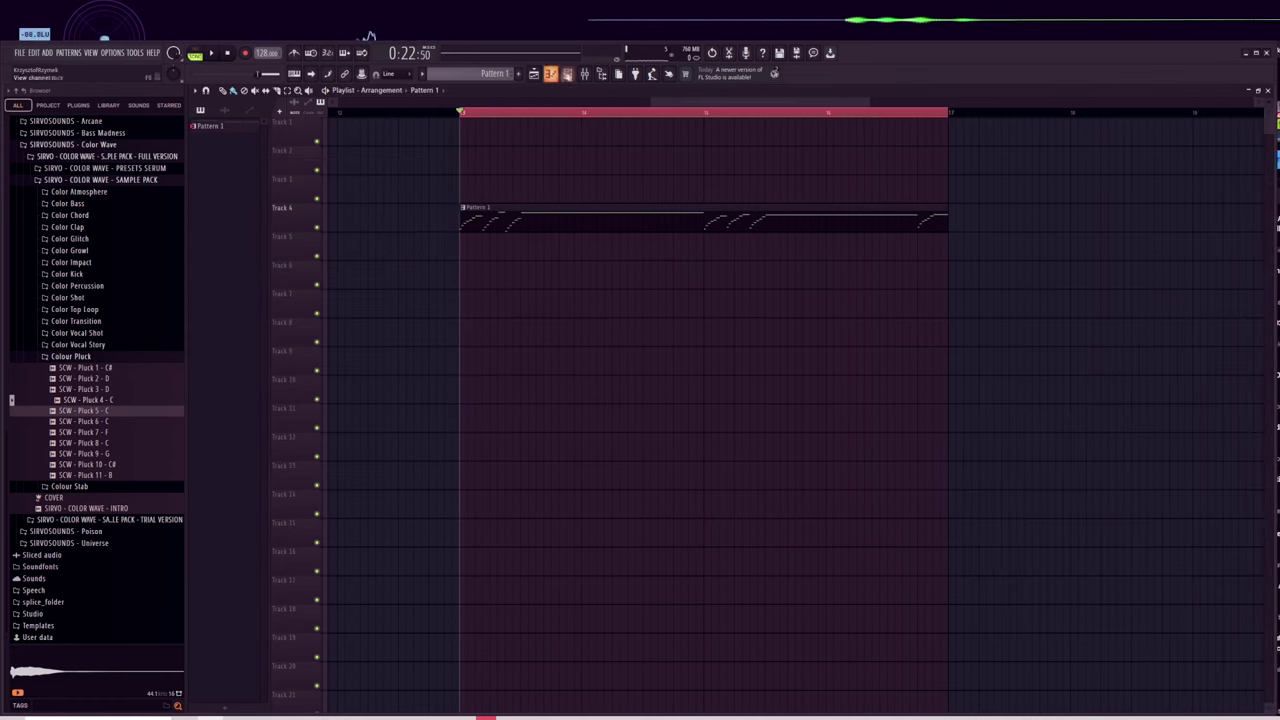
Copy the top note of every strummed chord in the pluck's piano roll.
key(F7)
scroll(460, 390, up, 2)
drag(361, 194, 236, 290)
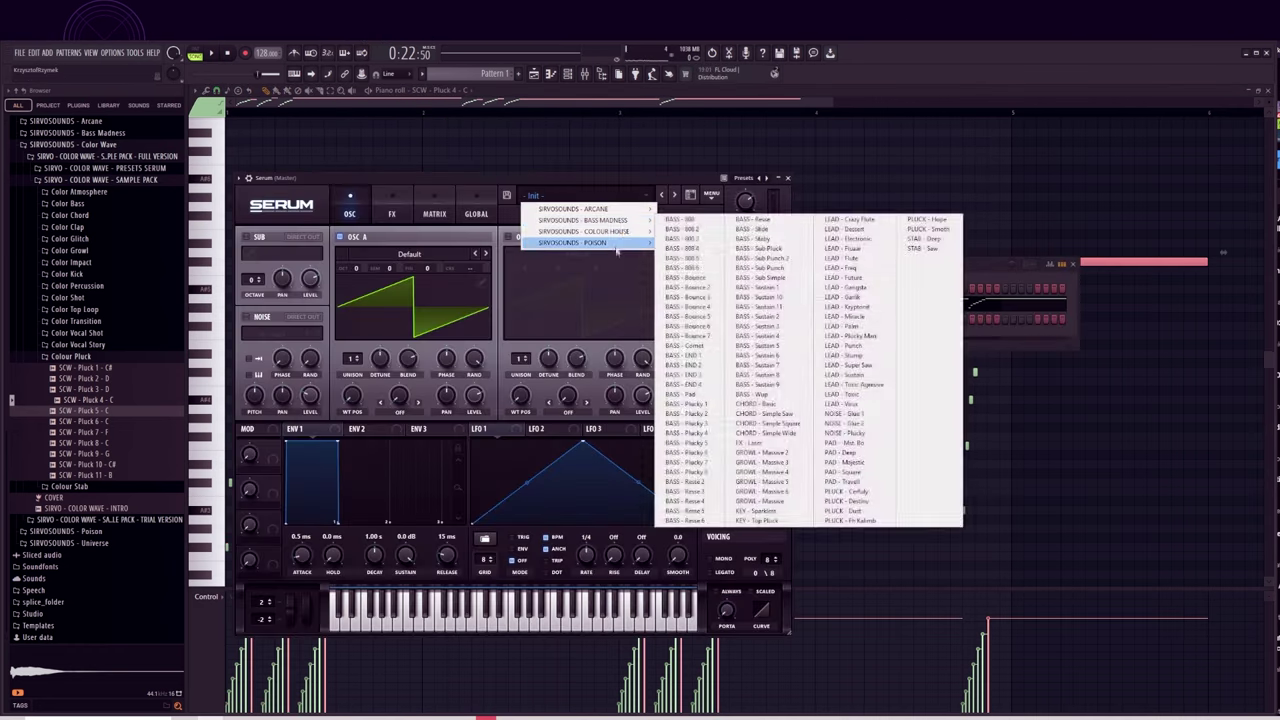
Load the SCW - Reese Fat preset in Serum.
mouse_move(590, 231)
click(720, 424)
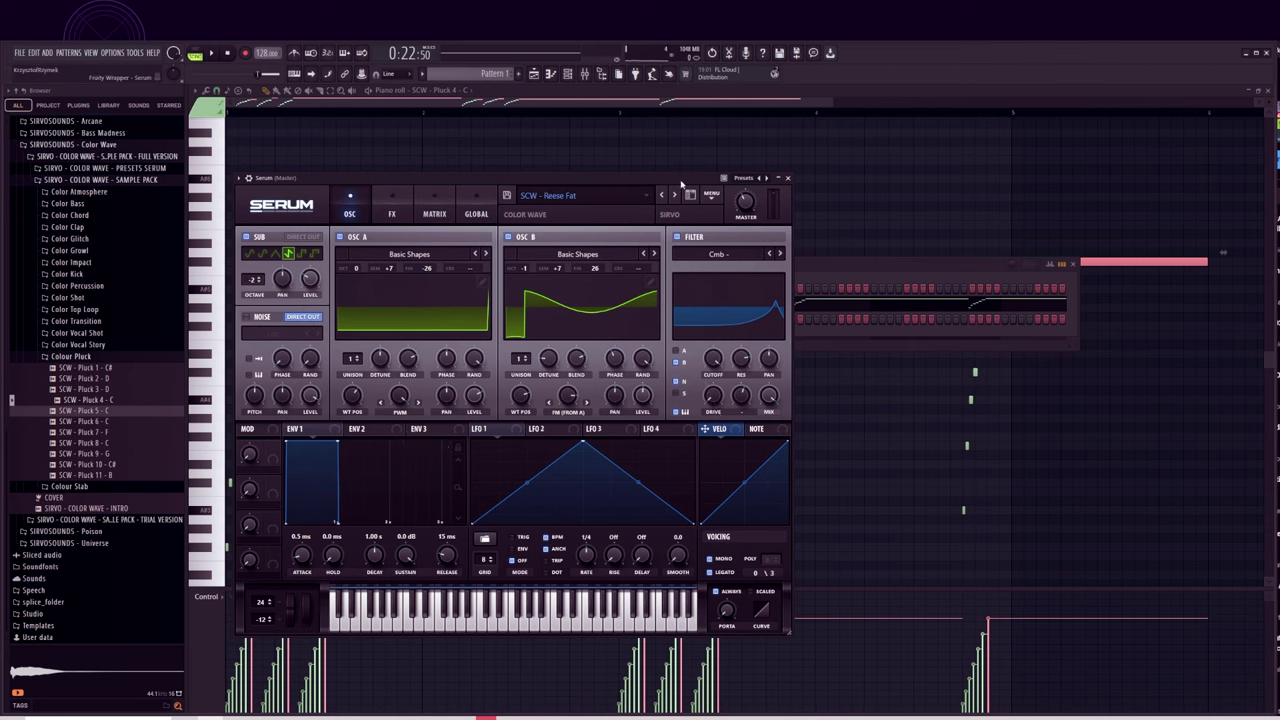
drag(677, 190, 779, 187)
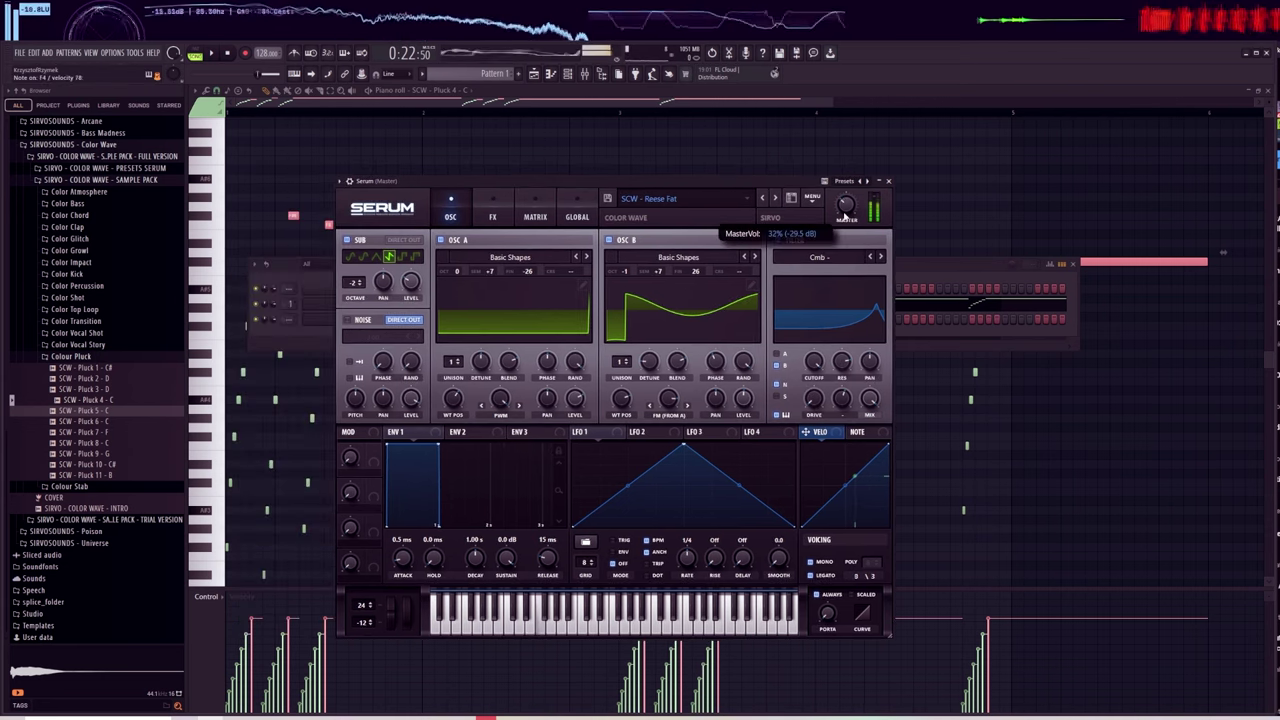
Paste the copied top notes into Serum's piano roll, align them to the bar start and lower them by an octave.
key(F6)
key(F7)
key(ctrl+v)
drag(256, 289, 231, 325)
key(ctrl+Down)
key(ctrl+Down)
key(ctrl+Up)
key(ctrl+d)
Raise the second, third and fifth bass notes by one semitone each.
mouse_move(268, 363)
mouse_down()
mouse_move(335, 381)
mouse_move(268, 355)
mouse_up()
click(290, 243)
right_click(290, 243)
drag(335, 381, 335, 372)
drag(660, 409, 660, 400)
Extend all the bass notes to meet the following note with quick legato.
key(ctrl+a)
key(ctrl+l)
key(ctrl+d)
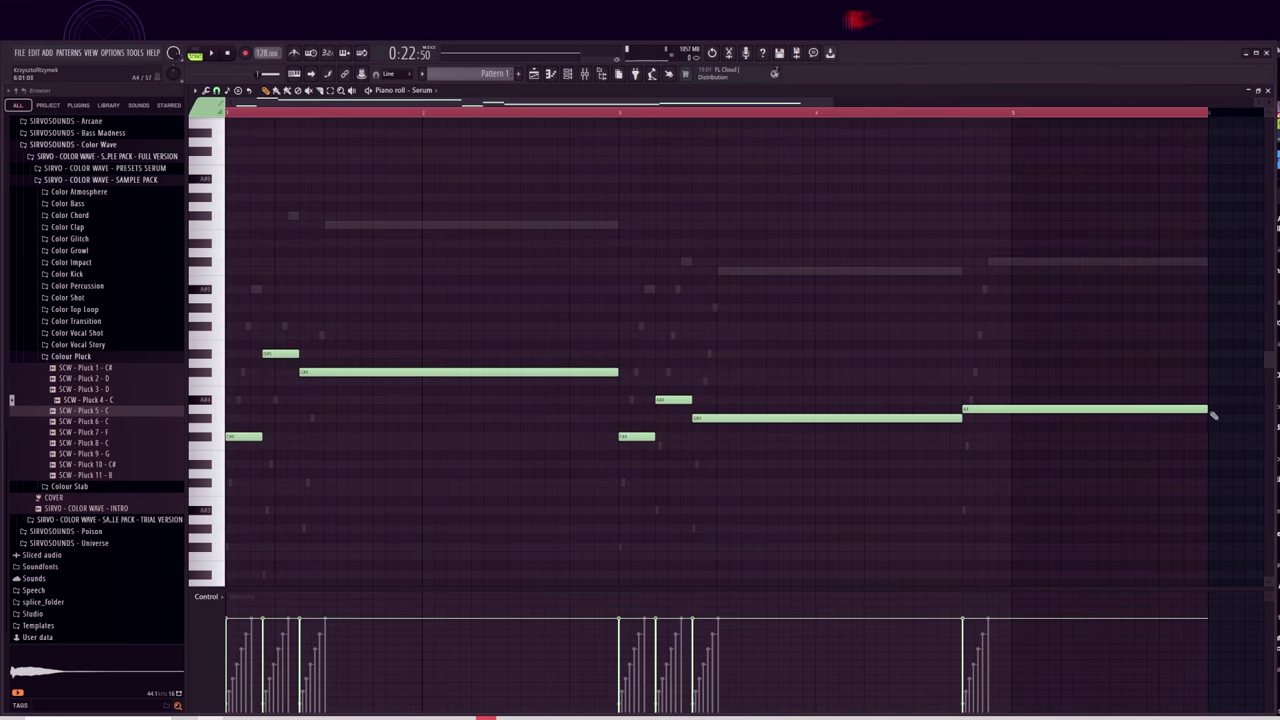
Move the Serum notes into a new Pattern 2 and place its clip on Track 7 at bar 13.
click(537, 76)
key(F6)
key(ctrl+x)
key(F4)
key(ctrl+v)
click(531, 291)
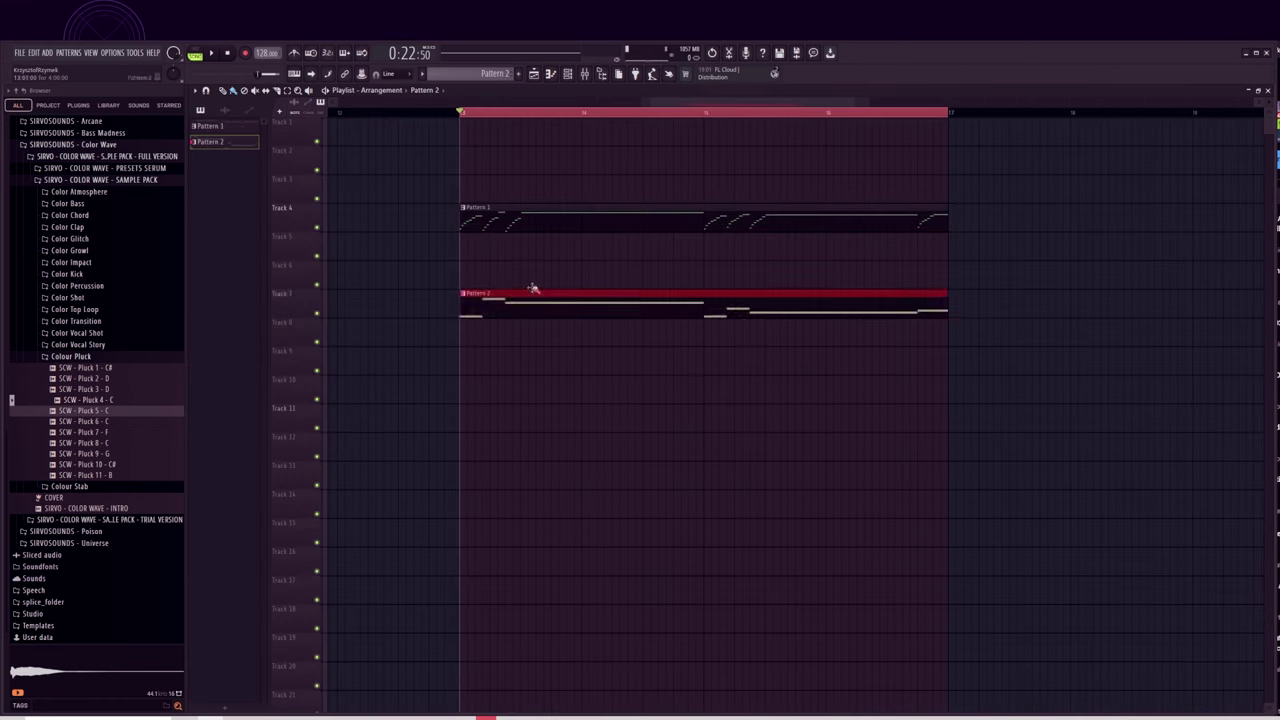
Route Serum to its own mixer track and add Fruity Parametric EQ 2 in slot 5 with the 20Hz + 18kHz cut preset.
key(F6)
click(430, 319)
click(340, 181)
key(F9)
click(1034, 360)
click(1075, 375)
click(543, 165)
Shape the Serum EQ with a low pass at about 286 Hz, a slightly higher low cut and a reduced output level.
drag(478, 251, 333, 251)
key(space)
drag(226, 251, 240, 251)
drag(493, 251, 493, 266)
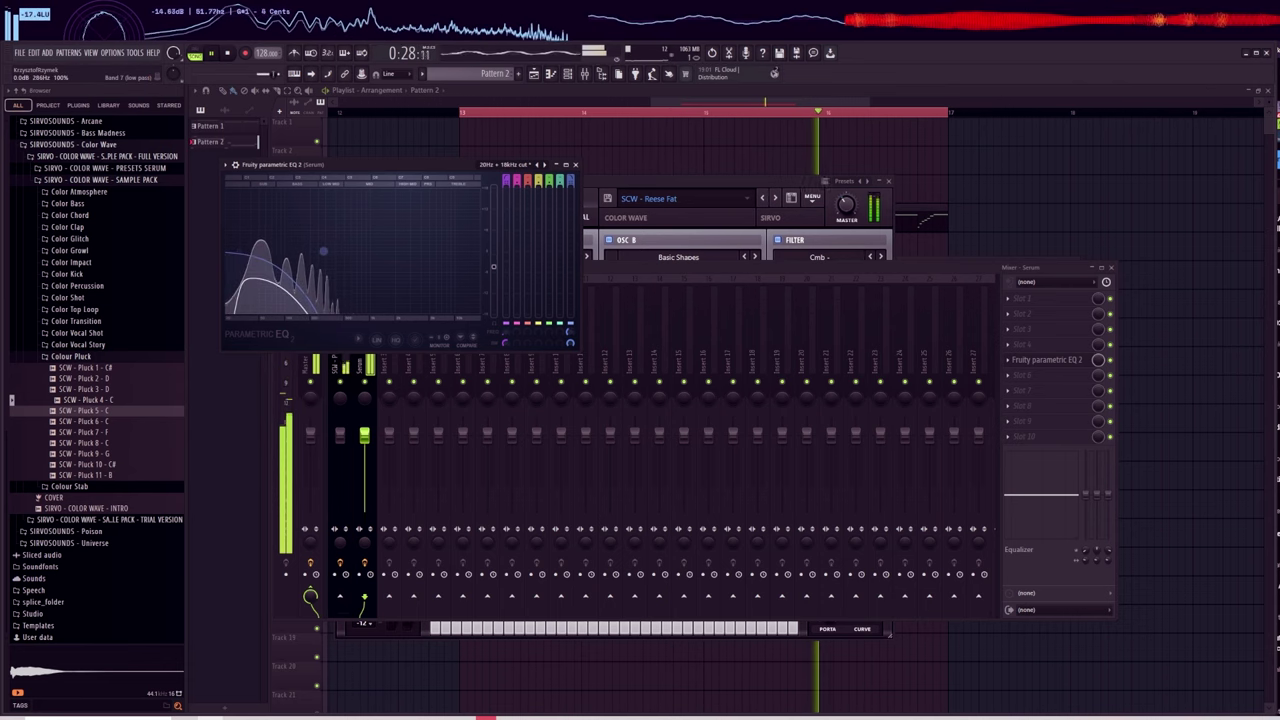
key(space)
click(1066, 206)
Duplicate the Pattern 1 and Pattern 2 clips so that the copies start at bar 17.
scroll(948, 128, down, 4)
drag(1008, 182, 763, 317)
key(ctrl+b)
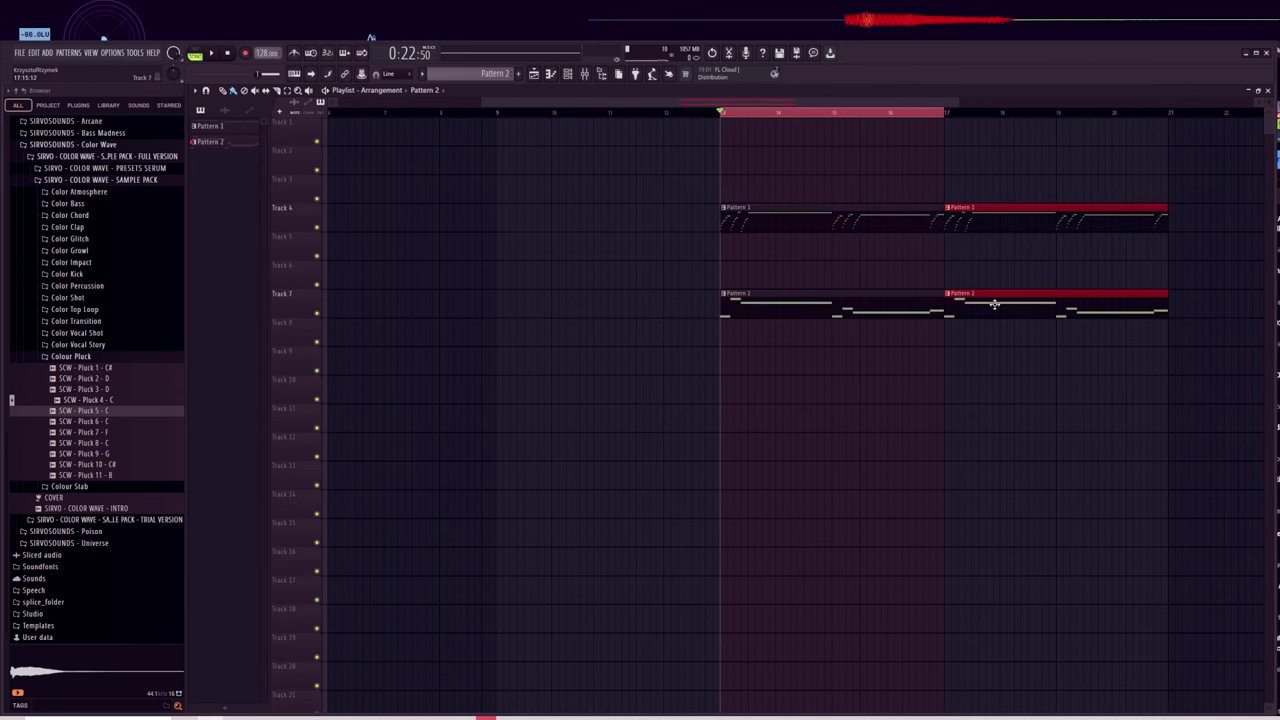
Place the OS_LLS_130_A#m_Waste_My_Time vocal sample on Track 9 so that it starts with the pattern clips at bar 13.
drag(802, 106, 901, 119)
scroll(900, 119, up, 1)
drag(850, 608, 432, 353)
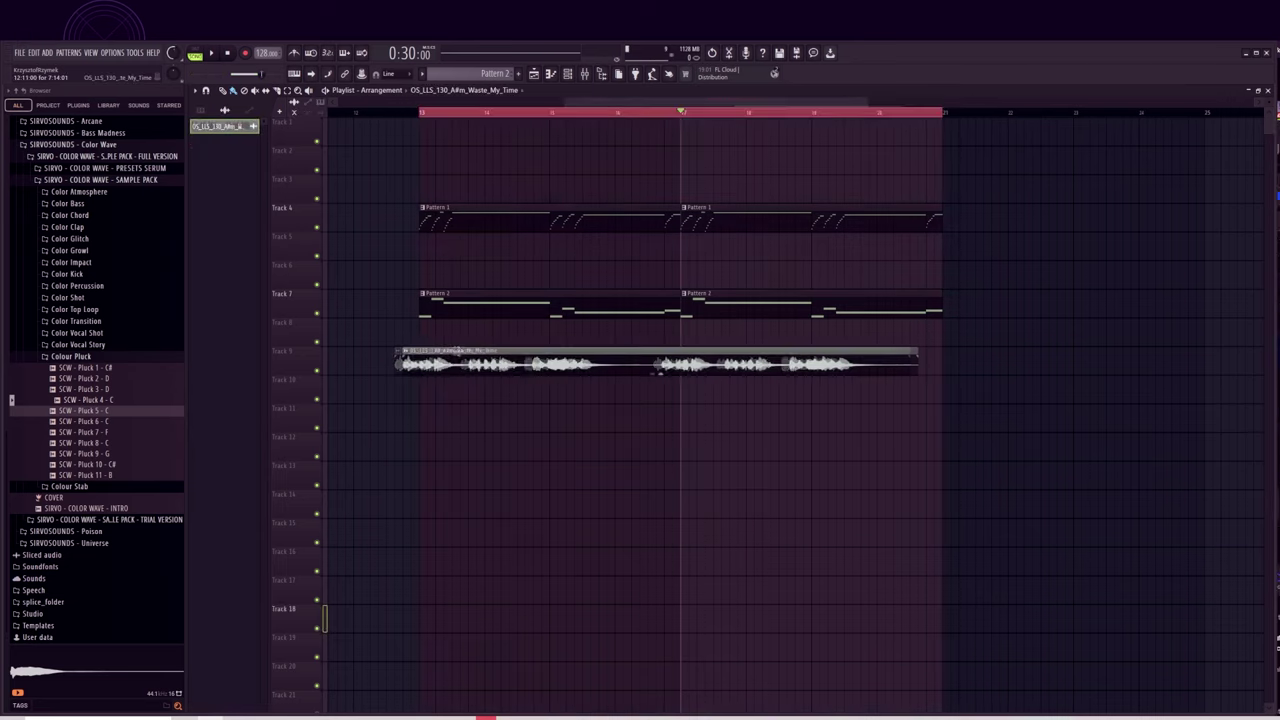
Fit the Waste_My_Time vocal to the project tempo and set its time stretching mode to Stretch Pro.
double_click(432, 353)
right_click(462, 259)
click(479, 278)
click(895, 464)
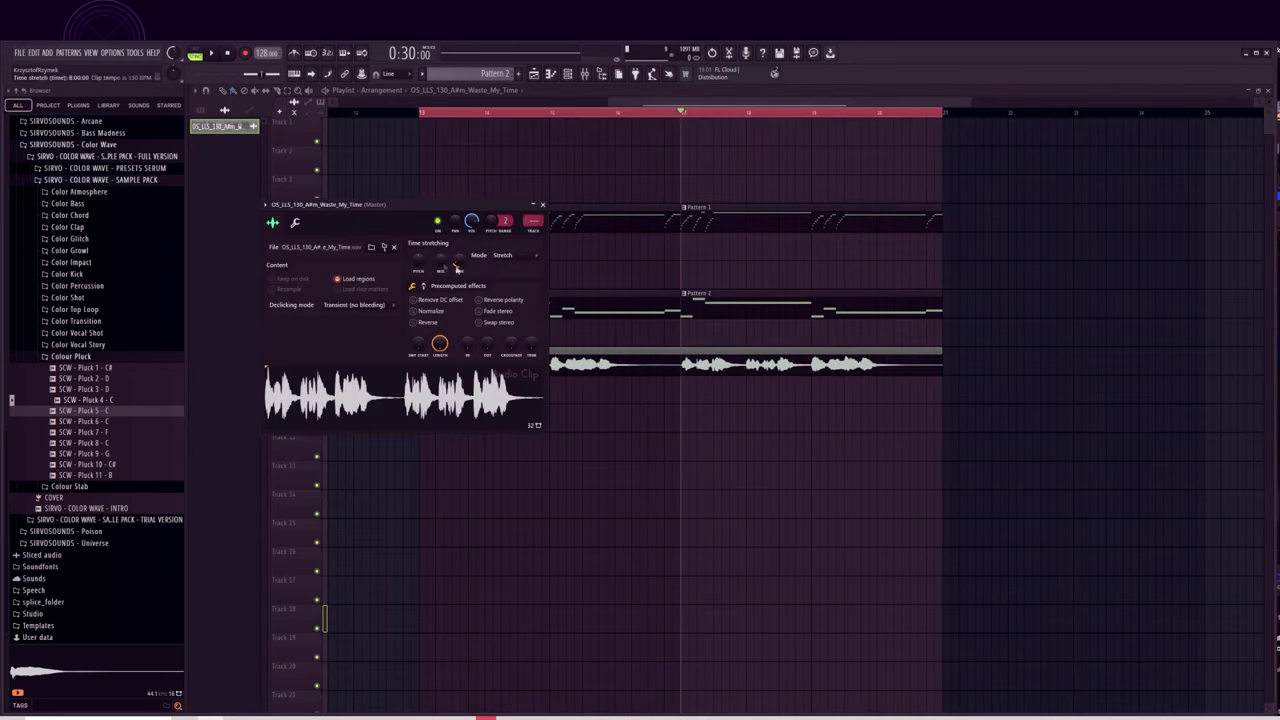
Route the vocal to free mixer track 3 and lower its fader while the arrangement plays.
click(534, 231)
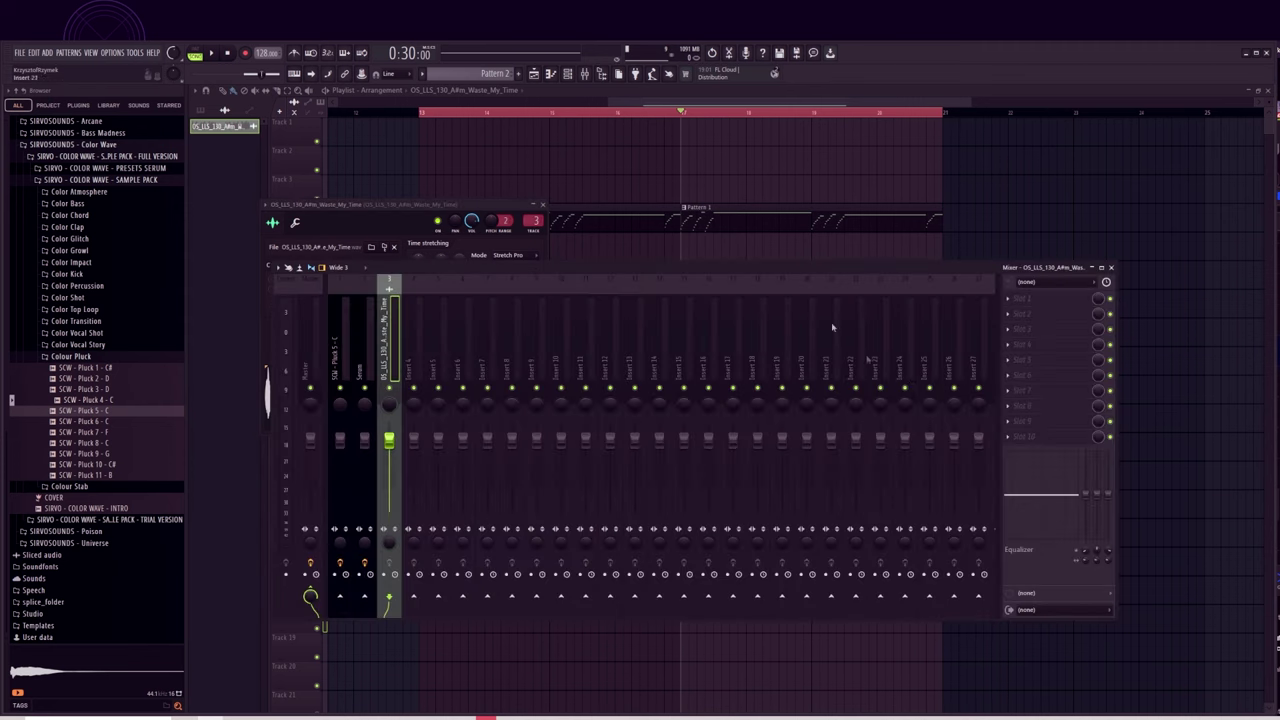
key(space)
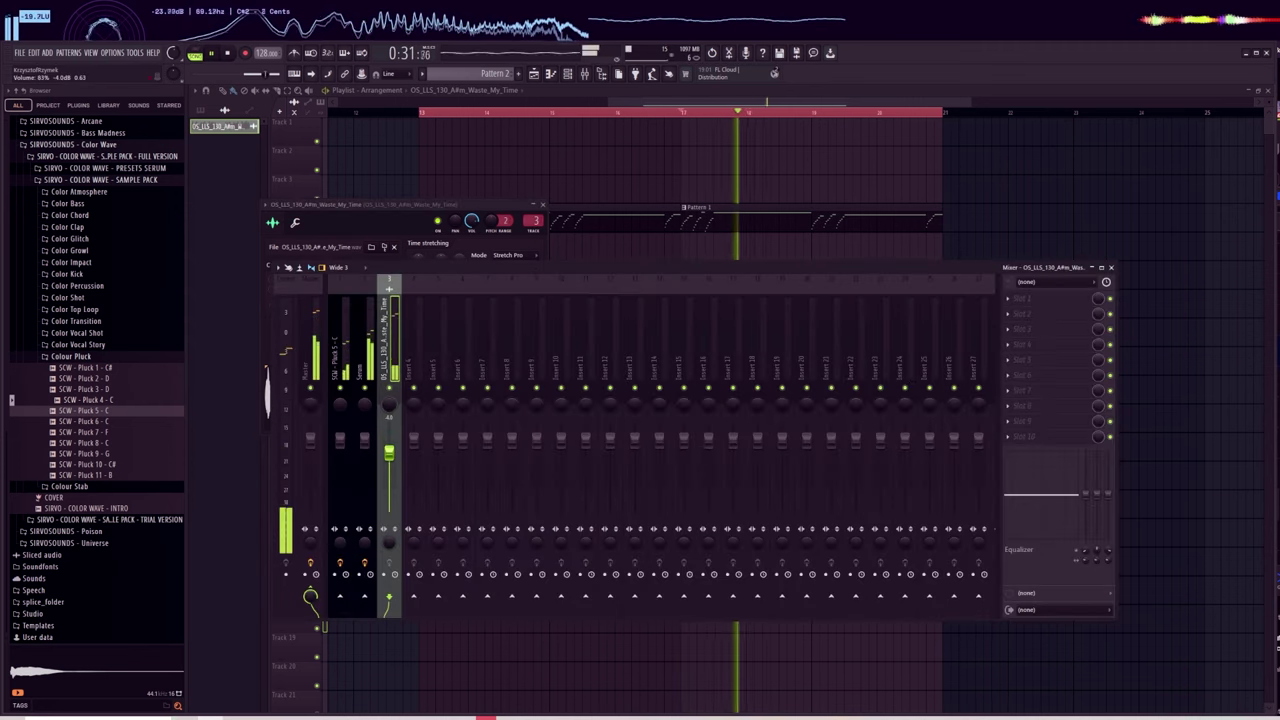
key(space)
key(F12)
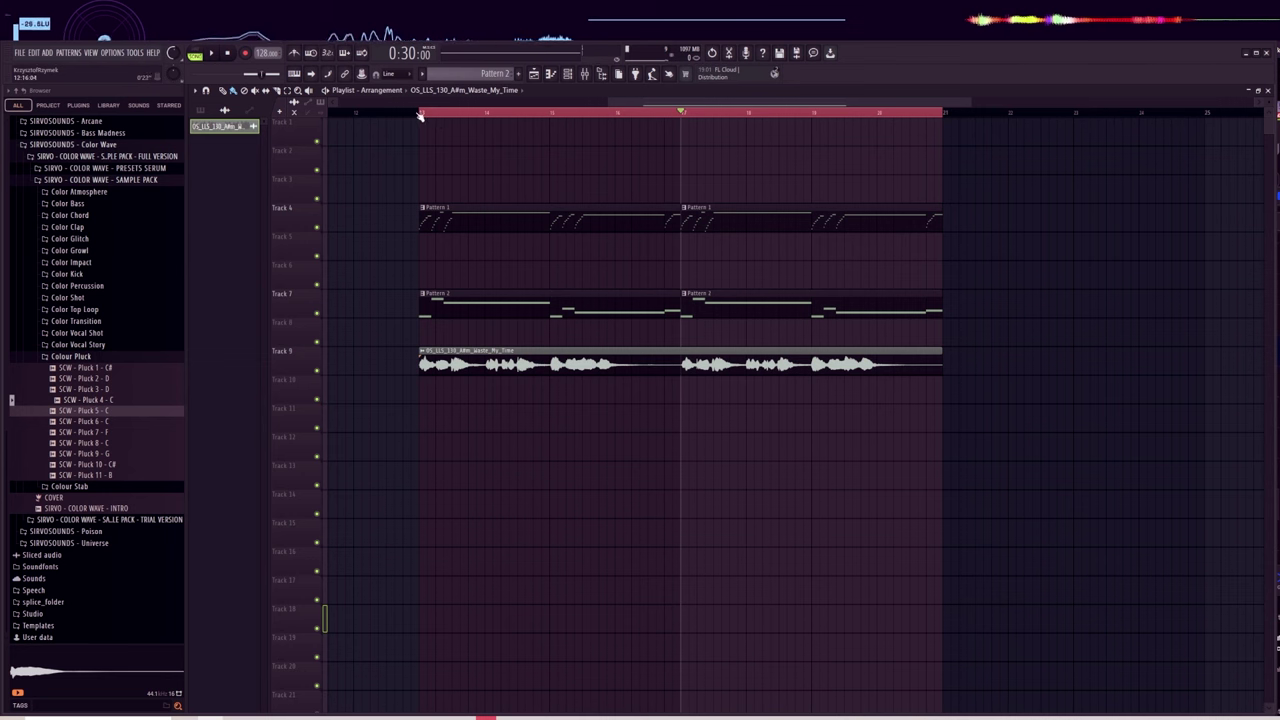
Clear the time selection and place SCW - Top Loop 2 - 126BPM on Track 11 at bar 13.
double_click(420, 112)
click(82, 310)
click(89, 353)
click(97, 333)
drag(98, 333, 430, 421)
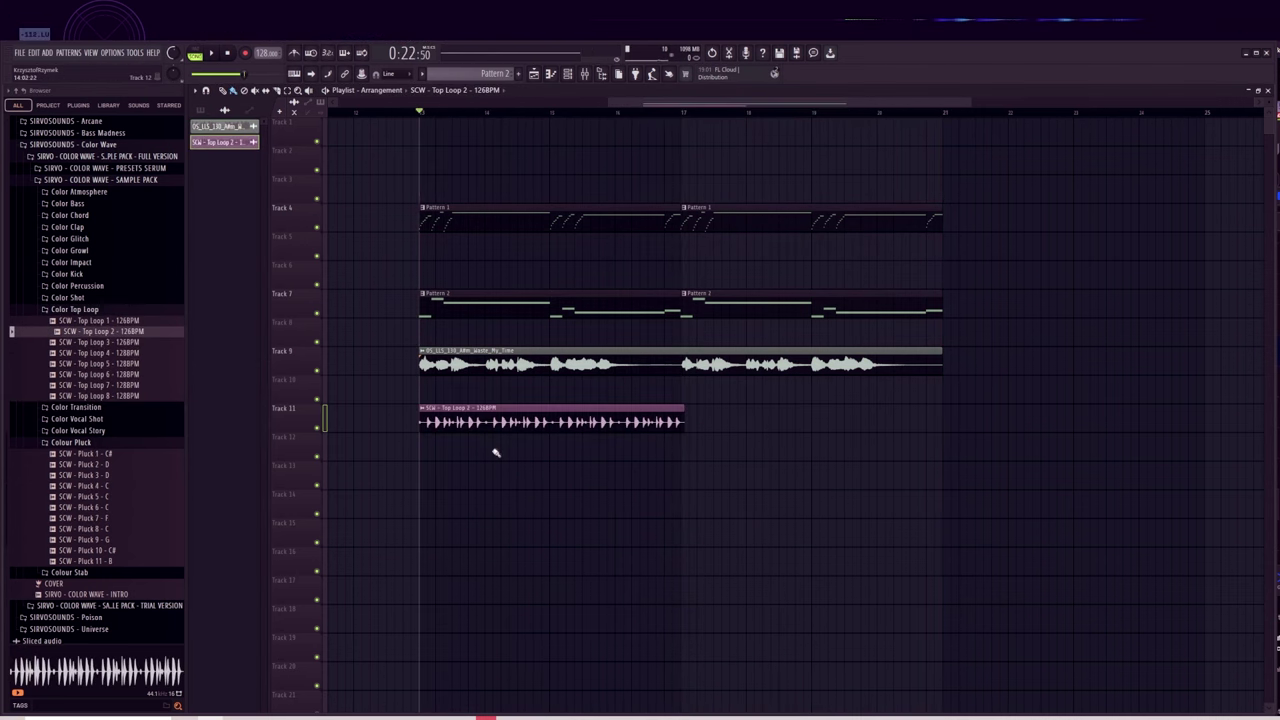
Fit Top Loop 2 to the project tempo and duplicate its clip so that the copy starts at bar 17.
double_click(486, 421)
right_click(471, 275)
click(505, 335)
click(886, 463)
key(Return)
key(Escape)
click(690, 422)
Route Top Loop 2 to its own mixer track and lower its fader slightly during playback.
double_click(789, 421)
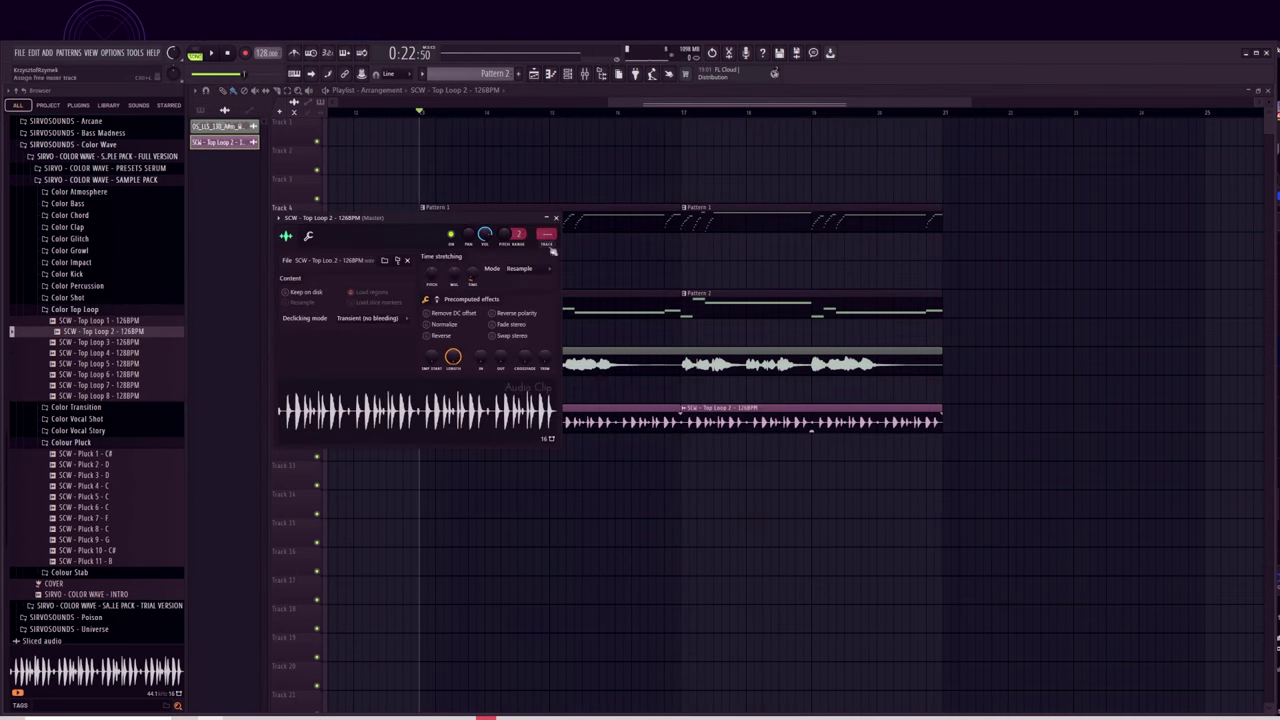
key(ctrl+l)
click(642, 269)
key(space)
drag(413, 440, 420, 449)
Place SCW - Transition 6 - A min on Track 14 with its swell peaking around bar 13.
scroll(108, 503, down, 2)
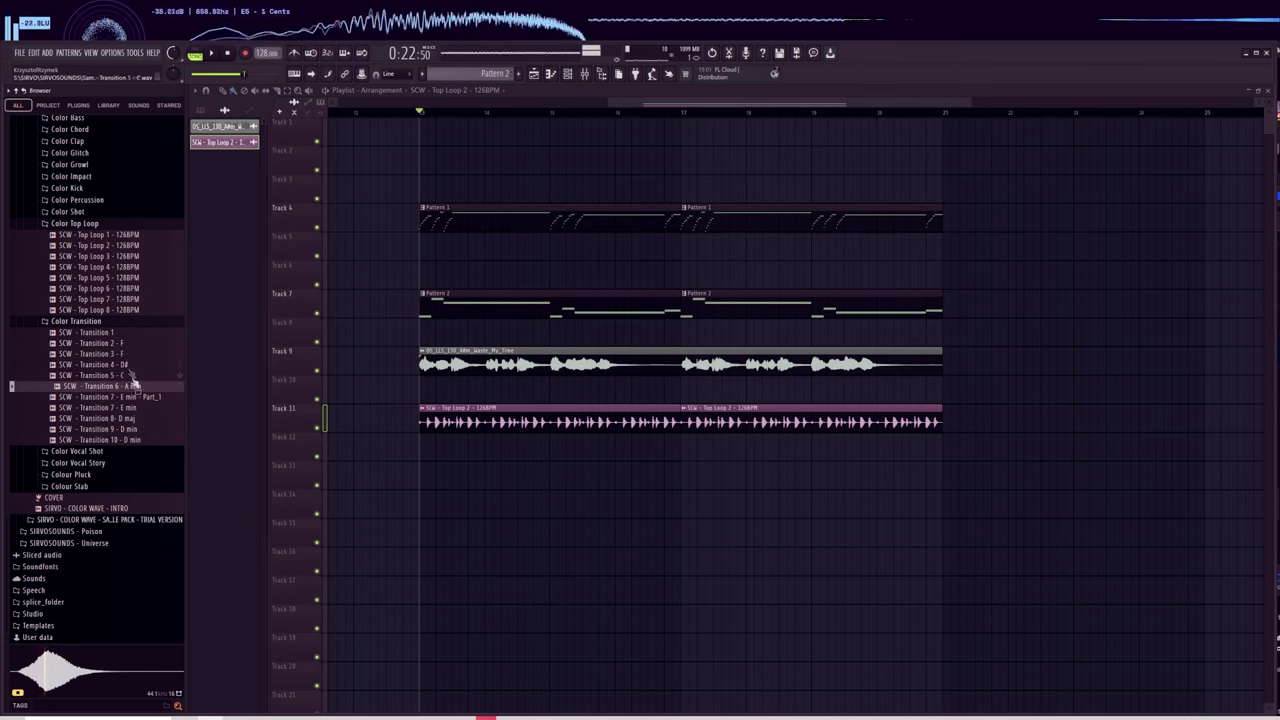
drag(138, 390, 584, 523)
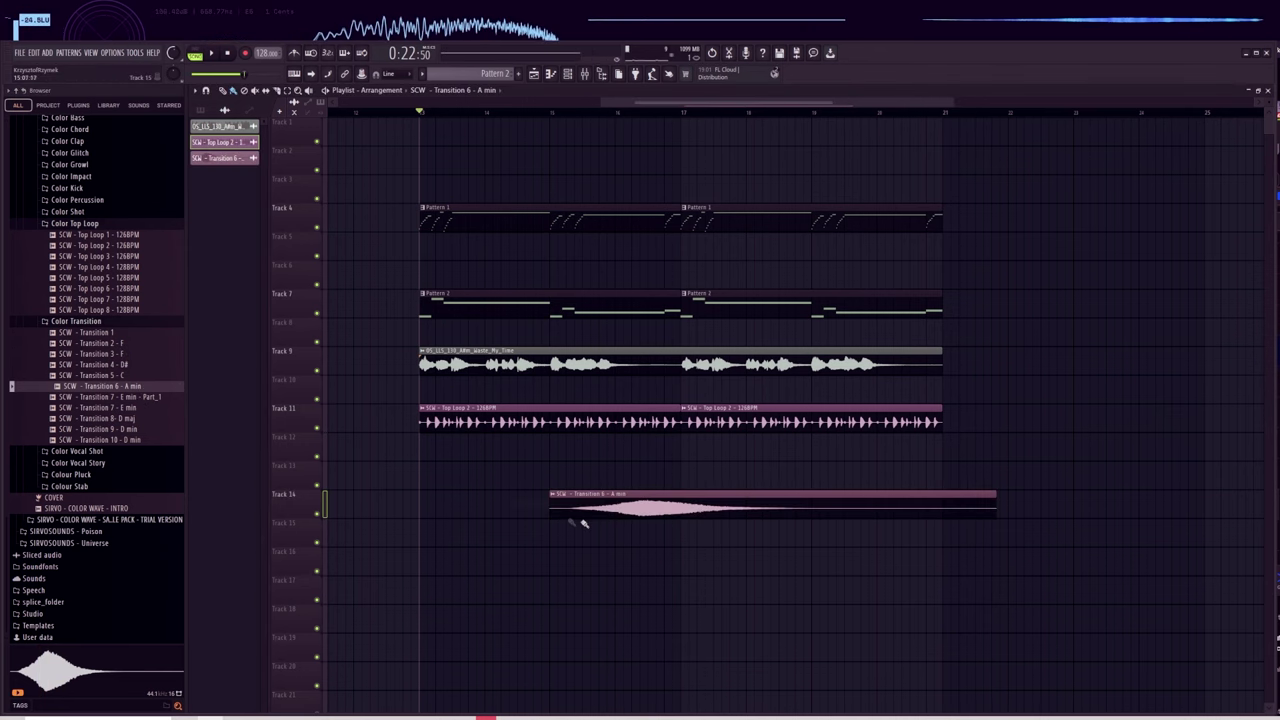
double_click(608, 505)
key(Escape)
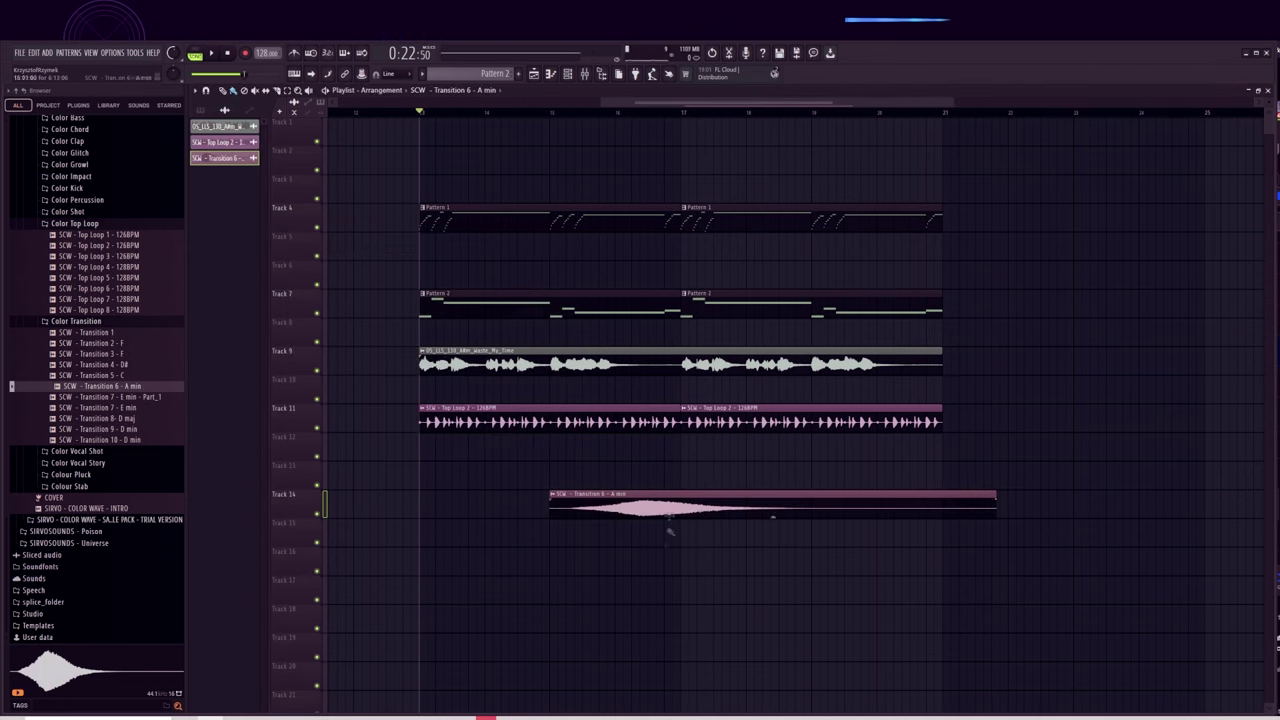
drag(664, 500, 452, 500)
Play the entry into bar 13 and adjust the Transition 6 channel volume to about 70%.
click(371, 115)
key(space)
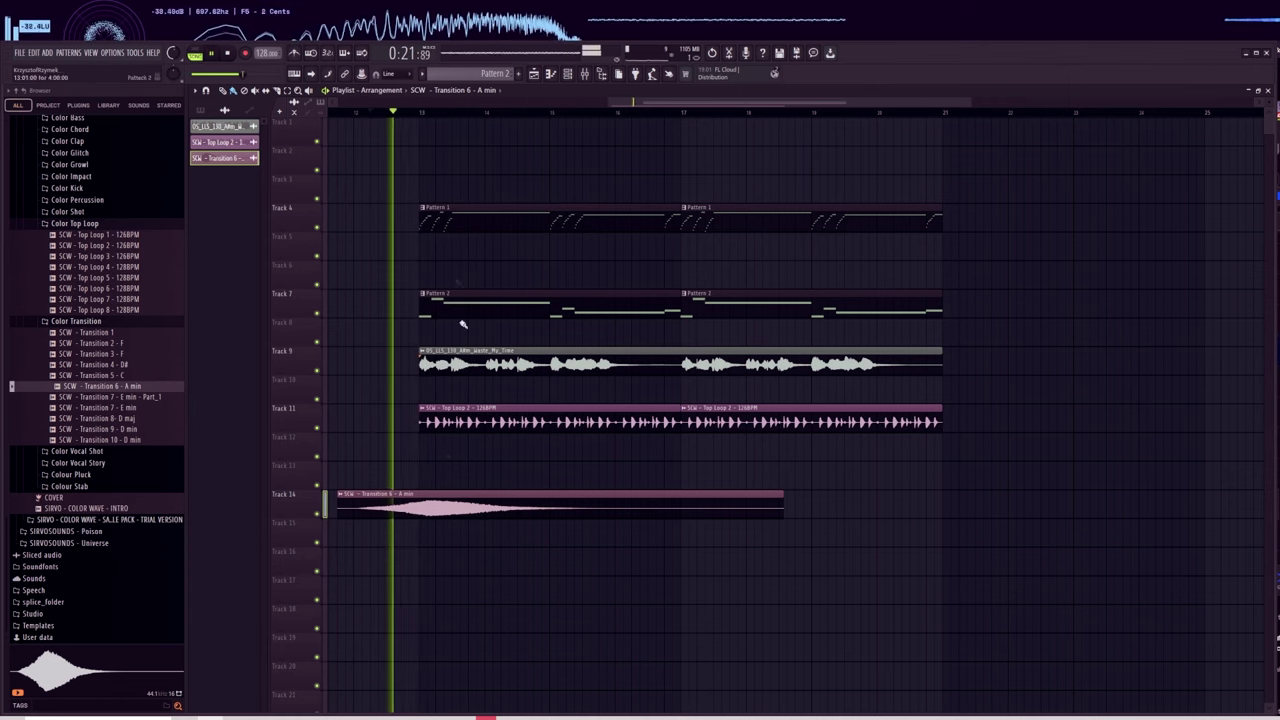
double_click(452, 500)
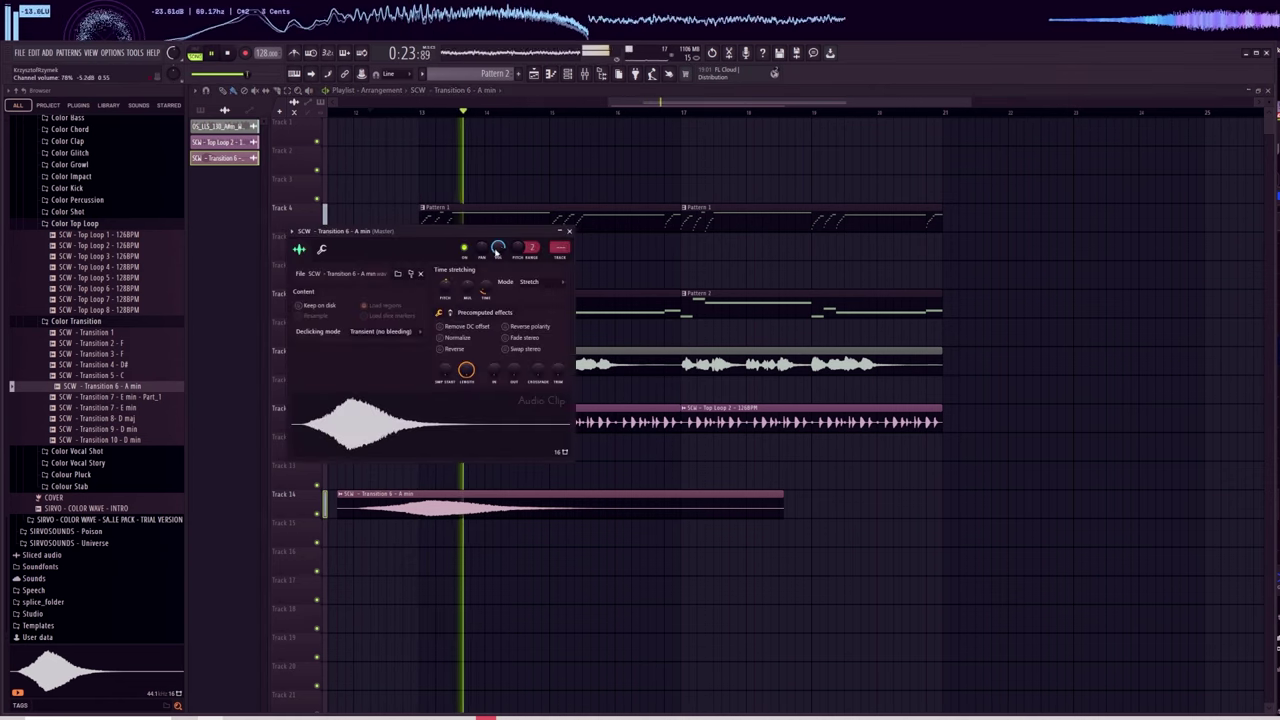
key(space)
key(Escape)
Place SCW - Atmo 23 - A min INTRO on Track 17 at bar 13 in Stretch mode and preview it in the arrangement.
scroll(709, 426, down, 1)
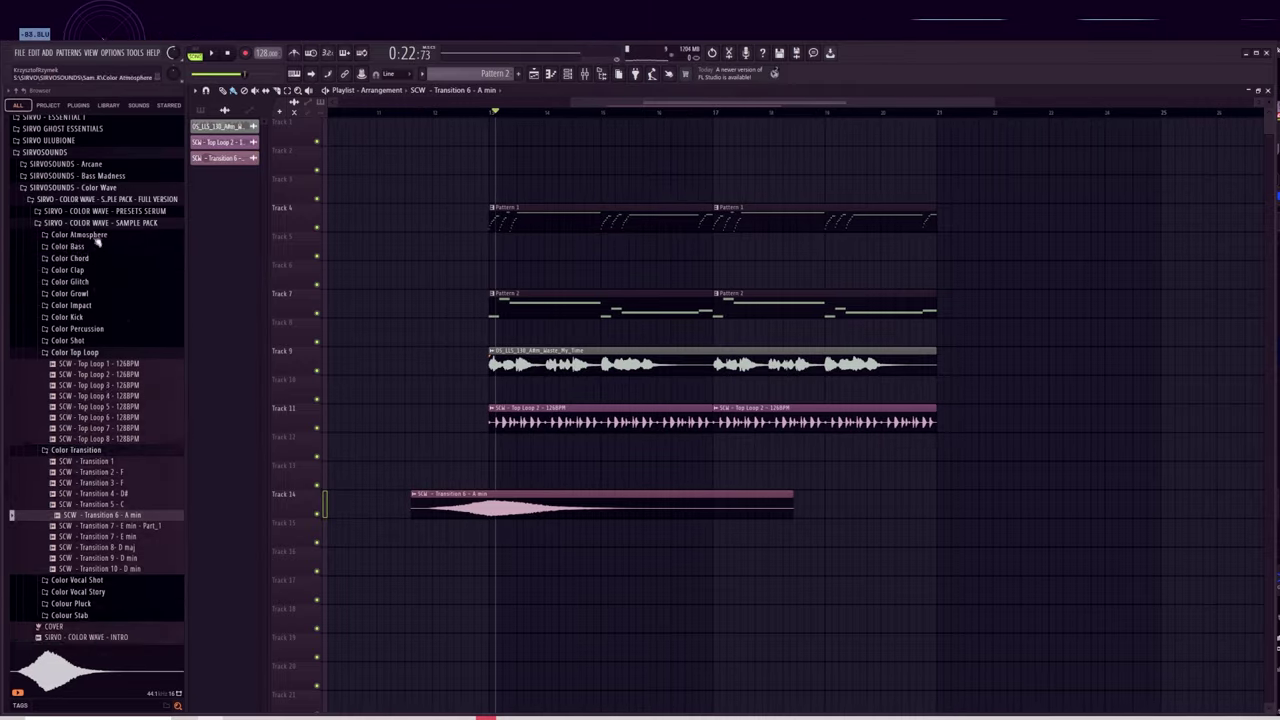
click(94, 236)
drag(125, 485, 588, 585)
click(436, 217)
key(space)
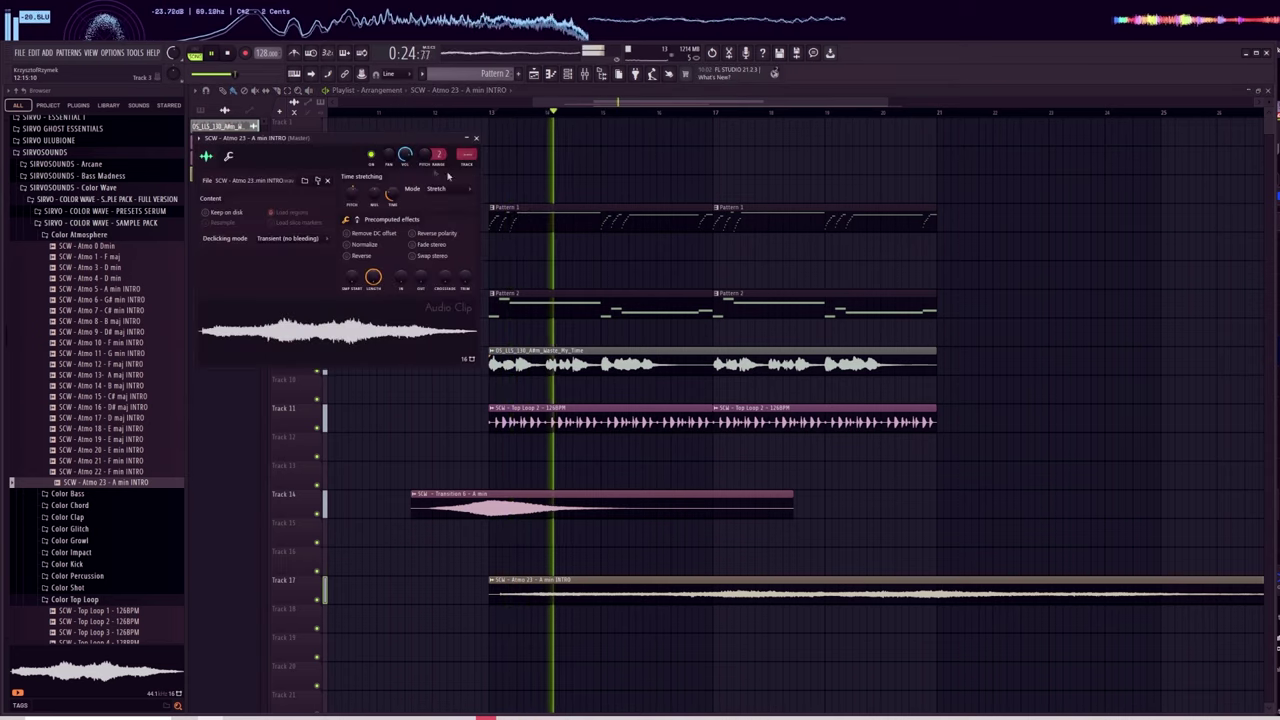
key(Escape)
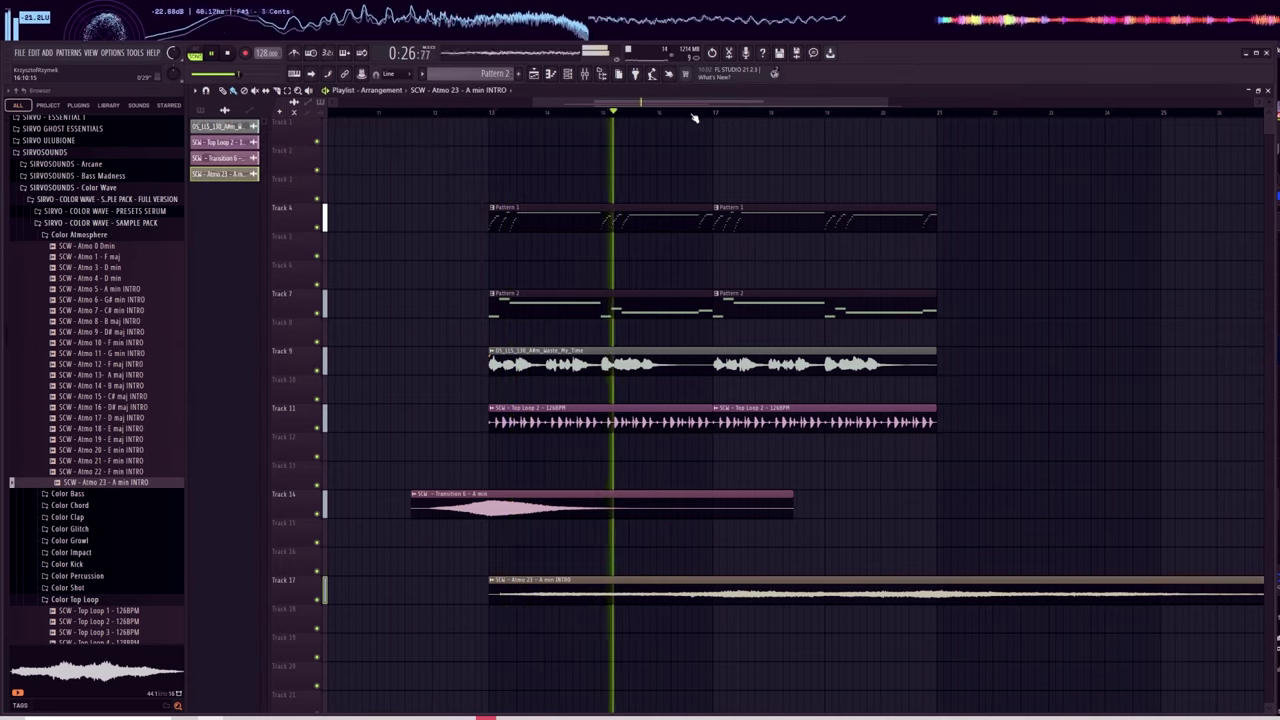
Route the Atmo 23 atmosphere to its own mixer track and load ShaperBox 2 in slot 4.
scroll(694, 117, down, 2)
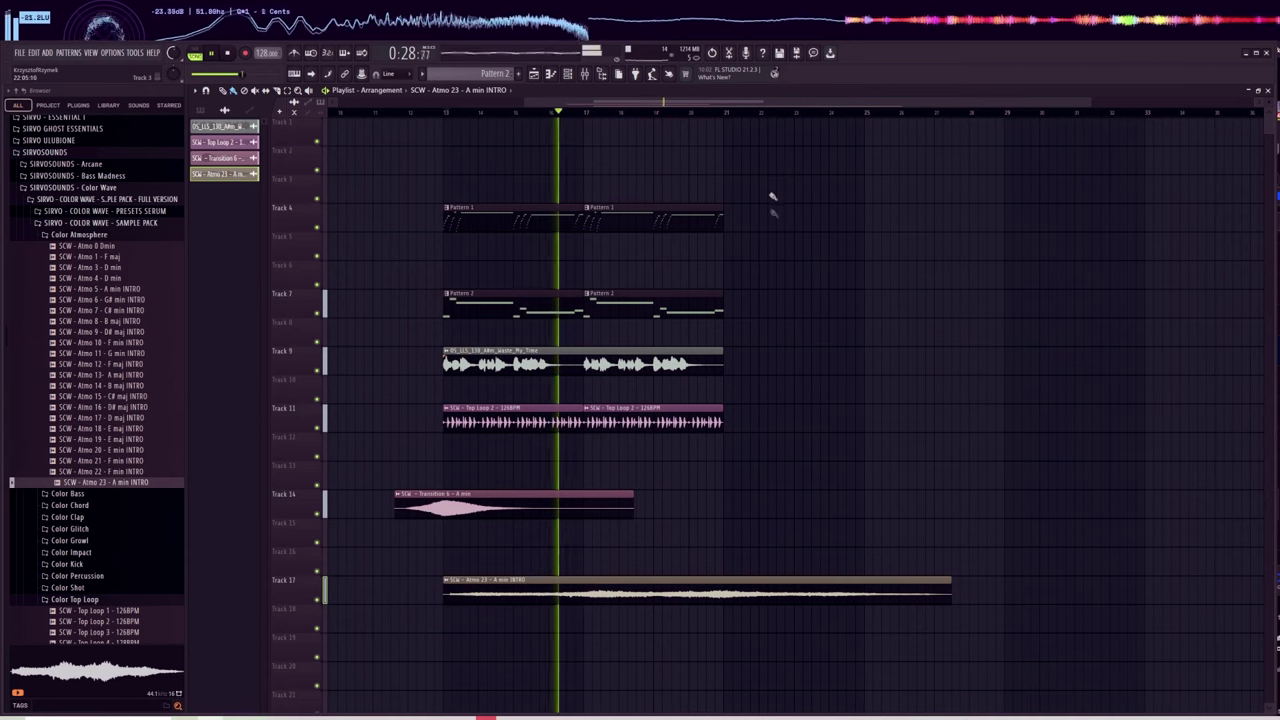
double_click(487, 580)
key(space)
key(F9)
click(1008, 345)
click(1165, 440)
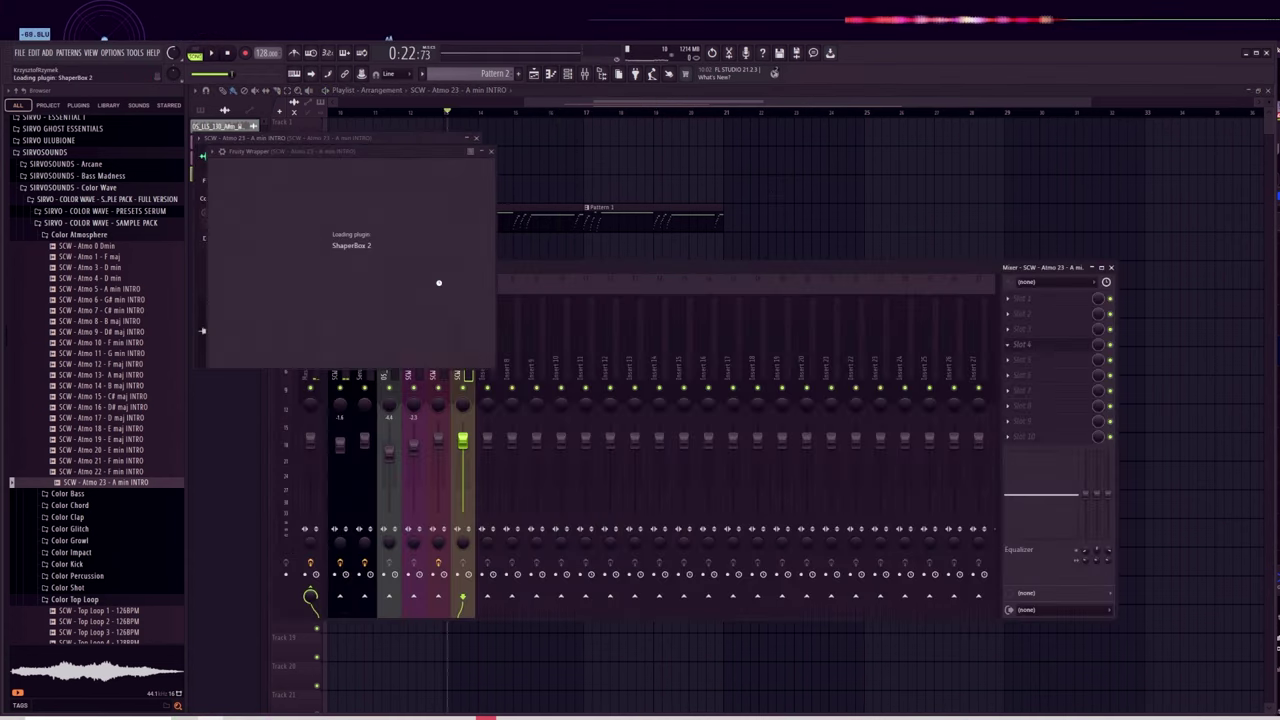
click(263, 320)
key(space)
click(680, 152)
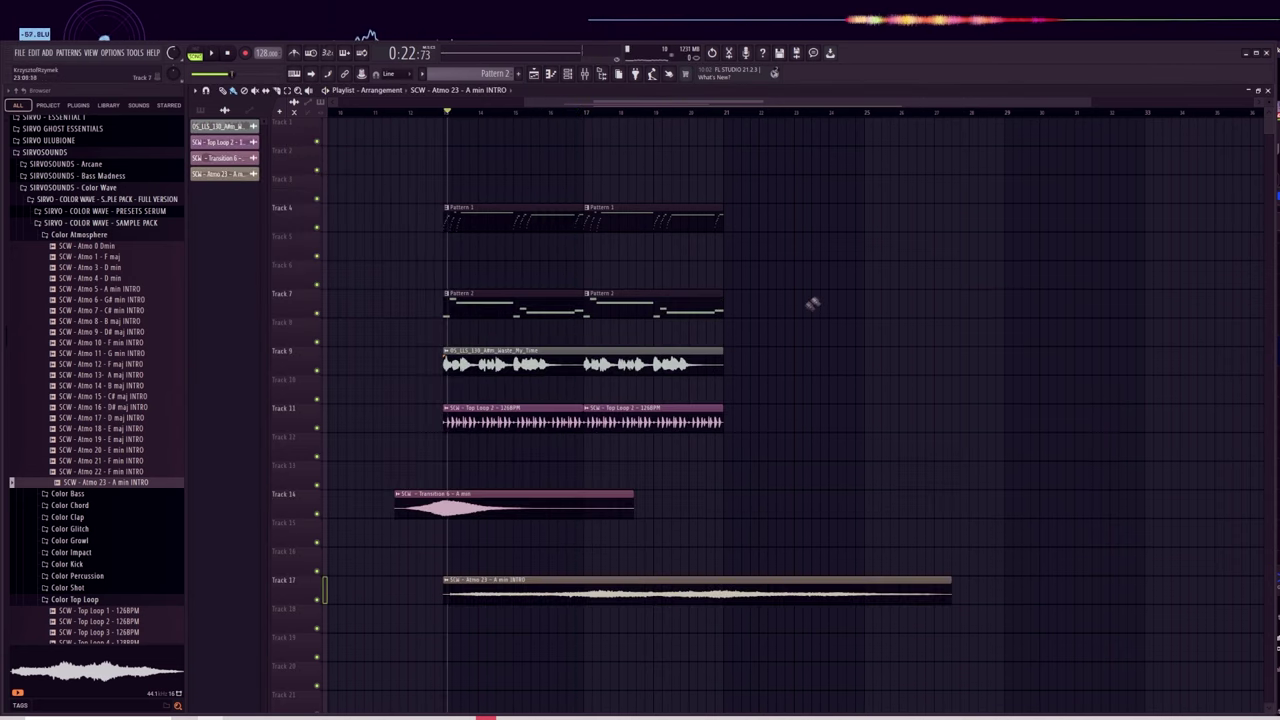
Duplicate the vocal clip on Track 9 so that the copy starts at bar 21.
click(676, 364)
click(765, 355)
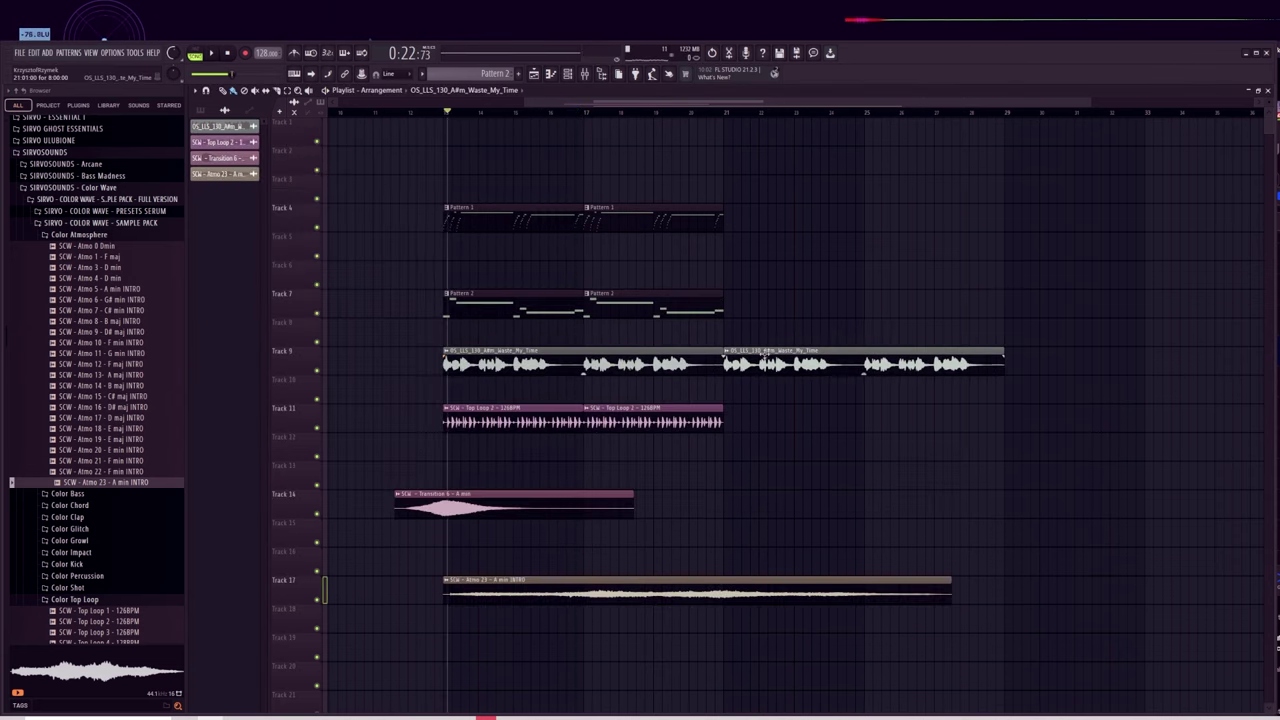
Find SSPoison - Build Up 09 - 160 BPM in the SIRVOSOUNDS - Poison pack and place it on Track 14 near bar 21.
click(103, 236)
click(109, 351)
click(97, 367)
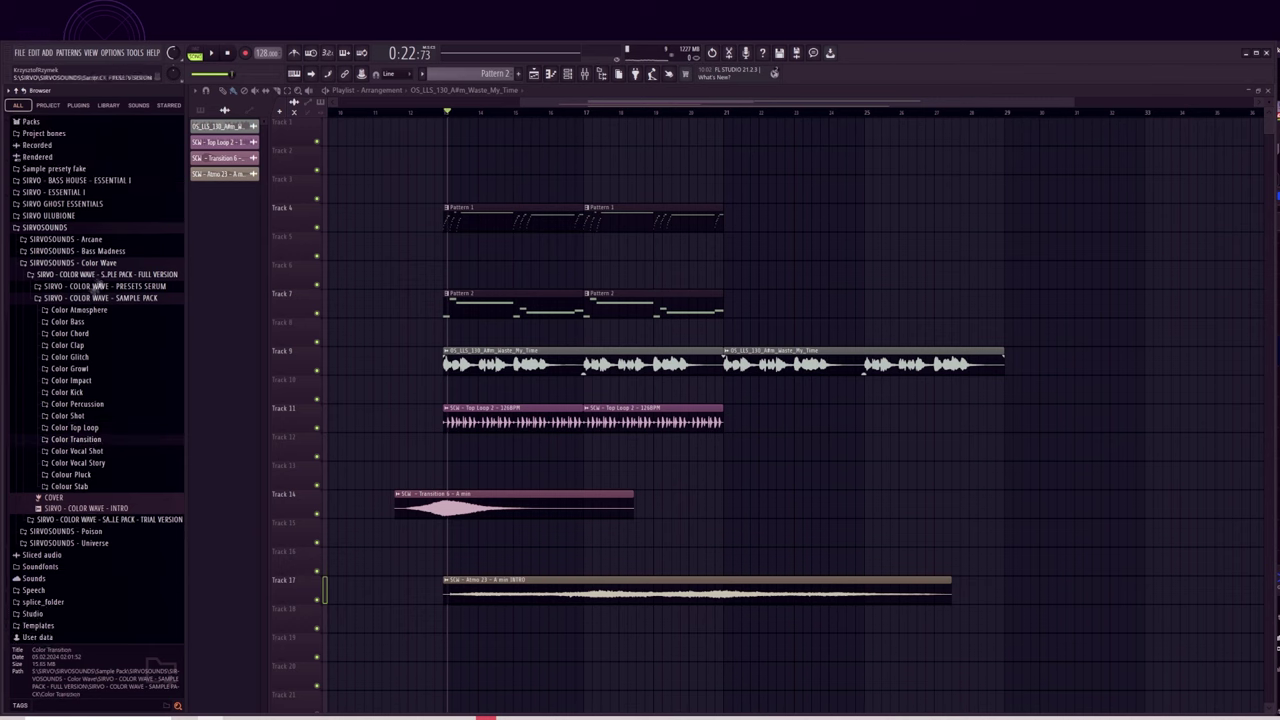
click(89, 532)
scroll(80, 420, down, 5)
click(57, 281)
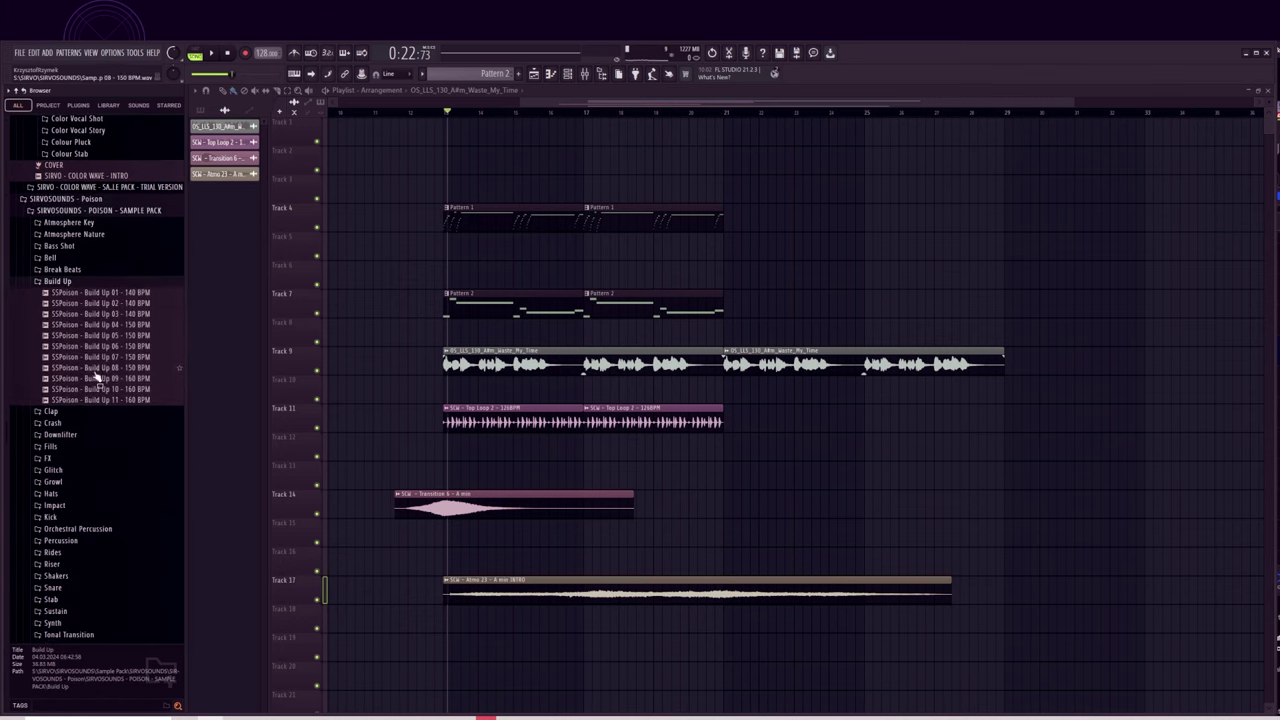
click(97, 369)
click(97, 362)
drag(100, 378, 750, 511)
Time-stretch the Build Up 09 clip to span bars 21 to 29 under the second vocal clip and preview it.
double_click(759, 511)
click(438, 203)
click(442, 222)
click(727, 494)
click(822, 450)
key(space)
key(space)
Place SCW - Transition 3 - F on Track 12 so that it starts just before bar 21 and swells into it.
scroll(97, 340, up, 5)
click(95, 301)
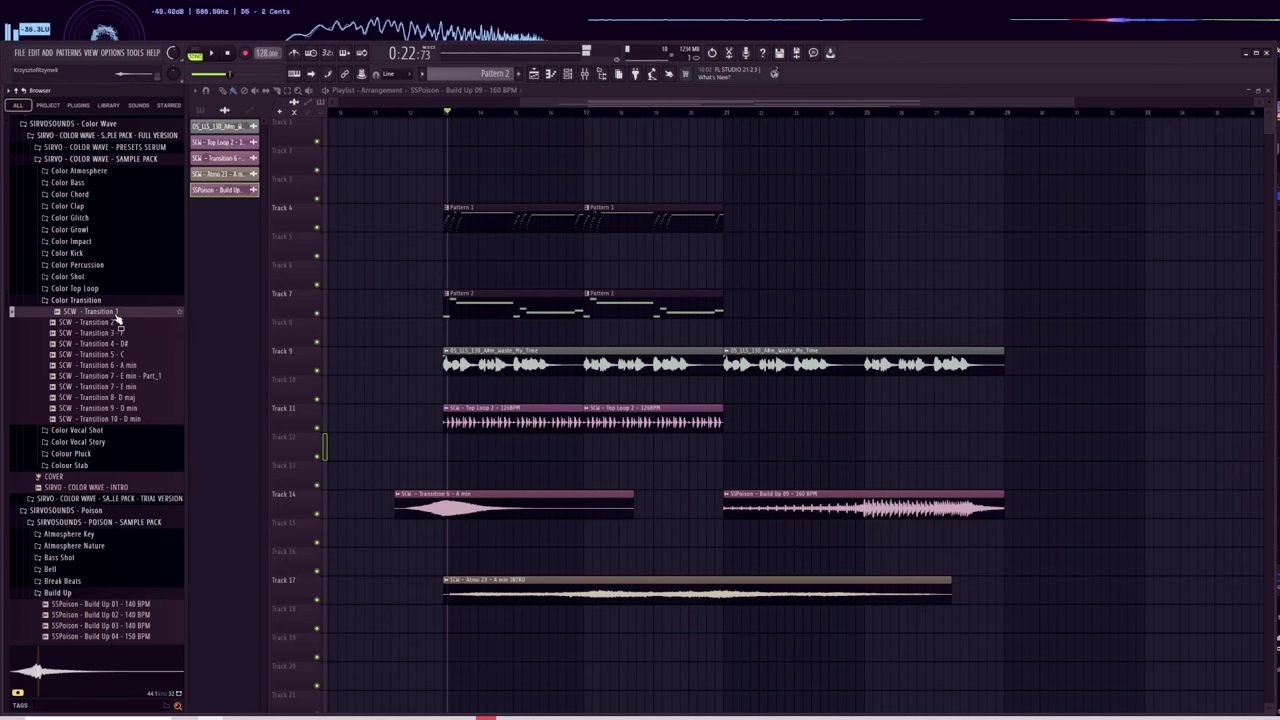
drag(672, 483, 756, 458)
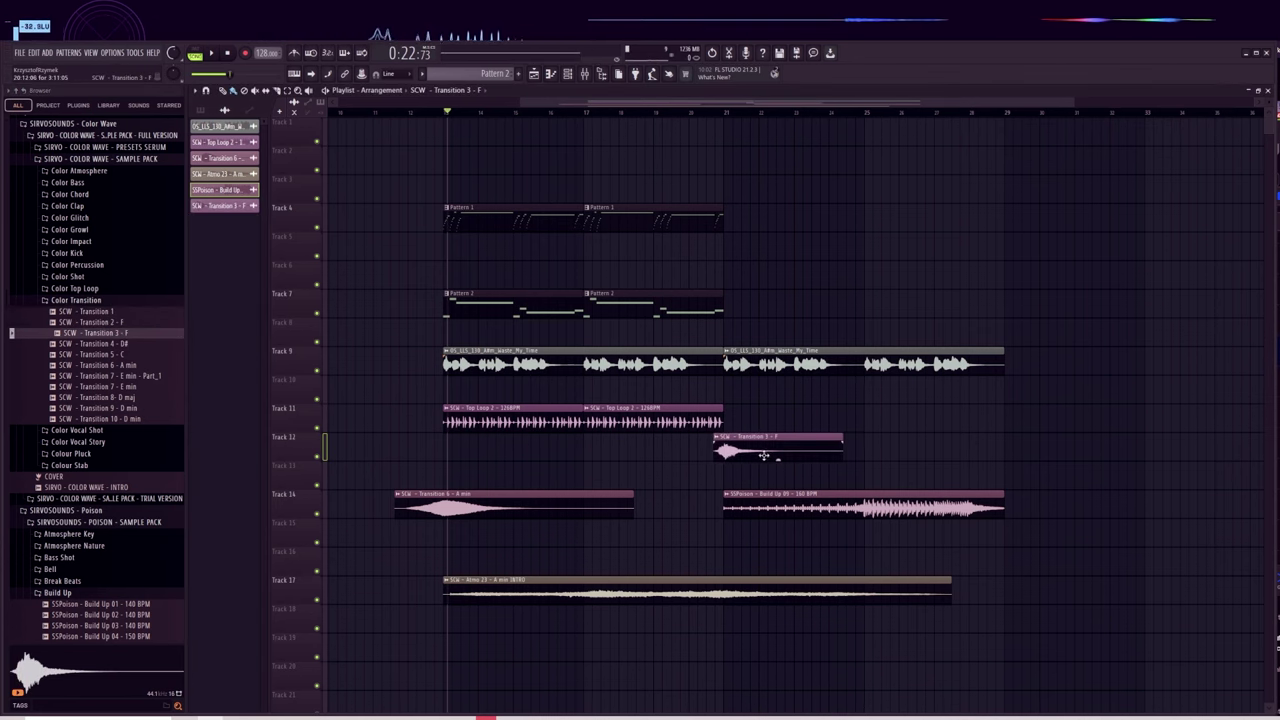
scroll(732, 453, up, 4)
double_click(722, 442)
key(Escape)
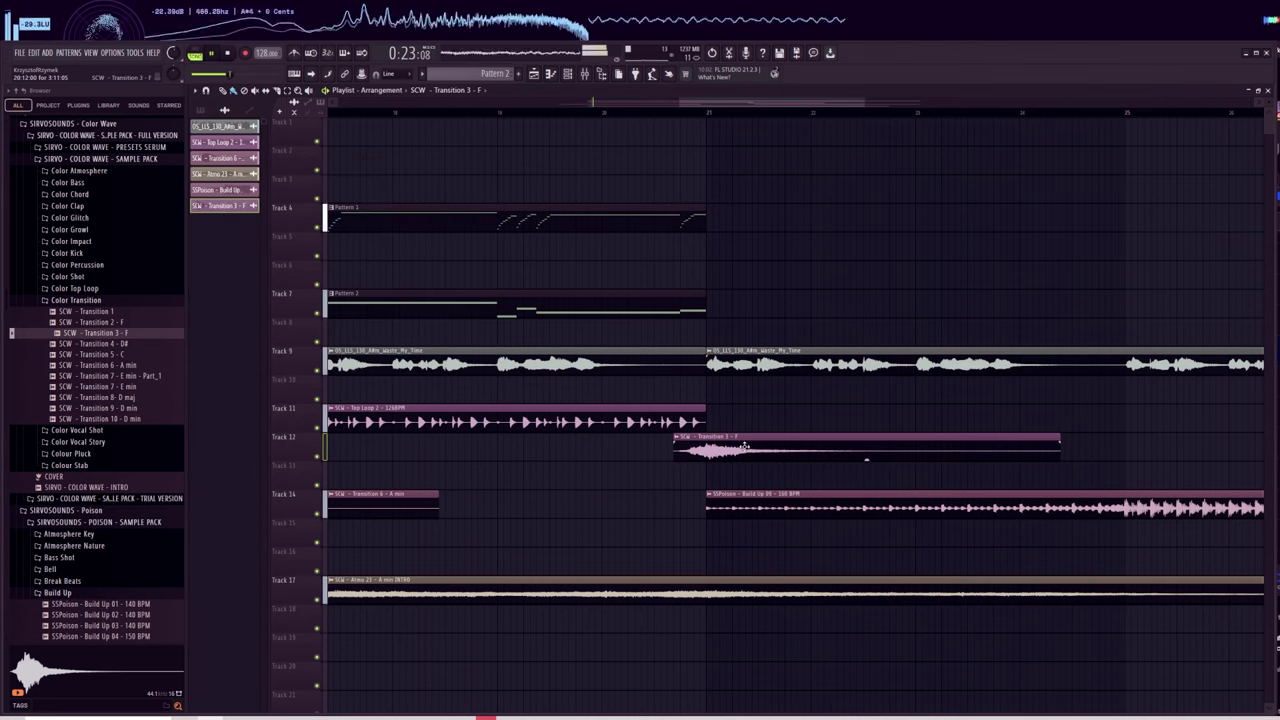
Route Transition 3 to its own mixer track and lower its channel volume slightly.
double_click(866, 456)
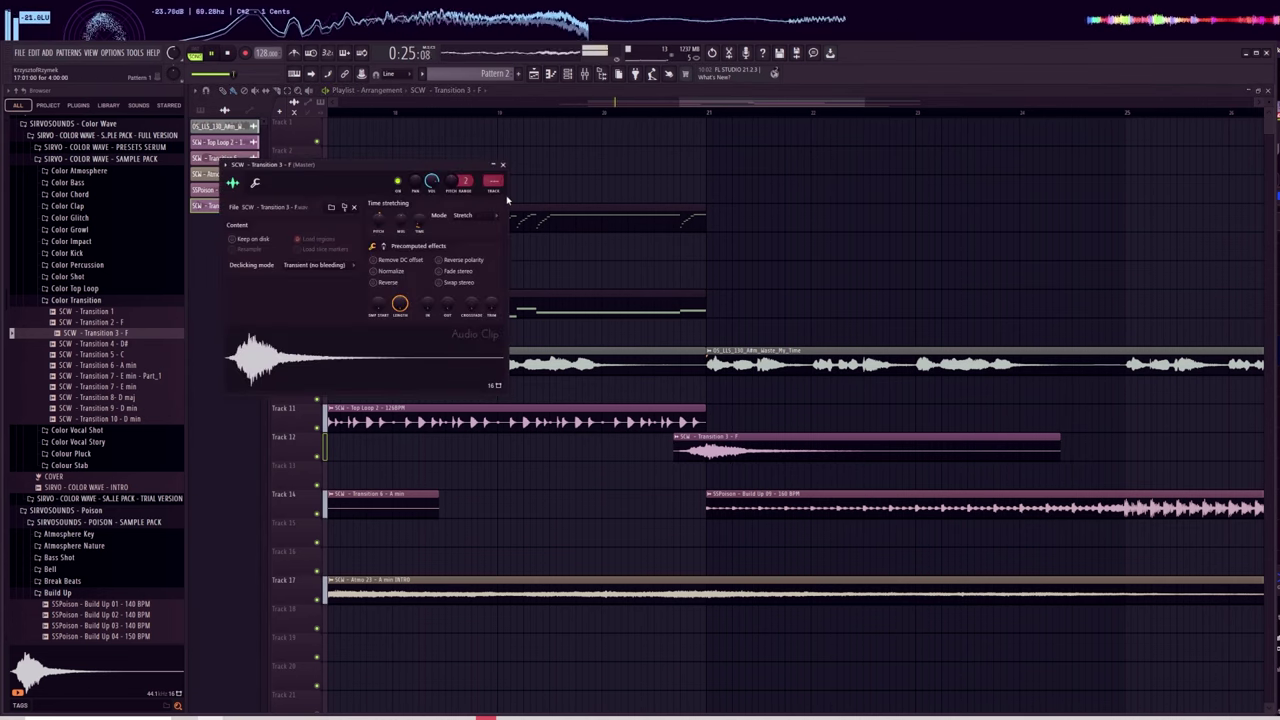
key(ctrl+l)
drag(431, 181, 431, 185)
click(796, 200)
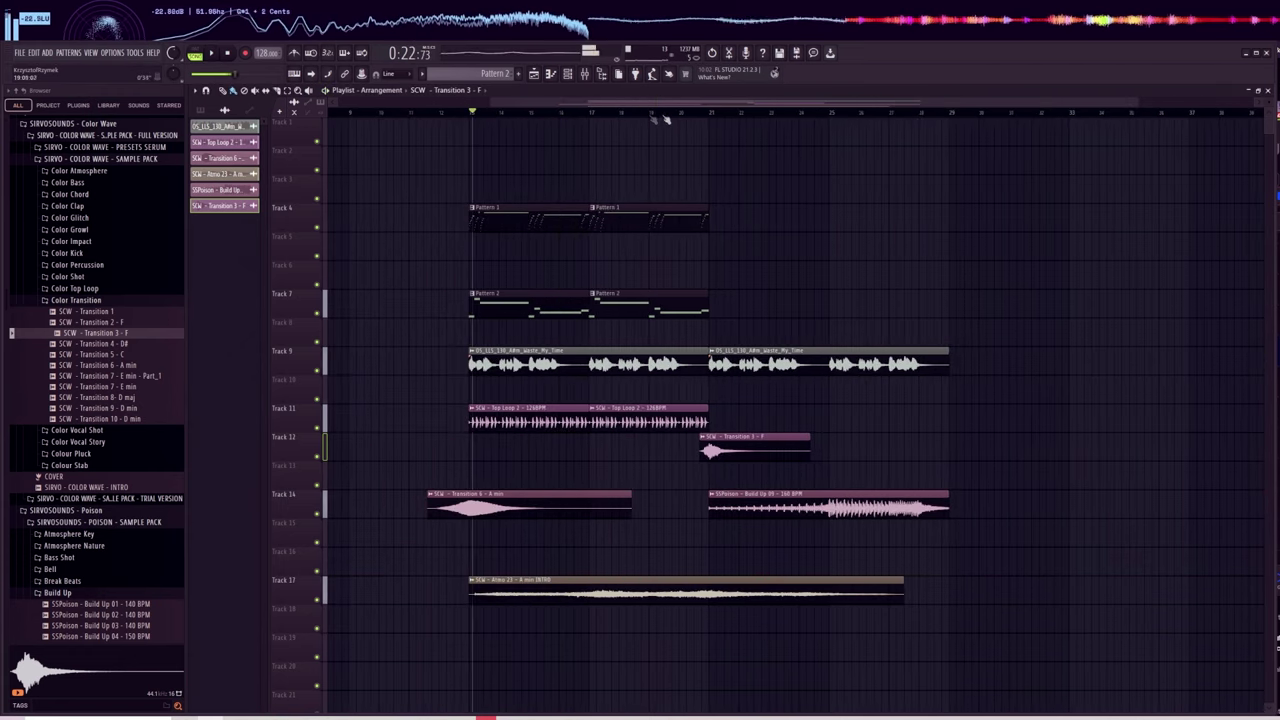
Pick SCW - Shot 38 - F# from the Color Shot samples and place it on Track 6 just before bar 21.
click(92, 172)
click(92, 172)
click(89, 219)
click(89, 220)
click(68, 276)
scroll(100, 450, down, 3)
click(90, 567)
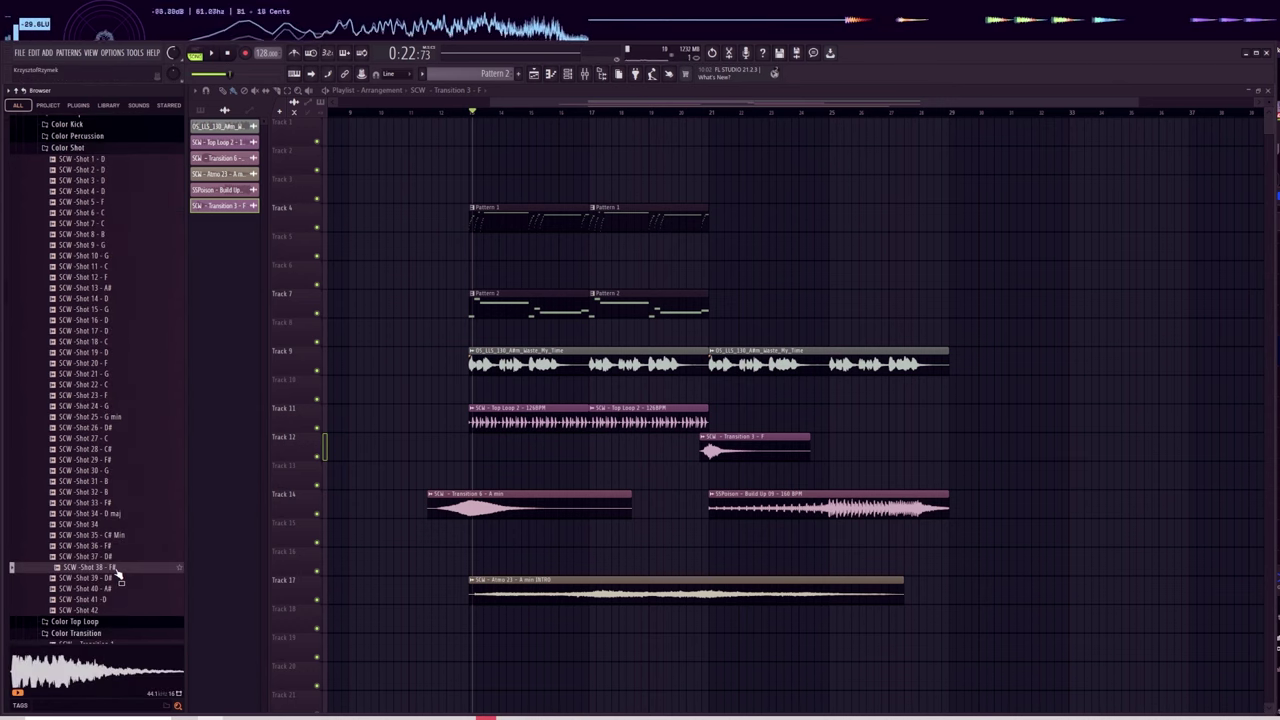
drag(739, 314, 748, 257)
Trim the end of the second Pattern 1 clip and line up three Shot 38 clips on Track 6 leading into bar 21.
scroll(709, 117, up, 2)
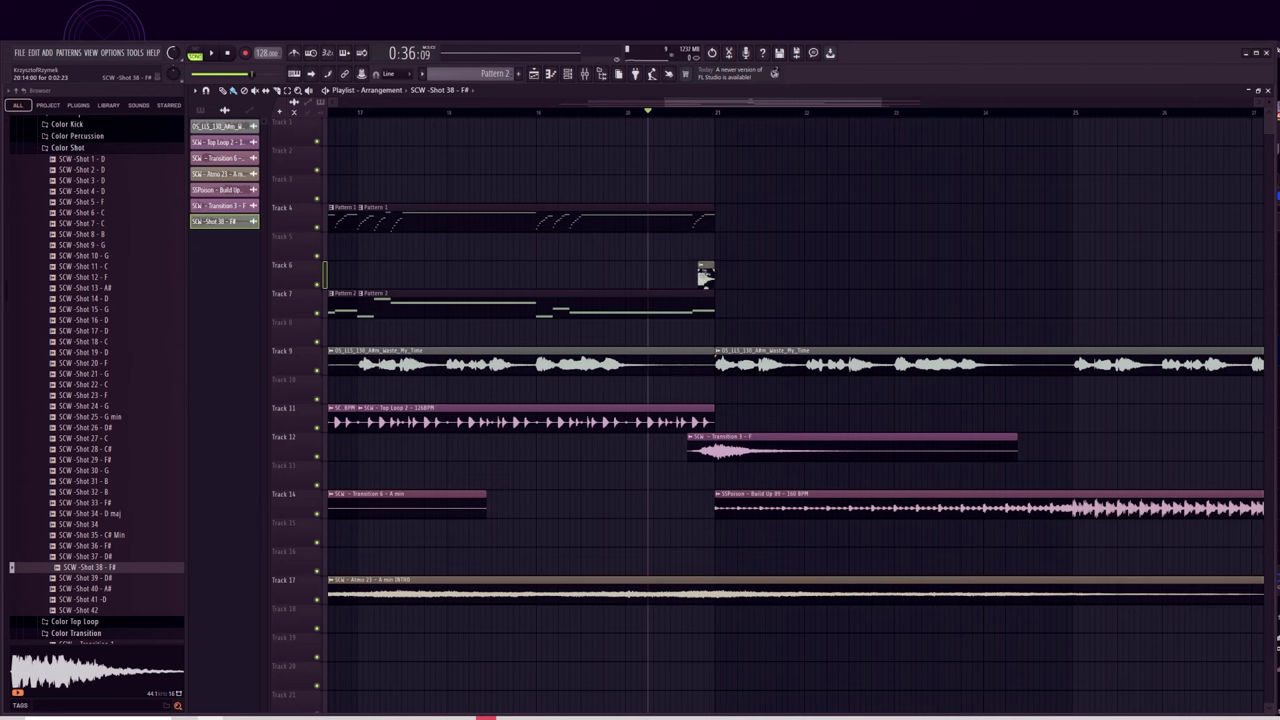
key(space)
scroll(522, 113, up, 3)
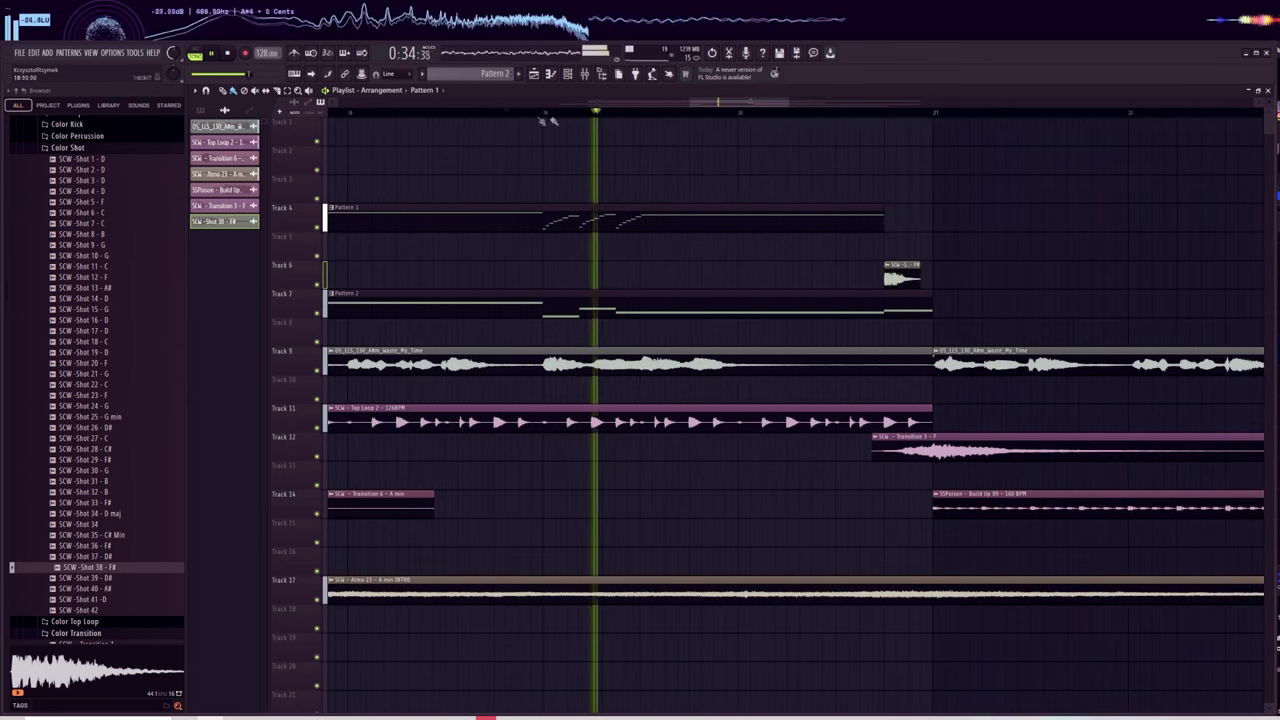
key(space)
drag(913, 269, 856, 276)
Select the range around bar 21 and automate Shot 38's channel pitch there with a curve rising towards bar 21.
drag(837, 113, 1066, 113)
double_click(851, 280)
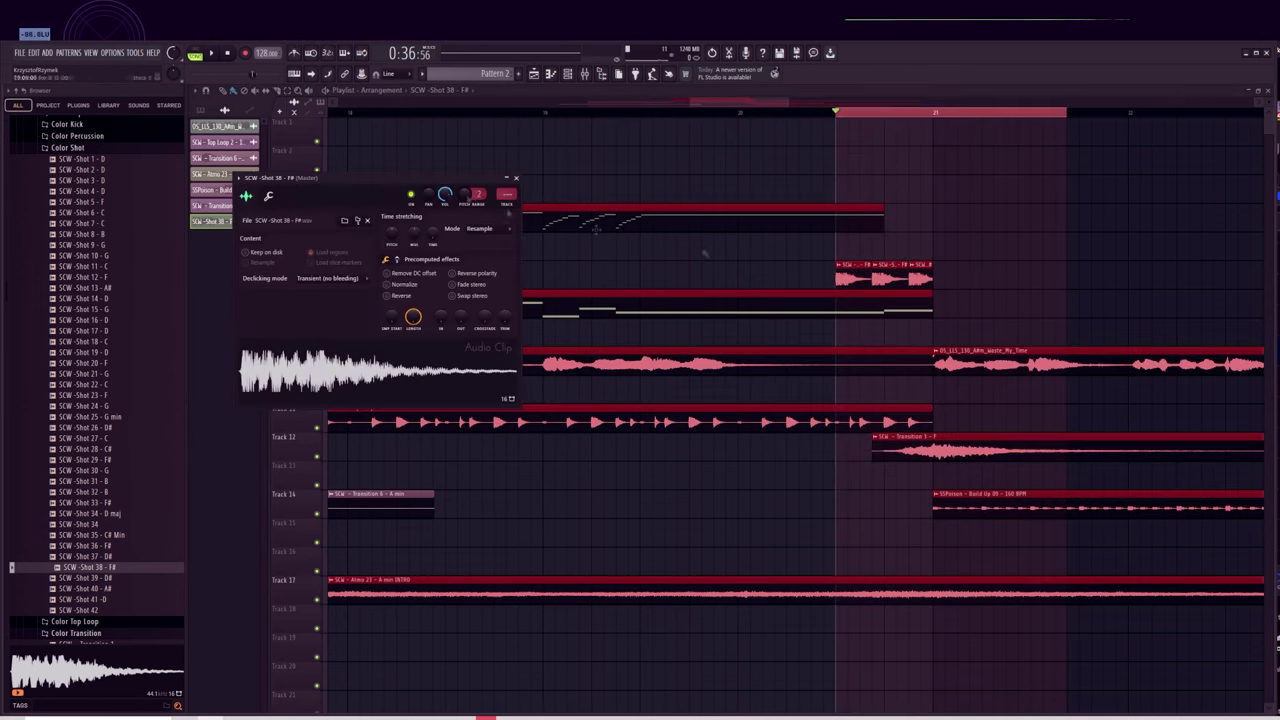
right_click(465, 195)
click(500, 285)
drag(836, 136, 837, 148)
right_click(932, 136)
right_click(932, 136)
Automate the Endless Smile intensity on Shot 38 with a rise to bar 21 and lower the channel volume to about 54%.
click(969, 323)
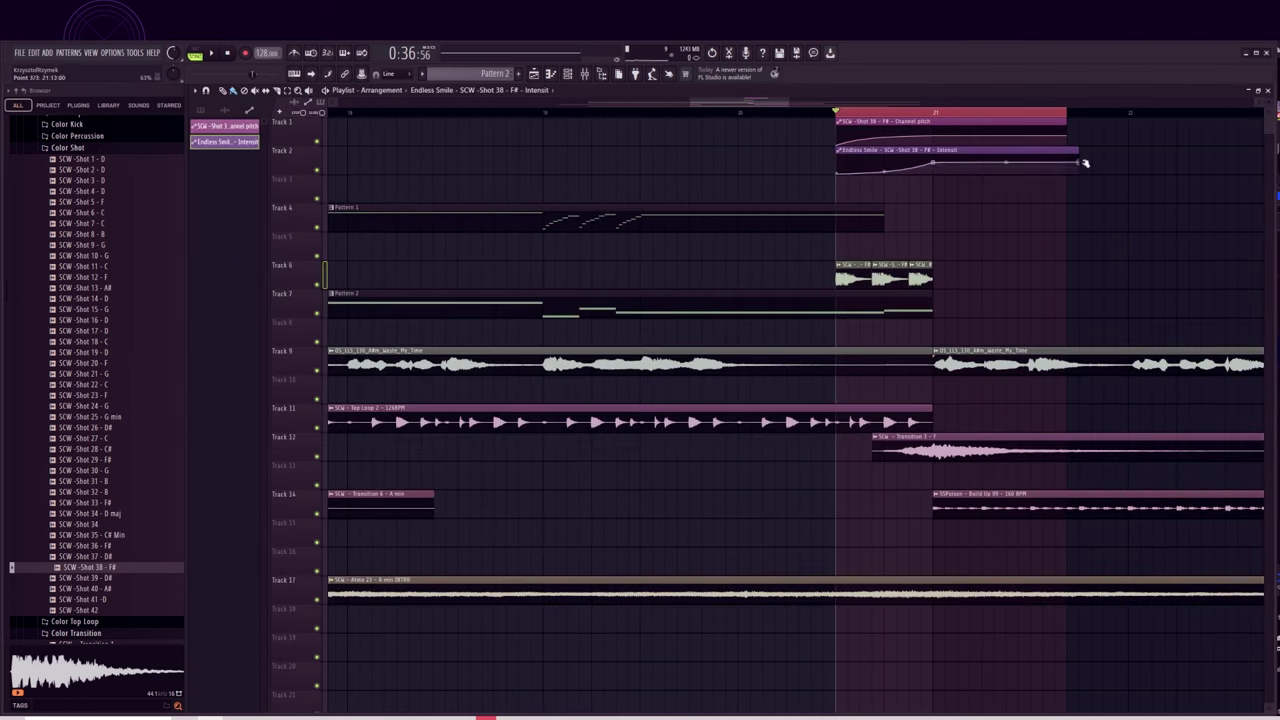
key(space)
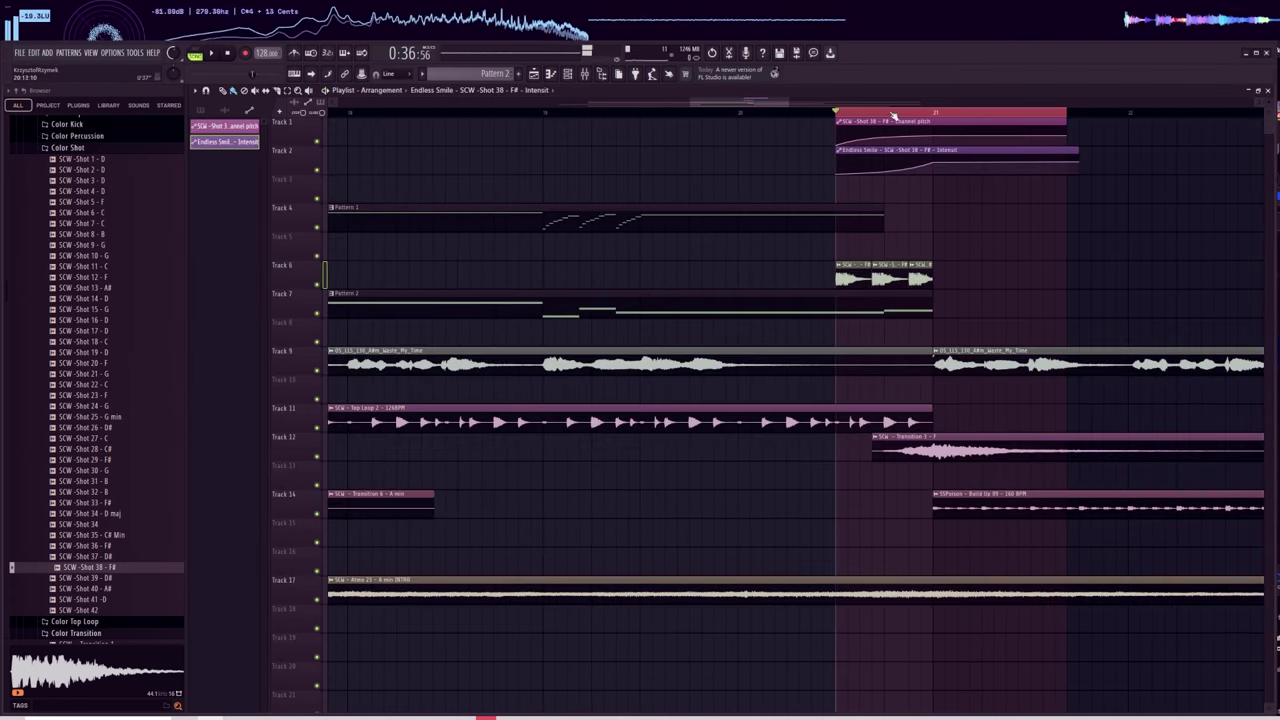
double_click(887, 270)
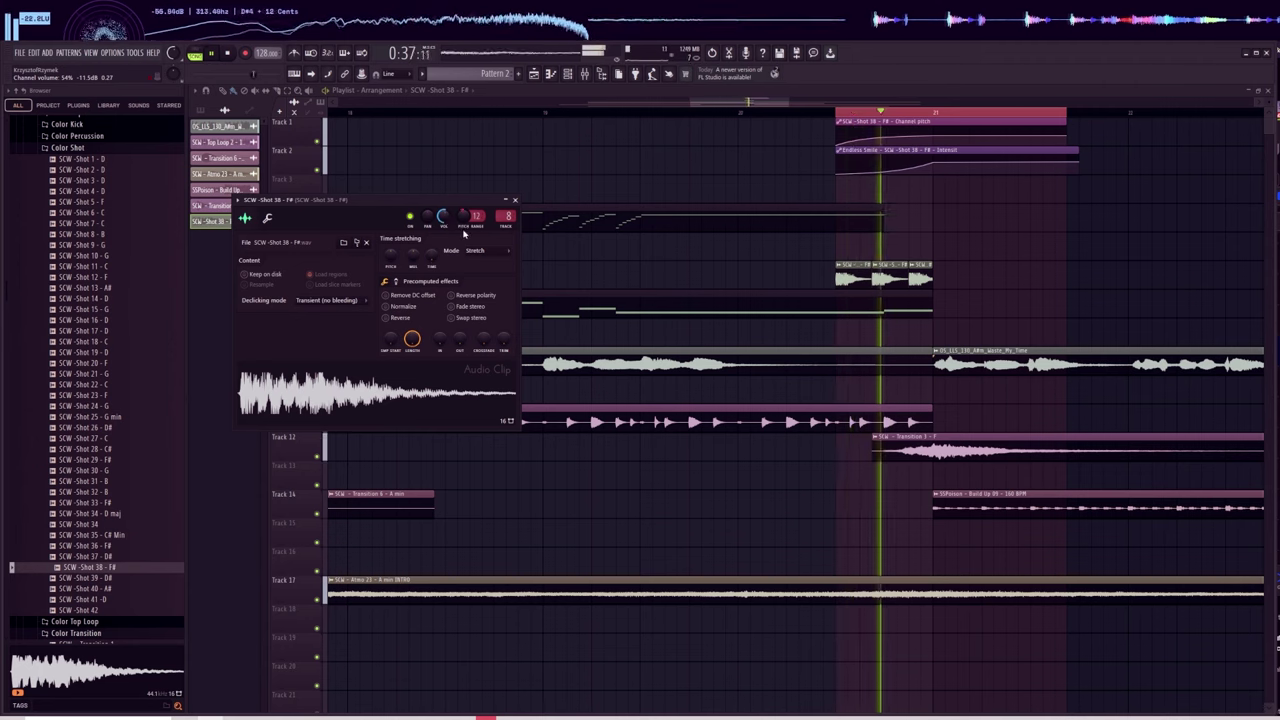
key(Escape)
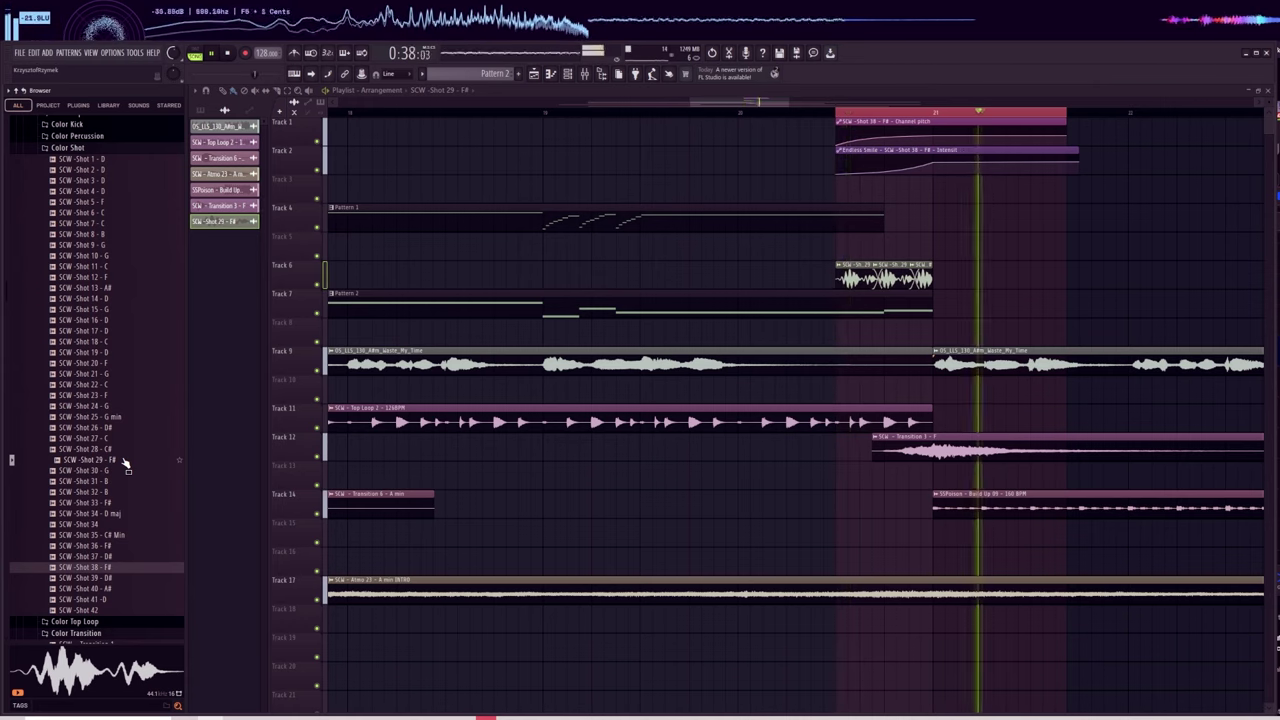
Audition other Color Shot samples and replace the Shot sample in the Track 6 clips with SCW - Shot 12 - F.
click(100, 312)
click(100, 278)
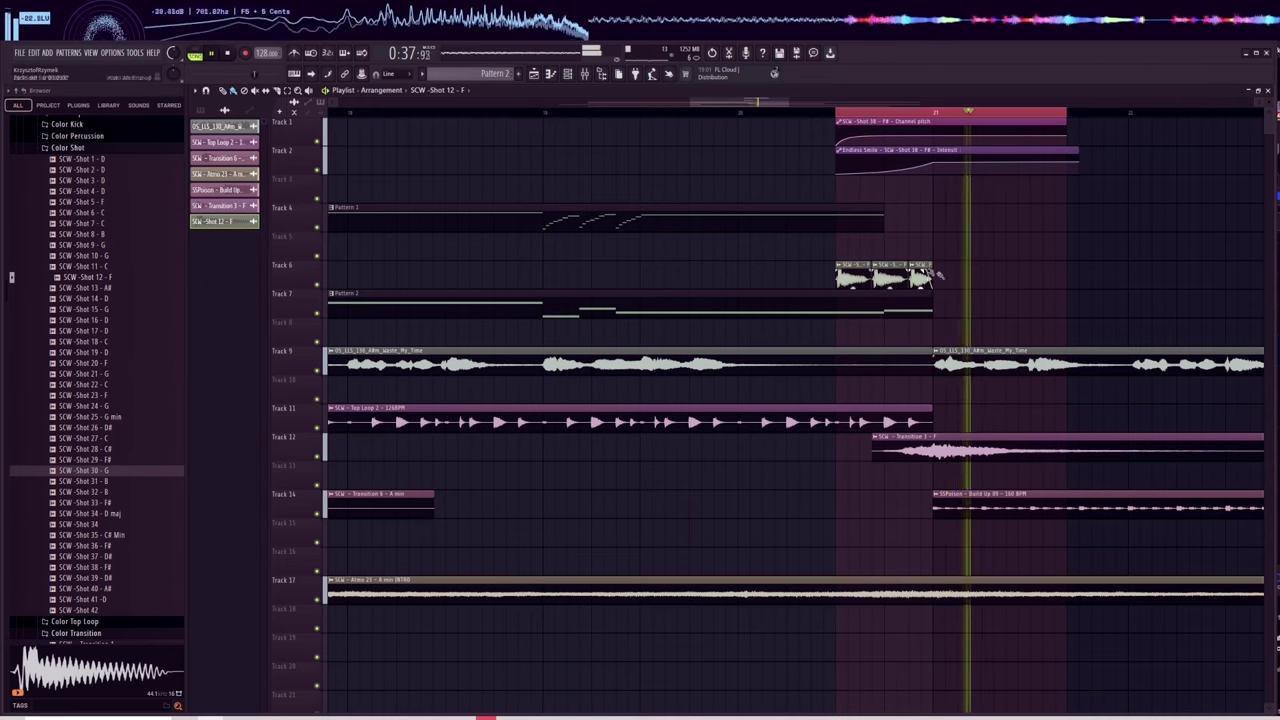
Place four more SCW - Shot 12 - F clips on Track 6, starting at bar 21 directly after the existing three.
click(947, 350)
key(space)
click(878, 276)
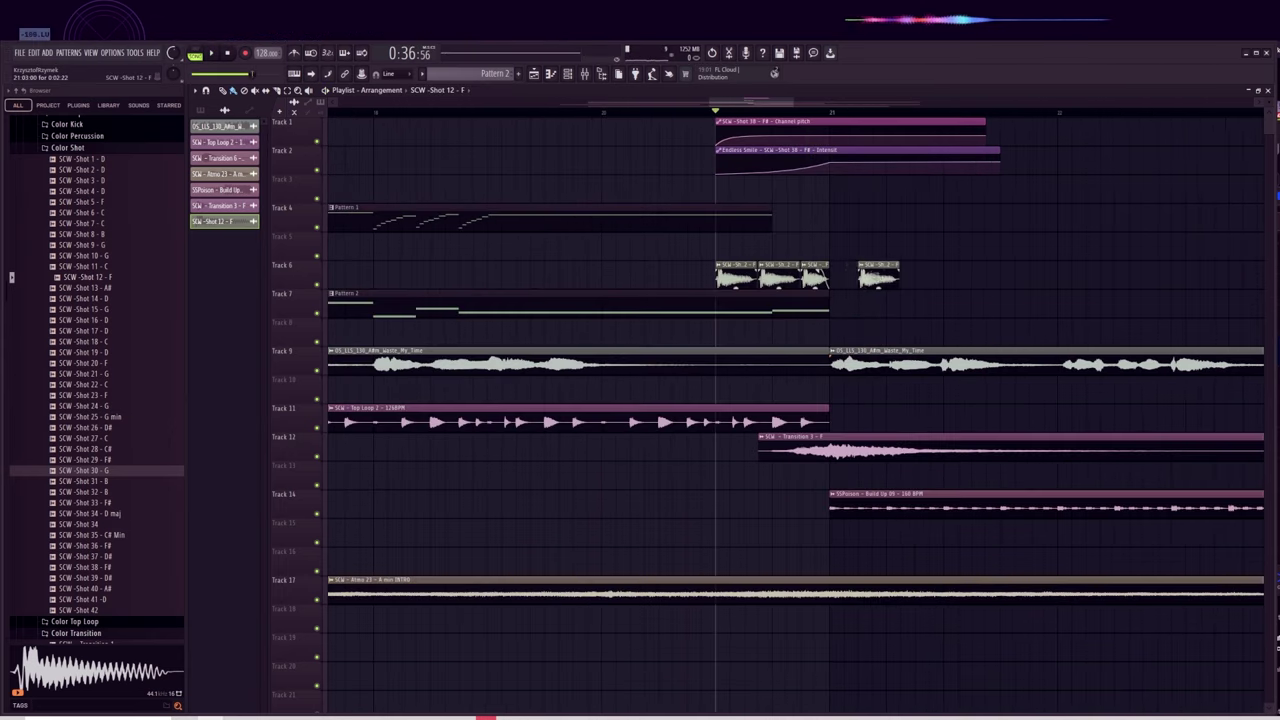
drag(878, 276, 850, 276)
click(892, 276)
key(space)
click(935, 276)
click(976, 277)
key(space)
Select the Shot 12 clips on Track 6 and duplicate them repeatedly until the row reaches about bar 25.
scroll(975, 277, down, 3)
drag(785, 250, 645, 287)
key(space)
key(ctrl+b)
drag(900, 265, 640, 286)
key(ctrl+b)
key(ctrl+b)
Raise the time-stretching pitch of the SCW - Shot 12 - F audio clip.
double_click(852, 281)
drag(393, 260, 394, 248)
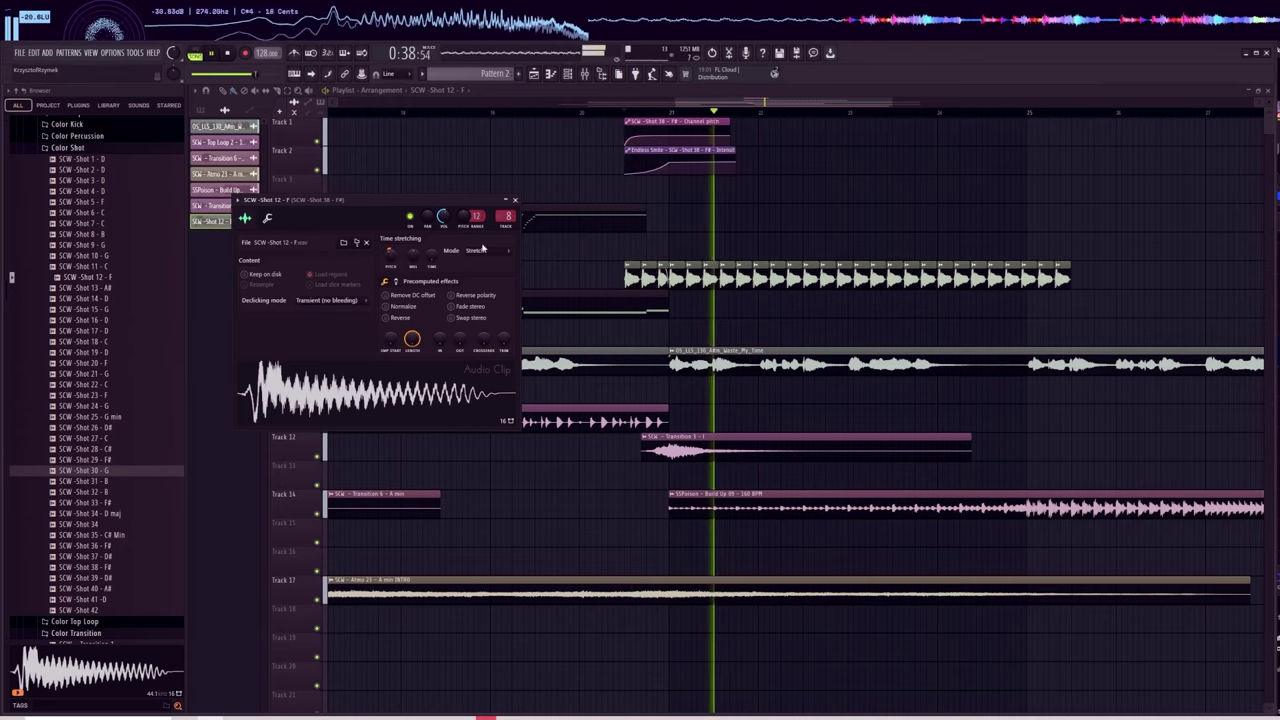
click(515, 200)
Extend the shot's channel pitch automation on Track 1 to about bar 25 with a gently falling curve.
scroll(798, 114, down, 4)
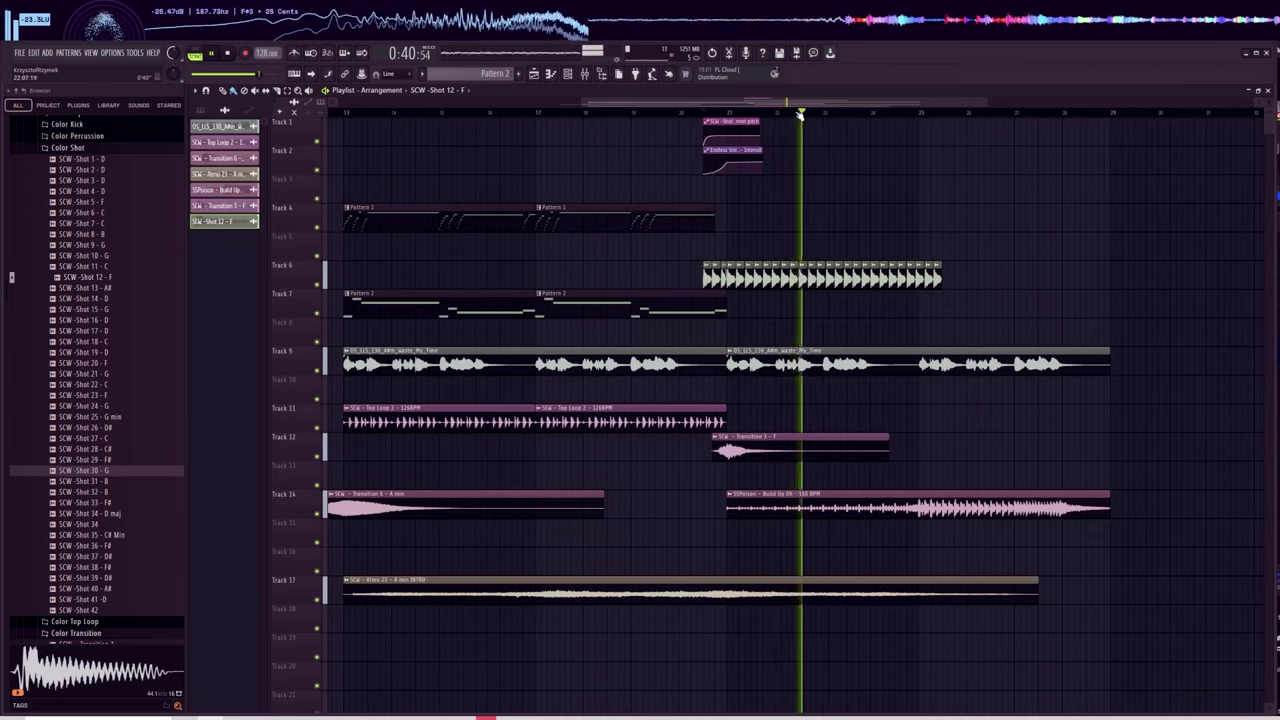
key(space)
drag(737, 114, 914, 114)
drag(764, 128, 897, 128)
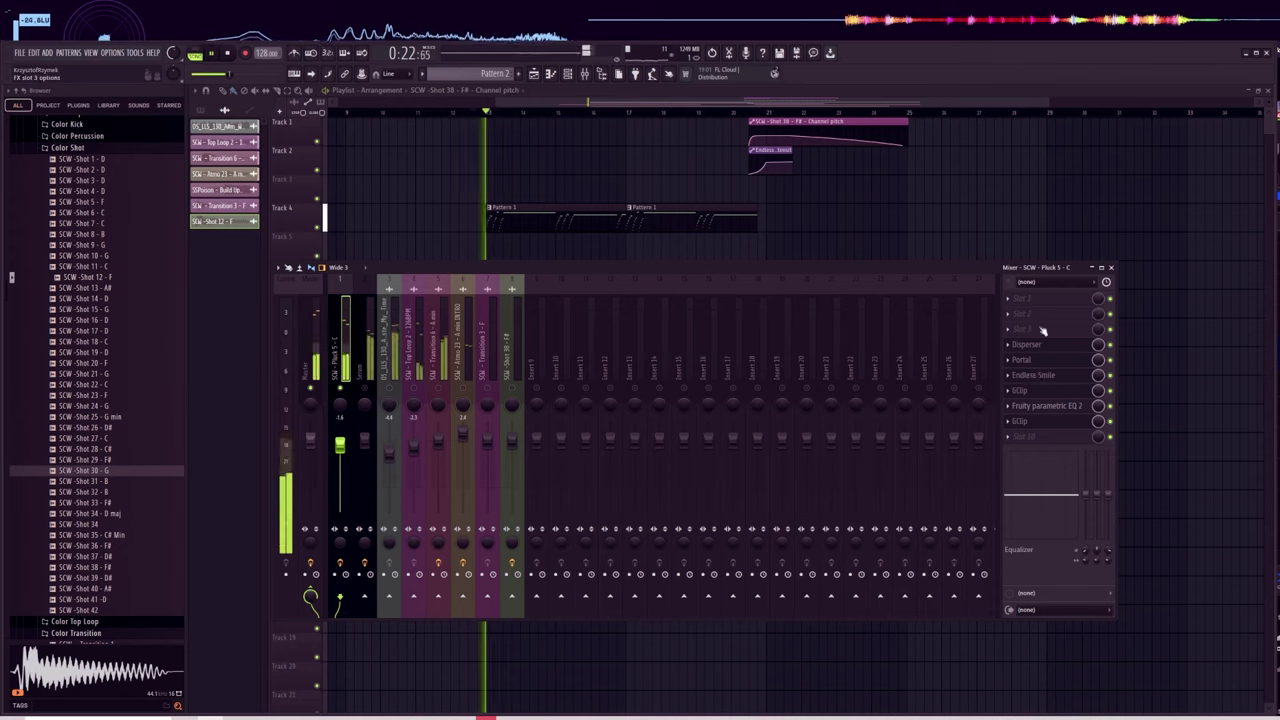
Load Fruity Delay 3 with the Ping pong preset into slot 3 of the SCW - Pluck 5 - C mixer track.
click(1045, 328)
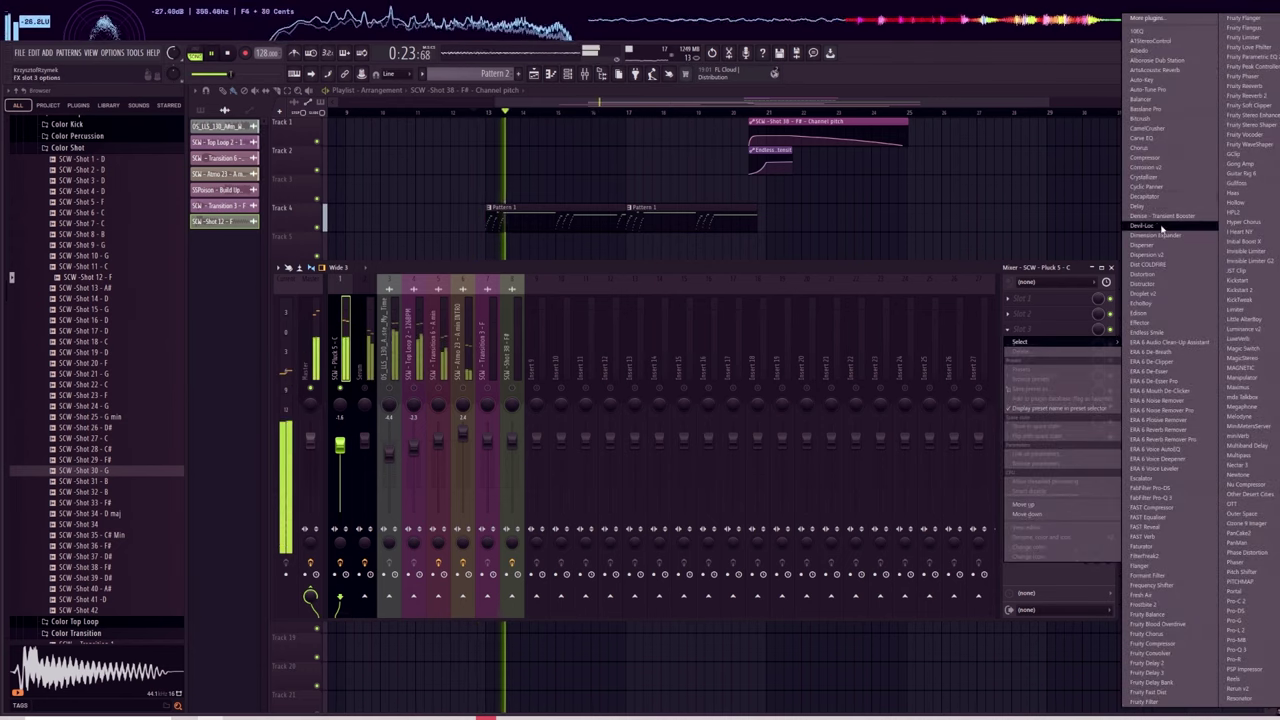
click(1147, 18)
text(d)
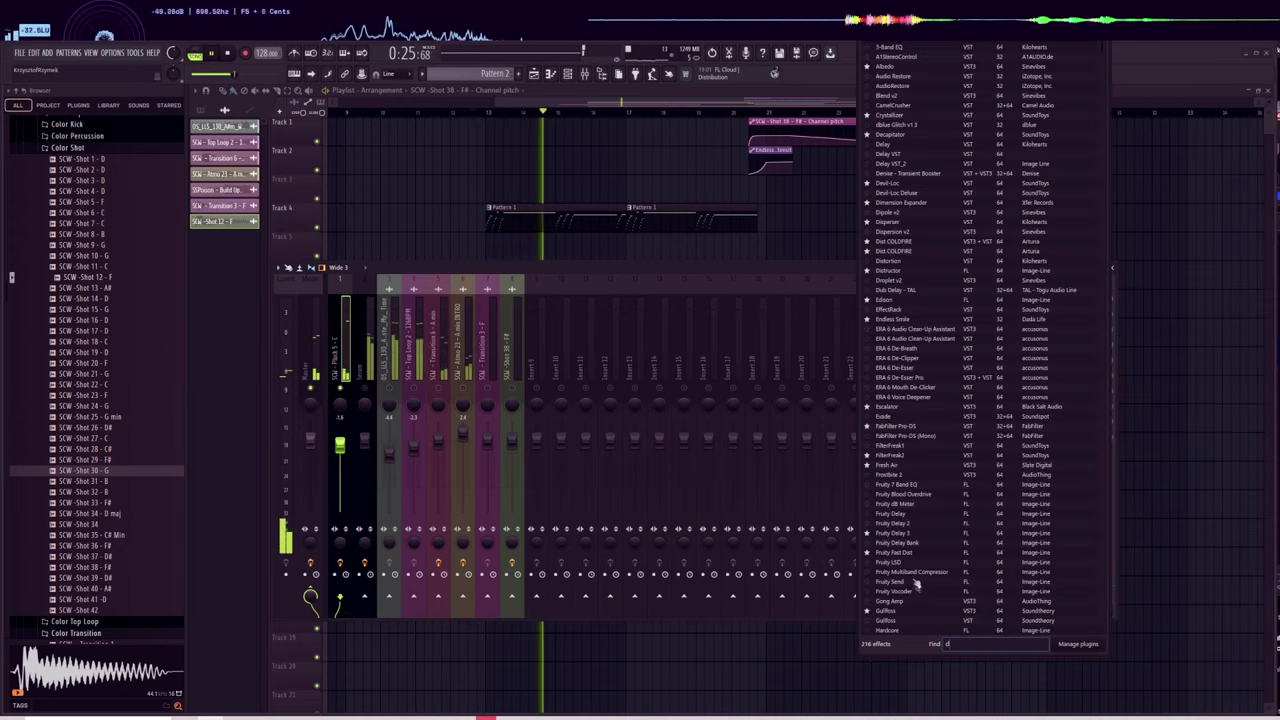
text(elay)
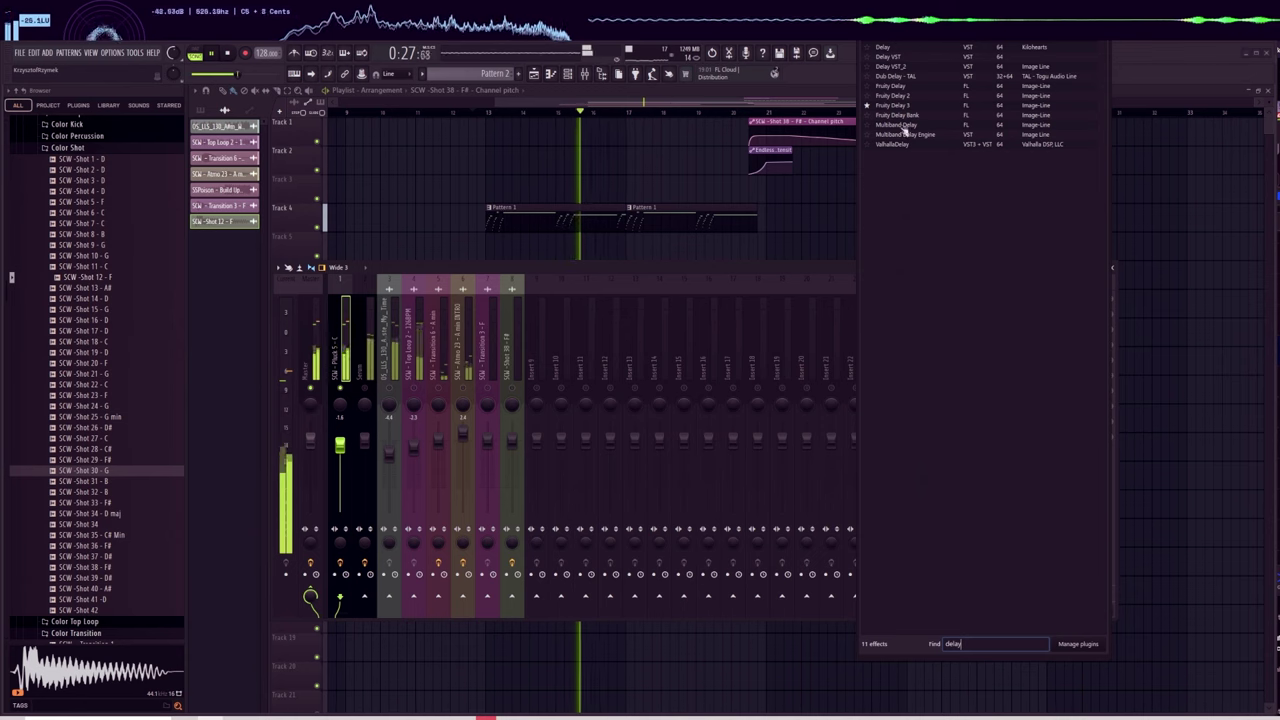
click(905, 107)
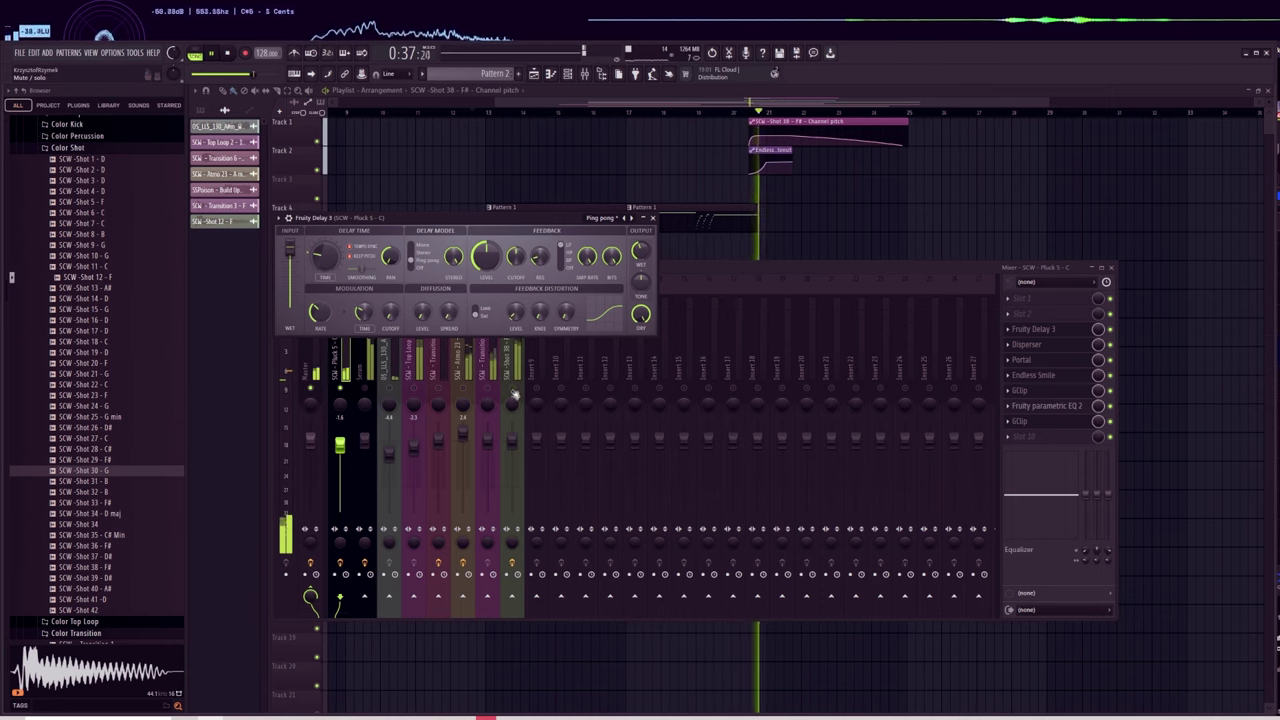
click(513, 393)
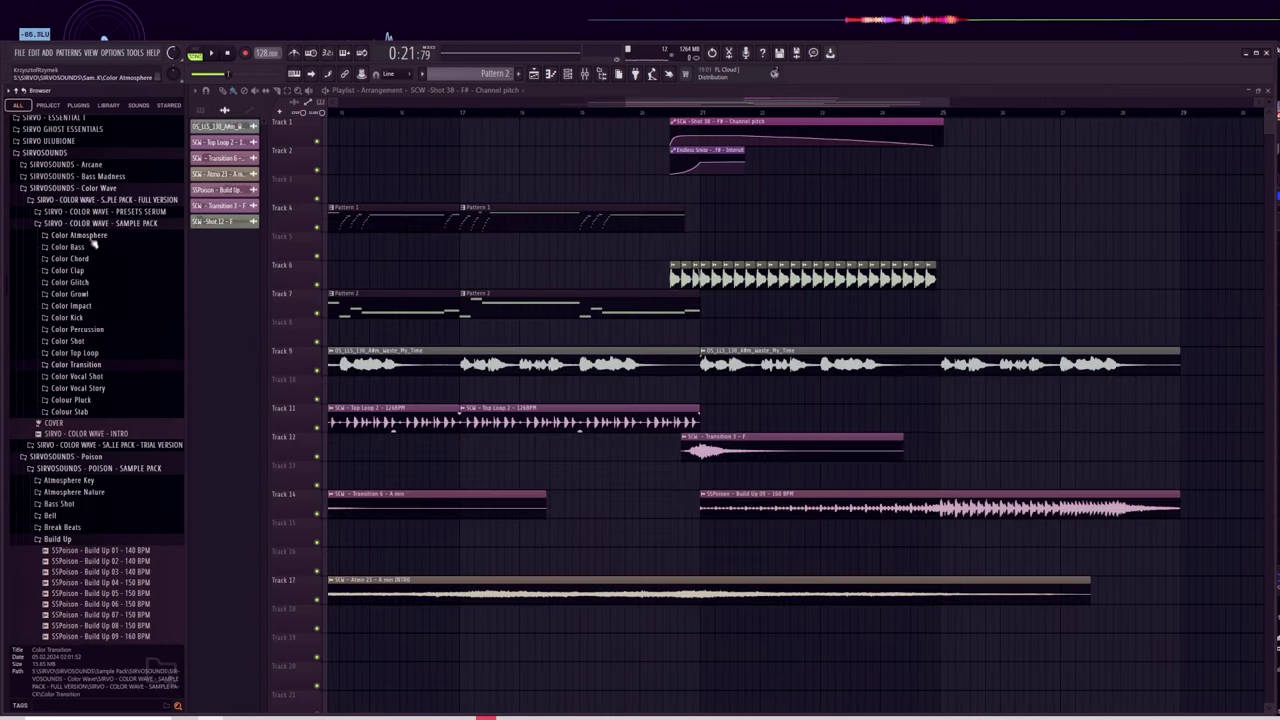
Audition Color Bass samples and place SCW - Bass 38 - A min on Track 11 at bar 25.
click(90, 240)
click(94, 238)
click(92, 249)
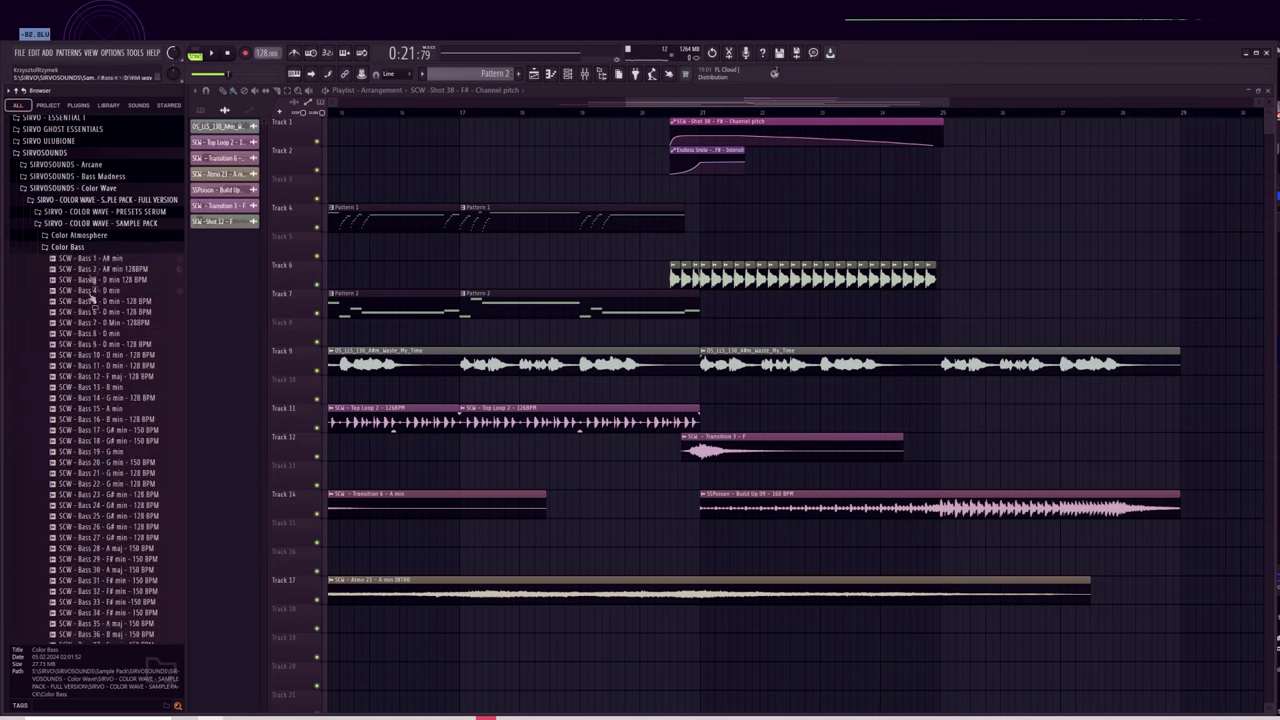
click(93, 334)
click(92, 430)
scroll(92, 508, down, 2)
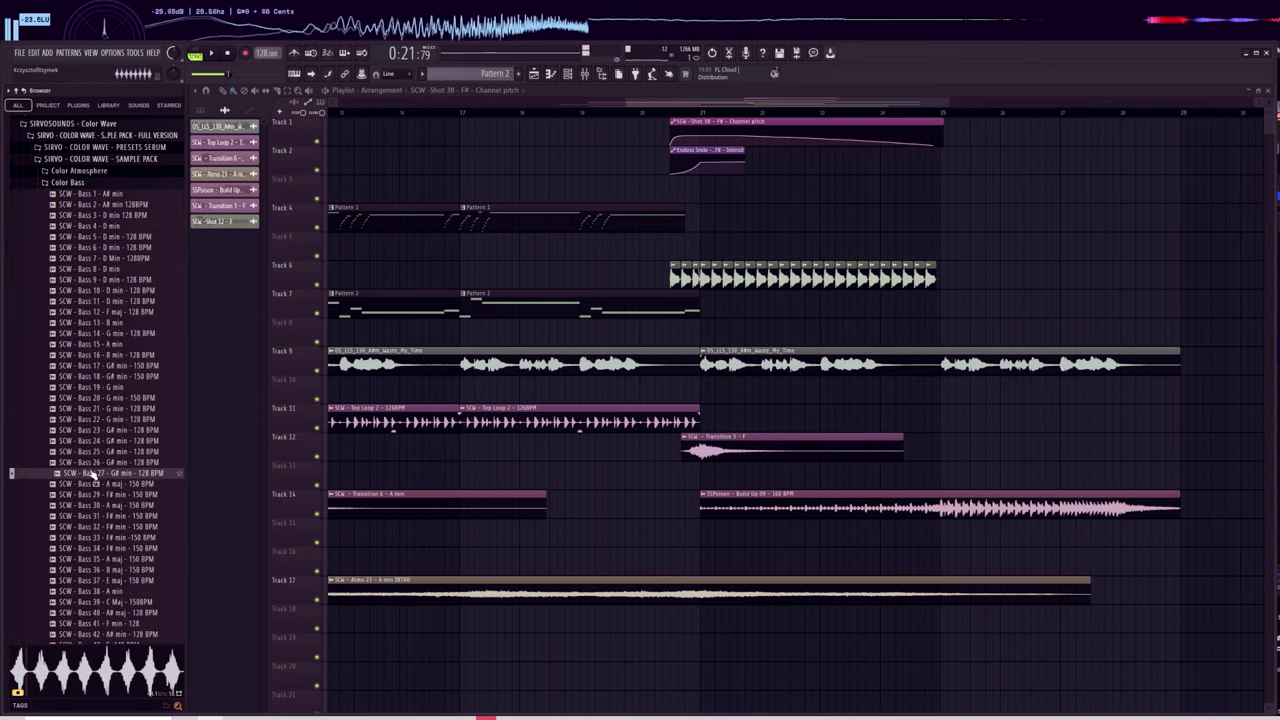
scroll(93, 470, down, 4)
click(92, 441)
click(94, 484)
click(96, 462)
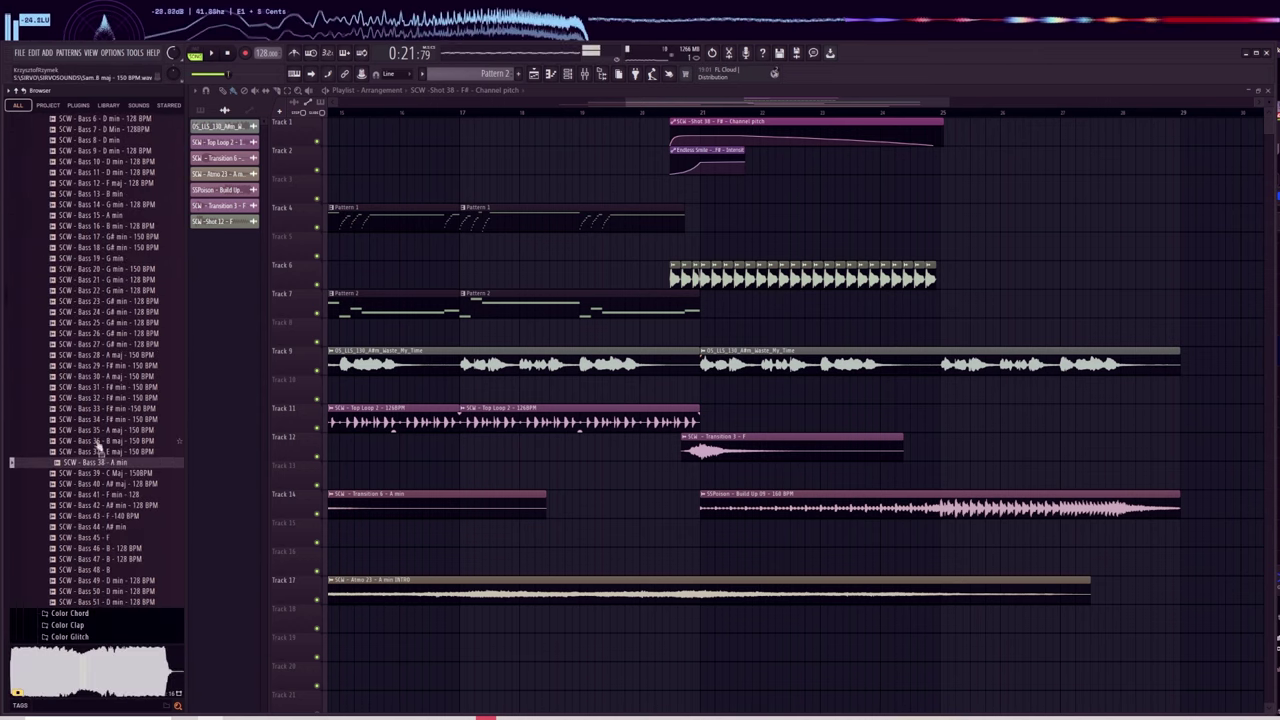
drag(100, 470, 943, 418)
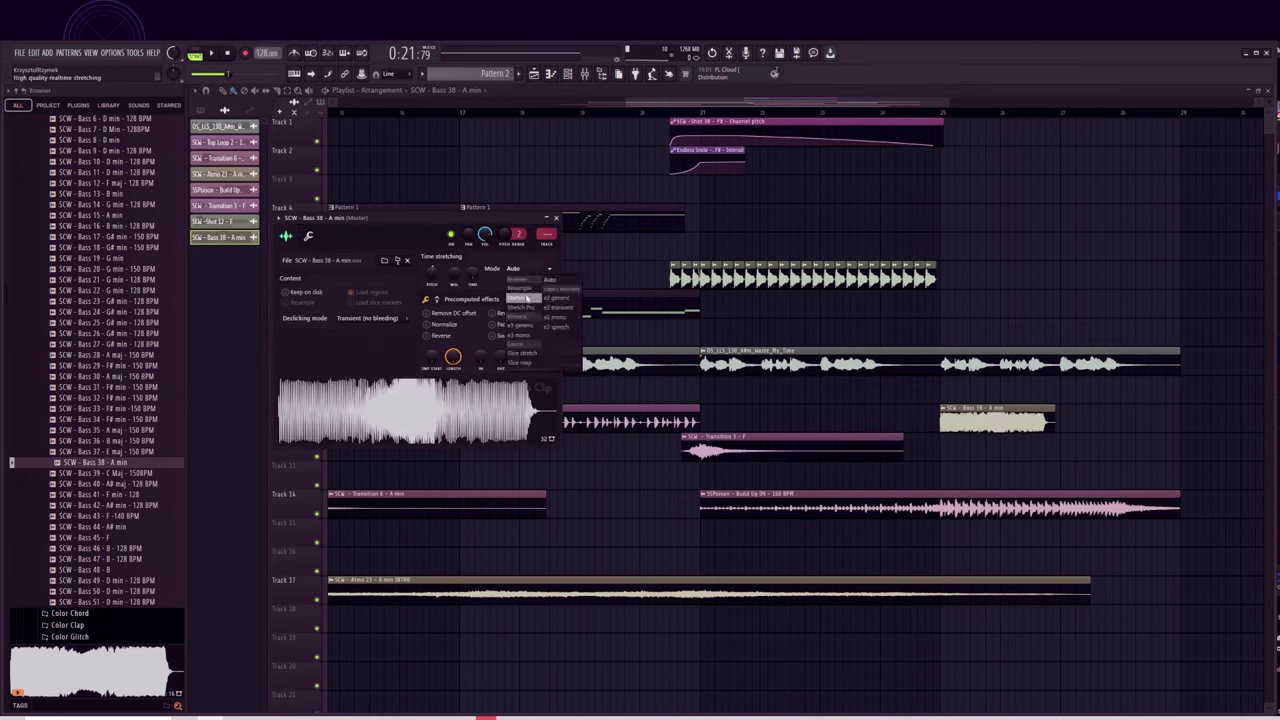
Set the Bass 38 clip's time-stretching mode to Stretch and trim the clip to one bar, ending at bar 26.
click(889, 113)
scroll(948, 117, up, 4)
drag(851, 103, 909, 110)
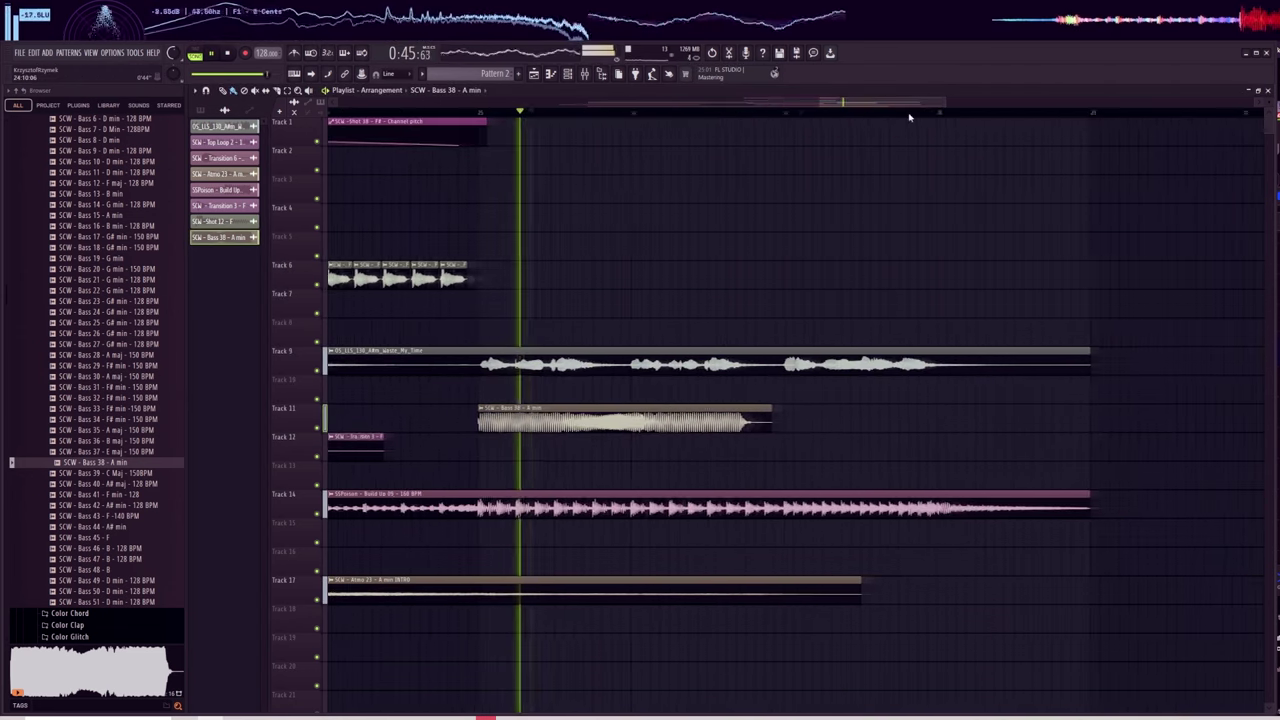
double_click(612, 409)
key(space)
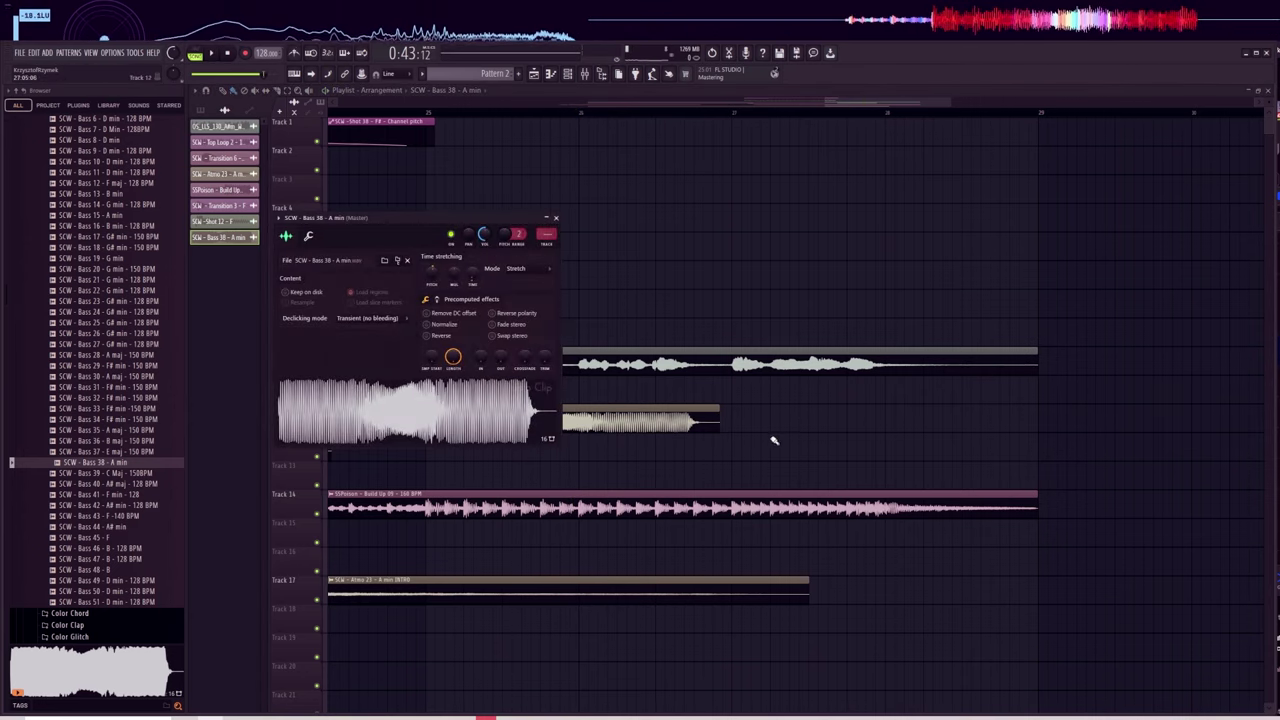
key(Escape)
drag(720, 409, 580, 409)
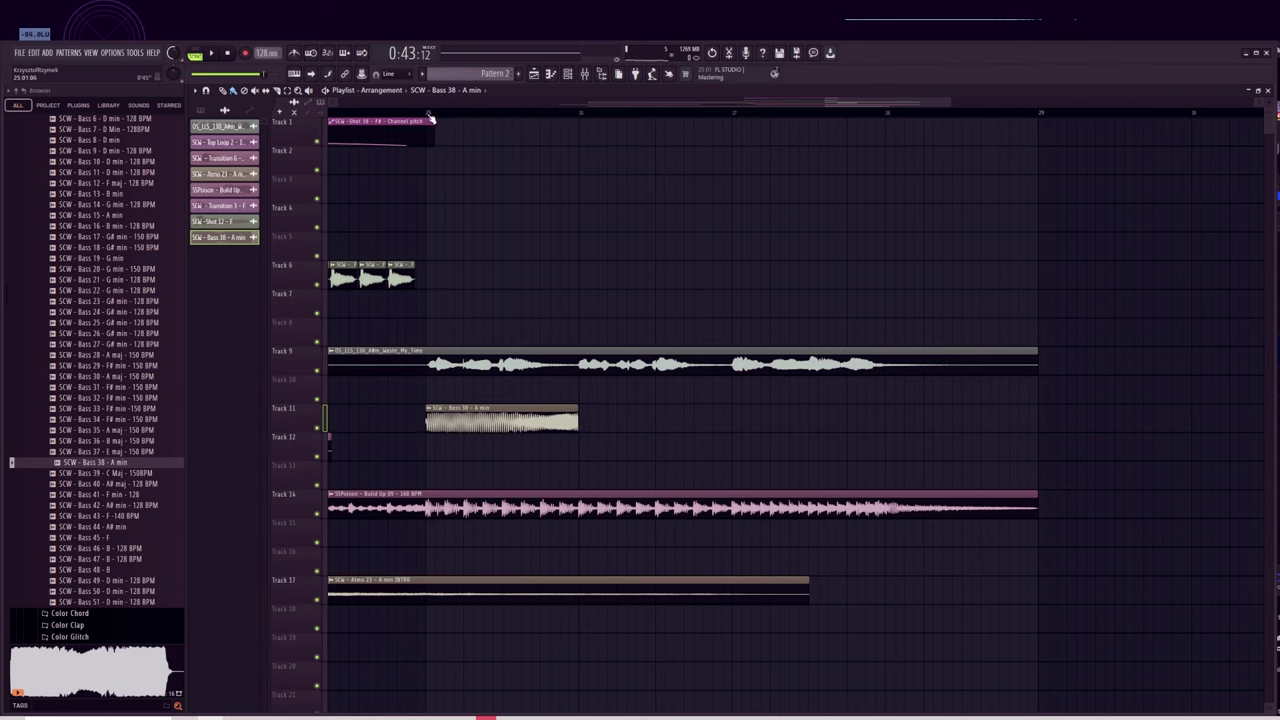
Select the range from bar 25 to past bar 29, route Bass 38 to mixer track 9 and load Endless Smile in slot 4.
drag(427, 113, 1120, 163)
click(553, 421)
click(547, 240)
click(1051, 344)
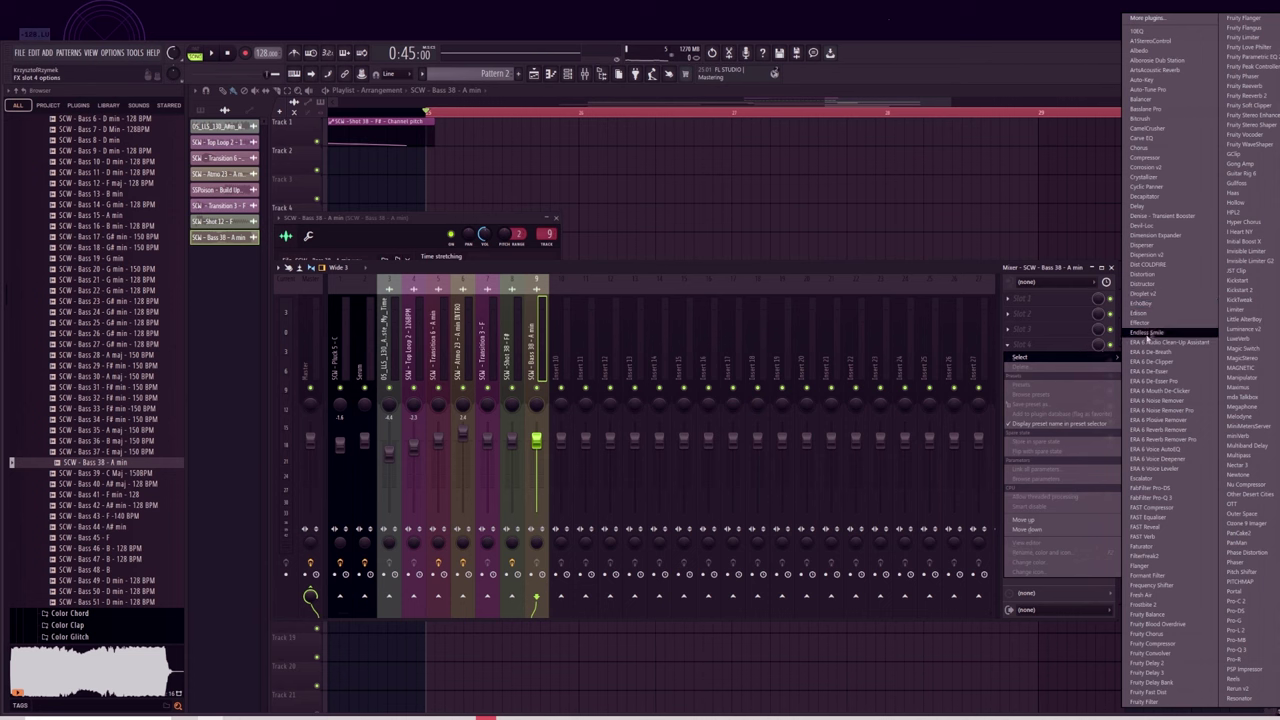
click(1156, 332)
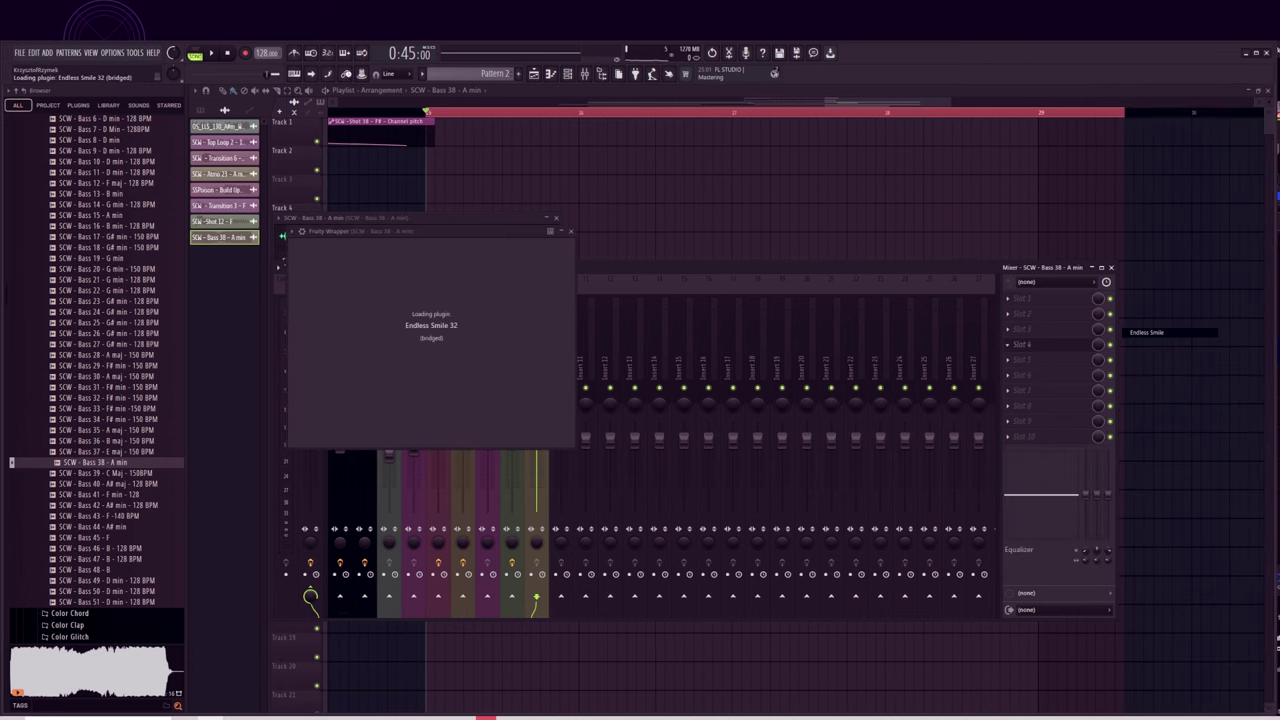
Create an automation clip for Bass 38's Endless Smile intensity and move it to Track 12 below the bass.
click(376, 75)
click(412, 126)
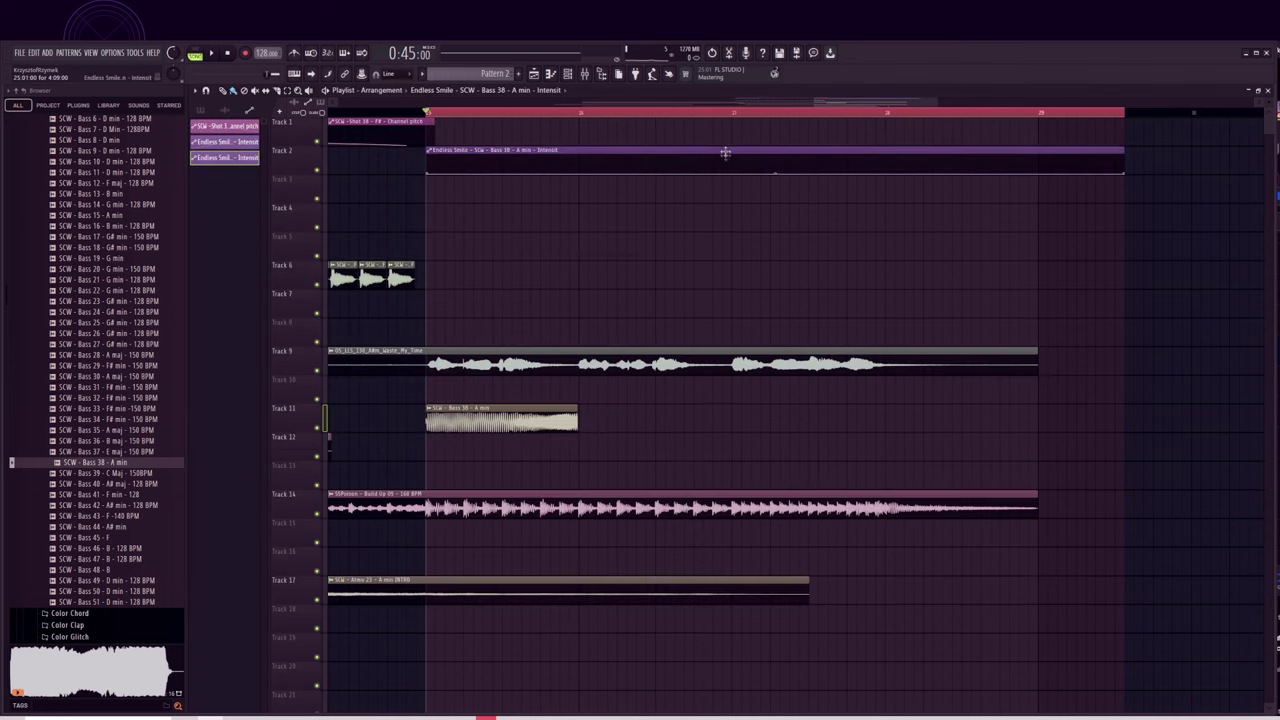
drag(725, 150, 721, 438)
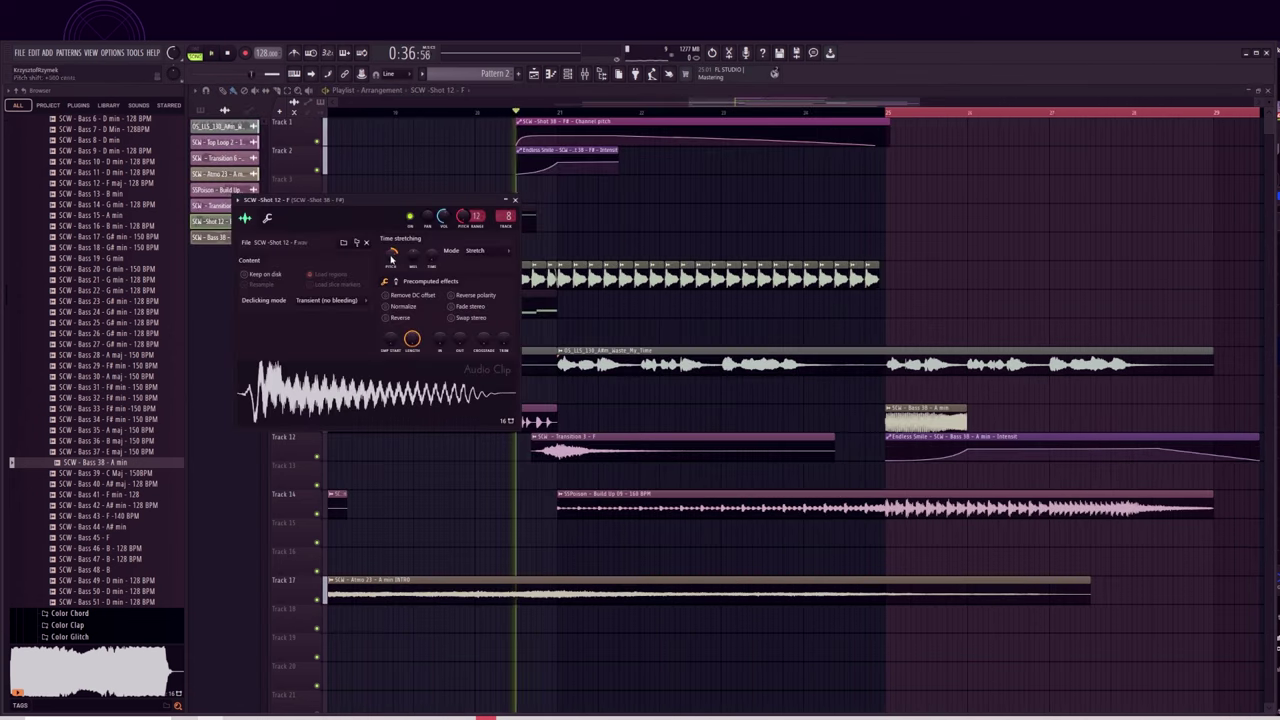
Play the arrangement from the first shot through the Bass 38 clip and listen to the transition at bar 25.
key(space)
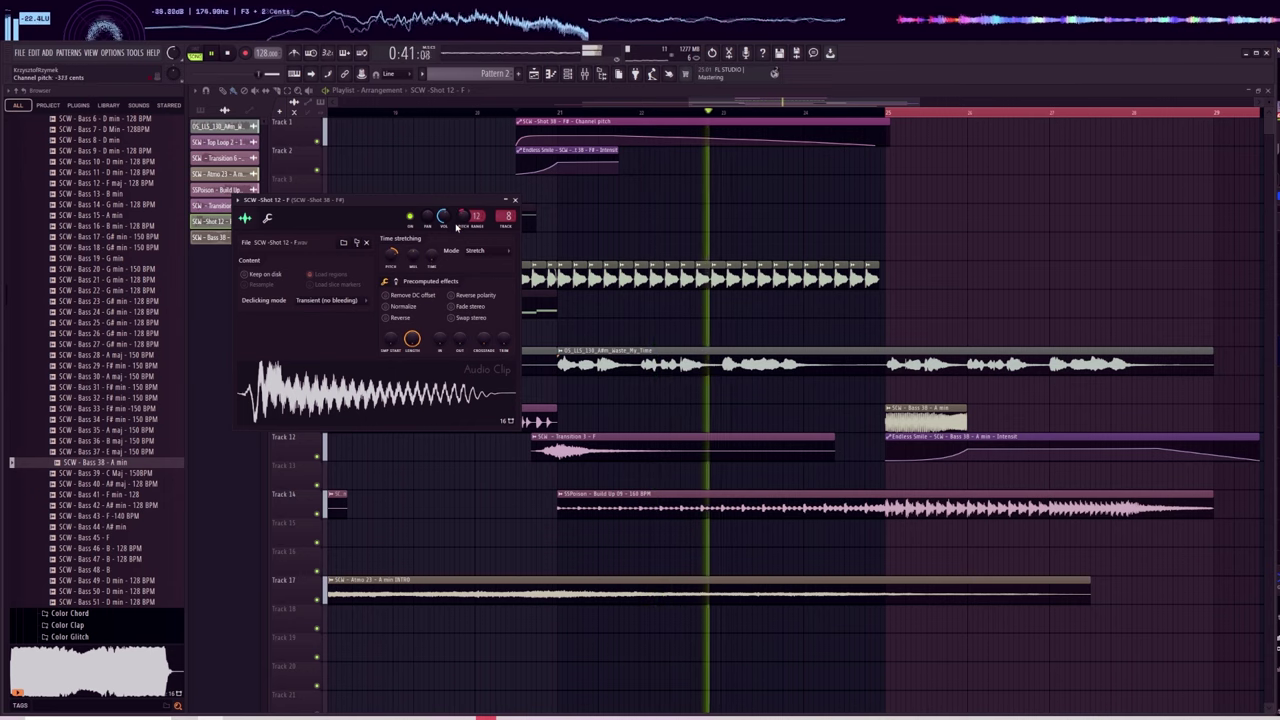
click(514, 200)
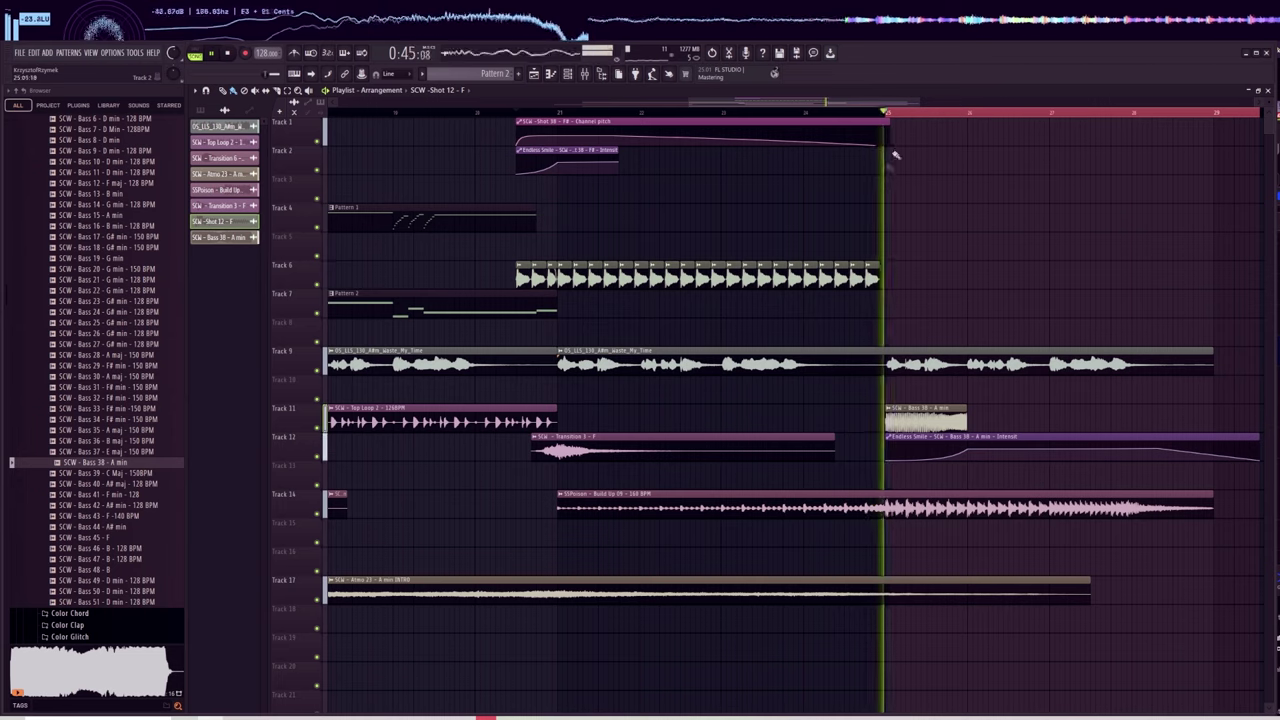
scroll(910, 115, down, 2)
drag(900, 104, 960, 117)
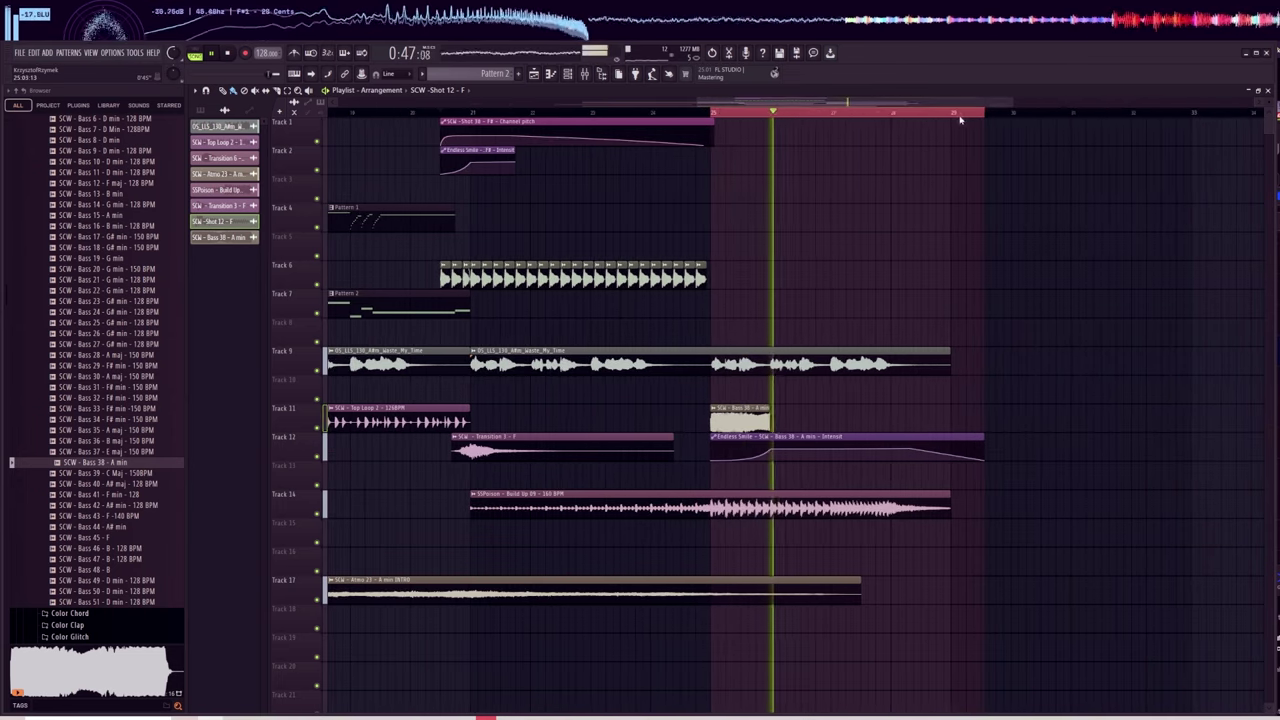
scroll(881, 115, up, 4)
key(space)
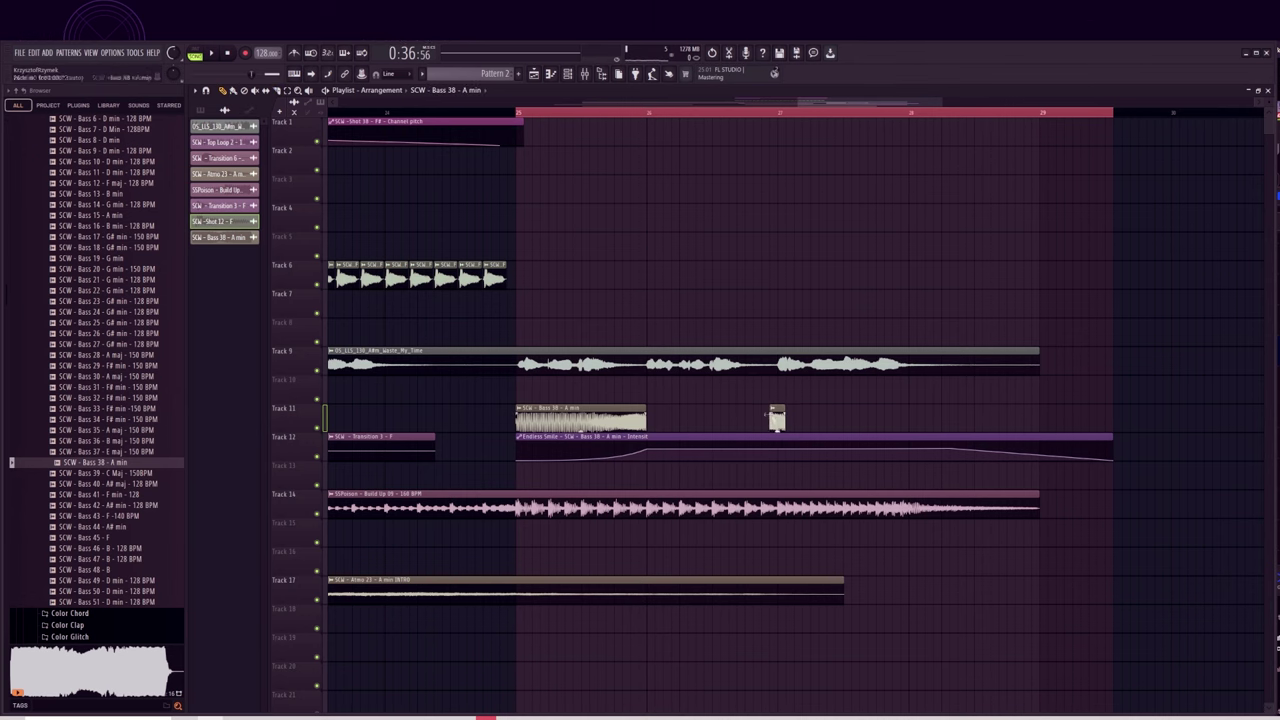
Repeat short Bass 38 slices on Track 11 from bar 26 and half-length slices from bar 27 to 28, reshaping the Endless Smile curve to match.
scroll(679, 418, up, 2)
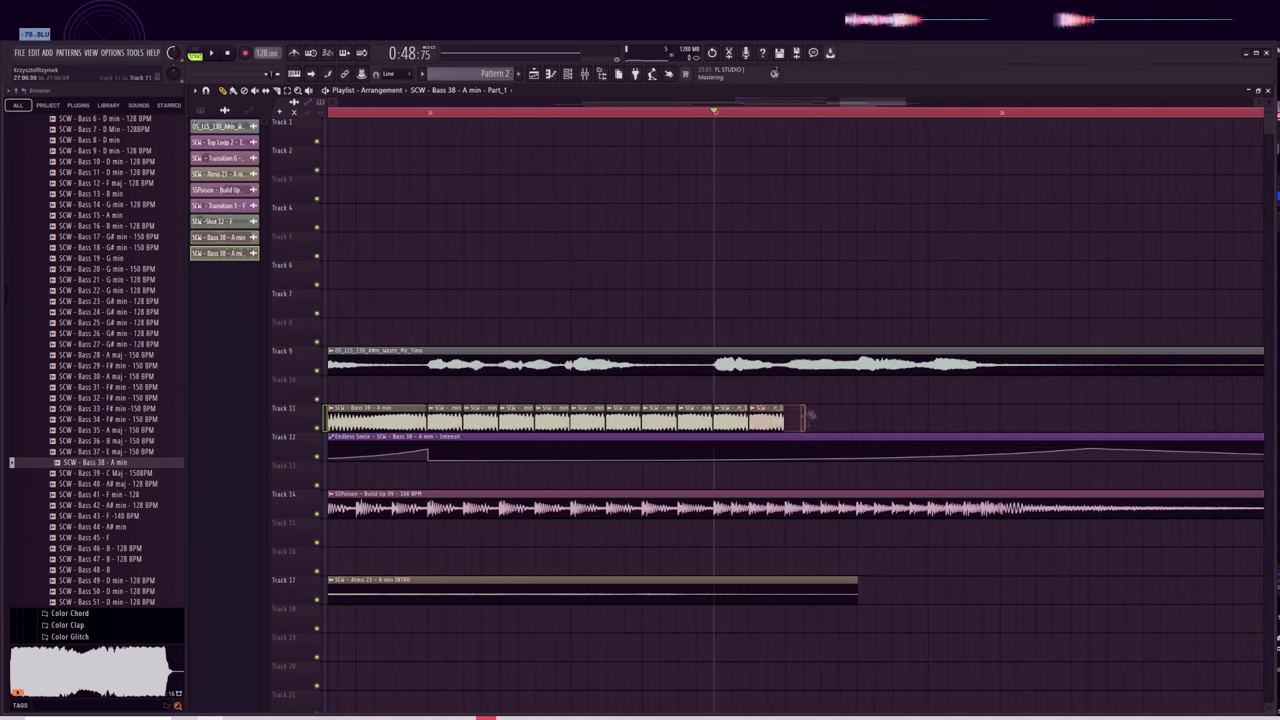
drag(854, 409, 843, 412)
key(space)
key(space)
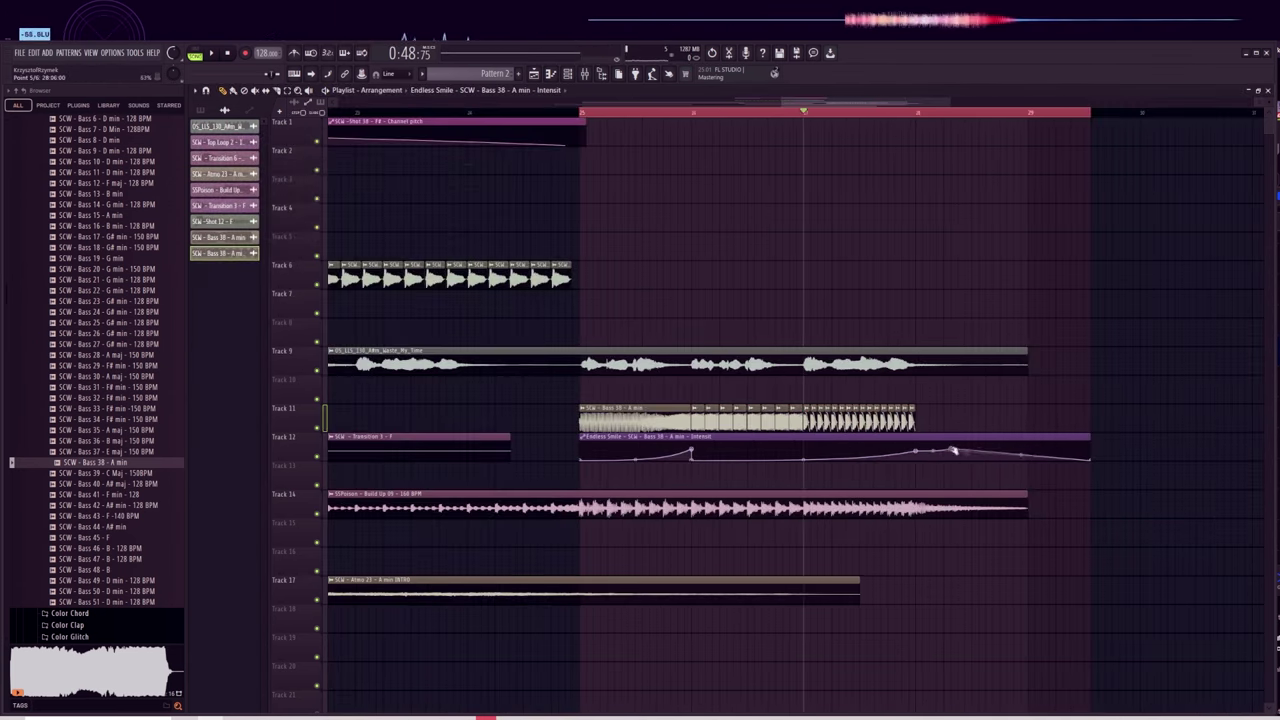
Audition Color Glitch samples and place SCW - Glitch 8 - 128 BPM on Track 15 at bar 28.
scroll(94, 438, up, 8)
click(94, 438)
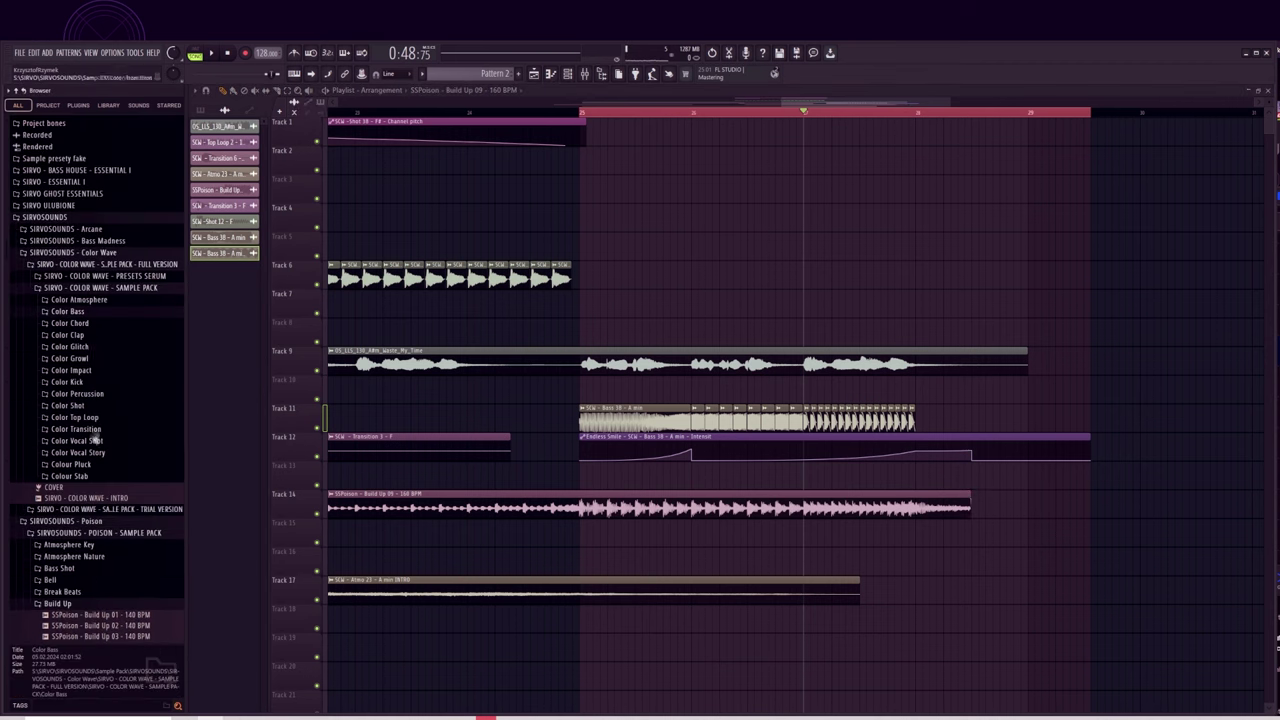
click(95, 348)
click(96, 404)
click(101, 413)
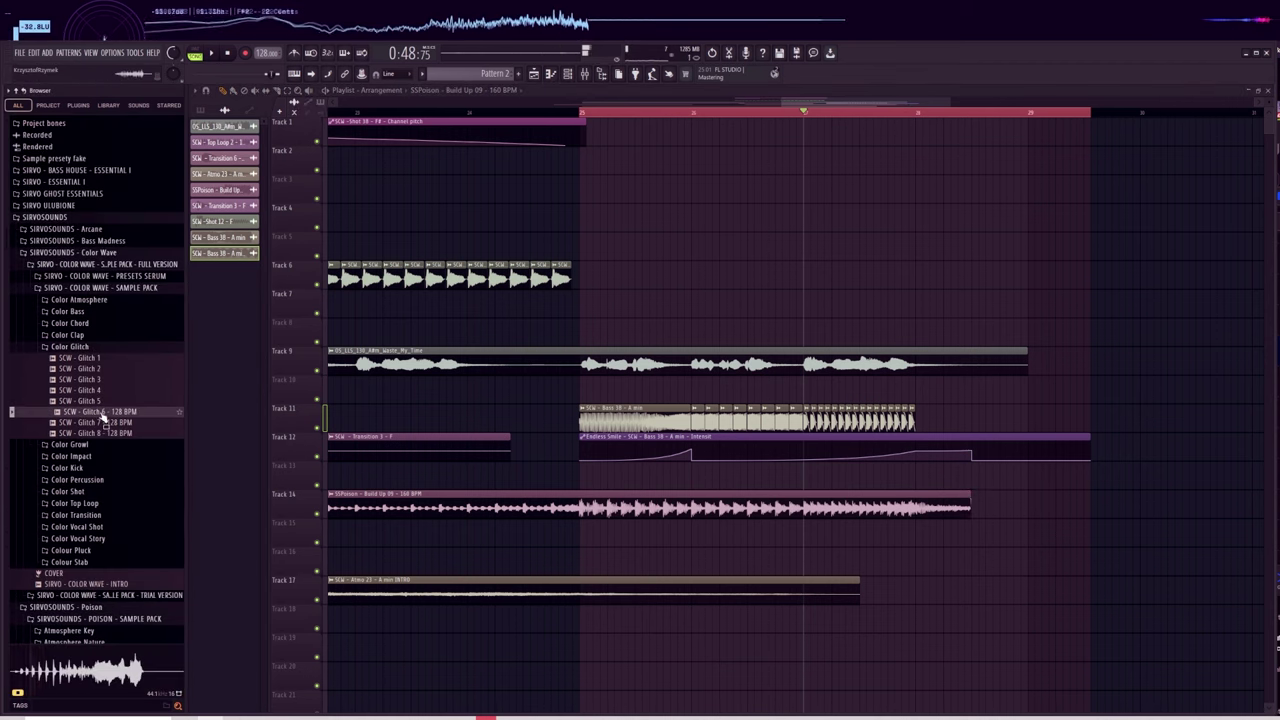
click(103, 423)
drag(105, 432, 918, 532)
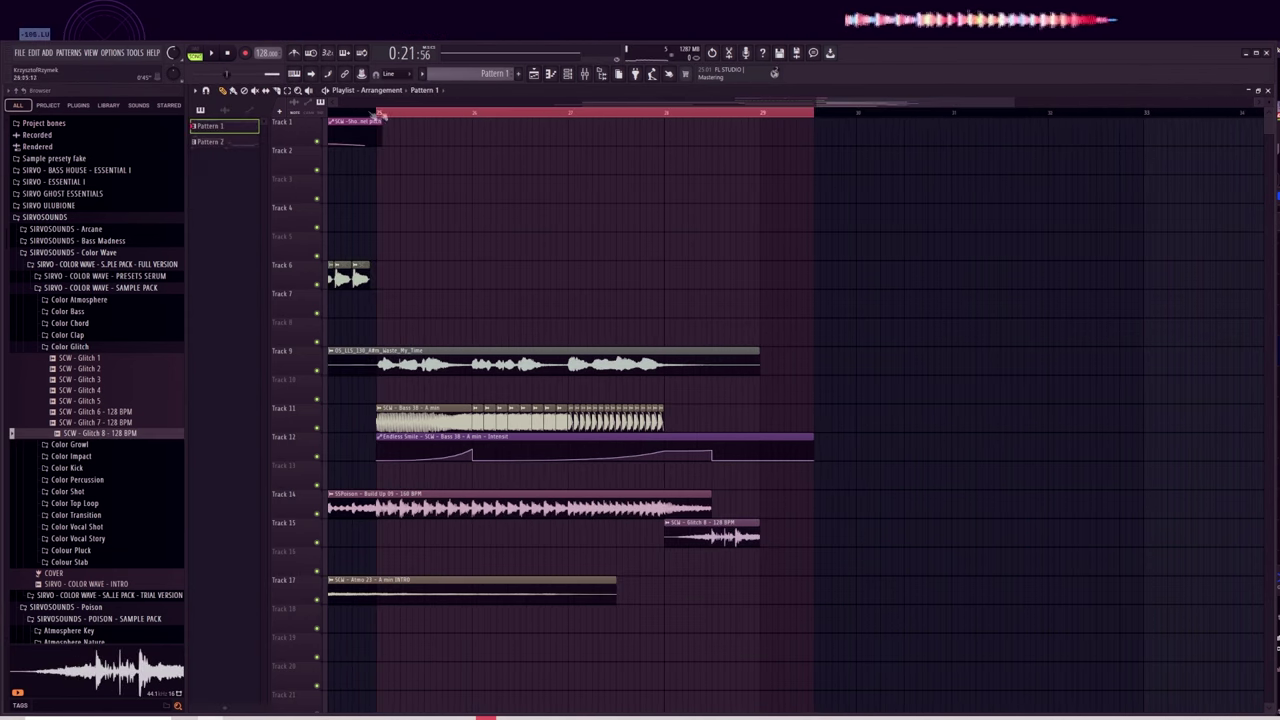
Select and play bars 25 to 28 and raise the vocal's mixer level slightly.
drag(379, 113, 683, 130)
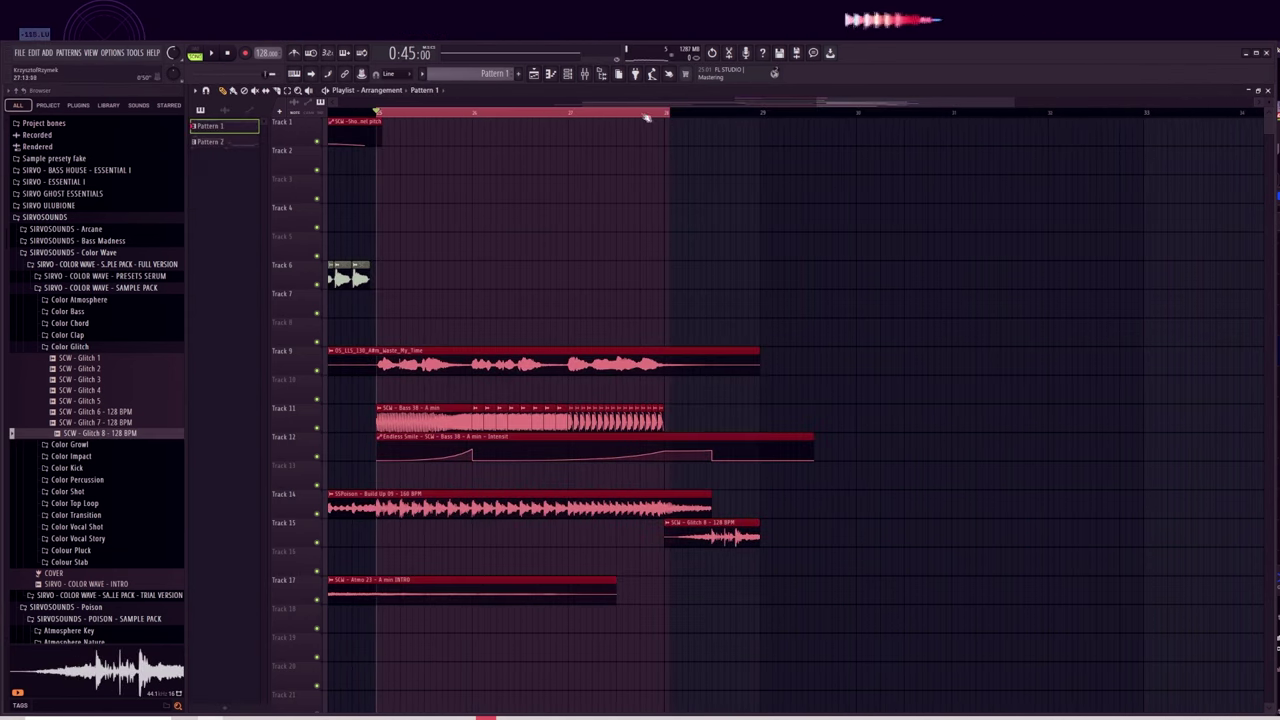
key(space)
key(F9)
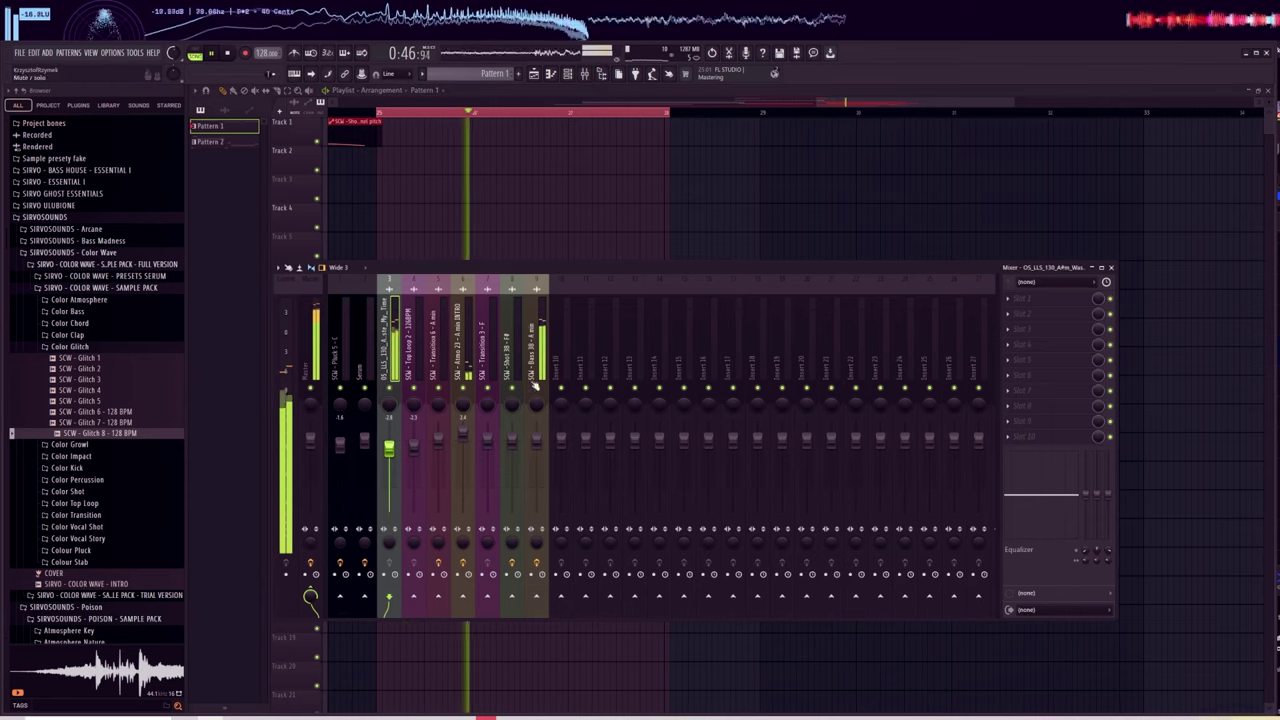
key(space)
Load Fruity Parametric EQ 2 with the 20Hz + 18kHz cut preset after Endless Smile on the Bass 38 mixer track.
click(537, 350)
click(1008, 360)
click(1110, 360)
click(518, 139)
key(space)
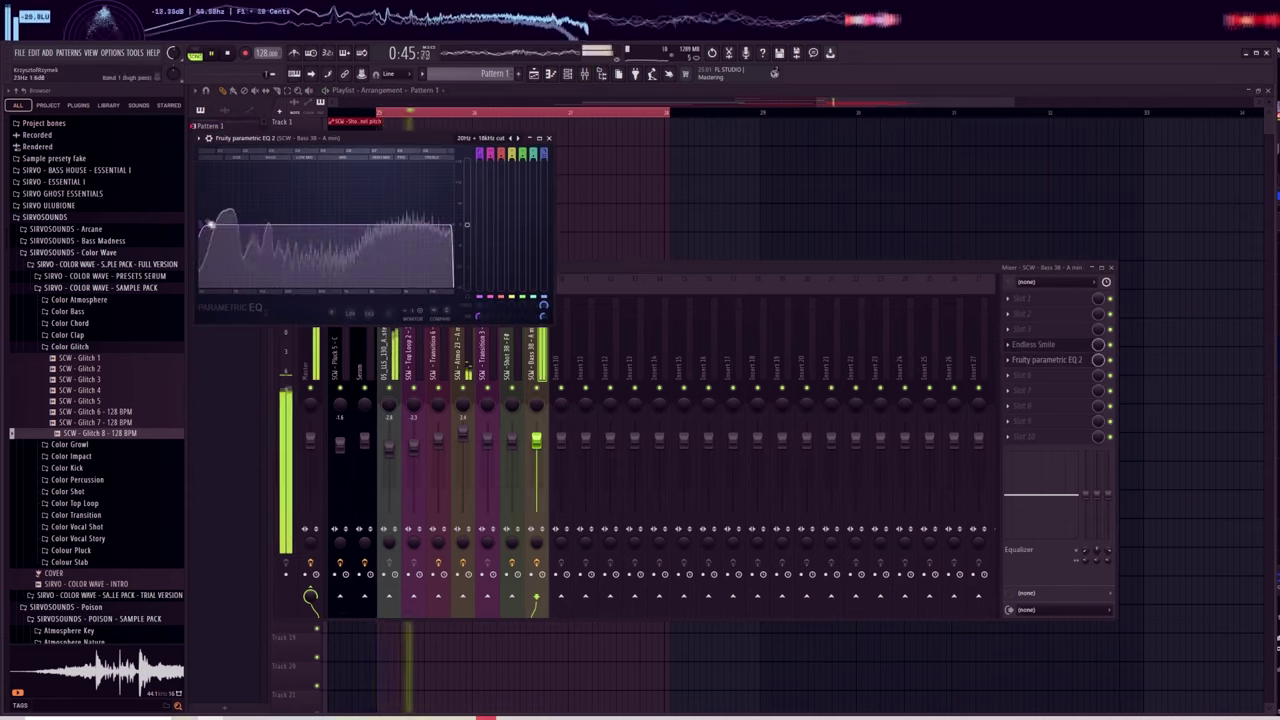
key(space)
Automate the EQ's band 1 frequency on Bass 38 over bars 25 to 28 with a curve that rises and drops at the end.
right_click(479, 305)
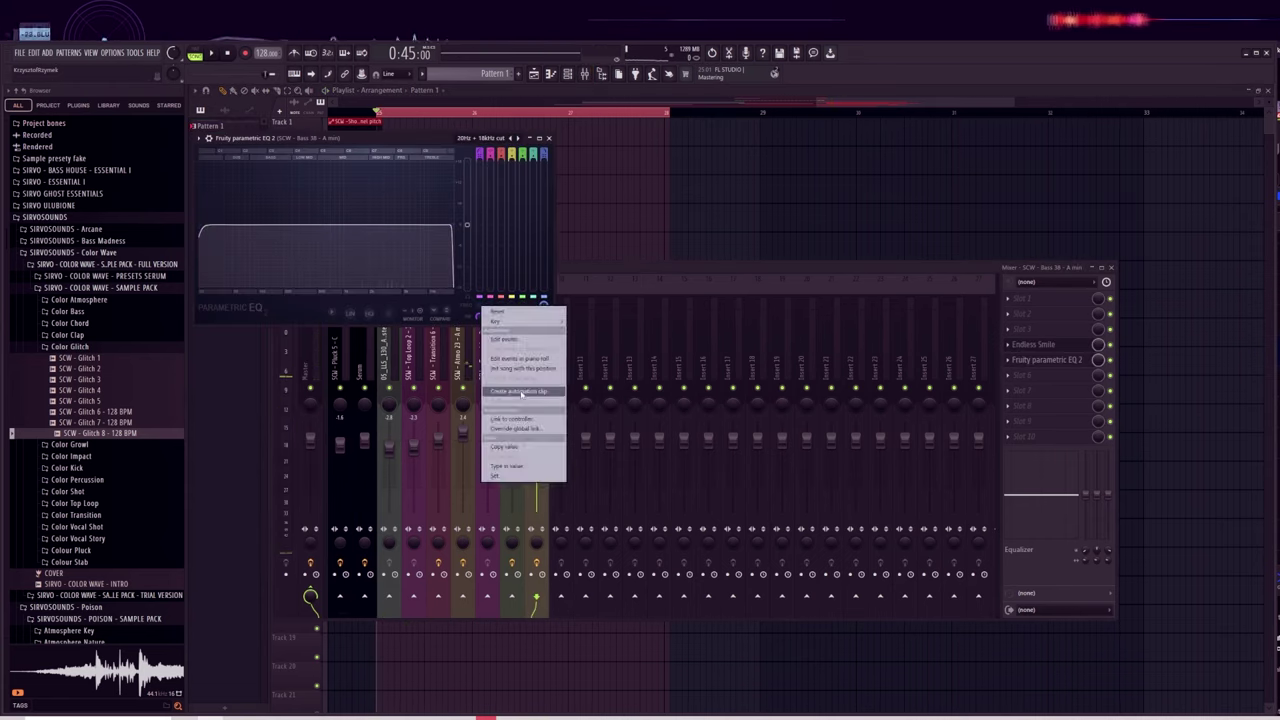
click(516, 391)
key(space)
right_click(550, 168)
right_click(616, 167)
right_click(670, 172)
drag(616, 166, 550, 163)
Reshape the Endless Smile intensity automation on Track 12 with an early peak and another rise after bar 28.
drag(472, 460, 490, 449)
right_click(570, 456)
drag(664, 451, 664, 460)
drag(688, 455, 688, 458)
key(space)
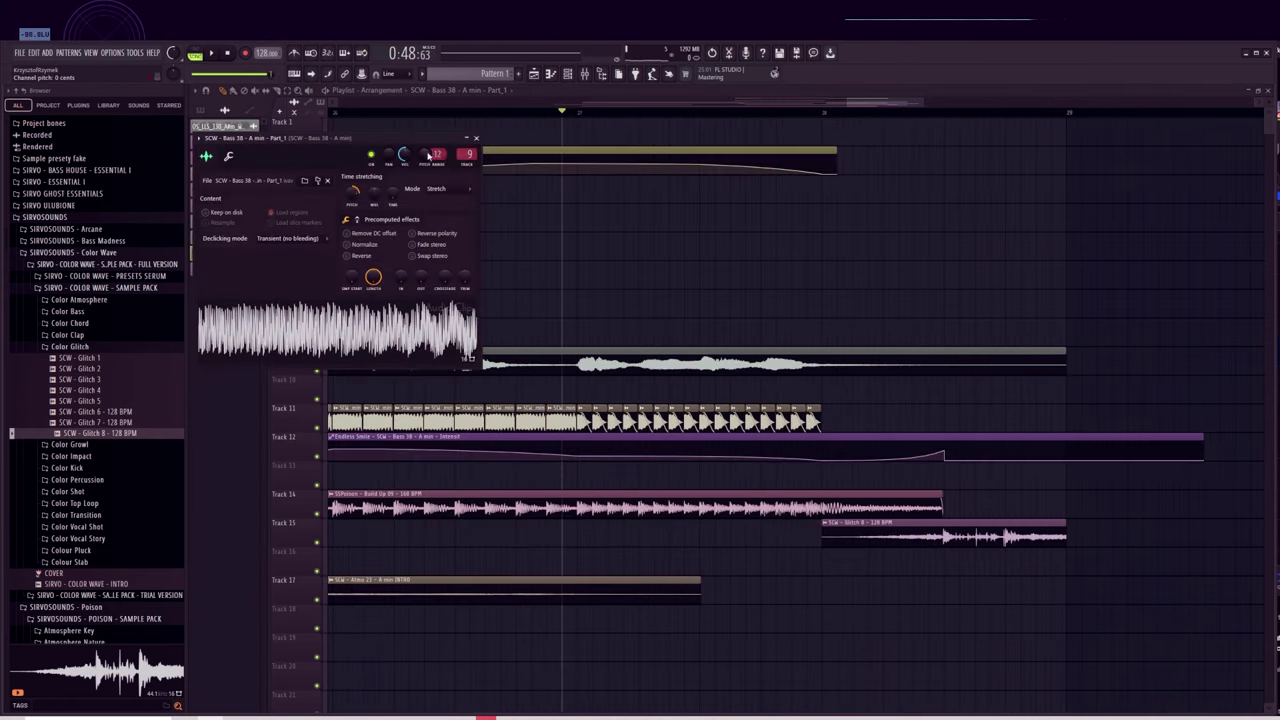
Automate the Bass 38 Part_1 channel pitch over the short slices from bar 27 with a curve falling towards bar 28.
right_click(427, 154)
drag(577, 112, 1066, 112)
double_click(687, 414)
right_click(422, 154)
click(455, 215)
right_click(822, 144)
key(space)
drag(700, 140, 700, 138)
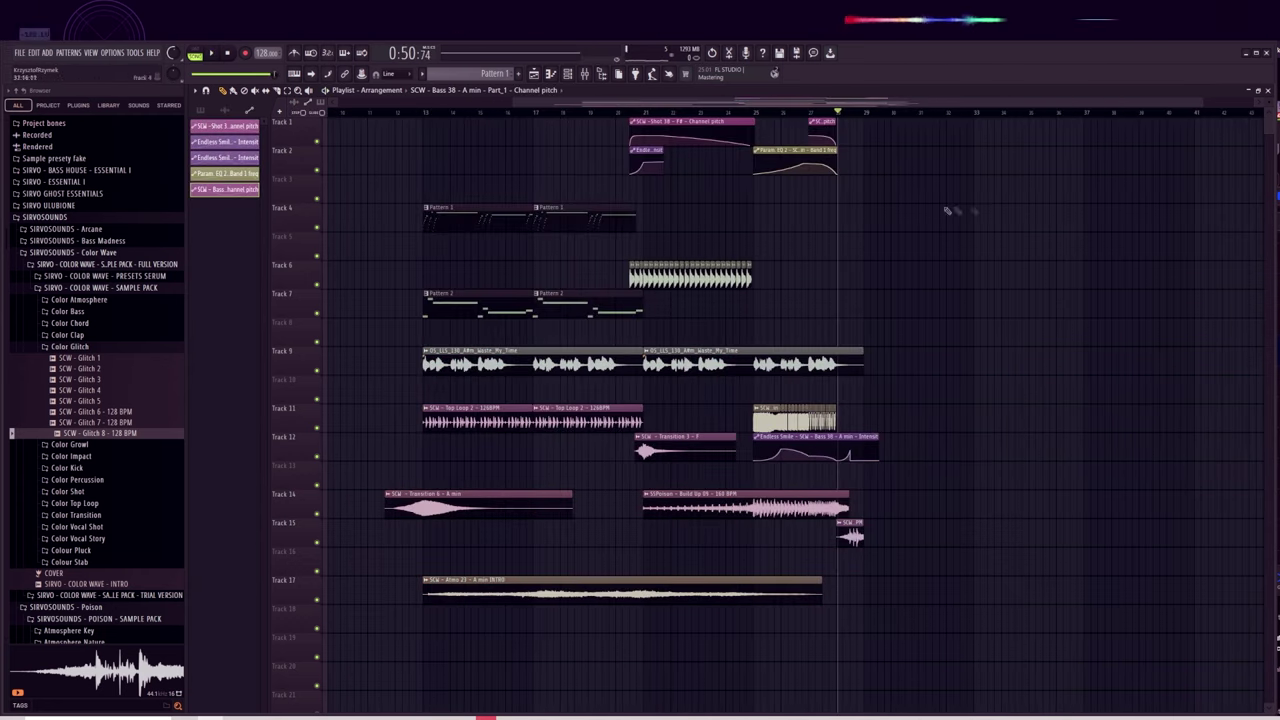
Add a second Serum channel and audition the Color House chord presets, settling on SCW - Chord.
key(F6)
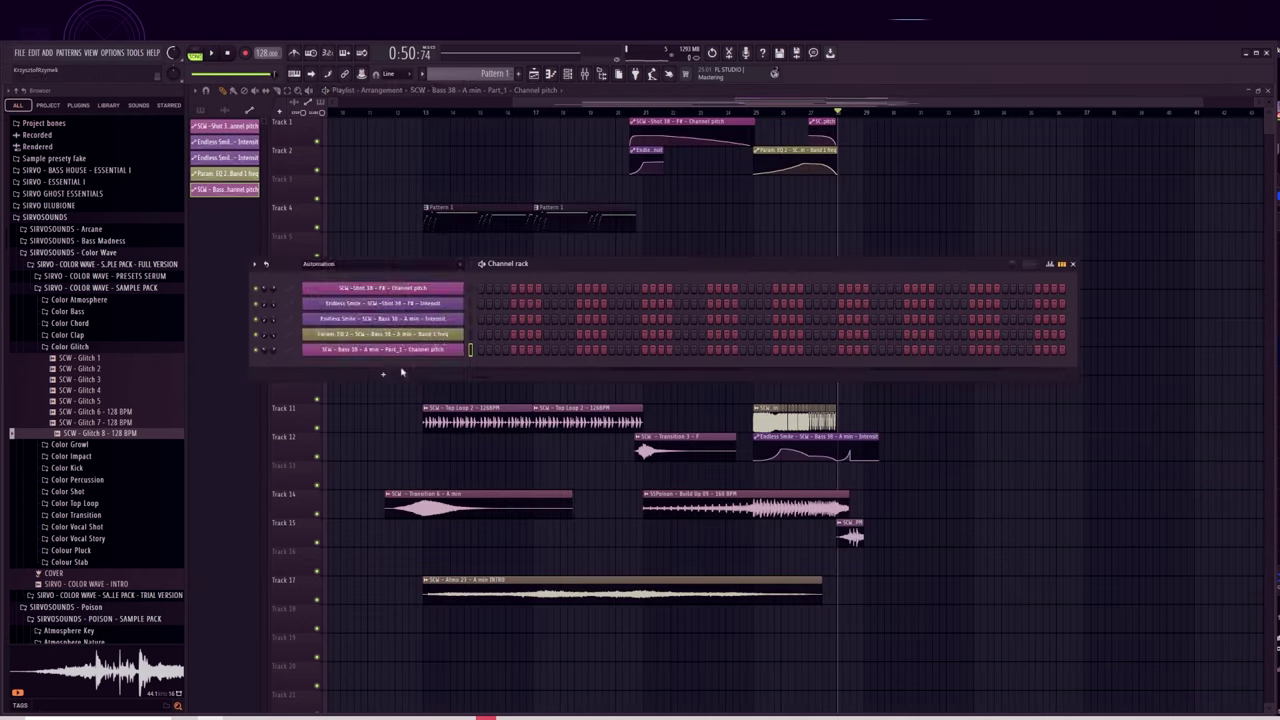
click(384, 374)
click(443, 305)
click(598, 209)
mouse_move(612, 246)
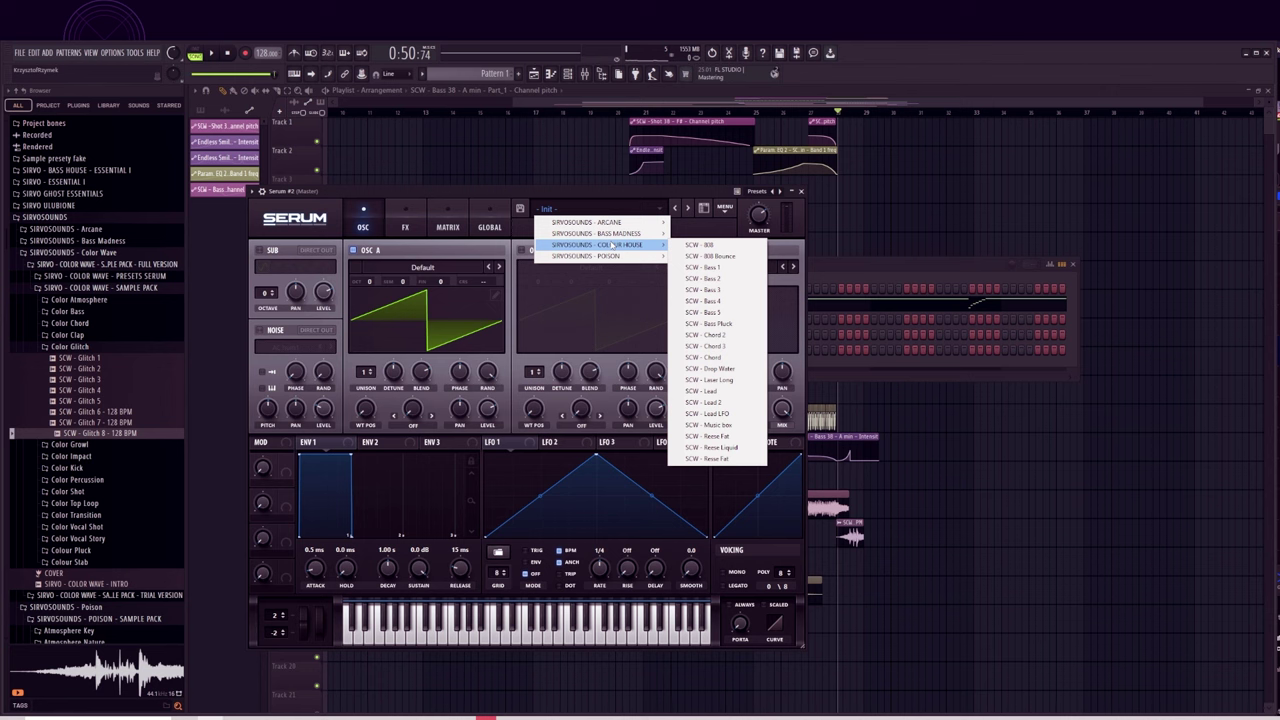
click(733, 345)
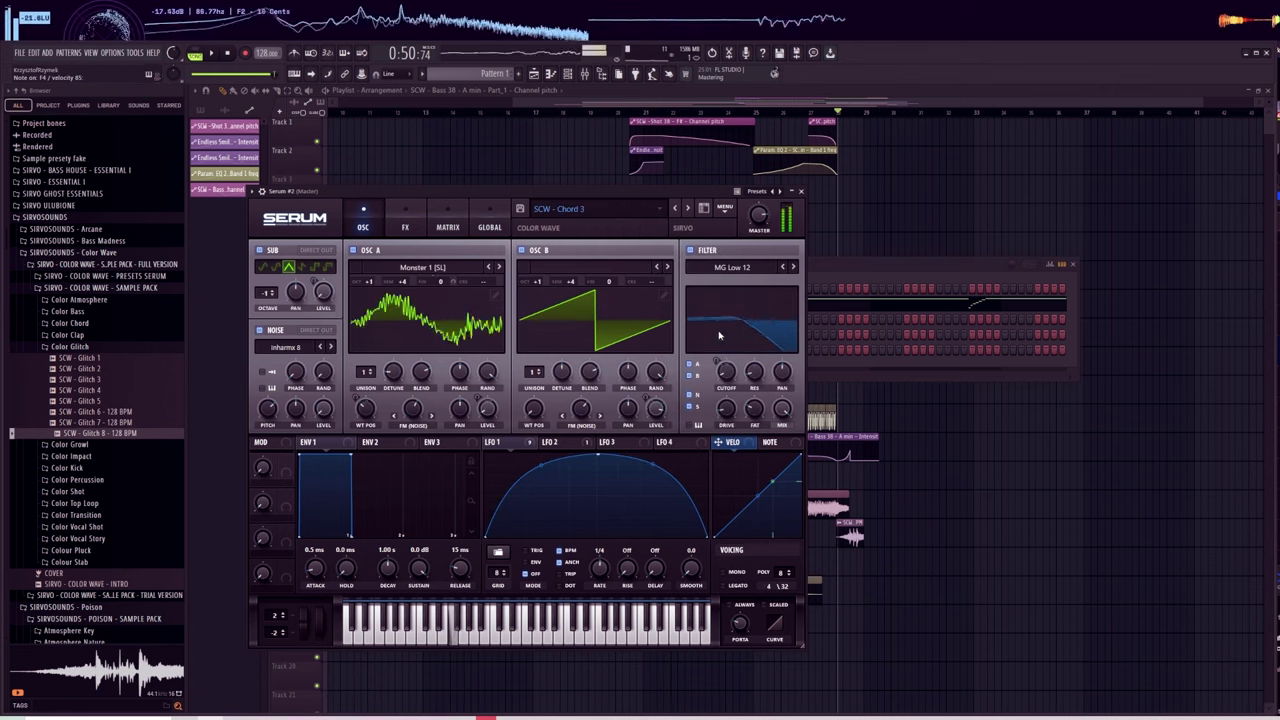
click(677, 208)
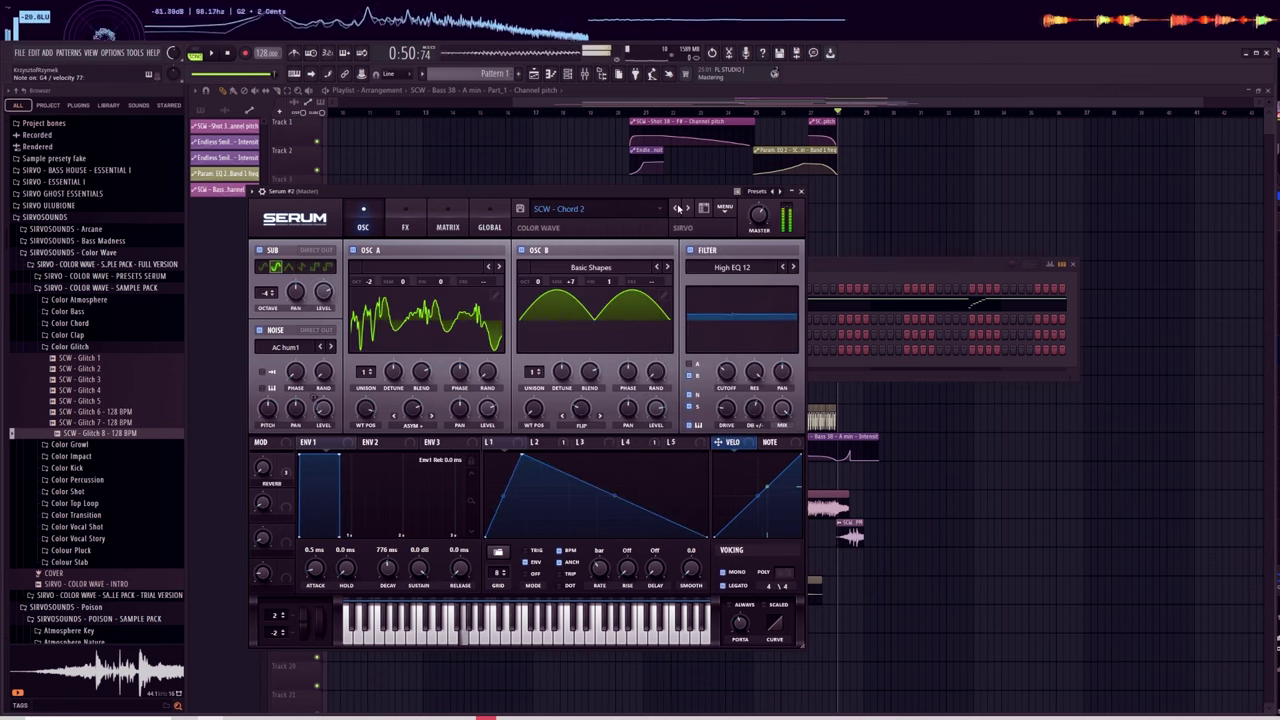
click(677, 208)
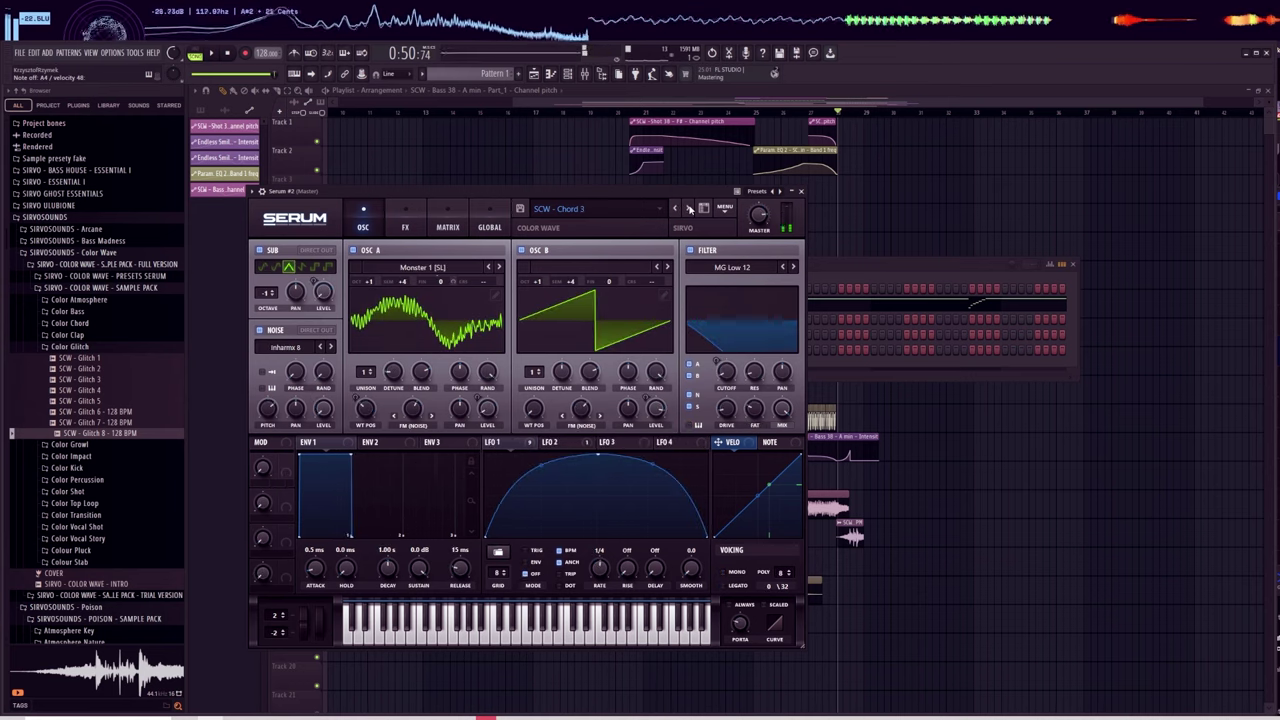
click(677, 208)
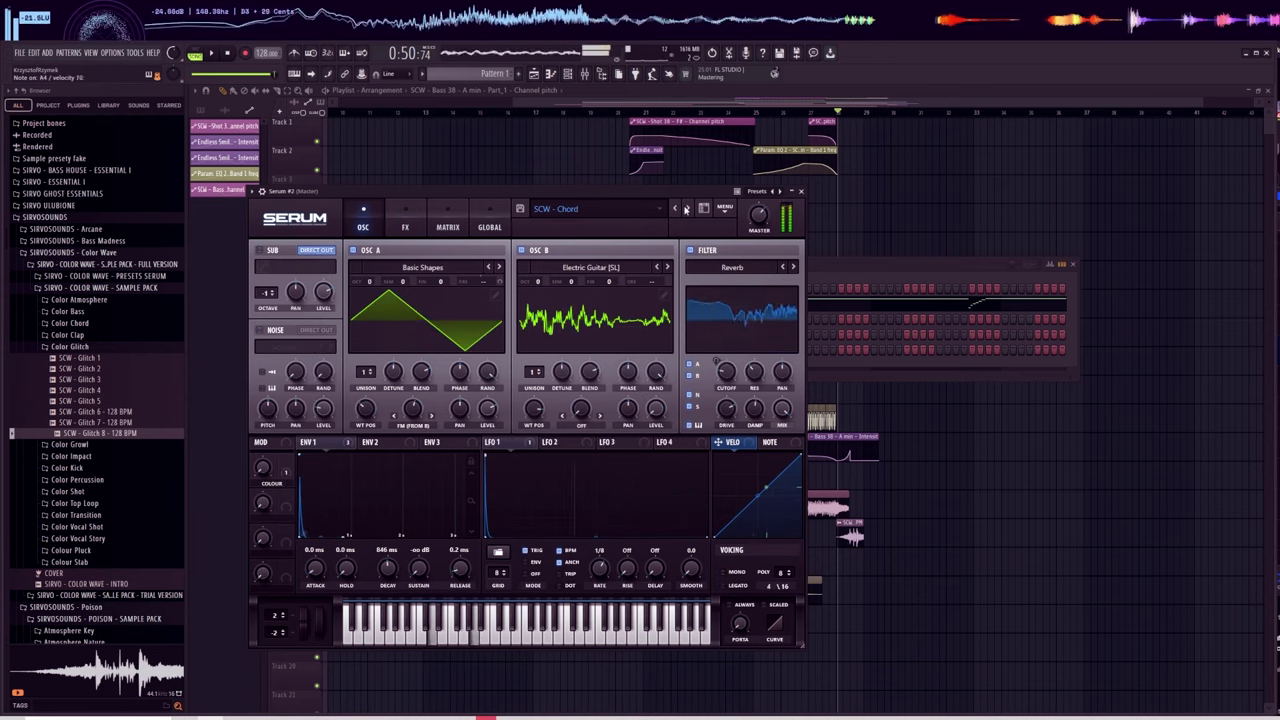
click(822, 274)
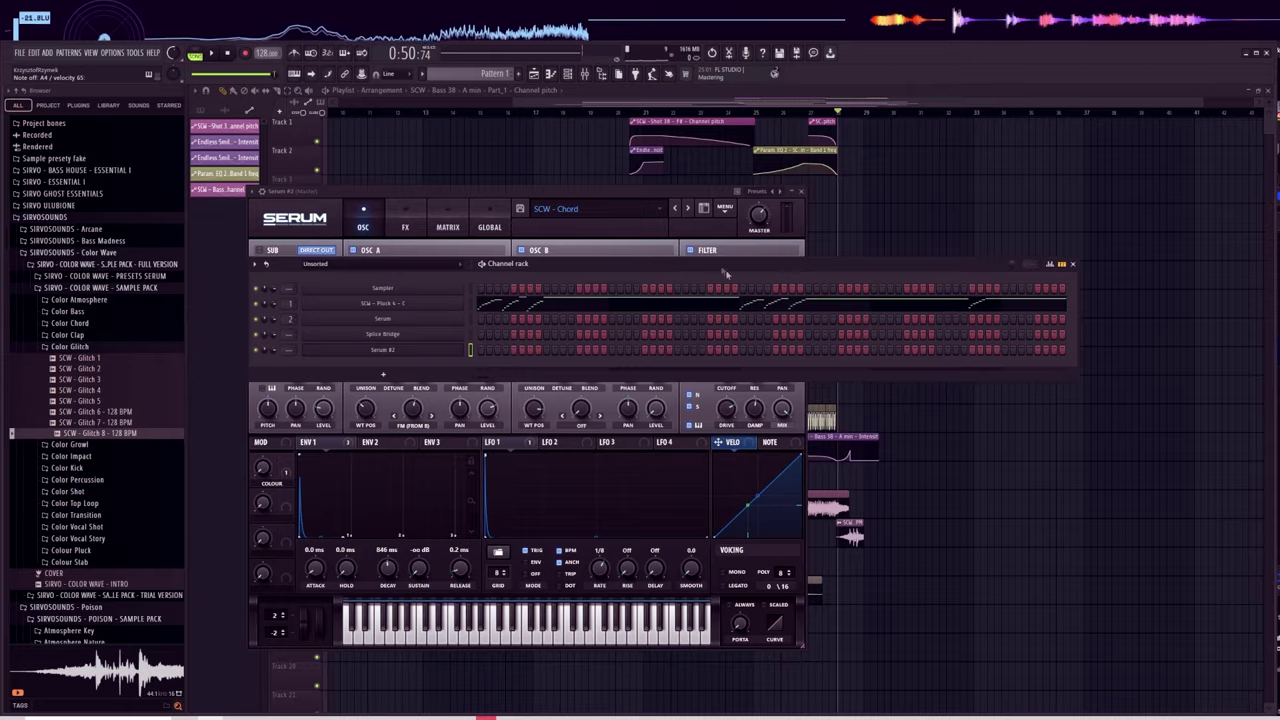
In the new Serum's piano roll, layer the pattern's notes with a copy four semitones higher and lower the original layer an octave.
key(F7)
drag(246, 434, 248, 398)
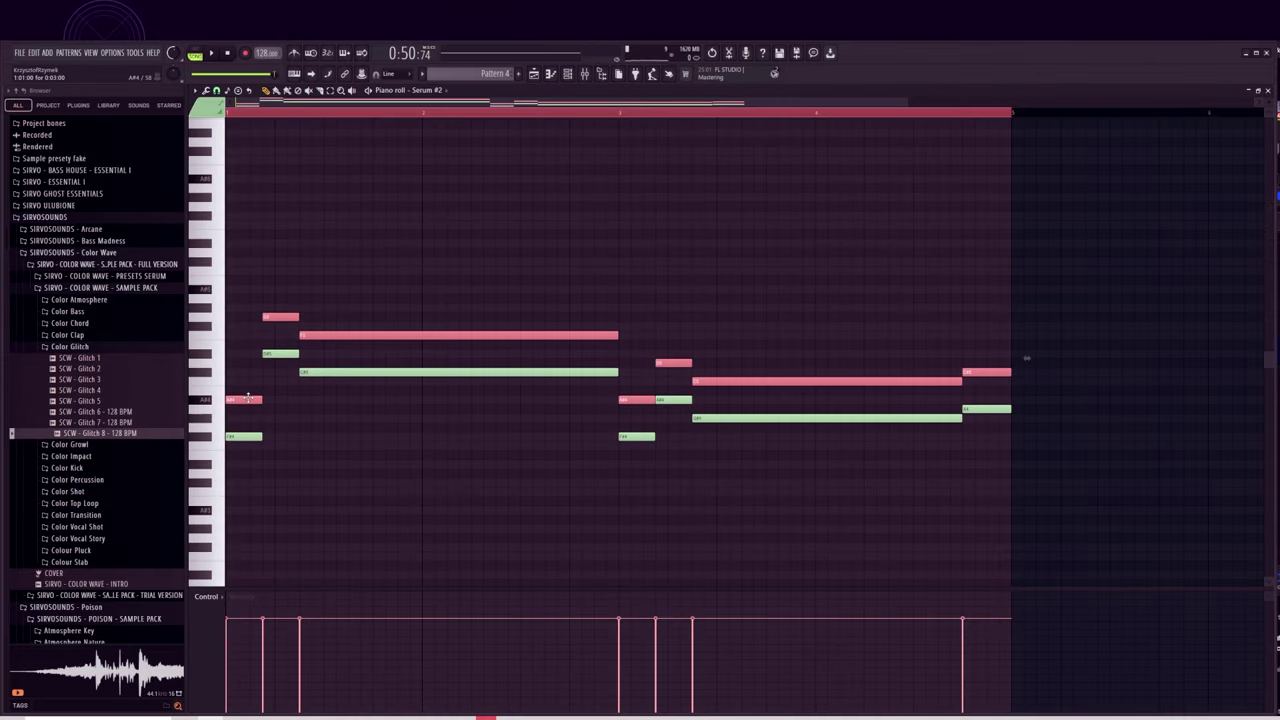
key(ctrl+Up)
key(ctrl+a)
key(ctrl+Down)
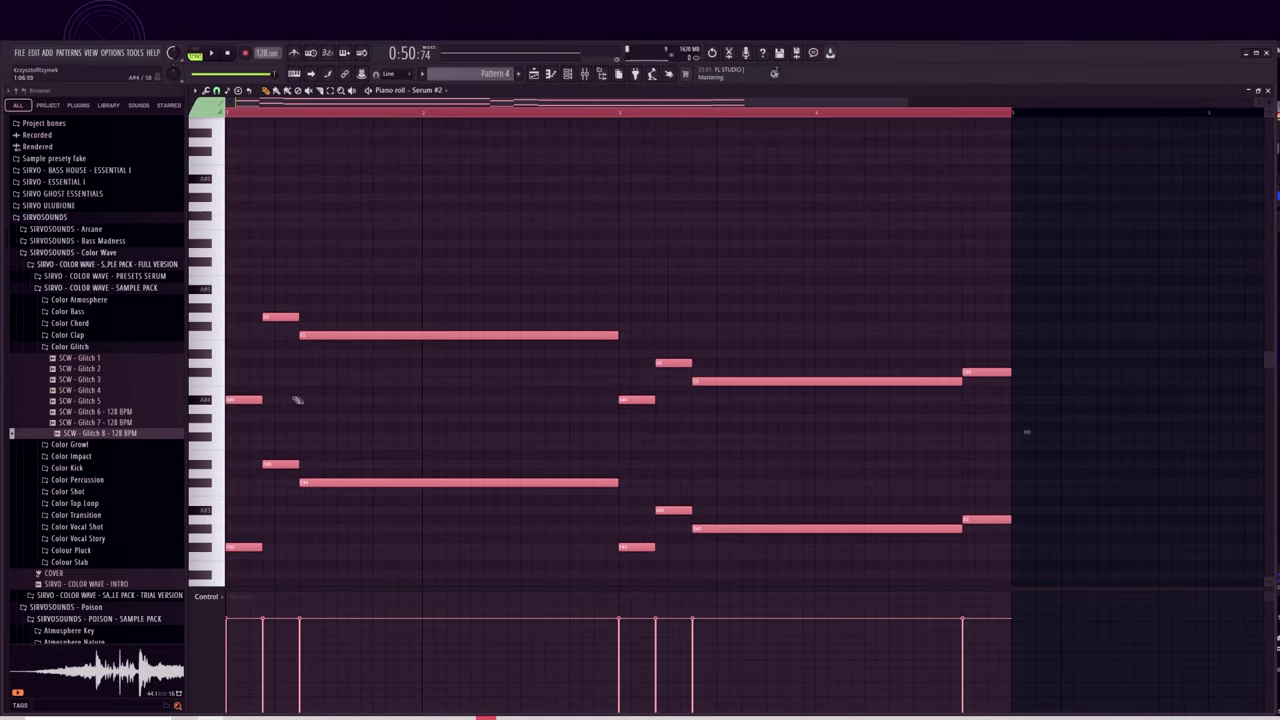
key(ctrl+d)
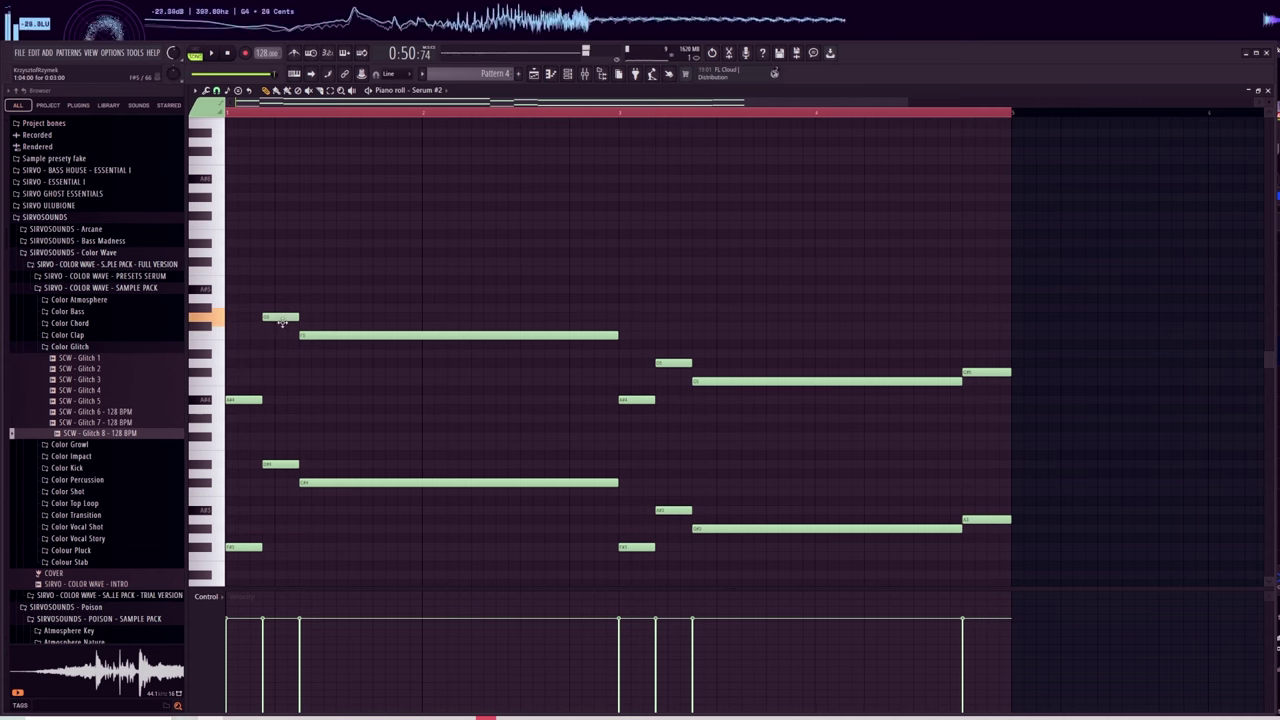
Reduce the layered notes to two sustained two-note chords, one filling bars 1 and 2 and the other starting at bar 3.
drag(274, 303, 358, 420)
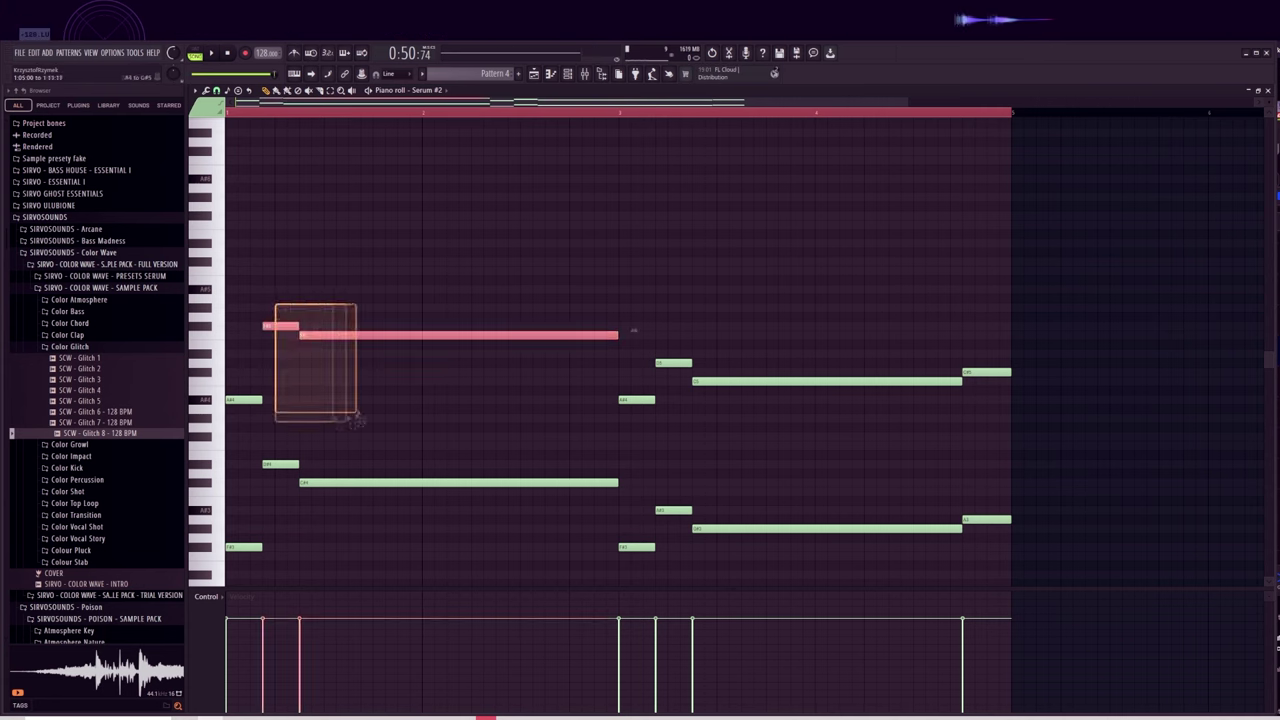
key(Delete)
drag(1098, 322, 645, 588)
key(Delete)
drag(380, 310, 450, 505)
drag(415, 335, 734, 330)
drag(260, 542, 617, 543)
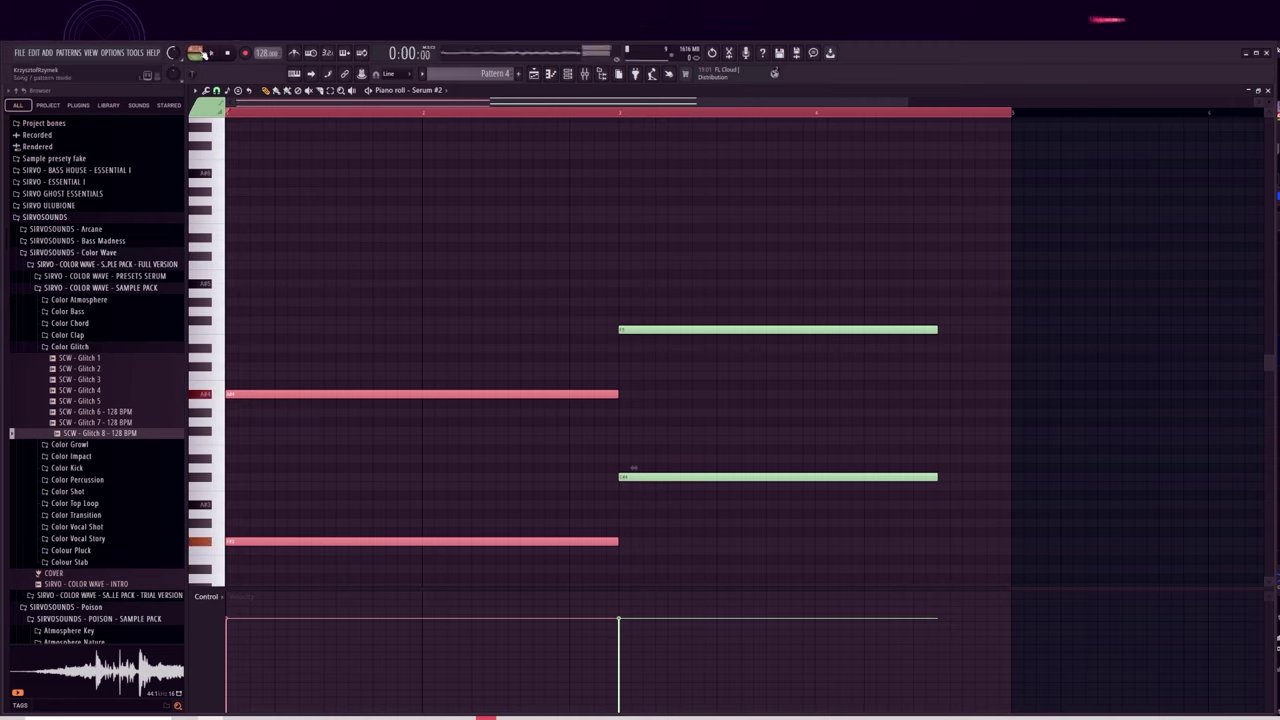
Raise all the chord notes by one octave.
key(ctrl+d)
scroll(389, 283, down, 3)
key(ctrl+a)
key(ctrl+Up)
scroll(394, 291, up, 2)
Turn the first chord into two groups of four short stabs across bars 1 and 2, previewing the rhythm.
drag(400, 226, 500, 458)
mouse_move(615, 404)
mouse_down()
mouse_move(267, 417)
mouse_move(358, 405)
mouse_up()
drag(358, 405, 395, 405)
key(space)
ctrl+click(466, 422)
drag(456, 438, 270, 206)
key(space)
key(space)
drag(286, 401, 505, 399)
key(space)
key(ctrl+alt+z)
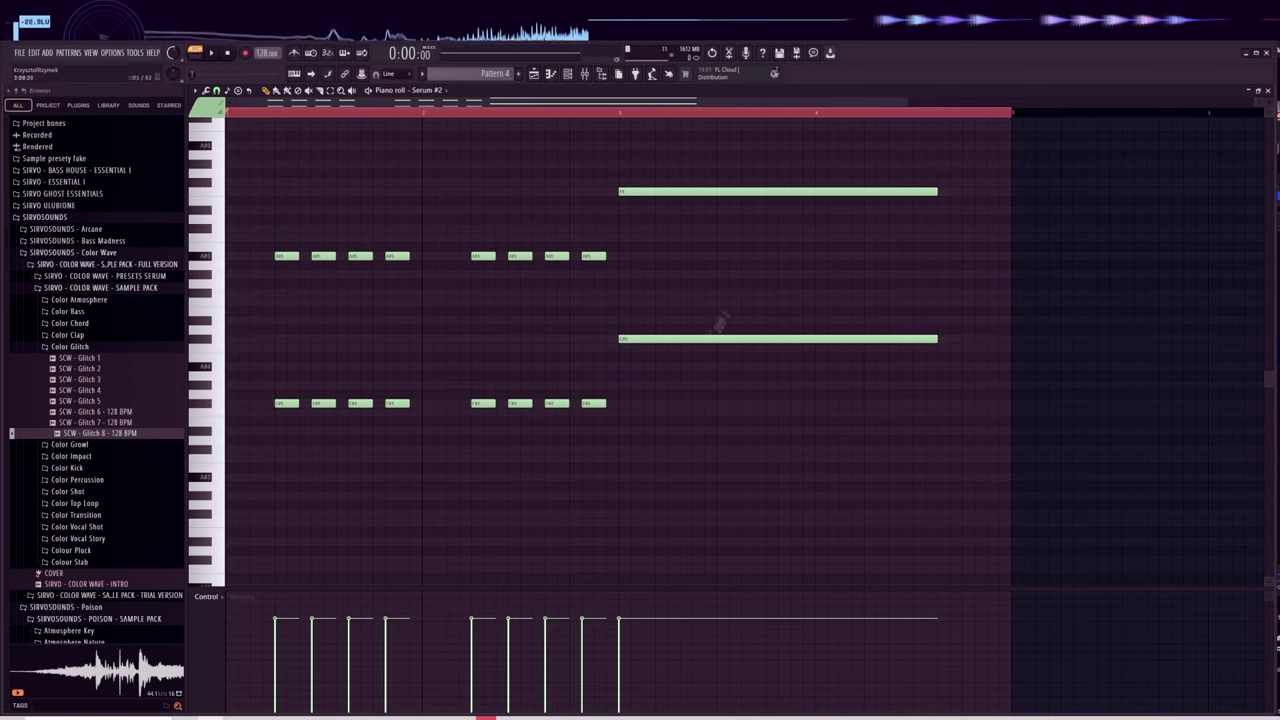
Chop the second chord into a run of short repeated notes reaching the end of bar 4, one octave lower.
key(ctrl+alt+z)
key(ctrl+d)
key(Escape)
key(F6)
click(763, 347)
mouse_move(770, 278)
mouse_down()
mouse_move(694, 470)
mouse_move(774, 450)
mouse_up()
mouse_move(1017, 471)
mouse_down()
mouse_move(979, 291)
mouse_move(1007, 311)
mouse_up()
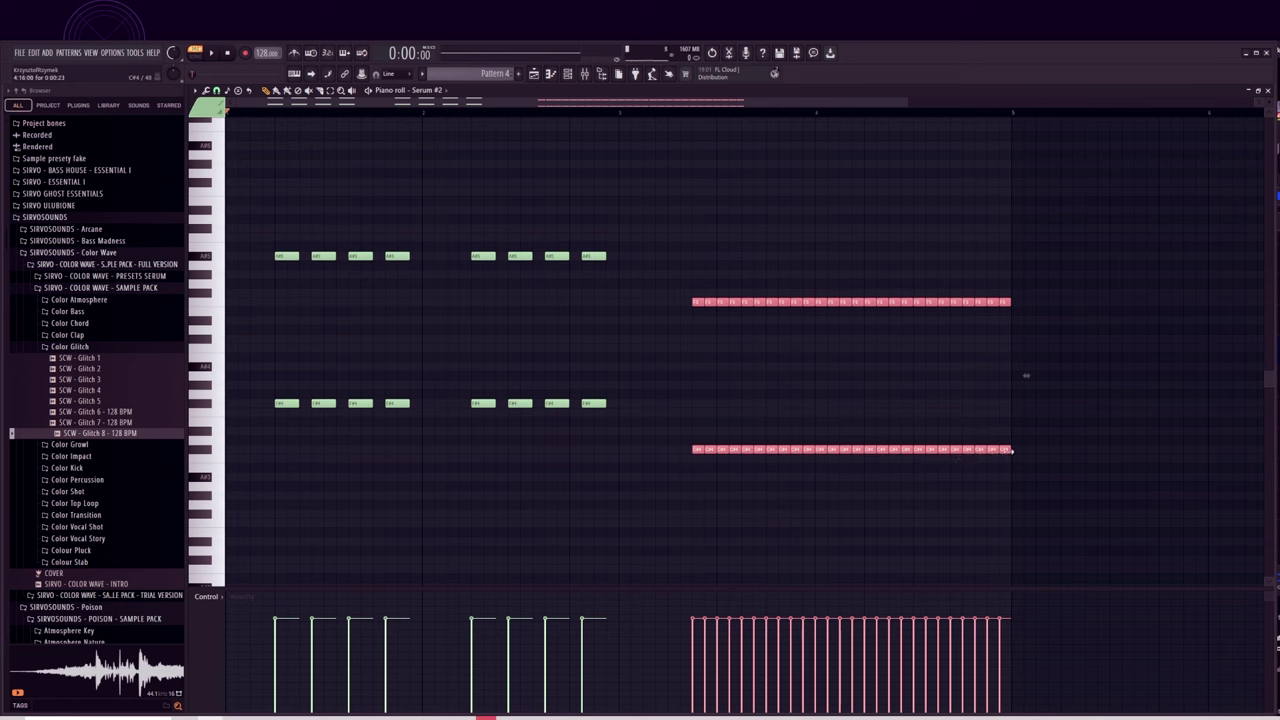
Transfer the repeated notes to a third Serum channel and shorten them to staccato hits.
drag(1016, 434, 677, 475)
key(ctrl+Down)
key(space)
click(662, 112)
key(space)
key(space)
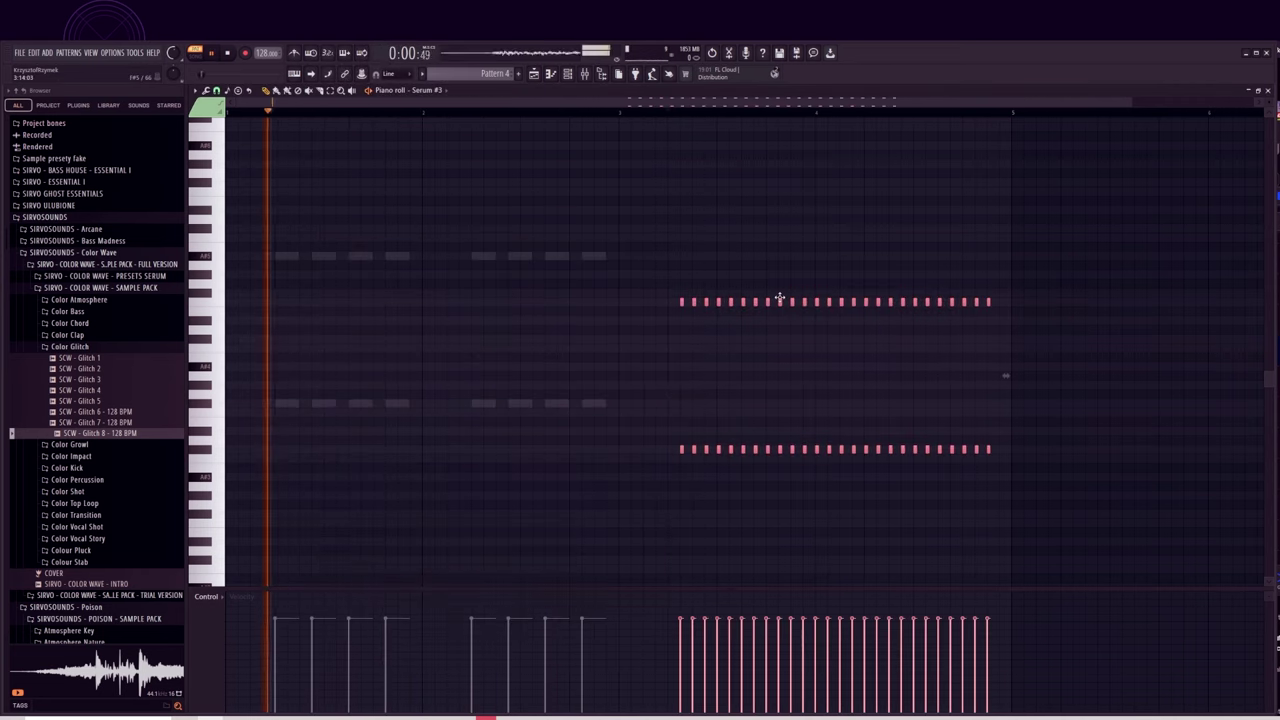
Play the staccato hits from bar 3 and audition Bass Madness chord presets on the third Serum.
click(671, 112)
key(space)
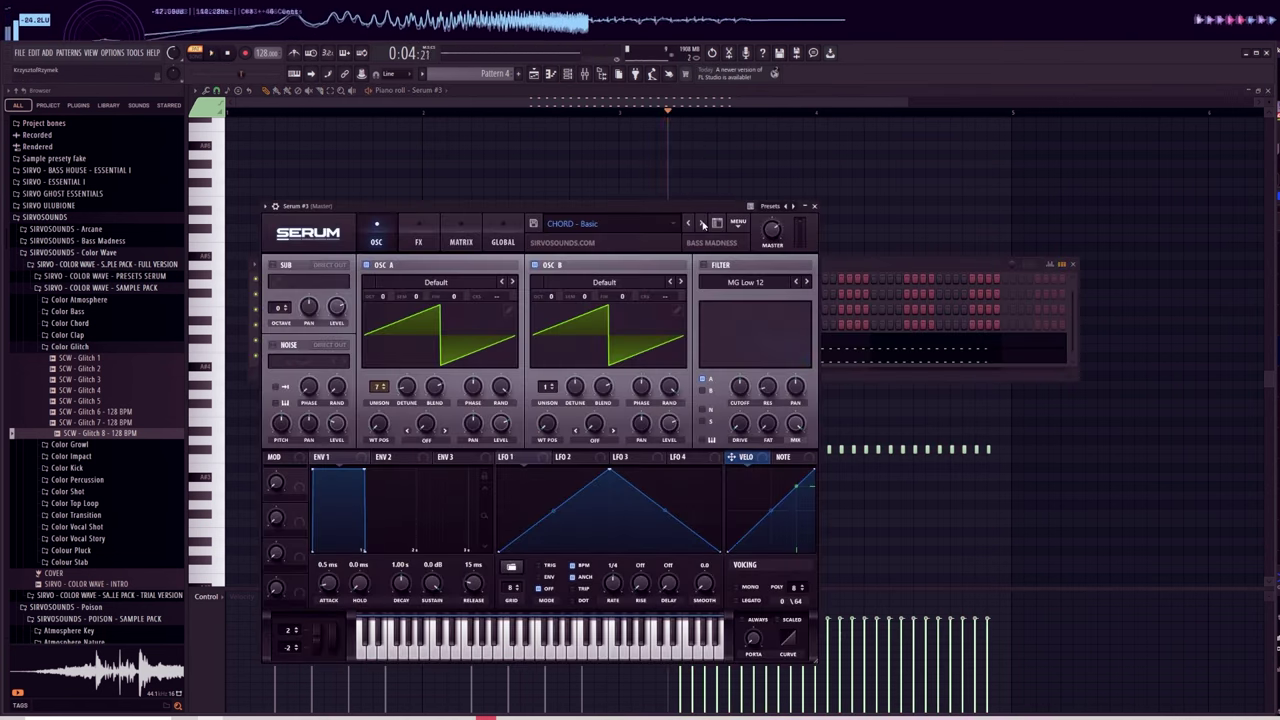
click(703, 224)
click(702, 224)
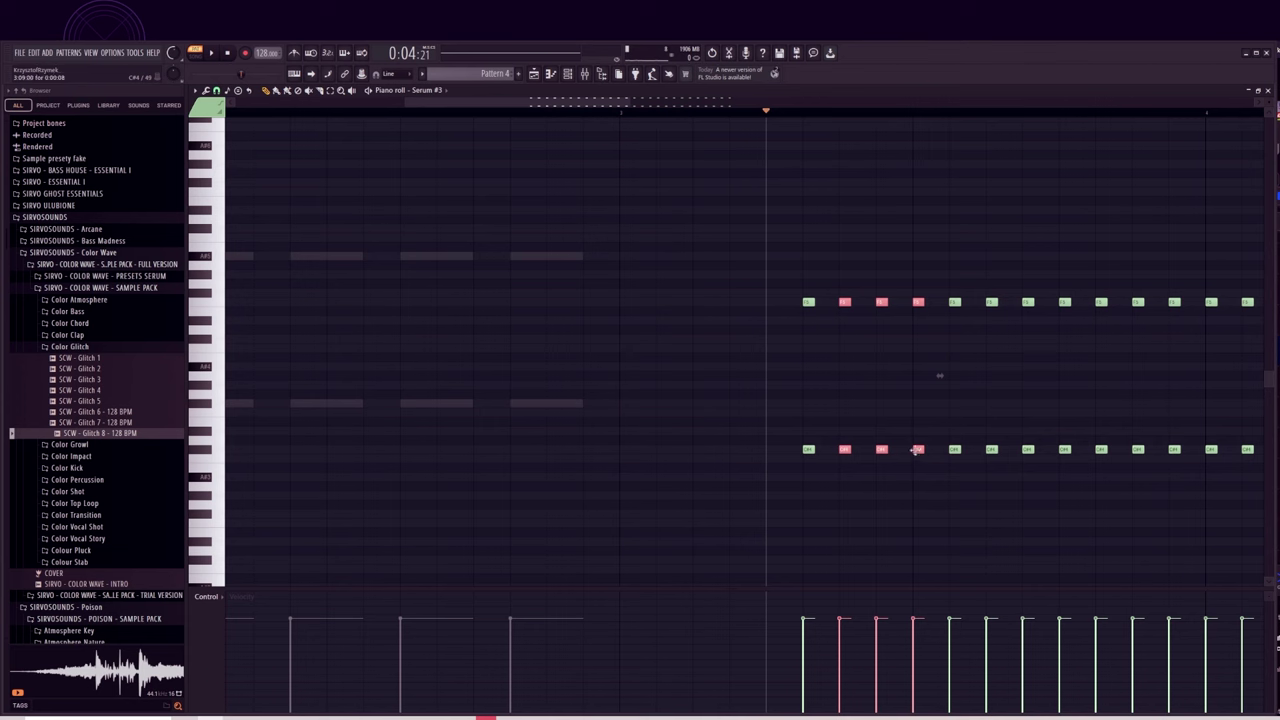
Vary the staccato rhythm with faster hits at its start and before bar 4, plus one held note in between.
drag(898, 480, 796, 292)
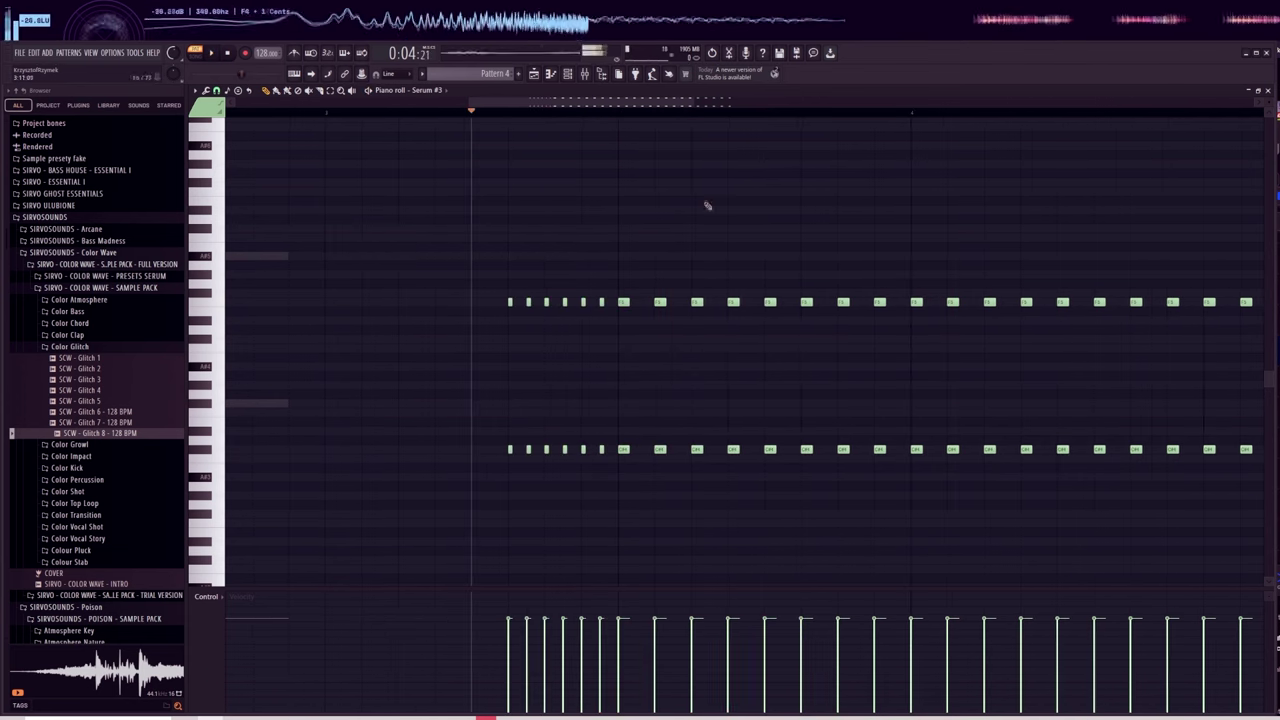
drag(837, 277, 880, 458)
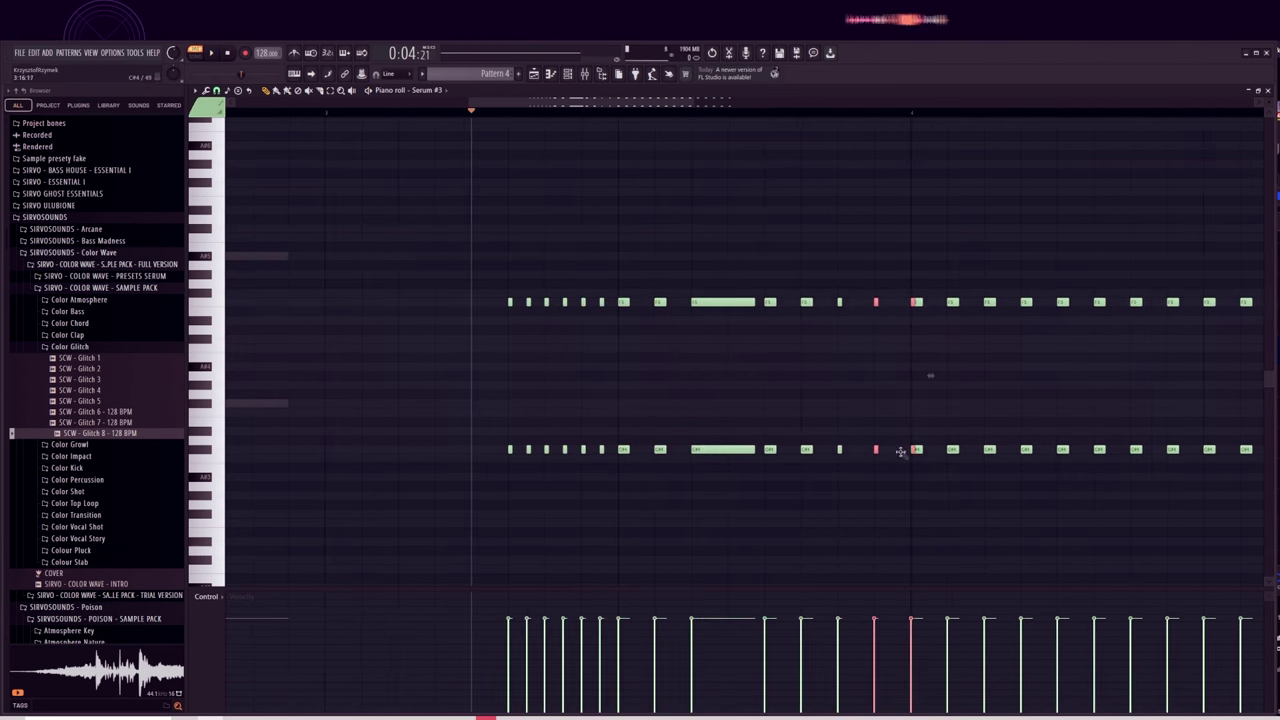
drag(660, 101, 706, 101)
mouse_move(718, 279)
mouse_down()
mouse_move(757, 452)
mouse_move(800, 460)
mouse_up()
key(Delete)
key(space)
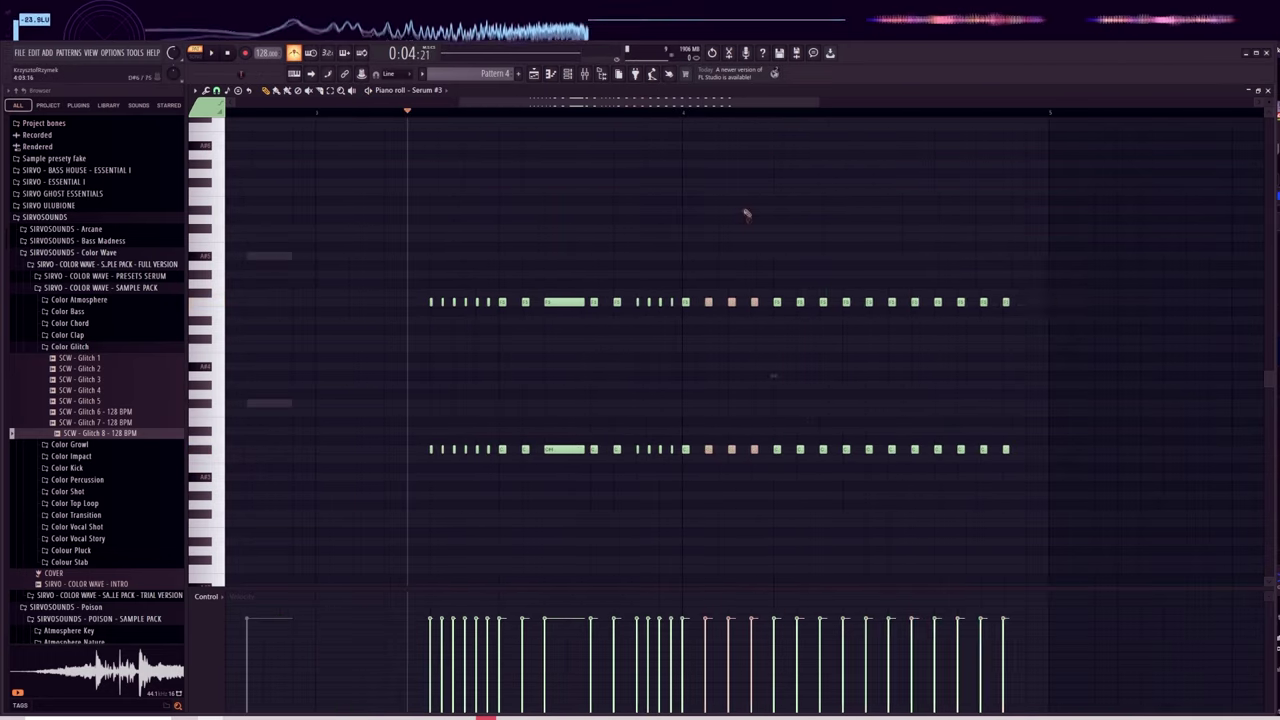
Lower the bottom row of staccato notes by one octave and preview the pattern.
key(ctrl+Down)
key(space)
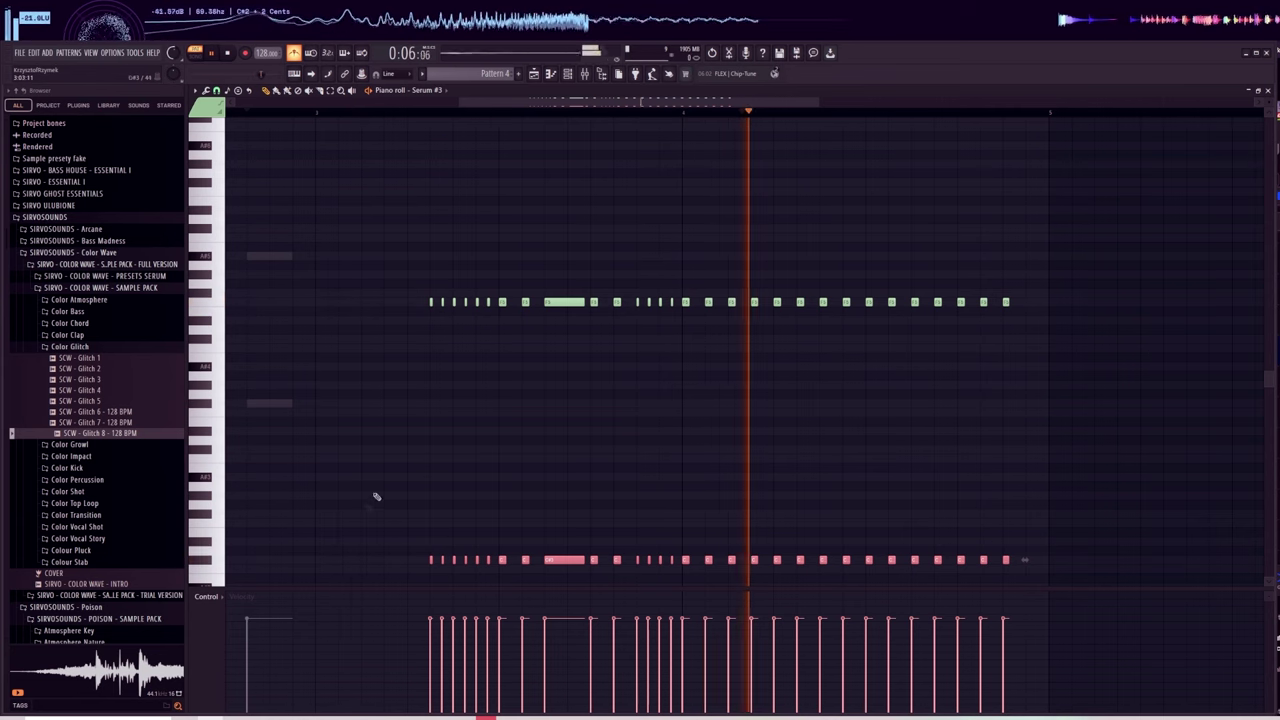
key(space)
Delete the last staccato hits before bar 5 and place Pattern 4 on Track 9 at bar 29.
drag(972, 263, 1020, 551)
key(Delete)
click(535, 74)
scroll(895, 107, up, 3)
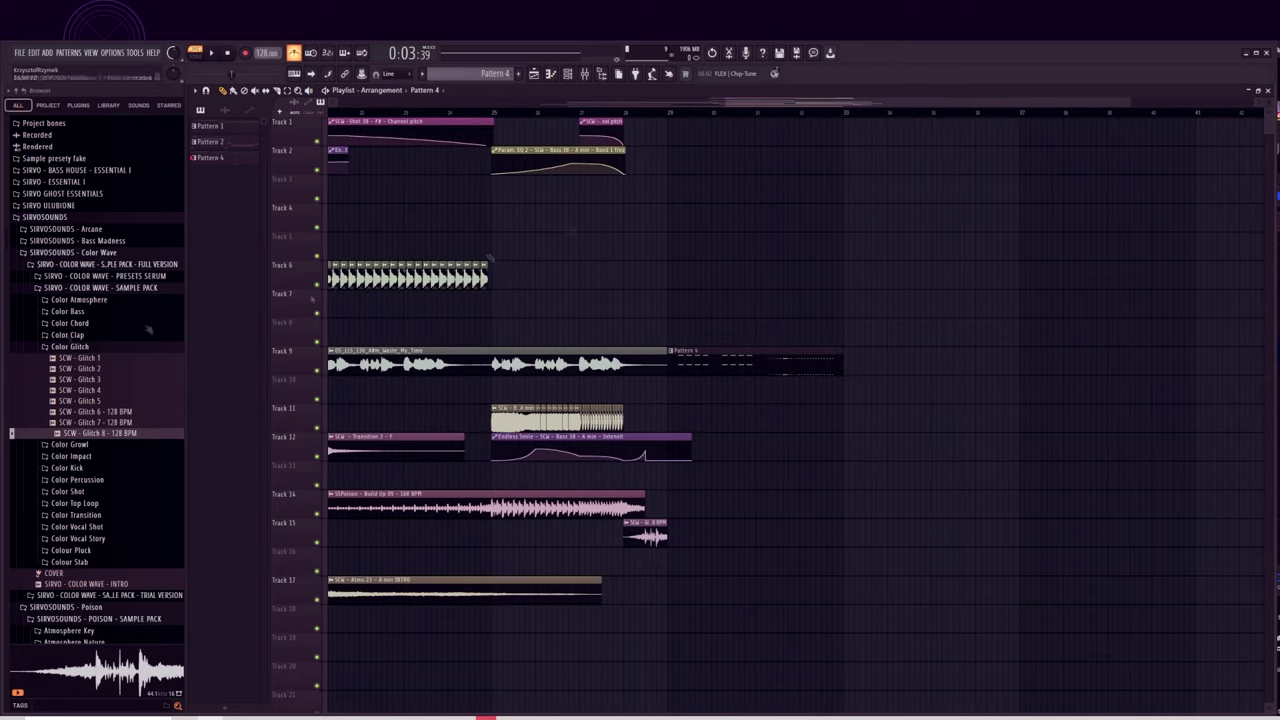
Audition the Colour Stab samples and place SCW - Stab 15 - A# on Track 11 at bar 29.
click(91, 253)
click(91, 253)
click(94, 474)
click(100, 369)
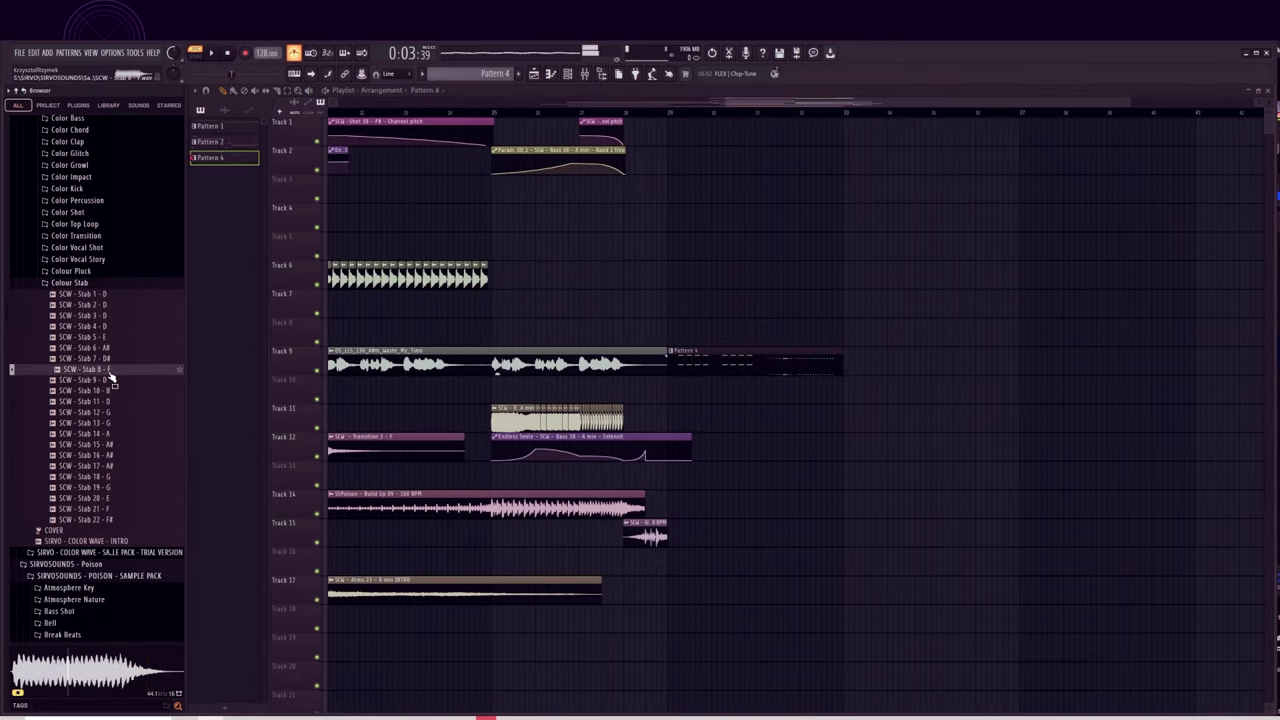
click(109, 360)
click(109, 350)
click(115, 422)
drag(118, 443, 801, 420)
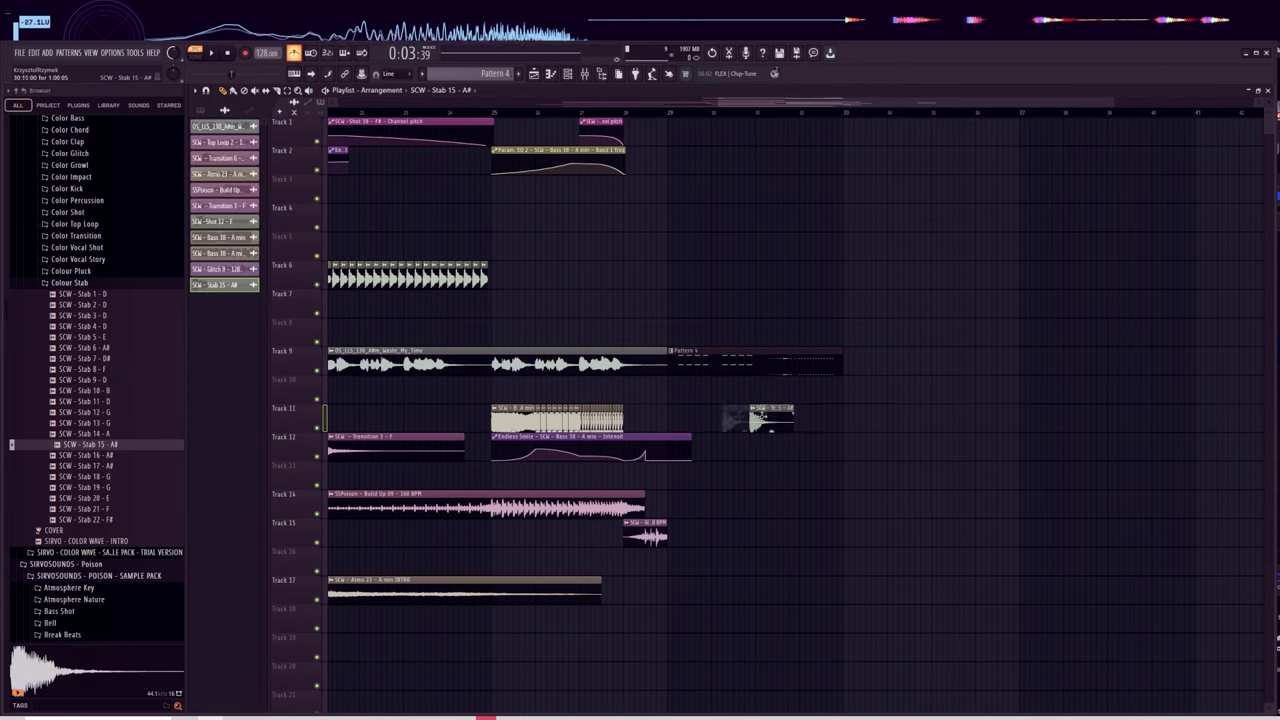
scroll(699, 120, up, 5)
drag(657, 422, 626, 422)
scroll(100, 390, up, 3)
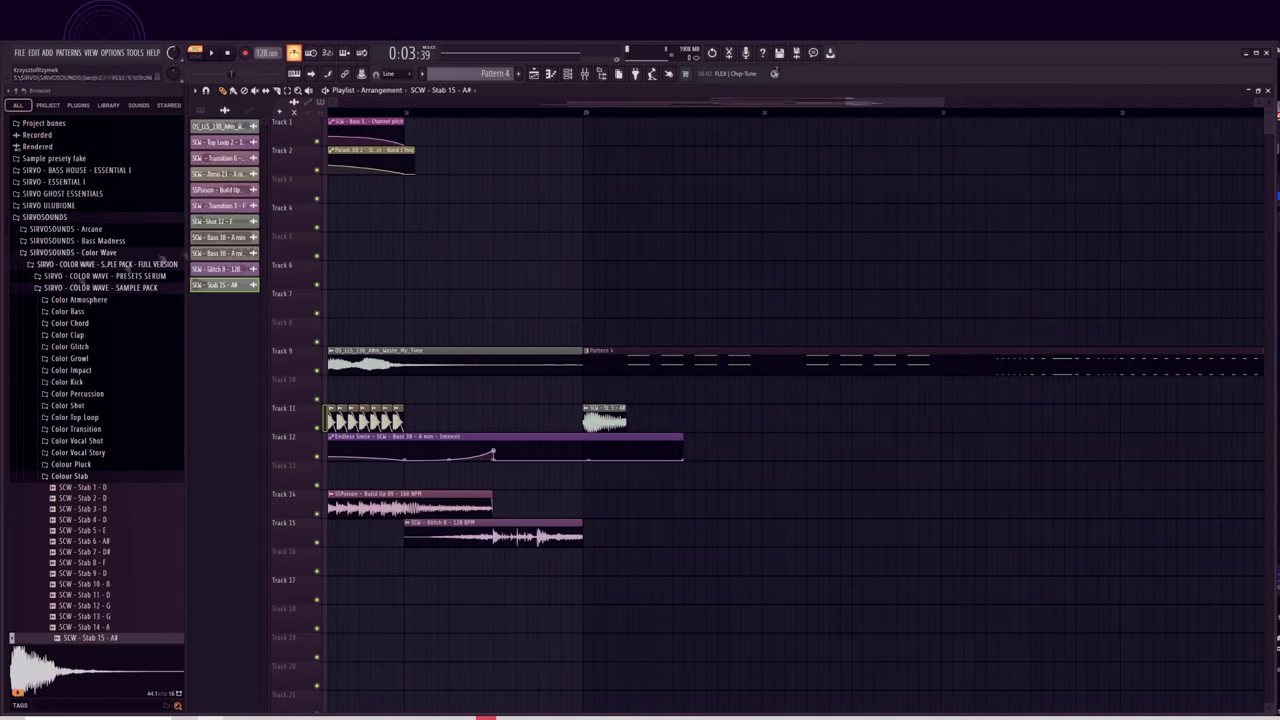
Audition the Color Kick samples and place SCW - Kick 8 on Track 14 at bars 29 and 33.
click(80, 381)
click(90, 438)
scroll(88, 400, down, 2)
click(93, 320)
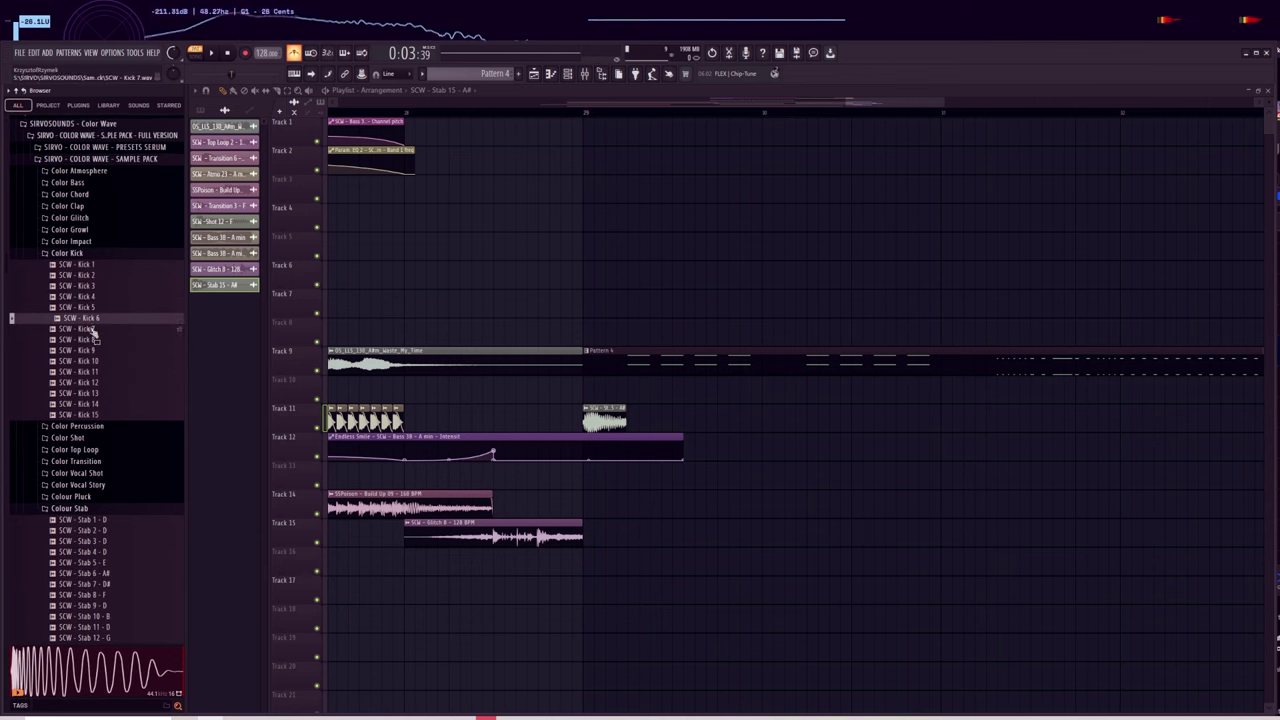
click(92, 331)
click(90, 340)
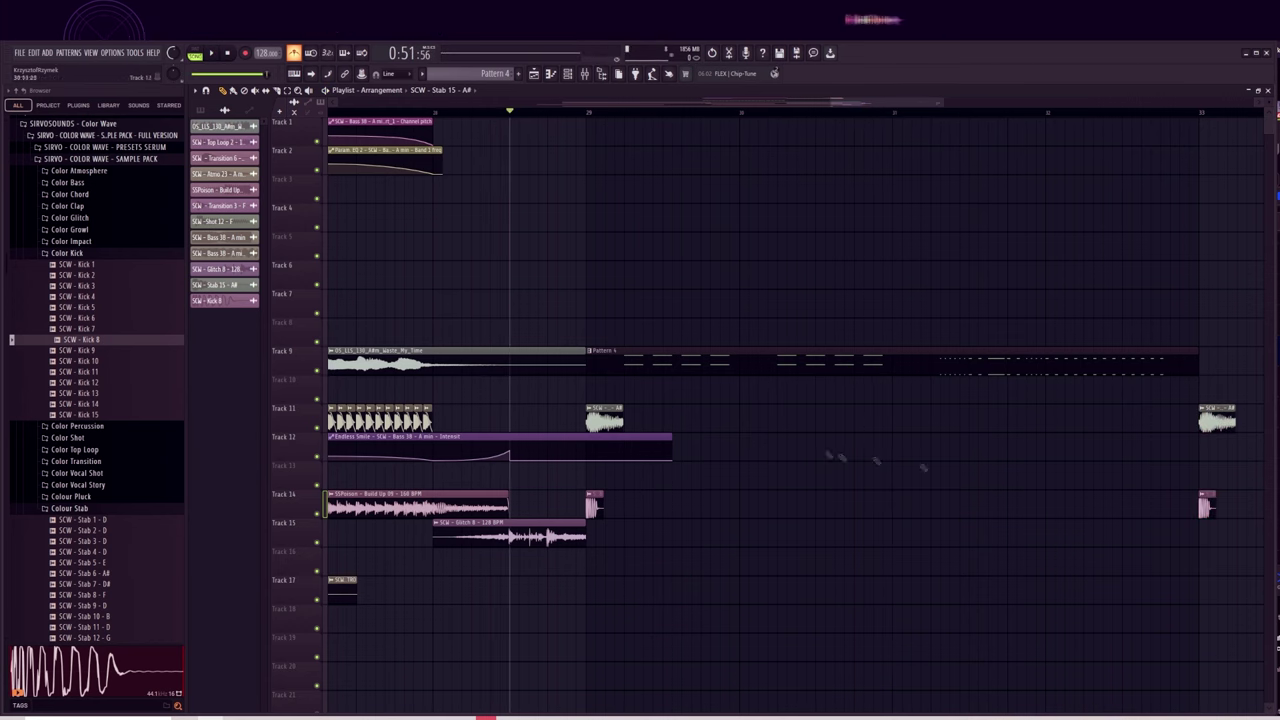
Extend the chord pattern clip on Track 9 to six bars from bar 29 and play back the drop.
drag(766, 371, 1045, 369)
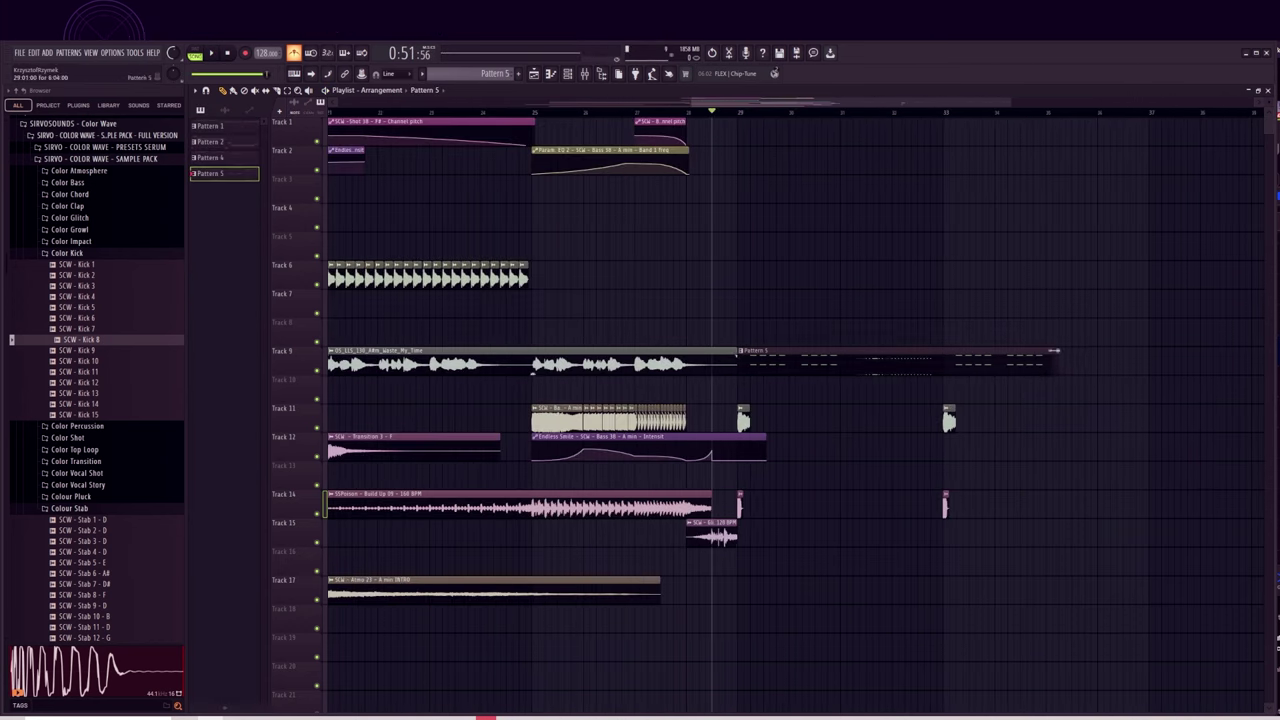
key(space)
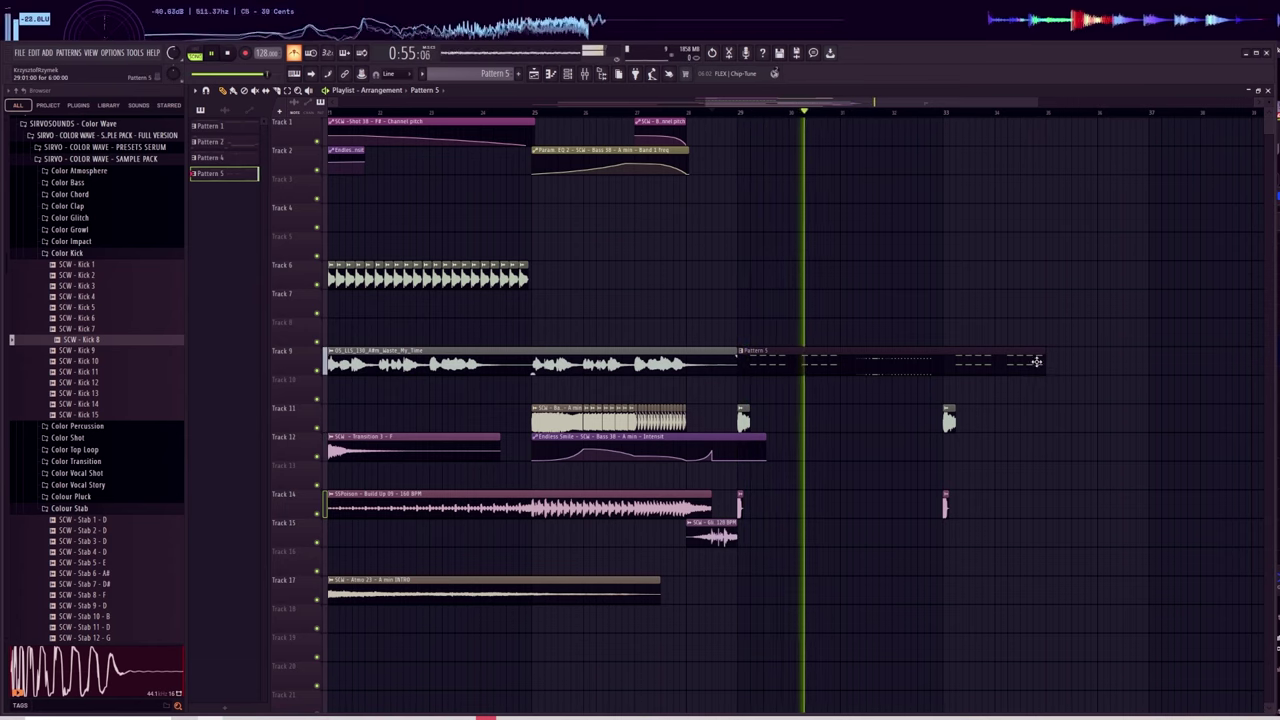
key(space)
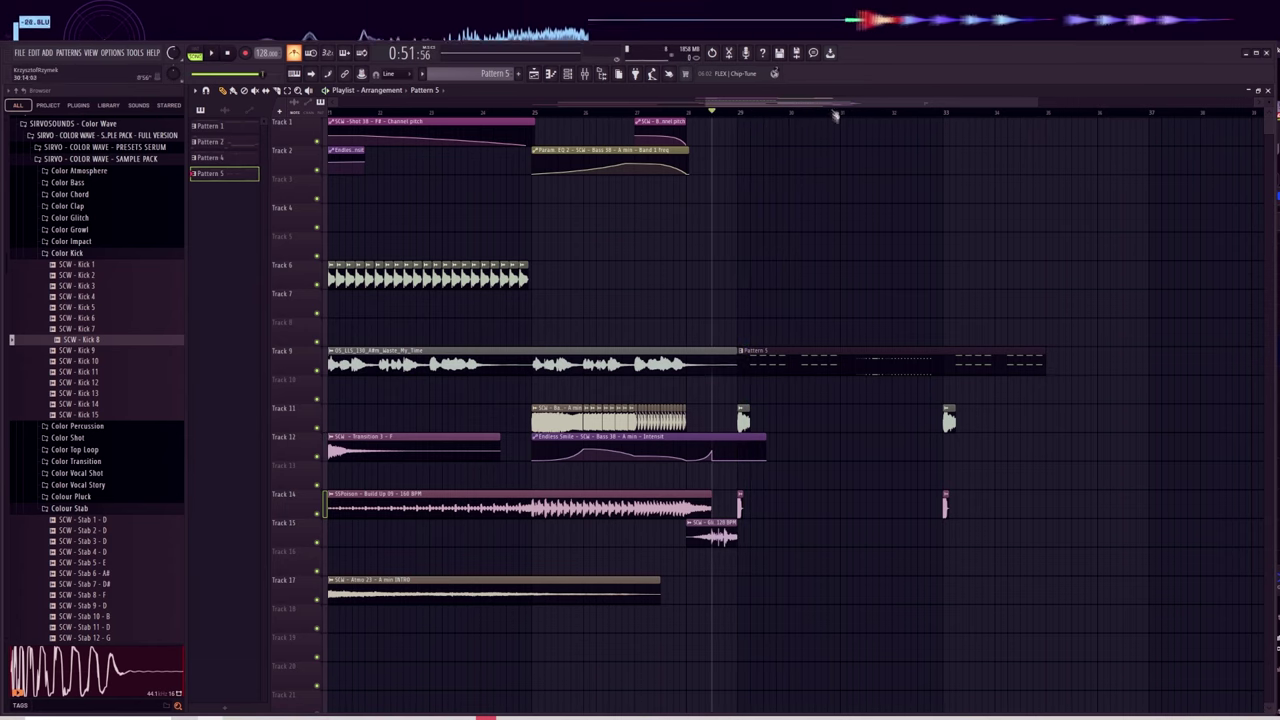
Repeat SCW - Kick 8 on every beat of Track 14 from bar 29 to bar 37.
scroll(829, 116, up, 4)
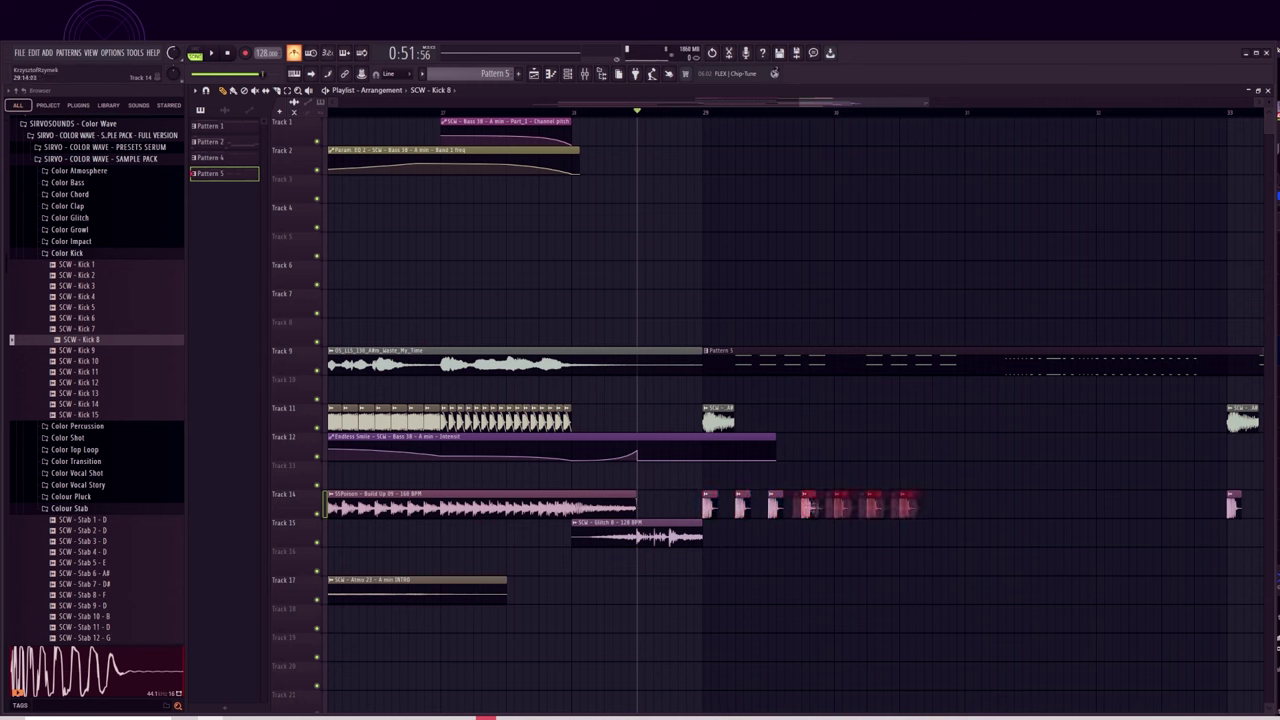
scroll(849, 122, down, 3)
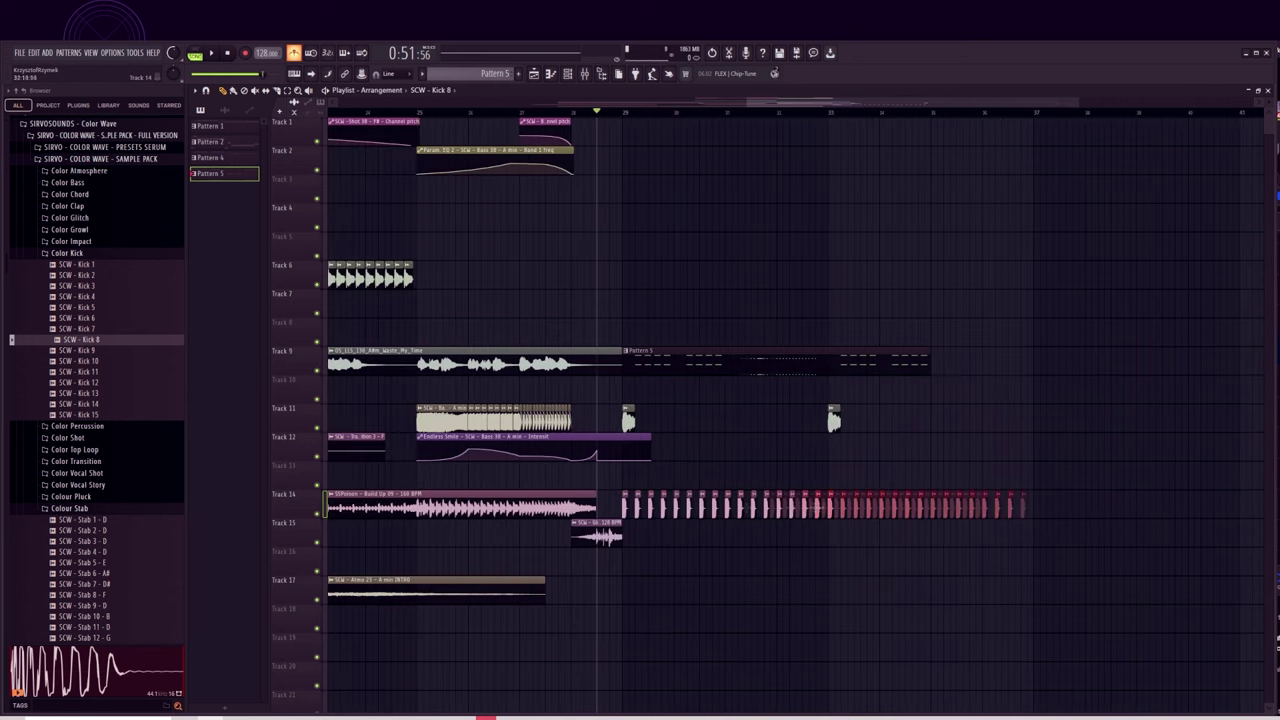
ctrl+click(855, 580)
Audition the Color Top Loop samples and place SCW - Top Loop 2 - 126BPM on Track 17 at bar 29.
click(75, 253)
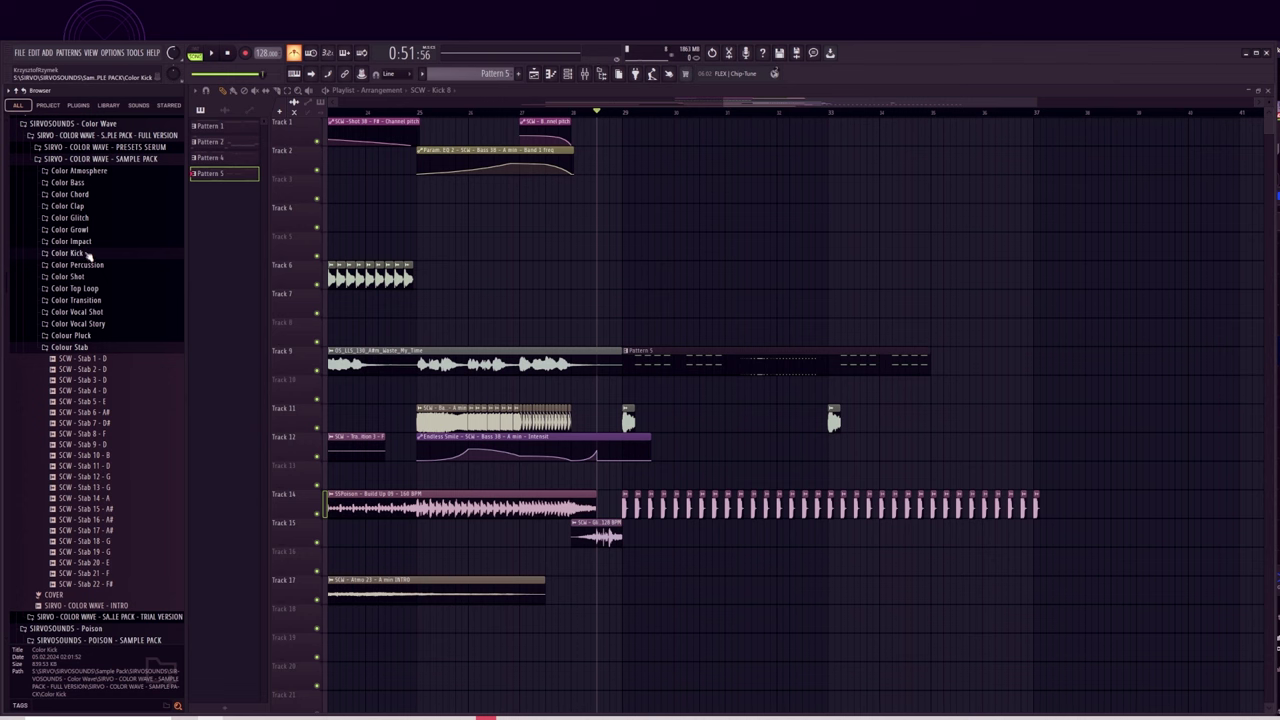
click(92, 290)
click(102, 365)
click(105, 355)
click(107, 344)
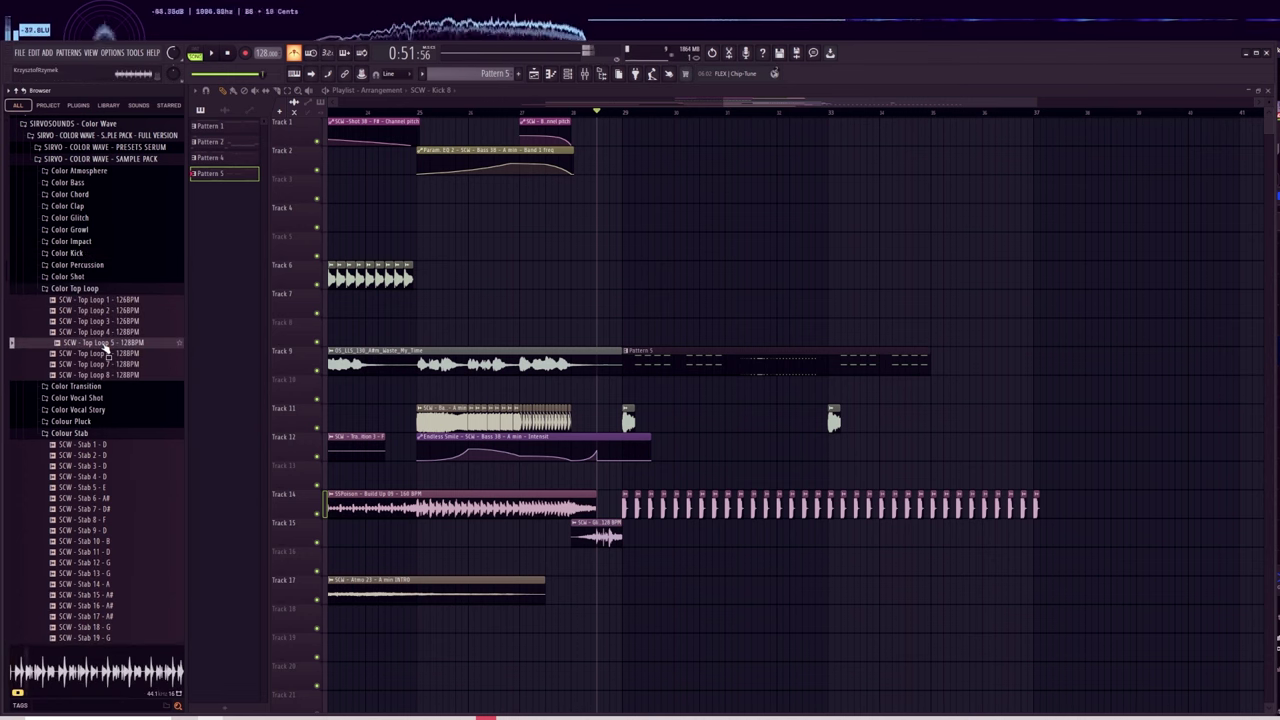
click(108, 331)
click(108, 312)
drag(108, 310, 676, 572)
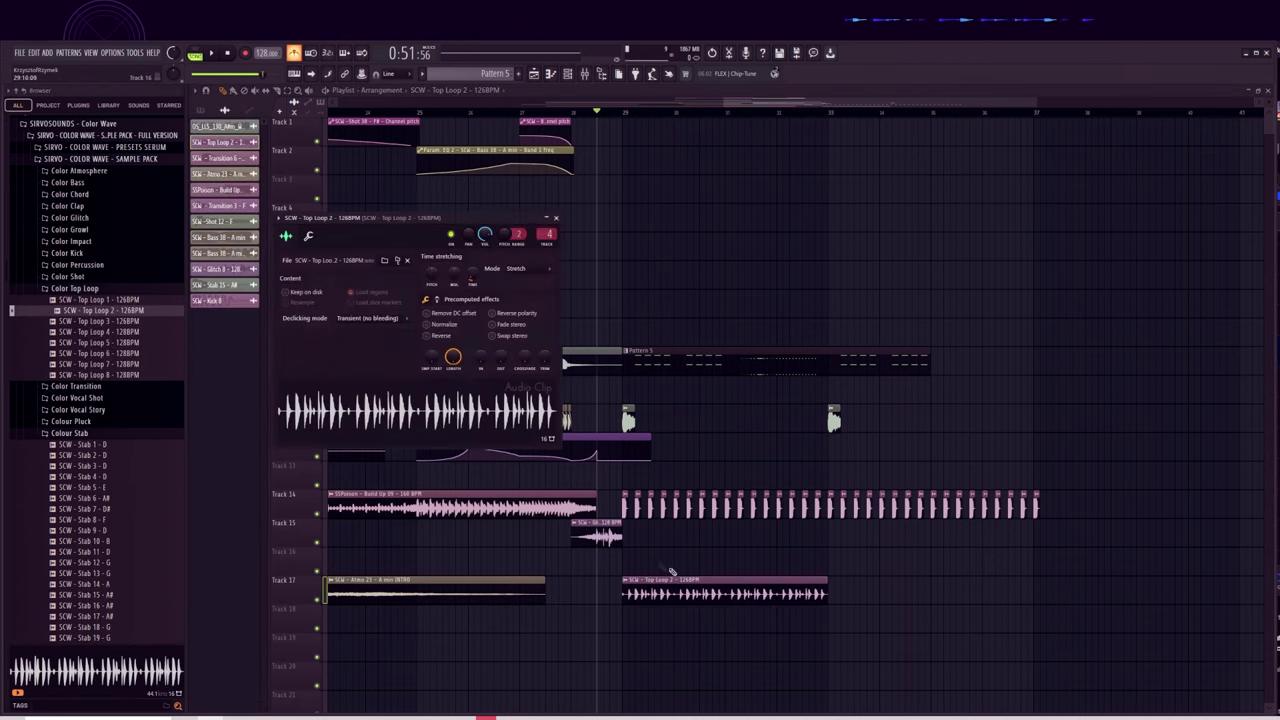
Replace the Top Loop 2 clips on Track 17 with SCW - Top Loop 3 - 126BPM starting at bar 29.
key(Escape)
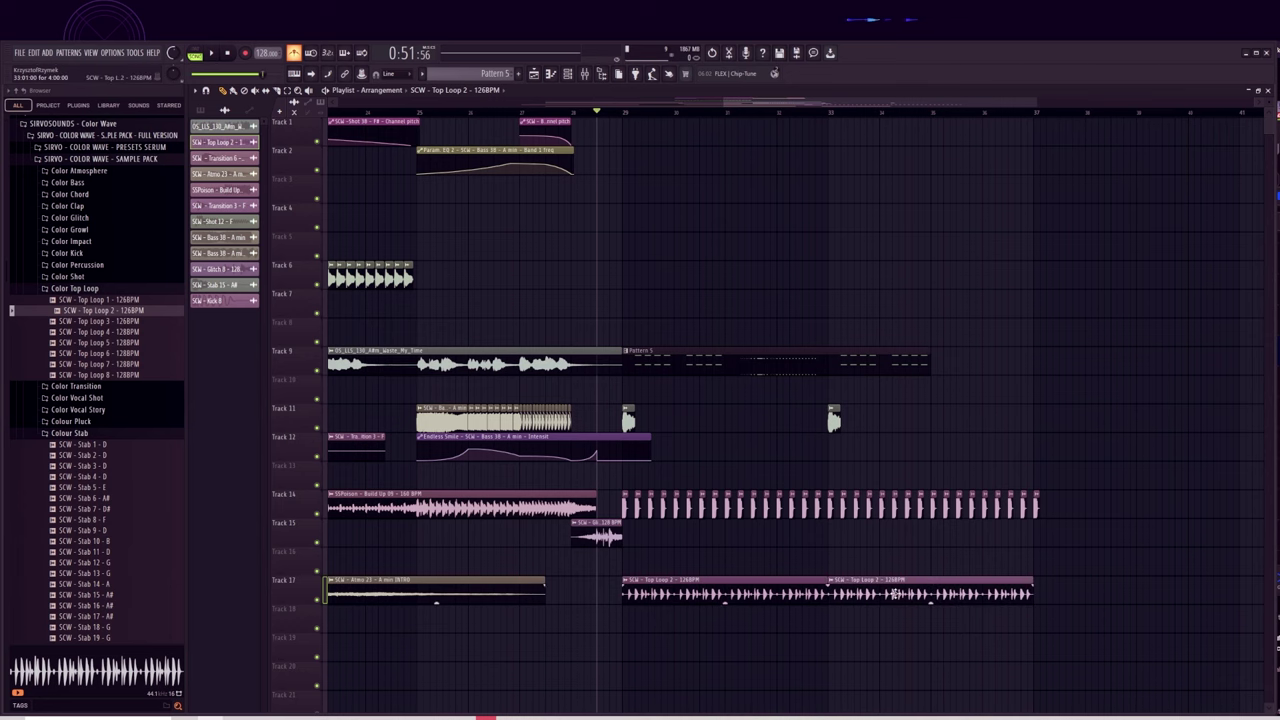
double_click(895, 594)
drag(130, 321, 628, 624)
right_click(740, 592)
right_click(860, 592)
drag(731, 615, 731, 586)
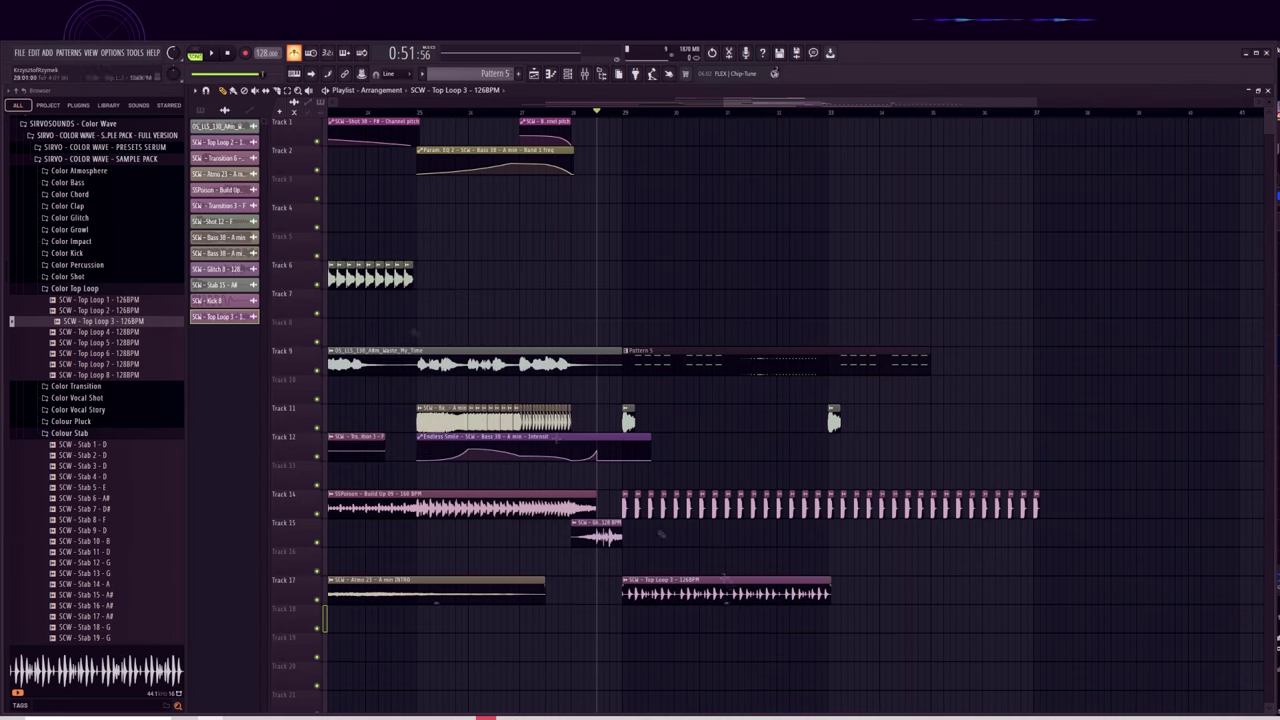
Normalize SCW - Top Loop 3, cut the first beat out of every two bars on Track 17, and repeat the loop along the drop.
scroll(725, 582, up, 2)
double_click(917, 587)
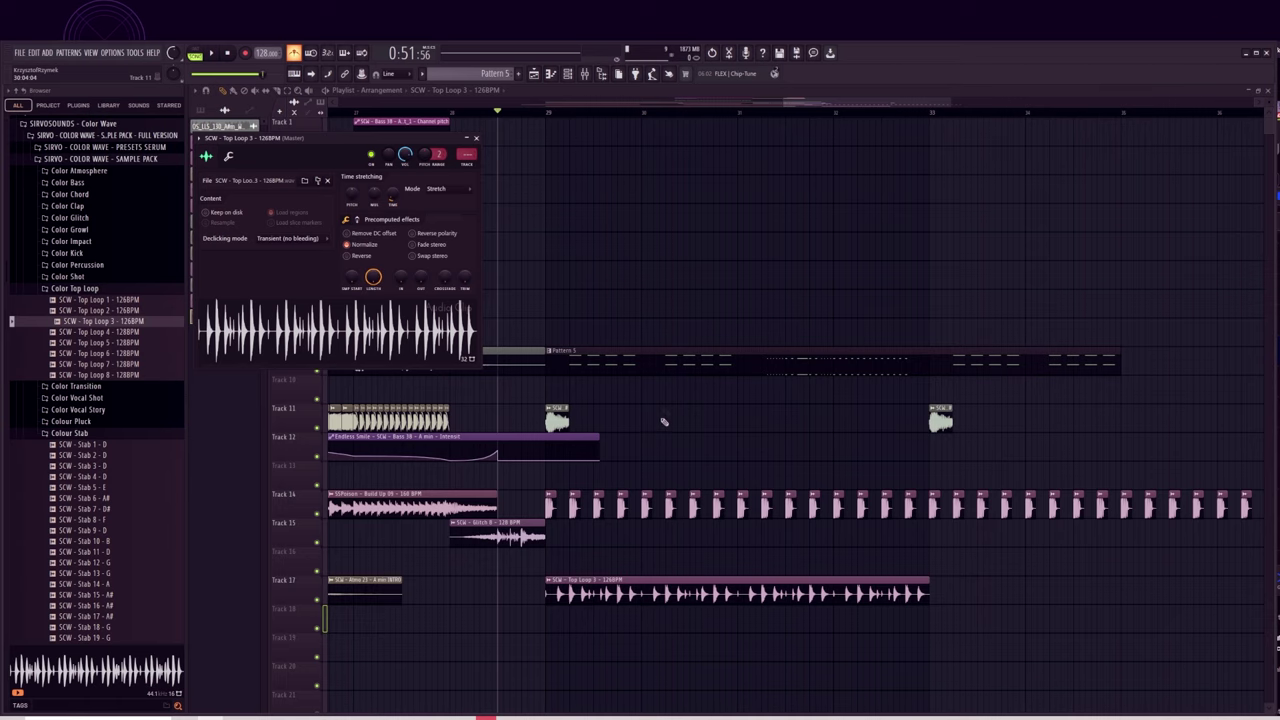
key(Escape)
key(space)
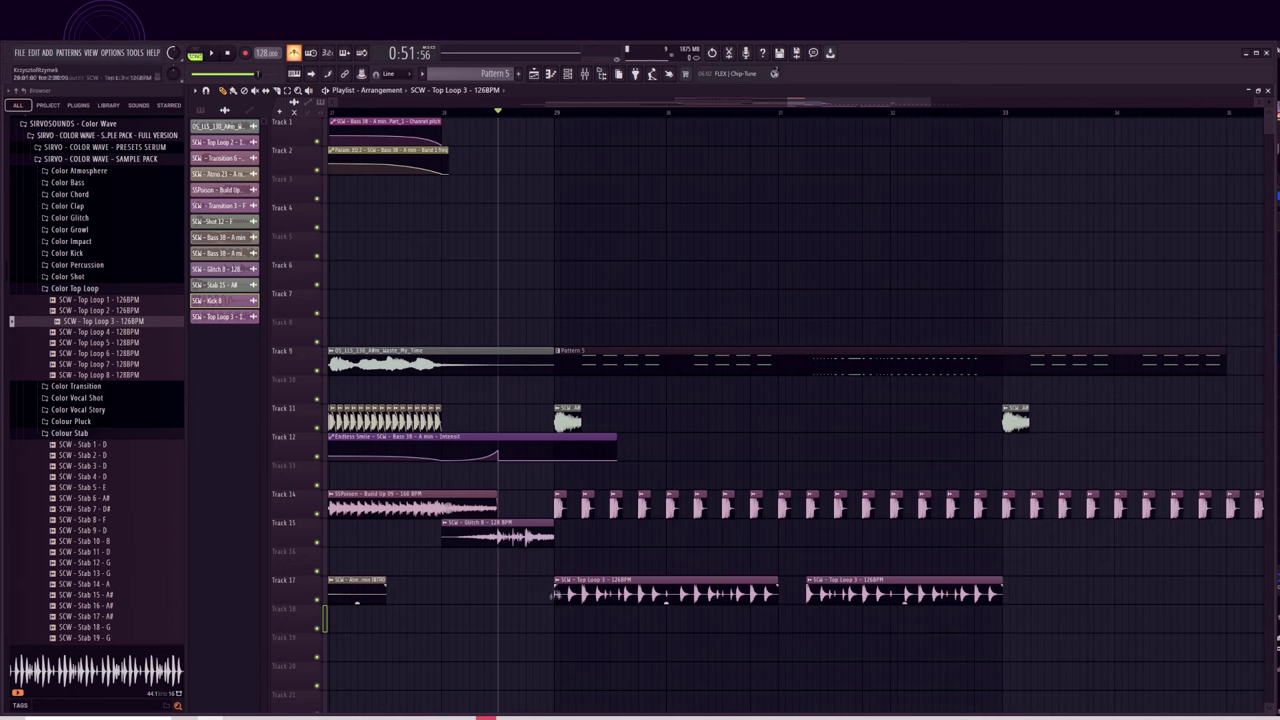
drag(1000, 625, 584, 590)
drag(691, 594, 1147, 595)
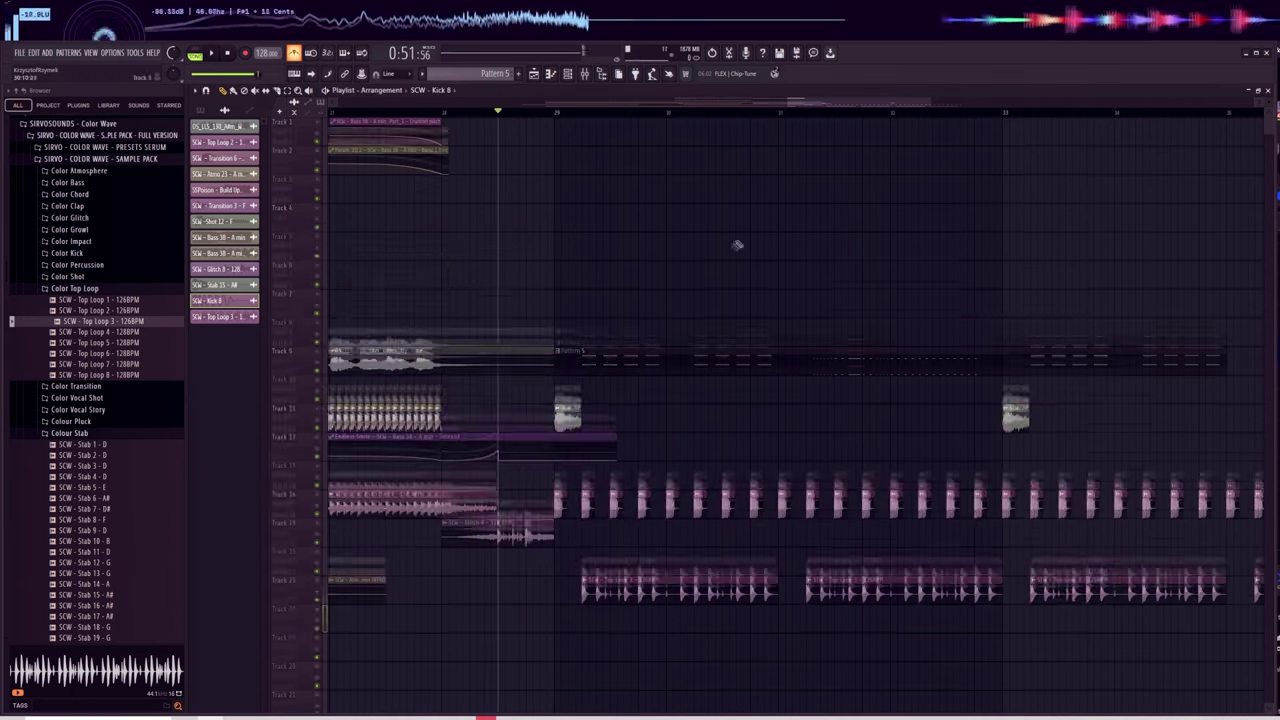
Audition the Color Clap samples and place SCW - Pre Clap 2 on Track 13 at the second and fourth beats of bar 29.
click(105, 260)
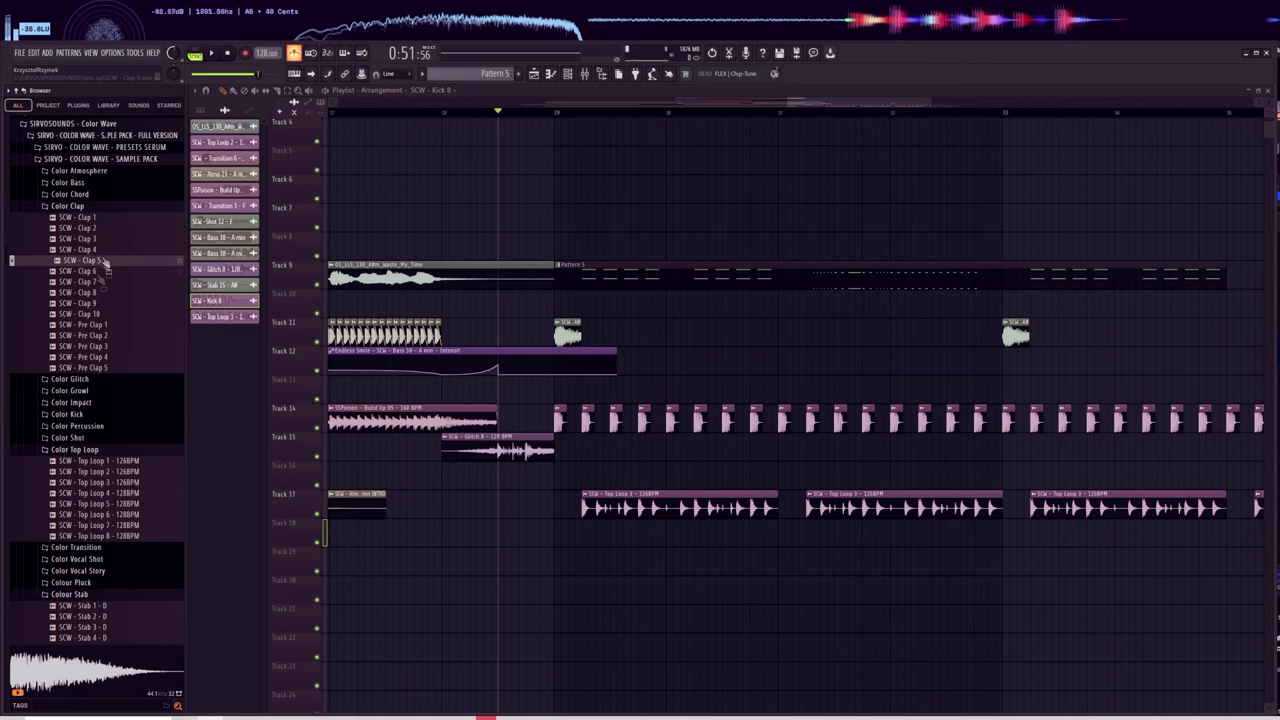
click(92, 336)
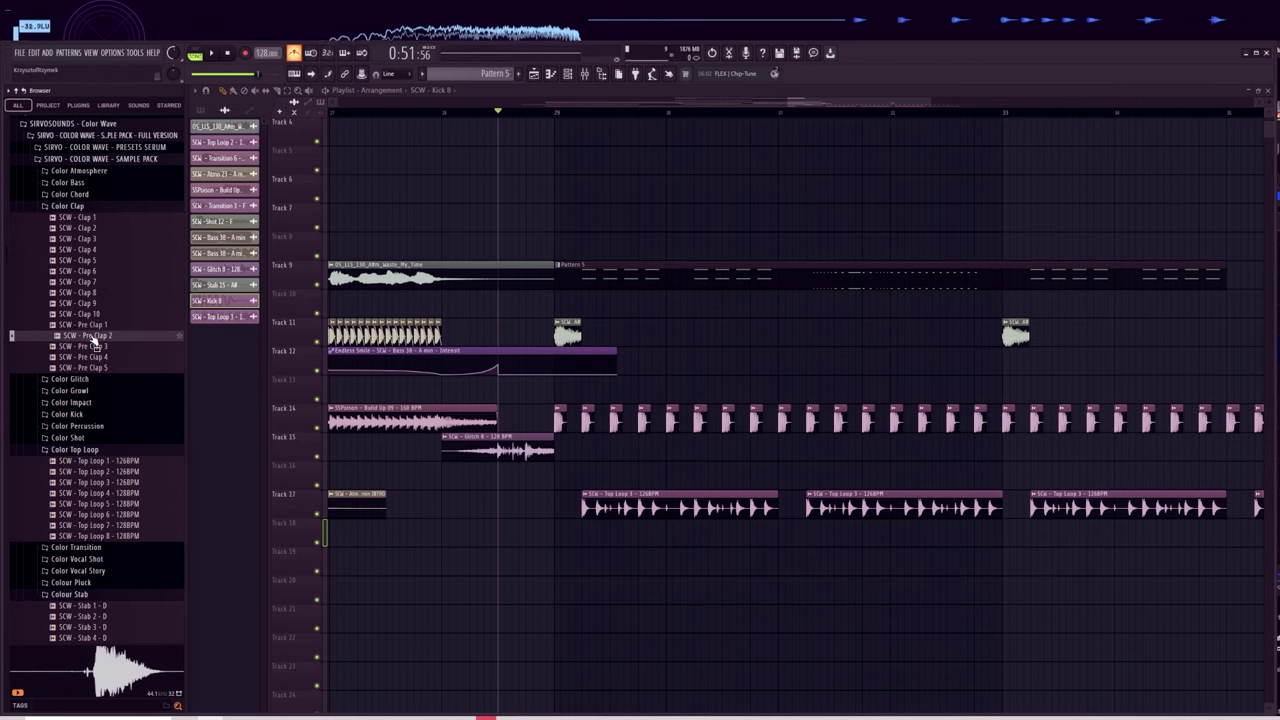
scroll(627, 118, up, 3)
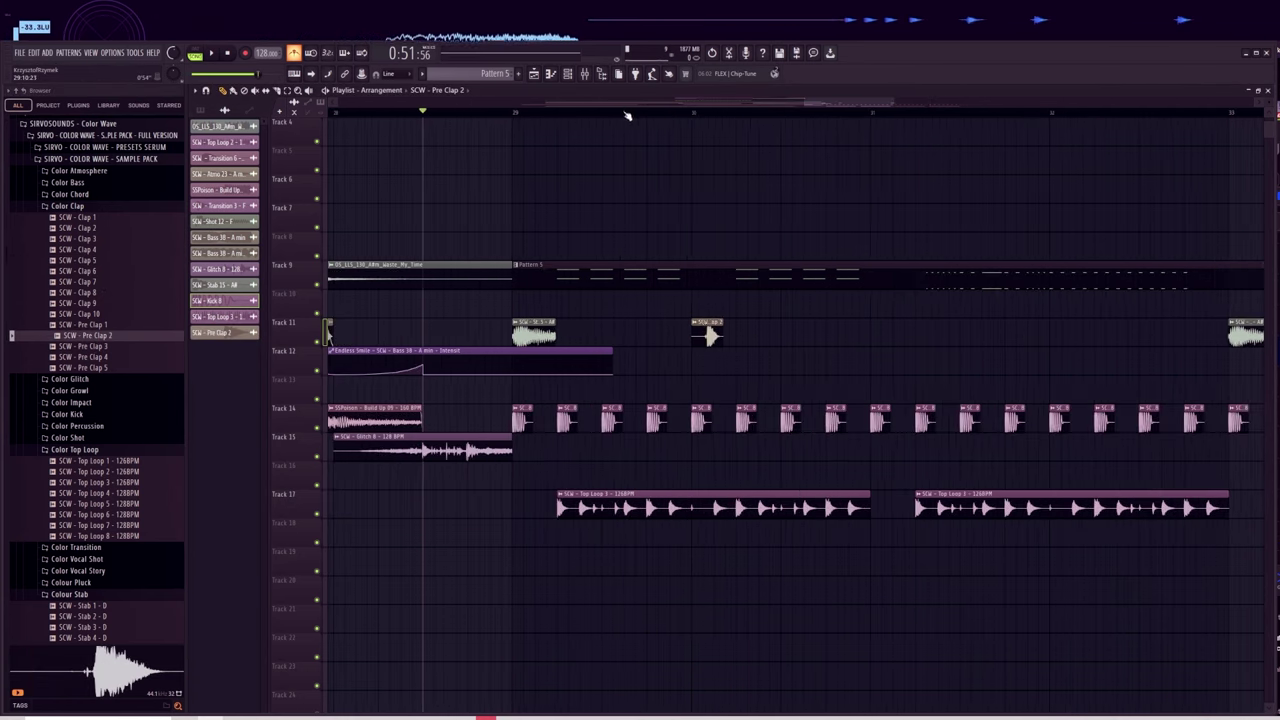
drag(708, 329, 564, 386)
key(space)
scroll(540, 114, up, 8)
scroll(672, 114, up, 3)
drag(700, 390, 826, 381)
Align the hits of the Pre Clap 2 clips on Track 13 with the kicks, checking the timing in playback.
key(space)
scroll(672, 114, down, 8)
key(space)
scroll(850, 115, up, 8)
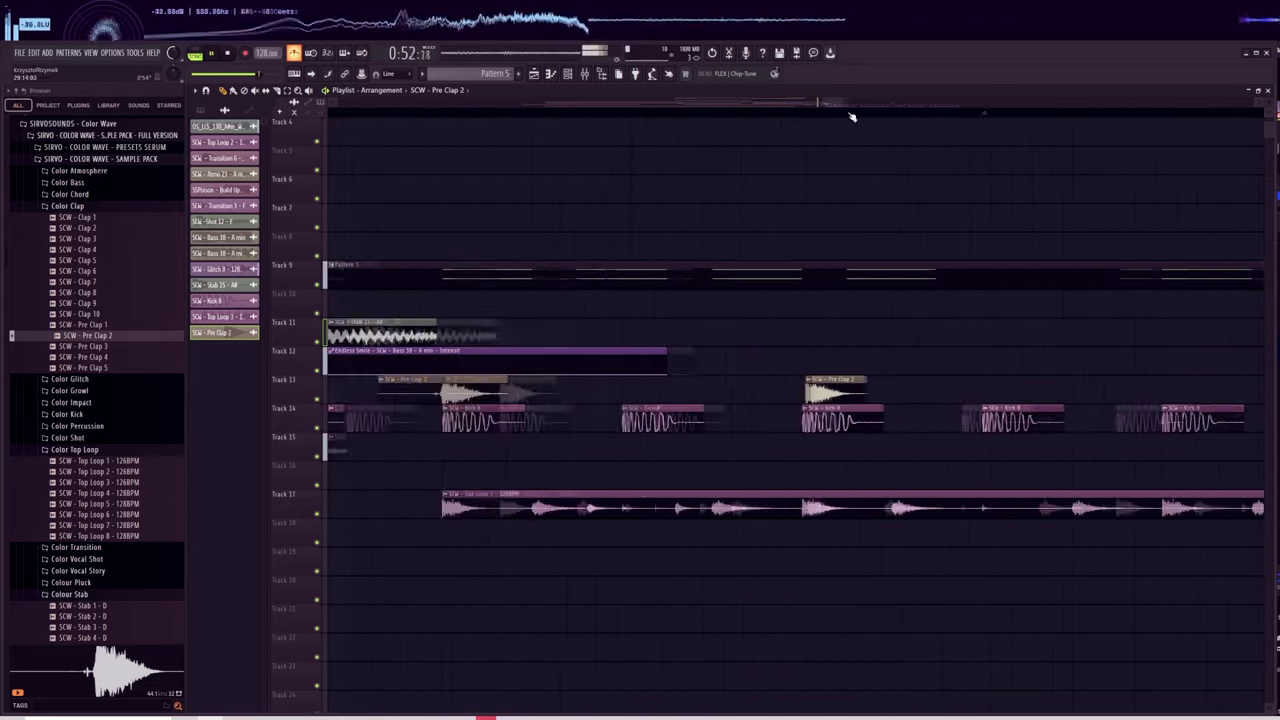
key(space)
scroll(832, 111, down, 7)
scroll(560, 112, up, 8)
scroll(802, 117, down, 7)
scroll(693, 114, up, 3)
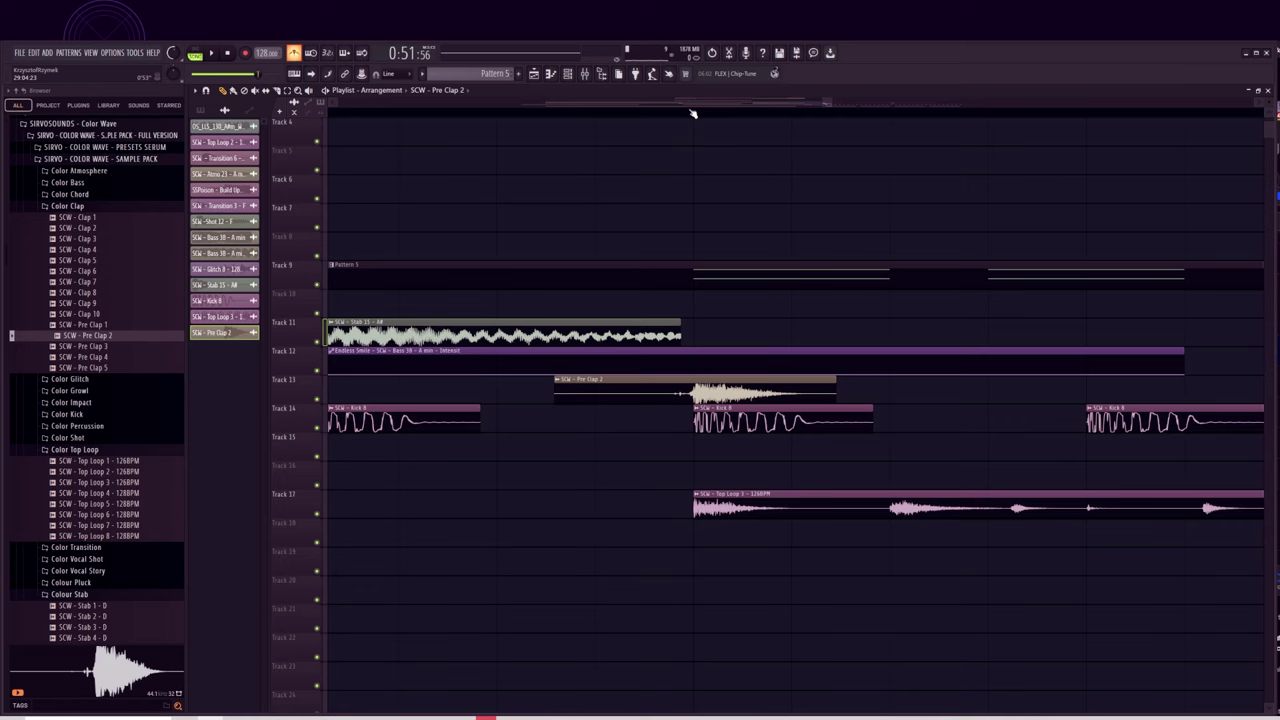
key(space)
key(space)
Route SCW - Pre Clap 2 to a free mixer track and lower its level slightly.
double_click(750, 381)
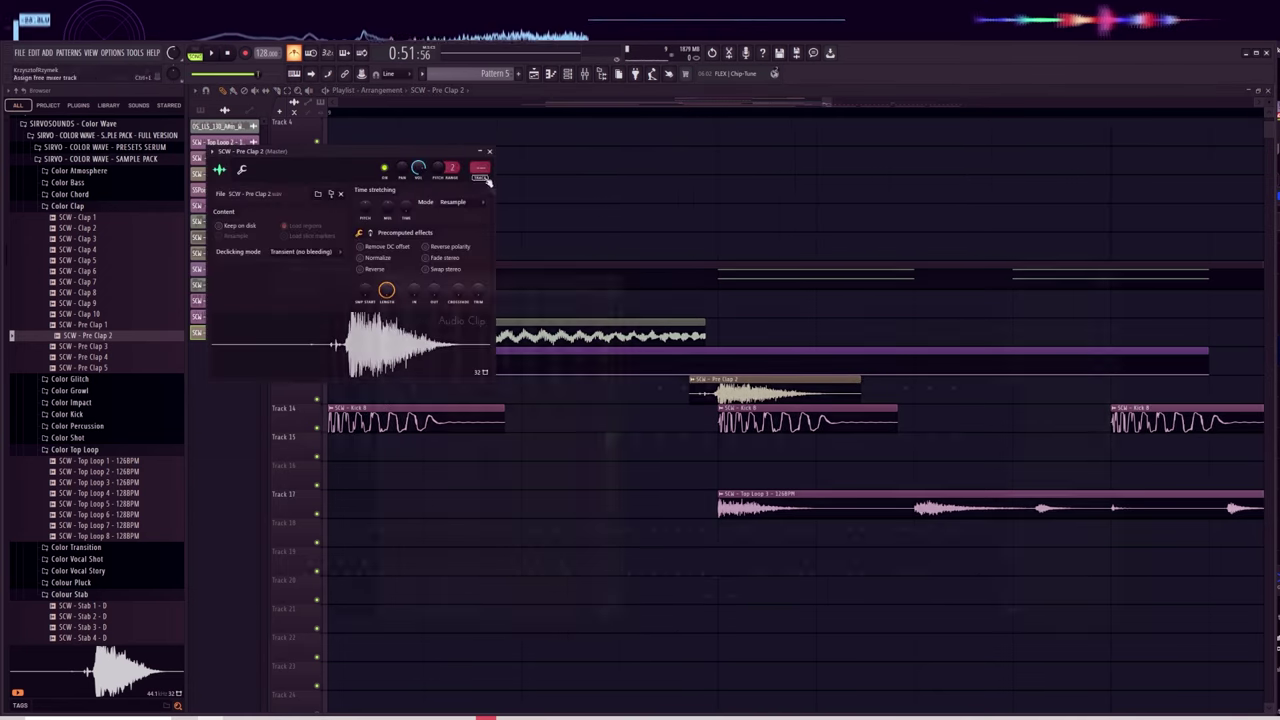
key(ctrl+l)
key(space)
drag(610, 440, 610, 451)
click(1008, 360)
mouse_move(1020, 373)
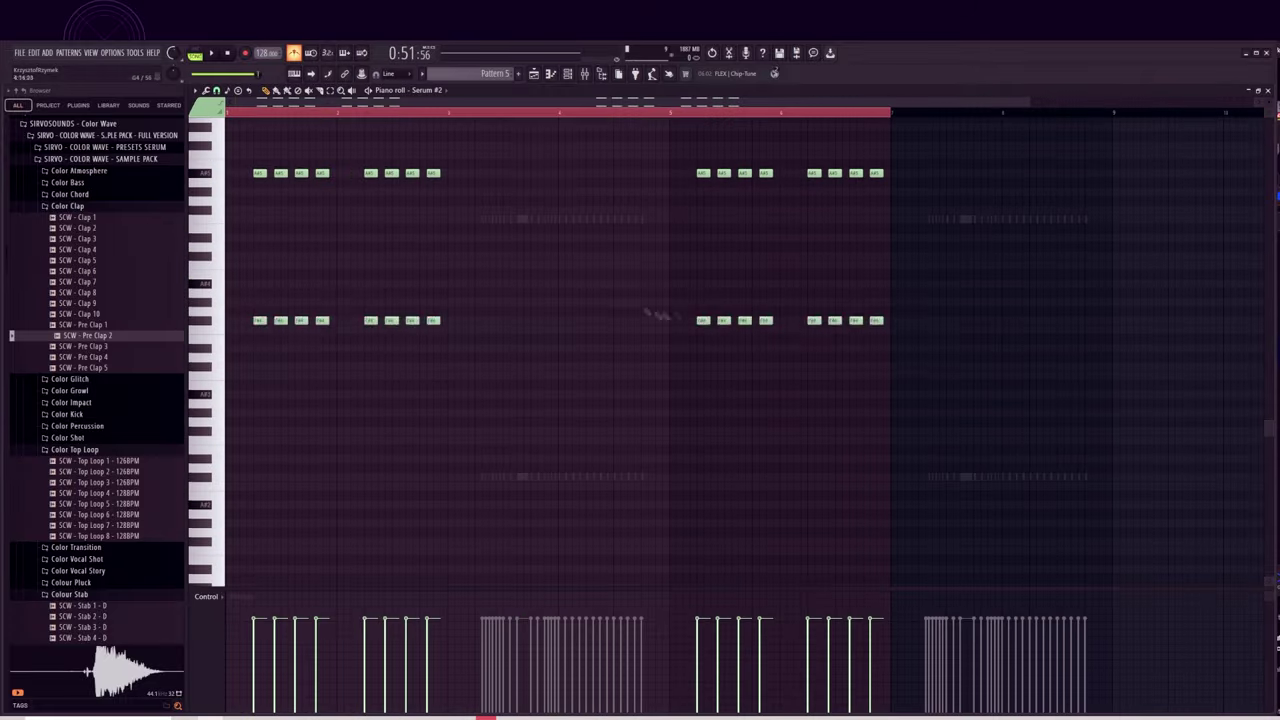
click(568, 73)
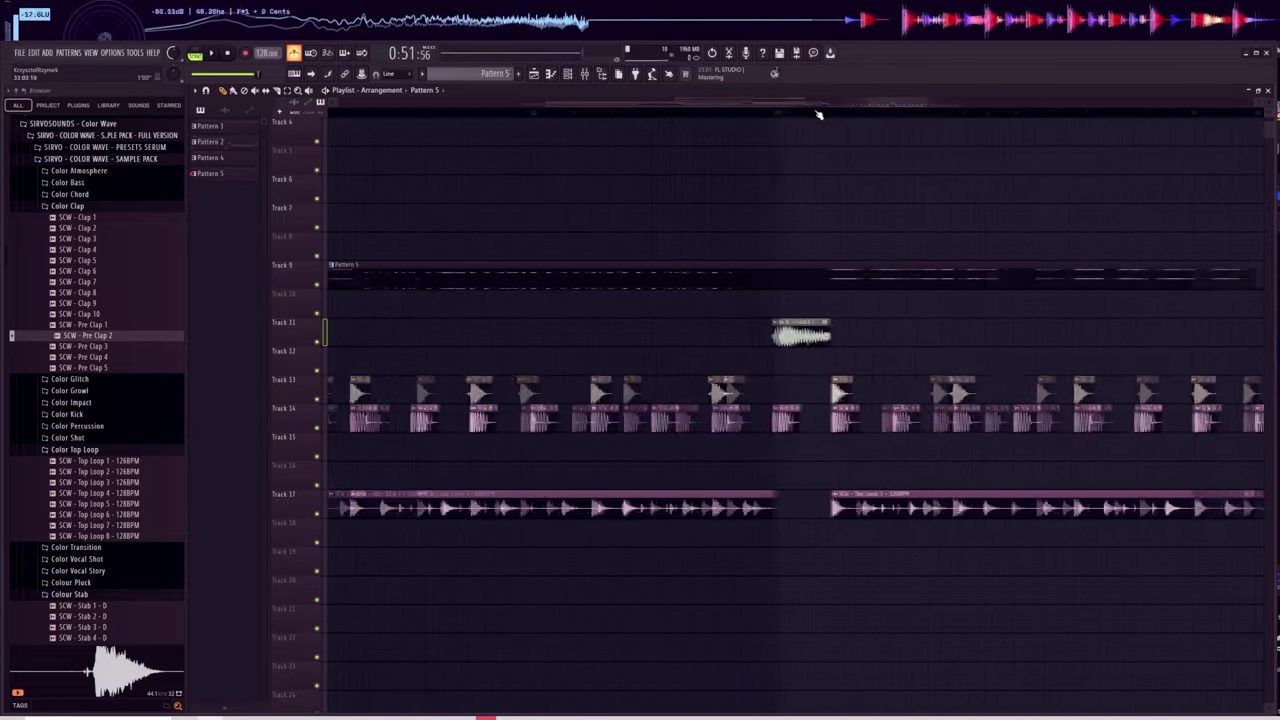
End the Top Loop 3 clip one beat before bar 33 and place SCW - Vocal Shot 11 - G# on Track 19 in that gap.
drag(750, 494, 697, 495)
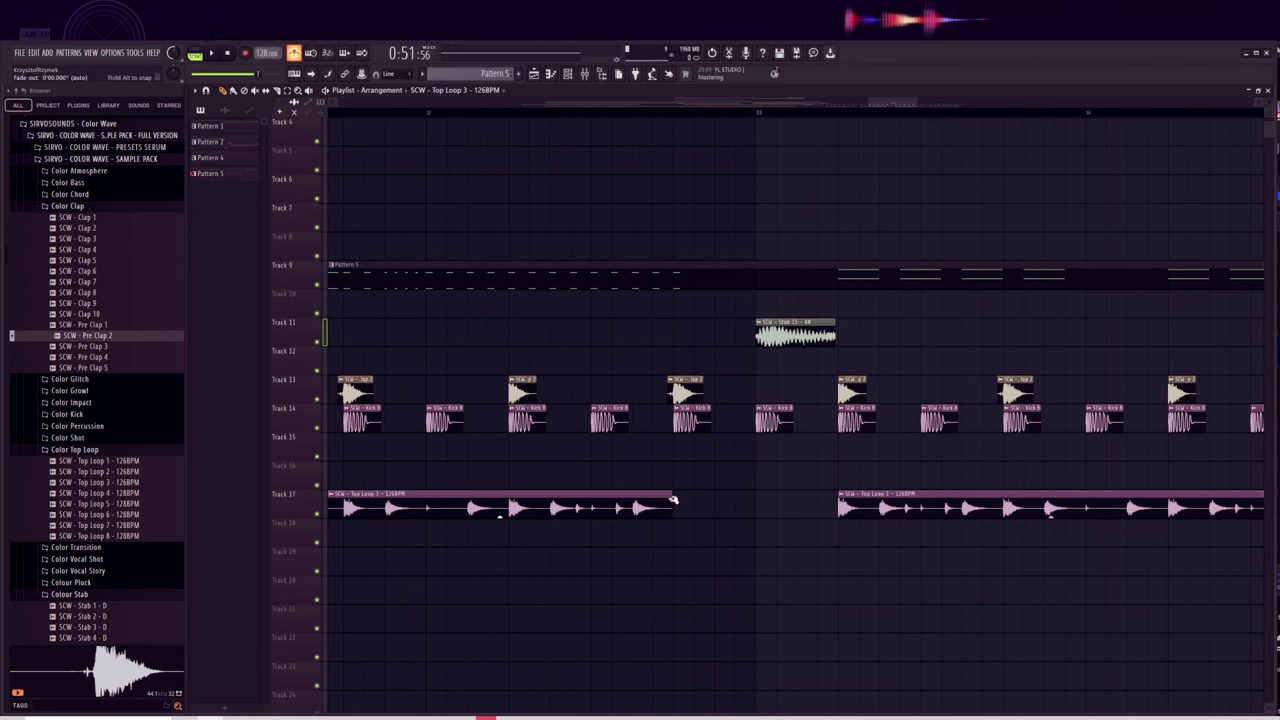
click(81, 453)
click(86, 473)
scroll(106, 490, down, 5)
click(108, 420)
click(107, 388)
drag(95, 333, 688, 557)
Play back the vocal shot before bar 33 and change the time stretching mode of SCW - Vocal Shot 11 - G#.
double_click(712, 565)
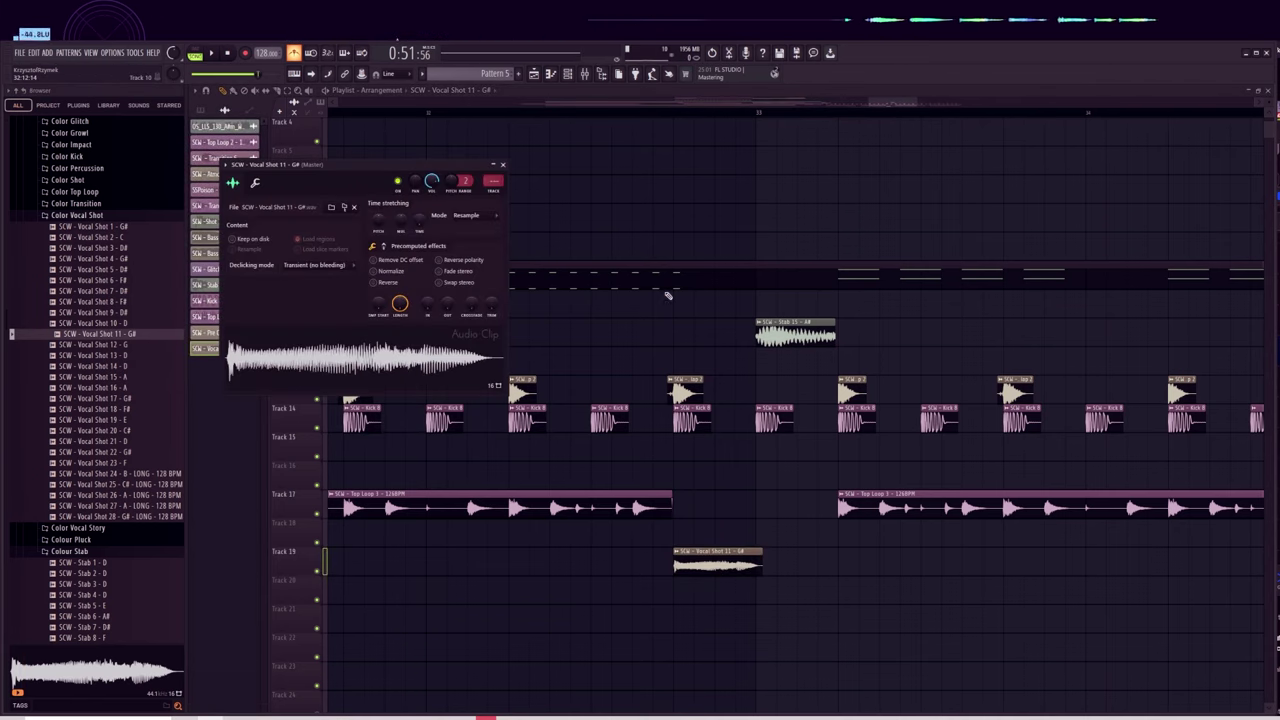
scroll(712, 115, up, 3)
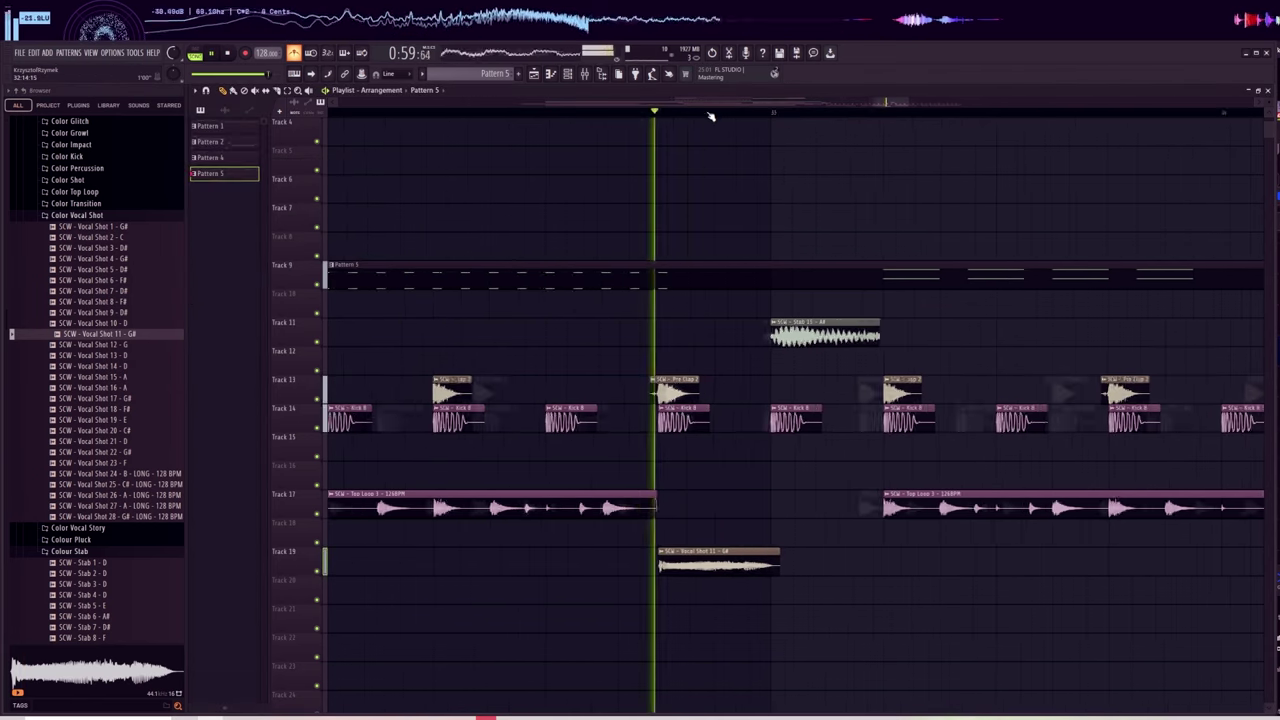
key(space)
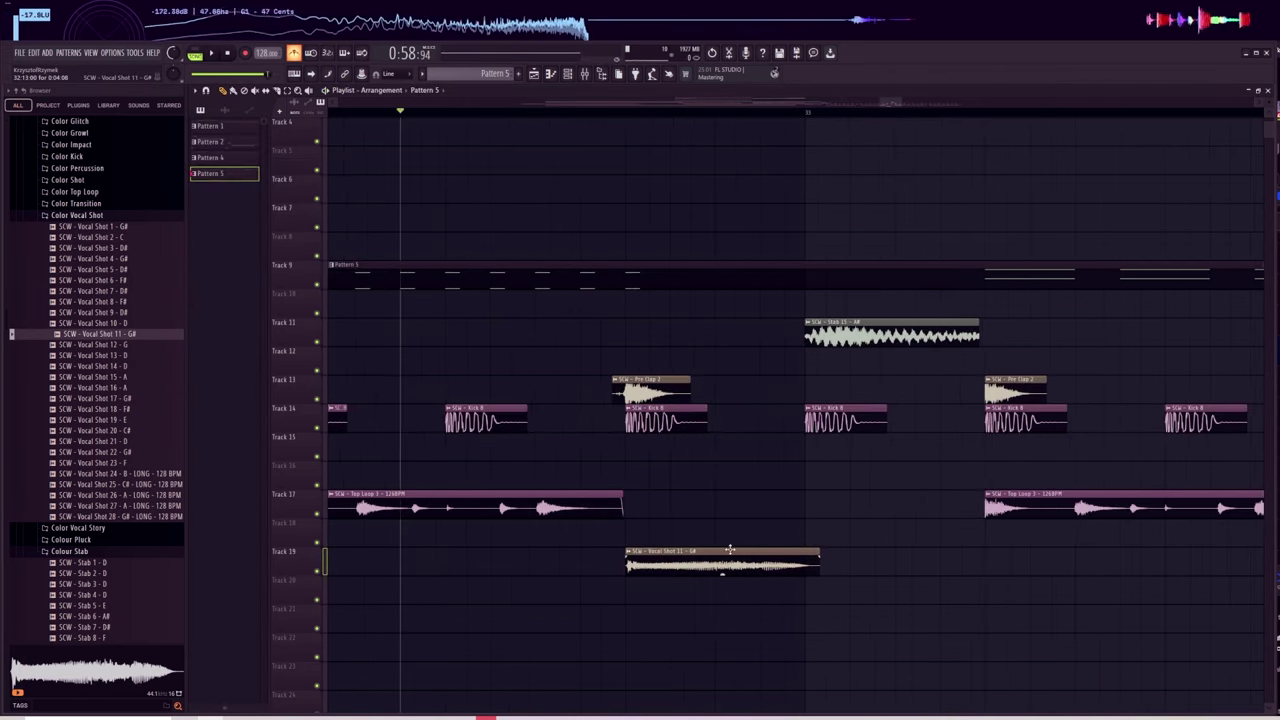
double_click(730, 550)
key(space)
click(467, 216)
click(466, 240)
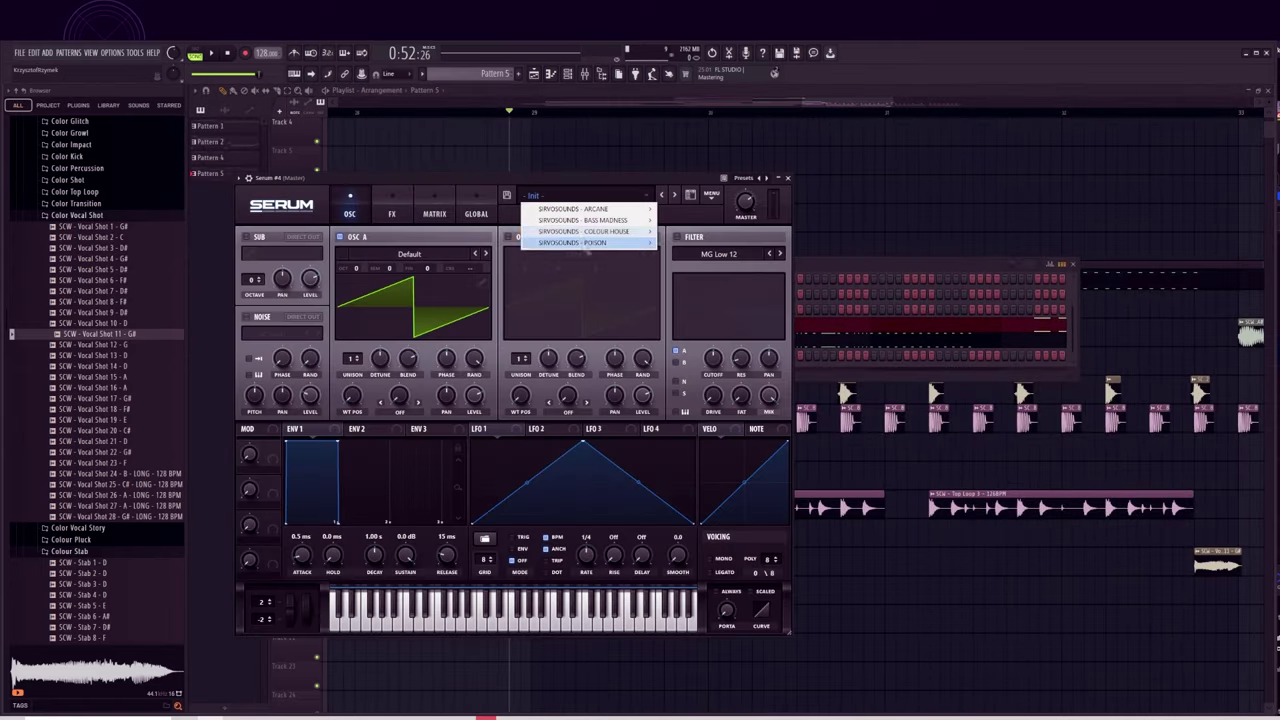
Load the SCW - 808 preset from SIRVOSOUNDS - COLOUR HOUSE into Serum #4.
mouse_move(600, 232)
click(700, 233)
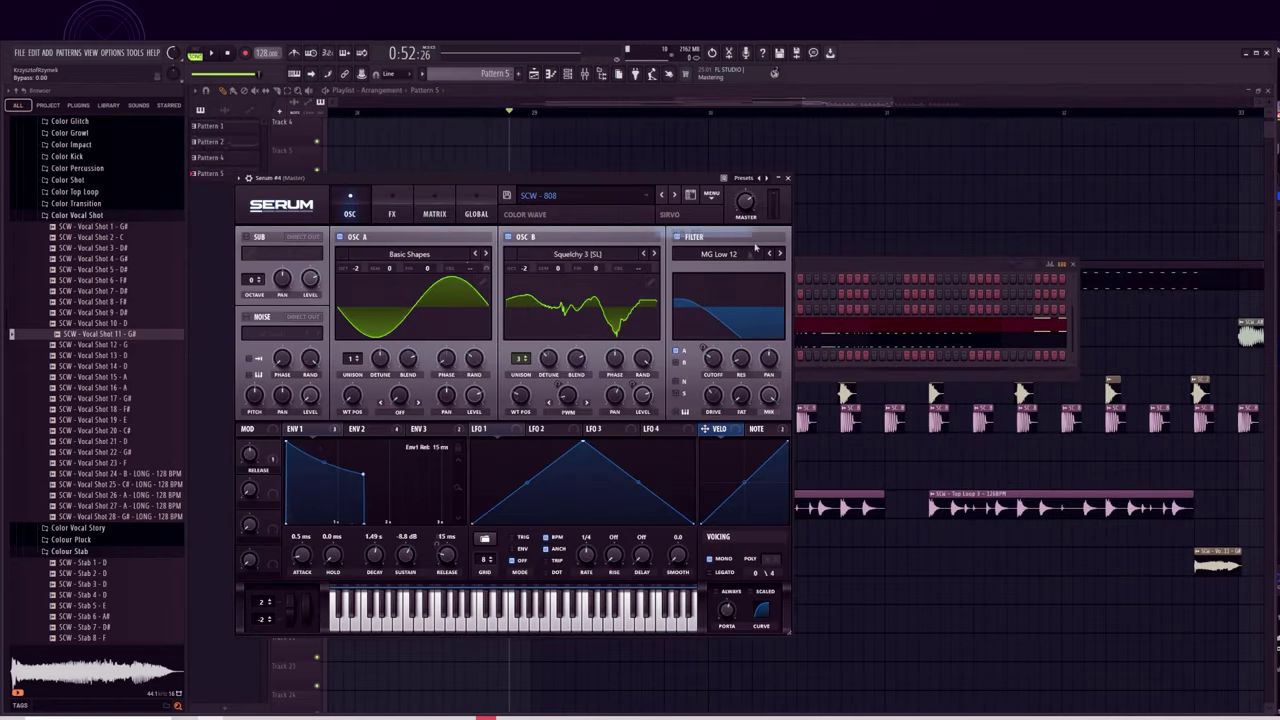
click(850, 265)
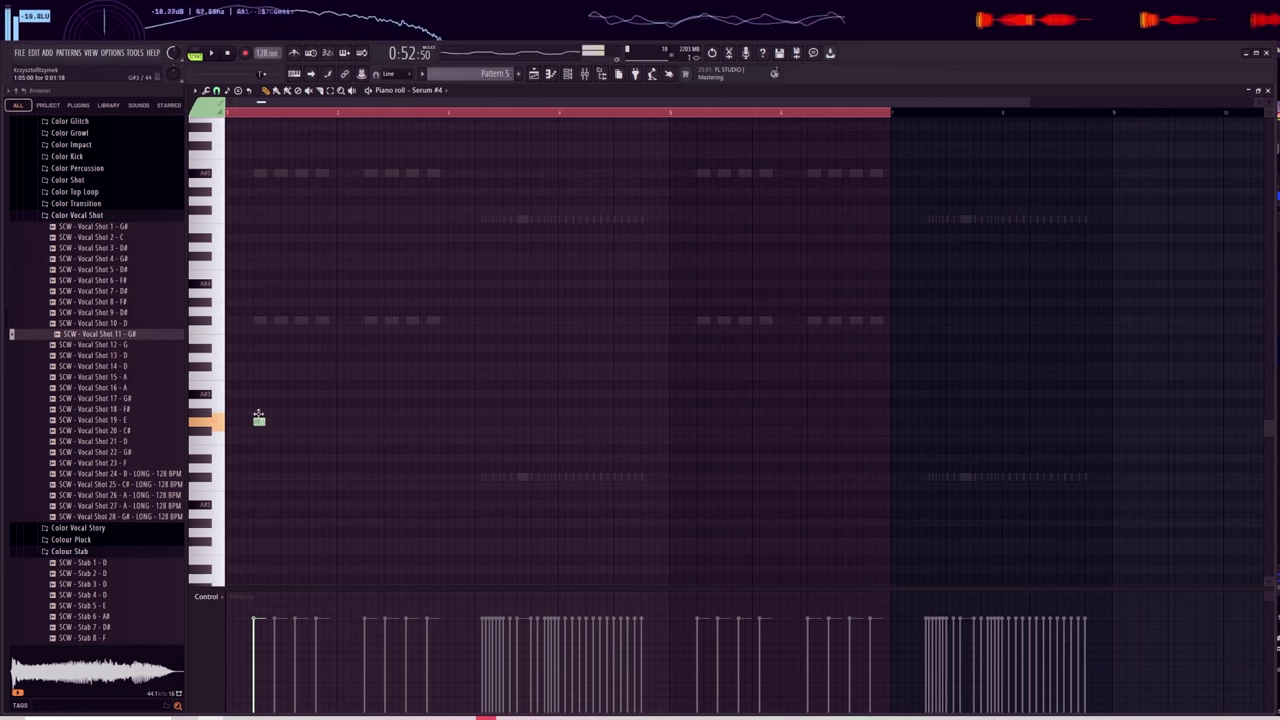
Draw an off-beat rhythm of short F#3 bass notes in bar 1 of Serum #4's piano roll and play it back.
scroll(343, 105, up, 4)
mouse_move(310, 431)
mouse_down()
mouse_move(299, 431)
mouse_move(321, 432)
mouse_up()
key(space)
mouse_move(313, 431)
mouse_down()
mouse_move(343, 431)
mouse_move(328, 431)
mouse_up()
click(367, 431)
click(411, 431)
click(442, 431)
key(space)
key(space)
Duplicate the bar 1 bass notes into bar 2 and play back the pattern.
drag(500, 398, 272, 445)
key(ctrl+b)
key(space)
key(ctrl+d)
key(space)
key(space)
key(space)
Add a very short F#3 note just before beat 4 of bar 1 and duplicate it into bar 2.
click(395, 431)
drag(411, 431, 395, 431)
ctrl+click(394, 431)
key(space)
key(ctrl+b)
key(ctrl+d)
key(space)
key(space)
Raise the second and last bass notes of bars 1 and 2 an octave to F#4 and play back the result.
drag(326, 431, 326, 320)
click(447, 431)
key(ctrl+d)
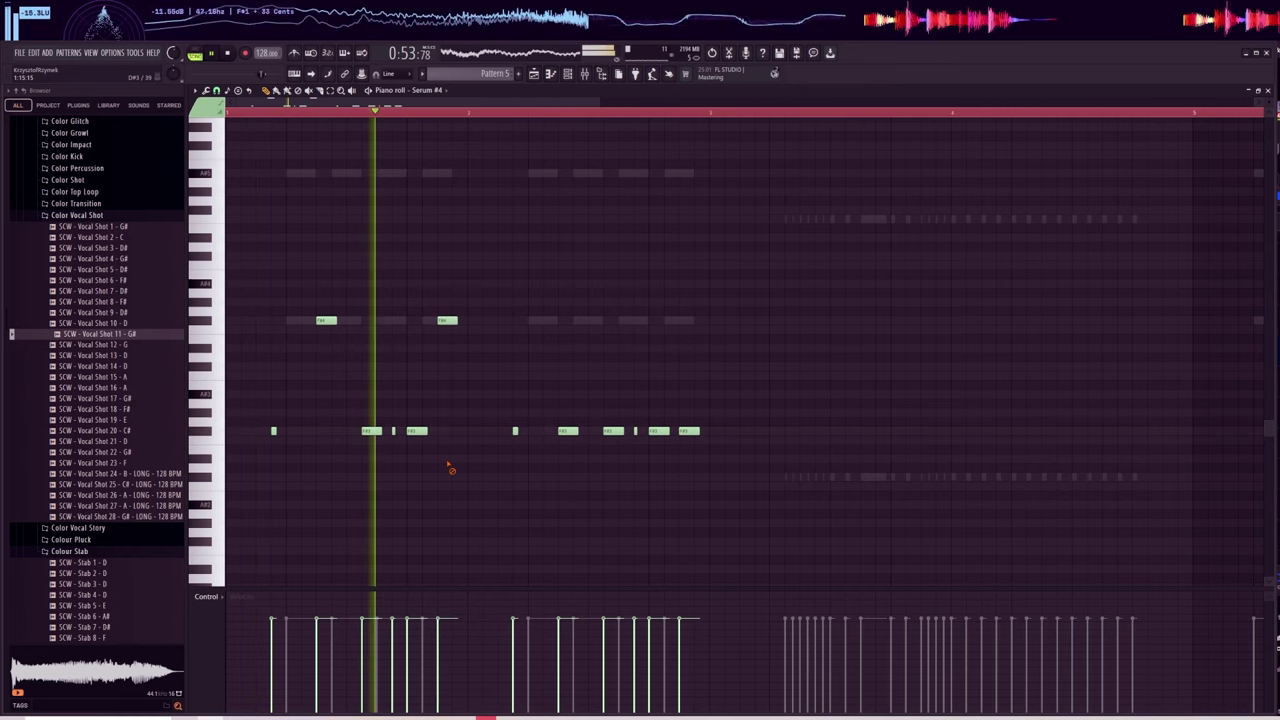
key(space)
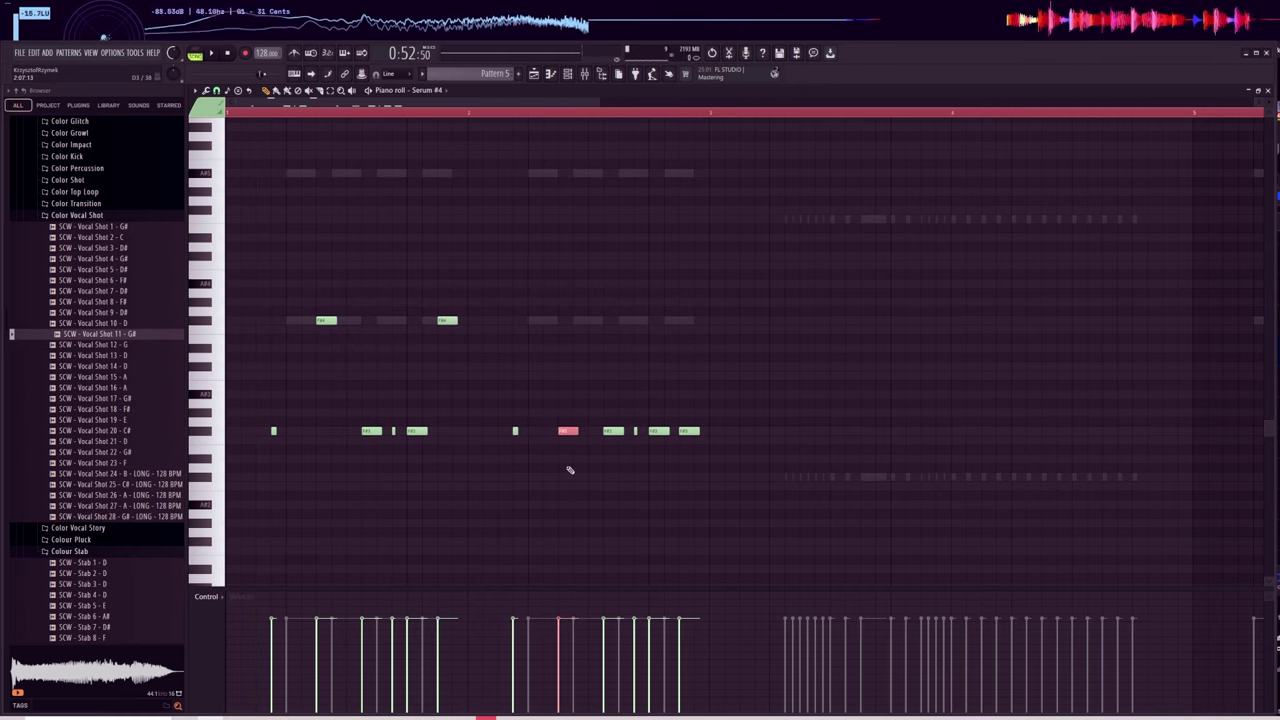
click(511, 117)
key(space)
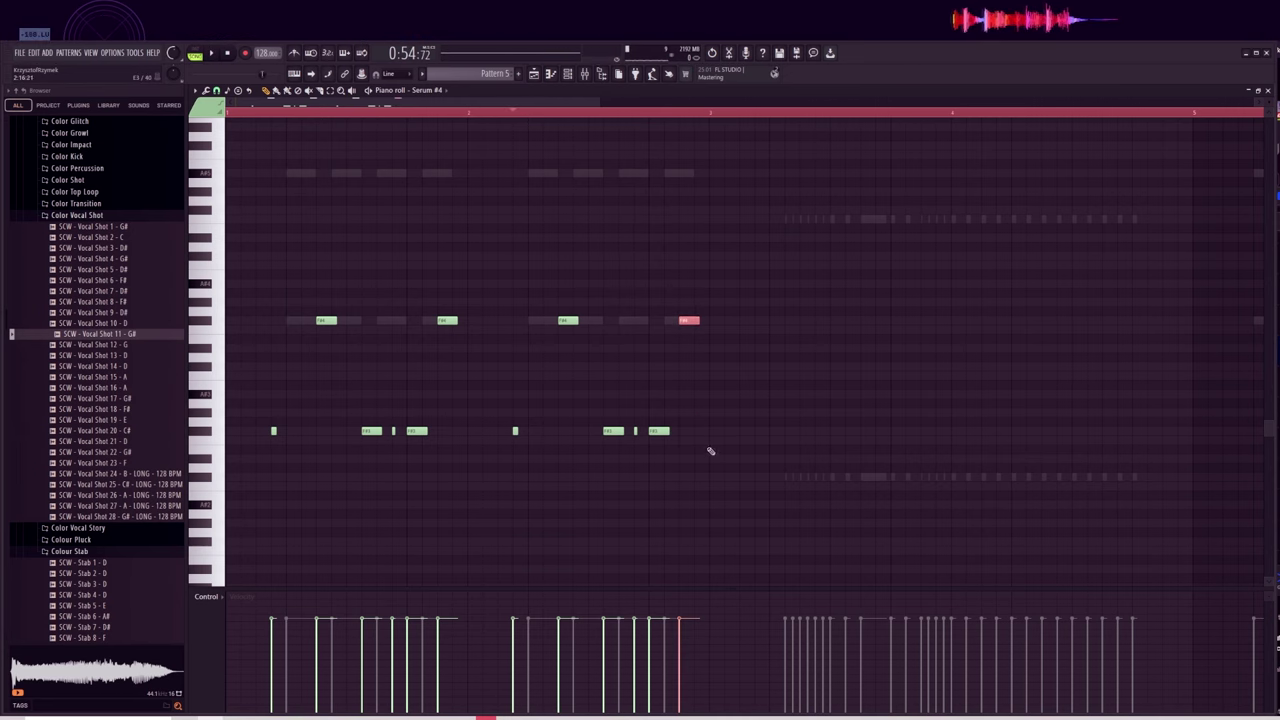
Clear the playlist's time selection and add another Serum channel to Pattern 5 with the Colour House preset SCW - Reese Liquid.
click(534, 74)
scroll(708, 118, down, 4)
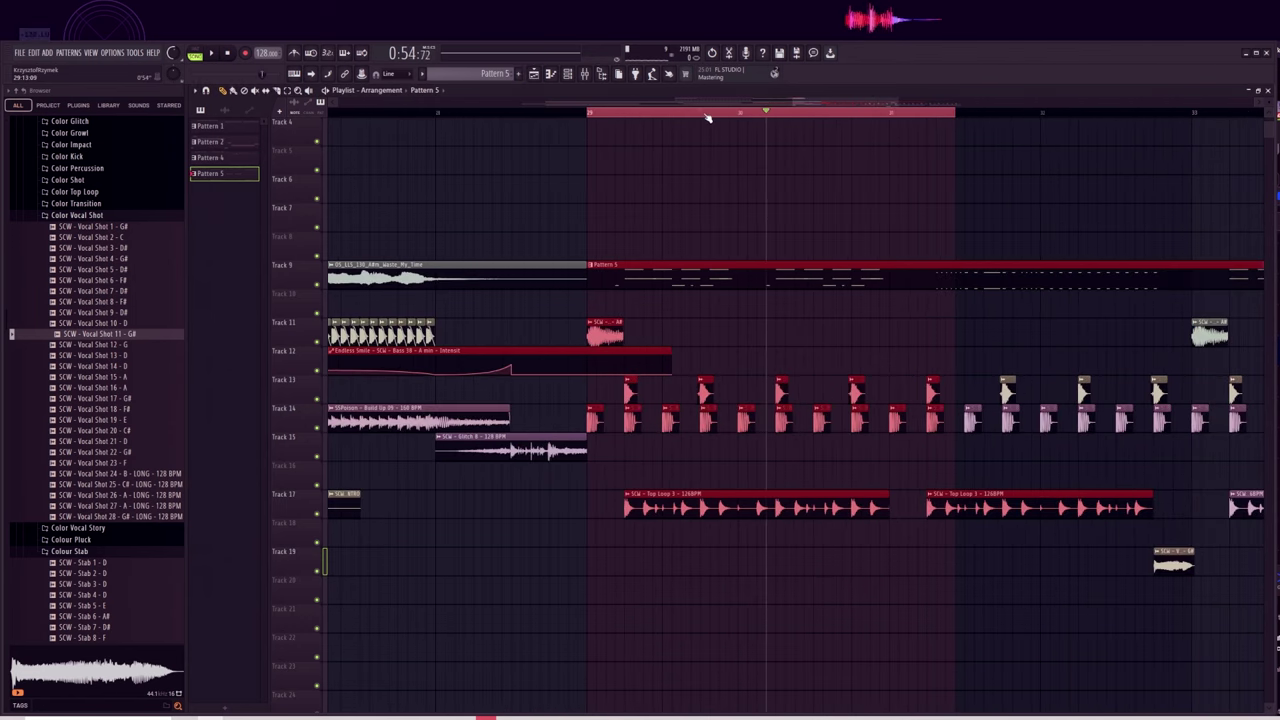
double_click(708, 118)
scroll(706, 117, down, 3)
double_click(810, 275)
click(399, 374)
click(400, 540)
click(580, 210)
mouse_move(631, 246)
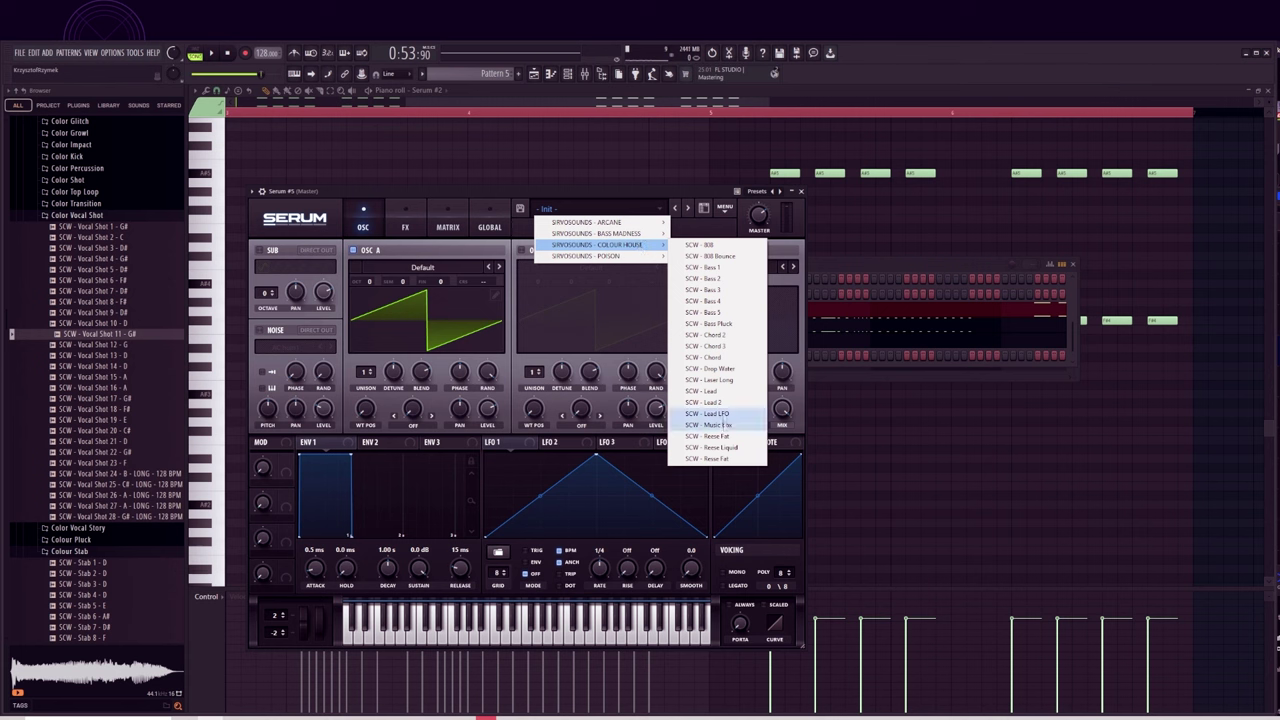
click(733, 448)
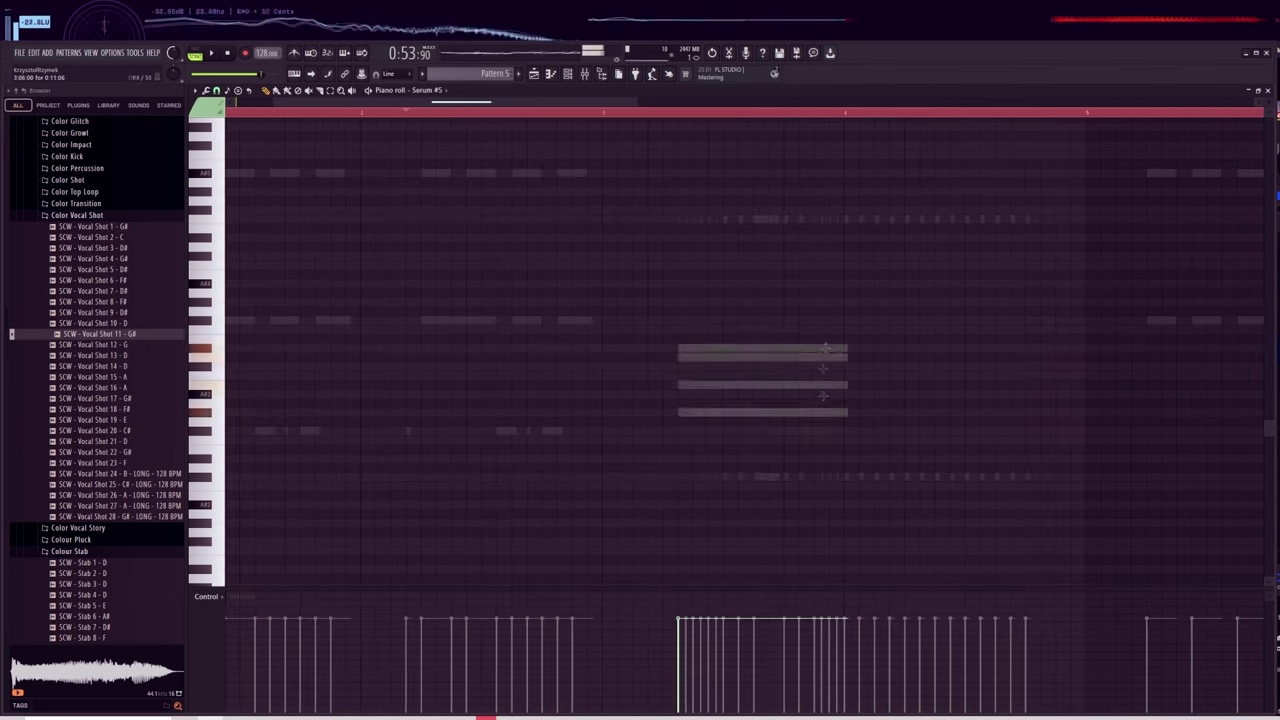
Draw a held C#4 note across bars 3 and 4 in Serum #5, with C#5 accents late in each bar and a closing C#6.
drag(846, 366, 1026, 366)
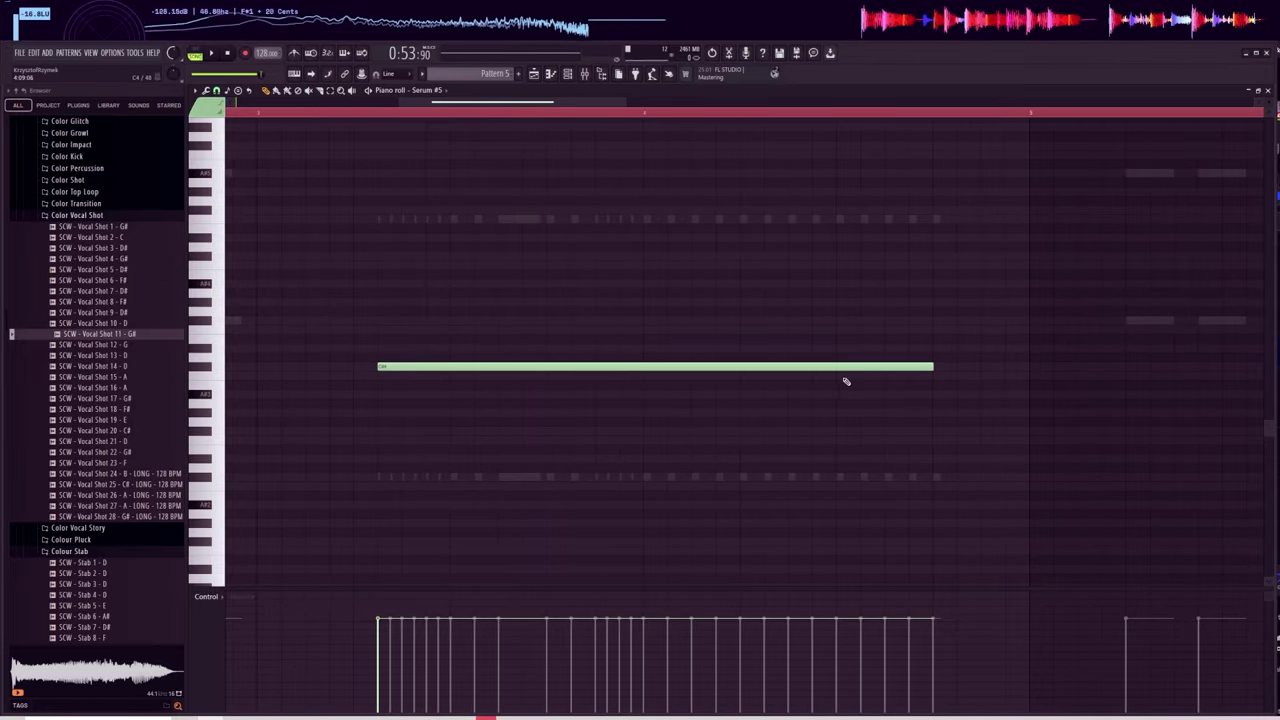
drag(673, 349, 650, 347)
right_click(660, 349)
drag(553, 310, 555, 219)
drag(1101, 219, 644, 256)
click(597, 256)
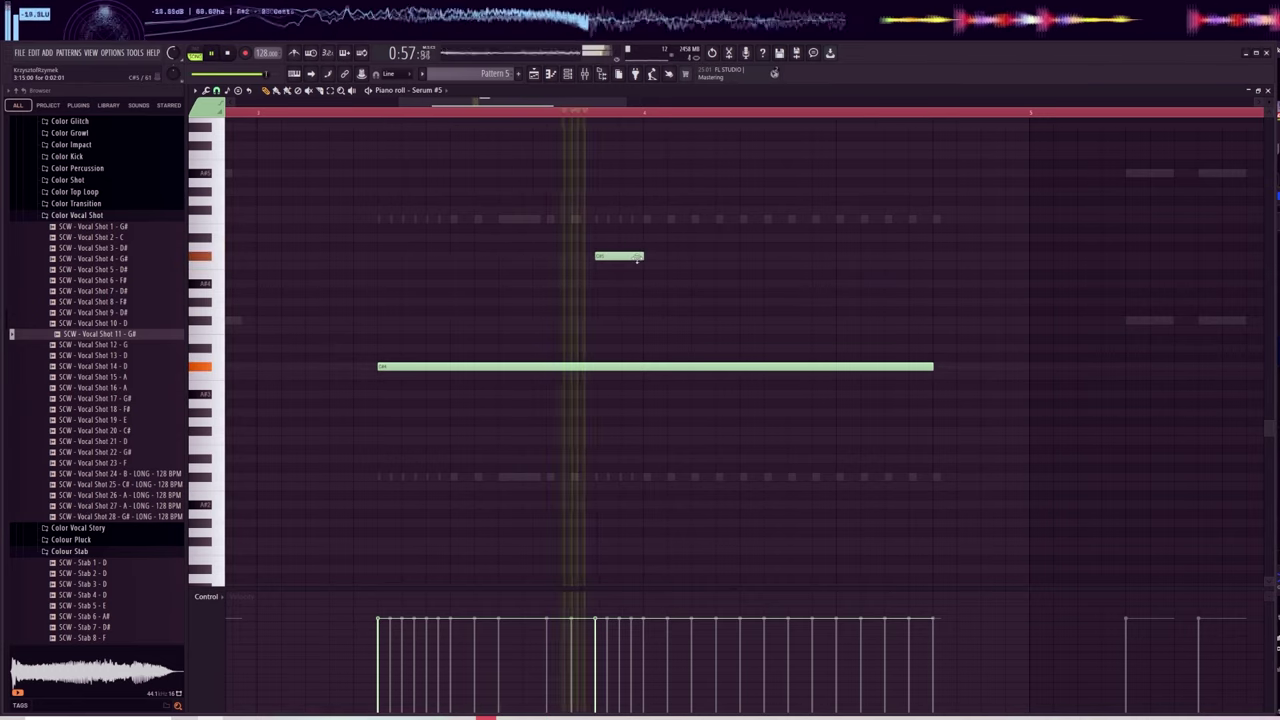
key(space)
drag(908, 173, 934, 147)
key(space)
Add a sixth Serum channel and load the SCW - 808 preset from SIRVOSOUNDS - COLOUR HOUSE into it.
key(F6)
click(404, 377)
click(390, 470)
click(728, 268)
click(438, 357)
click(438, 357)
click(615, 223)
mouse_move(628, 260)
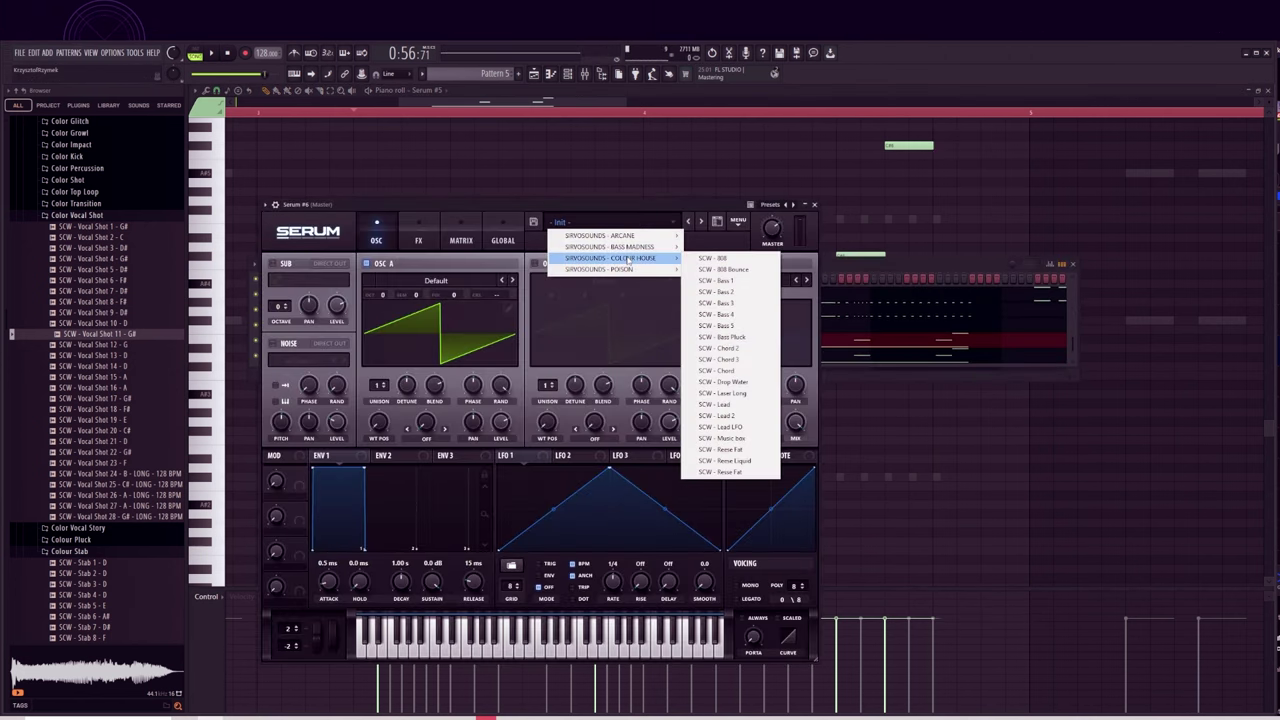
click(711, 259)
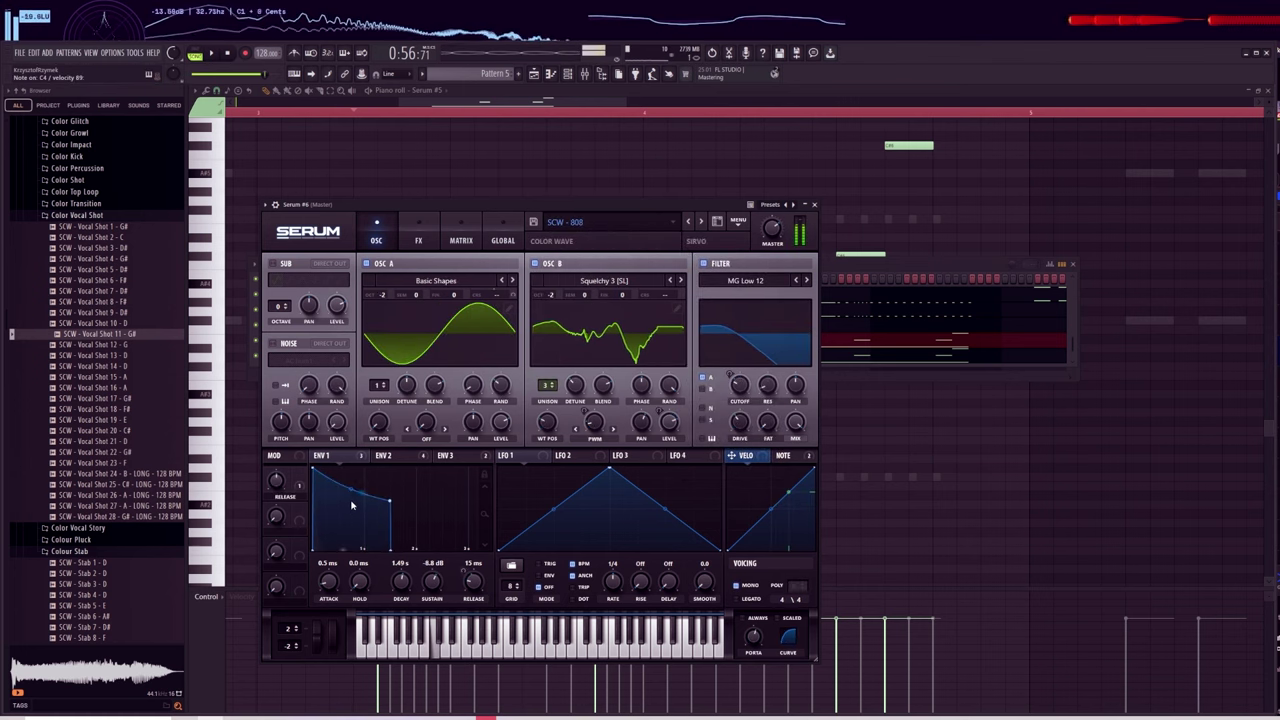
Enable Legato in Serum #6 and play back the pattern with the 808 layer.
click(862, 268)
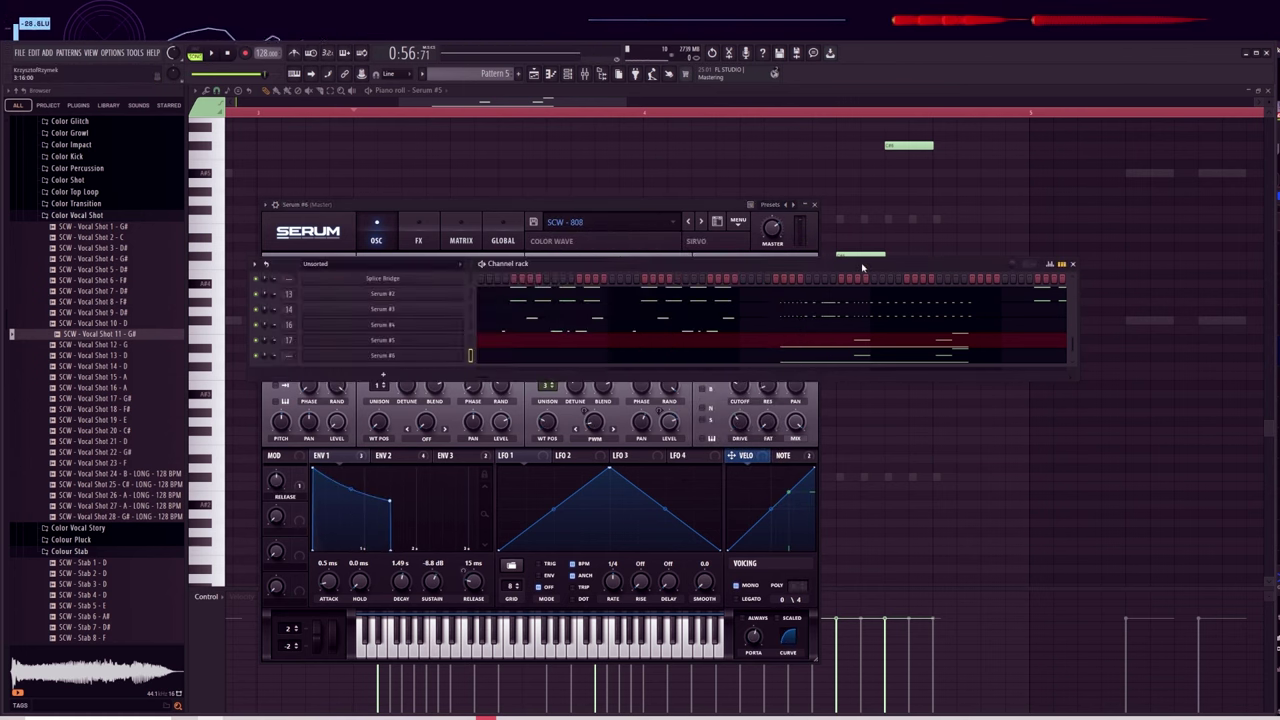
click(735, 604)
click(879, 270)
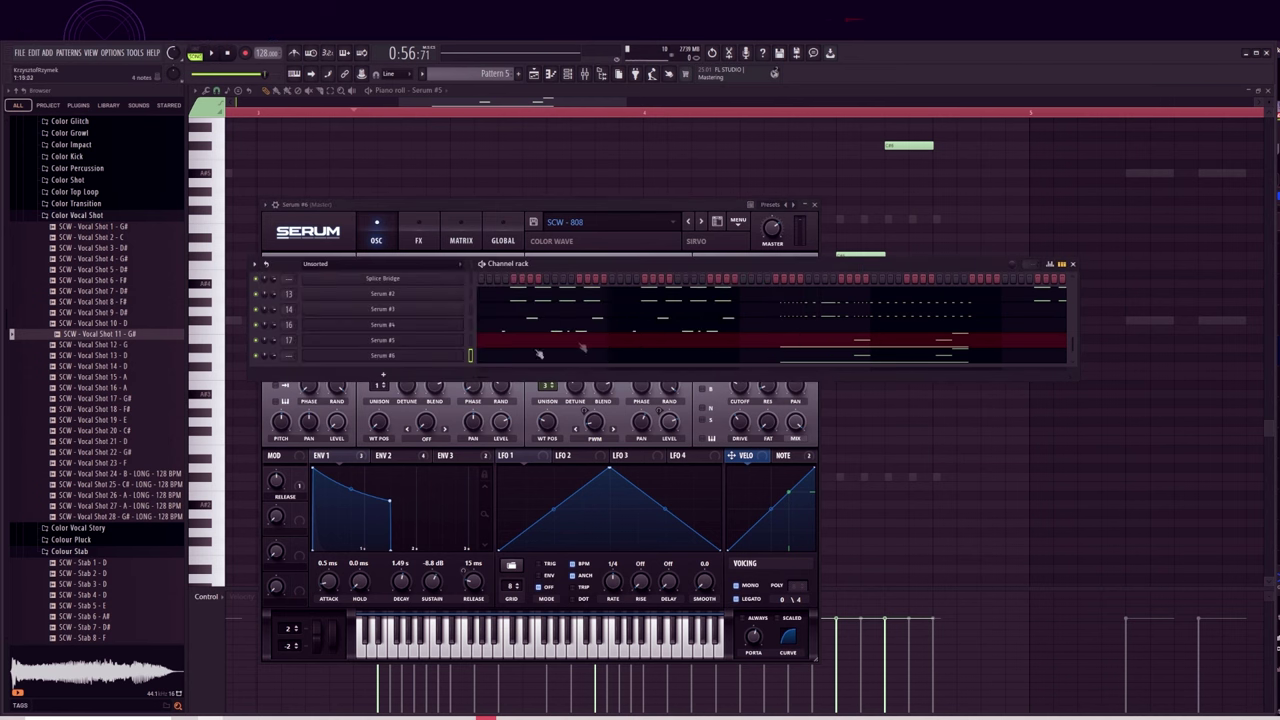
key(space)
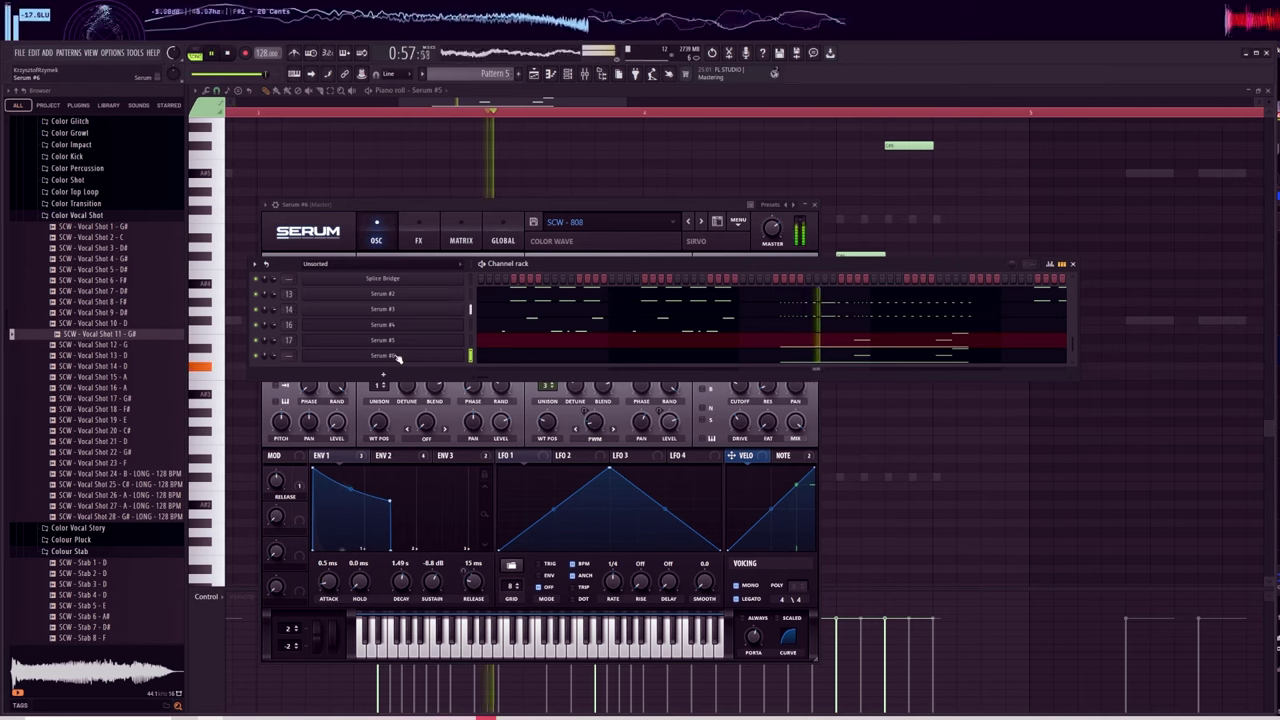
key(space)
Route Serum #6 to mixer track 18 and insert Kickstart 2 in effect slot 5 of that track.
click(398, 358)
click(398, 358)
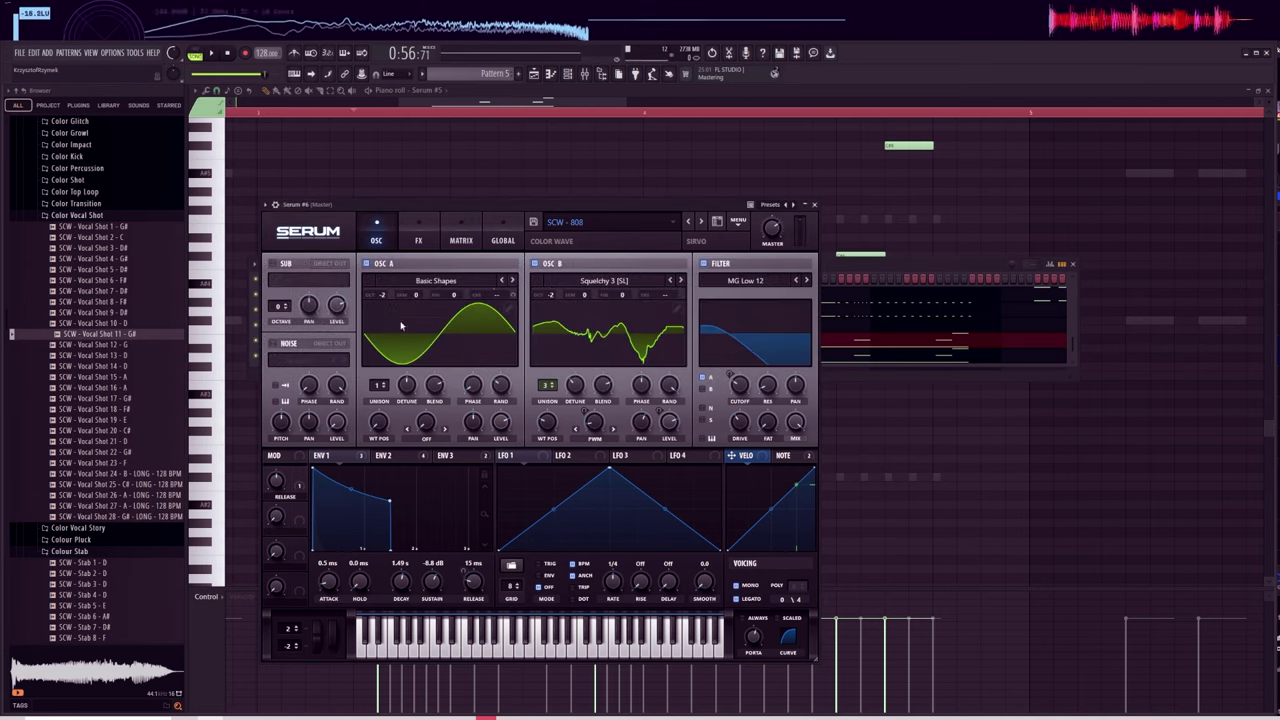
click(267, 205)
click(418, 239)
key(F8)
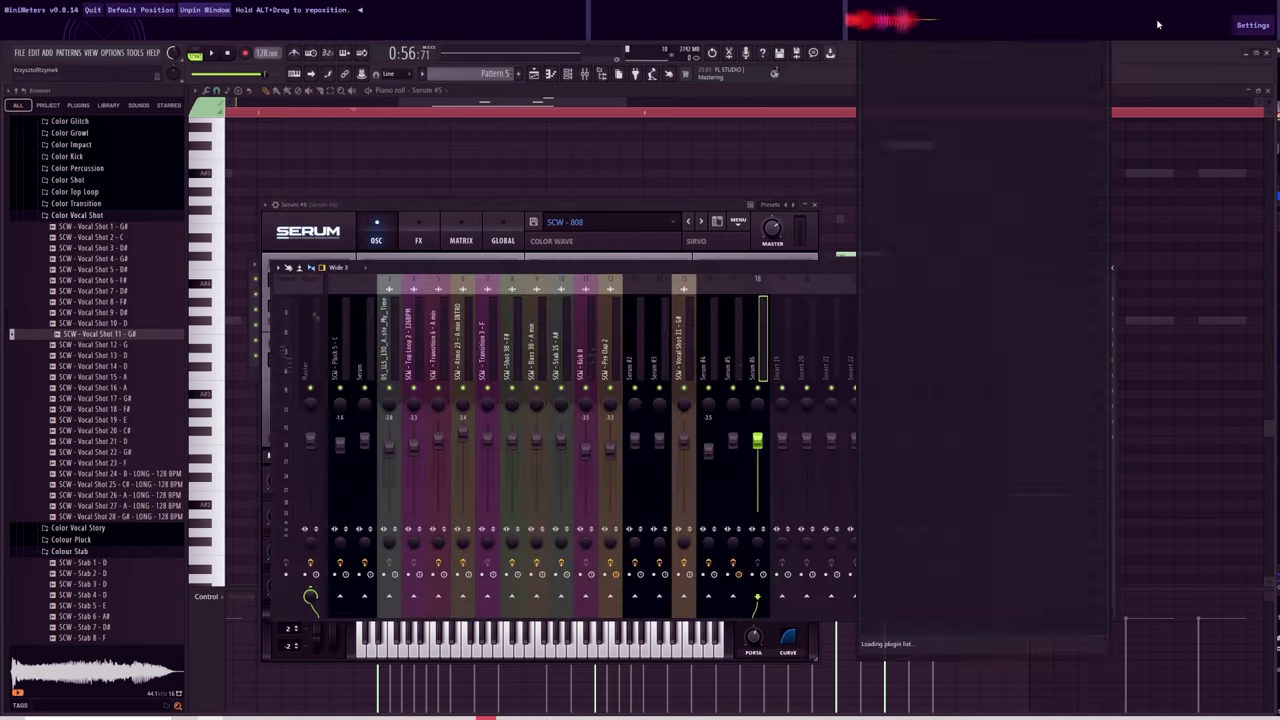
text(kick)
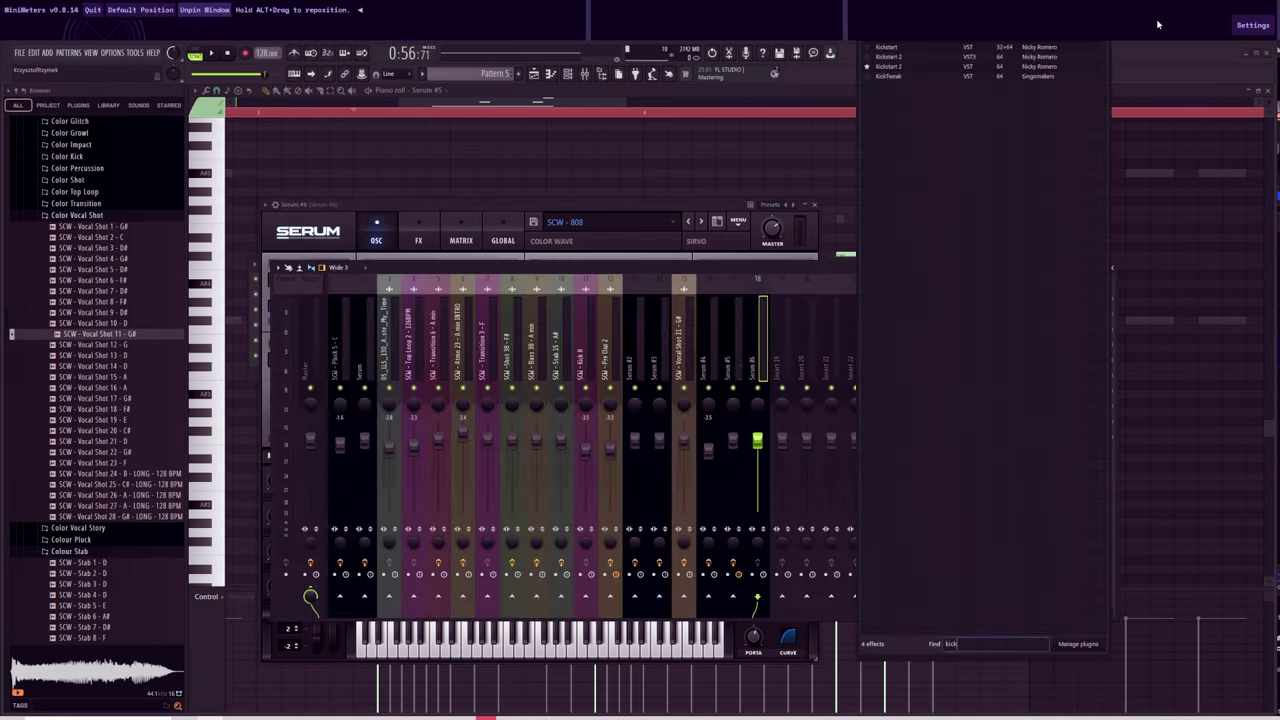
key(Return)
Insert Kickstart 2 in effect slot 7 of the Serum #5 mixer track.
click(743, 359)
click(1025, 391)
click(1245, 291)
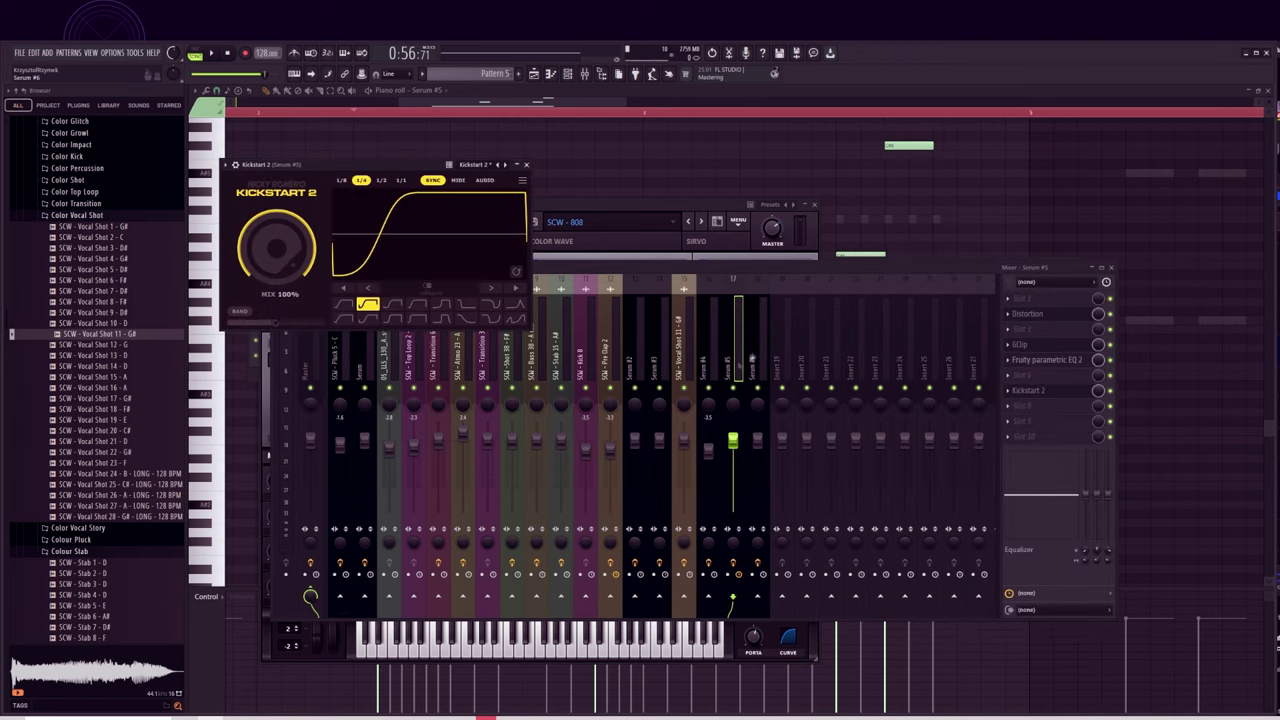
Insert Fruity Parametric EQ 2 with the 20Hz + 18kHz cut preset on the Serum #6 track and lower the band 7 high cut.
click(757, 360)
click(1025, 329)
click(1165, 640)
click(518, 139)
key(space)
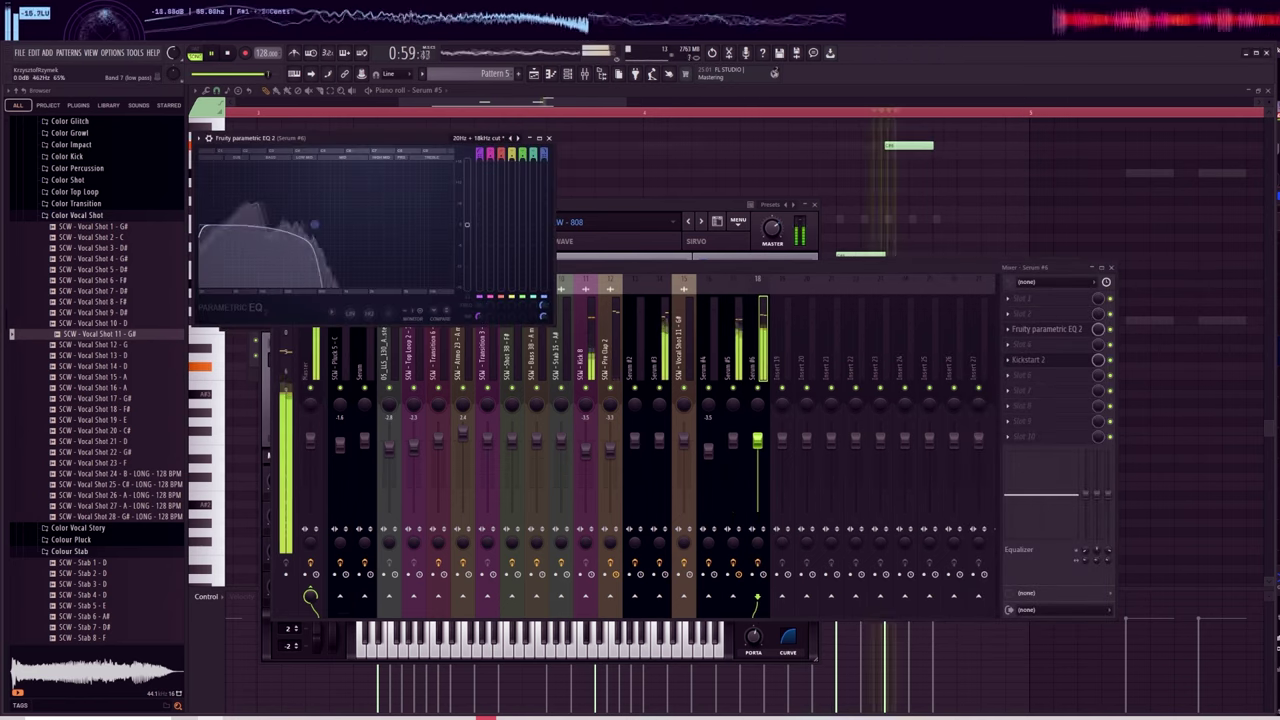
key(space)
Place the Serum #3 pitch bend automation clip in bar 31 on track 10 and shape its opening as a rising curve.
click(733, 360)
key(F5)
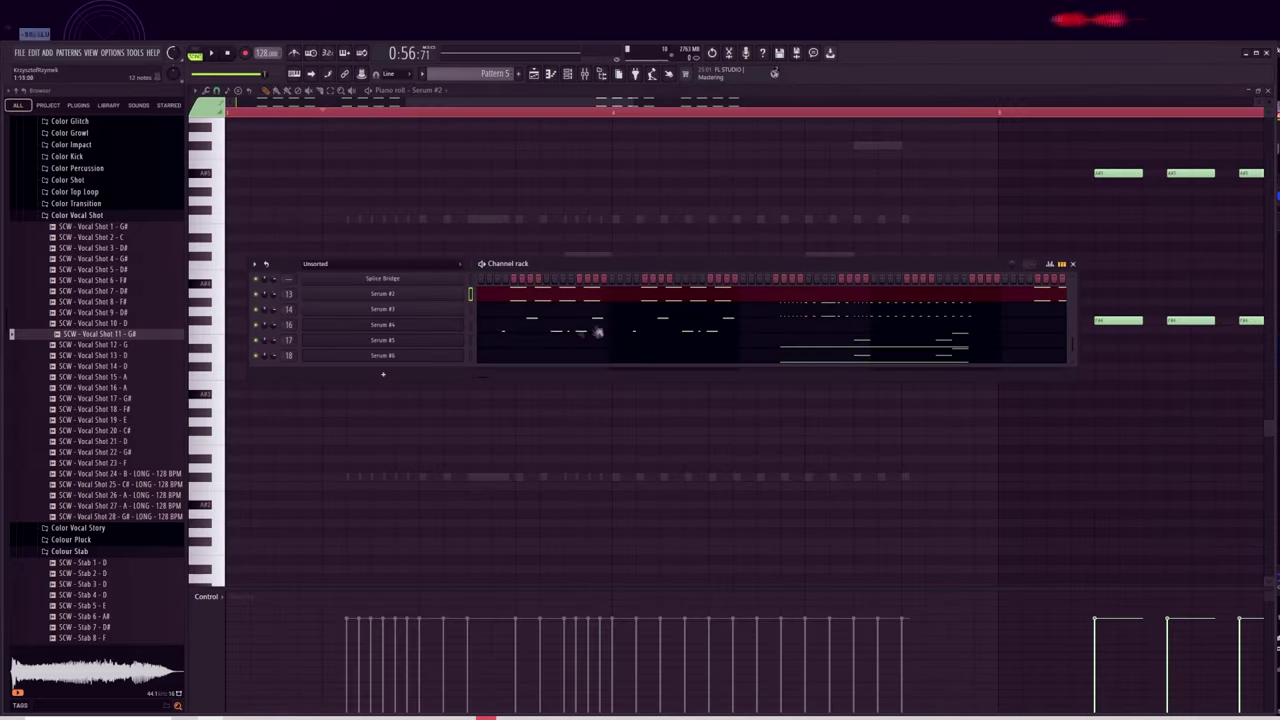
click(369, 88)
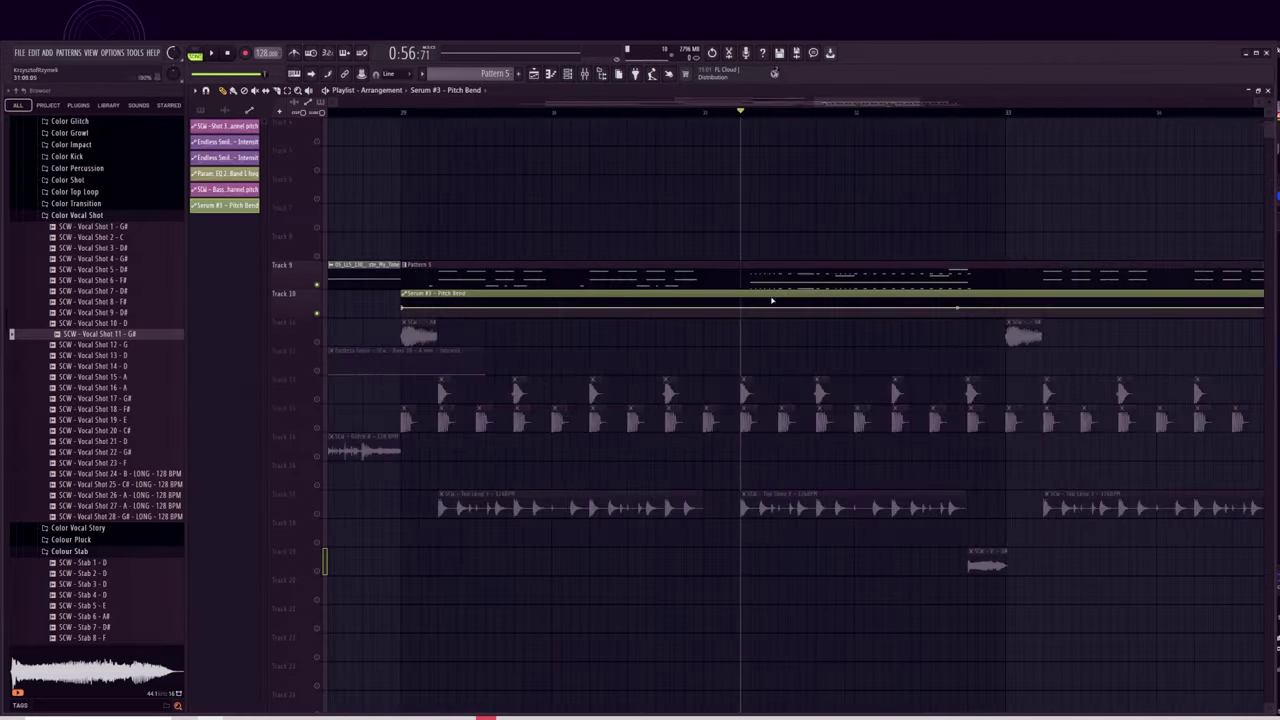
drag(771, 300, 1131, 302)
click(847, 488)
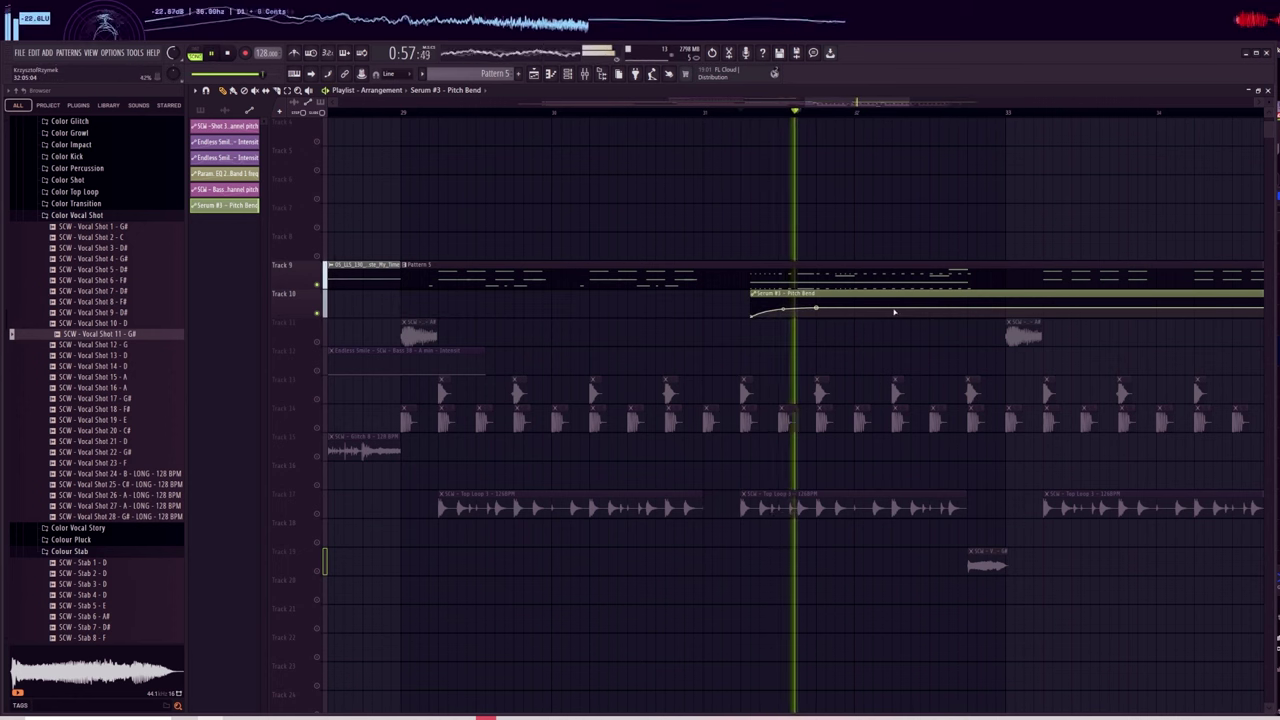
key(space)
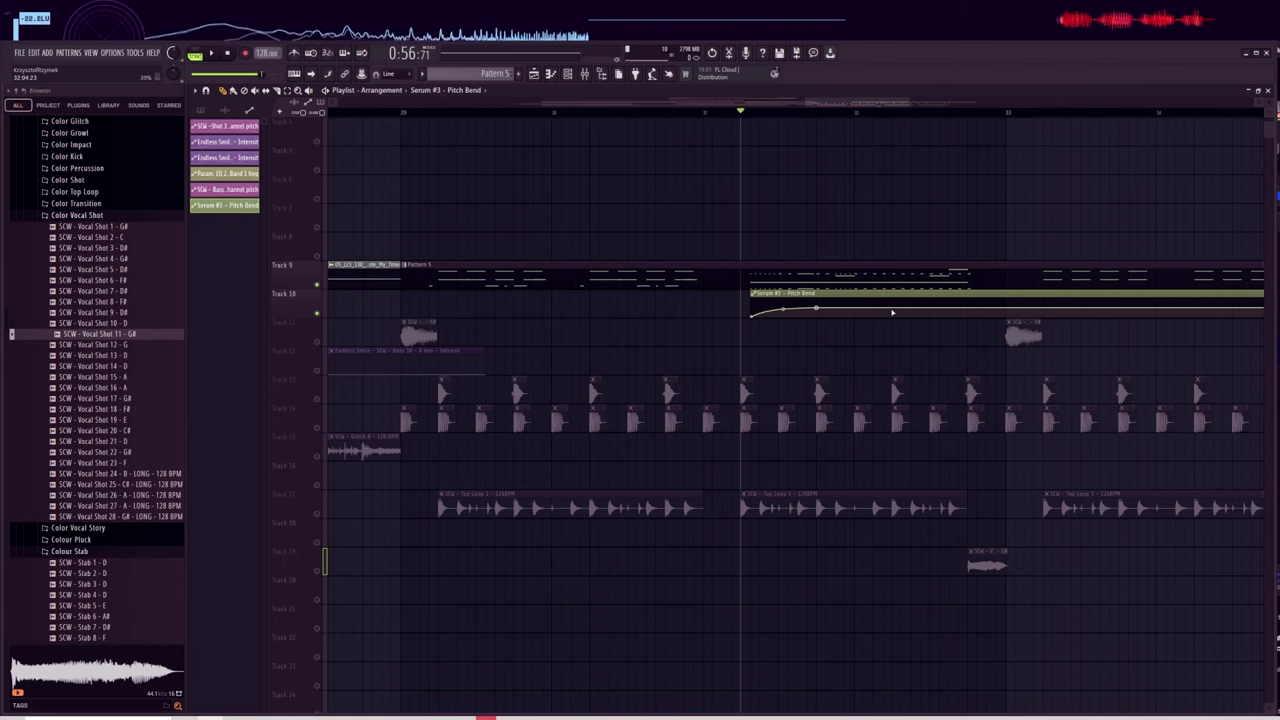
key(space)
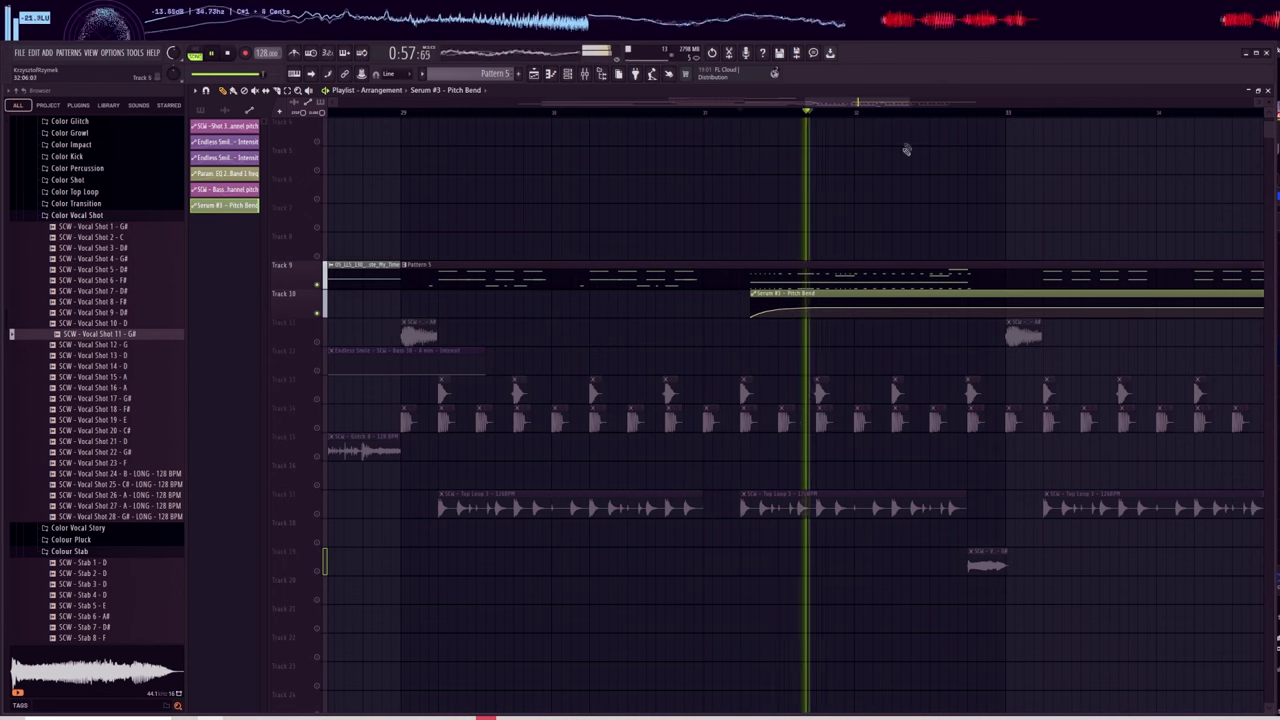
Trim the Serum #3 pitch bend automation clip so it ends late in bar 32.
scroll(908, 117, down, 2)
scroll(908, 118, down, 1)
key(space)
scroll(908, 116, down, 3)
scroll(955, 115, up, 3)
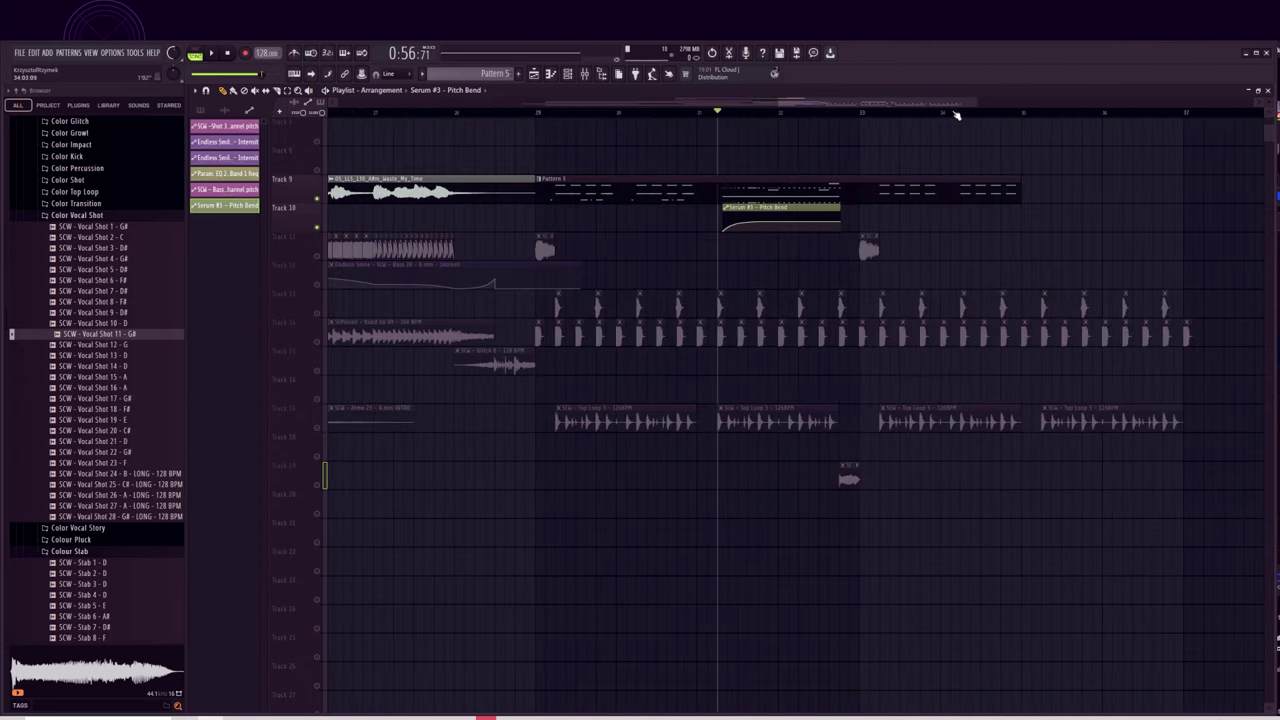
Show all channels in an enlarged channel rack and set Serum #6's pitch bend range to 5 and -5.
click(568, 75)
scroll(431, 288, up, 4)
drag(557, 380, 557, 603)
scroll(450, 540, up, 2)
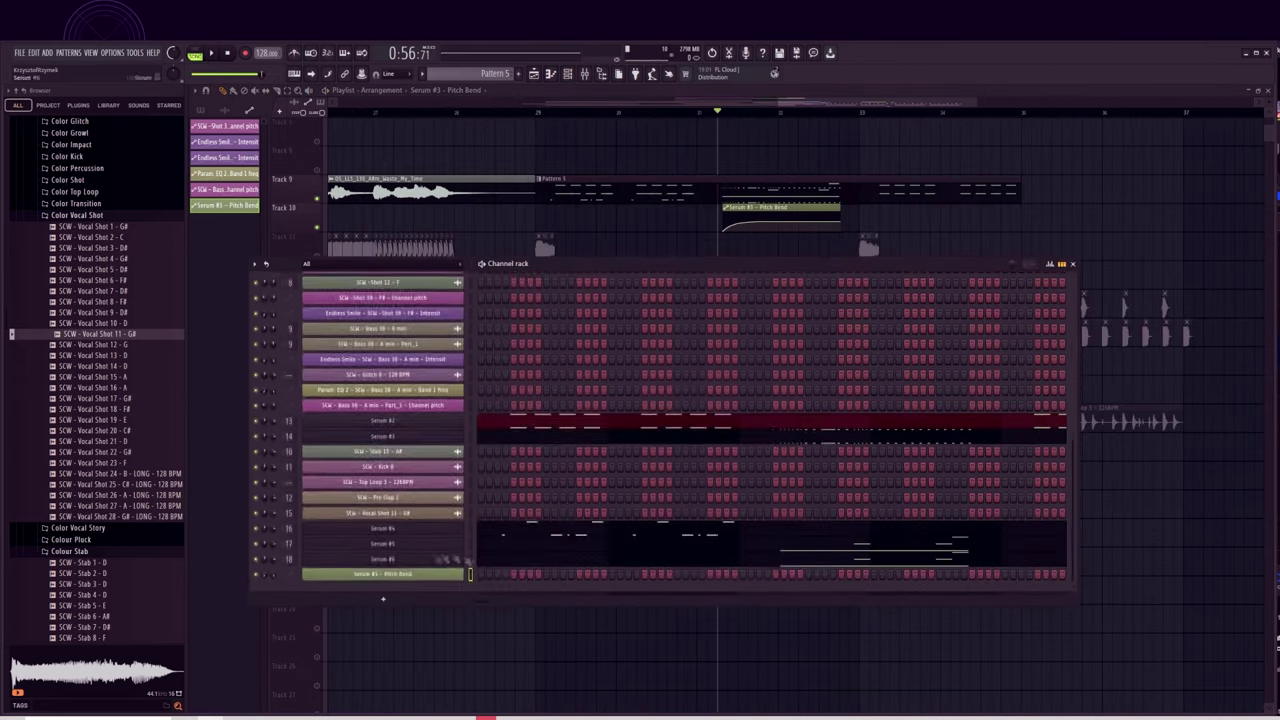
click(440, 557)
click(296, 627)
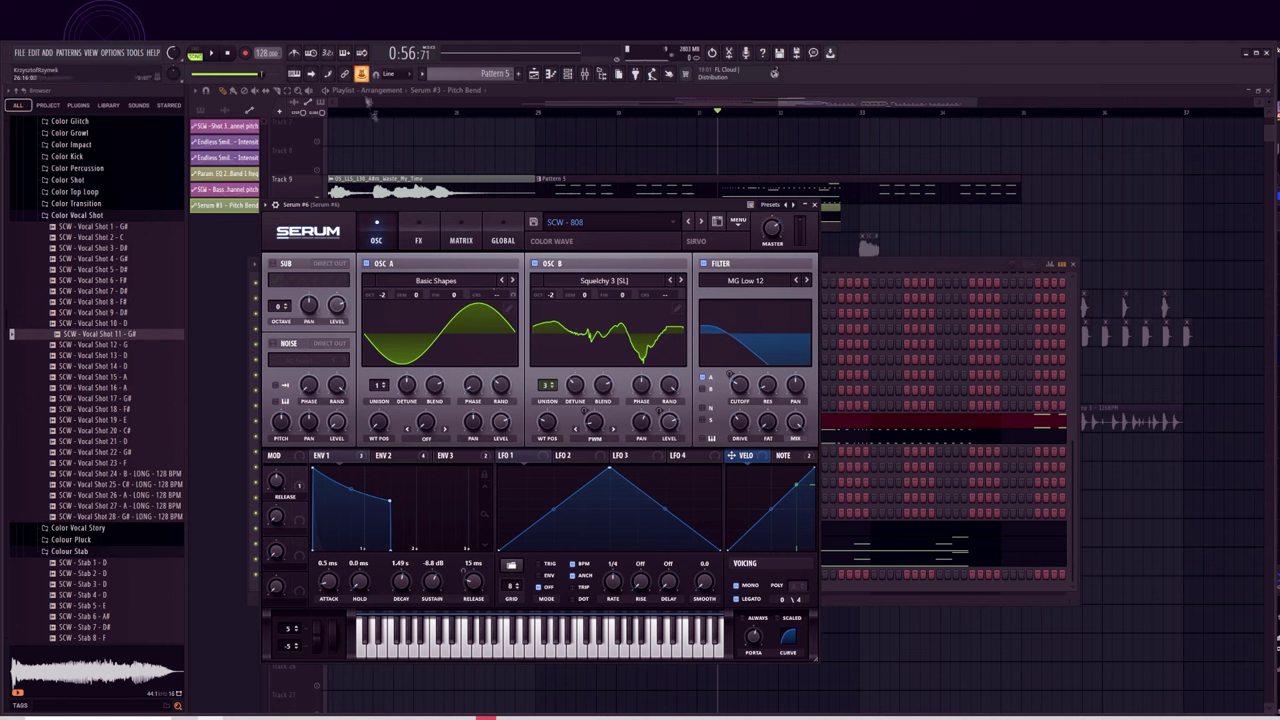
Link Serum #6's pitch bend to the existing Serum #3 pitch bend automation clip as internal controller.
right_click(362, 74)
click(400, 180)
click(867, 348)
click(867, 426)
click(934, 463)
click(940, 464)
Set Serum #5's pitch bend range to 5 and -5 and link its pitch bend to the Serum #3 automation clip.
click(453, 533)
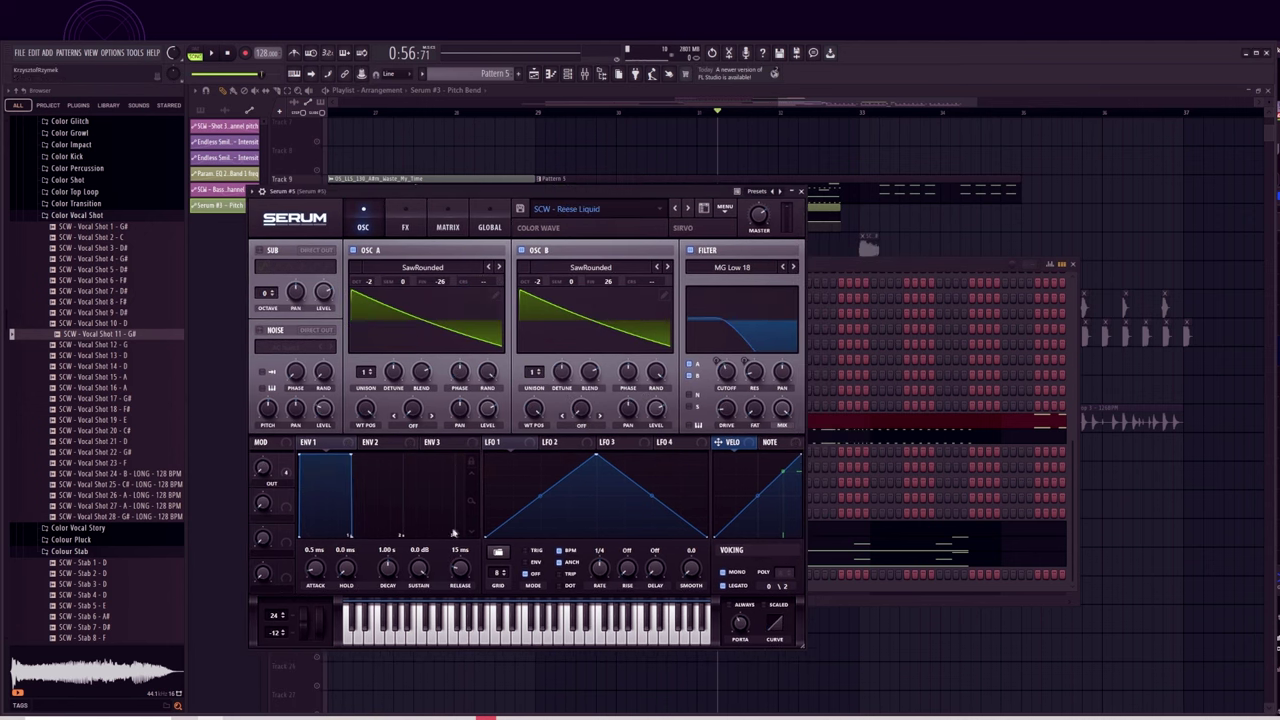
key(ctrl+j)
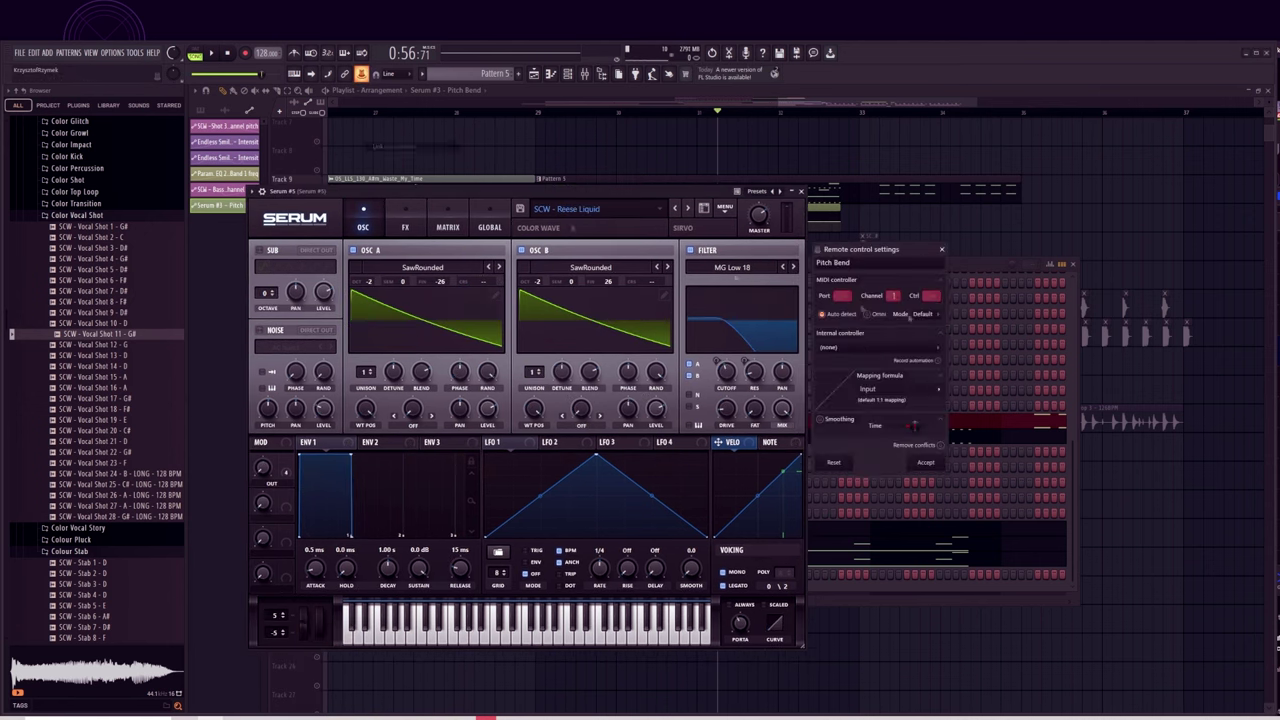
click(866, 427)
click(926, 462)
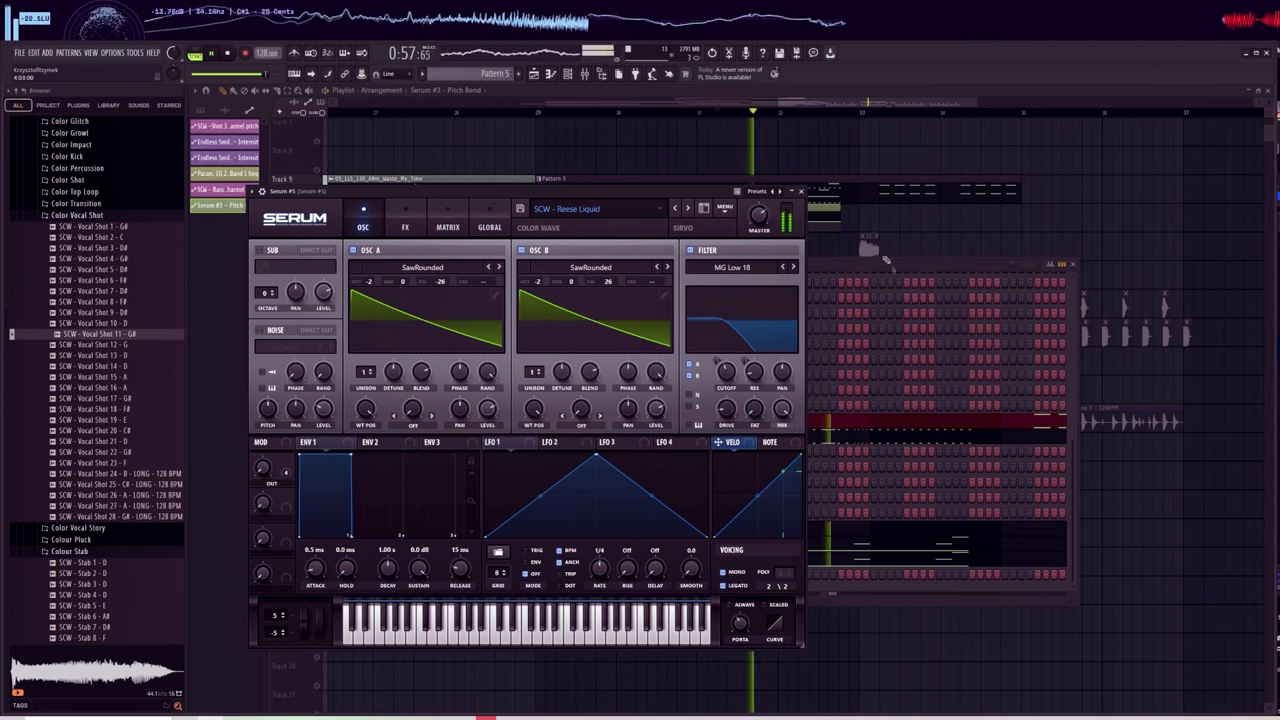
Play back the layered basses, lower the Serum #5 fader slightly, and solo the Serum #3 mixer track.
click(569, 74)
key(space)
click(585, 74)
key(space)
key(space)
key(space)
right_click(661, 388)
key(space)
click(662, 355)
key(space)
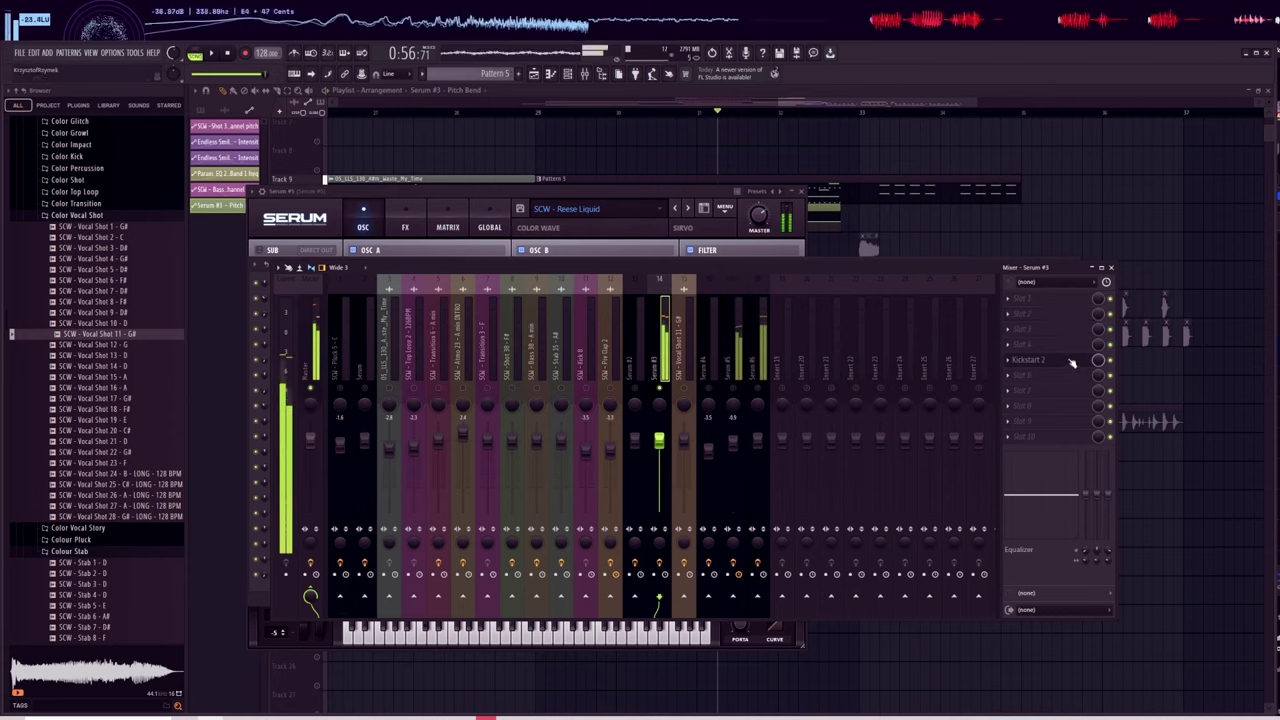
Insert GClip and Fruity Parametric EQ 2 on the Serum #3 track and move the EQ's low and high cuts inward.
click(1073, 325)
click(1236, 155)
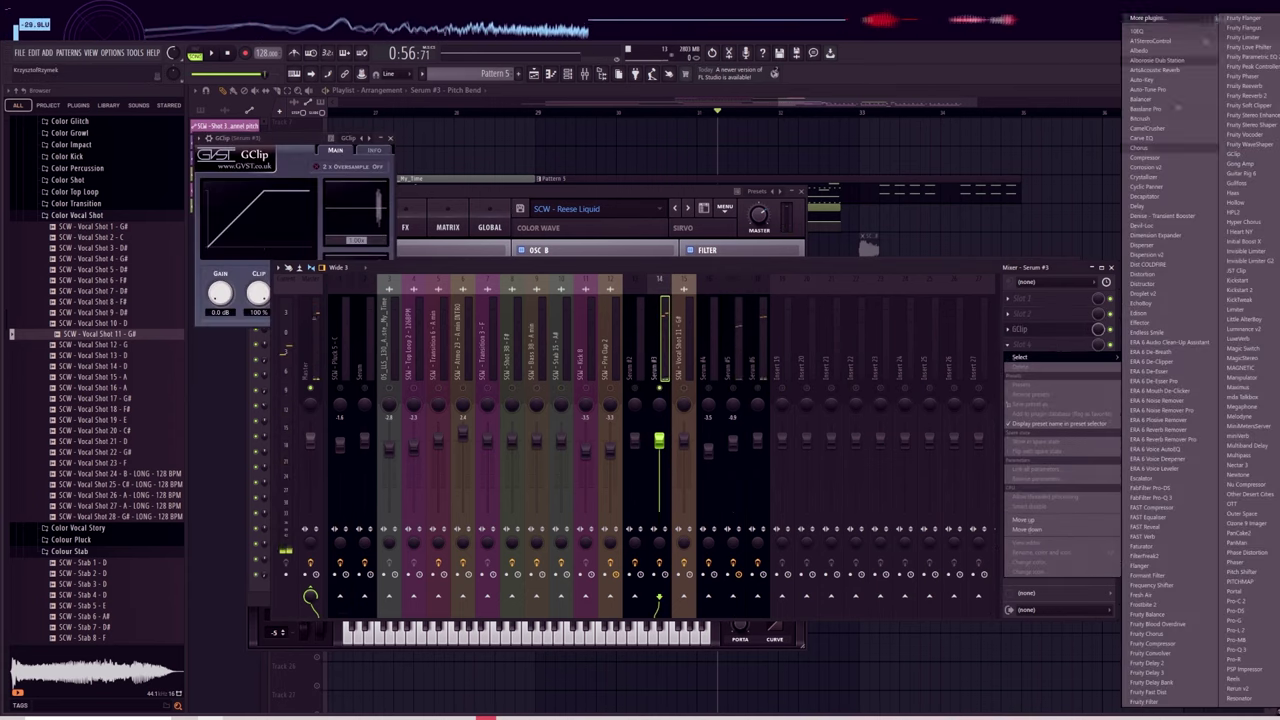
click(531, 152)
key(space)
drag(214, 238, 290, 238)
key(space)
key(space)
drag(467, 238, 325, 238)
drag(557, 320, 557, 305)
Automate Serum #3's EQ band 7 frequency on track 8 across bars 31 and 32, with dips at the start and midway.
key(space)
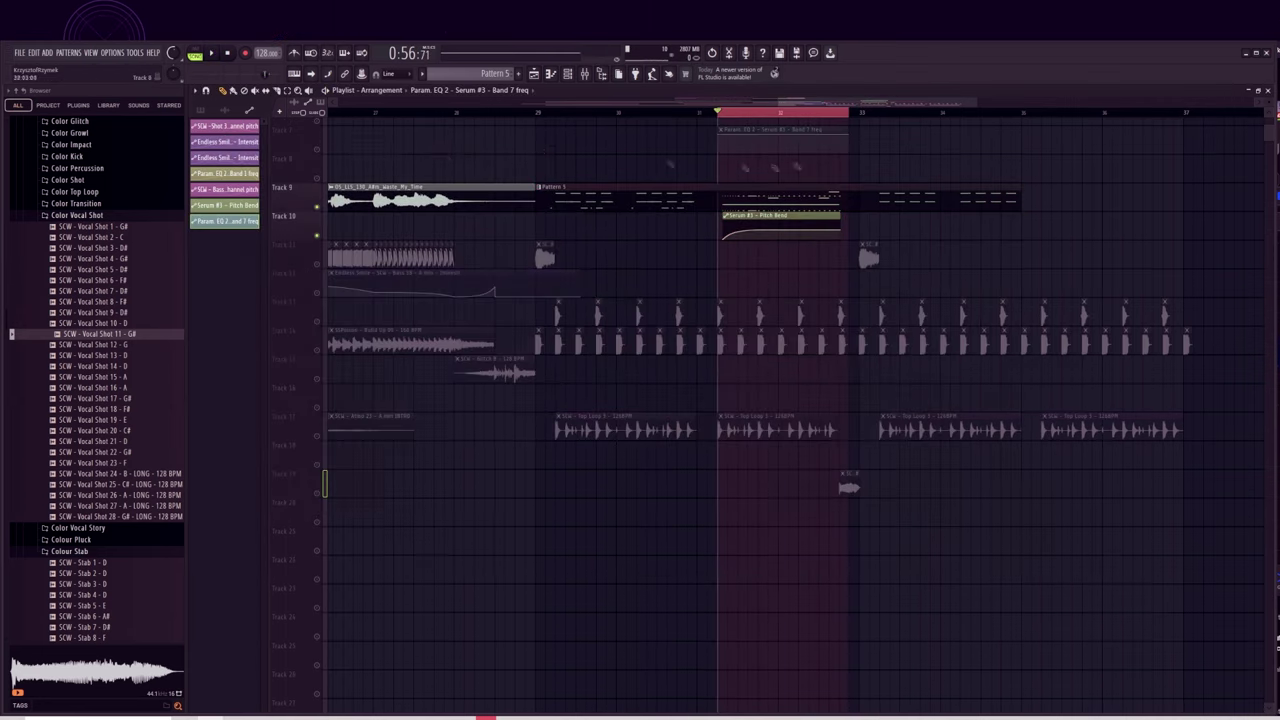
scroll(694, 143, up, 2)
drag(794, 168, 796, 150)
key(space)
key(space)
right_click(820, 164)
right_click(828, 176)
key(space)
drag(870, 169, 870, 158)
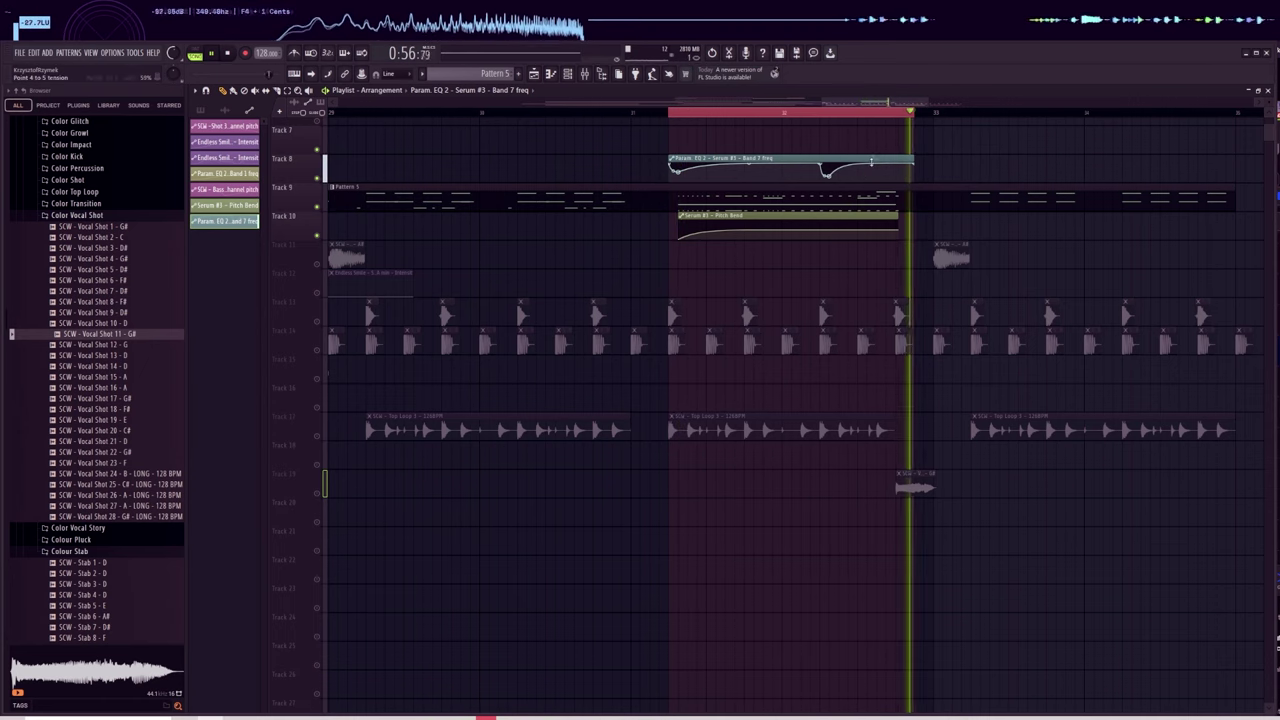
Set the Serum #3 track's GClip gain to 4.5 dB and lower its clip level.
click(584, 73)
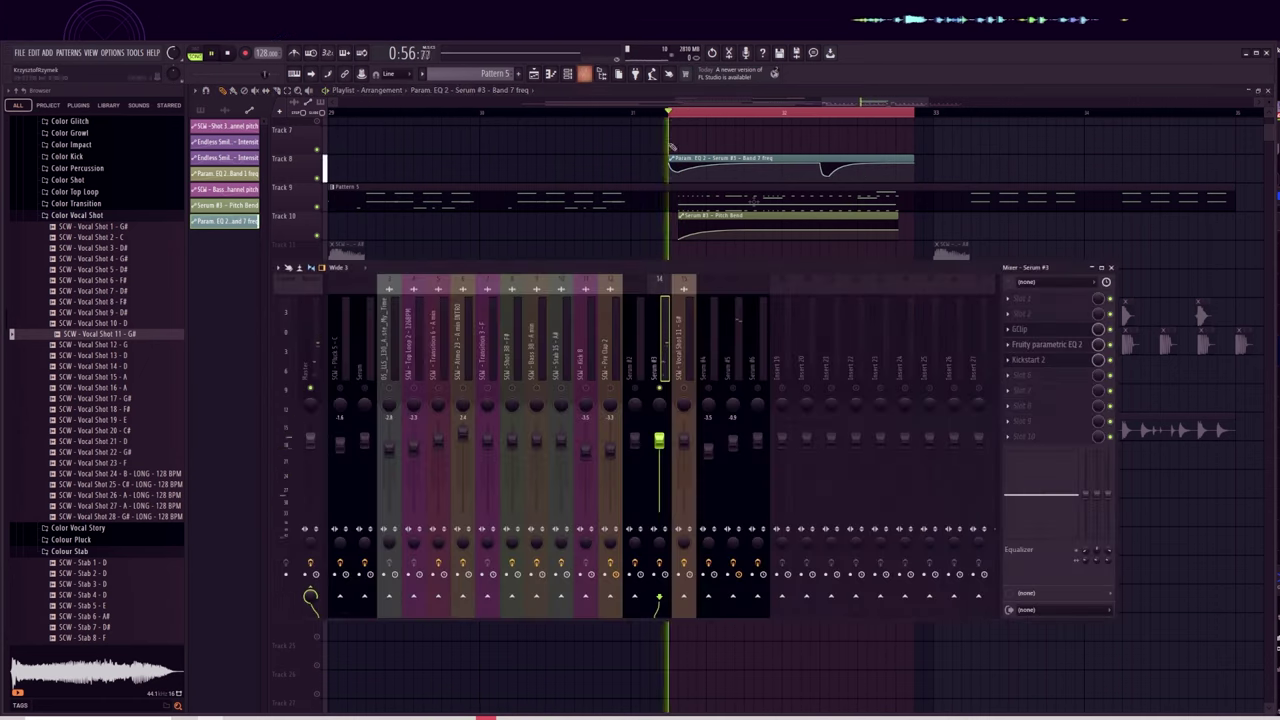
scroll(1045, 366, down, 4)
click(1048, 331)
key(space)
drag(262, 294, 262, 314)
key(space)
Insert Endless Smile in slot 4 of the Serum #3 track with the "fist in the air" preset and create an automation clip for Intensity.
click(1009, 345)
mouse_move(1040, 357)
click(1160, 332)
right_click(361, 75)
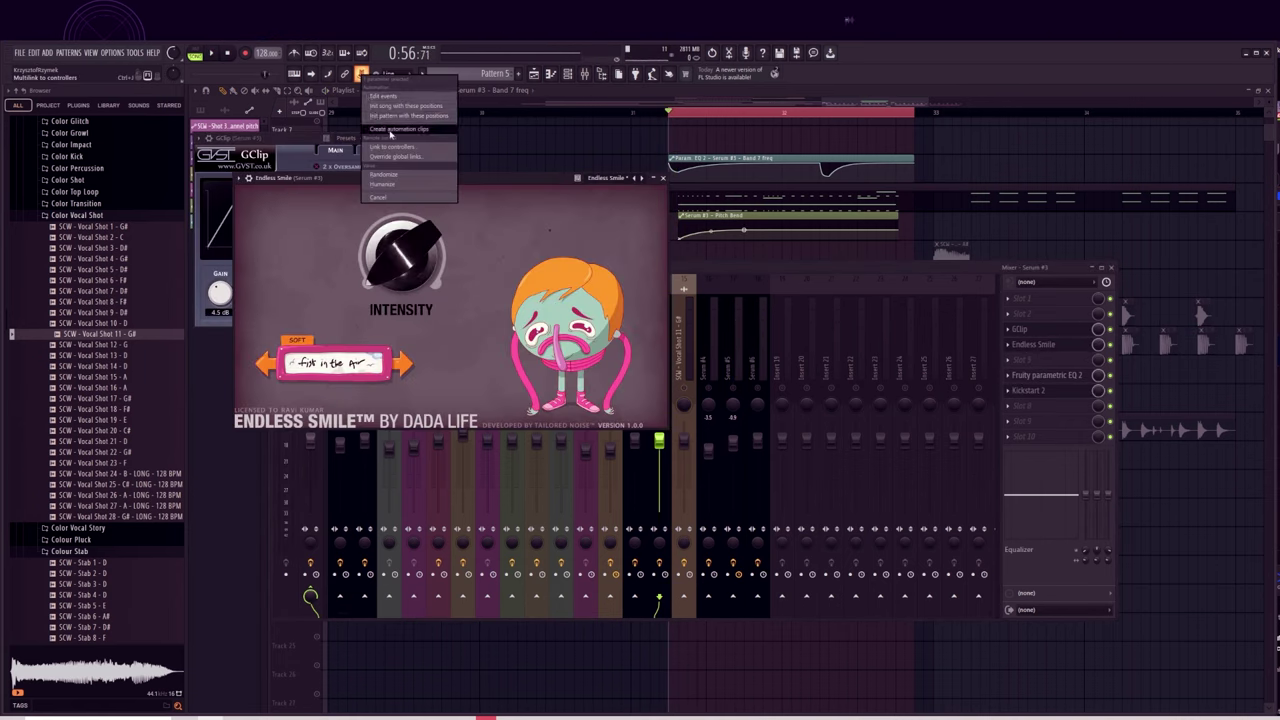
click(400, 129)
Shape the Endless Smile intensity clip on track 7 into four rising bumps across bars 31 and 32, and clear the time selection.
scroll(735, 141, up, 1)
scroll(744, 143, up, 3)
drag(728, 142, 746, 153)
right_click(757, 144)
right_click(795, 148)
key(space)
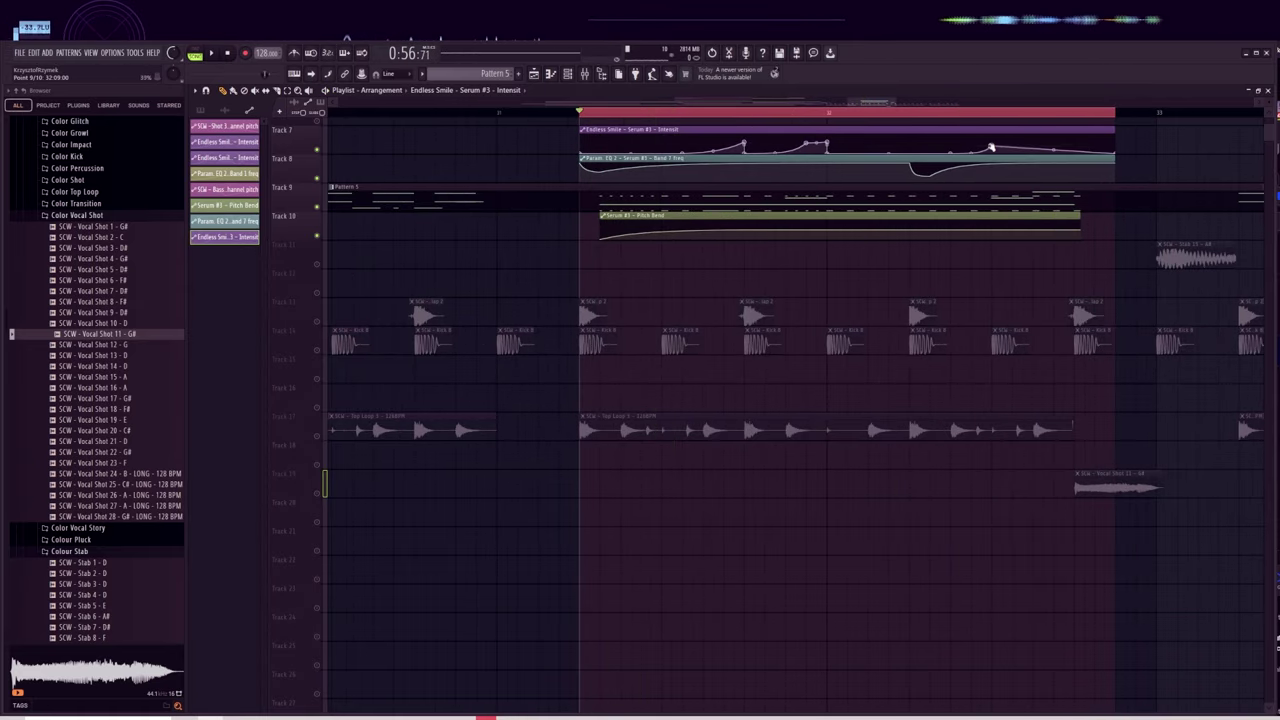
key(space)
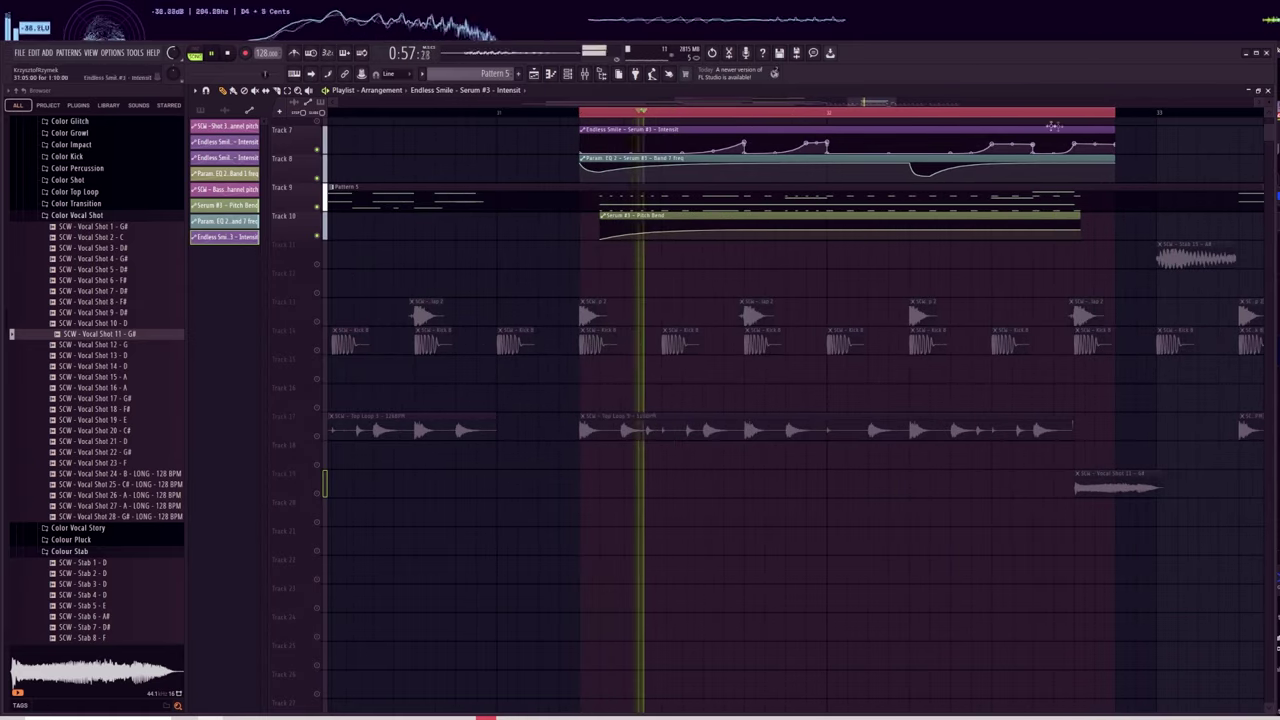
key(space)
scroll(960, 115, down, 3)
click(960, 115)
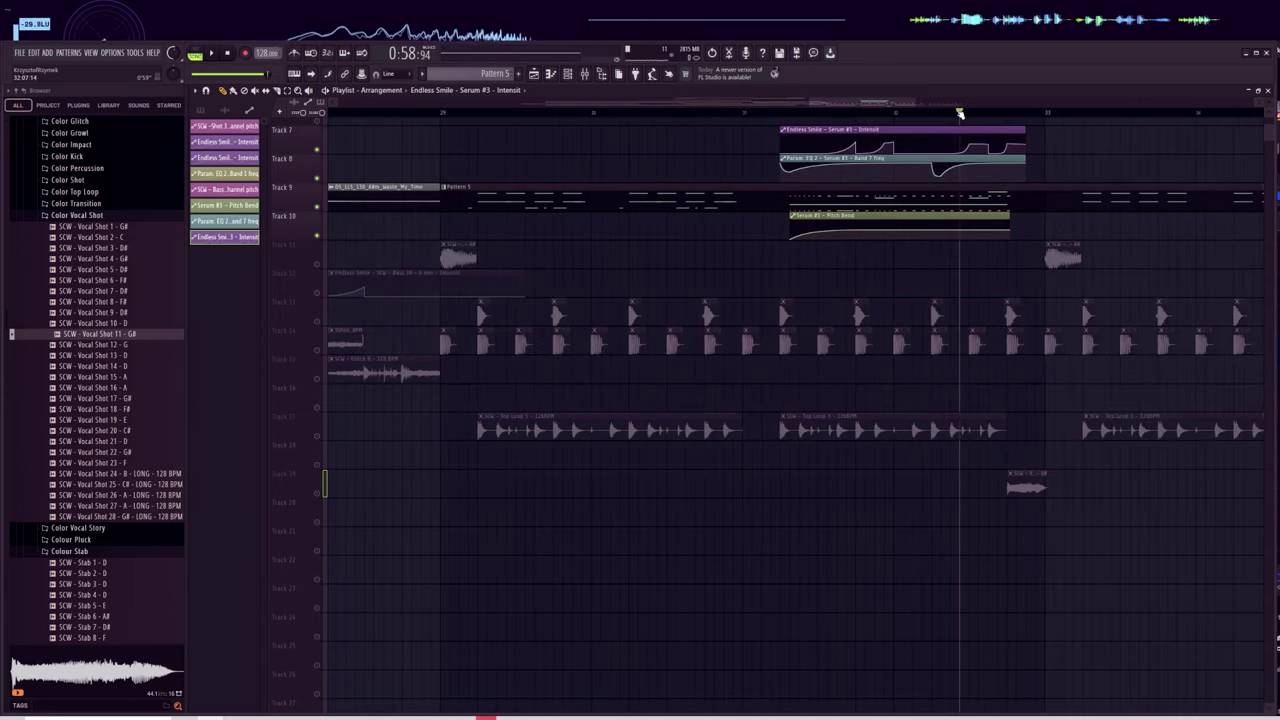
Duplicate Serum #3's stuttered notes in bars 3 and 4 onto two pitches between the existing rows and audition the chord.
scroll(957, 114, down, 3)
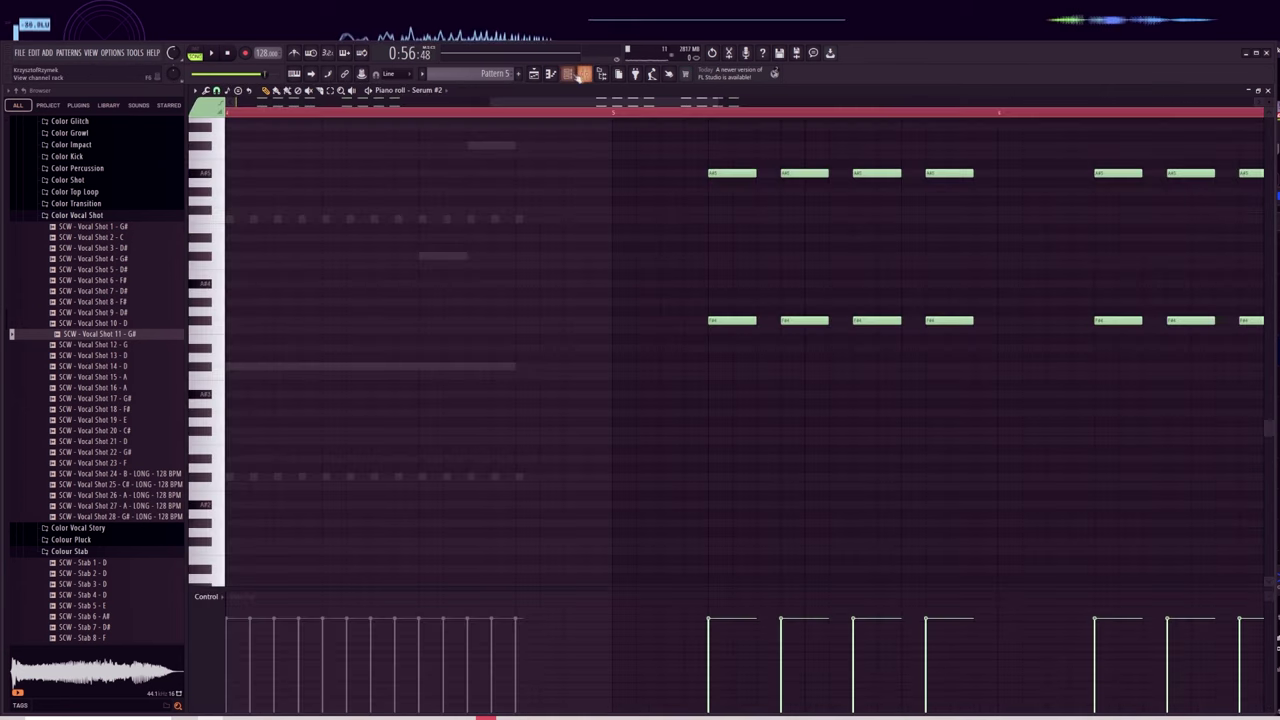
drag(386, 251, 389, 301)
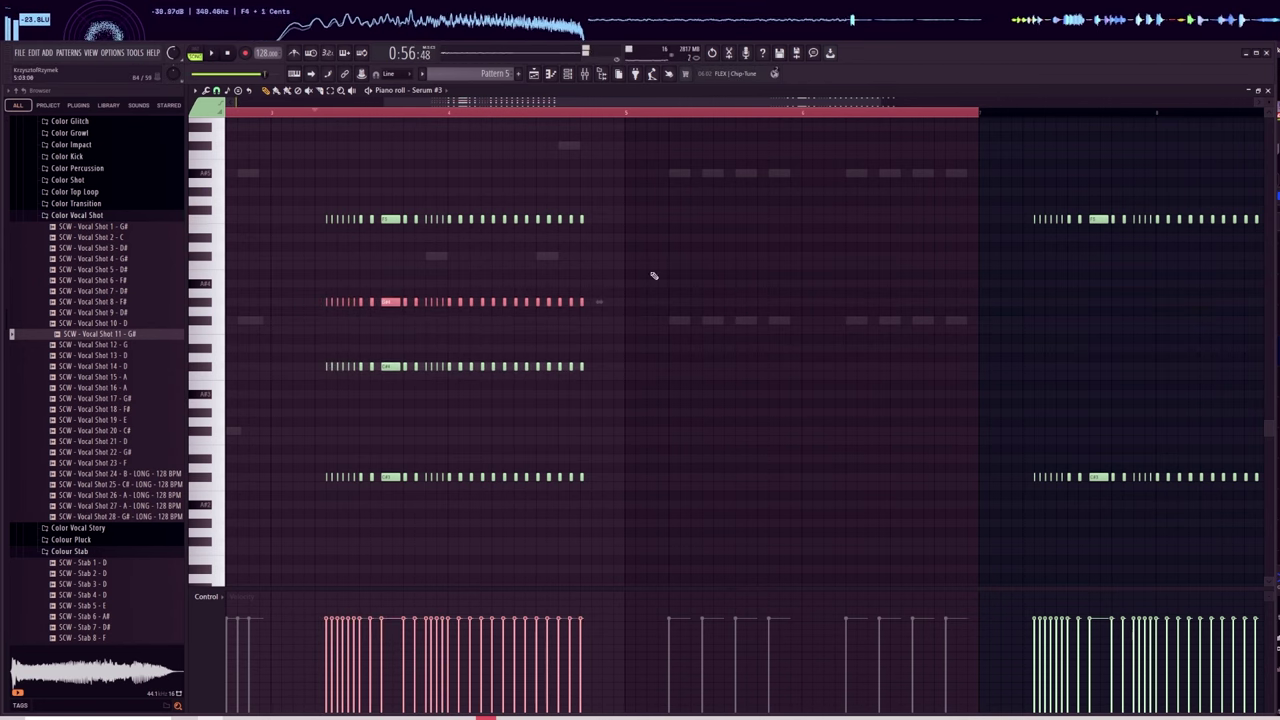
ctrl+click(640, 274)
mouse_move(612, 280)
mouse_down()
mouse_move(318, 308)
mouse_move(388, 254)
mouse_move(384, 144)
mouse_move(387, 256)
mouse_up()
key(space)
key(space)
key(space)
key(space)
key(space)
key(space)
key(space)
key(space)
Route SCW - Top Loop 3 to mixer track 19 and insert GClip in slot 5 with 5.4 dB gain and 87% clip.
key(F5)
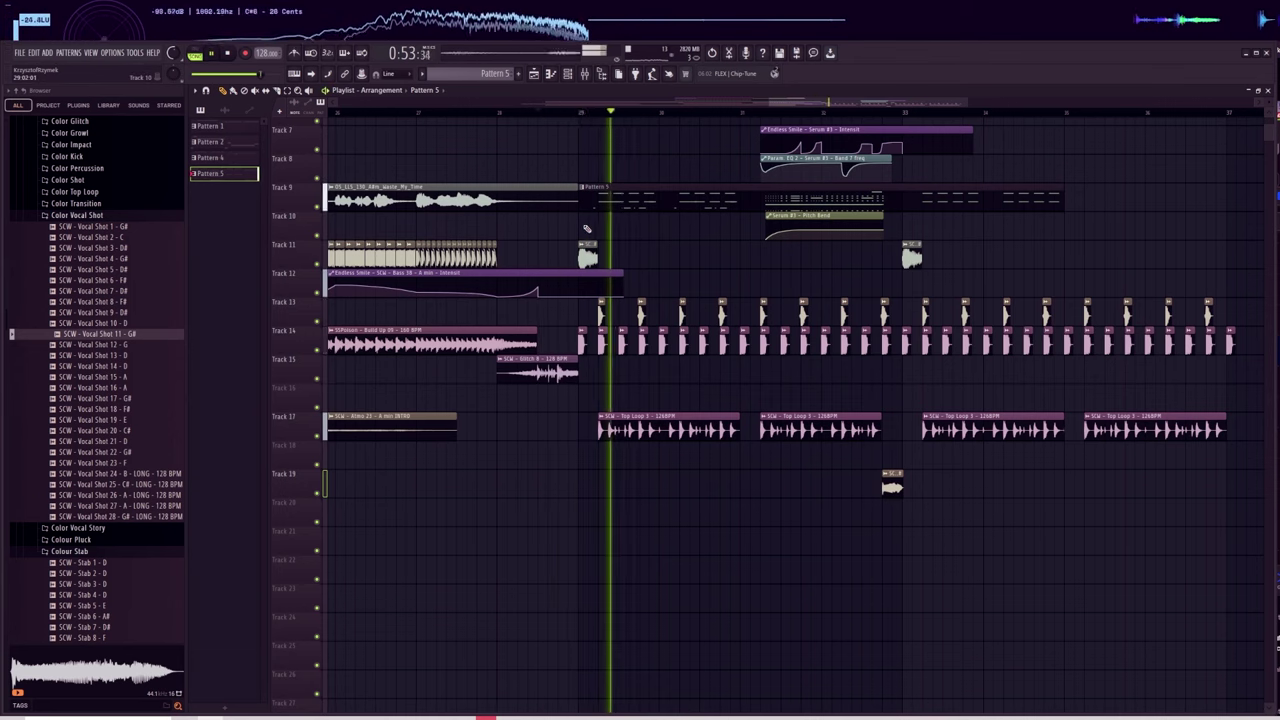
click(681, 424)
key(space)
double_click(681, 424)
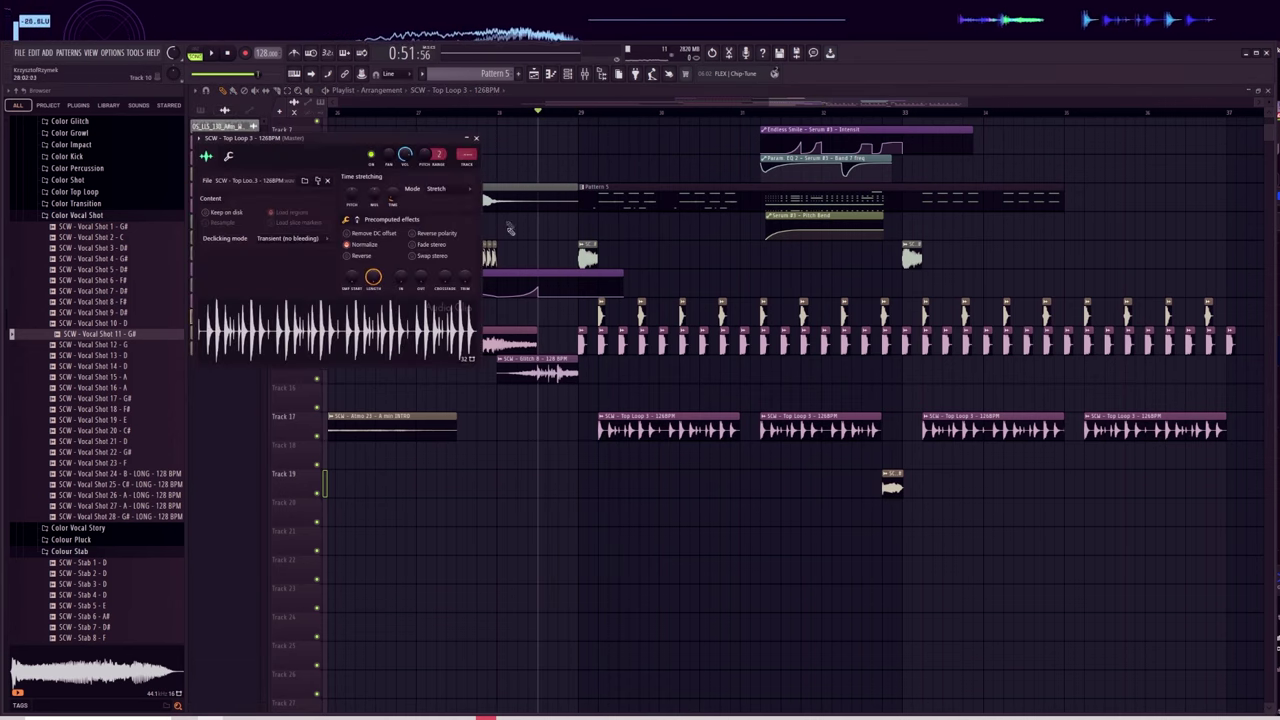
click(470, 164)
click(1063, 357)
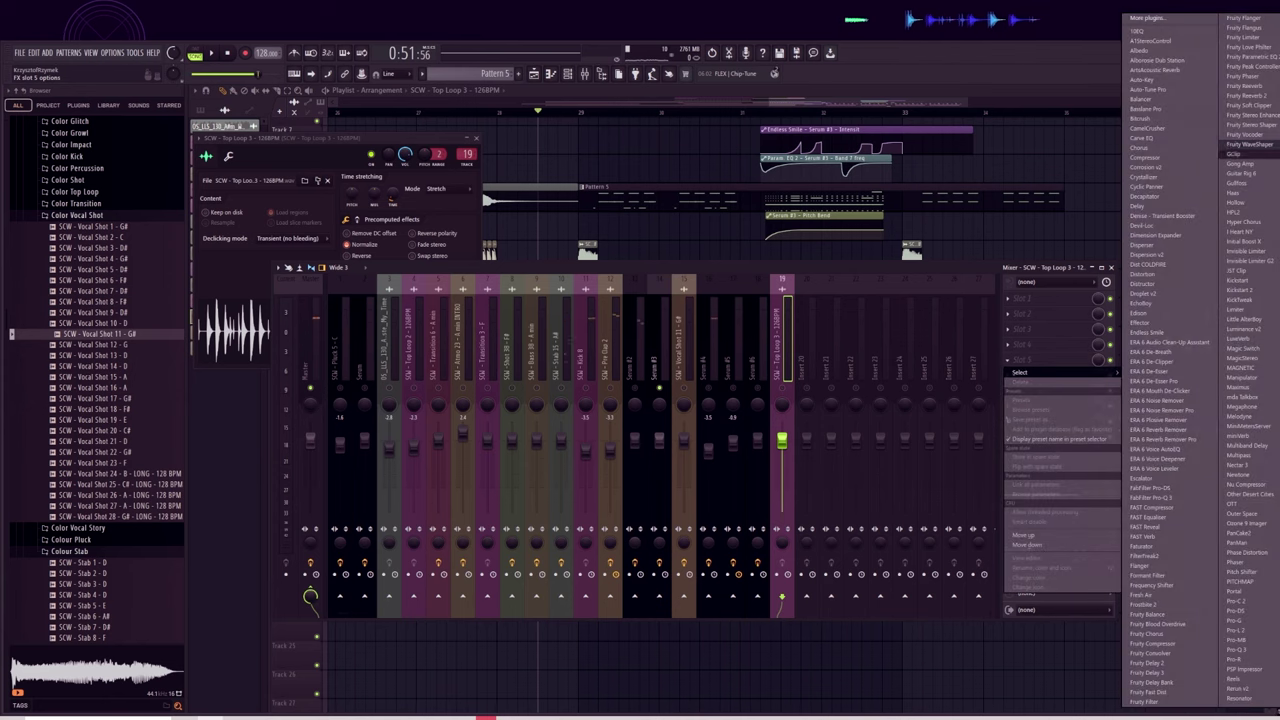
click(1235, 153)
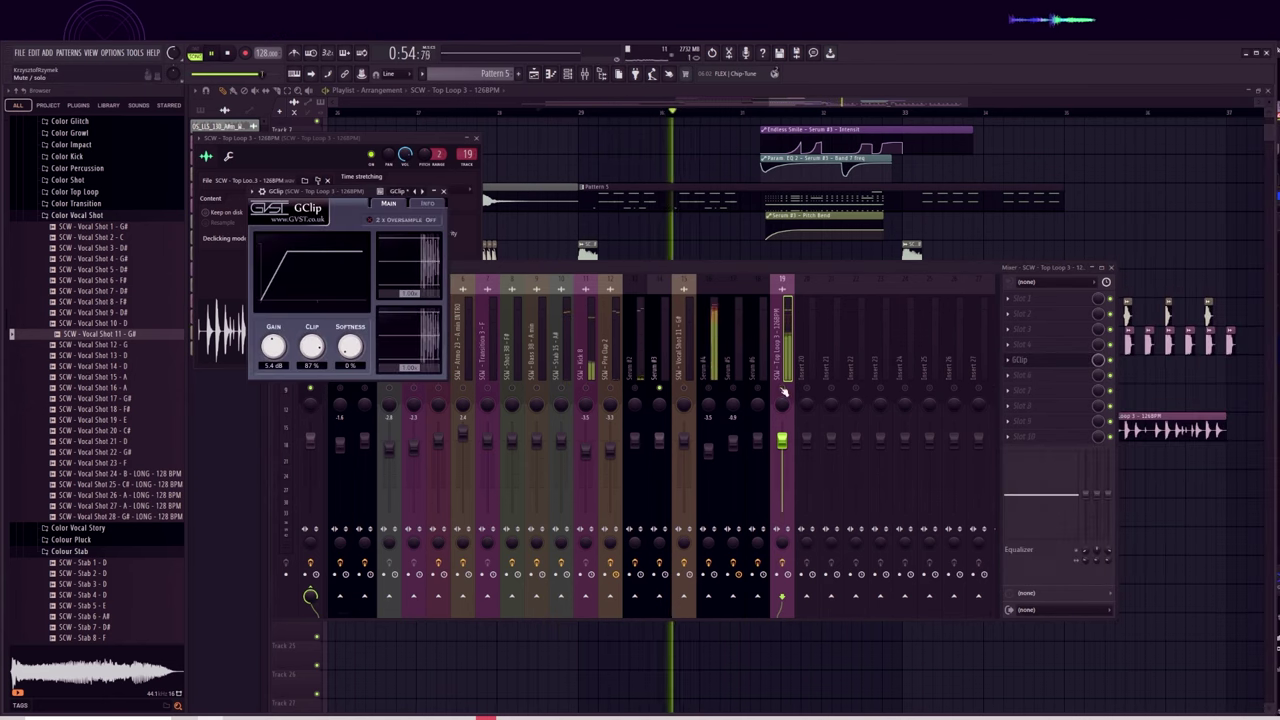
Unsolo the SCW - Top Loop 3 mixer track and lower its fader and the Serum #5 fader while the drop plays.
click(784, 392)
click(358, 204)
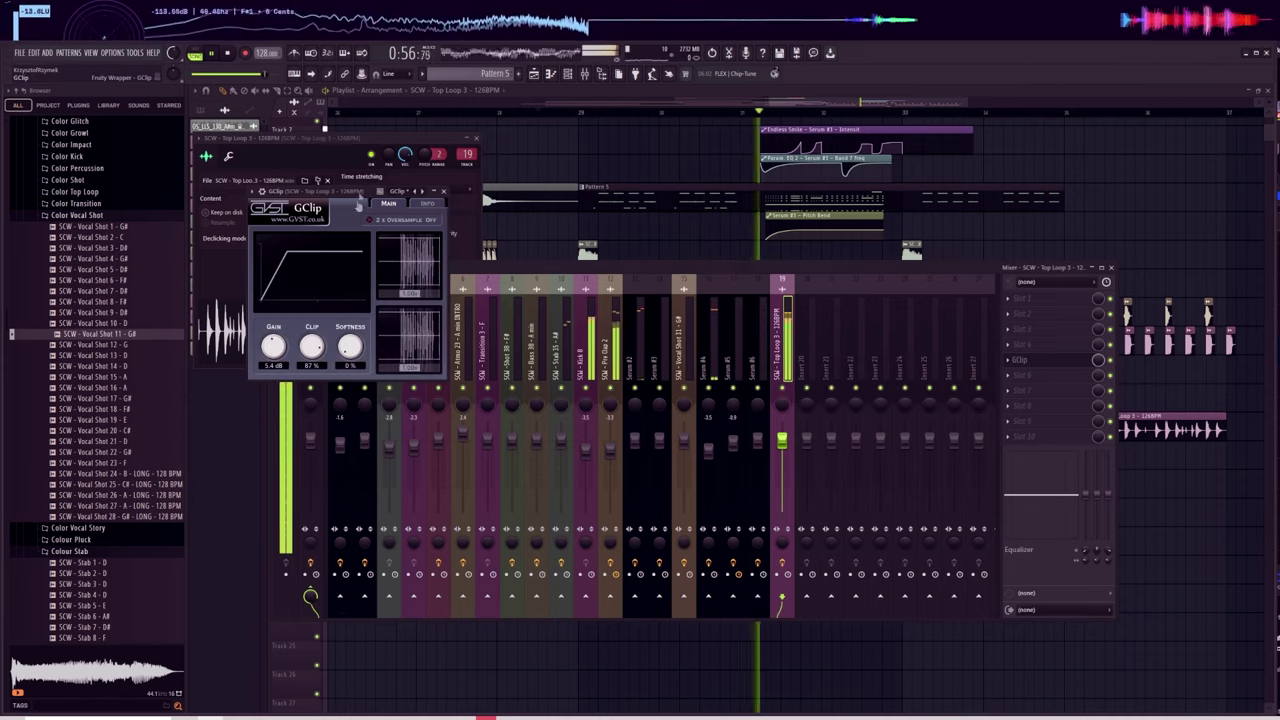
click(786, 452)
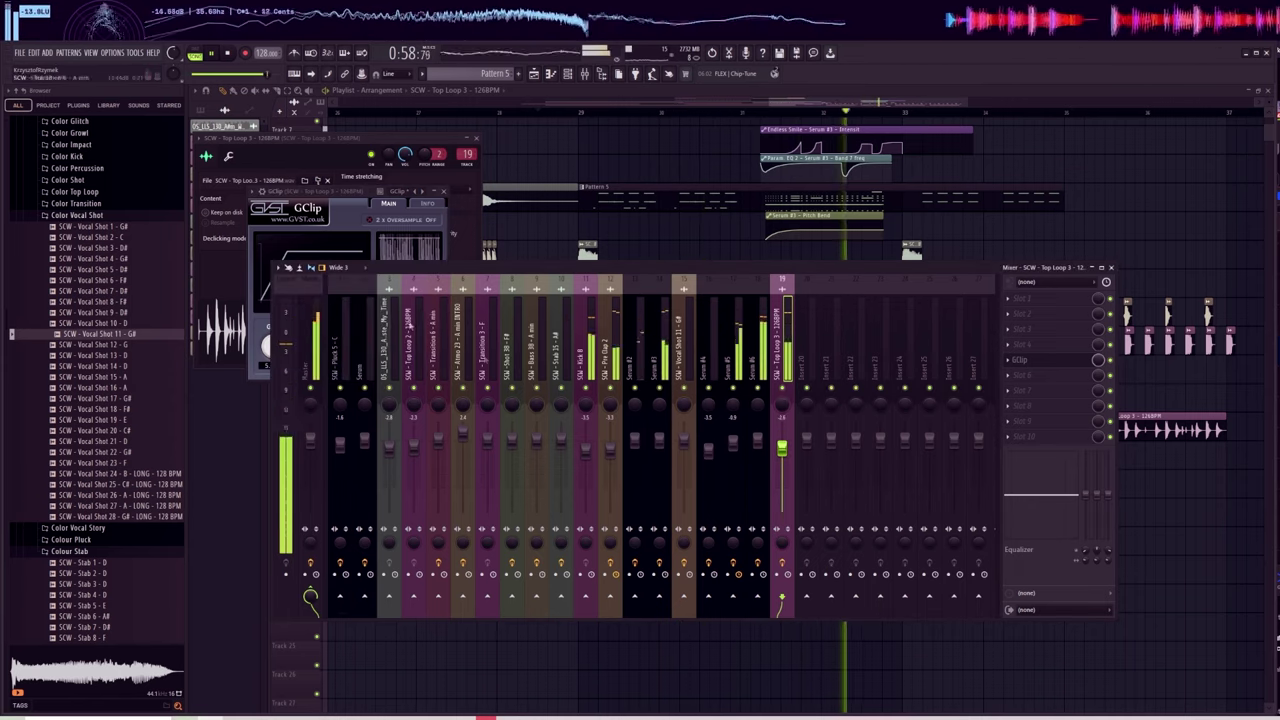
click(741, 446)
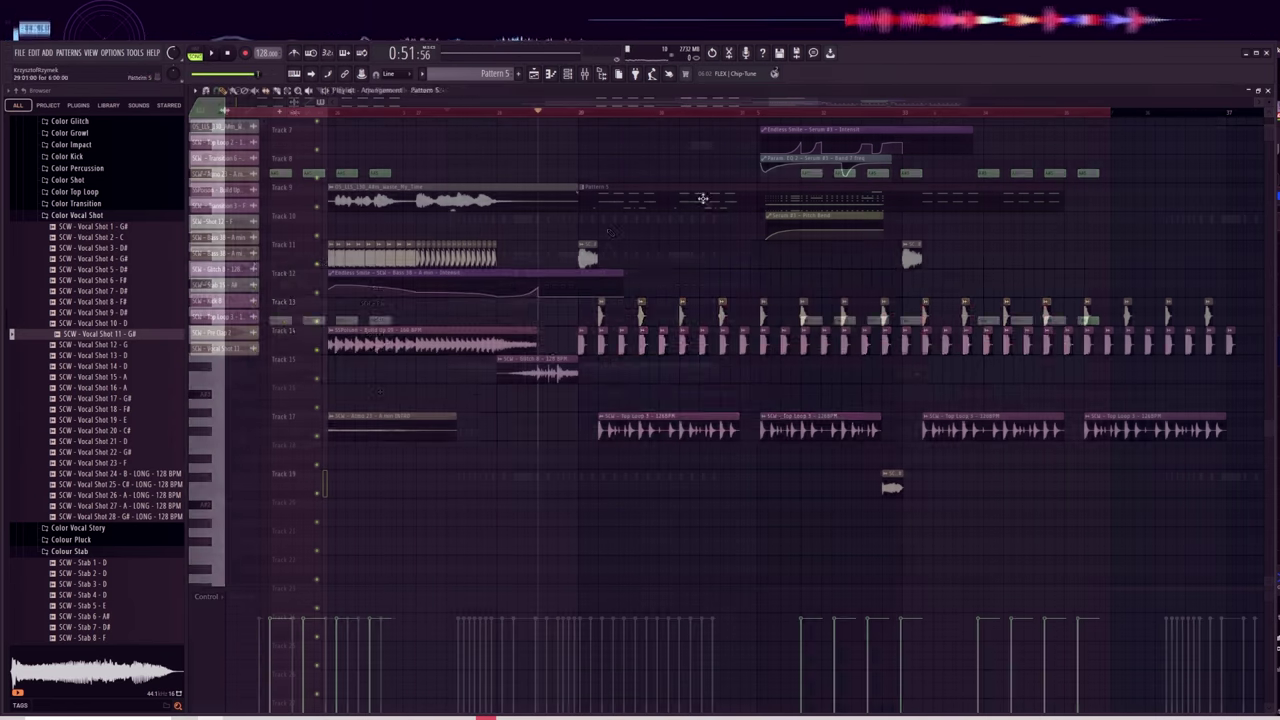
Open Serum #4's notes in Pattern 5 and play back the drop in the arrangement.
key(F6)
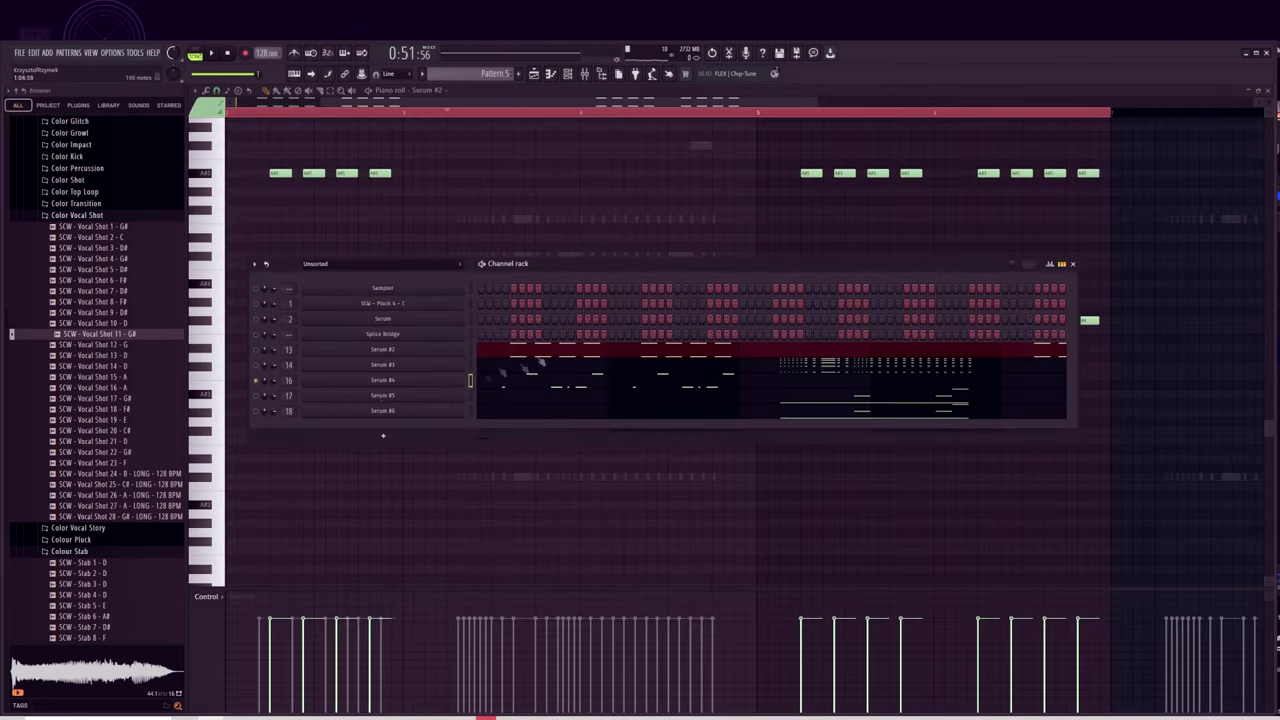
click(510, 375)
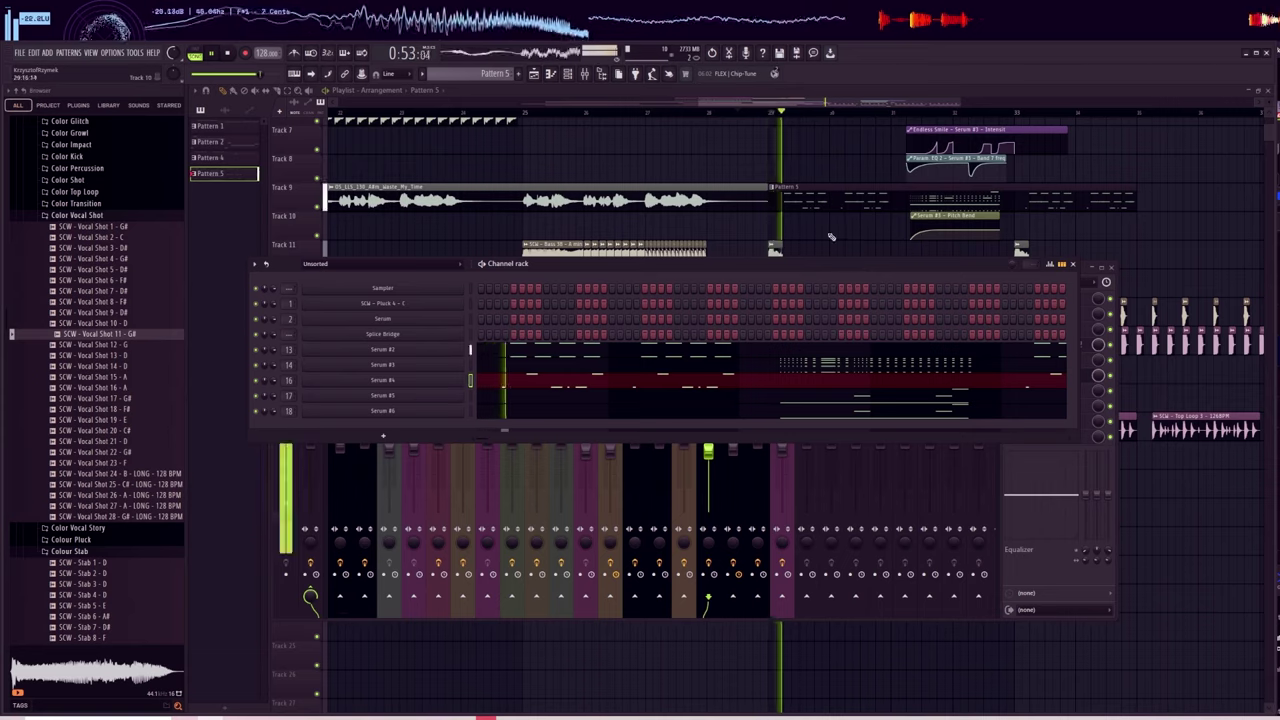
click(831, 237)
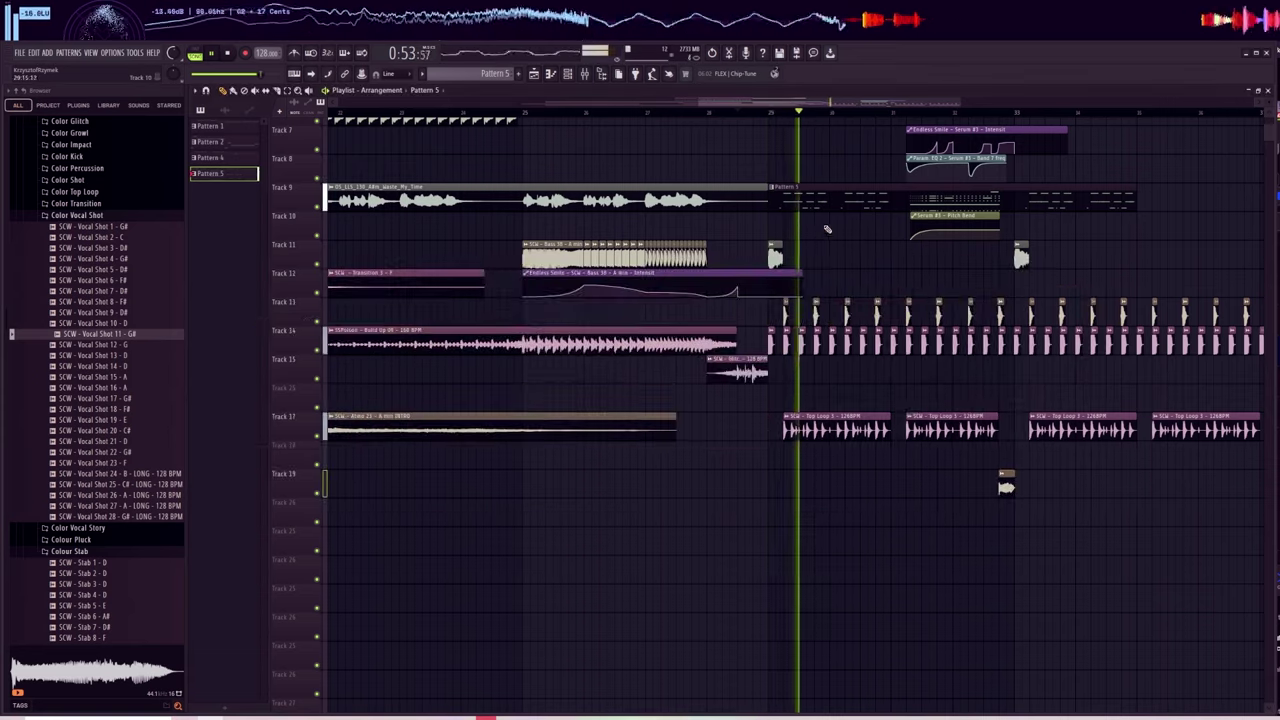
key(space)
Lower the Serum #4 fader and set GClip's gain on the Serum #2 mixer track to about 2.8 dB.
click(585, 75)
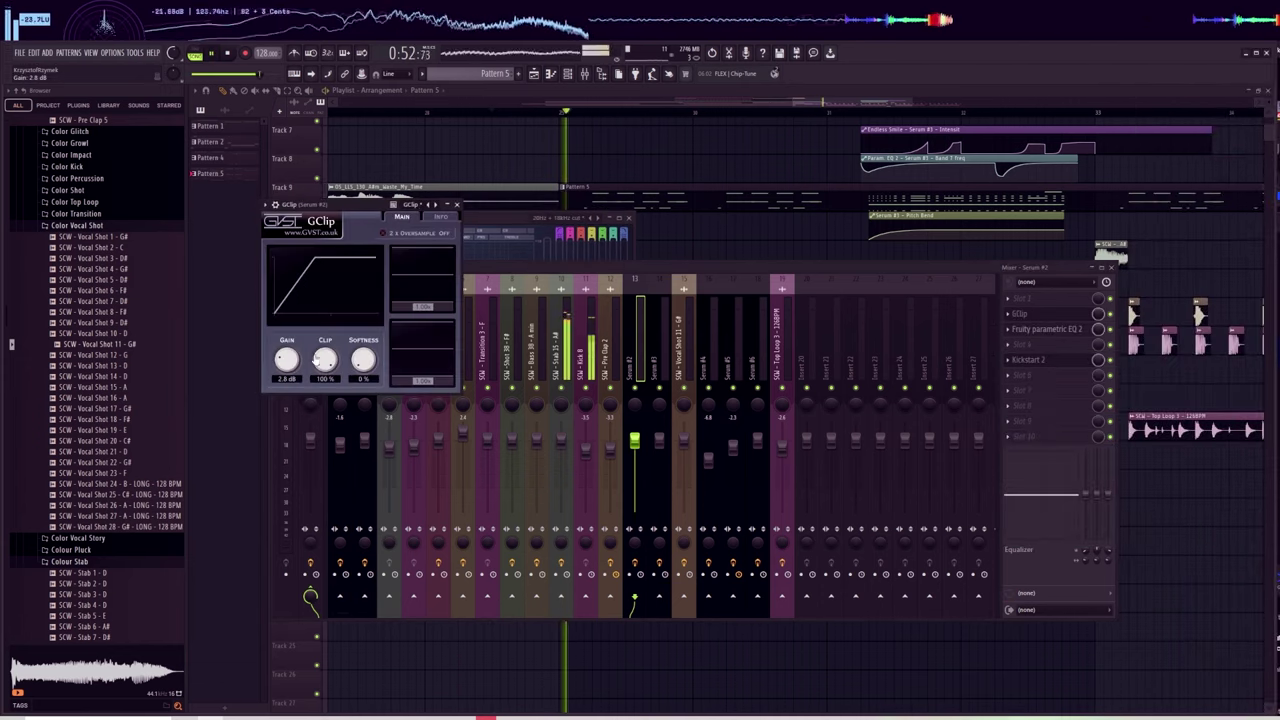
drag(297, 368, 297, 370)
click(585, 75)
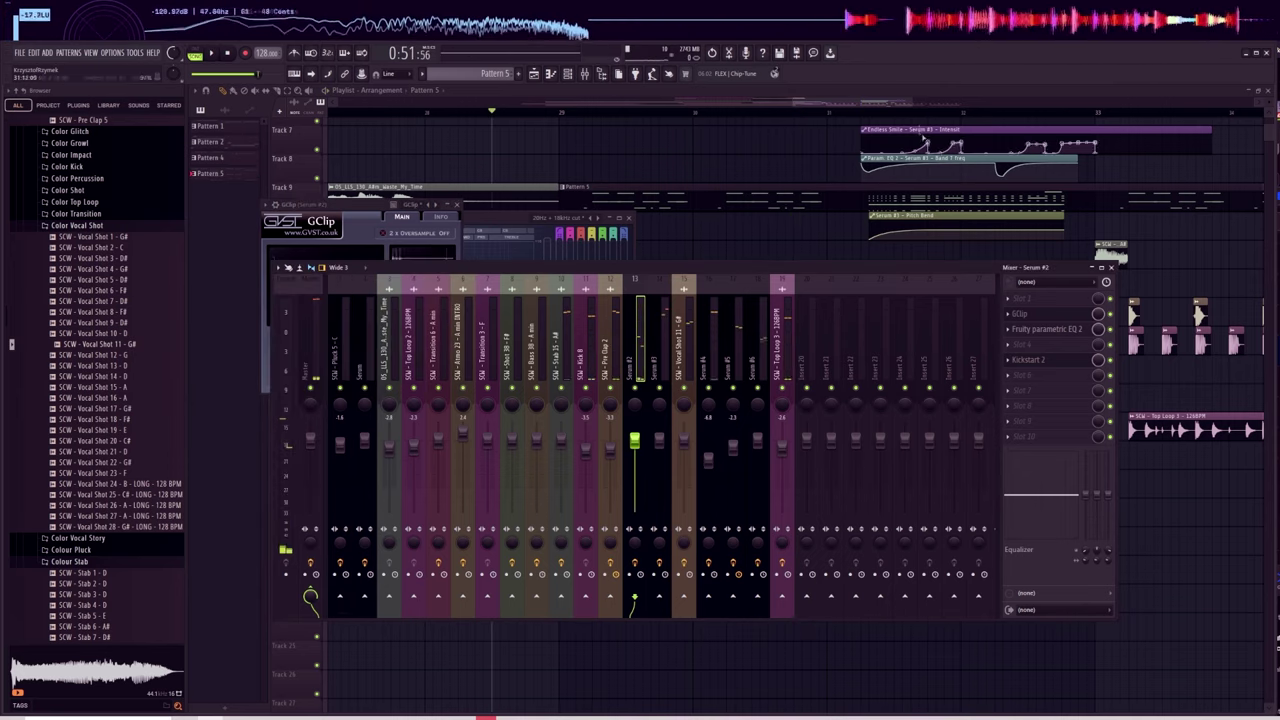
Place the SCW - Vocal Shot 23 - F sample on Track 20 and repeat it as a row of short chops.
click(585, 75)
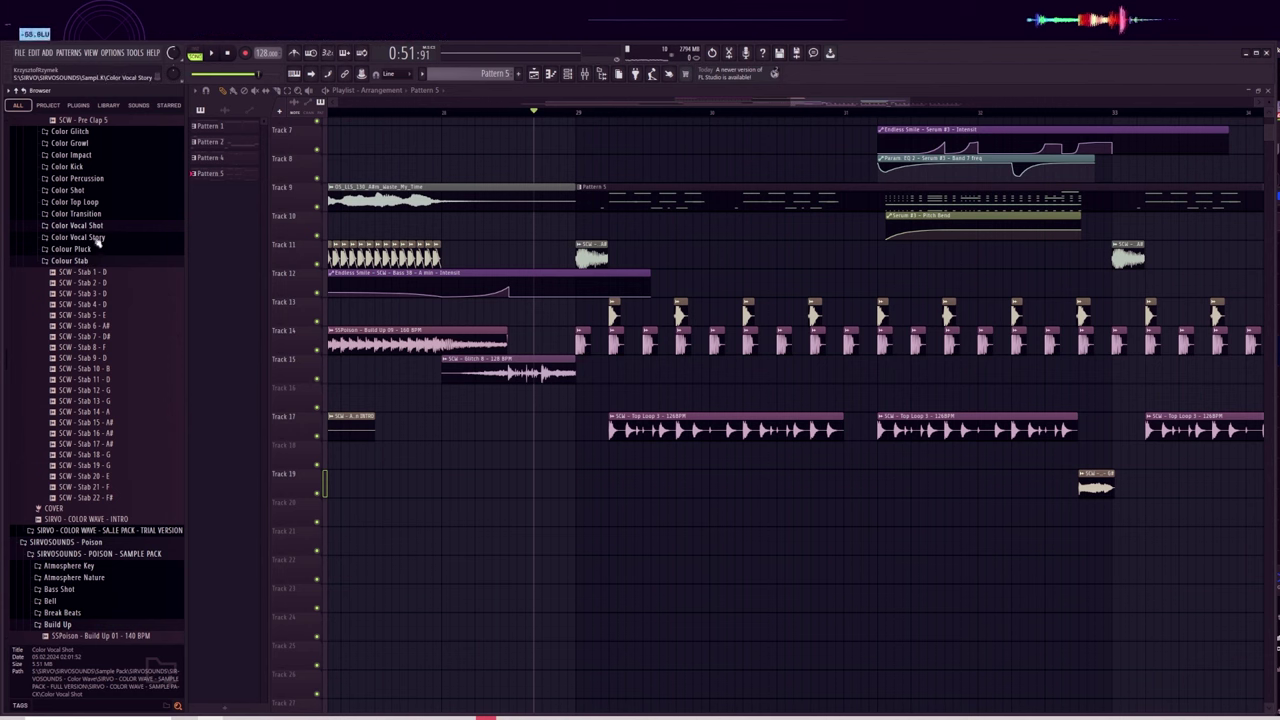
click(100, 226)
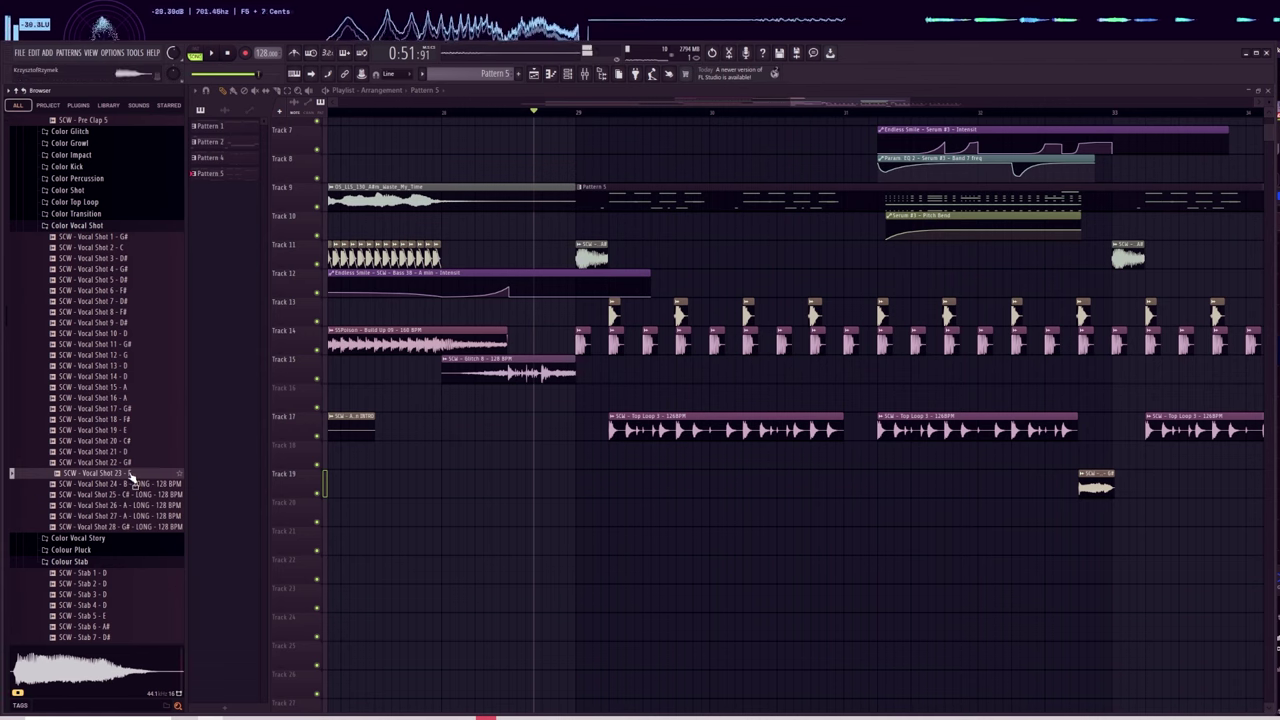
drag(640, 510, 770, 510)
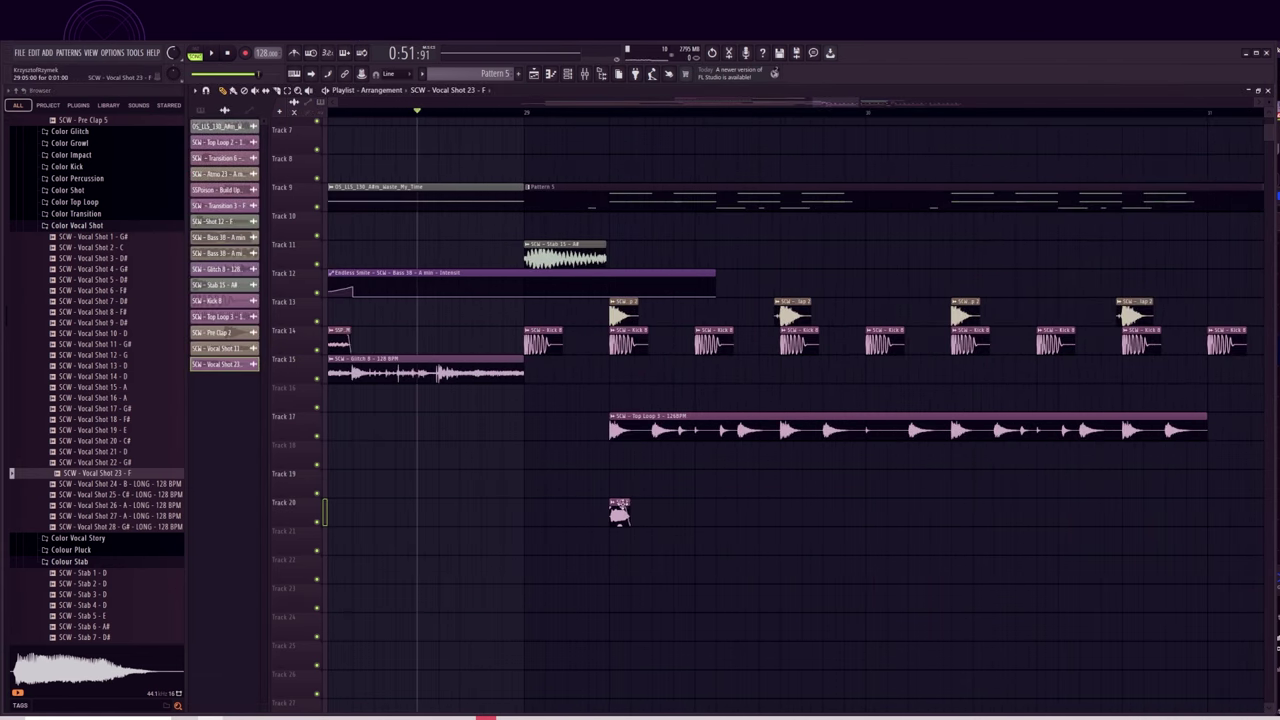
drag(817, 470, 612, 525)
drag(628, 510, 620, 516)
key(space)
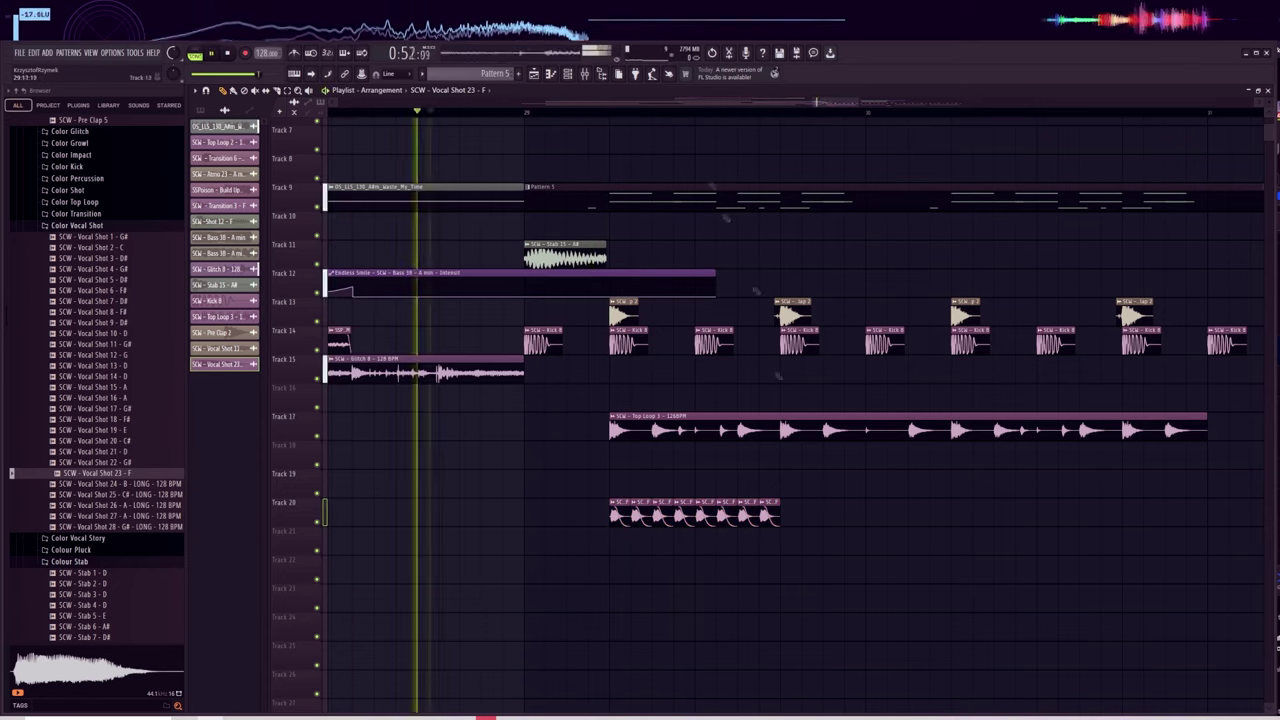
Raise the pitch of the Vocal Shot 23 sample and add Kickstart 2 to its mixer track.
double_click(620, 513)
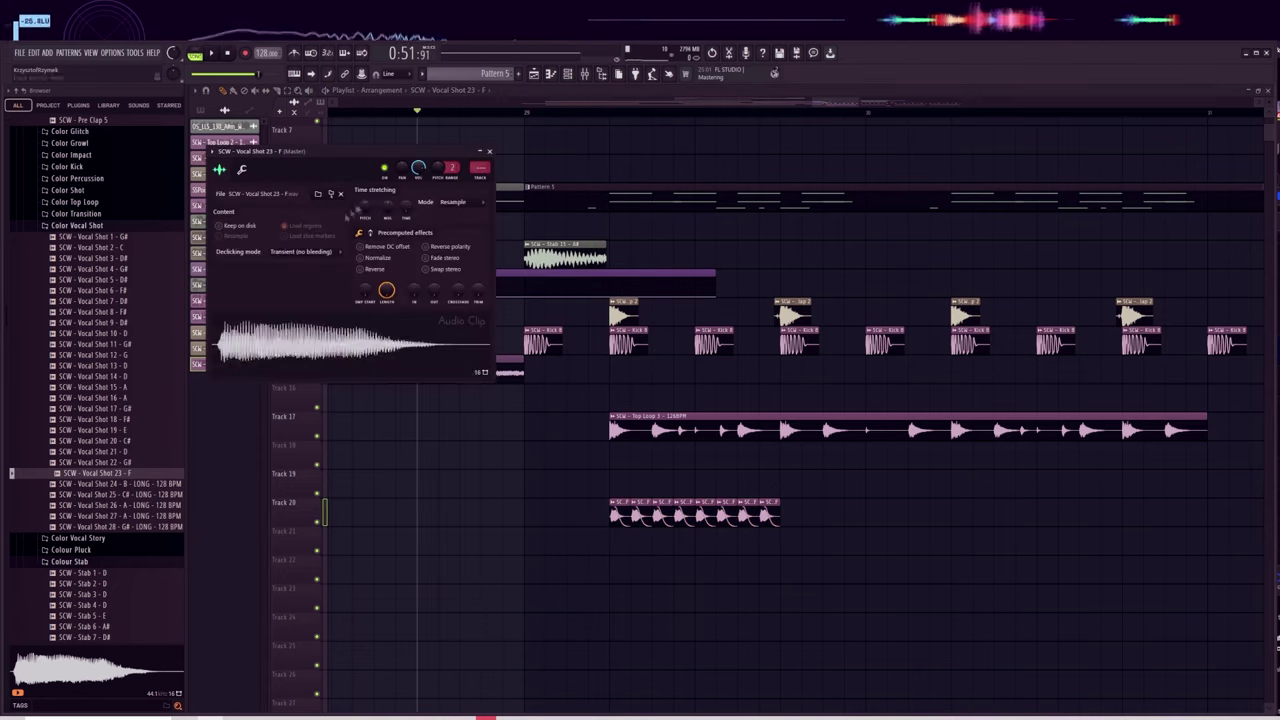
drag(366, 205, 366, 190)
click(1008, 360)
click(1250, 291)
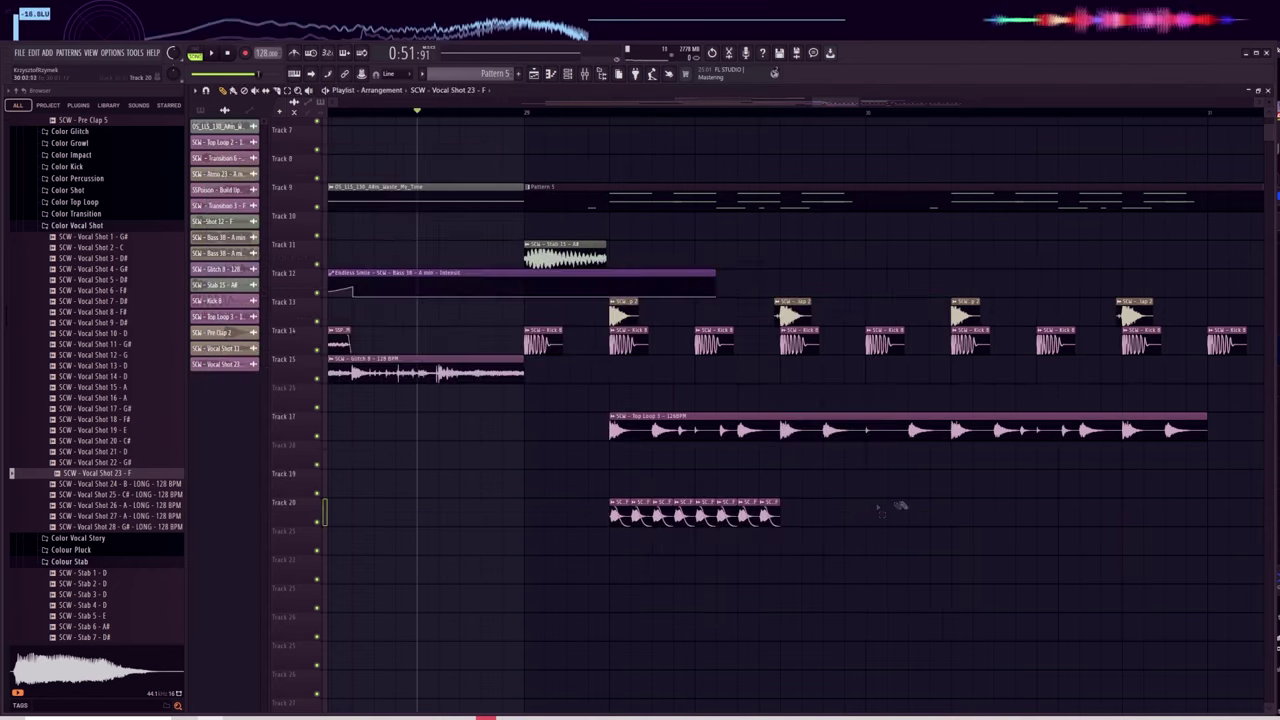
Continue the vocal chops along Track 20 as two groups separated by a short gap.
drag(771, 514, 885, 513)
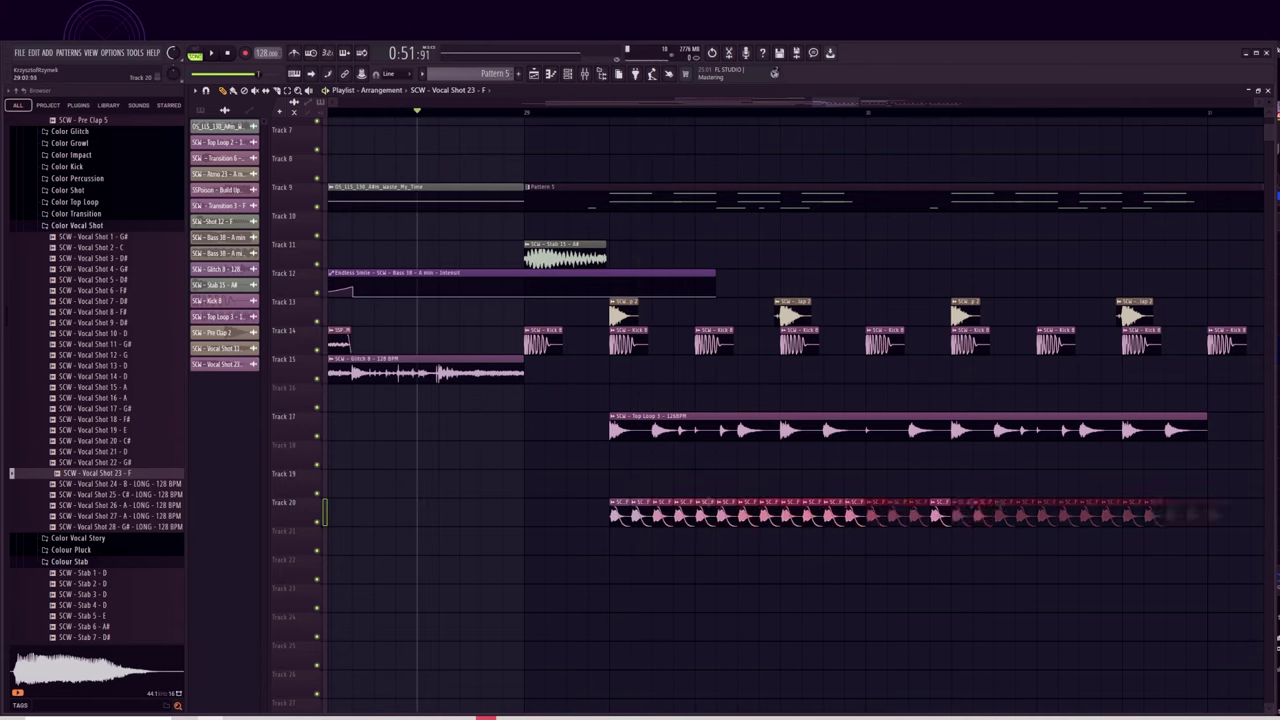
key(space)
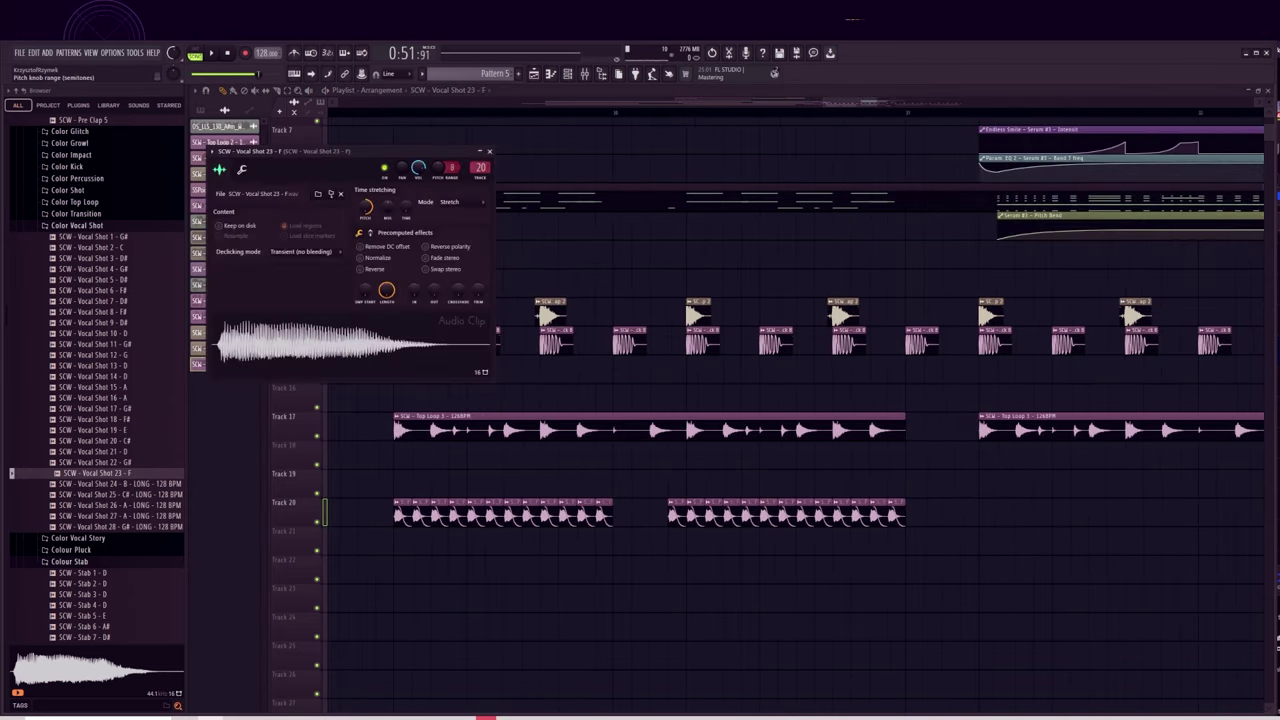
Widen the vocal shot's pitch range and automate its channel pitch on Track 21, rising under the first chop group and falling under the second.
drag(452, 168, 452, 152)
drag(394, 111, 612, 112)
double_click(586, 503)
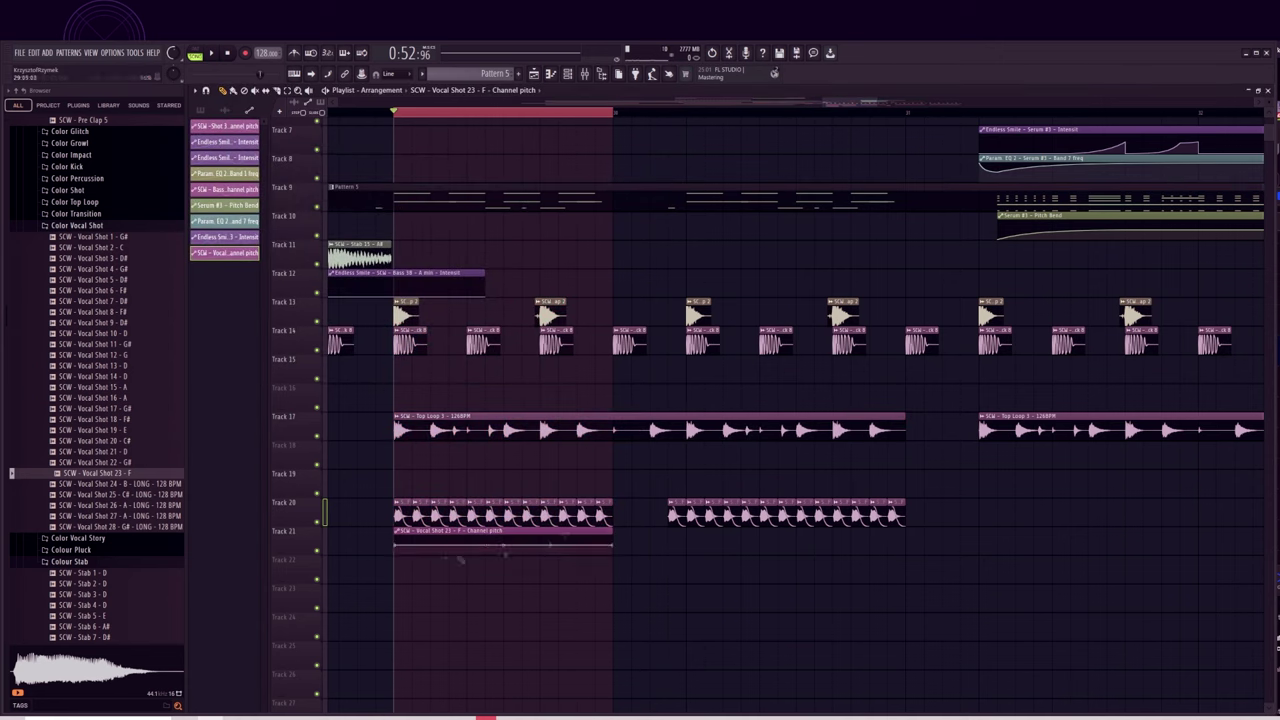
click(672, 534)
click(670, 554)
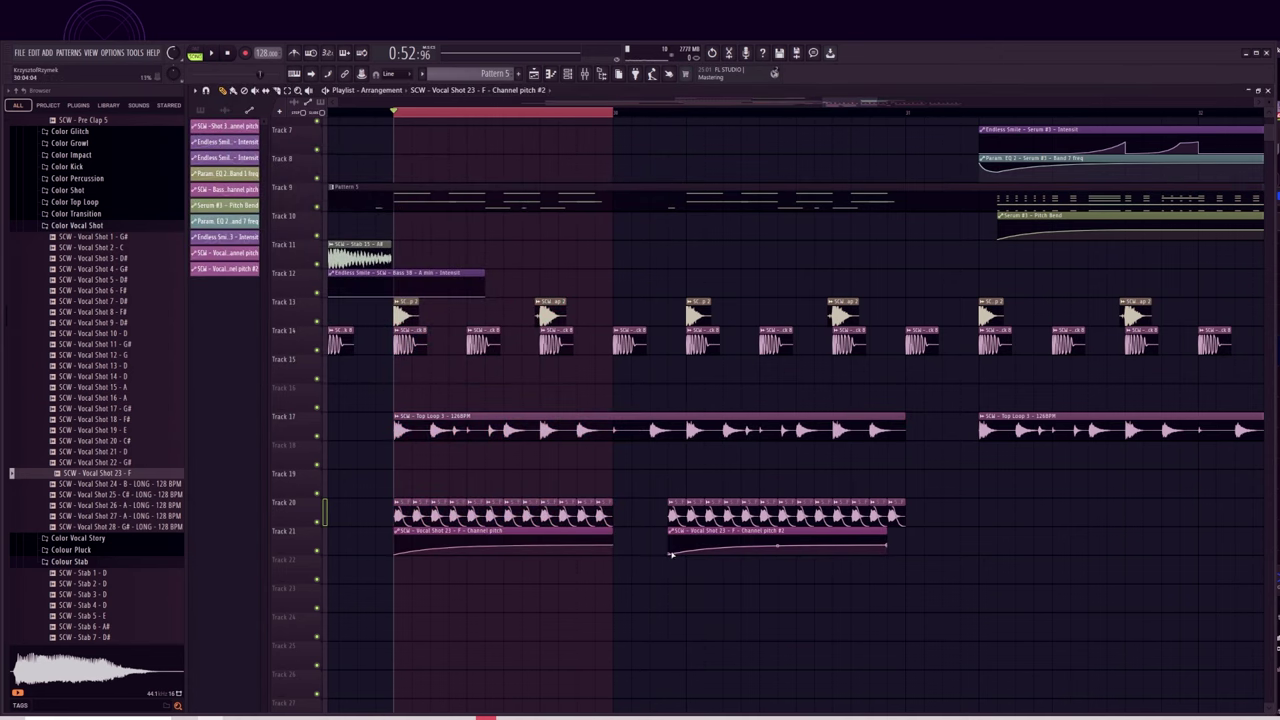
key(space)
key(space)
Add Endless Smile to the master and automate its intensity on Track 19, rising towards the end of each vocal chop group.
key(F9)
click(1010, 329)
click(1165, 333)
click(361, 74)
drag(415, 268, 415, 262)
right_click(361, 74)
click(398, 130)
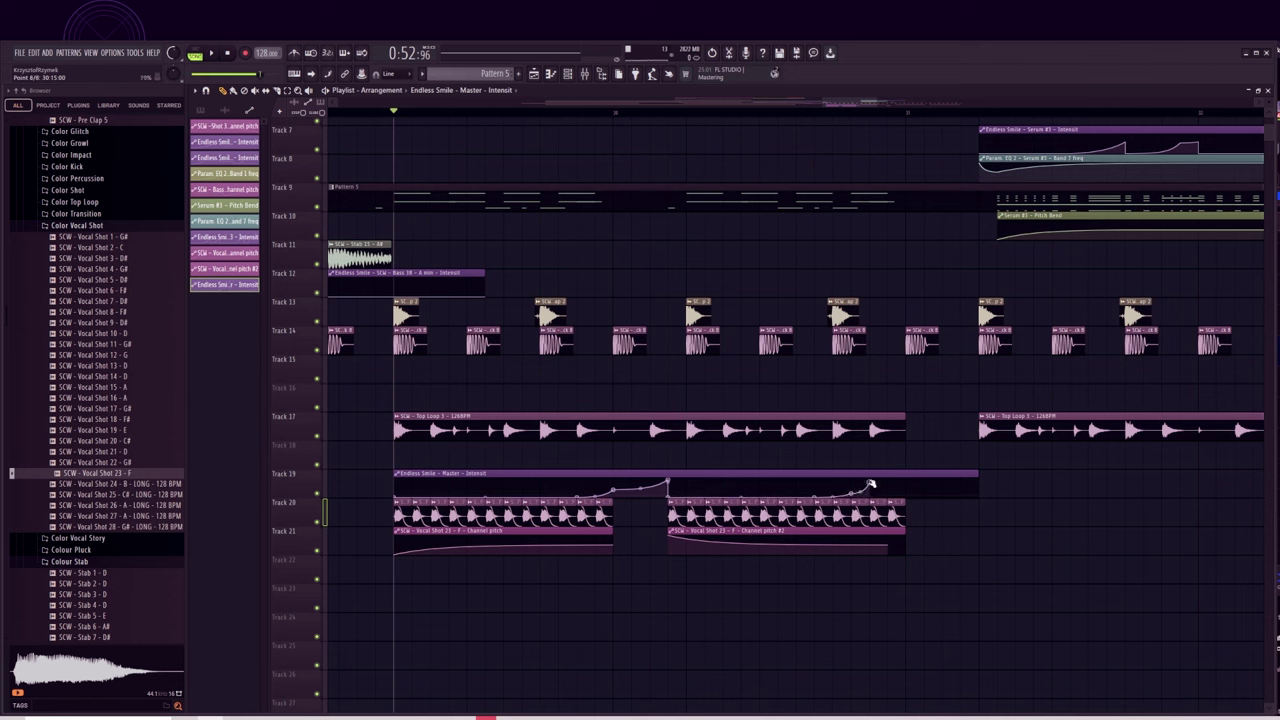
key(space)
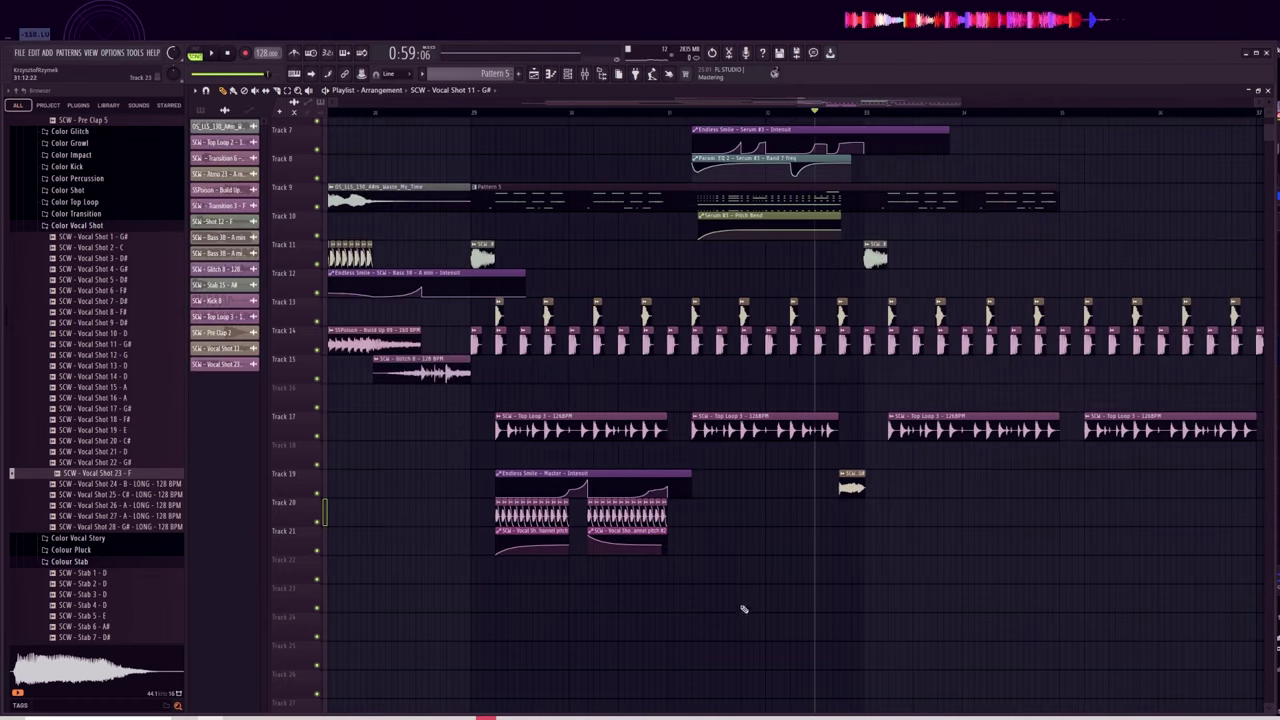
Copy the vocal chops with their pitch and intensity automation on Tracks 19 to 21 into the section starting at bar 33.
drag(741, 475, 467, 553)
drag(563, 473, 949, 478)
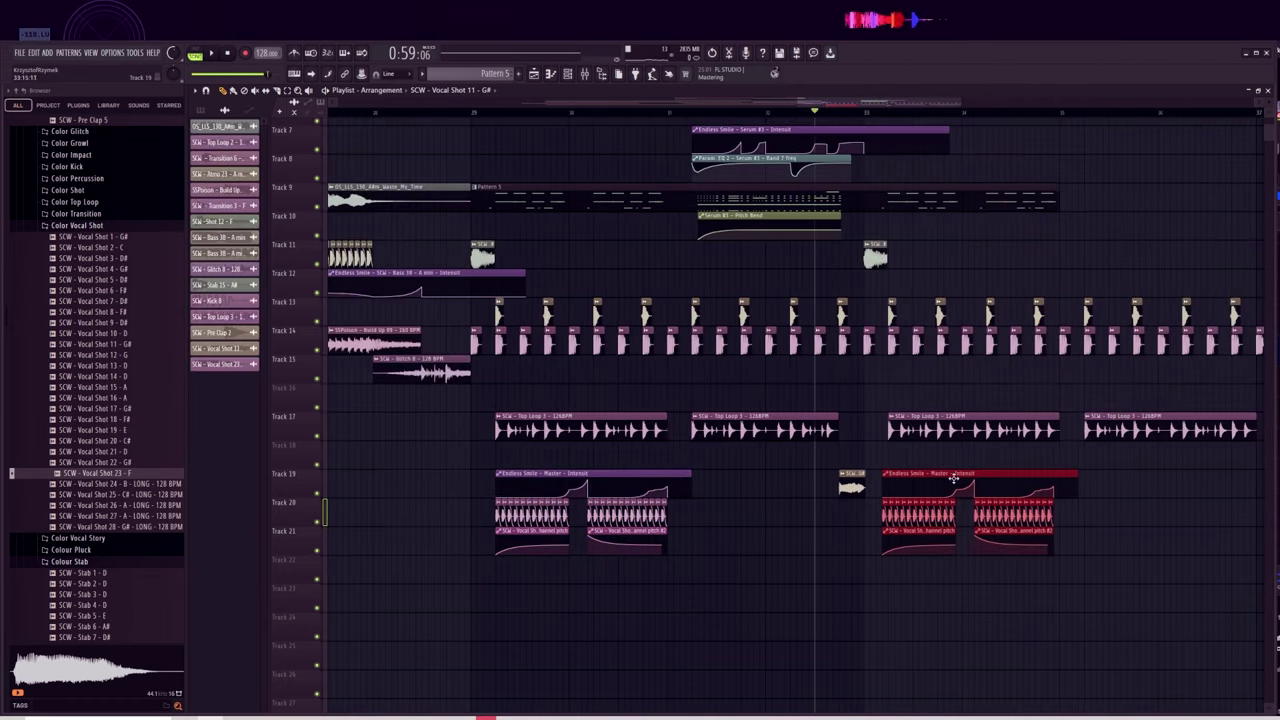
ctrl+click(1190, 494)
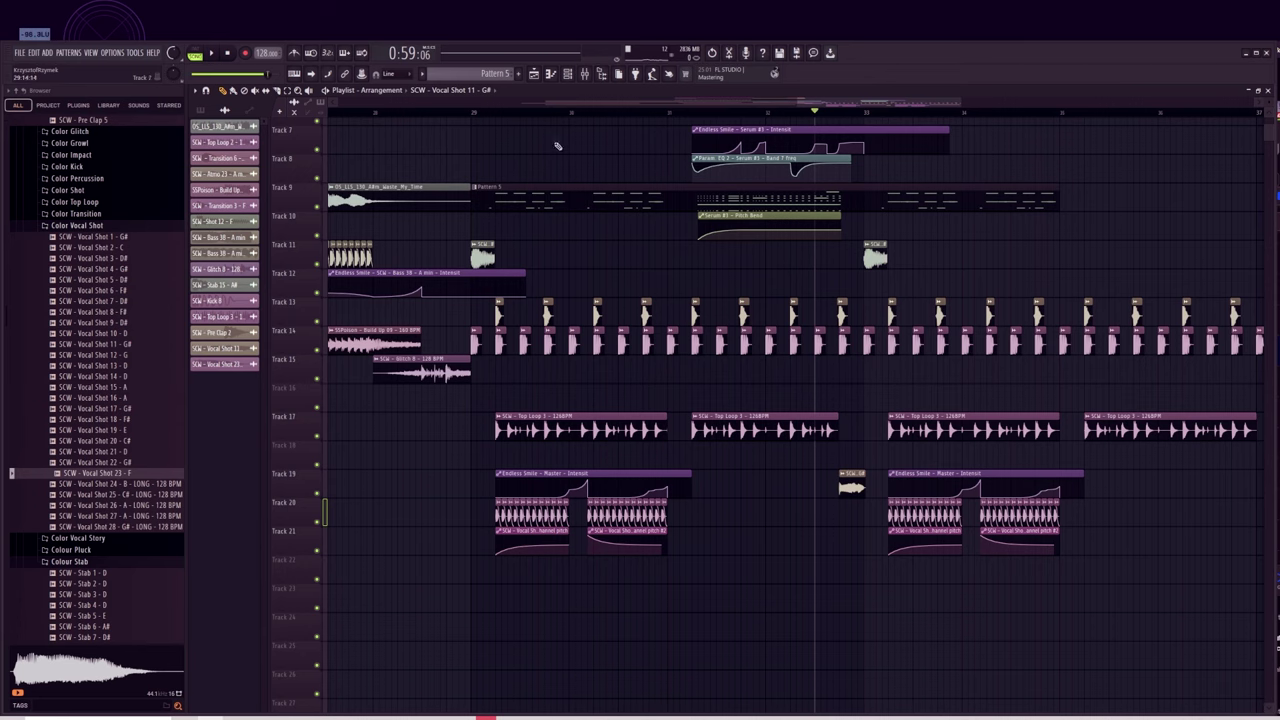
Add a Fruity reverb effect to the mixer track of the SCW - Stab 15 - A# clip at the drop's start.
click(552, 113)
scroll(552, 113, down, 8)
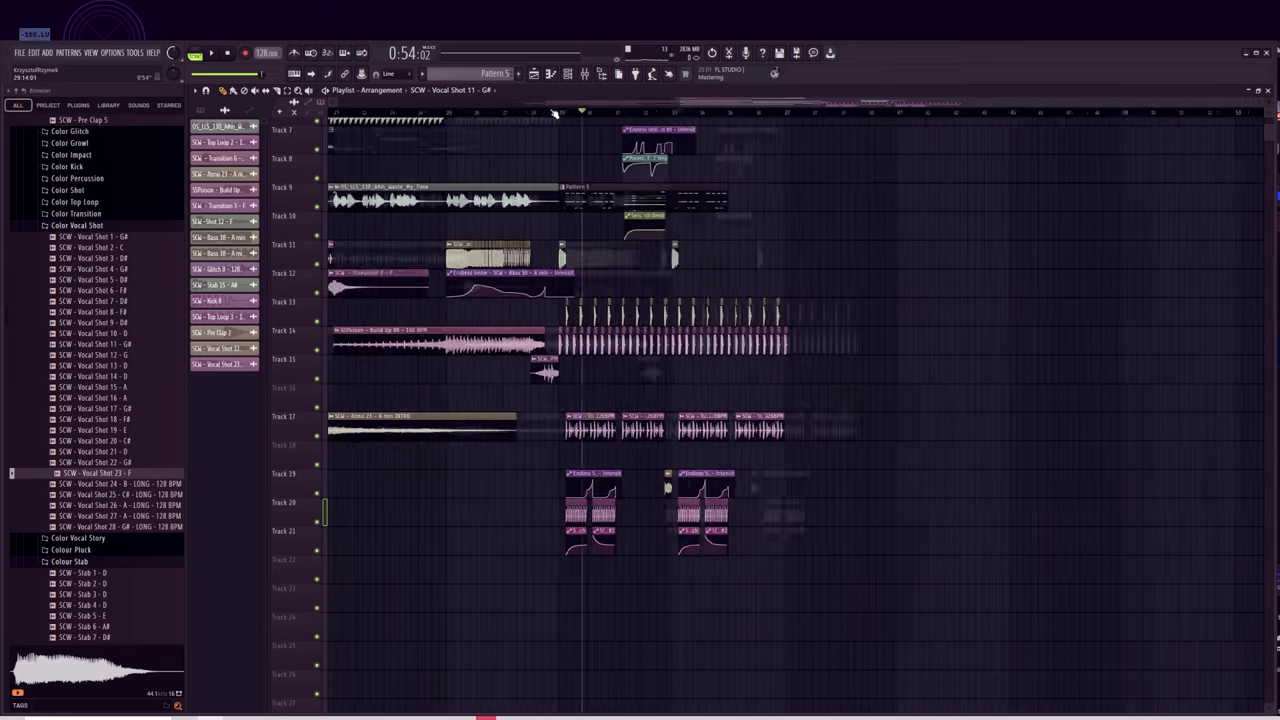
scroll(1111, 217, up, 5)
scroll(1100, 217, down, 3)
scroll(749, 115, up, 8)
click(814, 307)
click(568, 75)
click(569, 75)
click(585, 75)
click(1008, 329)
mouse_move(1030, 342)
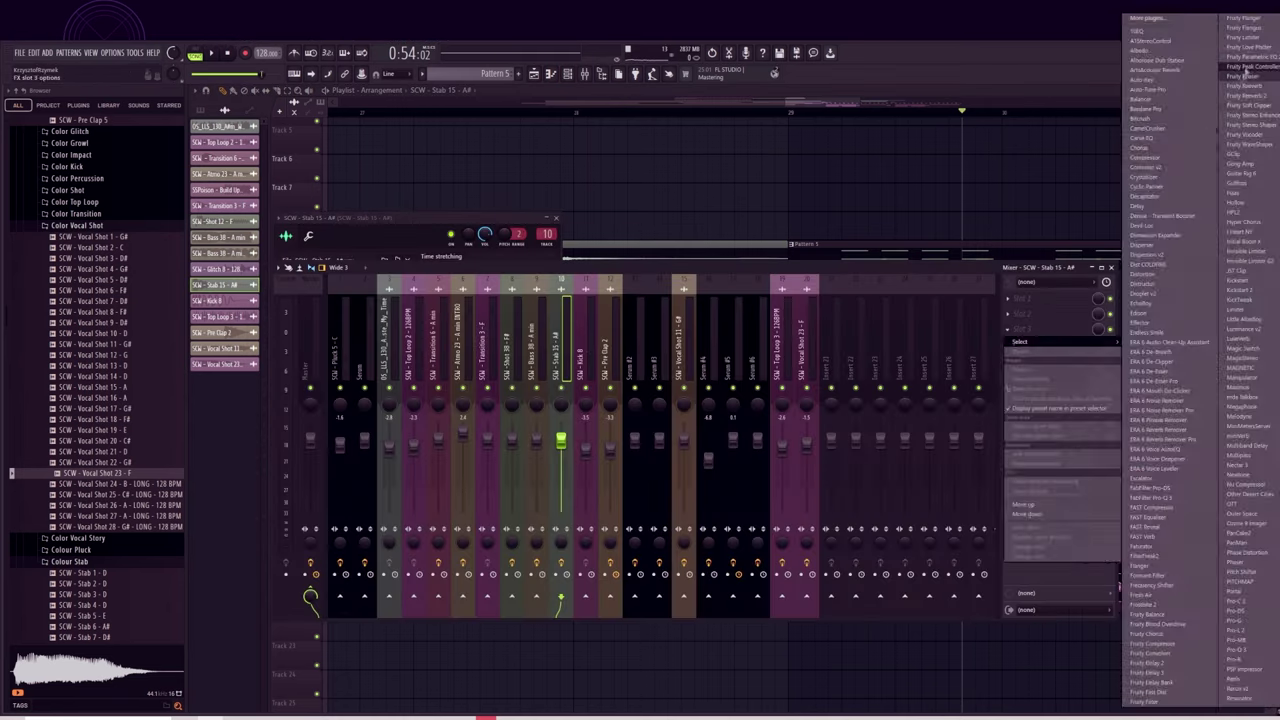
click(1243, 86)
Edit the opening notes of Pattern 5 and play the drop to check them.
double_click(848, 245)
click(568, 75)
click(357, 400)
mouse_move(231, 431)
mouse_down()
mouse_move(231, 395)
mouse_move(230, 433)
mouse_up()
key(space)
click(415, 396)
right_click(415, 396)
key(space)
key(space)
click(604, 431)
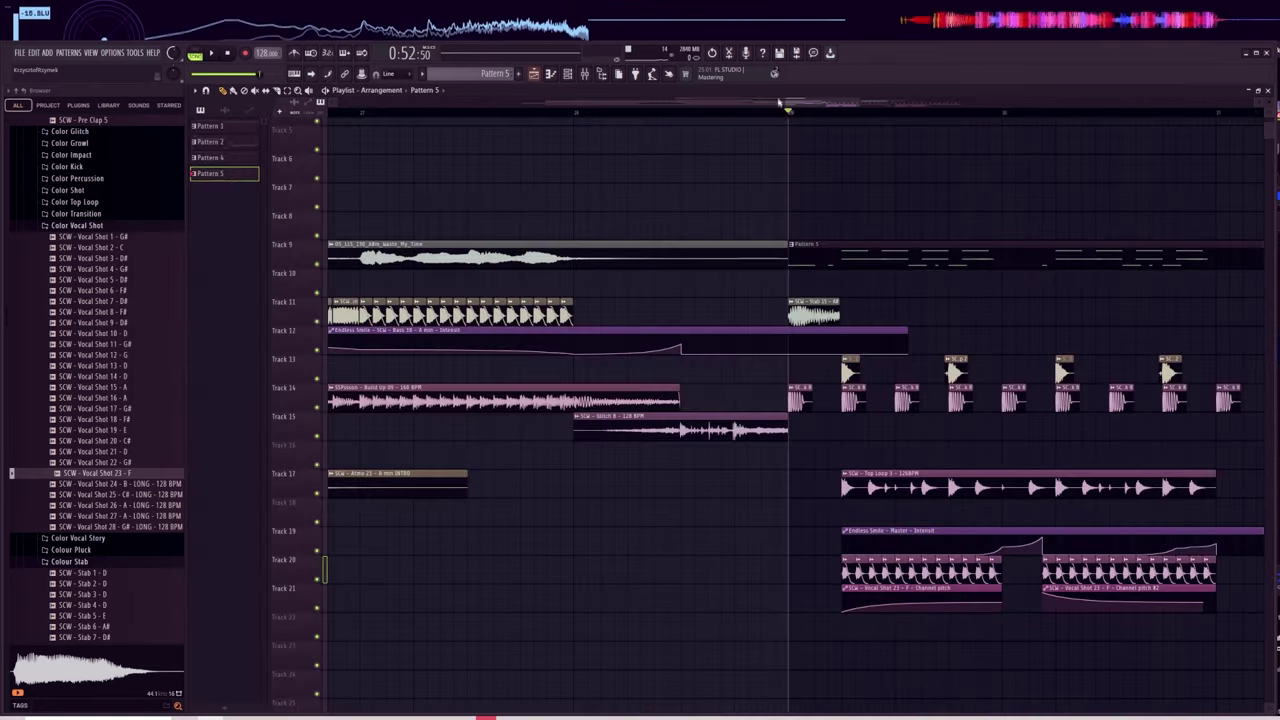
Audition samples in the Color Bass folder, including SCW - Bass 34 - F# min - 150 BPM, and return the song position to the start.
scroll(782, 116, down, 3)
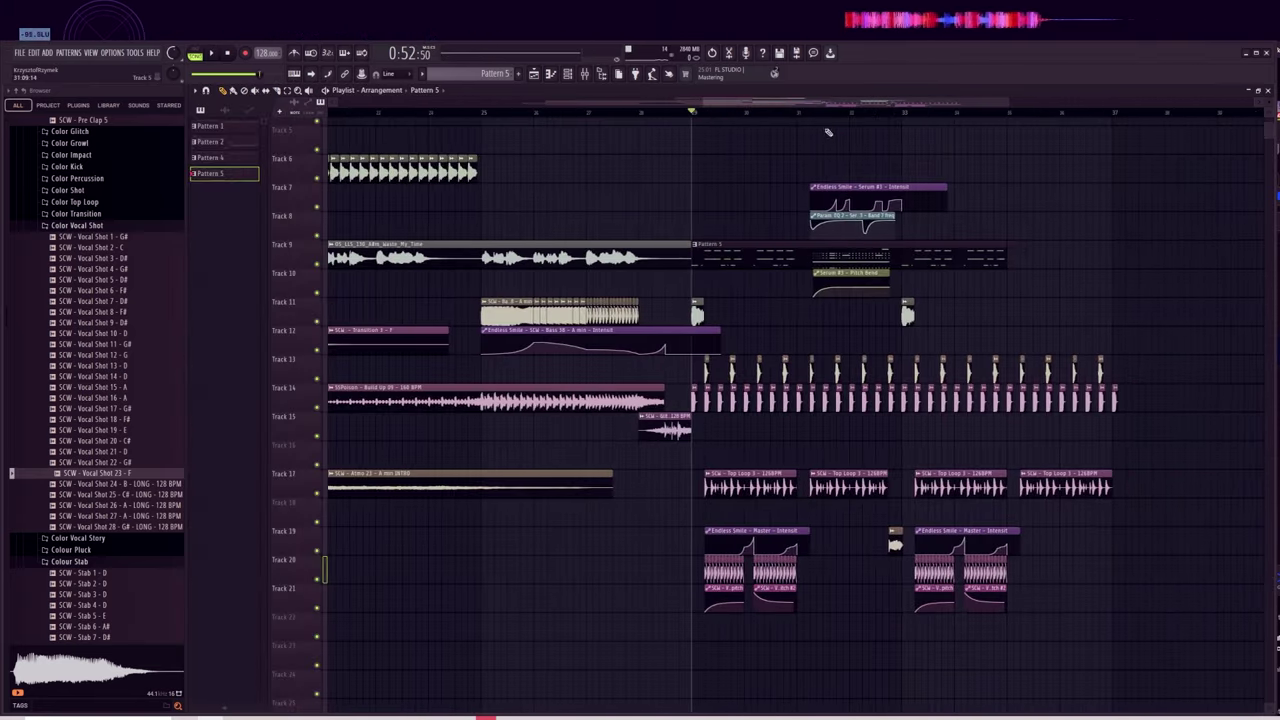
scroll(1097, 480, down, 3)
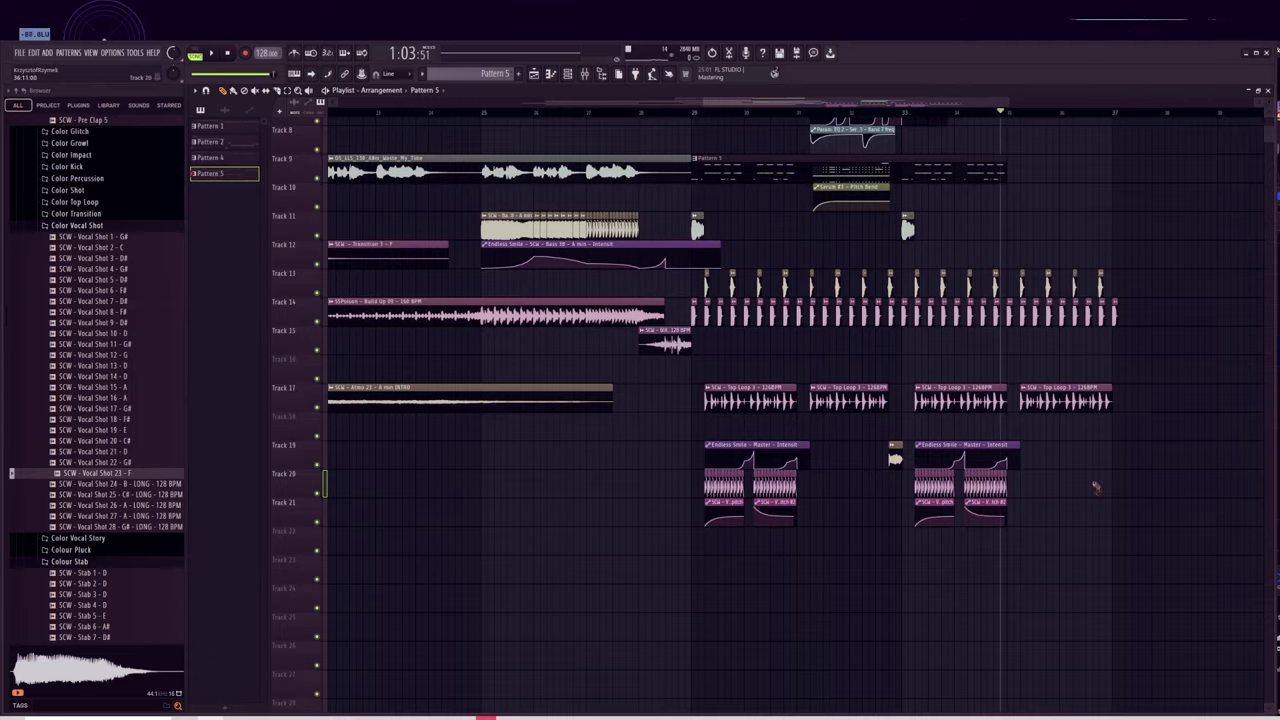
click(80, 226)
scroll(745, 208, up, 5)
scroll(88, 303, up, 6)
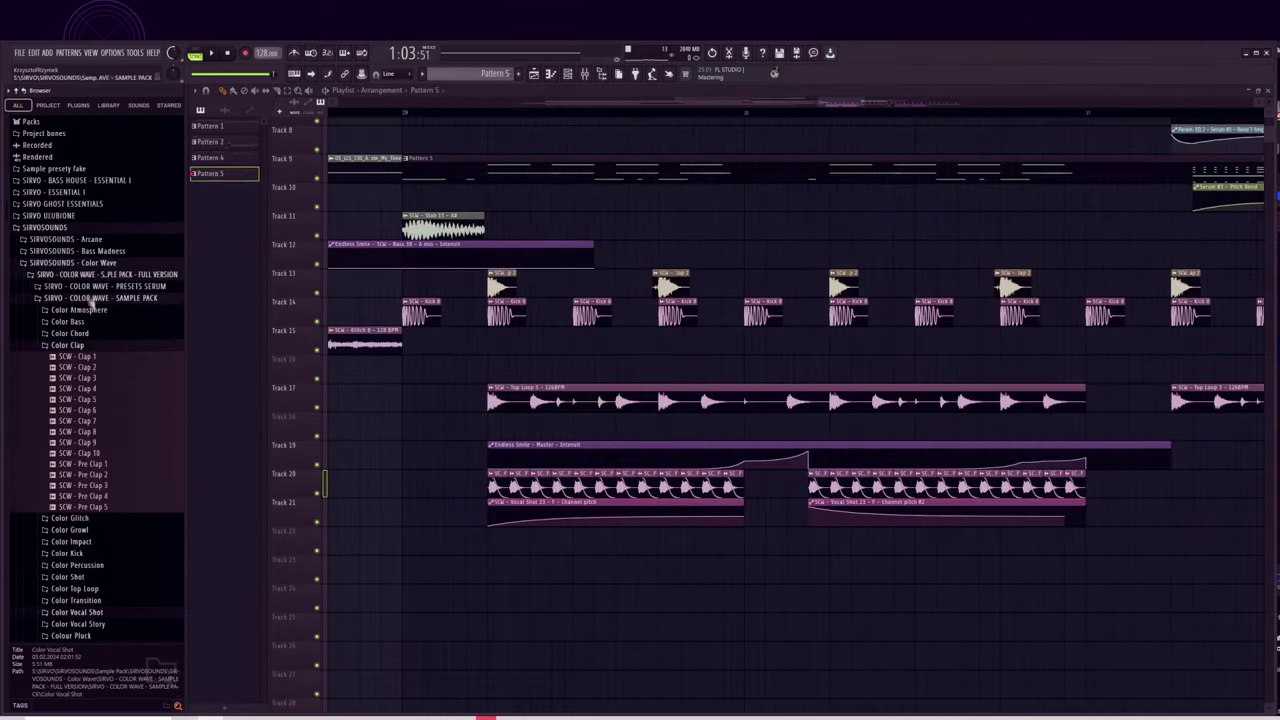
click(126, 320)
scroll(126, 350, down, 5)
click(125, 376)
click(120, 397)
click(120, 429)
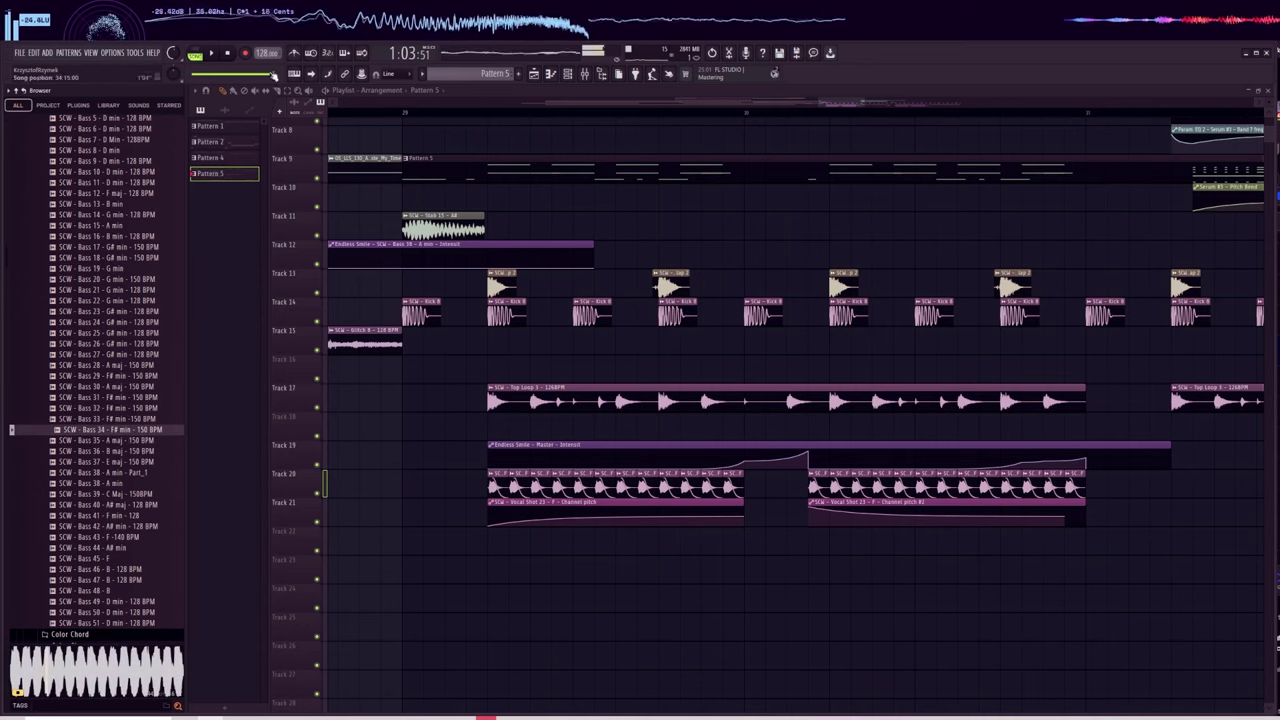
drag(274, 75, 192, 75)
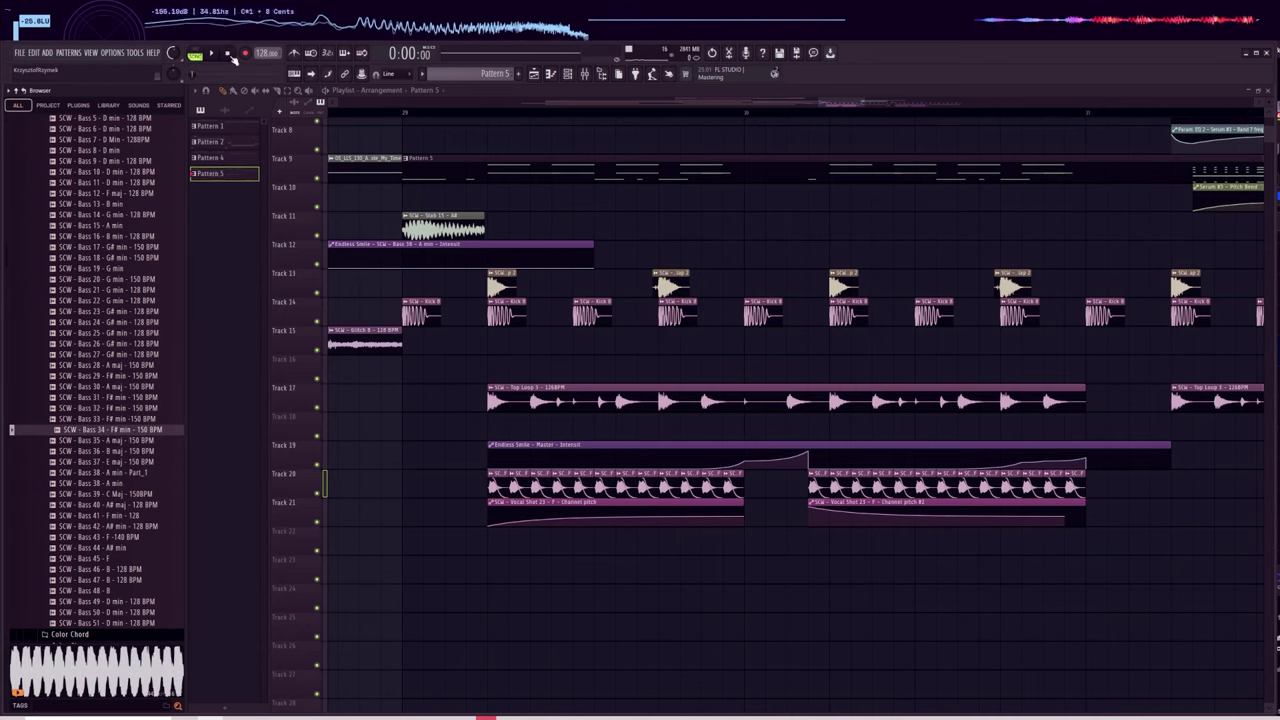
Place SCW - Bass 31 - F# min - 150 BPM on Track 22, trimmed to the gap between the first two vocal chop groups.
click(130, 408)
click(121, 399)
scroll(121, 395, down, 2)
click(124, 353)
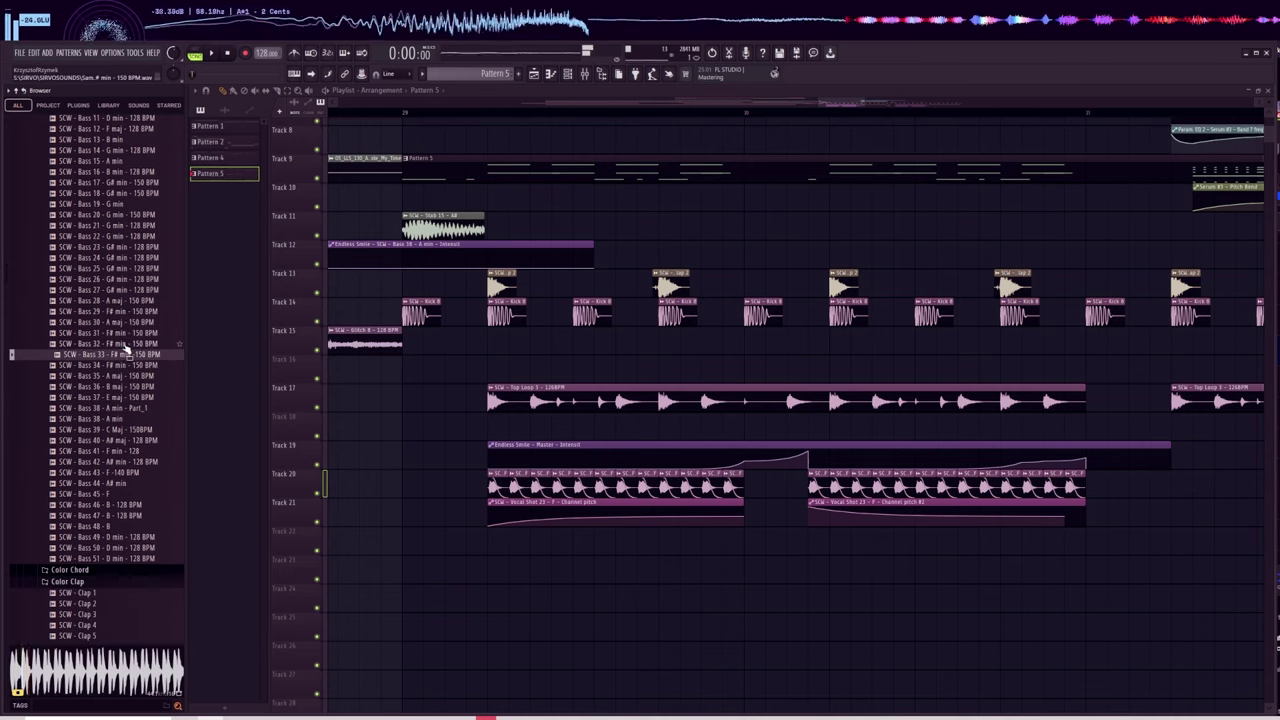
click(127, 333)
drag(127, 333, 852, 538)
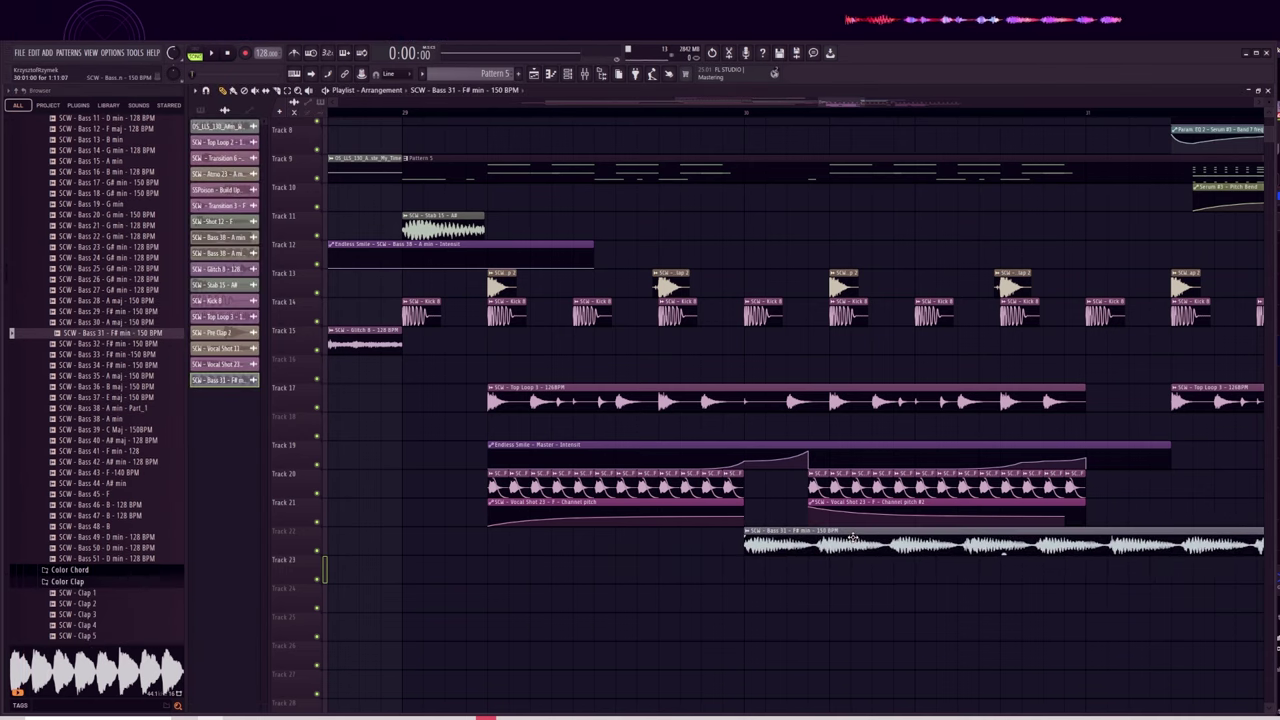
scroll(828, 120, down, 3)
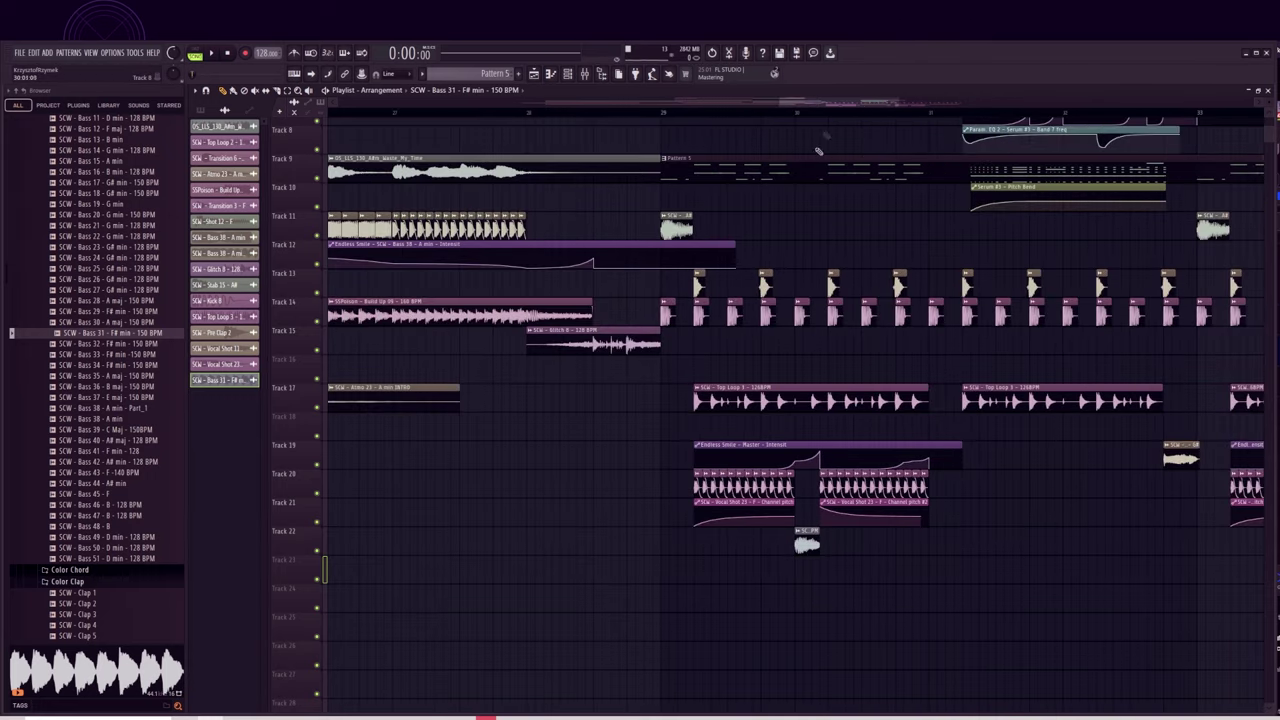
scroll(832, 119, up, 3)
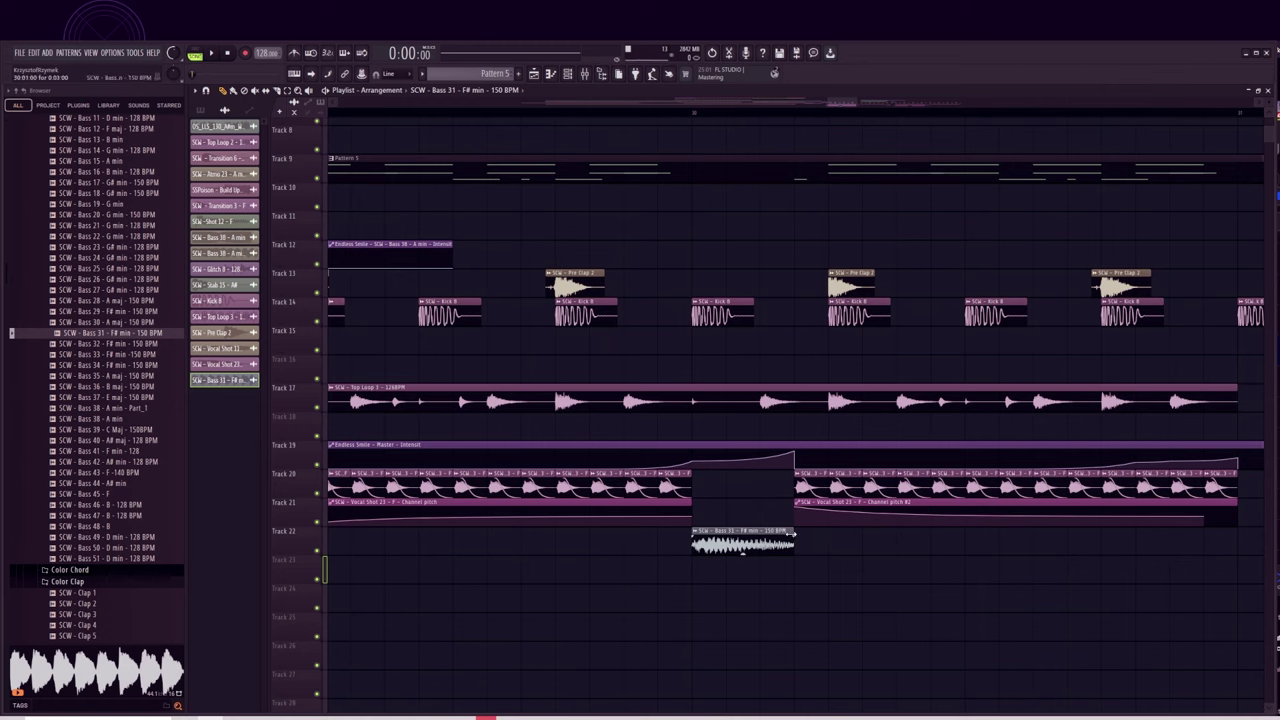
Route the Bass 31 clip to mixer track 21 and add Kickstart 2 with the second curve preset.
double_click(760, 534)
click(532, 222)
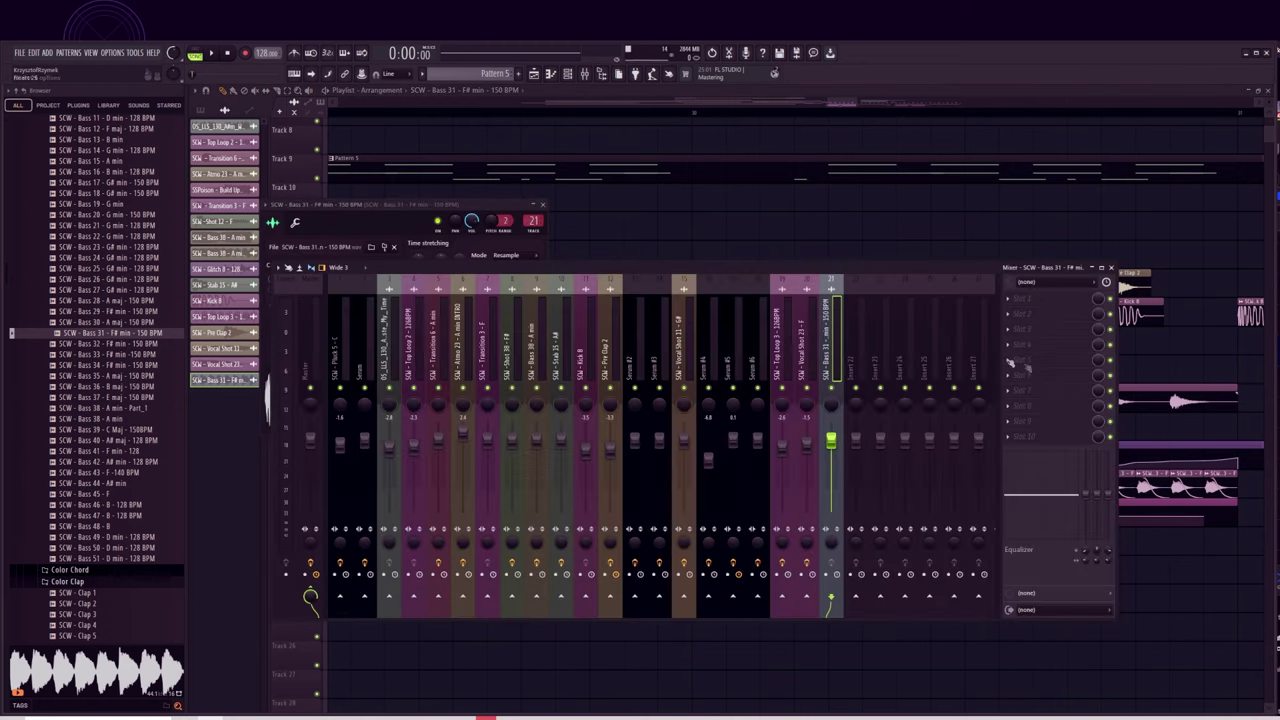
click(1037, 385)
click(1240, 290)
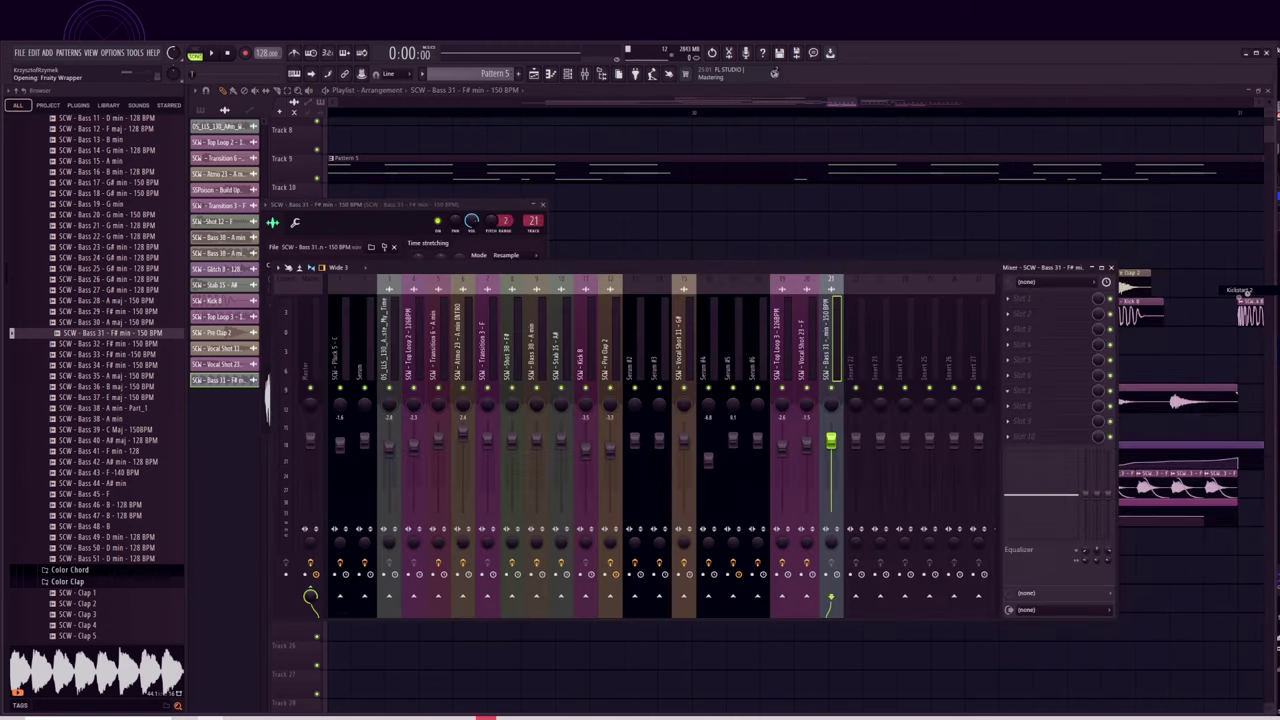
click(367, 302)
key(space)
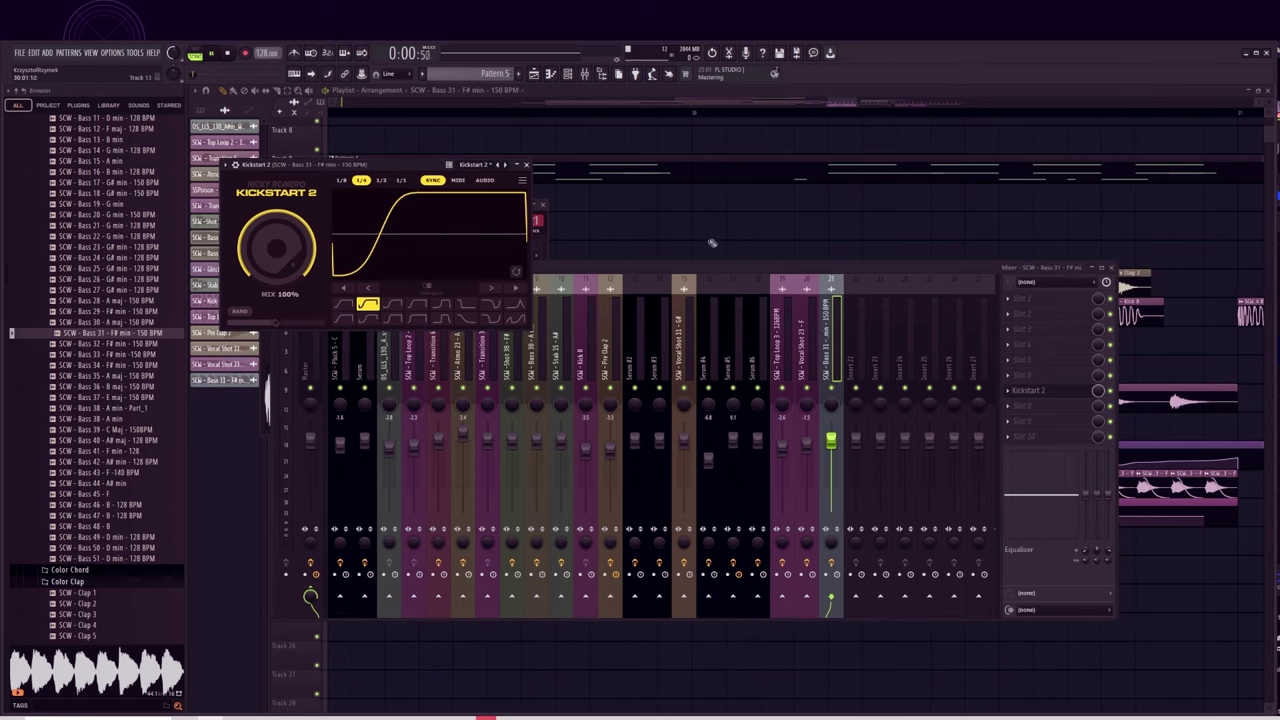
key(space)
click(705, 219)
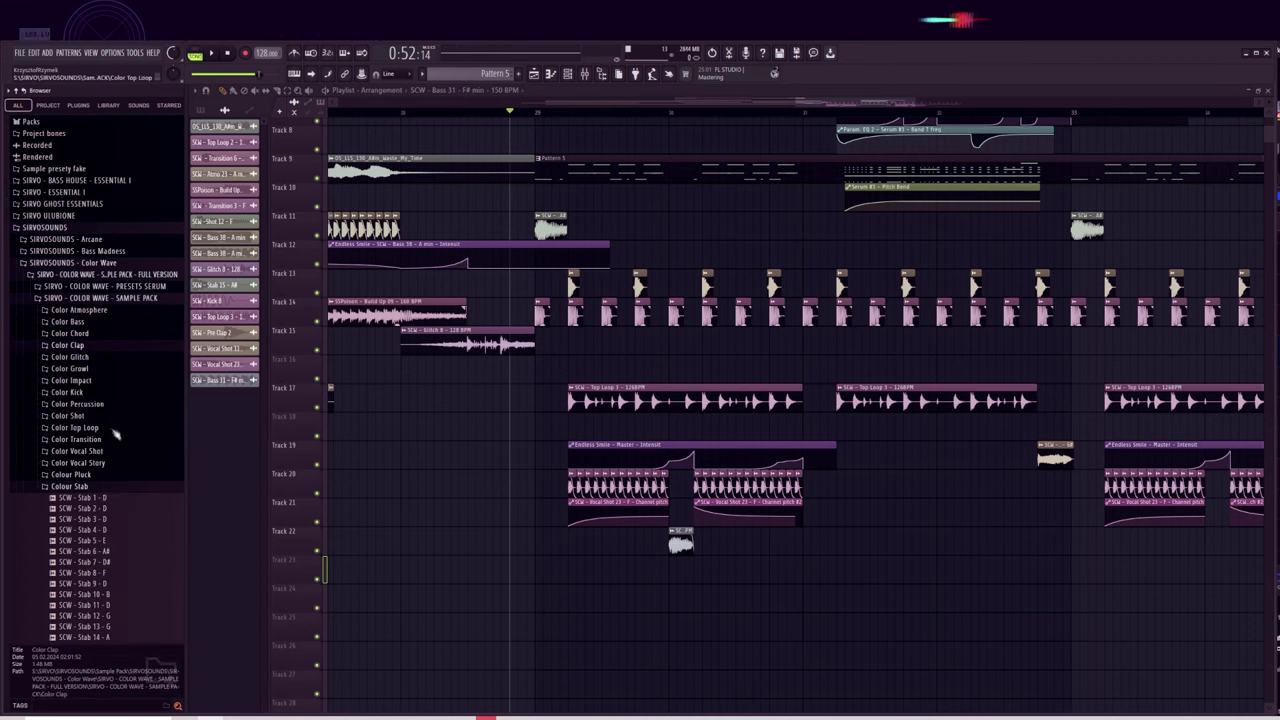
Audition samples in the Color Impact and Color Transition folders, including SCW - Impact 11 - D and SCW - Transition 1.
click(71, 380)
click(88, 498)
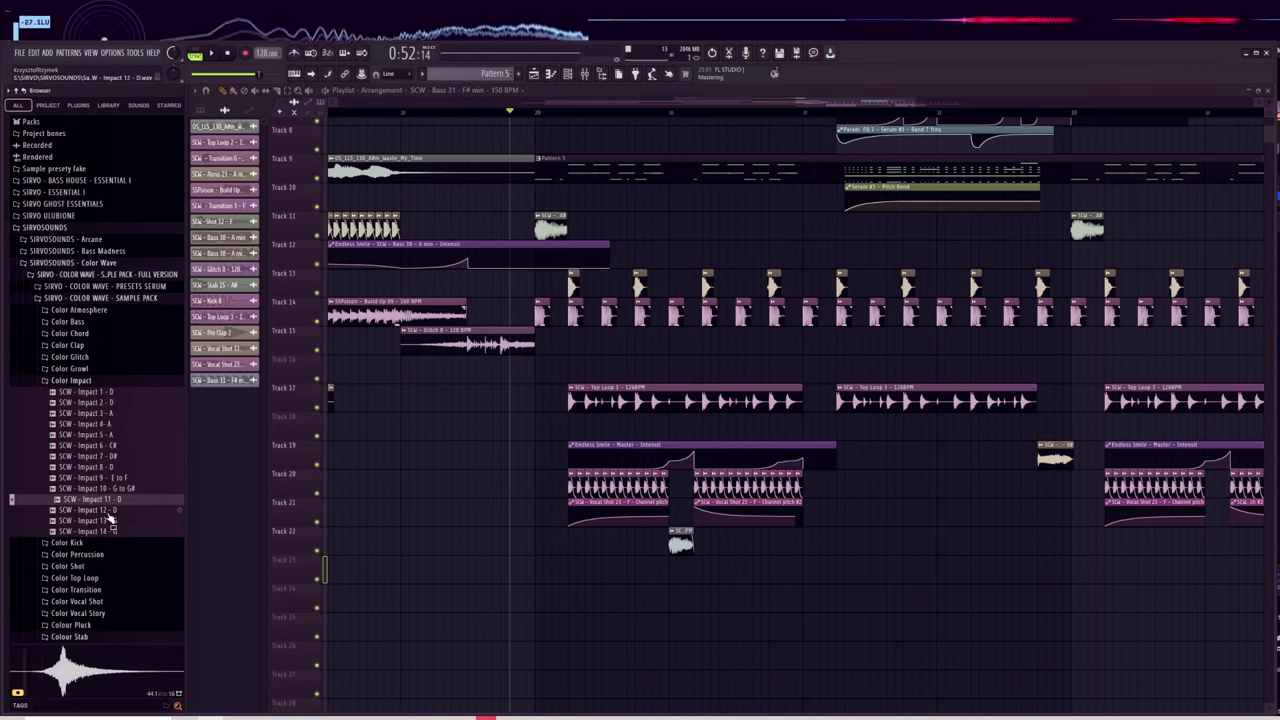
click(88, 380)
click(93, 487)
click(92, 440)
click(102, 484)
click(101, 450)
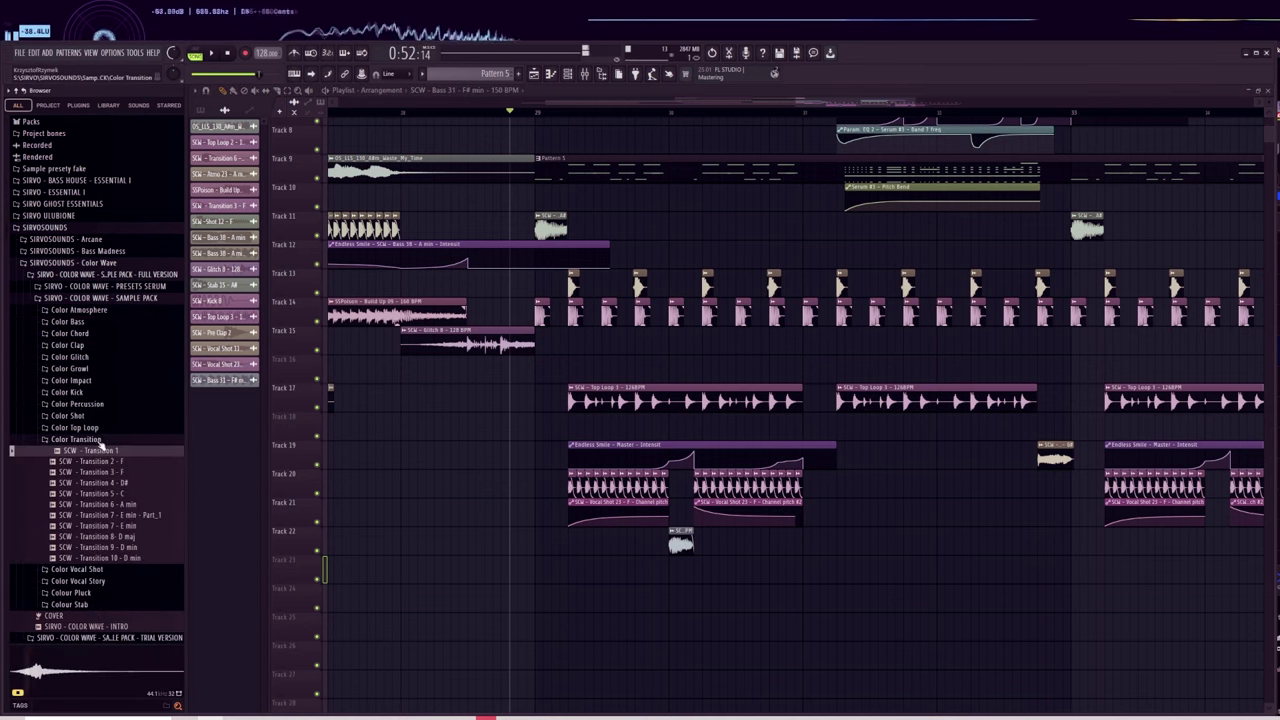
Audition the Color Glitch samples and place SCW - Glitch 1 on Track 21 at bar 31, right after the second vocal chop group.
click(69, 356)
click(100, 379)
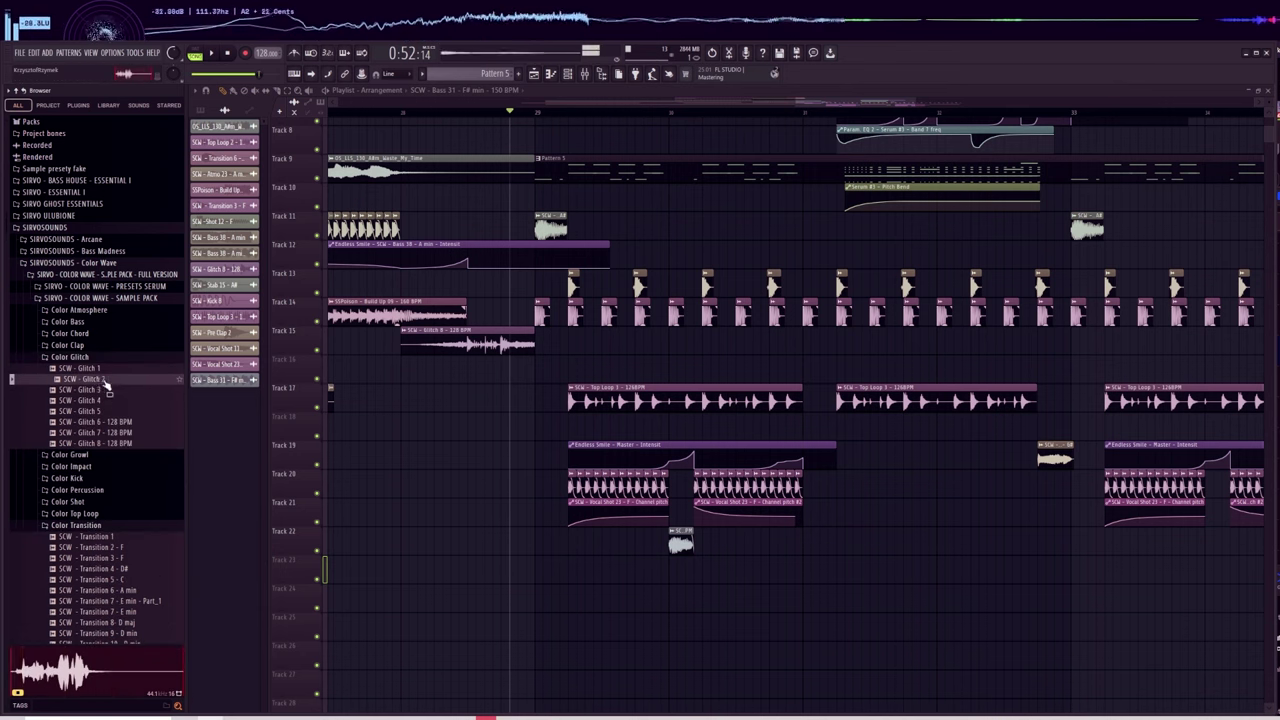
click(100, 369)
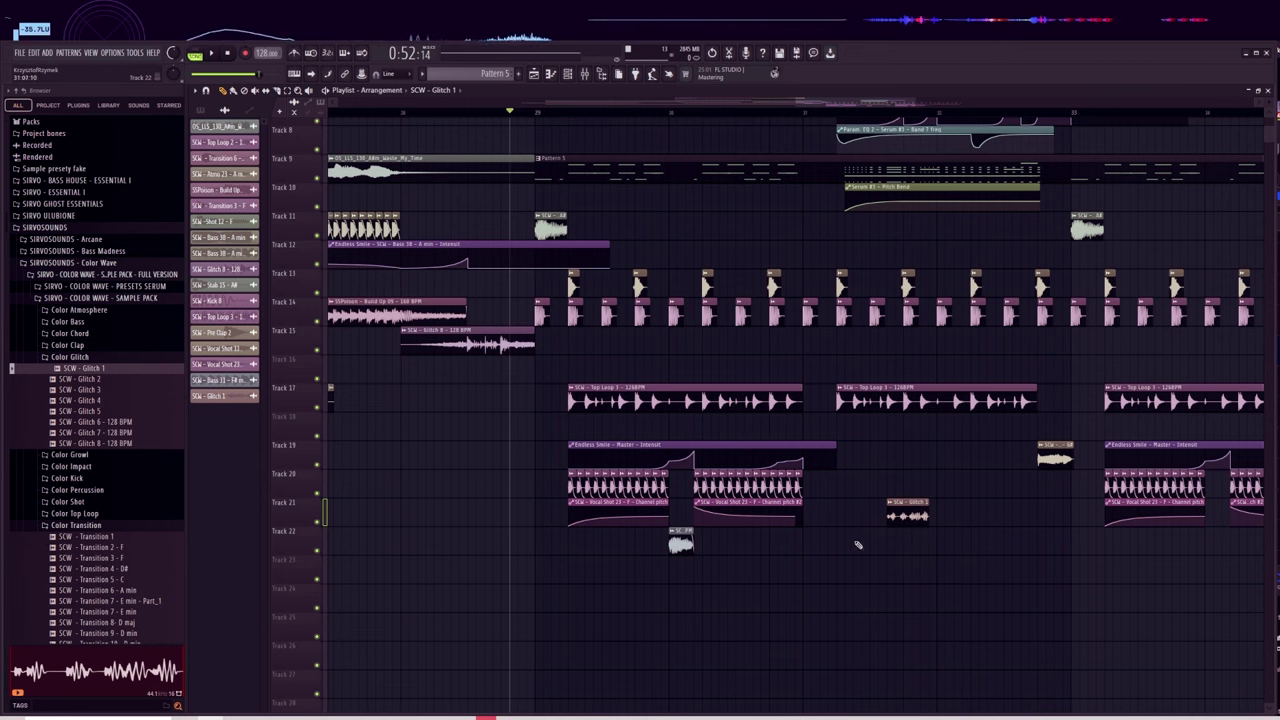
scroll(827, 93, up, 3)
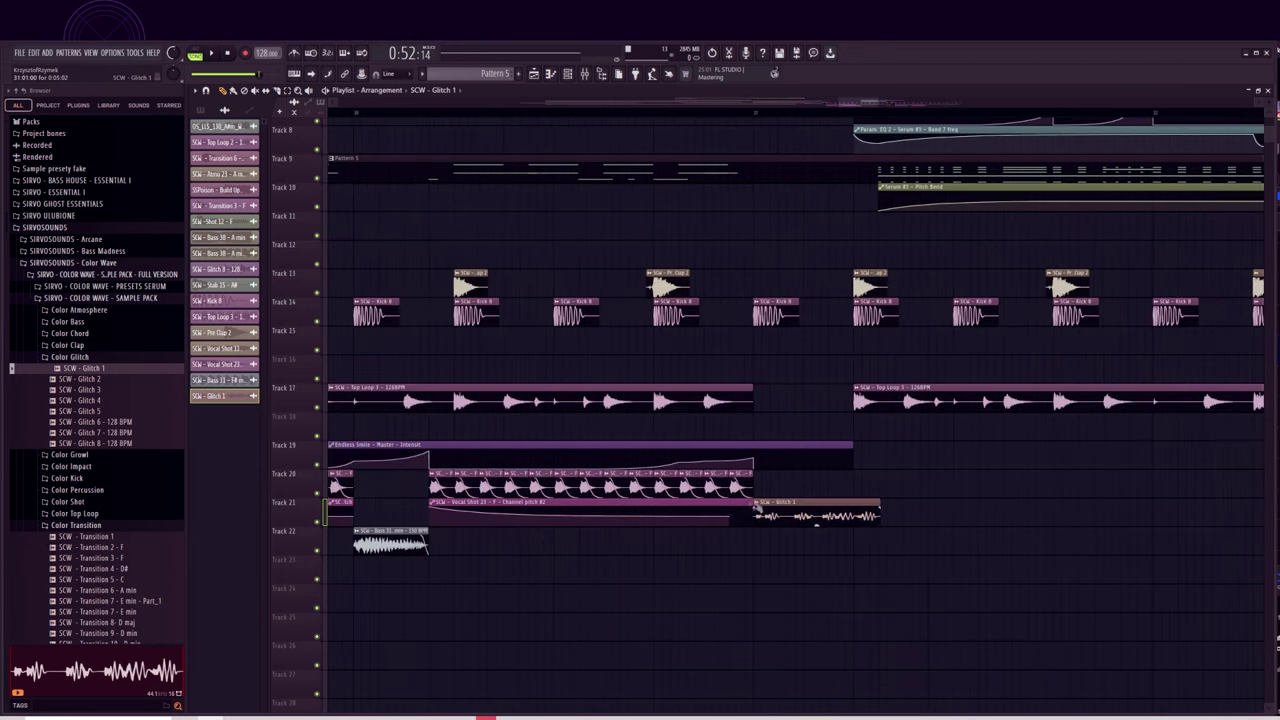
Route SCW - Glitch 1 to mixer track 22, trim its clip on Track 22 to end where the next top loop starts, and play it back.
key(F9)
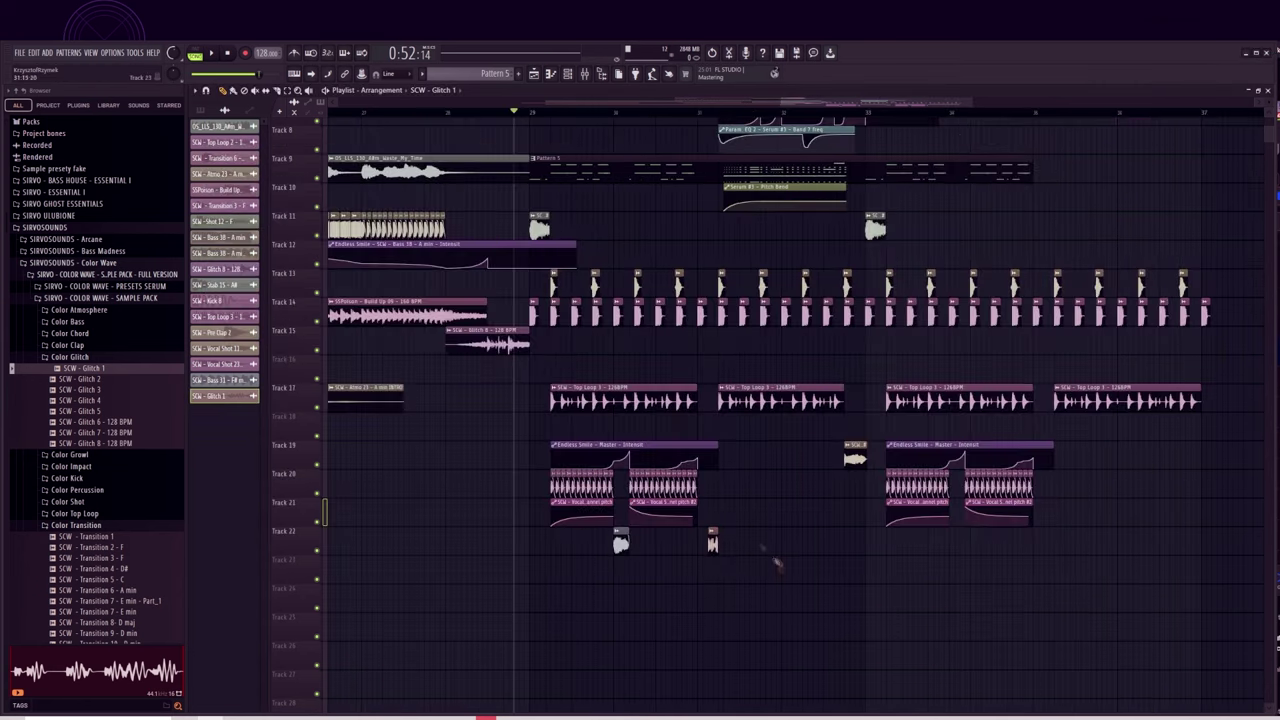
key(space)
scroll(587, 116, up, 2)
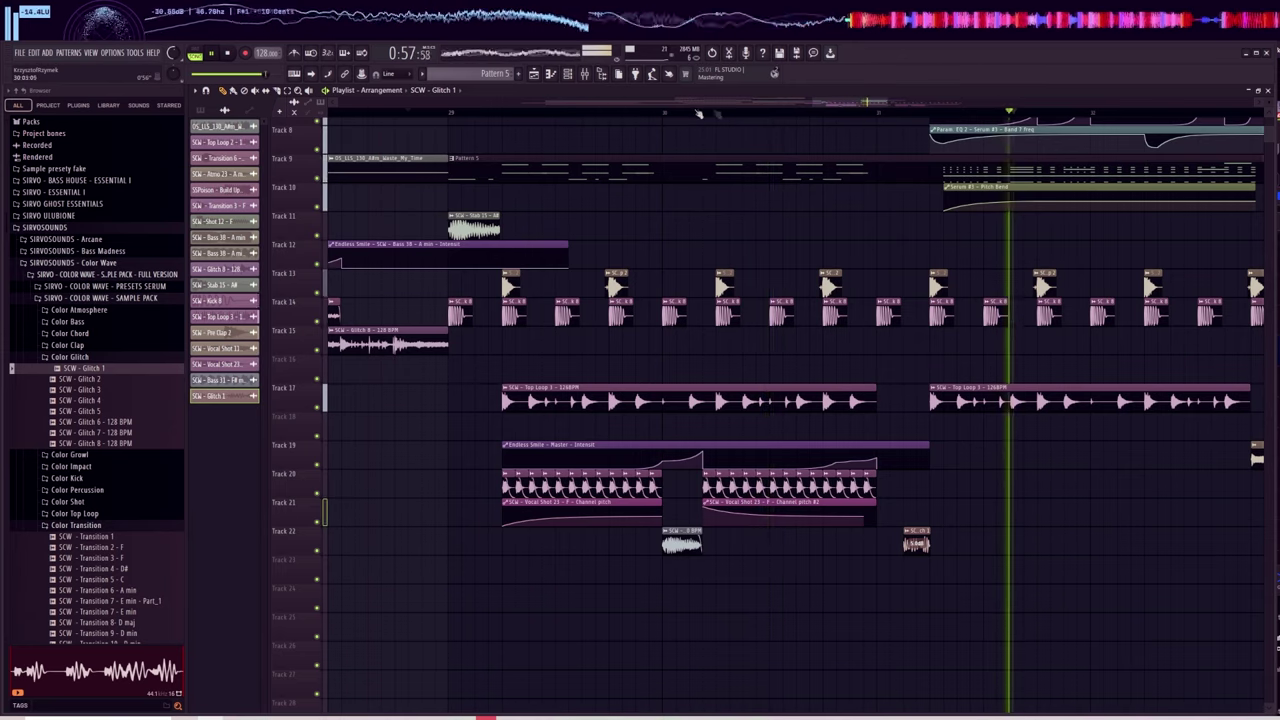
key(space)
click(850, 111)
key(space)
key(space)
Audition other Color Glitch samples in the glitch channel and replace its sample with SCW - Glitch 6 - 128 BPM.
scroll(95, 380, down, 2)
middle_click(84, 326)
key(space)
middle_click(84, 338)
key(space)
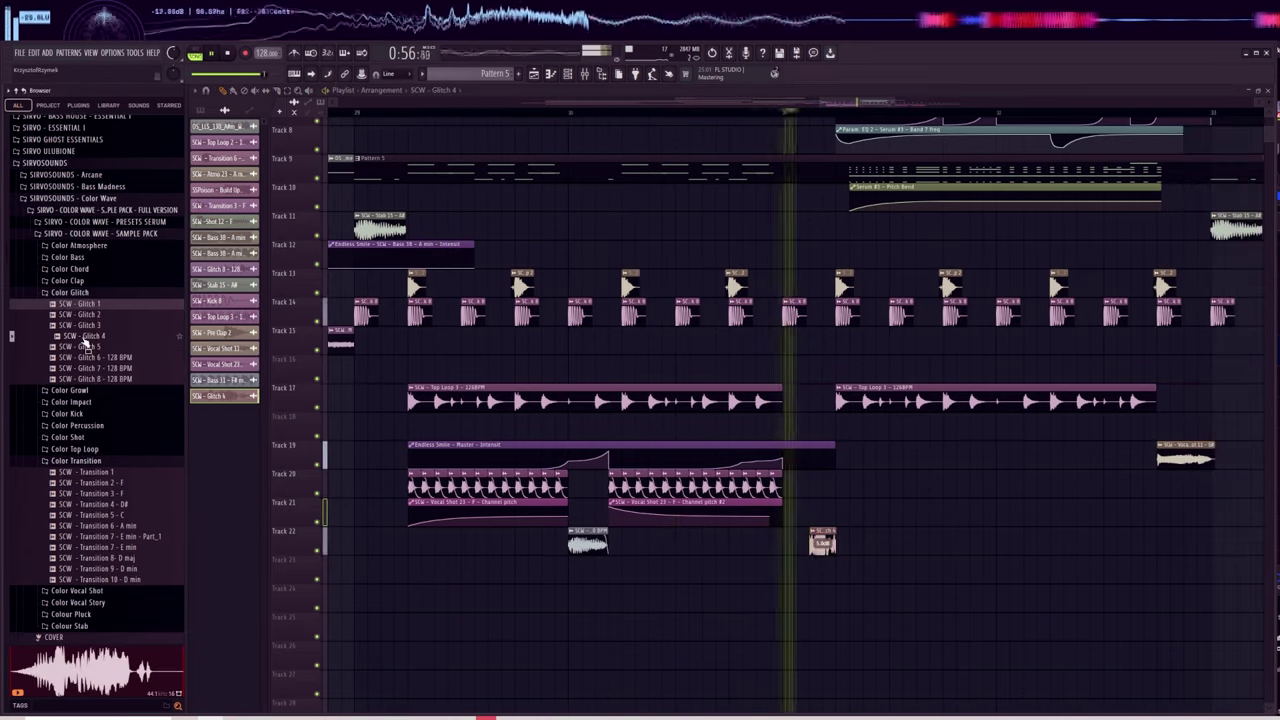
middle_click(86, 346)
key(space)
key(space)
scroll(84, 350, down, 2)
key(space)
middle_click(101, 294)
key(space)
key(space)
Extend the glitch clip on Track 22 back to the start of bar 31, filling the gap after the second vocal chop group.
drag(824, 537, 798, 536)
click(824, 537)
key(space)
key(space)
Add Endless Smile to the glitch mixer track and create an intensity automation clip on Track 23 from bar 31.
drag(783, 112, 1036, 112)
double_click(797, 531)
key(F9)
click(1055, 330)
mouse_move(1050, 343)
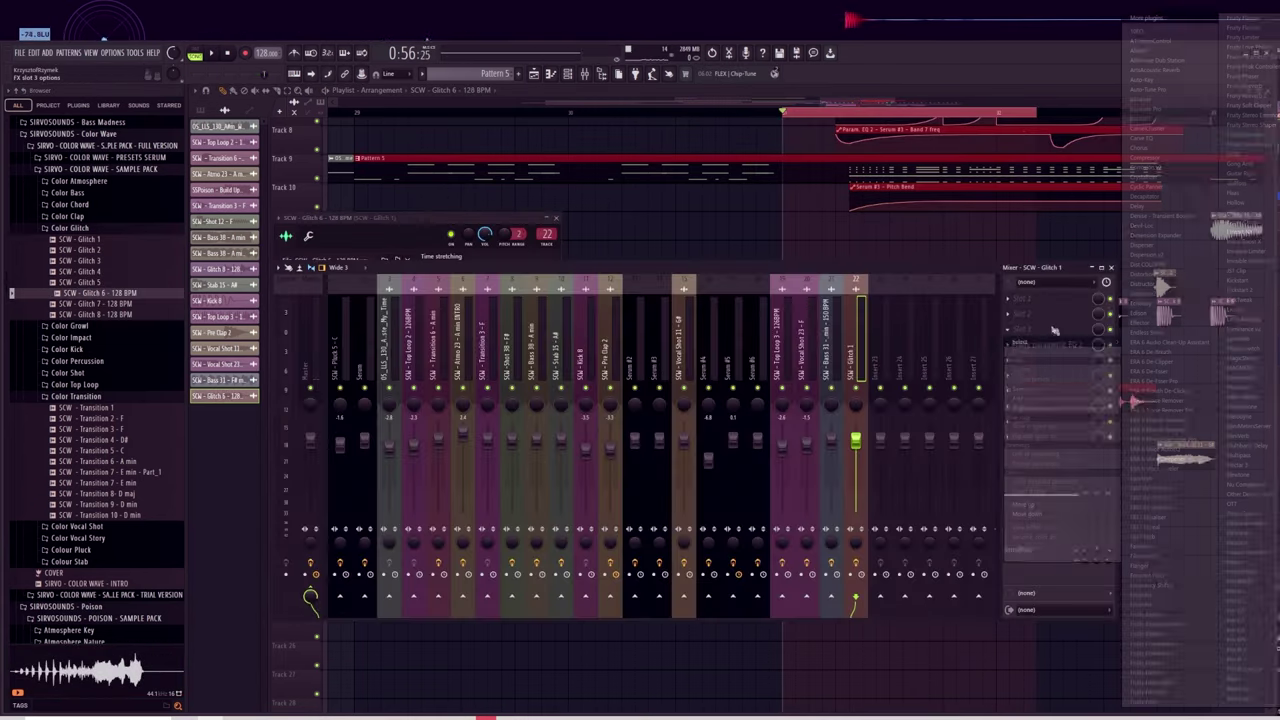
click(1150, 272)
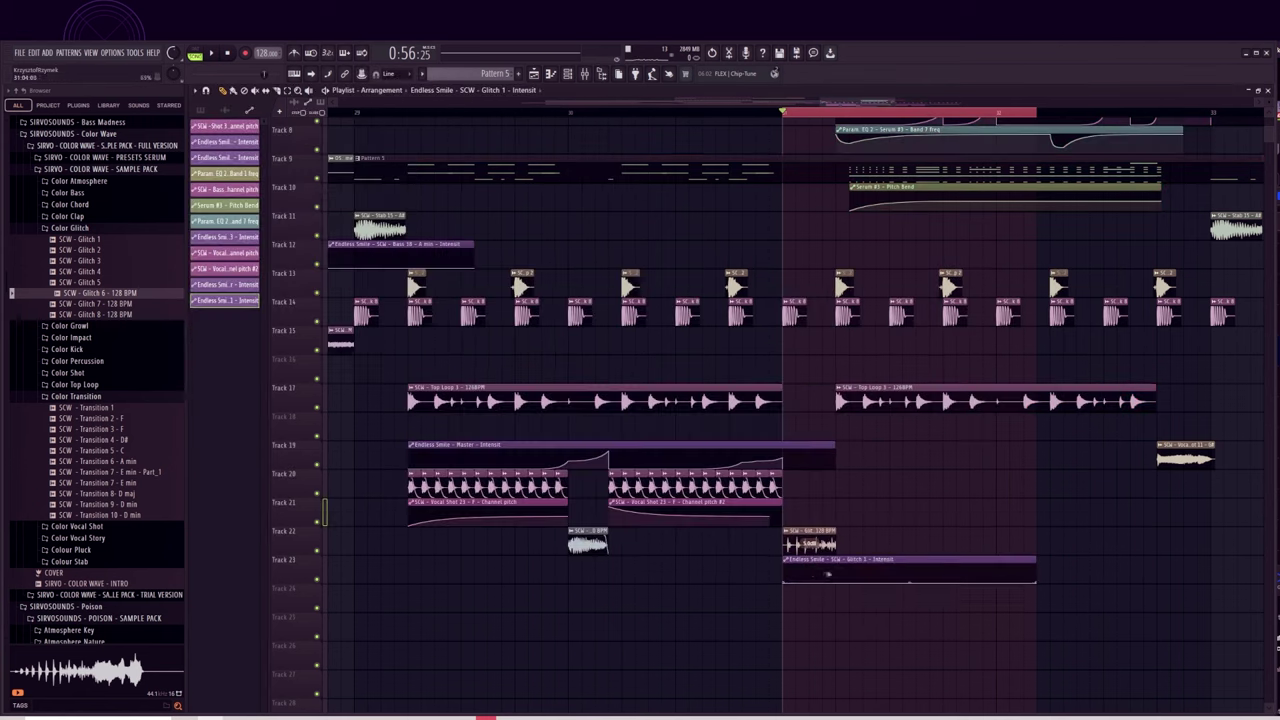
Shape the glitch intensity automation to rise across the glitch clip, hold, and drop sharply to zero, checking it in playback.
key(space)
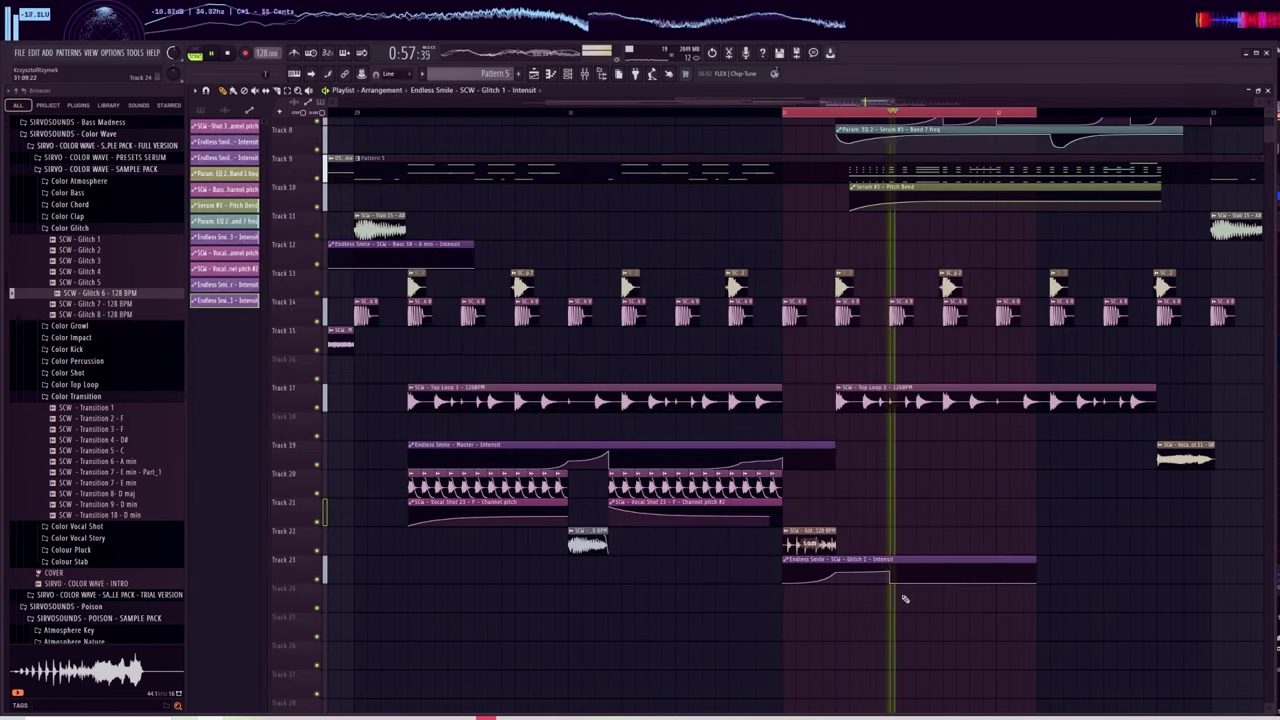
key(space)
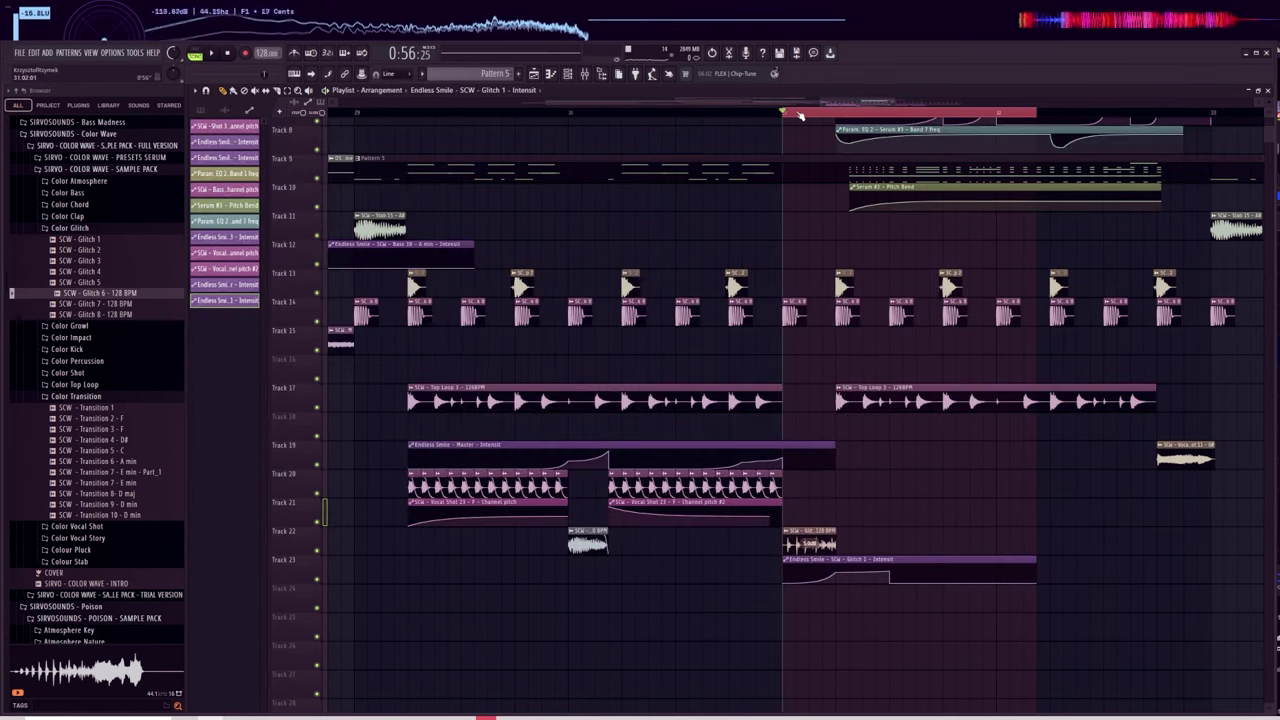
scroll(800, 115, down, 3)
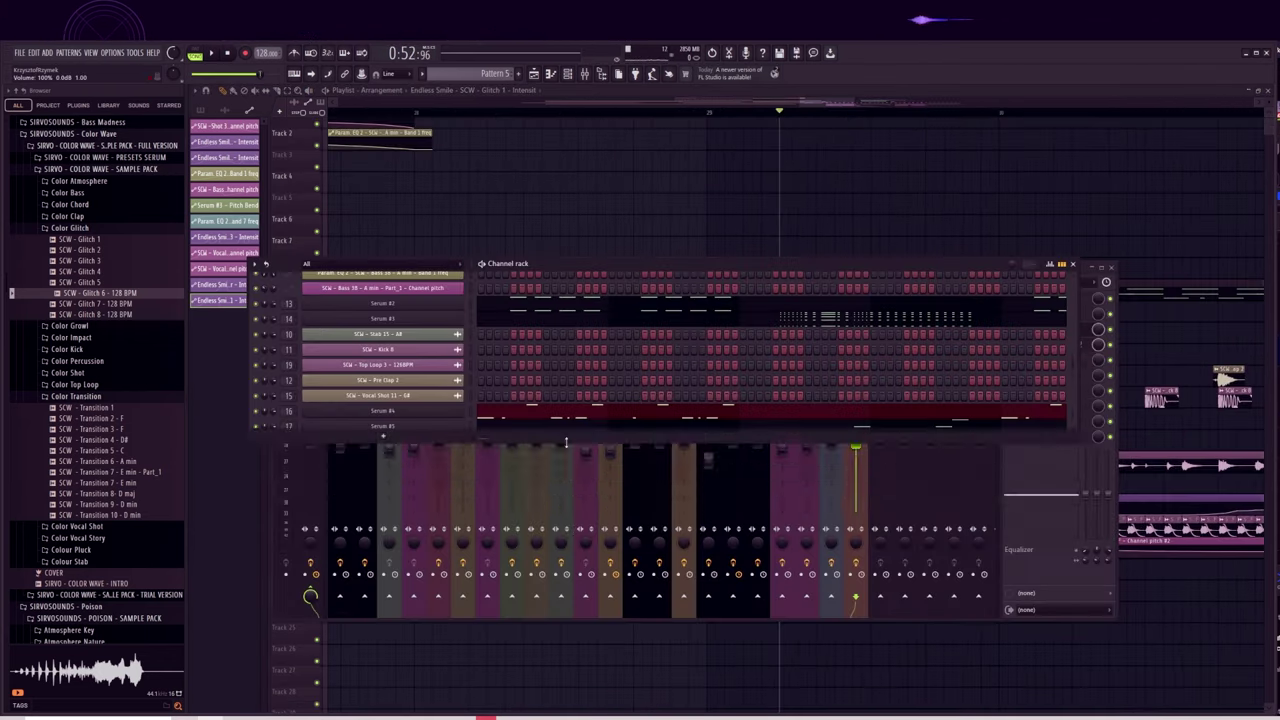
Create an automation clip for the COLOUR macro of Serum #2 from bar 29 and place it on Track 8.
drag(572, 700, 572, 616)
scroll(465, 372, up, 3)
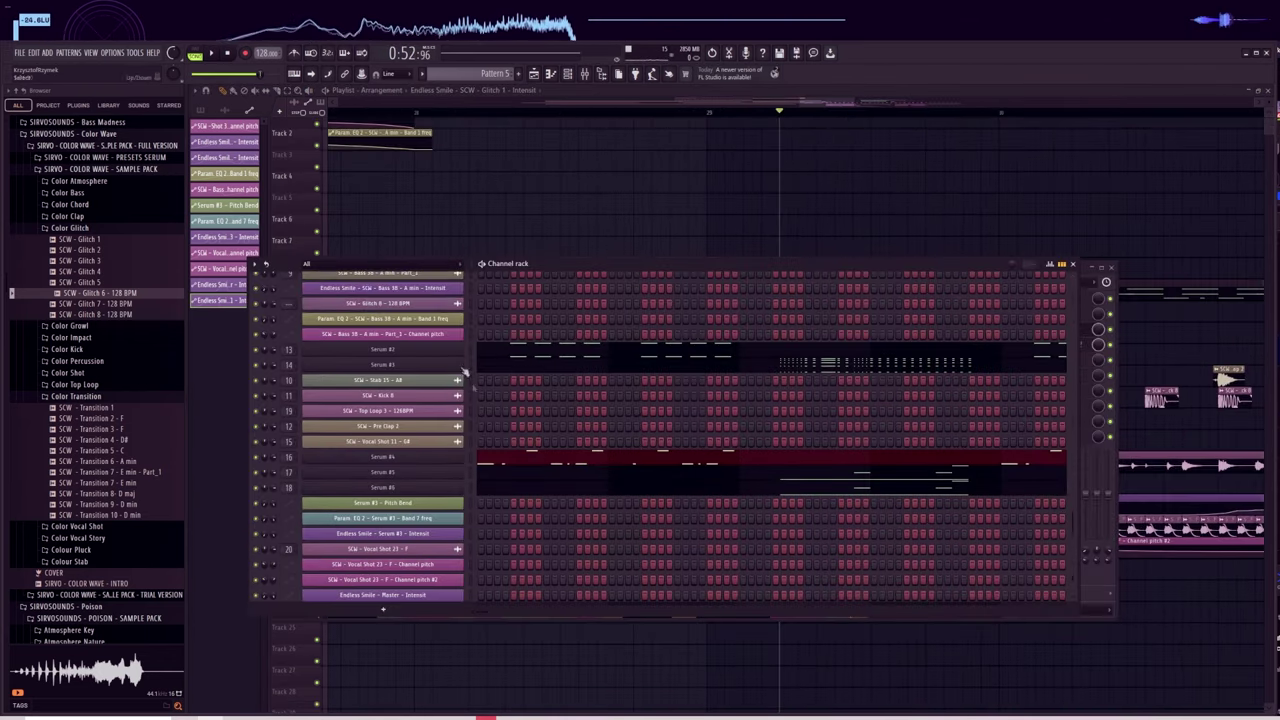
click(434, 356)
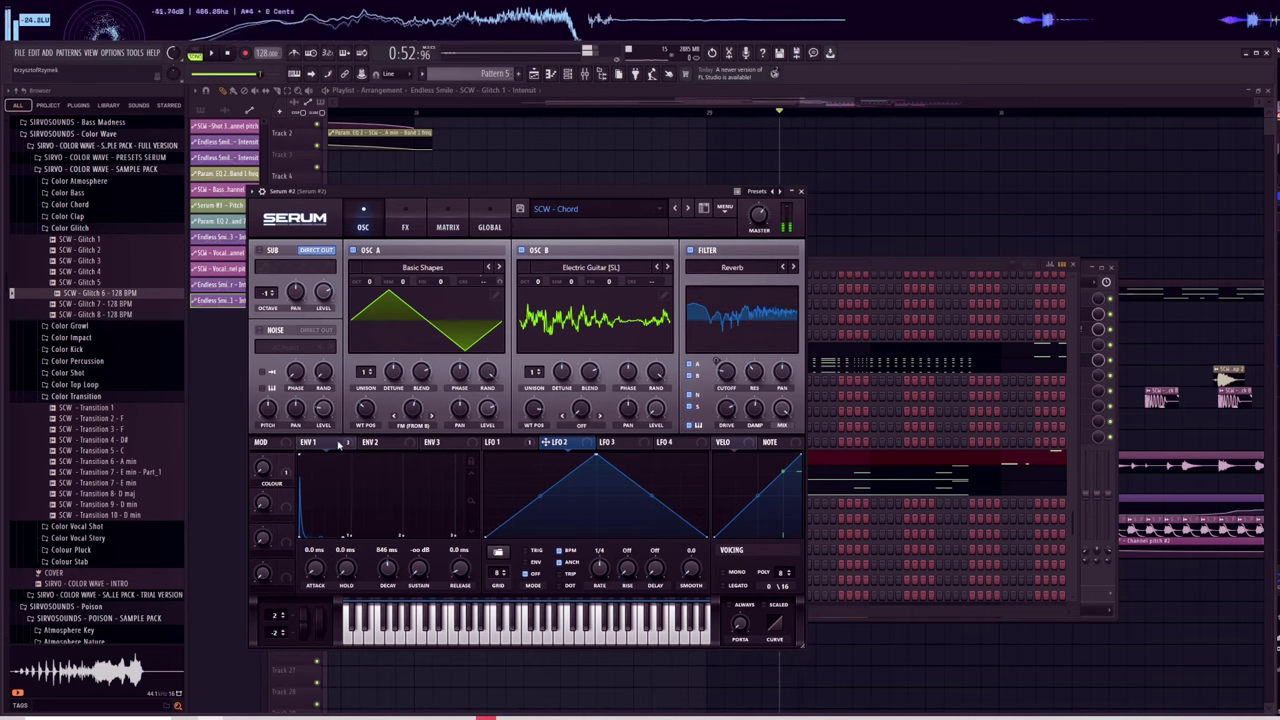
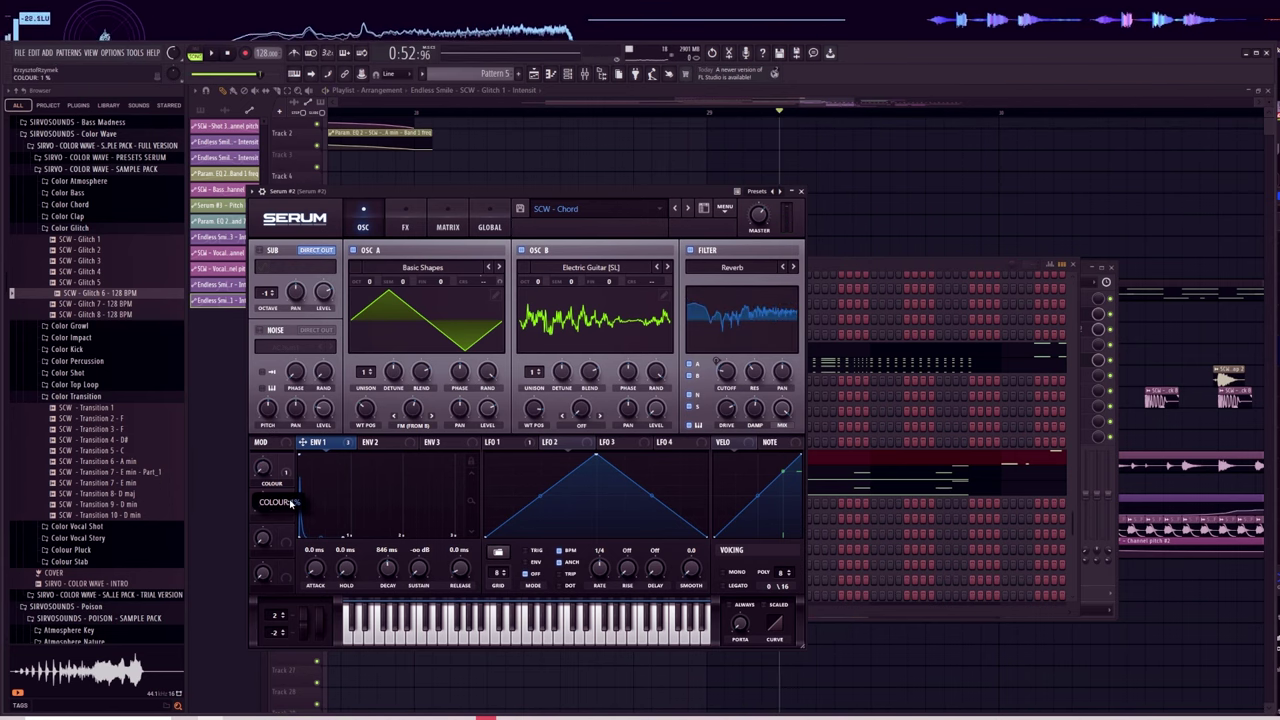
right_click(361, 74)
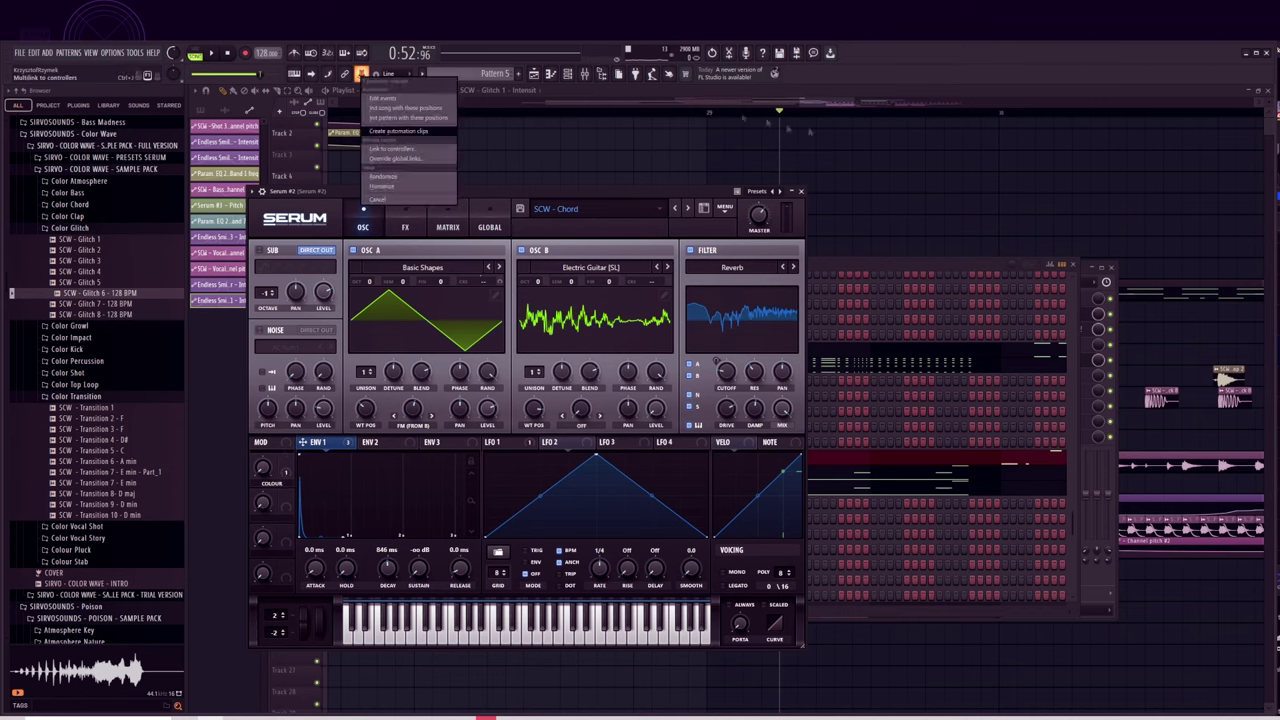
right_click(361, 74)
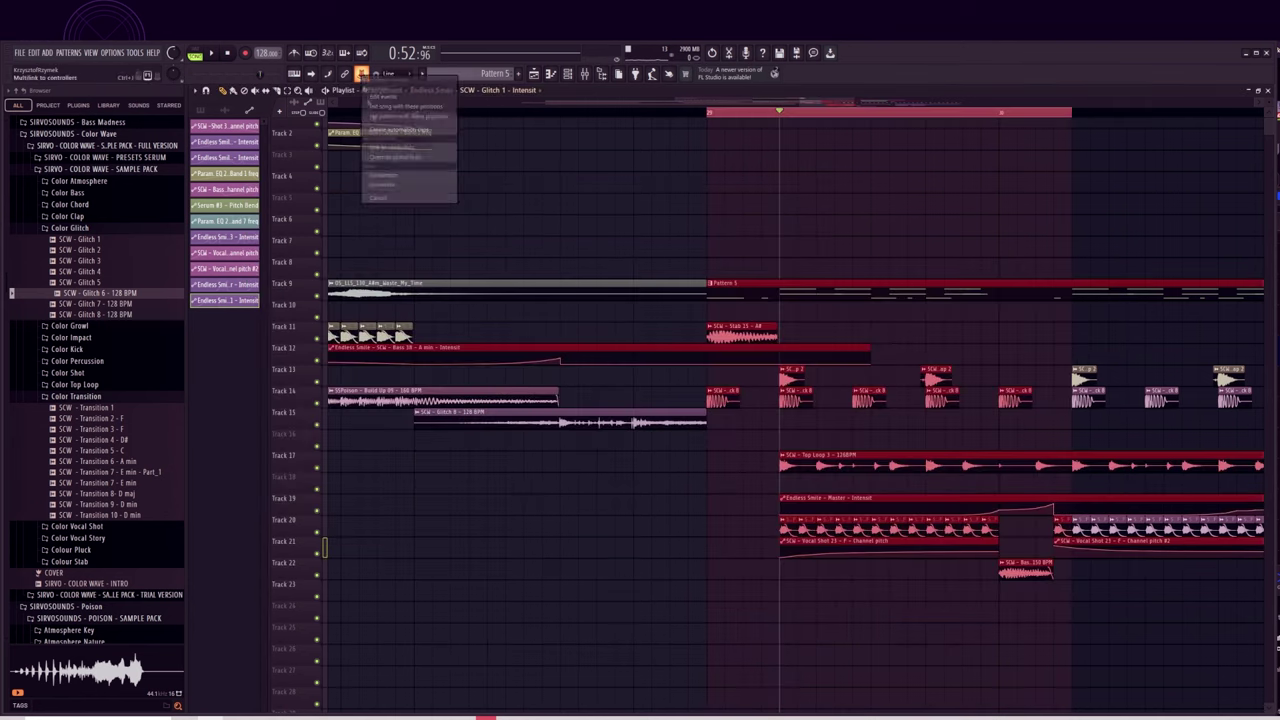
click(400, 129)
drag(784, 130, 783, 285)
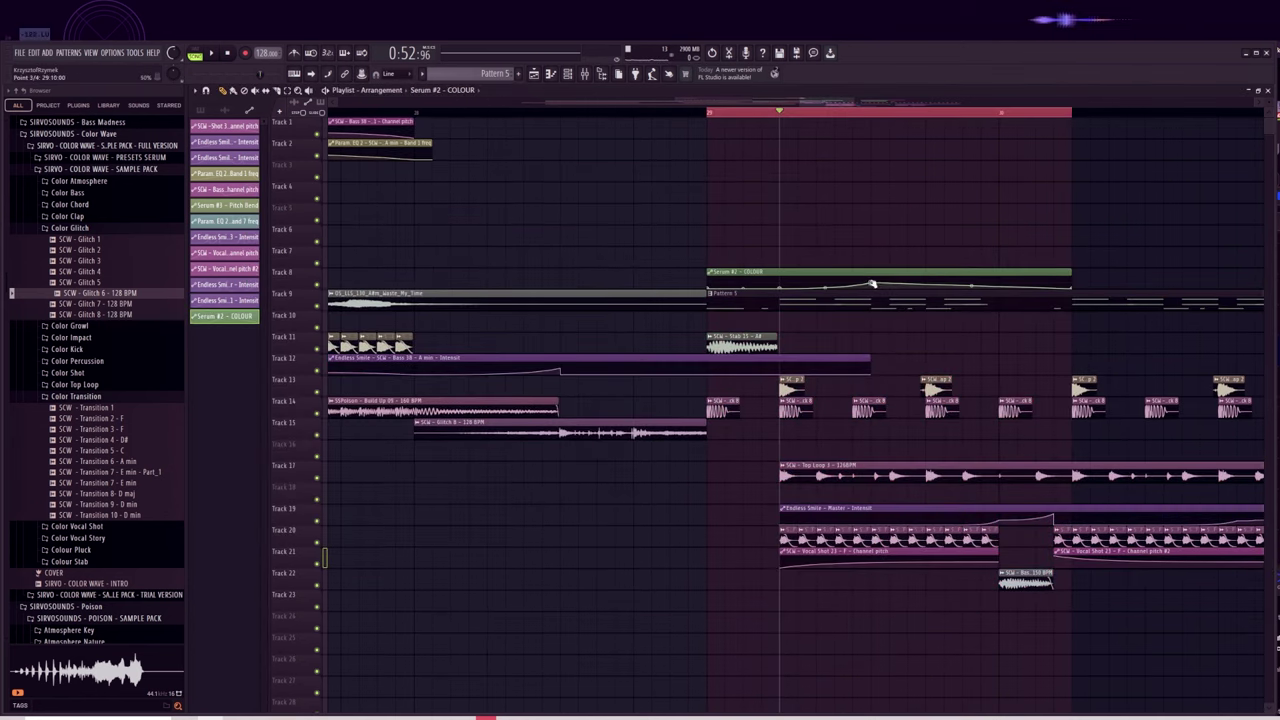
Shape the Serum #2 COLOUR automation as a gradual rise that drops to zero just before the Bass 31 fill, checking it in playback.
key(space)
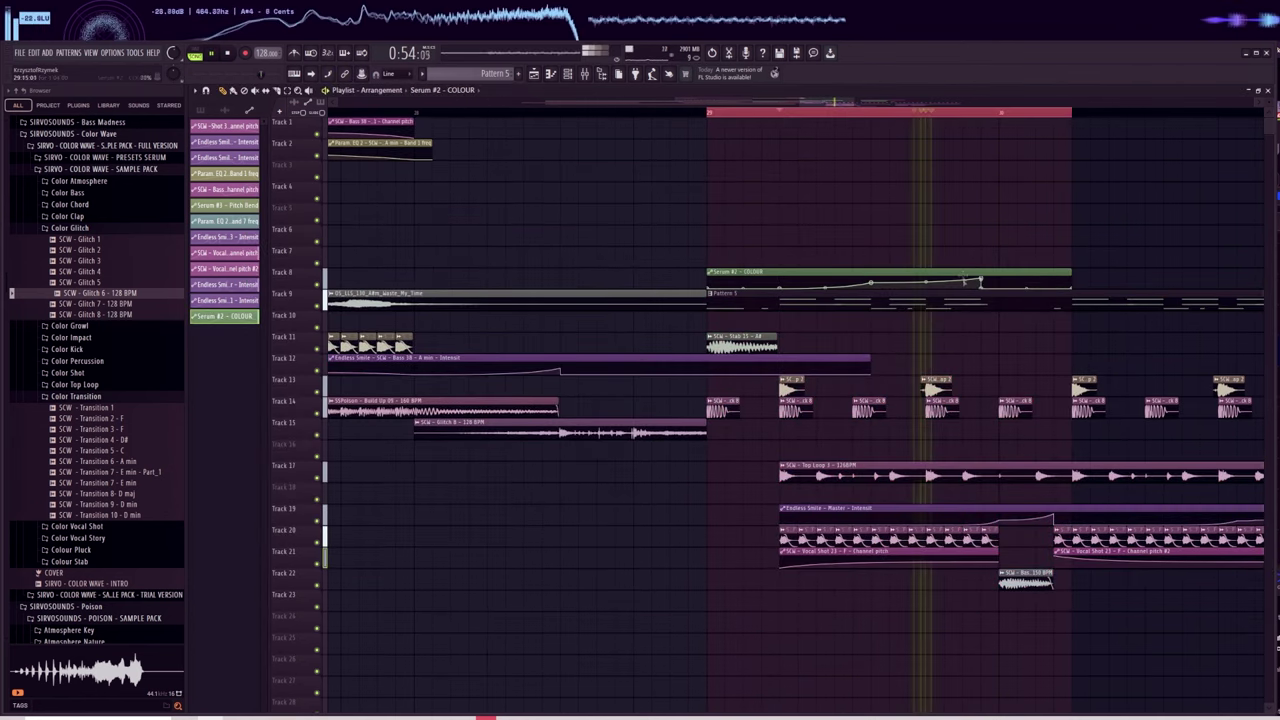
key(space)
drag(808, 105, 826, 106)
key(space)
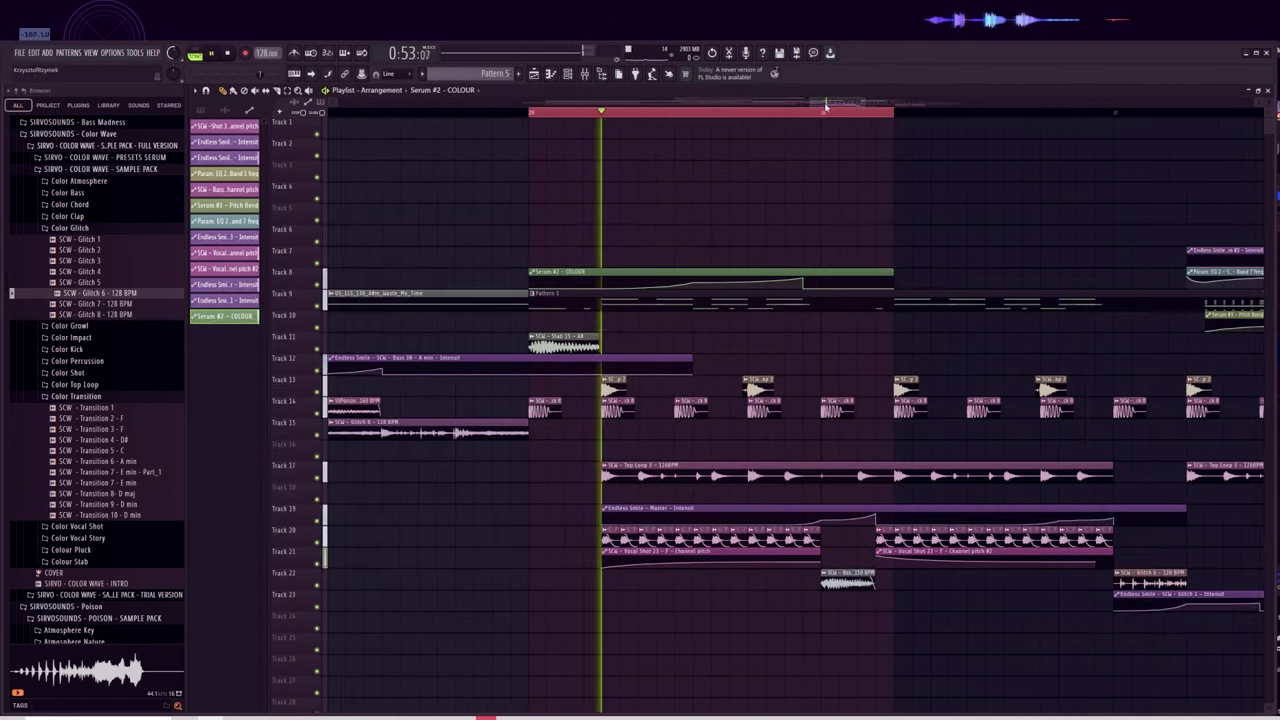
key(space)
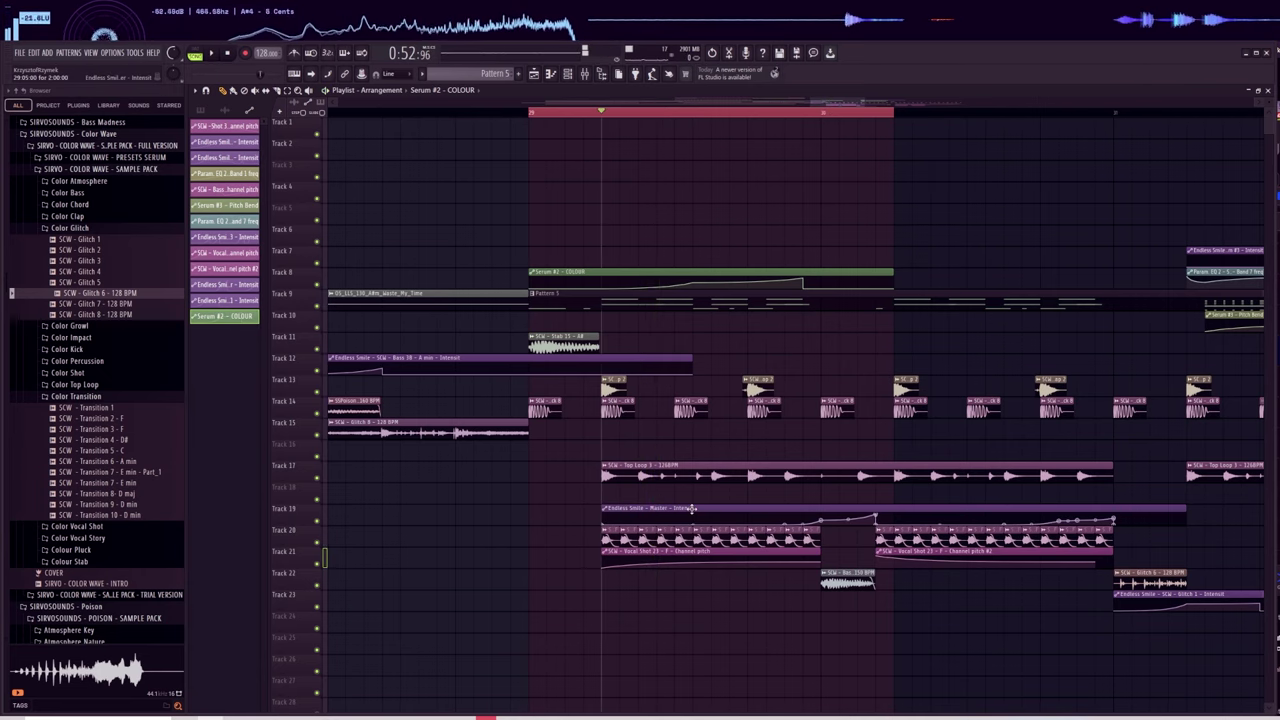
Create an automation clip for the intensity of Endless Smile on the Serum #2 mixer track.
click(1150, 334)
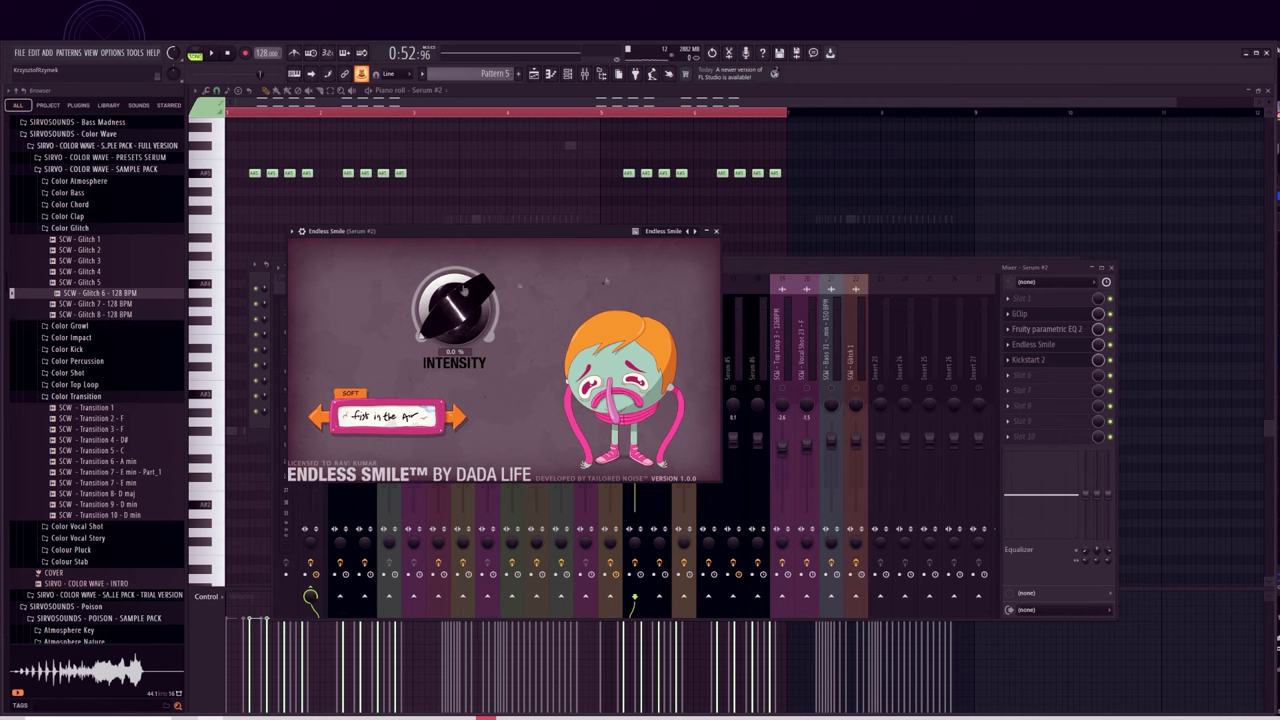
right_click(364, 73)
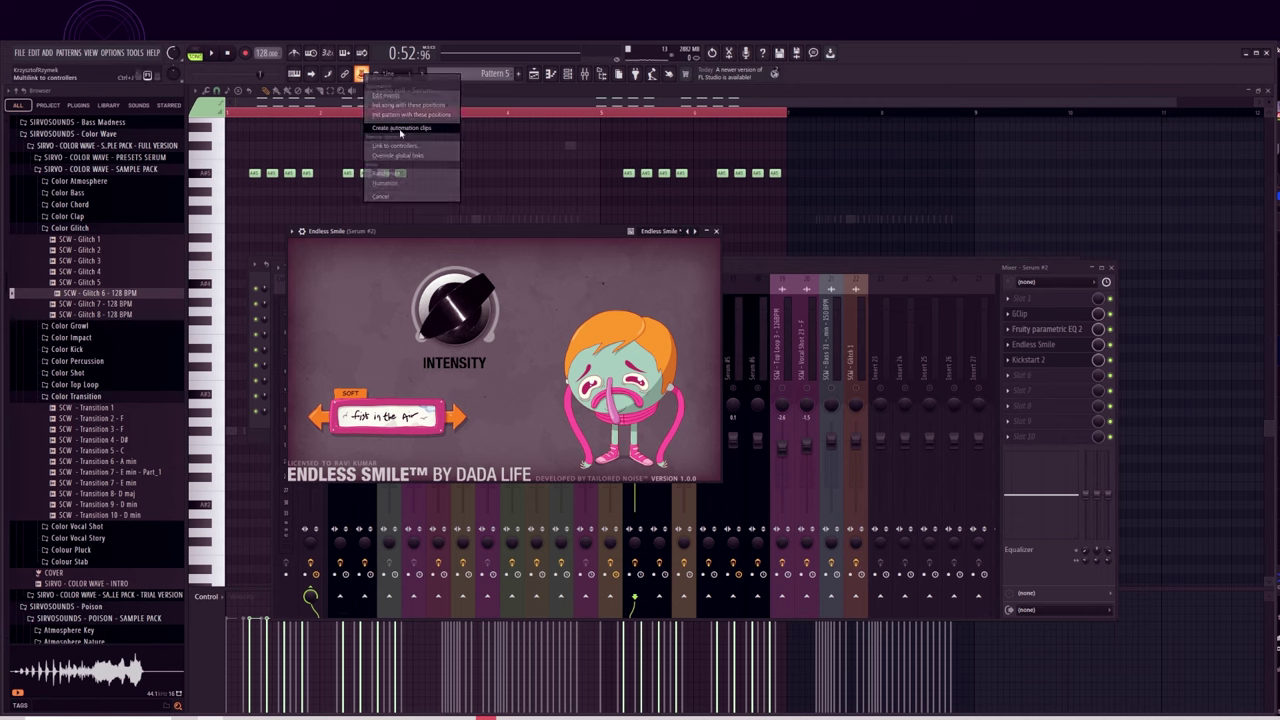
click(401, 129)
click(716, 231)
Add Endless Smile to the Vocal Shot 23 mixer track and link its intensity to the Endless Smile - Serum #2 automation.
click(535, 75)
double_click(680, 537)
click(585, 74)
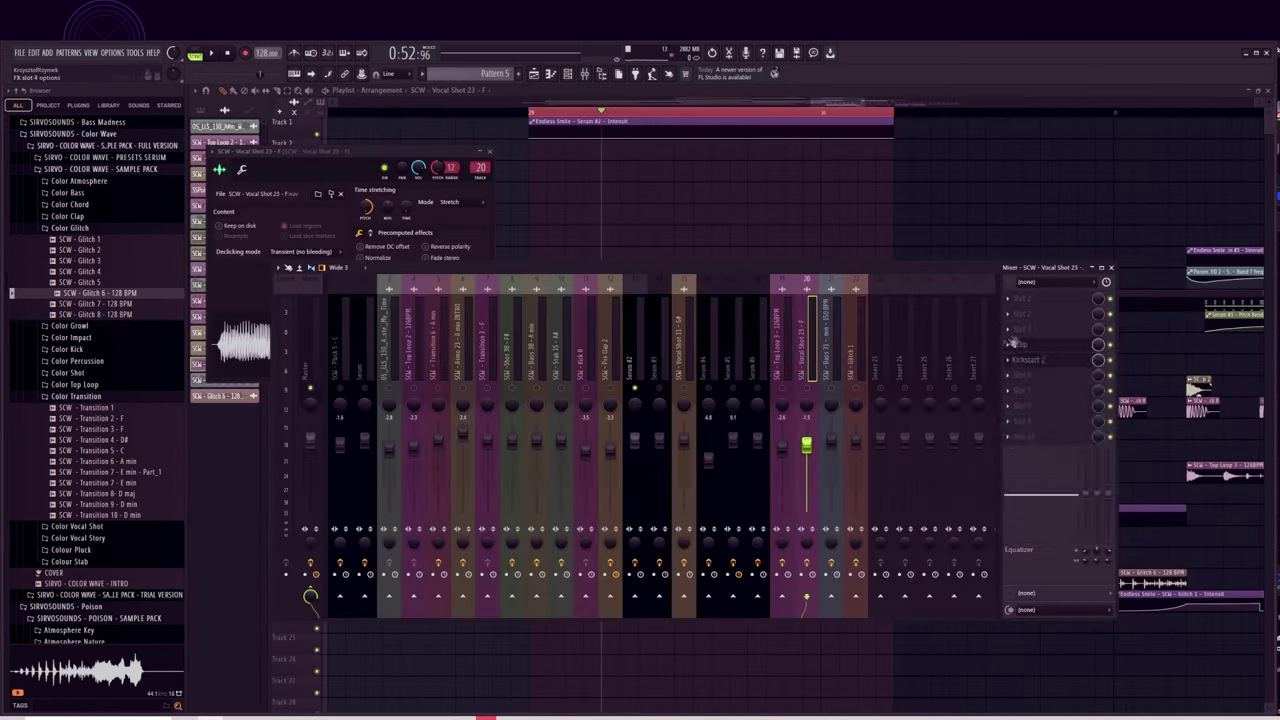
click(1034, 314)
drag(403, 256, 403, 285)
right_click(362, 73)
click(391, 148)
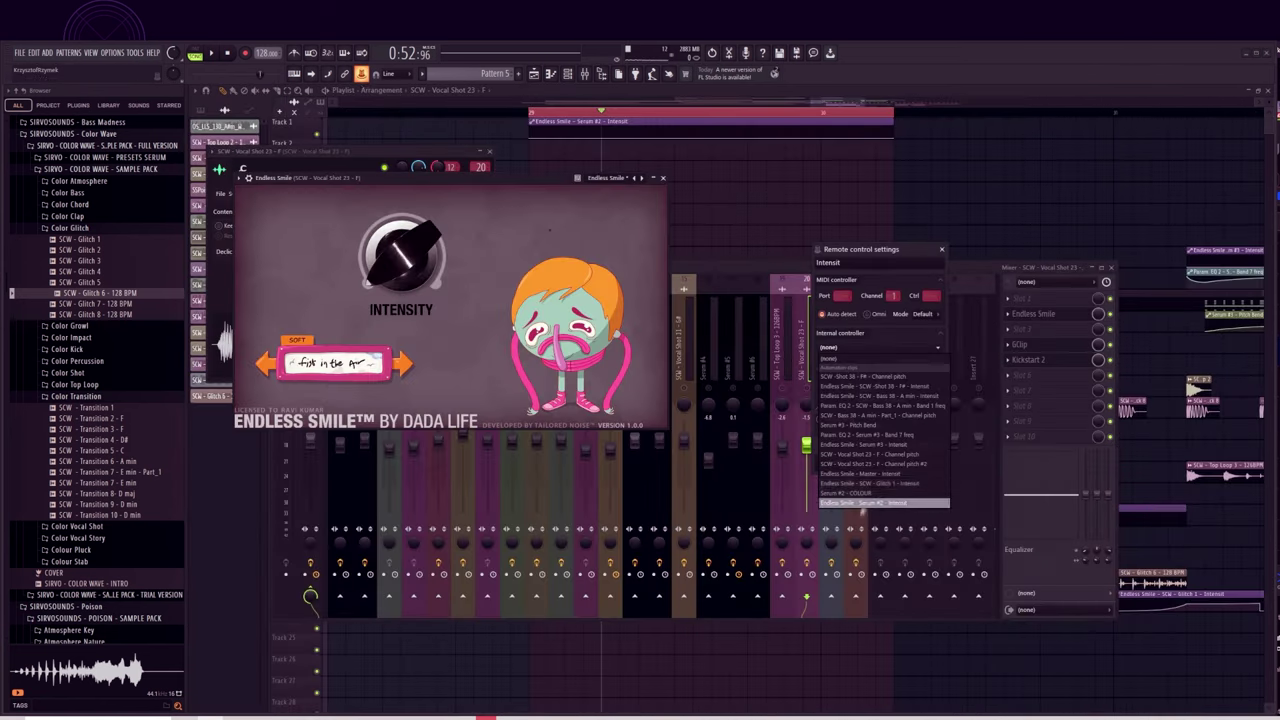
key(F12)
Move the Serum #2 intensity automation clip to Track 7 and shape its rising curve while playing the section.
key(space)
key(space)
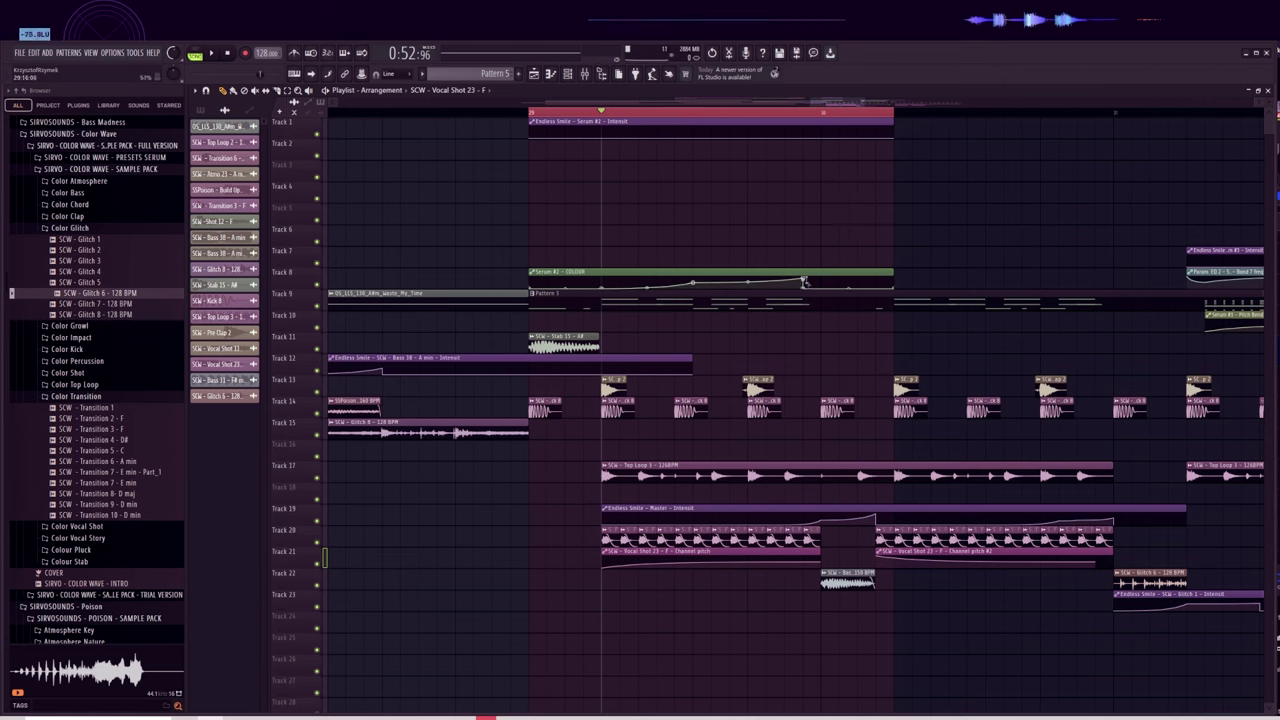
drag(754, 195, 754, 255)
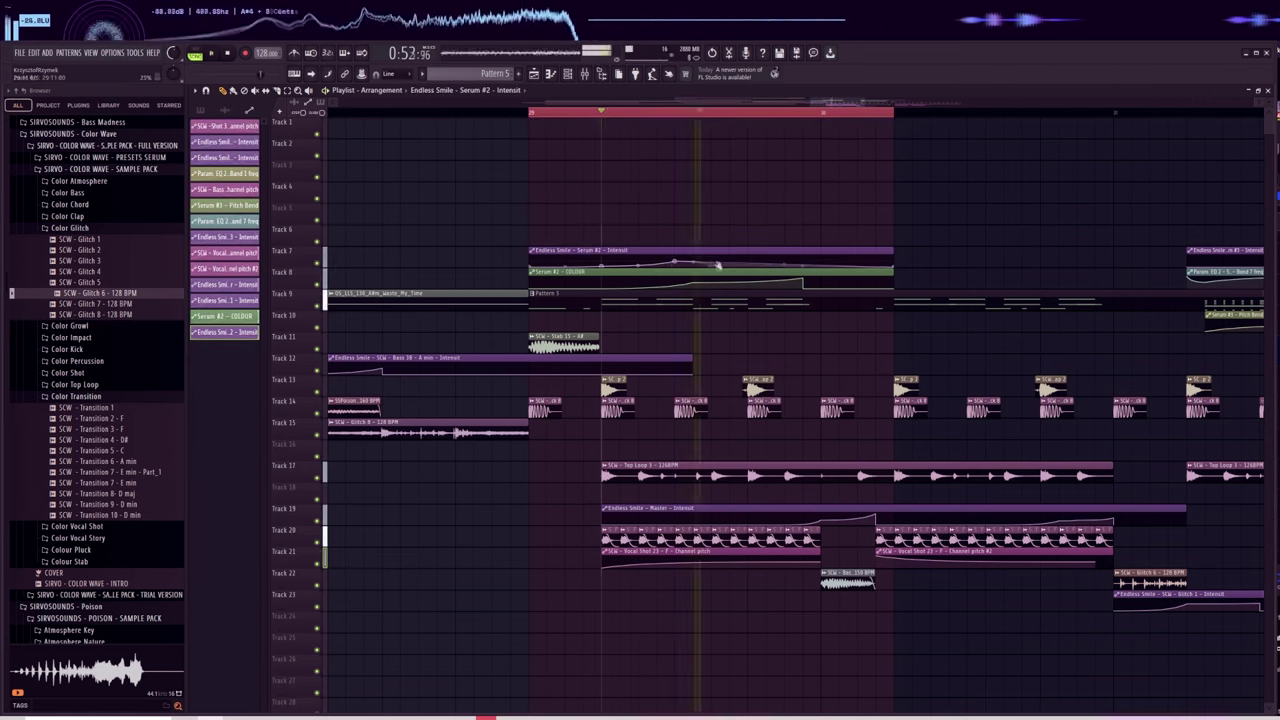
key(space)
key(space)
Copy the Serum #2 intensity automation clip to Track 6 directly after the original, and refine the original's first peak during playback.
drag(893, 267, 1010, 207)
key(space)
key(space)
scroll(820, 250, down, 3)
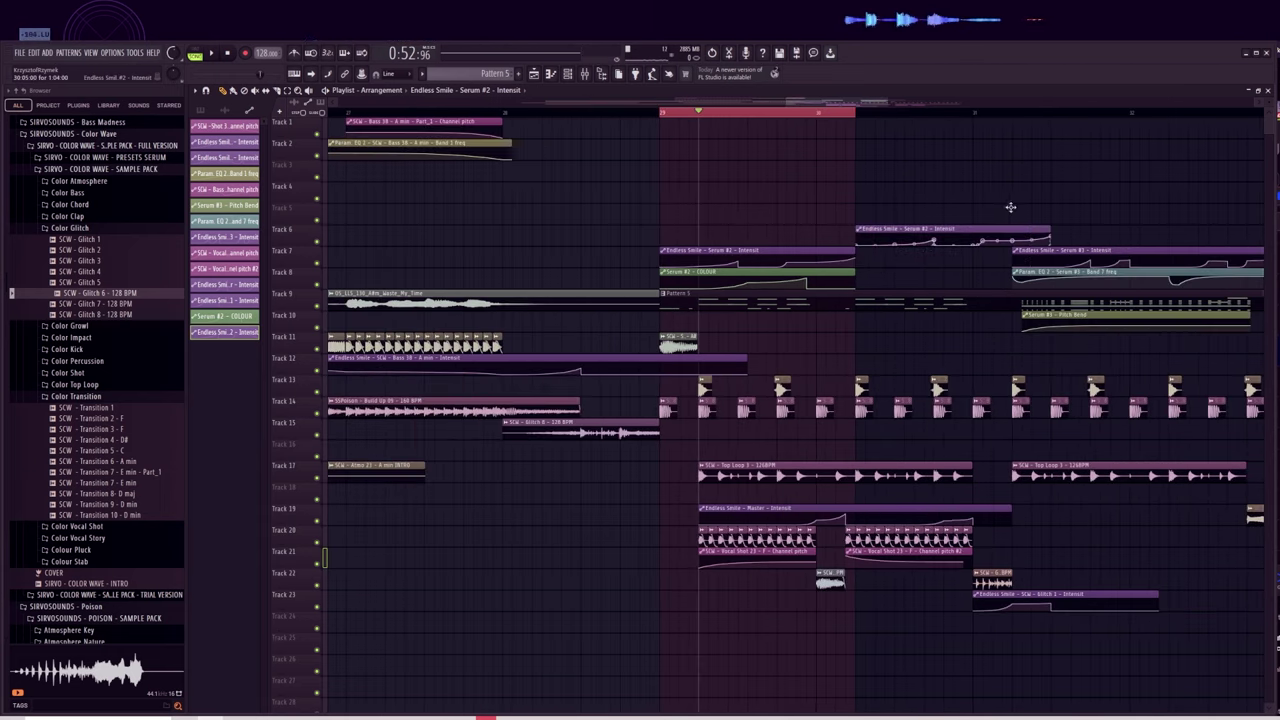
key(space)
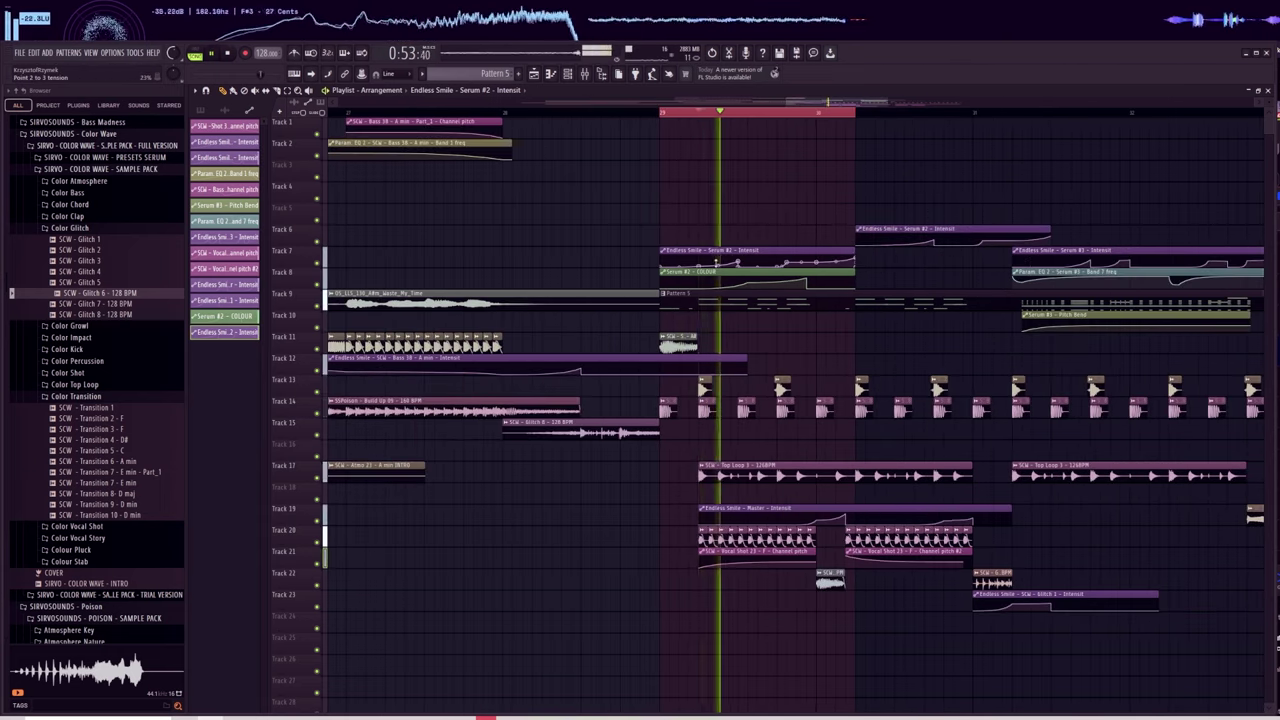
key(space)
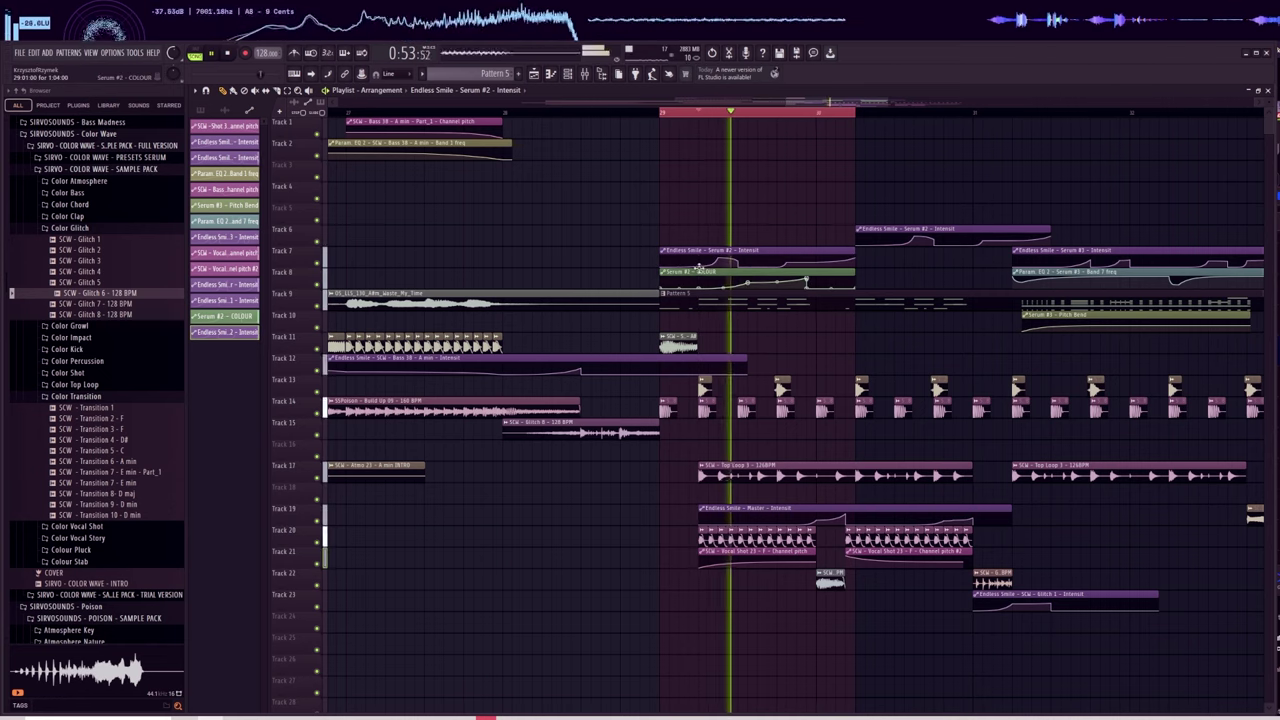
key(space)
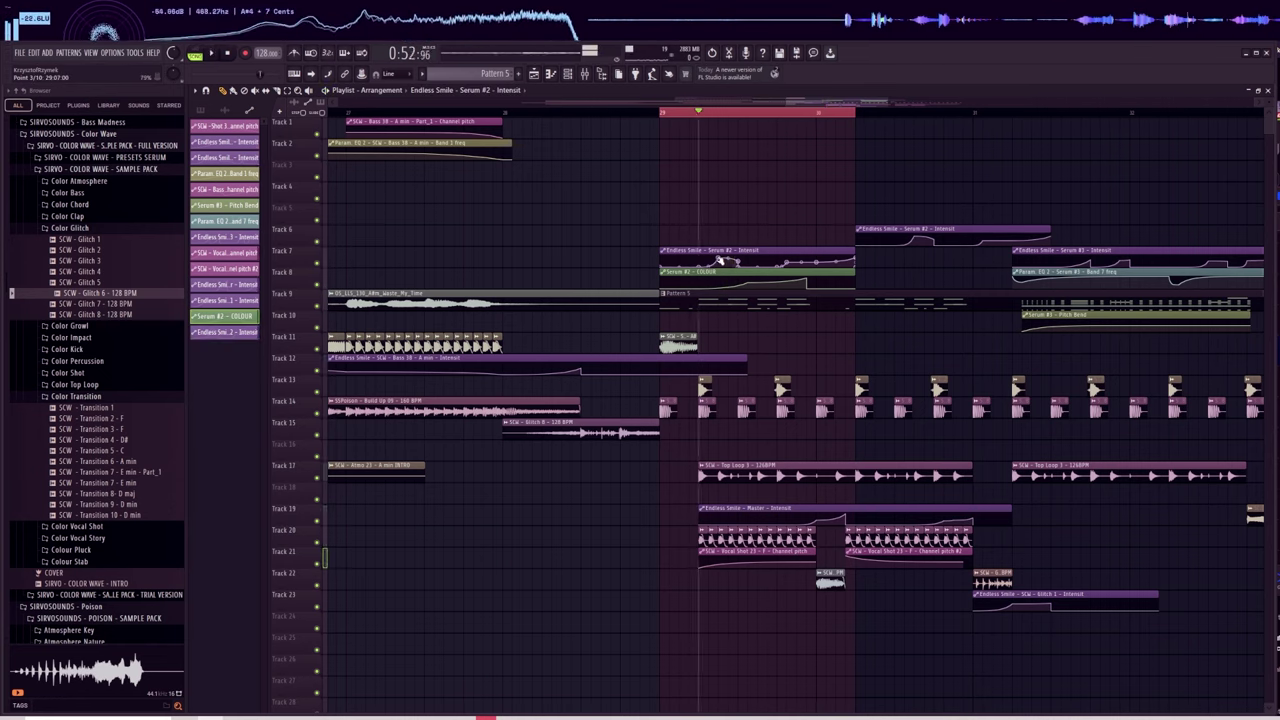
key(space)
Add Disperser to the first effect slot of the Serum #2 mixer track and listen to it in playback.
key(F9)
click(636, 358)
click(1020, 298)
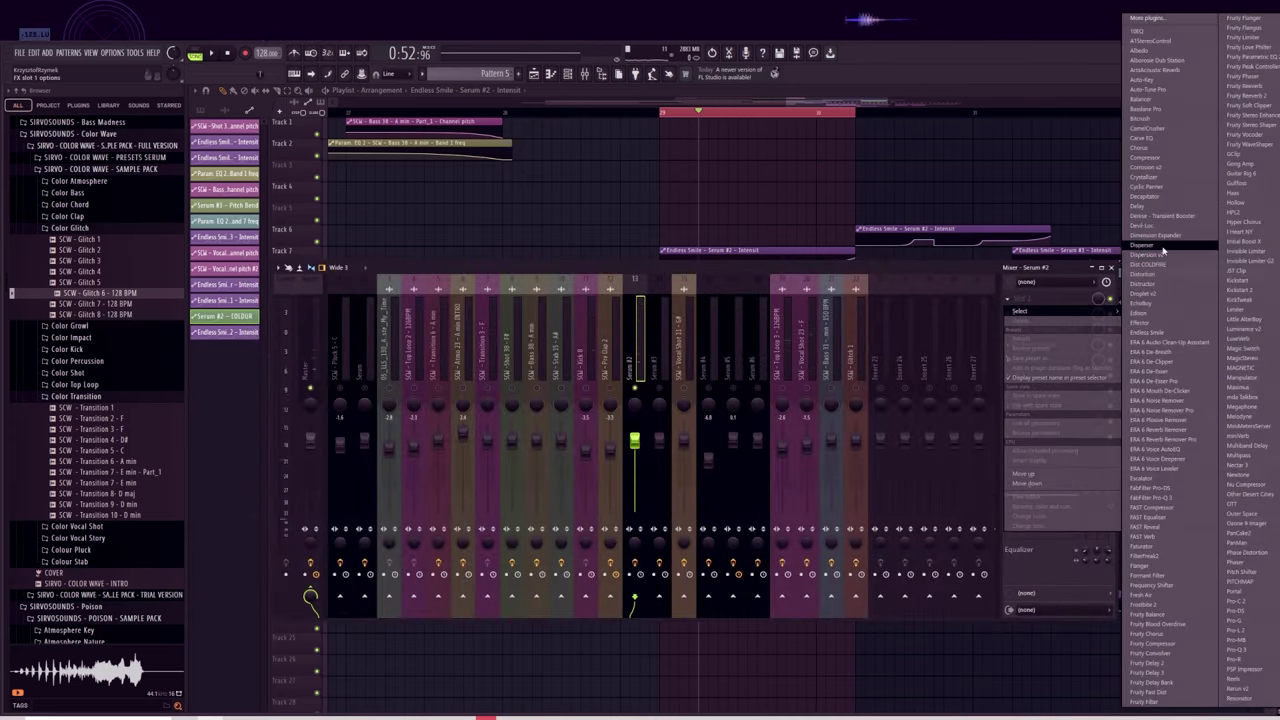
click(1160, 249)
key(space)
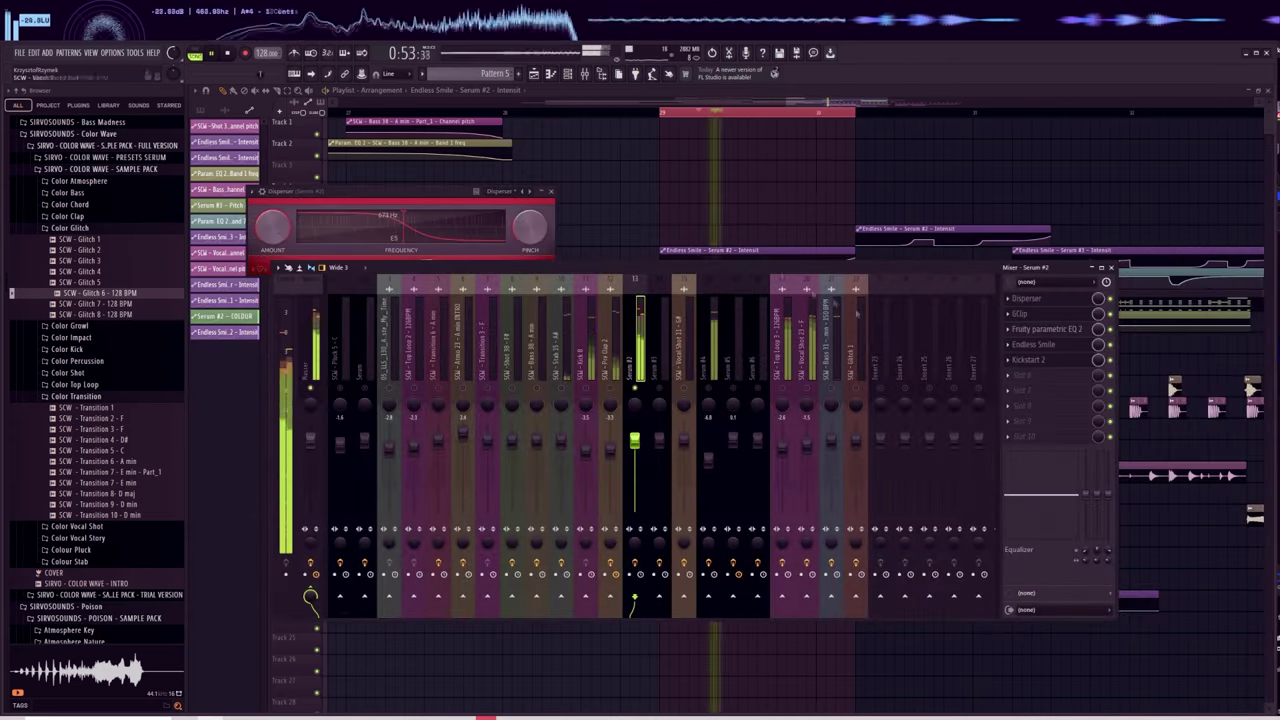
Clear the time selection and set the Bass 31 channel's pitch shift to -400 cents, auditioning the fill.
click(588, 112)
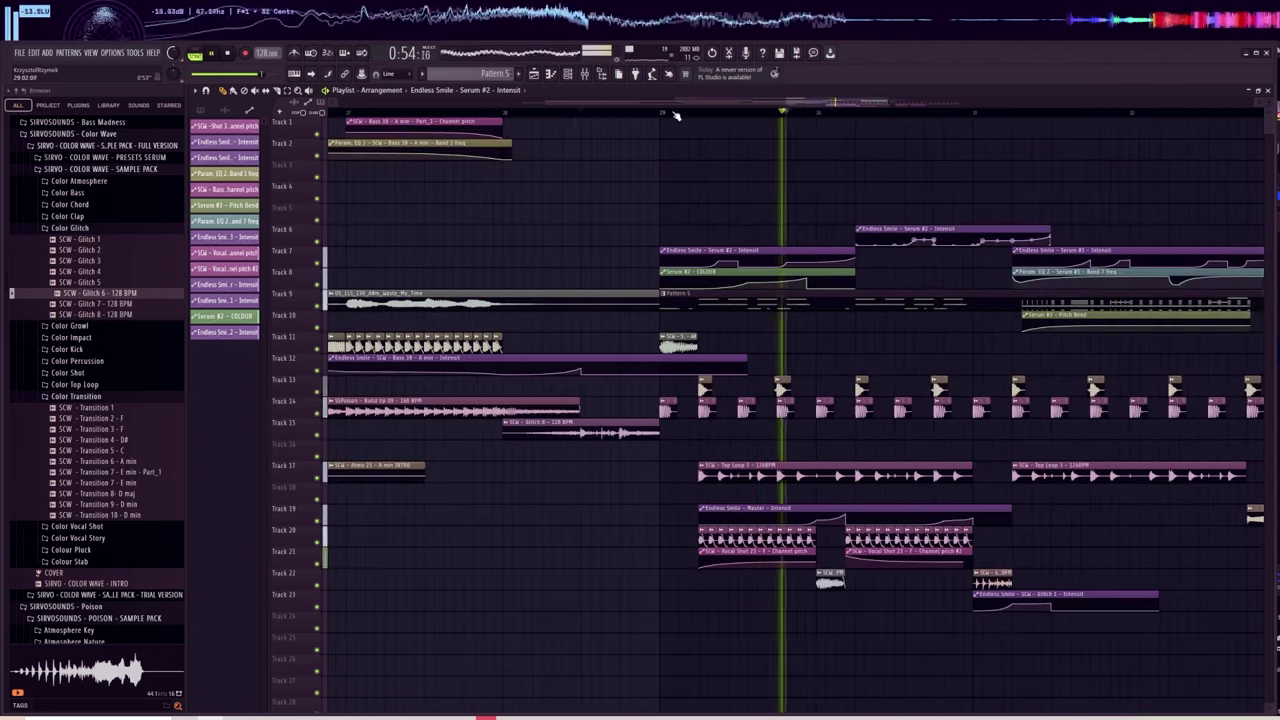
key(space)
drag(848, 104, 851, 109)
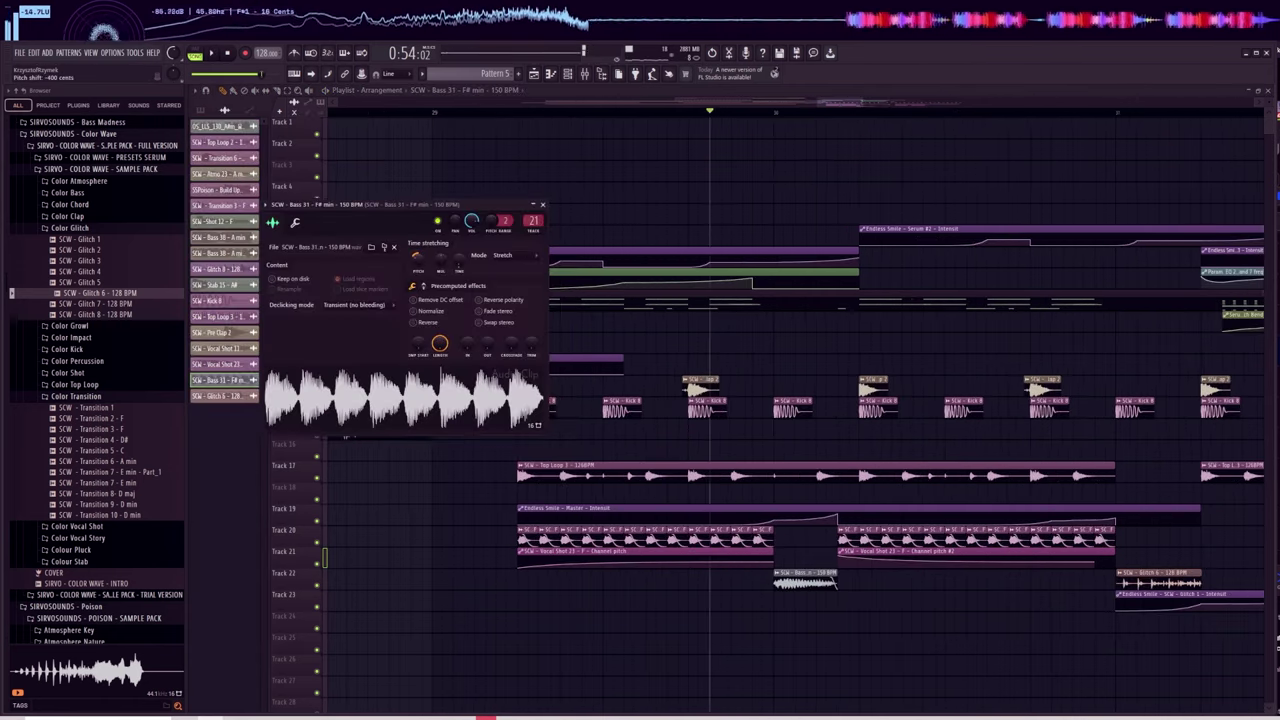
key(space)
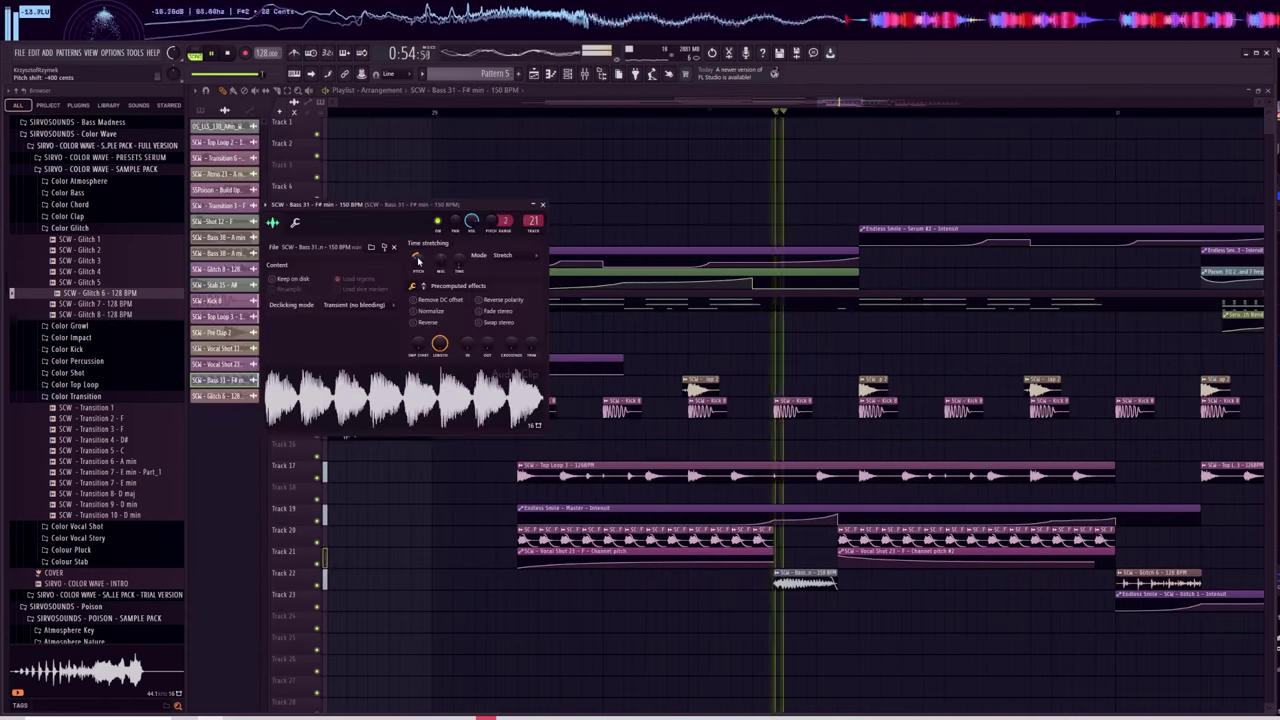
Add Disperser to the second effect slot of the Serum #3 mixer track and tune its frequency and pinch during playback.
click(603, 77)
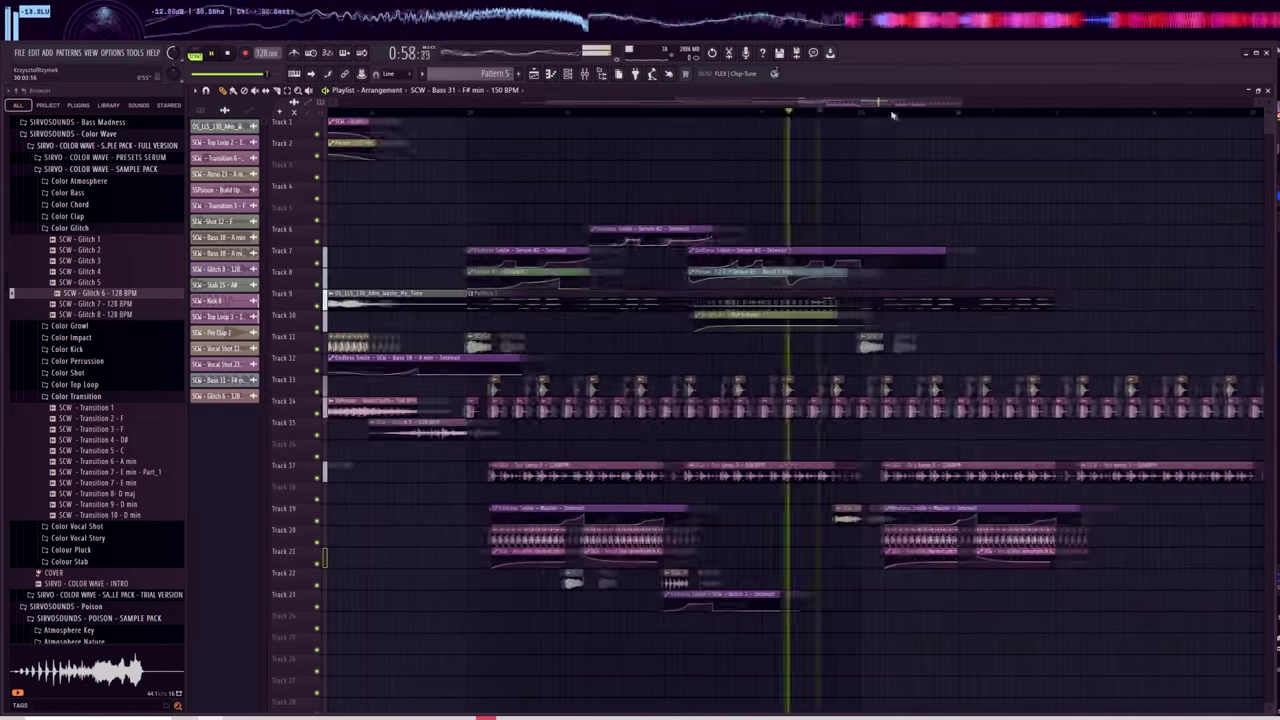
click(584, 74)
scroll(1040, 408, down, 3)
click(1049, 313)
click(1138, 246)
key(space)
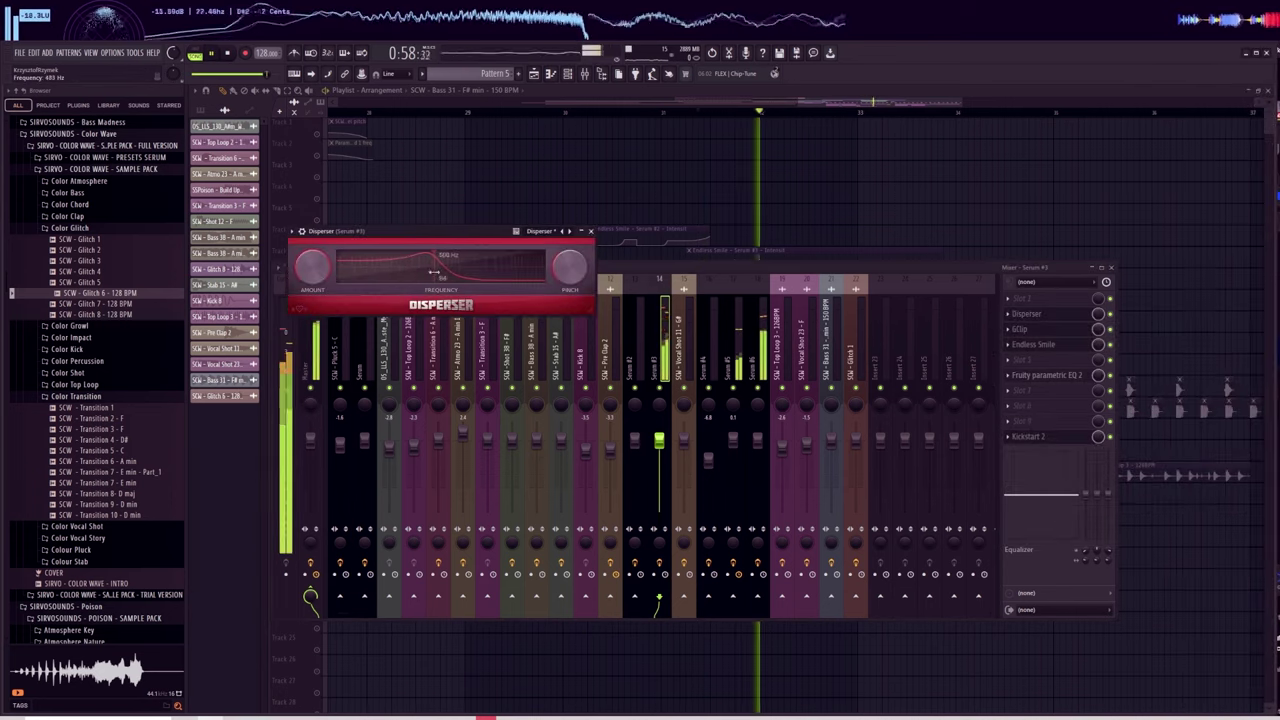
drag(453, 274, 392, 276)
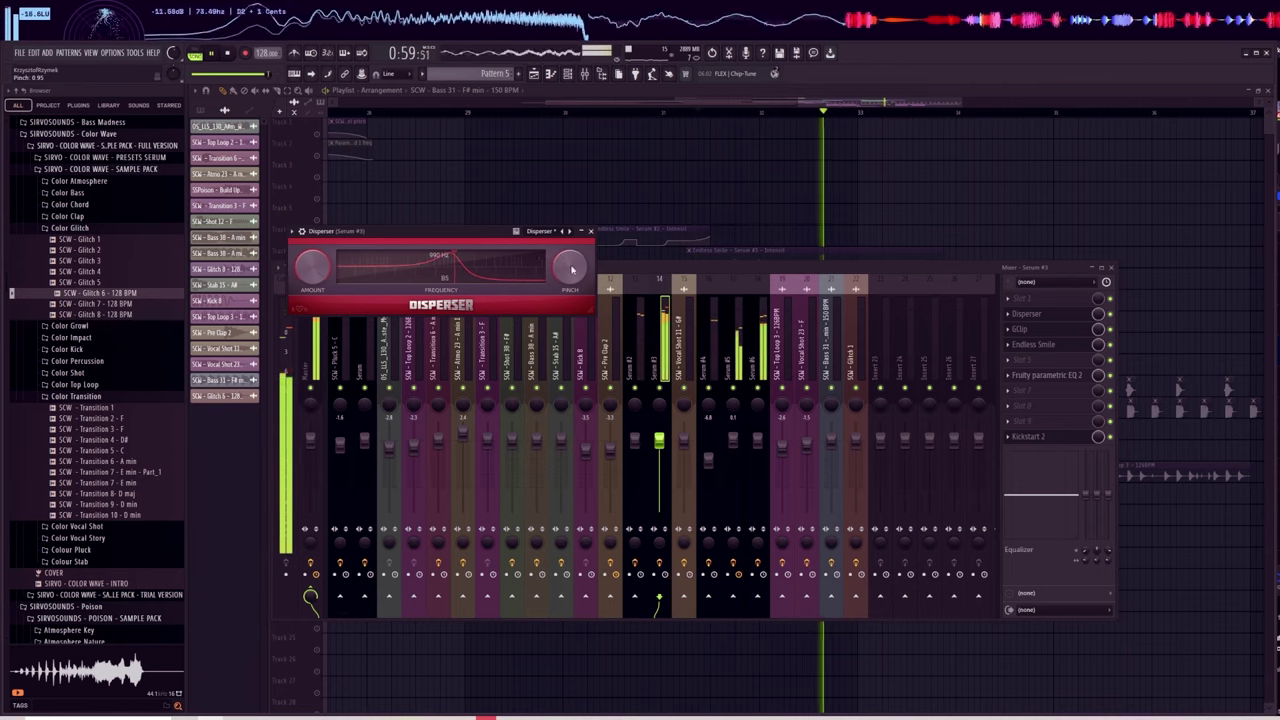
Open Serum #3 and adjust the wavetable positions of oscillators A and B during playback, settling oscillator B on 3.
click(893, 270)
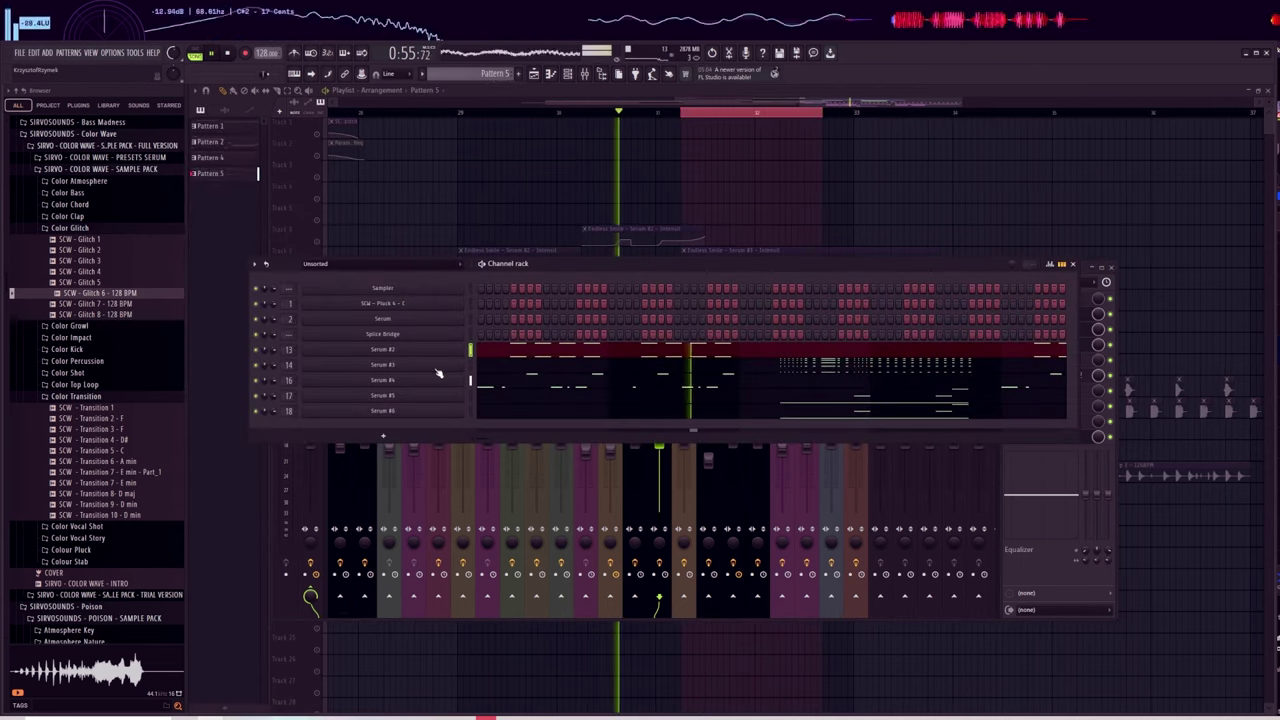
click(438, 368)
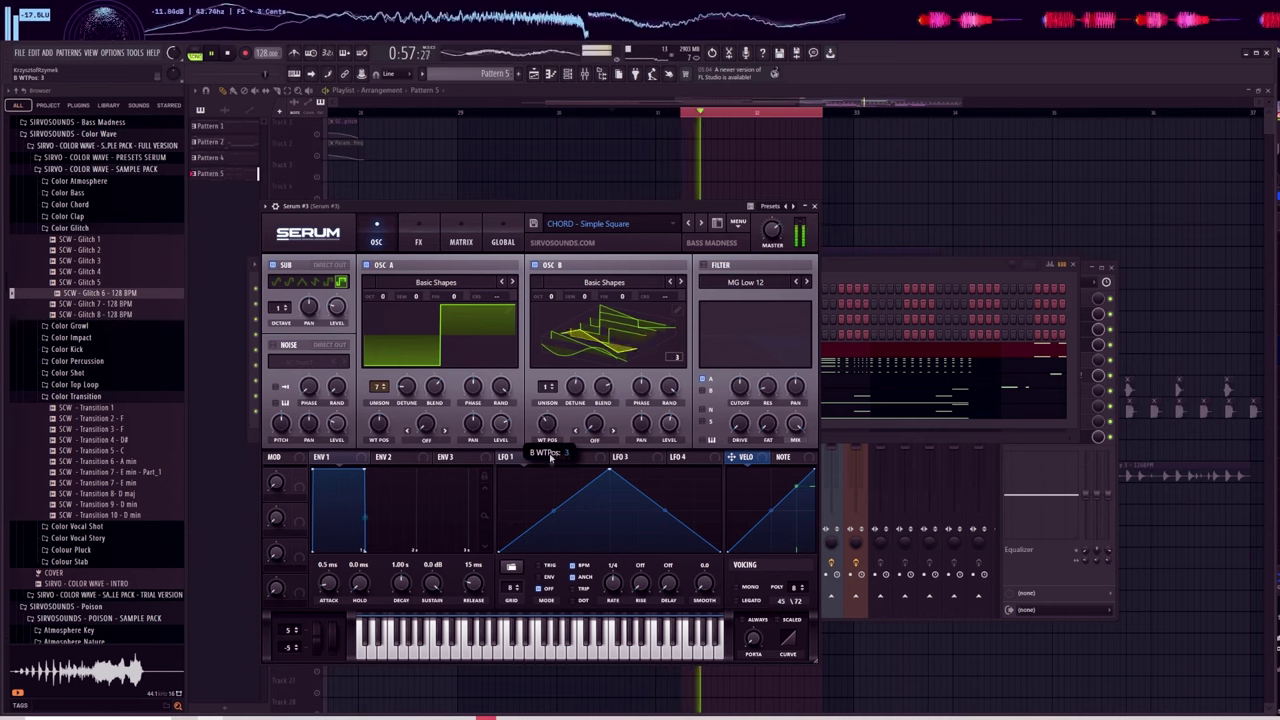
drag(549, 485, 557, 400)
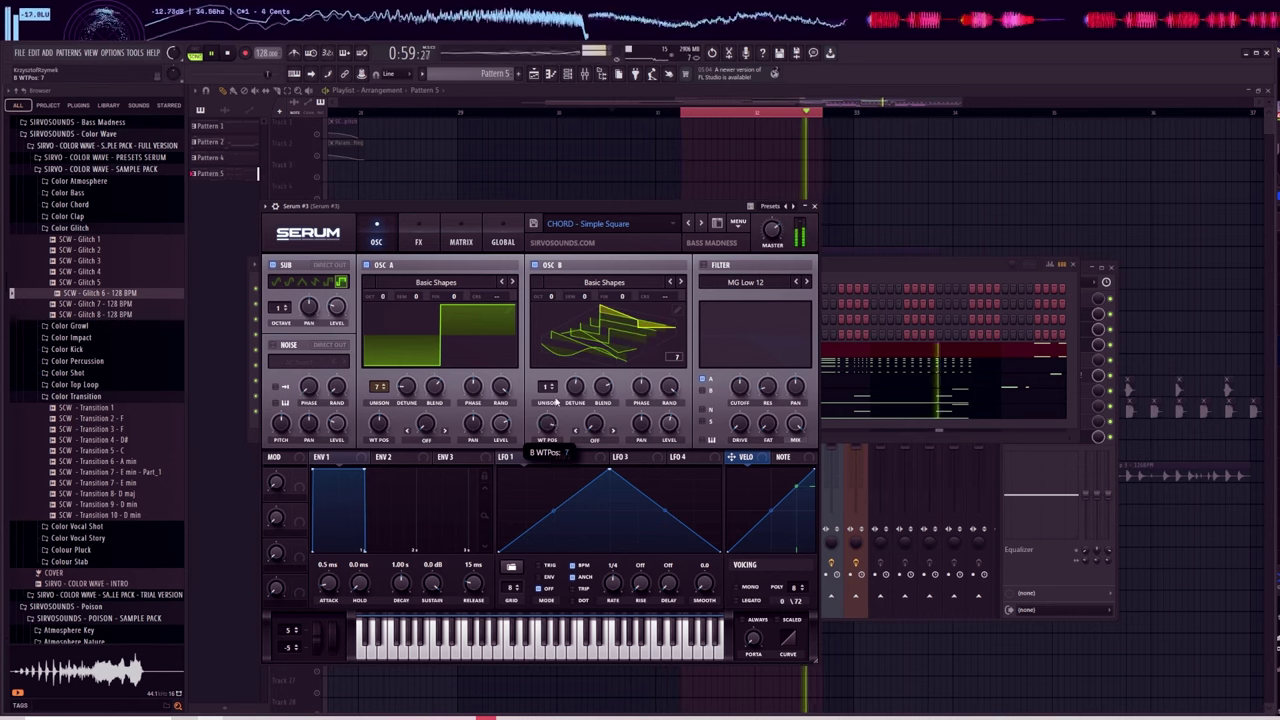
drag(379, 424, 388, 445)
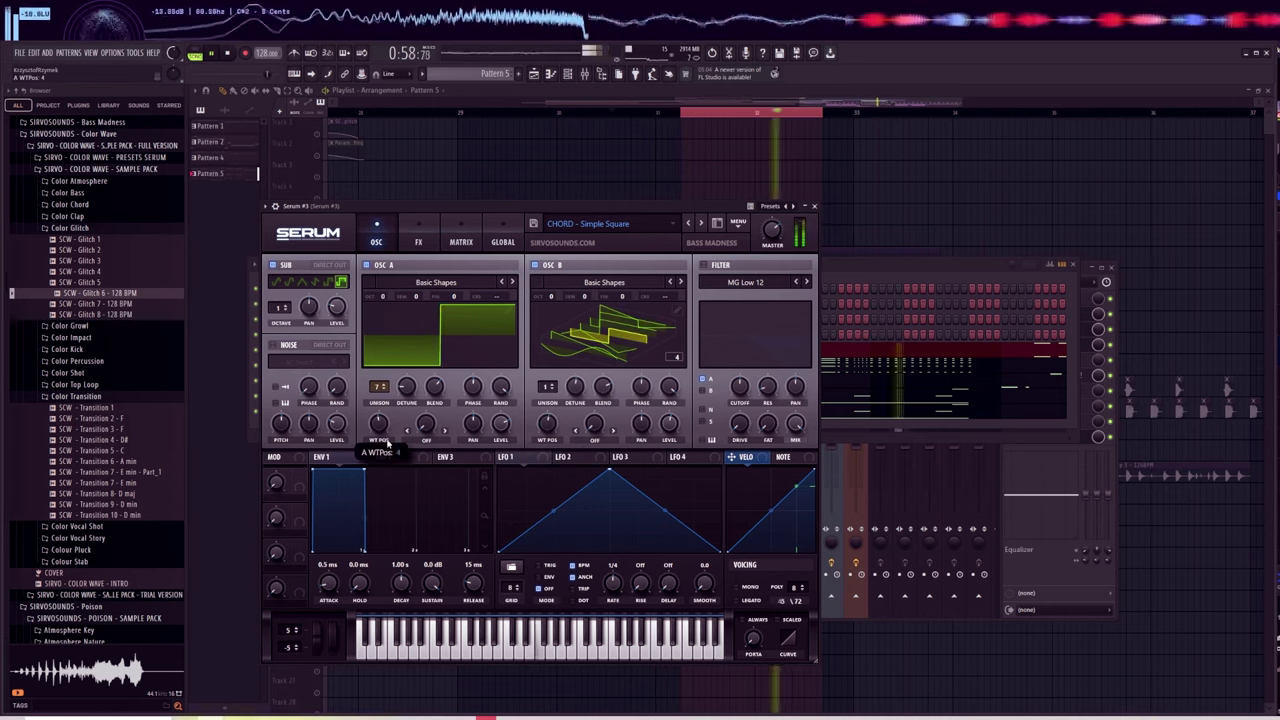
drag(547, 424, 549, 512)
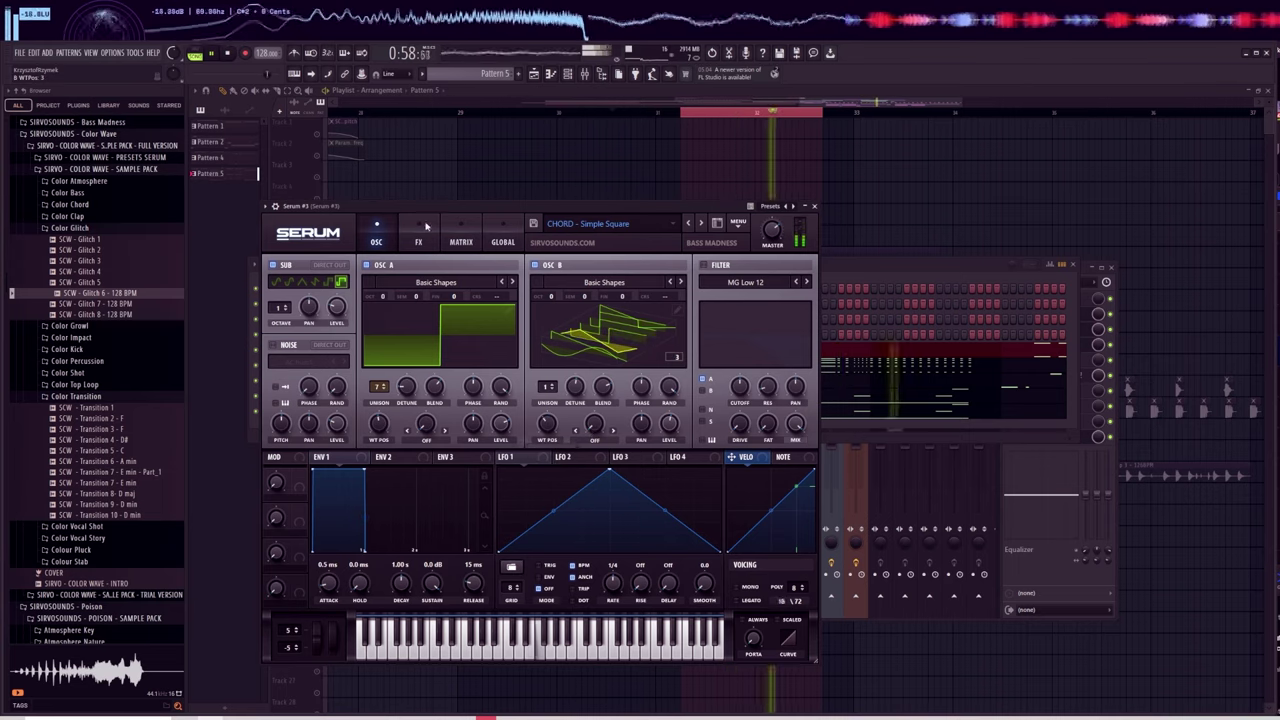
Enable the filter in Serum #3's effects, choose the Flg + type and set its resonance to 33%.
click(418, 242)
click(300, 435)
click(472, 425)
mouse_move(472, 460)
click(543, 193)
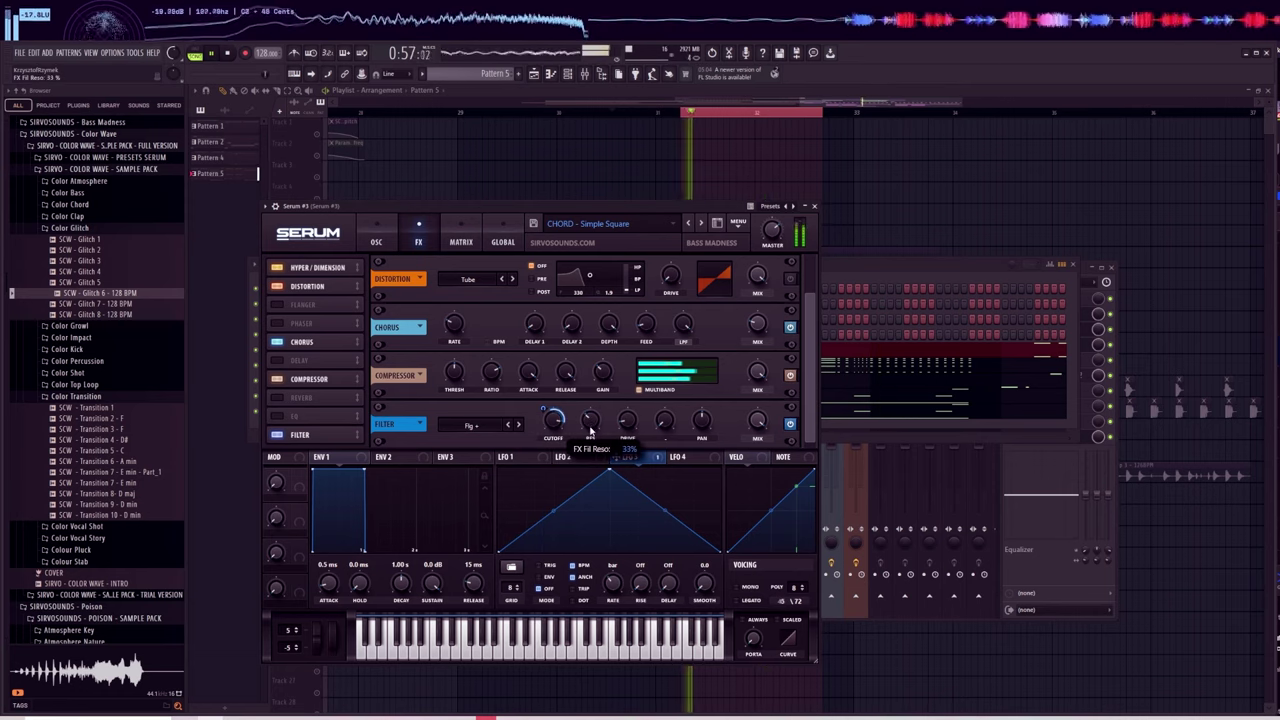
Open Serum #3's notes in the piano roll and add a long high note above the first long chord.
click(877, 260)
key(space)
click(822, 368)
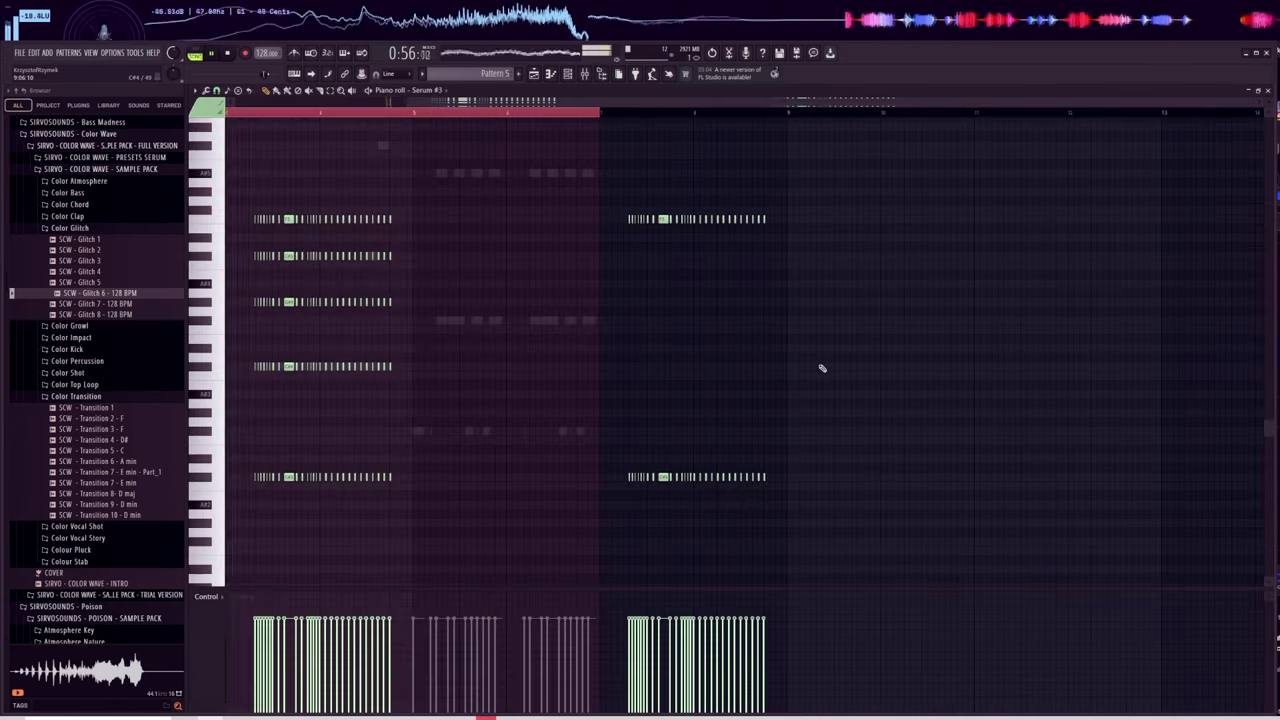
scroll(430, 117, up, 5)
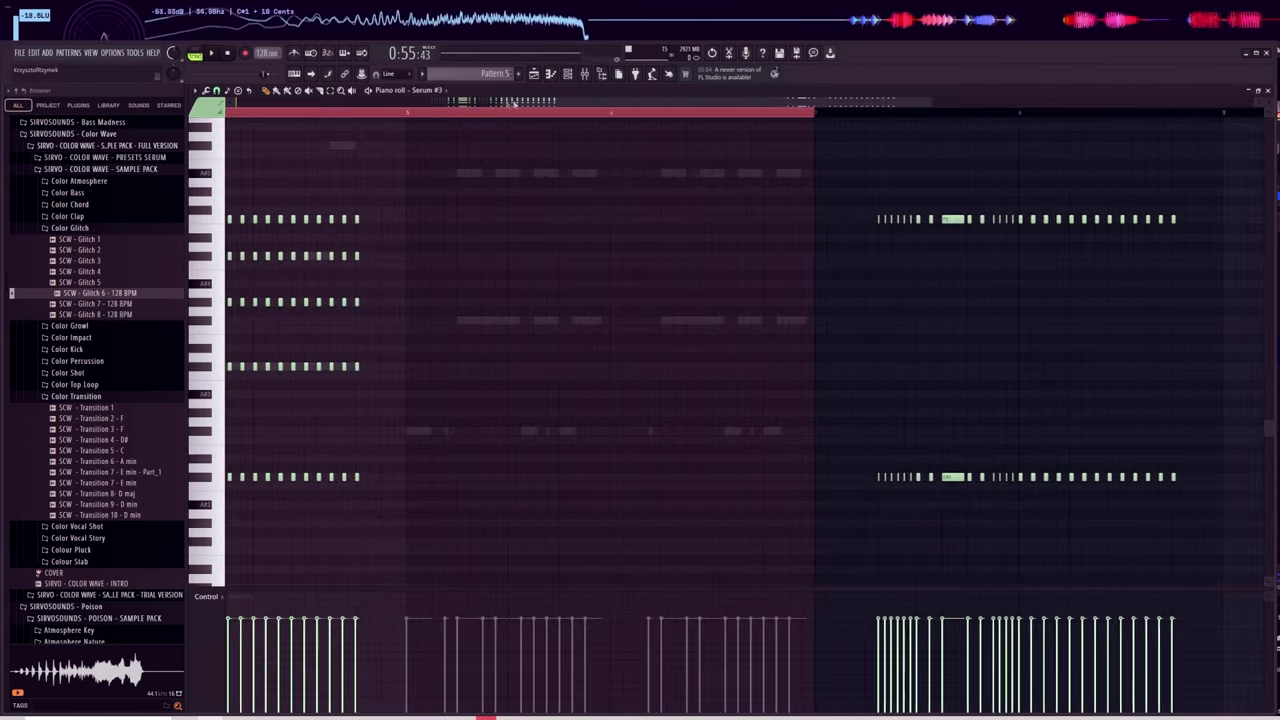
scroll(471, 129, up, 4)
scroll(655, 222, up, 3)
click(670, 236)
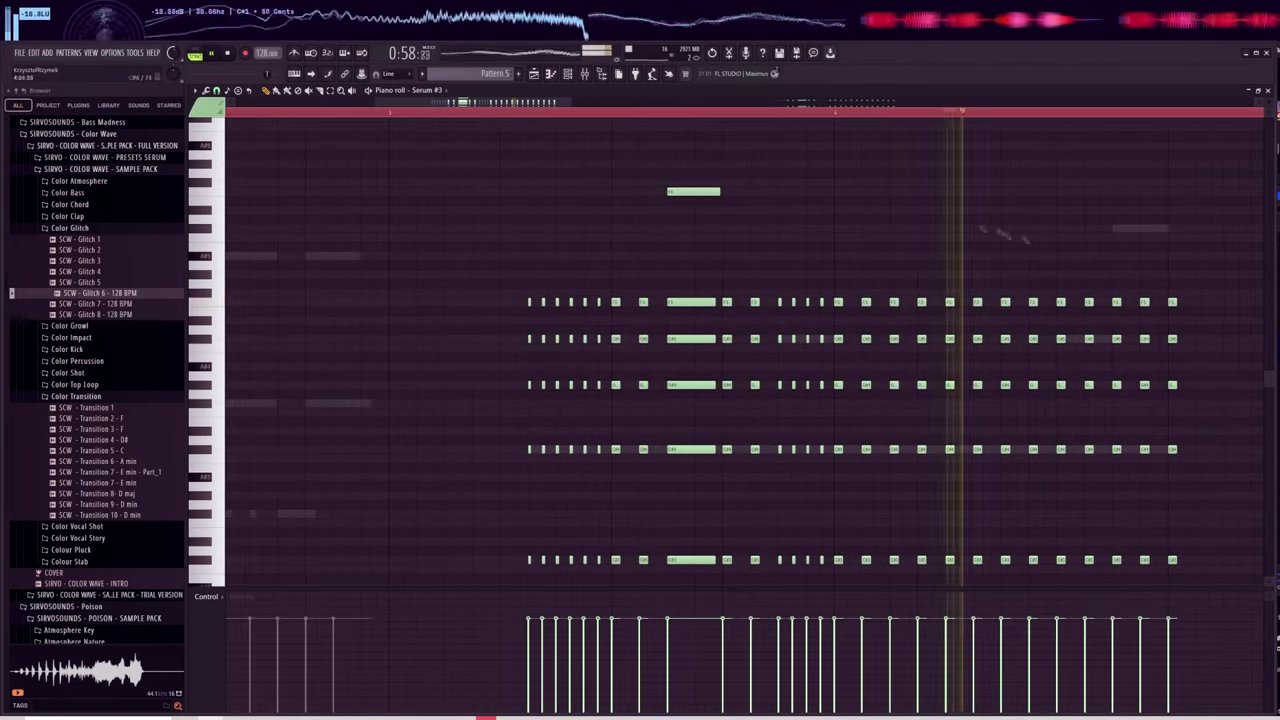
Delete the last short chords of the Serum #3 phrase and lengthen the remaining final chord over their place.
key(space)
key(Delete)
drag(1184, 260, 1106, 288)
drag(1120, 449, 1168, 449)
ctrl+click(1006, 268)
Add matching high octave notes above both long Serum #3 chords, auditioning their pitch and position.
click(672, 147)
drag(702, 147, 636, 256)
key(space)
scroll(677, 150, right, 1)
drag(638, 165, 638, 126)
key(space)
scroll(700, 200, up, 2)
key(space)
key(space)
mouse_move(654, 181)
mouse_down()
mouse_move(640, 134)
mouse_move(640, 191)
mouse_up()
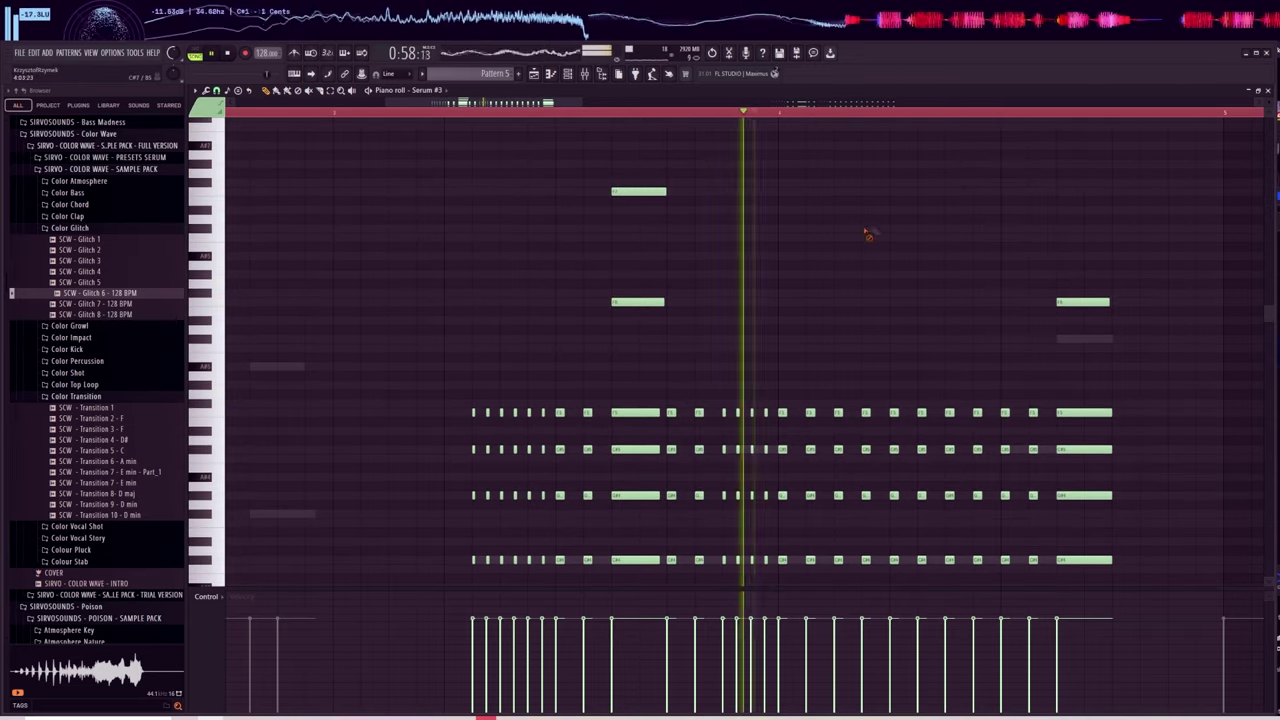
click(1066, 193)
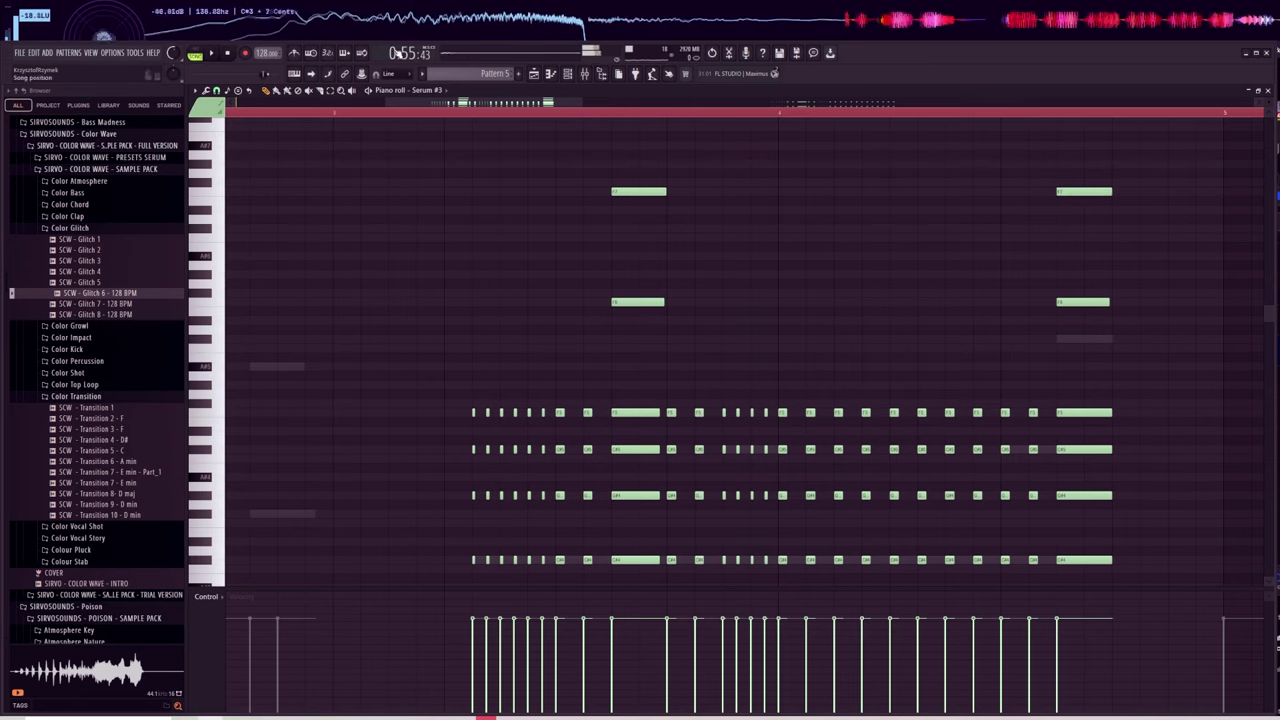
Place SSPoison - Riser 09 - F - 150 BPM from the Poison sample pack on Track 20 at bar 21.
click(551, 75)
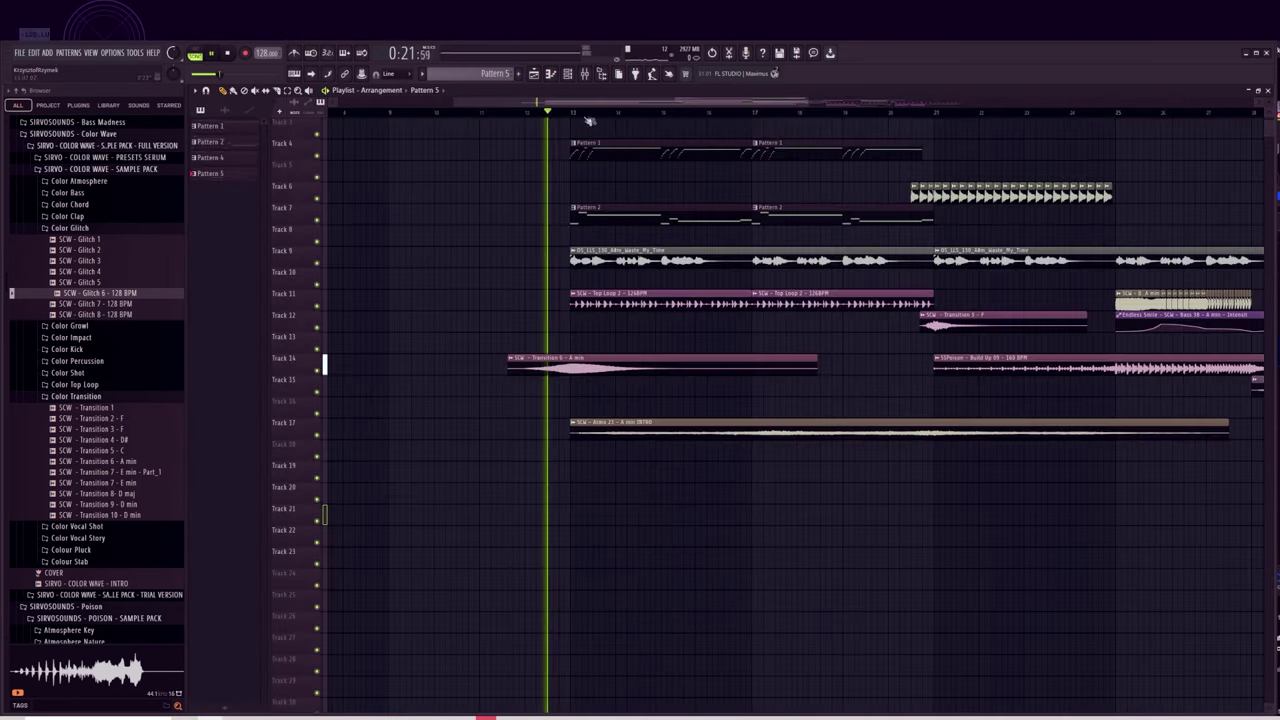
scroll(599, 118, up, 3)
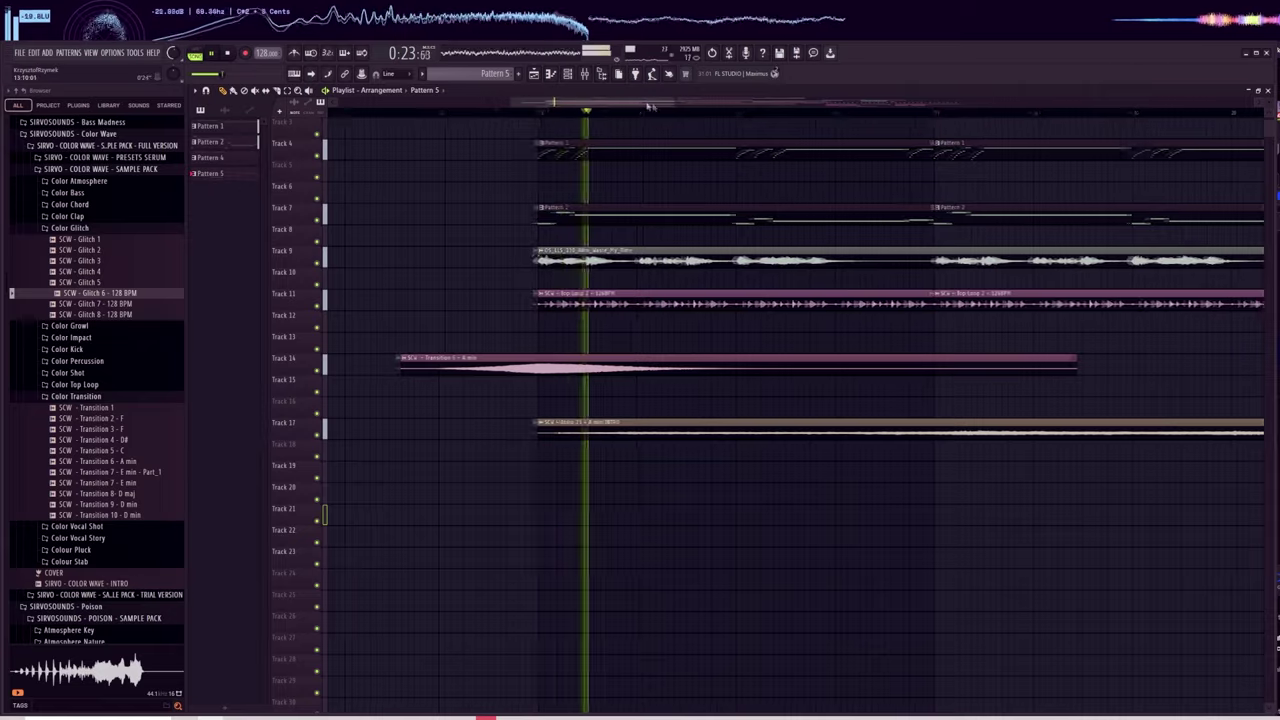
drag(647, 103, 706, 116)
scroll(706, 116, down, 4)
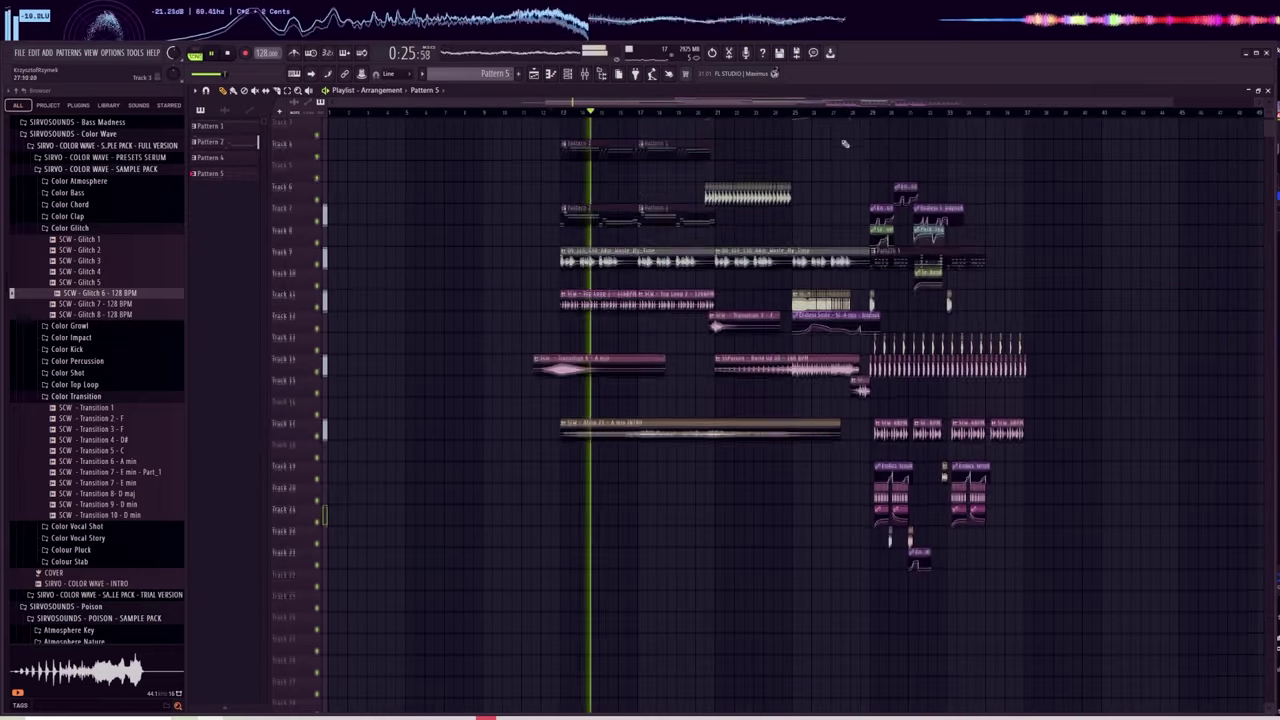
click(83, 230)
click(113, 147)
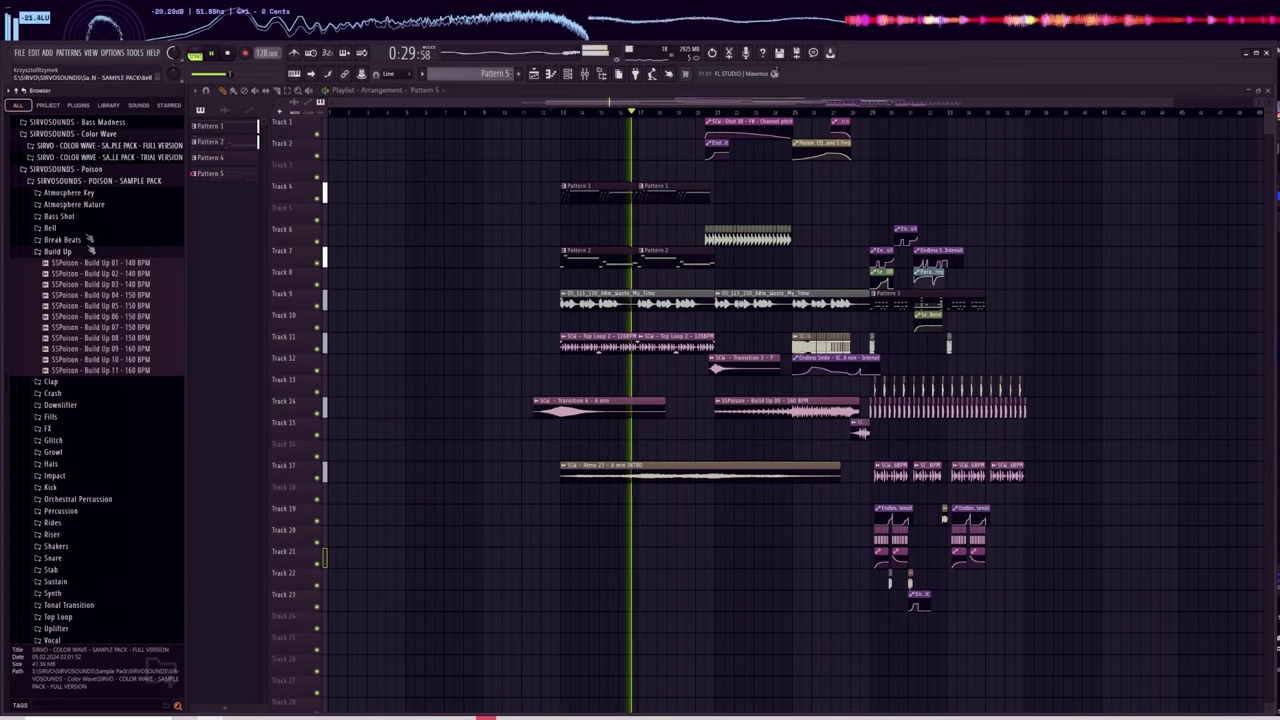
scroll(84, 397, down, 2)
scroll(73, 456, down, 2)
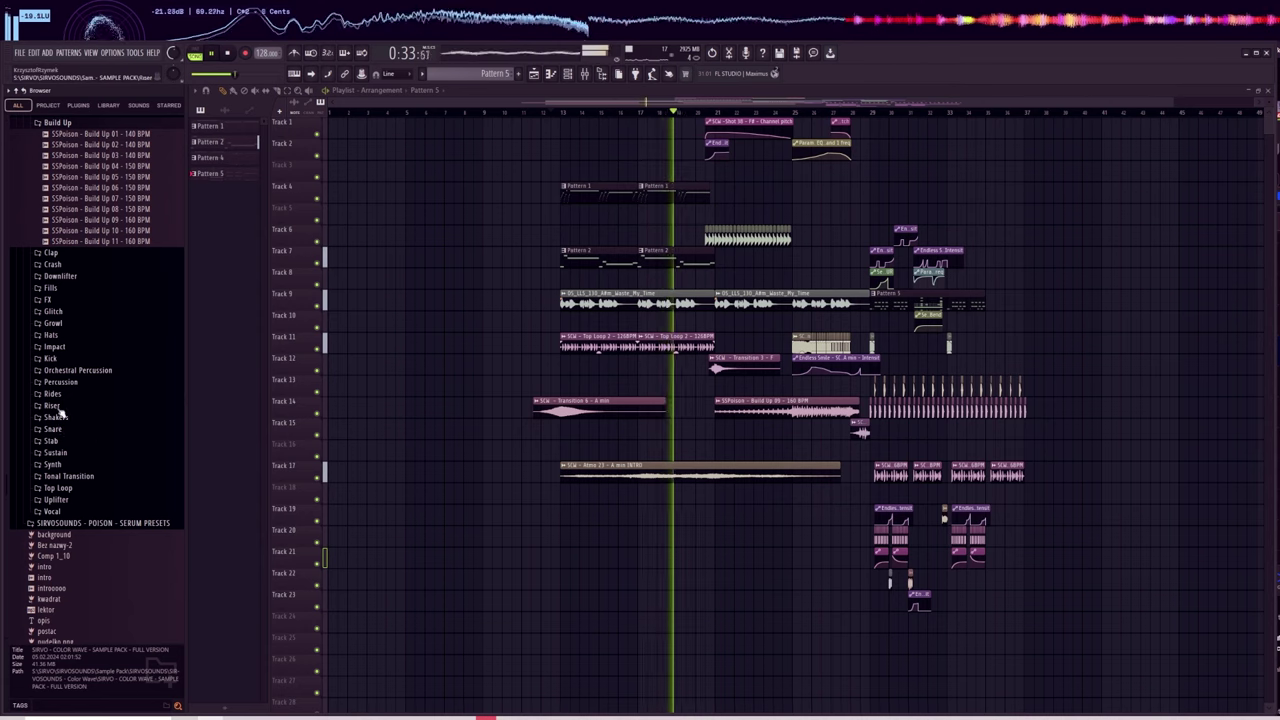
click(52, 406)
scroll(110, 370, down, 6)
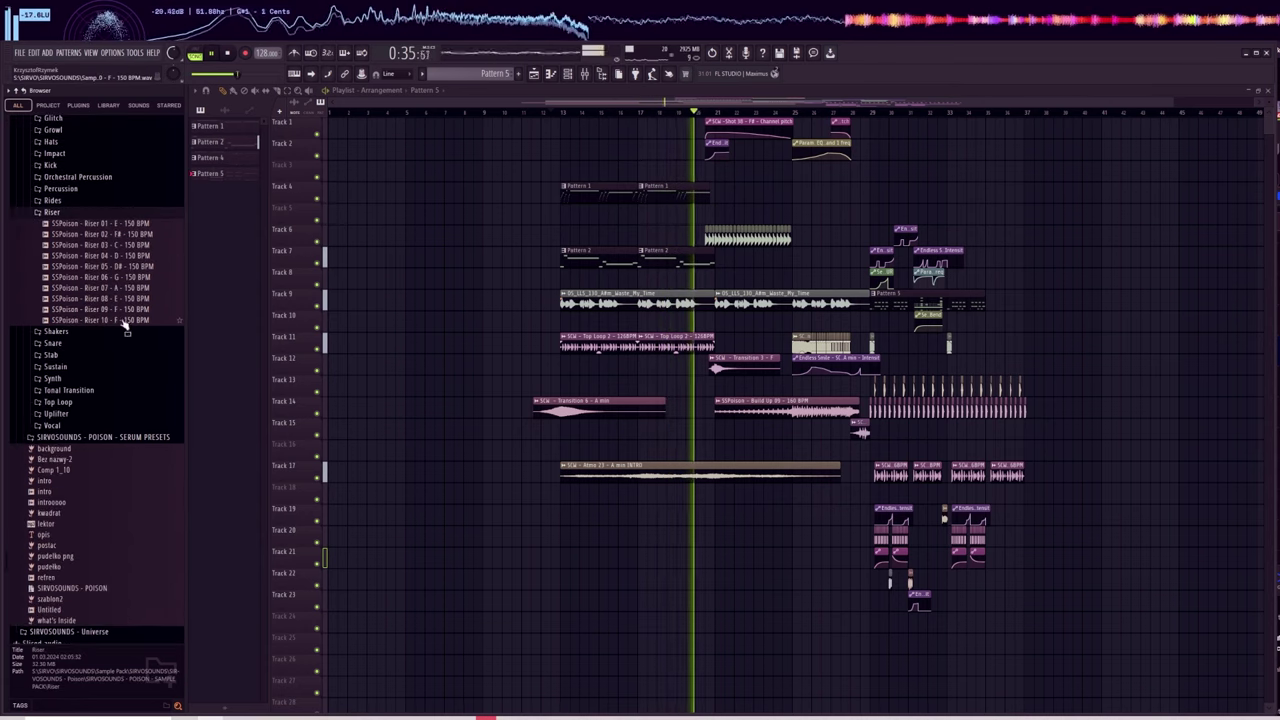
drag(125, 316, 749, 517)
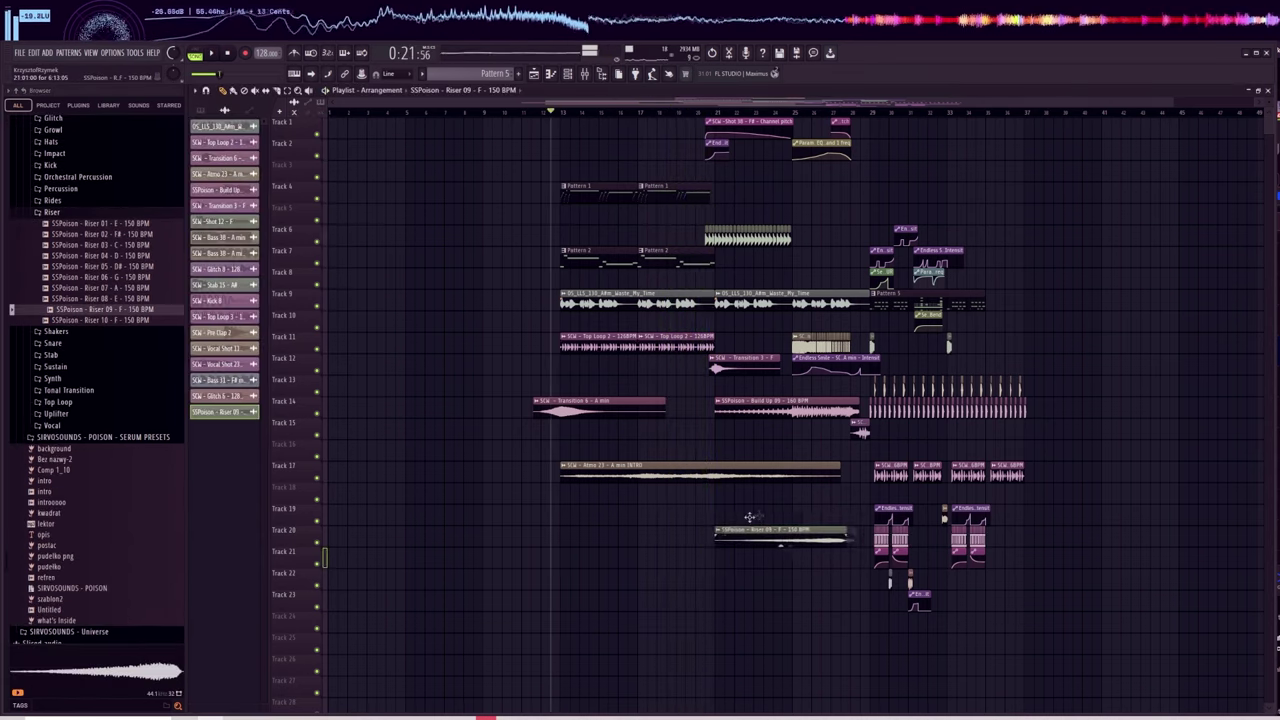
Set the Riser 09 channel's pitch shift to +100 cents and route it to a free mixer track.
double_click(754, 538)
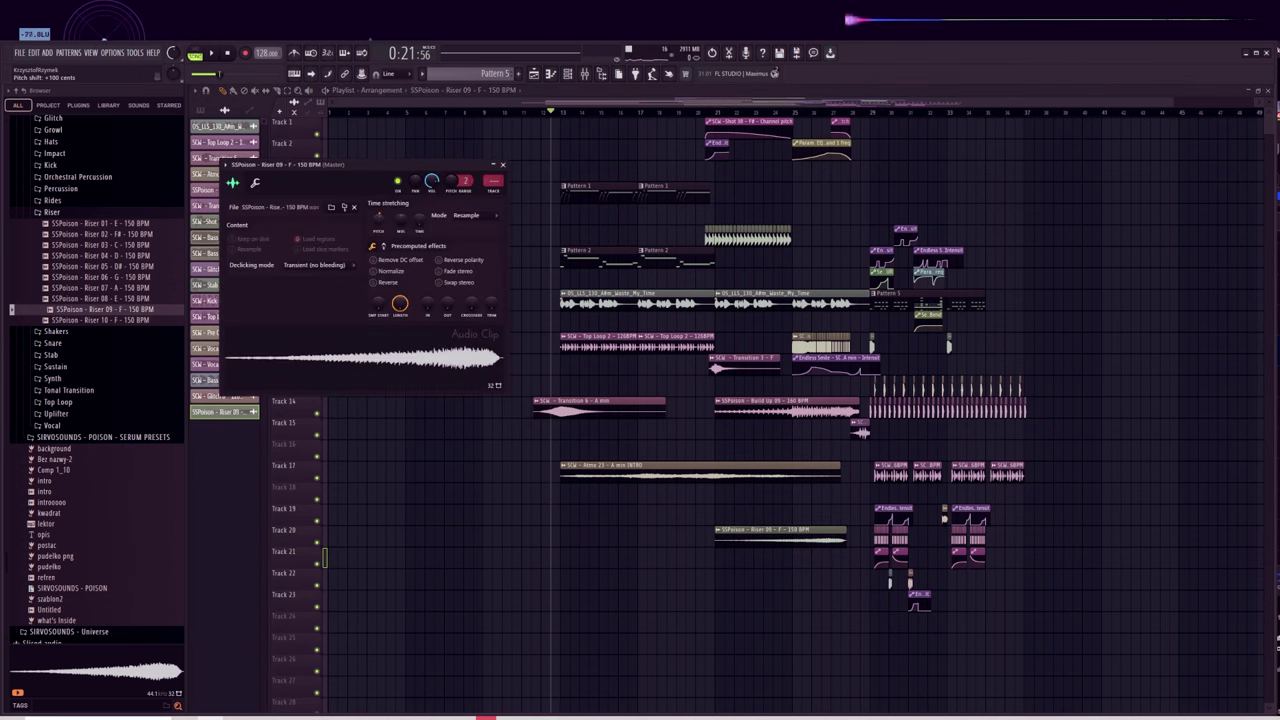
key(ctrl+l)
key(F9)
click(503, 165)
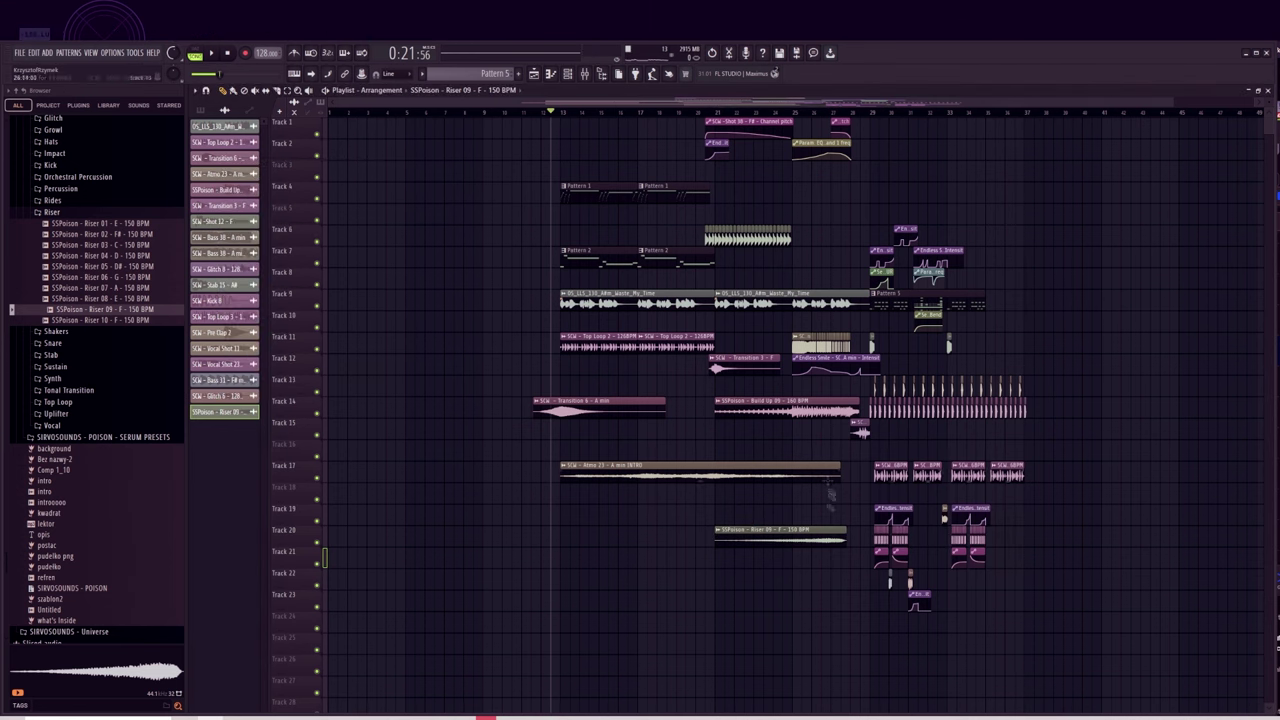
Change the riser's time-stretching mode and stretch its Track 20 clip to end at bar 28.
double_click(822, 538)
click(472, 215)
click(443, 238)
drag(846, 541, 869, 541)
click(503, 165)
scroll(865, 113, up, 4)
scroll(875, 463, down, 1)
scroll(843, 345, up, 1)
scroll(777, 113, down, 4)
Play the arrangement from just before bar 13 and place a piece of the Waste_My_Time vocal on Track 16 near the drop's end.
click(533, 113)
key(space)
scroll(534, 113, up, 4)
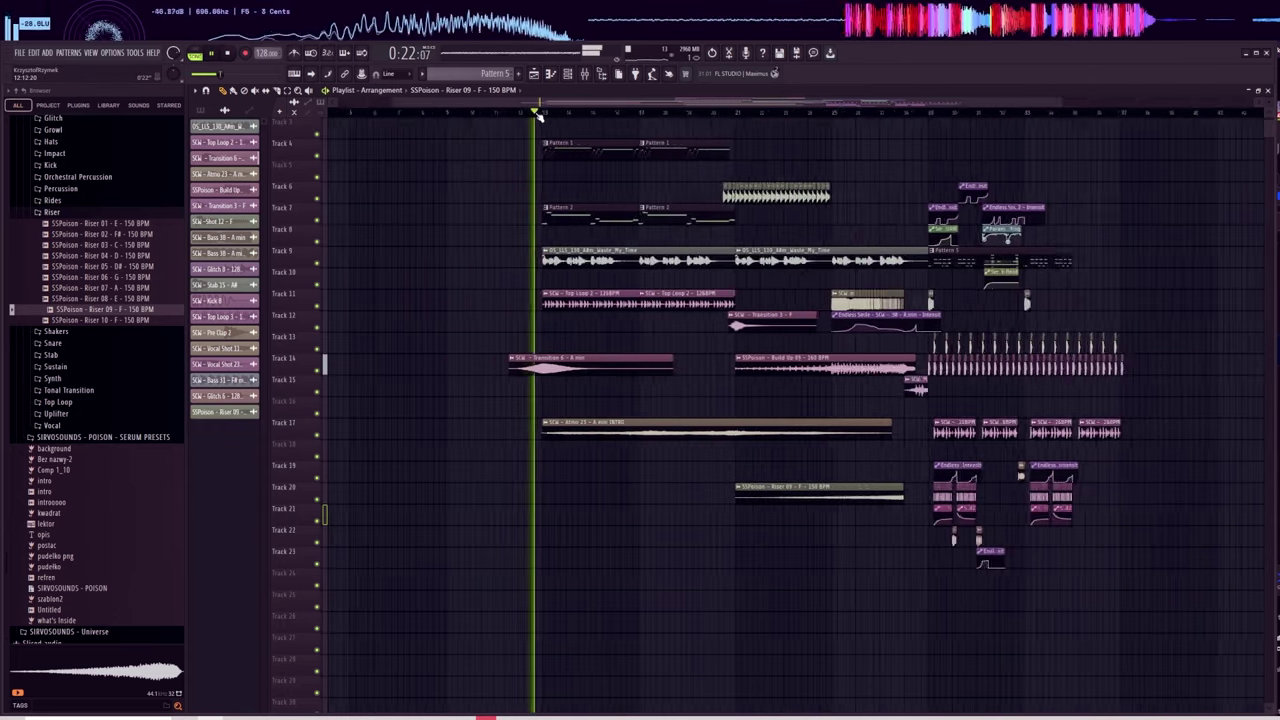
drag(680, 99, 726, 105)
scroll(911, 146, up, 1)
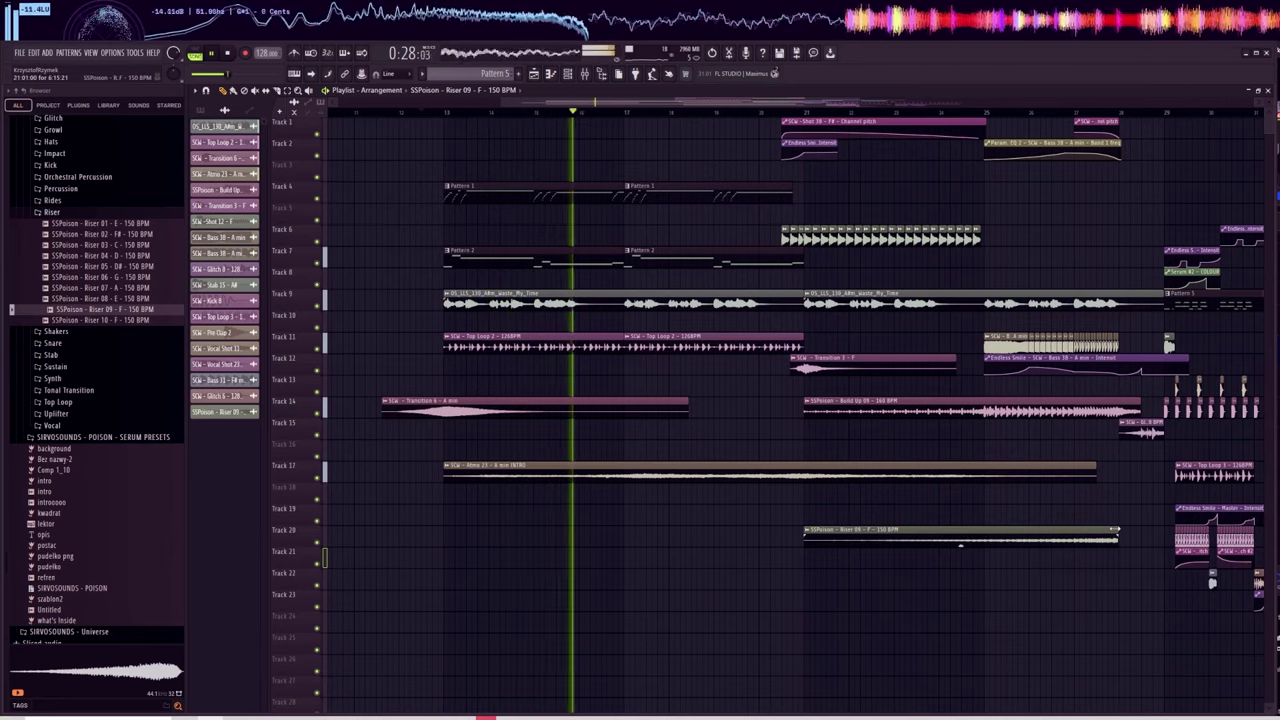
scroll(830, 110, down, 2)
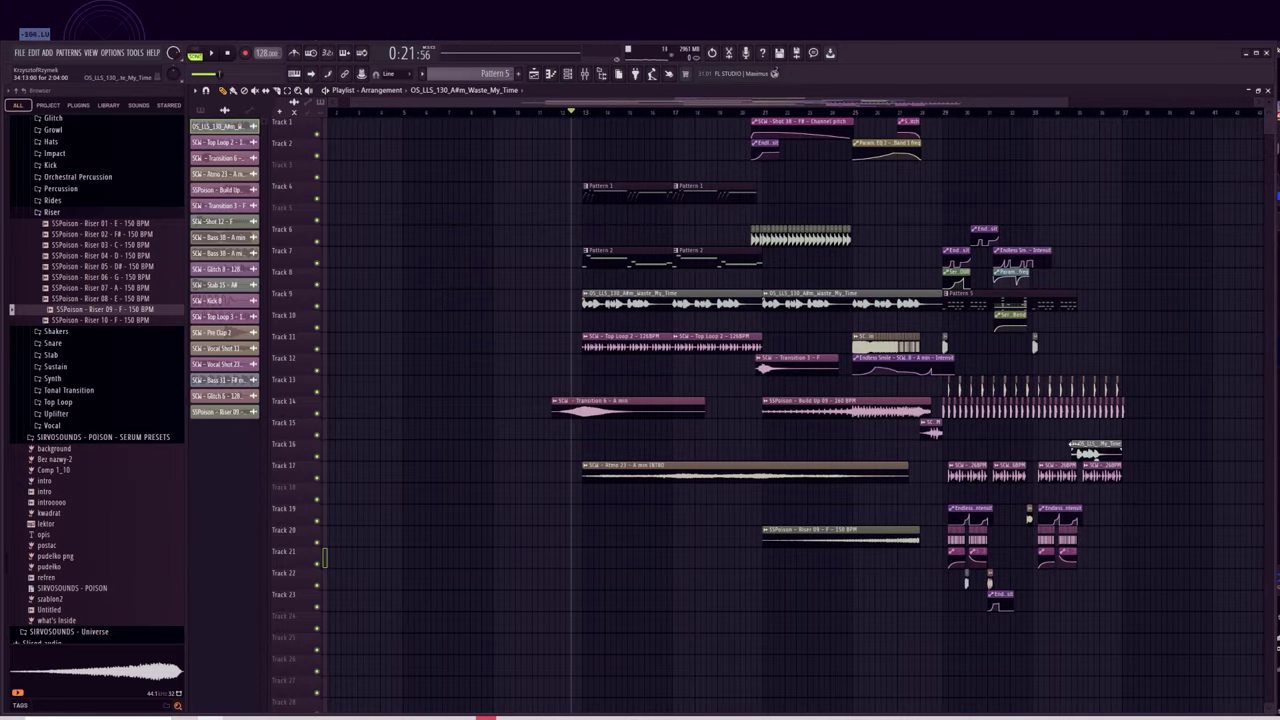
Add a SCW - Bass 38 - A min_2 clip on Track 5 leading into the Shot 12 run, and copy Transition 6 to Track 16.
scroll(730, 240, up, 4)
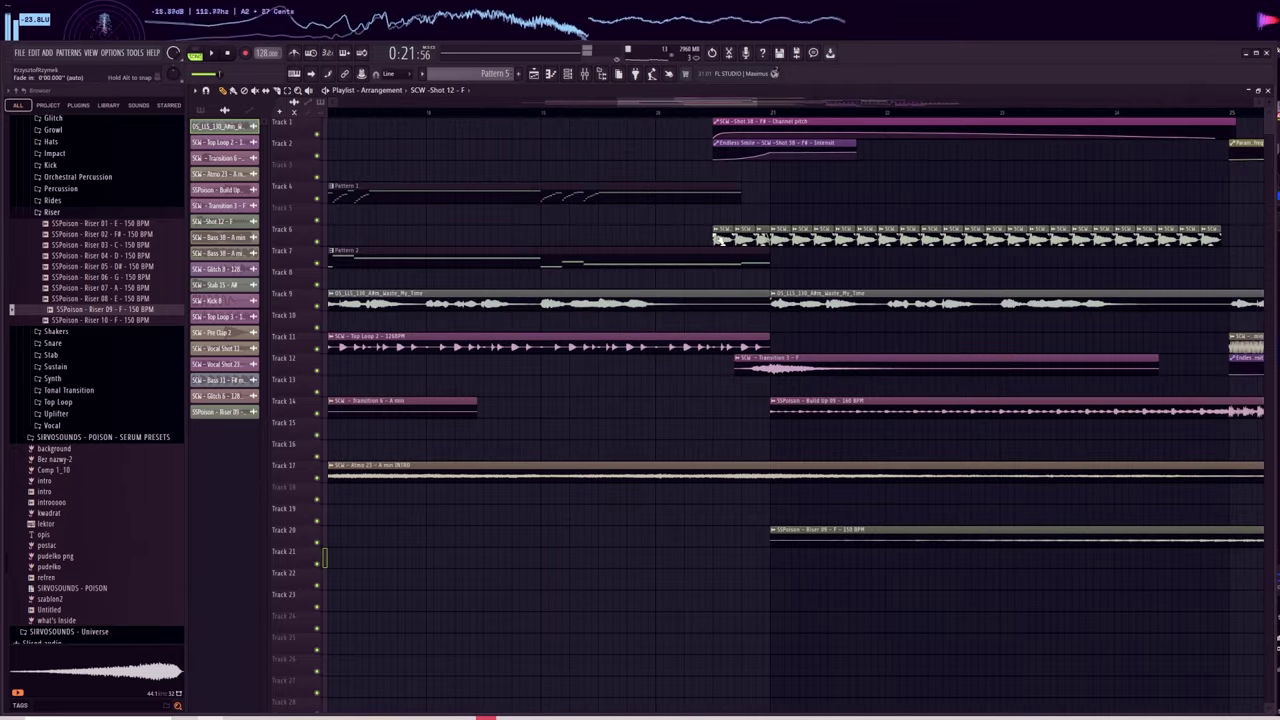
click(584, 73)
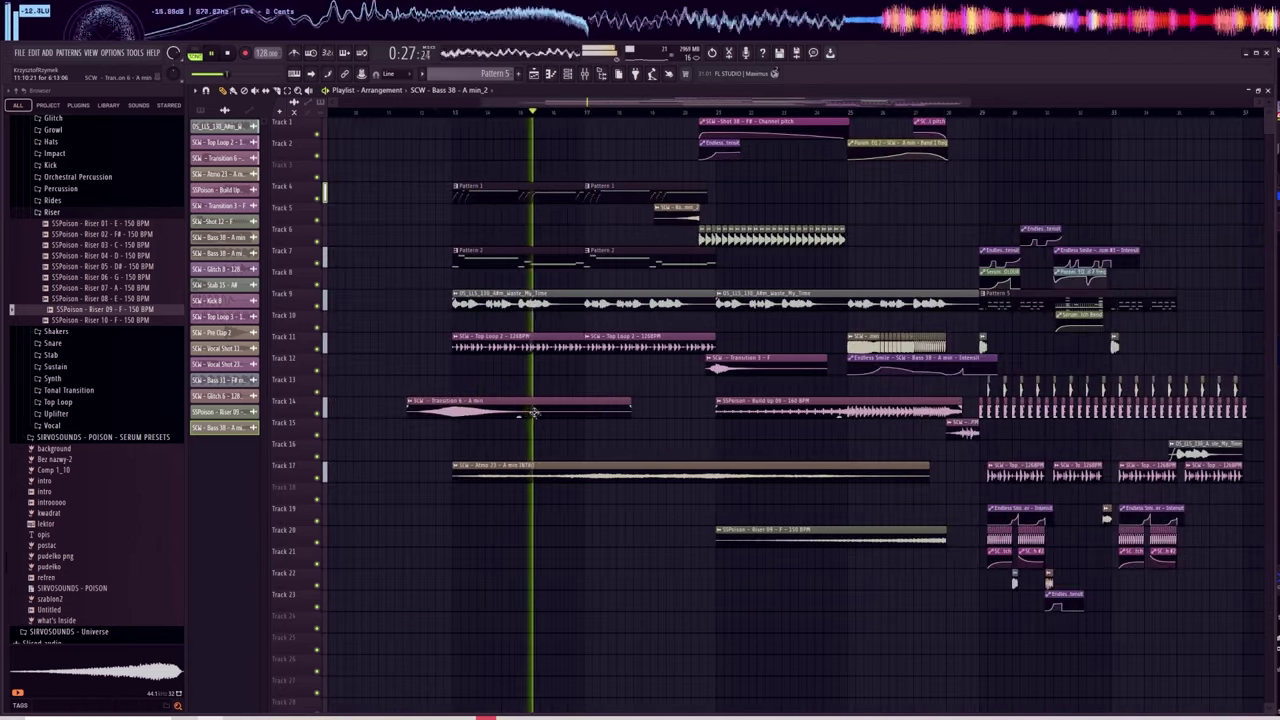
drag(535, 413, 906, 434)
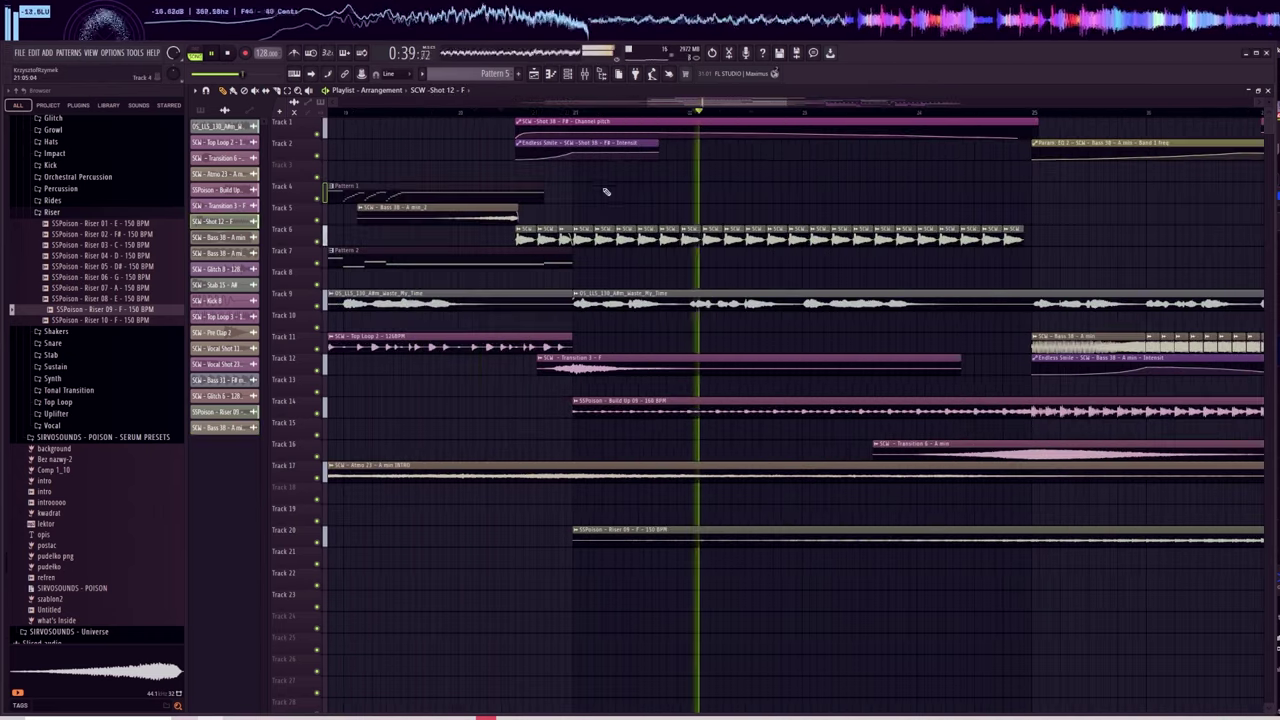
Reshape the Endless Smile master intensity automation on Track 19 so its first rise peaks at bar 30, and play it back.
scroll(620, 117, down, 5)
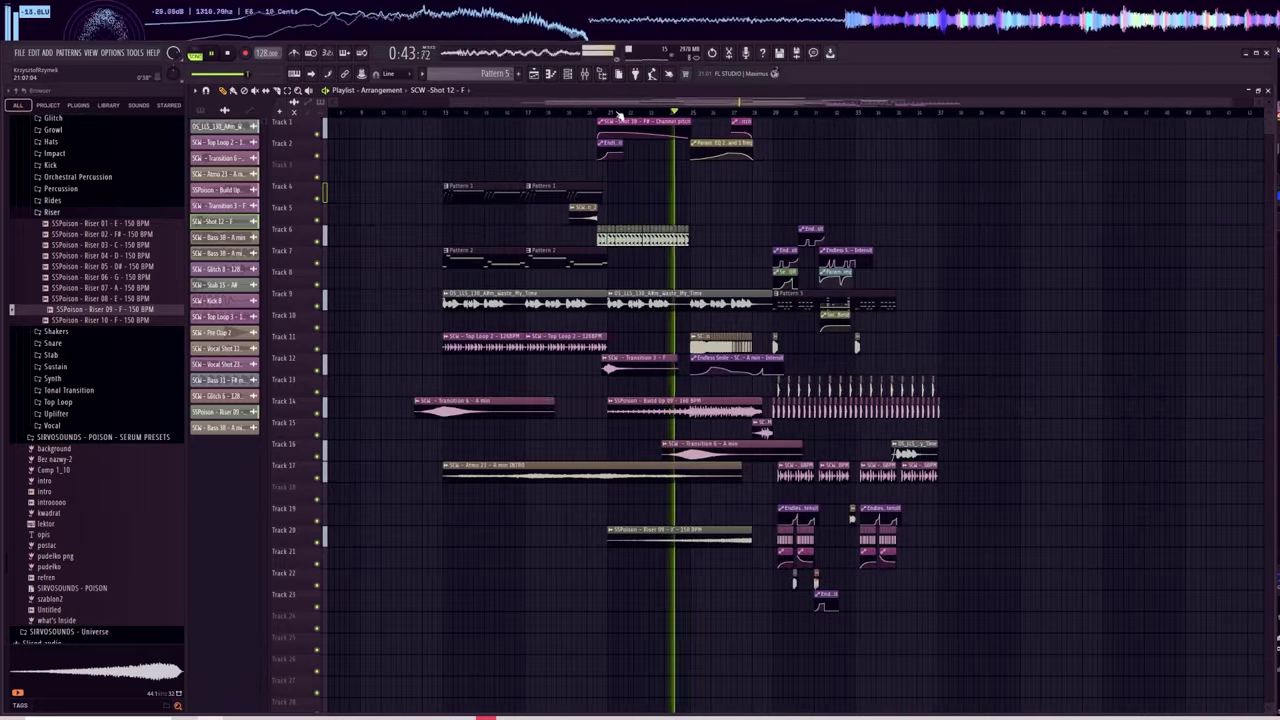
scroll(626, 117, up, 3)
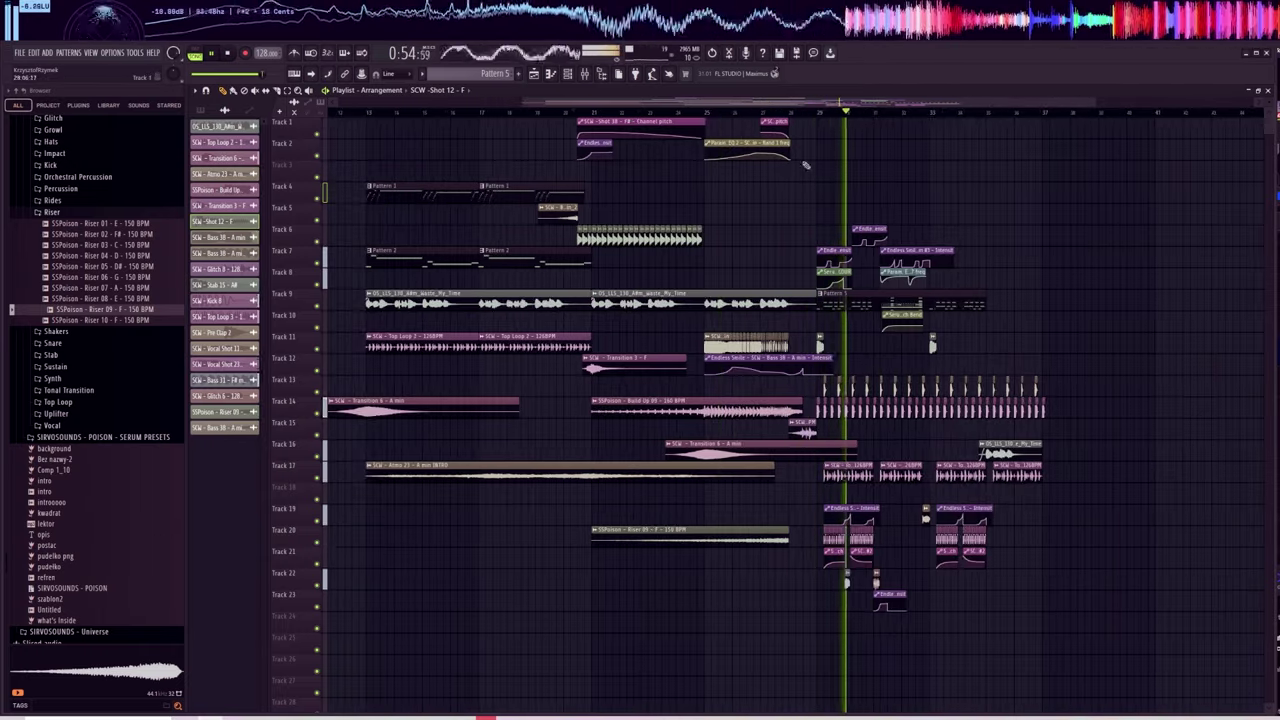
scroll(852, 115, up, 5)
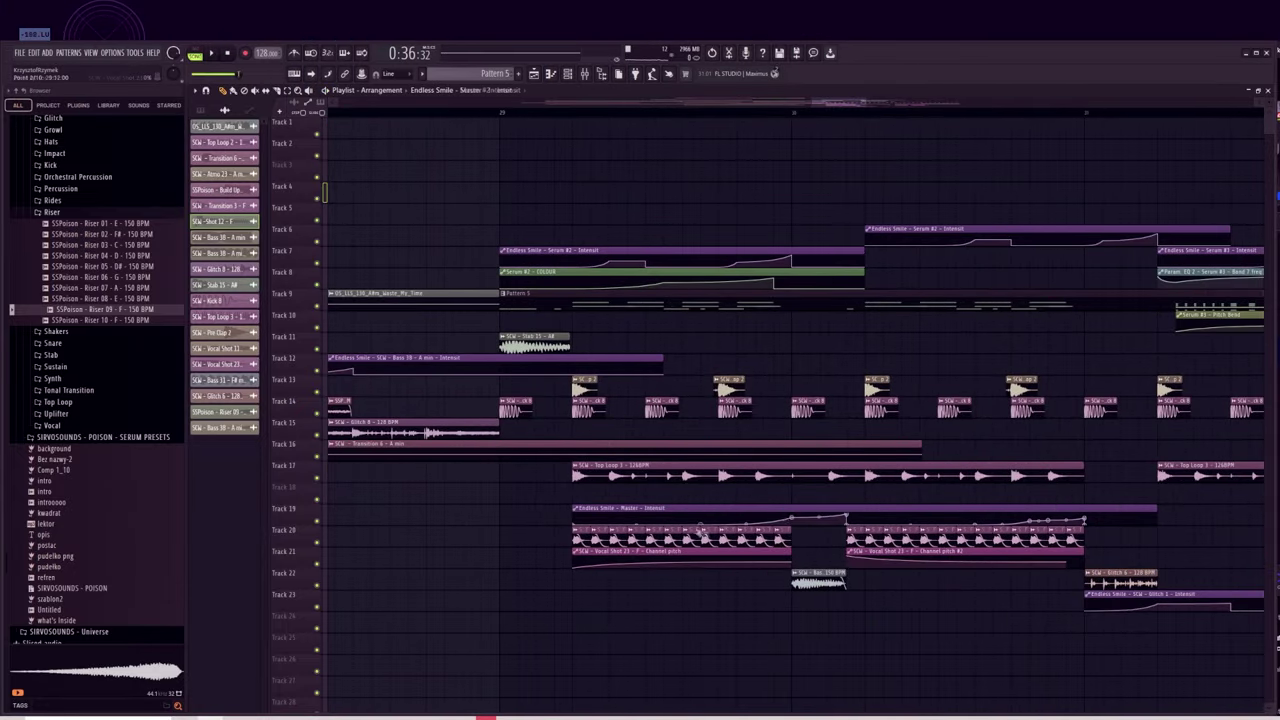
key(space)
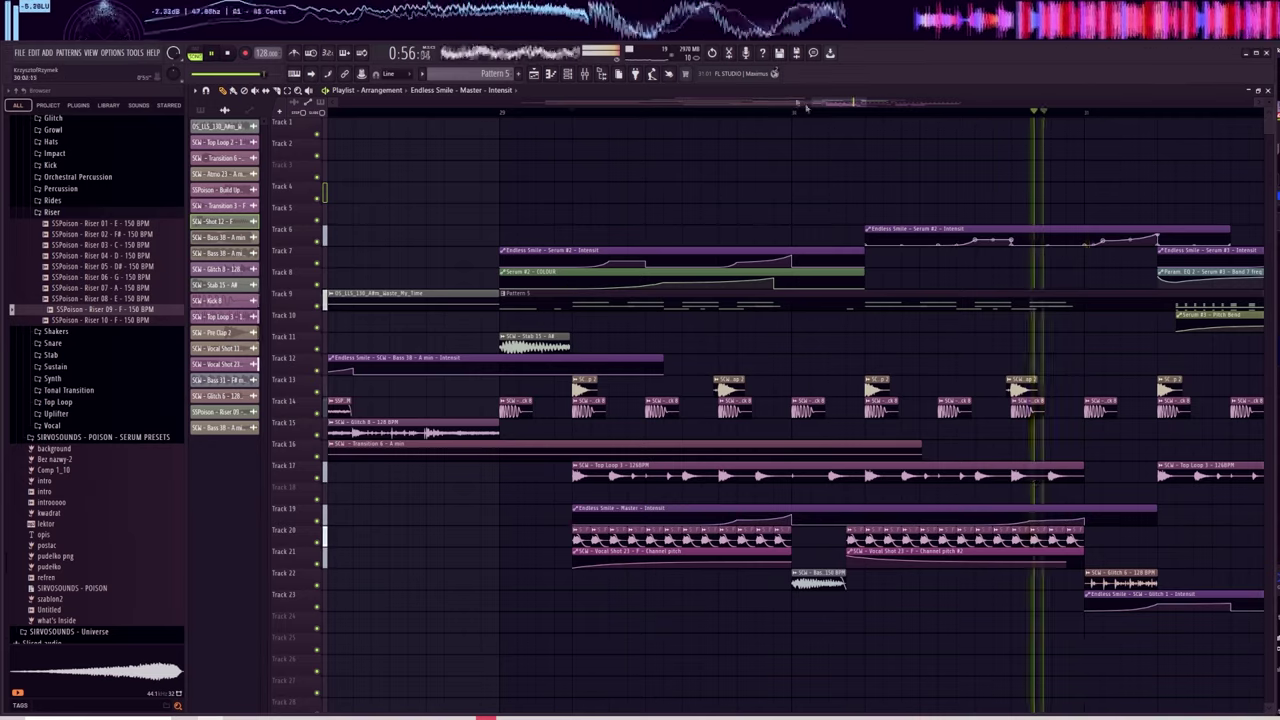
Add a Kickstart 2 mix level automation on Track 1, rising to bar 35 and falling after bar 36, and chop the Track 16 vocal's end.
scroll(808, 104, down, 4)
scroll(808, 104, down, 2)
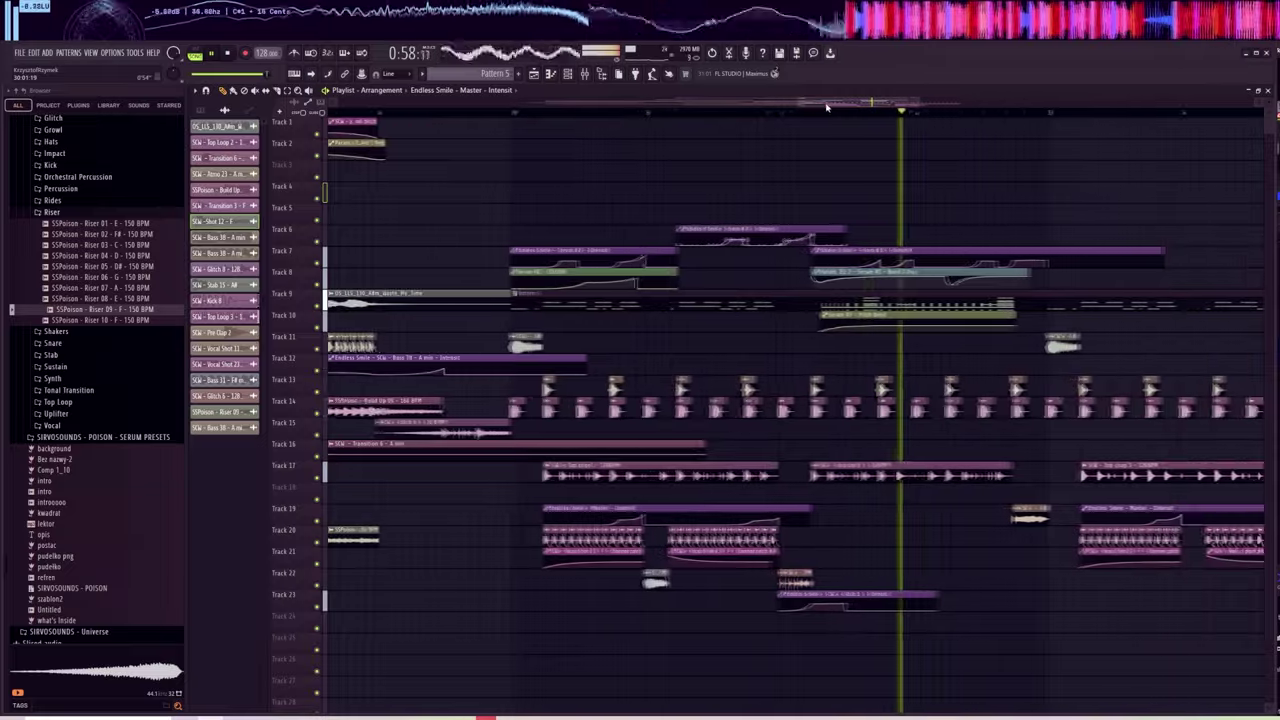
scroll(832, 116, down, 2)
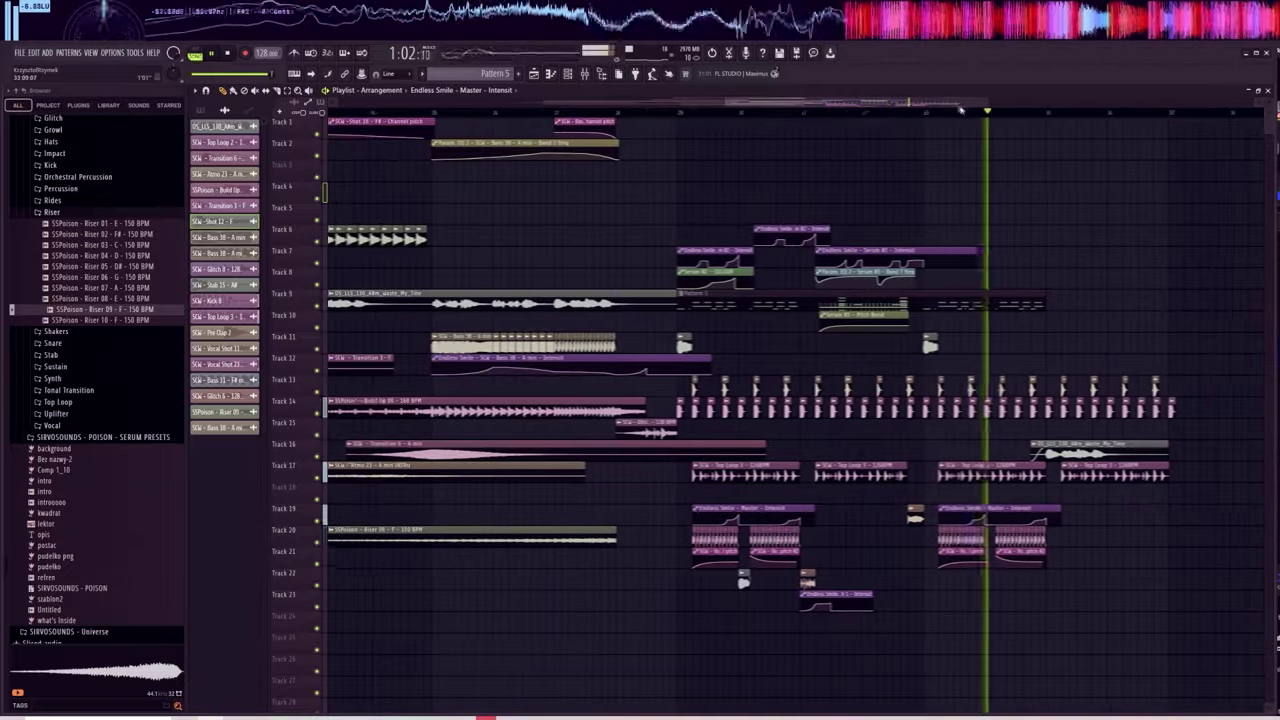
scroll(958, 104, up, 4)
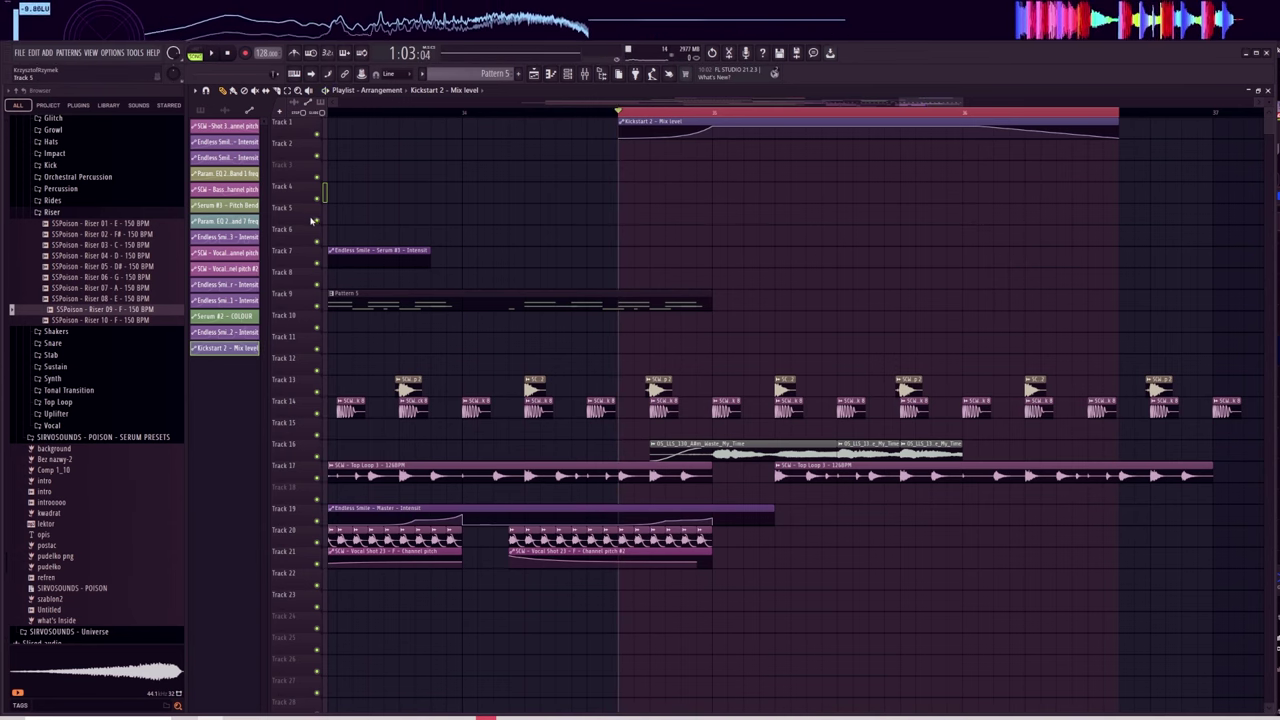
Open the Color Bass folder of the Color Wave sample pack and audition SCW - Bass 20 - G min - 150 BPM.
click(85, 215)
scroll(83, 268, up, 10)
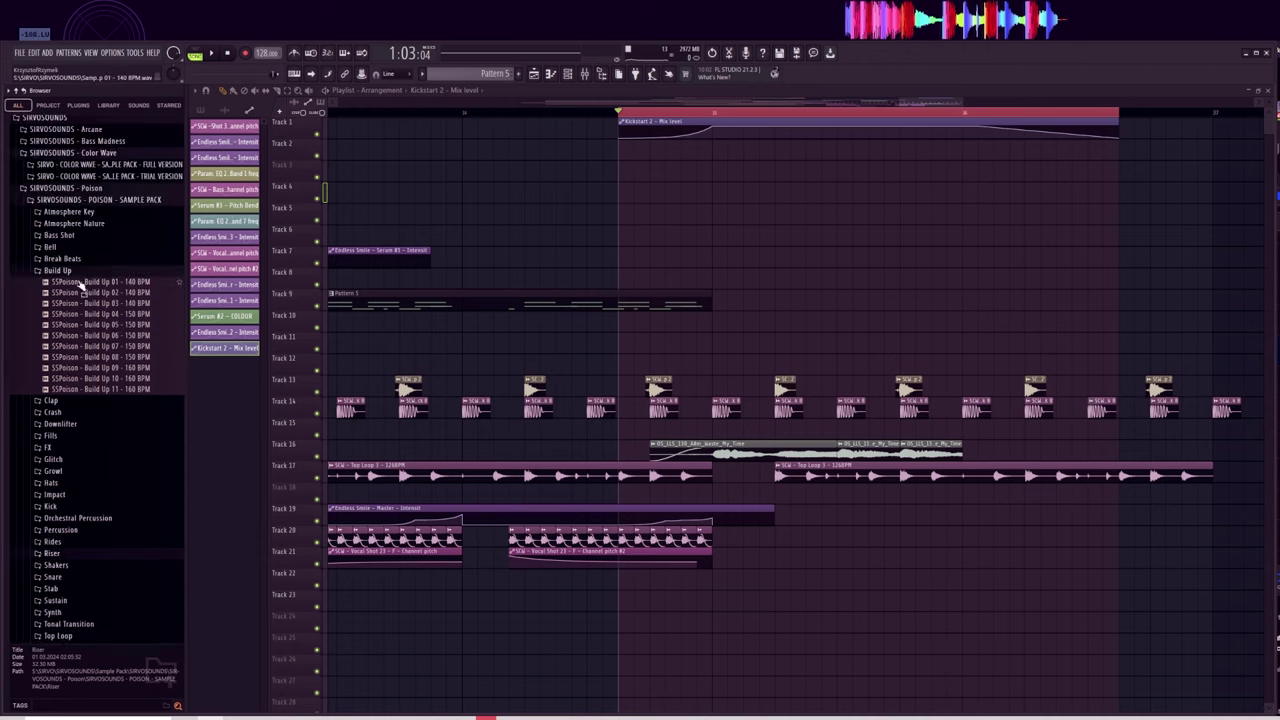
click(84, 277)
click(147, 463)
scroll(135, 458, down, 7)
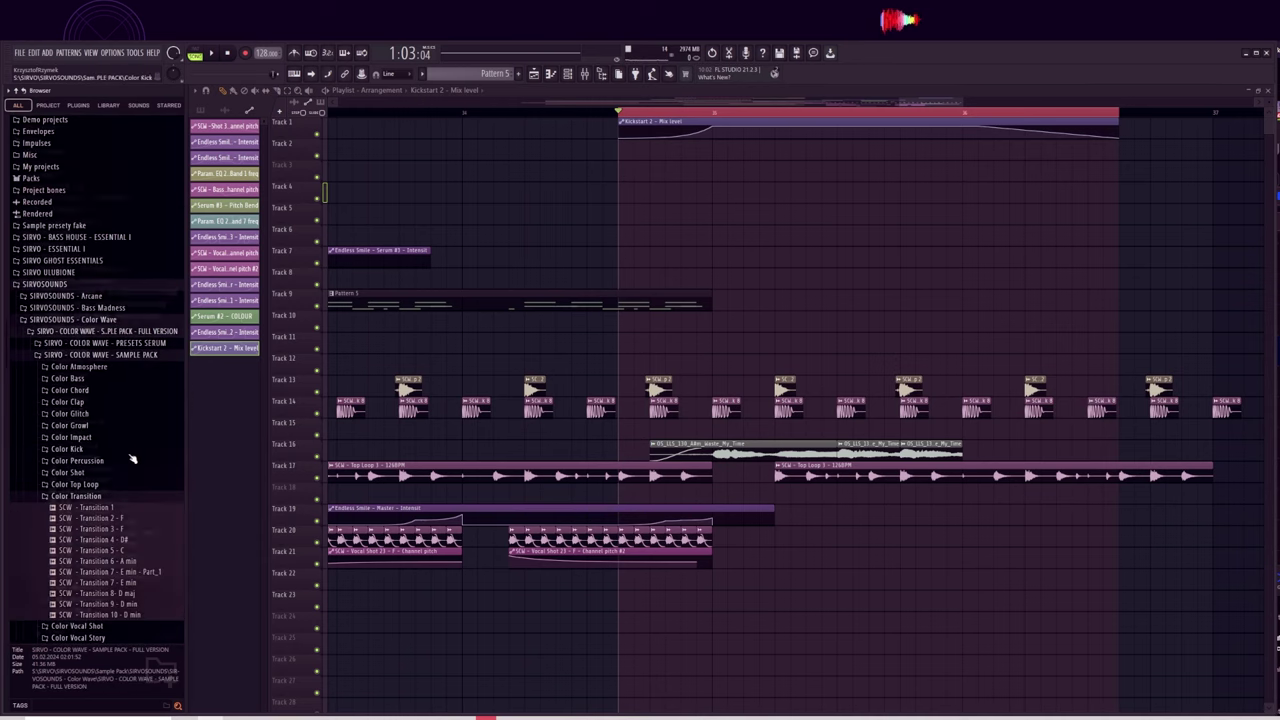
click(69, 207)
click(91, 303)
scroll(91, 303, down, 3)
click(89, 291)
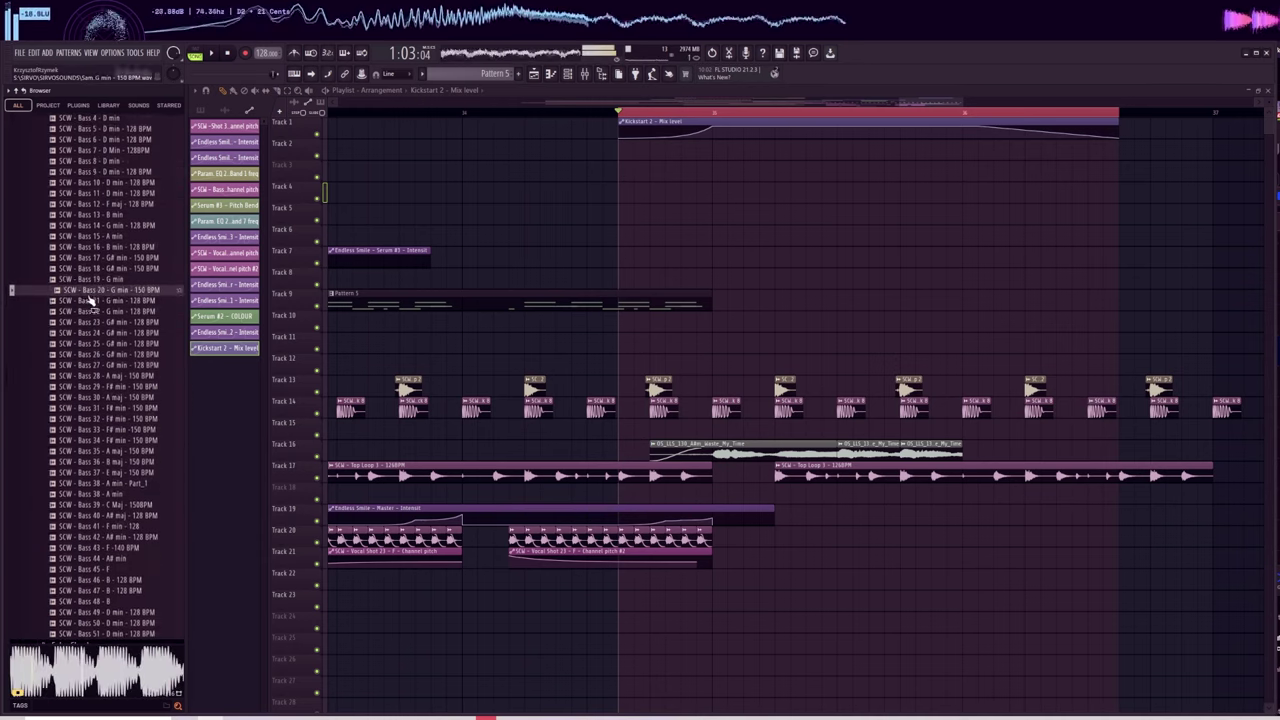
Audition more Color Bass samples and place SCW - Bass 21 - G min - 128 BPM on Track 11 just before bar 36.
scroll(93, 285, down, 3)
click(111, 239)
click(113, 227)
click(110, 172)
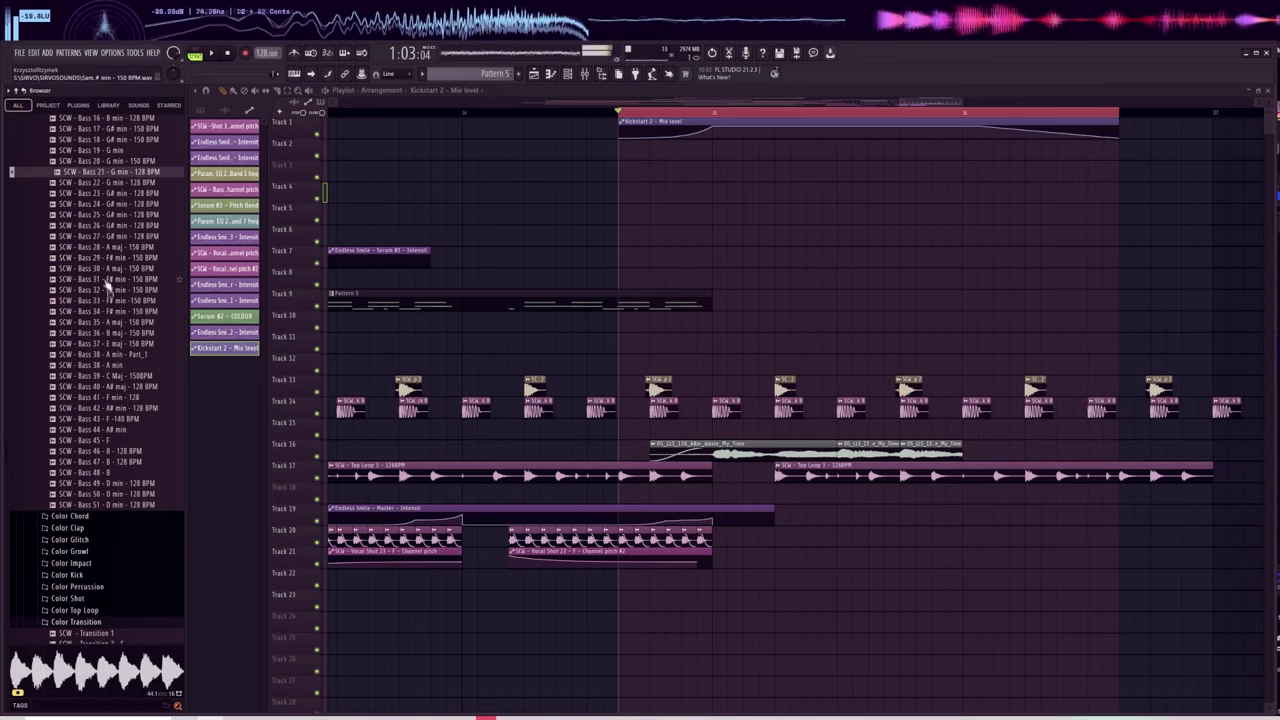
drag(122, 176, 941, 350)
scroll(941, 348, down, 3)
scroll(932, 240, down, 1)
click(878, 112)
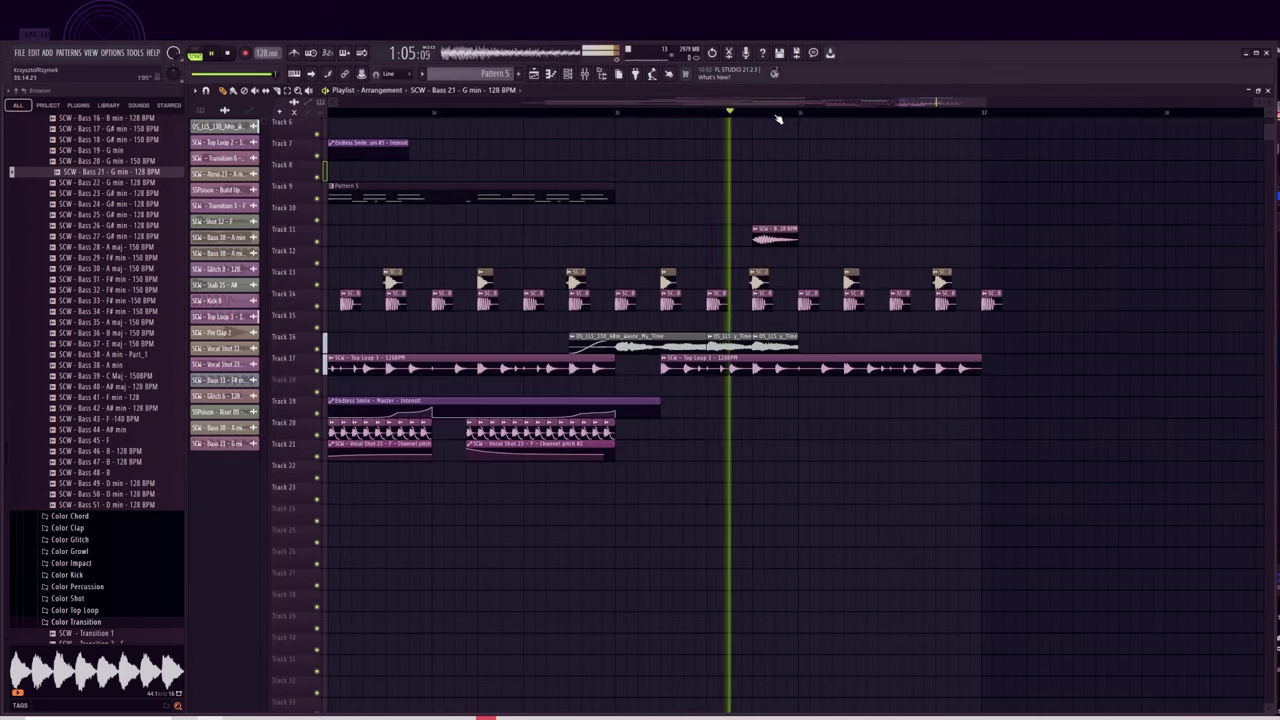
Set the Bass 21 sample's time-stretching mode to Stretch and adjust its pitch while checking it against the playback.
scroll(778, 116, up, 2)
key(space)
double_click(785, 233)
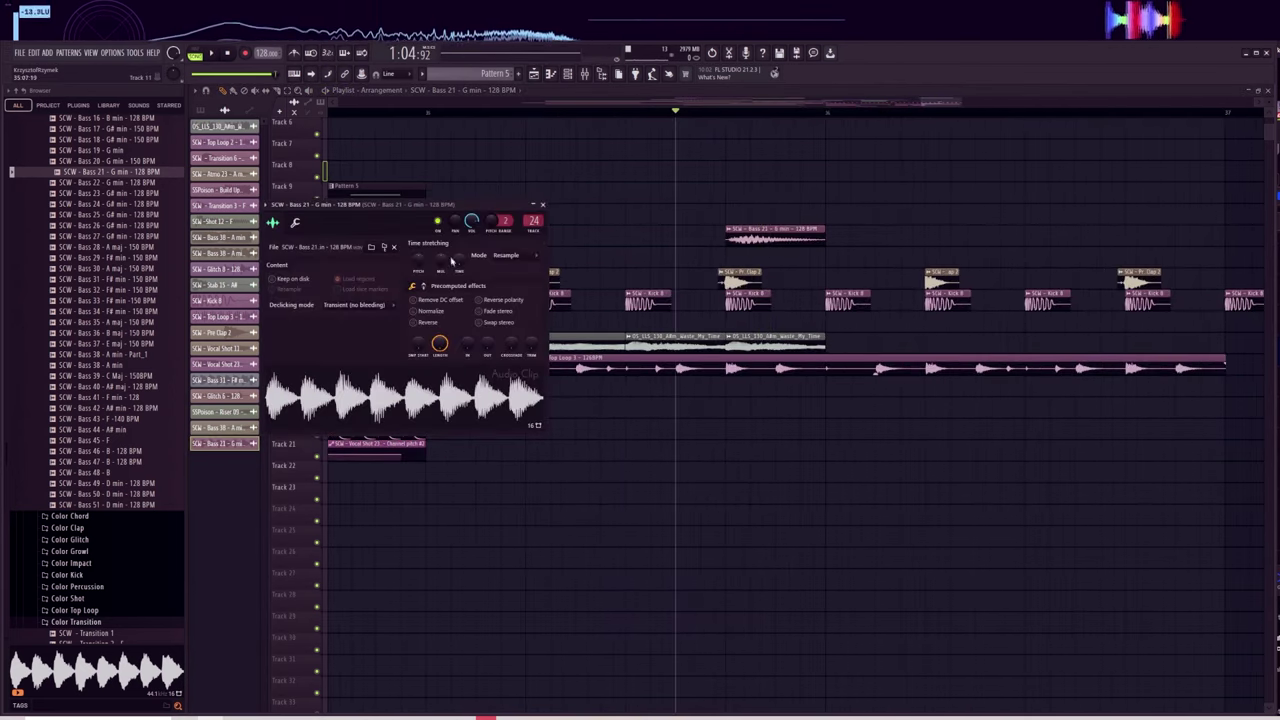
key(space)
key(space)
key(space)
key(space)
key(Escape)
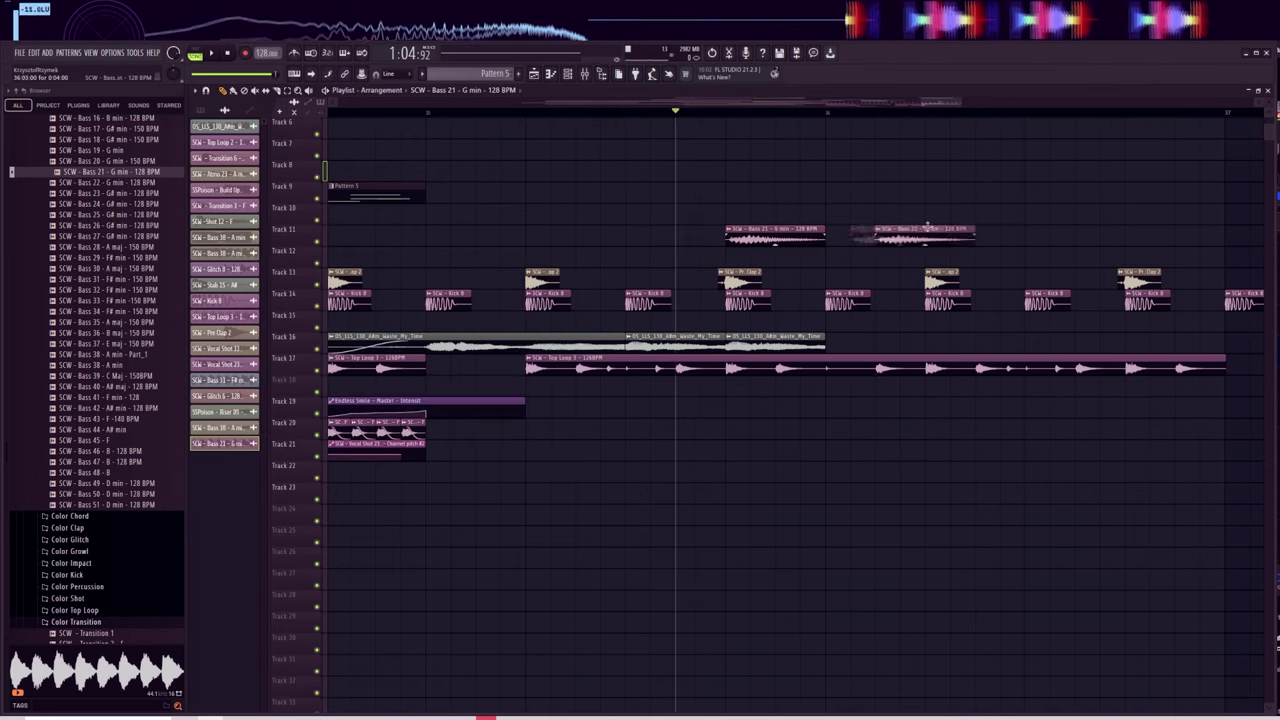
Repeat the Bass 21 clip on Track 11 into a run of four across bar 36 and play the section.
key(space)
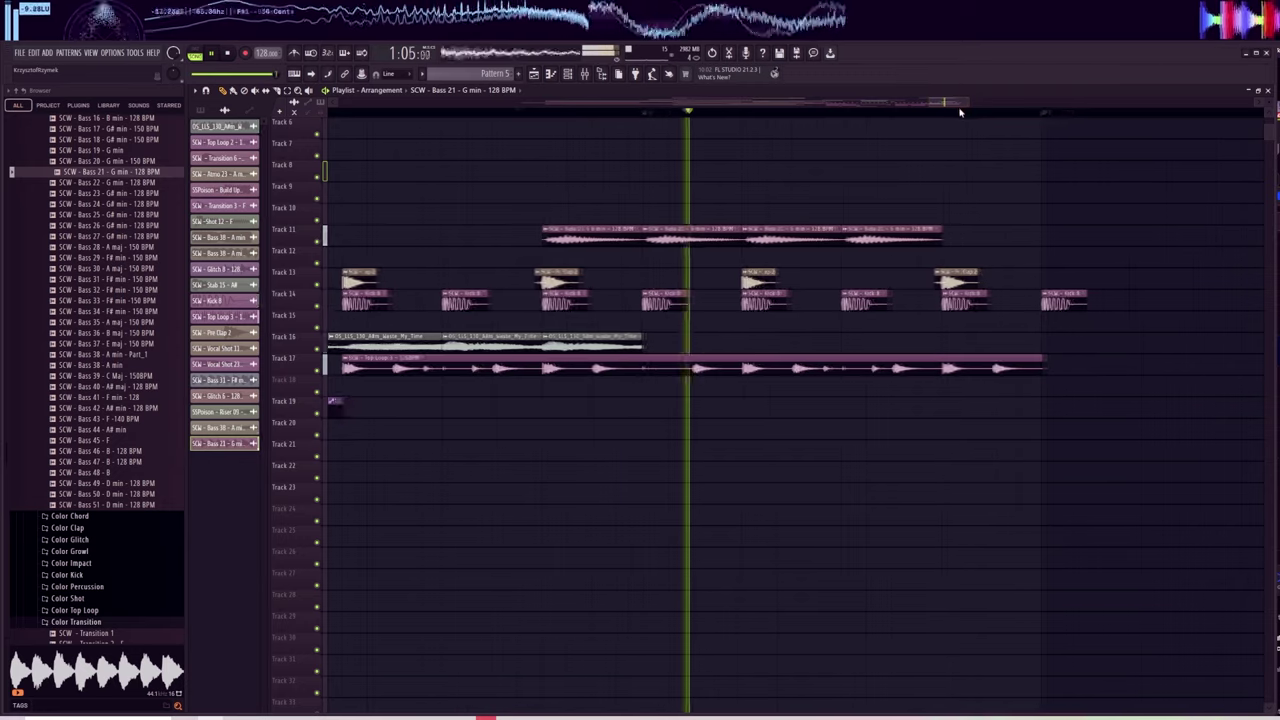
key(space)
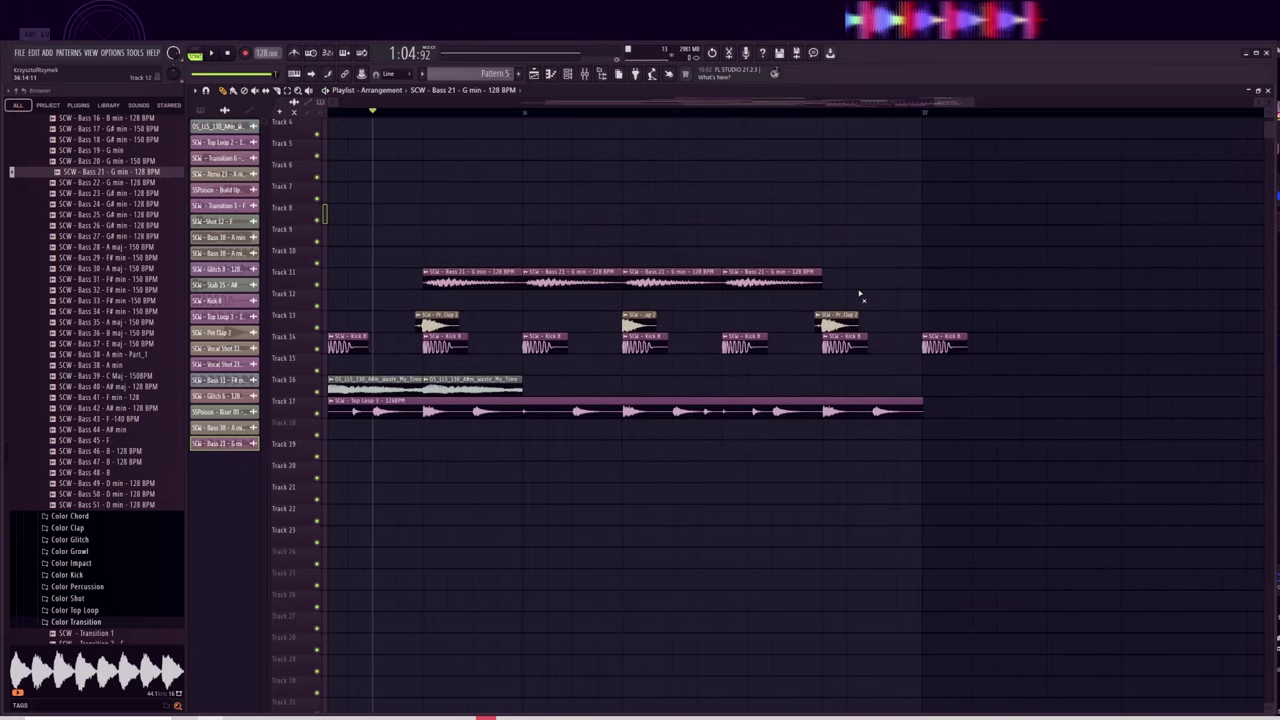
key(space)
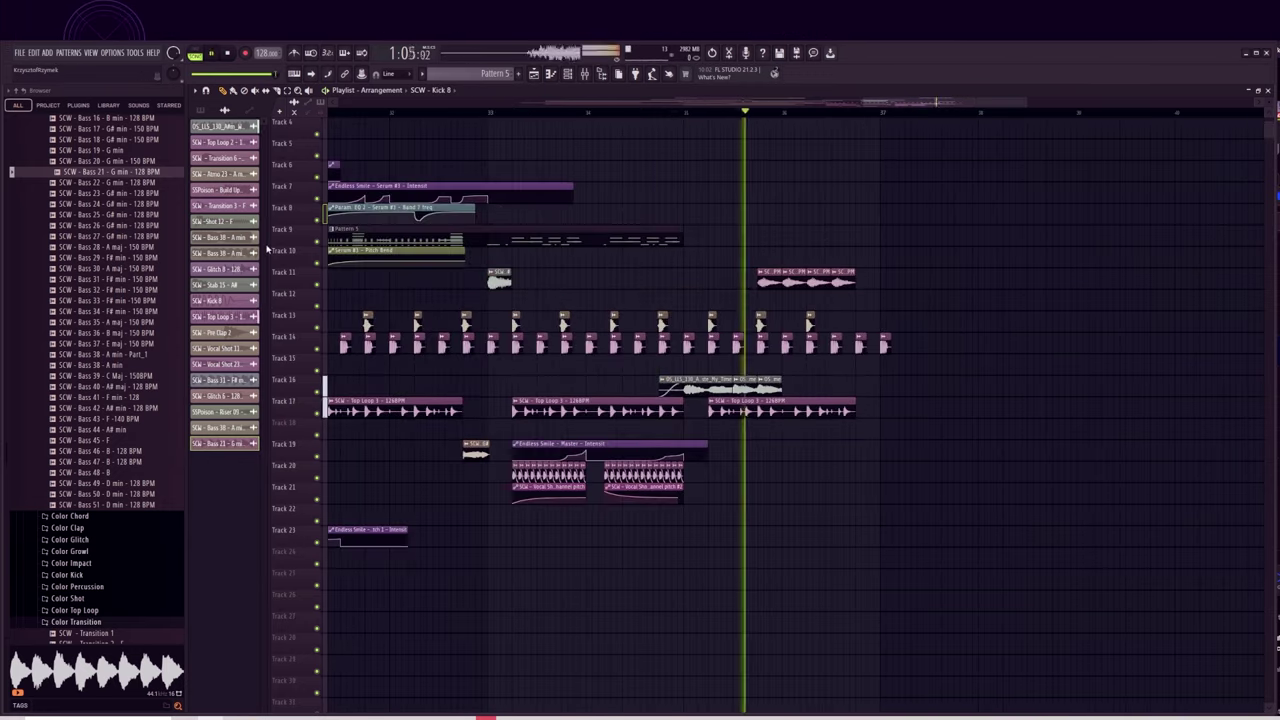
key(space)
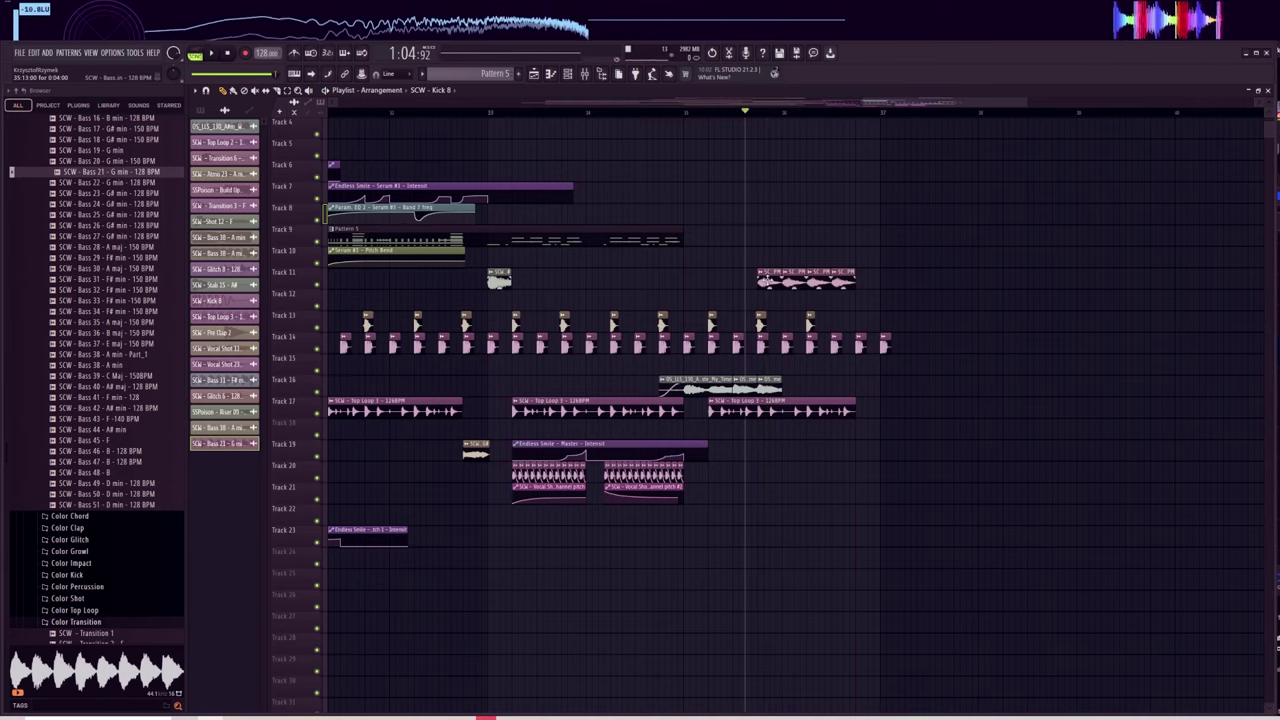
Replace the Bass 21 sample of the Track 11 clips with SCW - Bass 20 - G min - 150 BPM and play it.
double_click(767, 281)
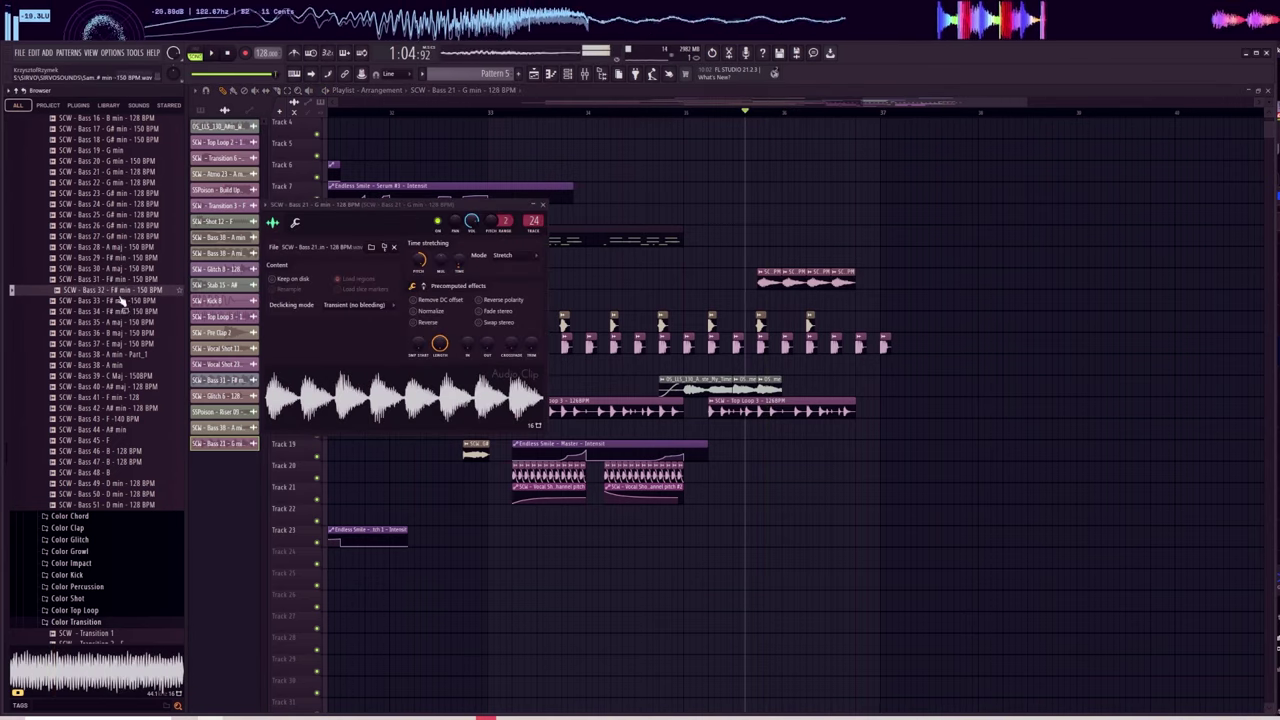
scroll(117, 283, up, 4)
click(119, 290)
drag(121, 295, 778, 288)
key(space)
scroll(795, 105, up, 3)
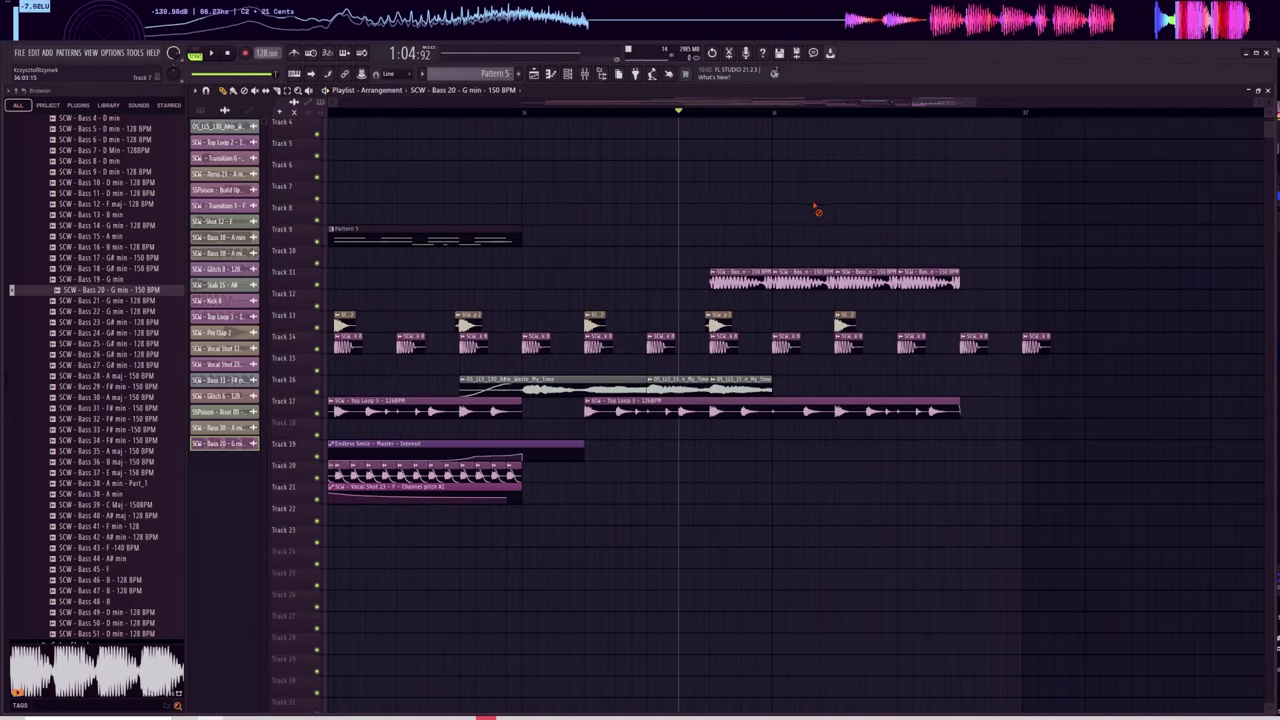
Delete the last three Bass 20 clips on Track 11 and rebuild the run of four from the first one.
right_click(928, 281)
right_click(866, 283)
right_click(813, 287)
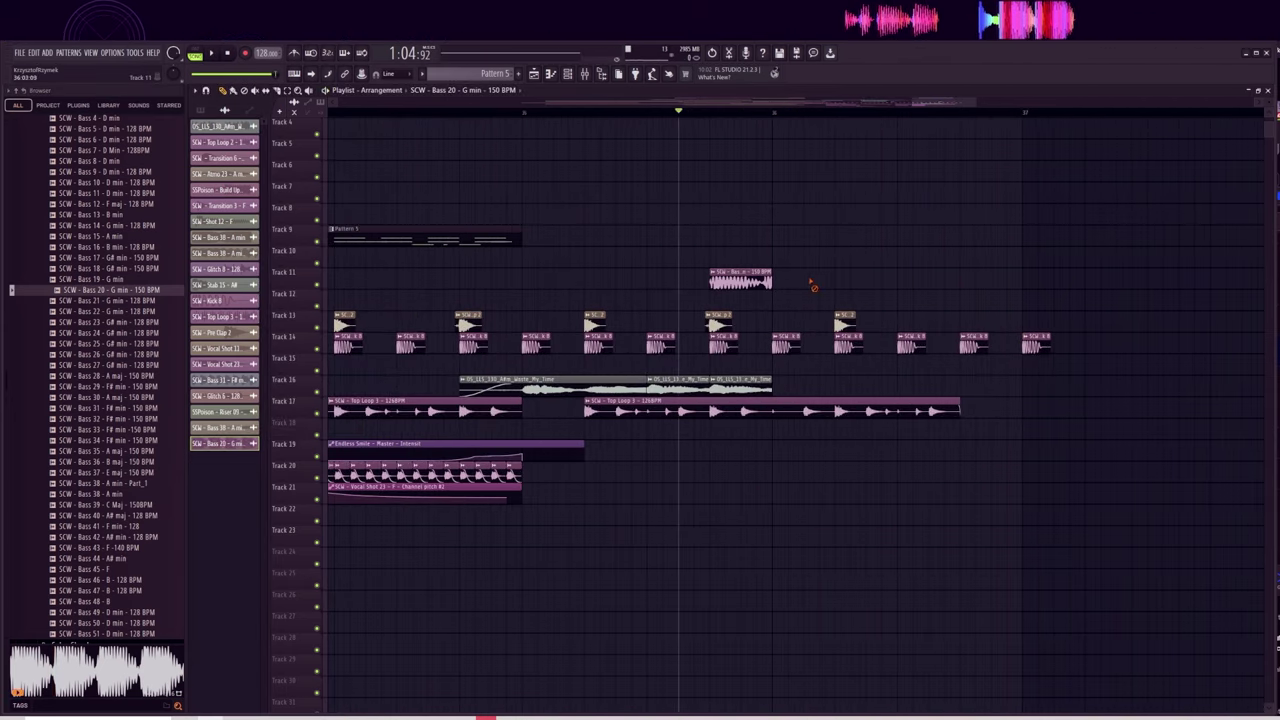
scroll(802, 122, up, 3)
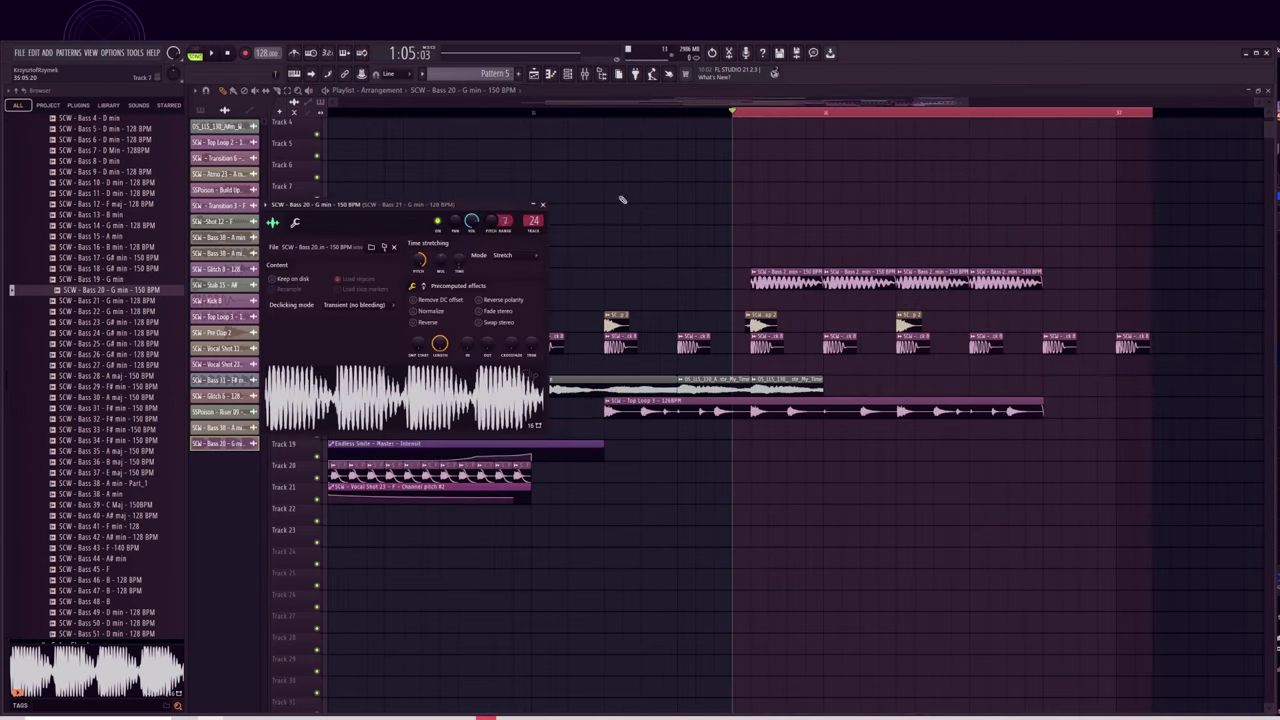
Create a channel pitch automation for Bass 20 on Track 9, dipping toward the end of the bass run, and play it.
right_click(474, 222)
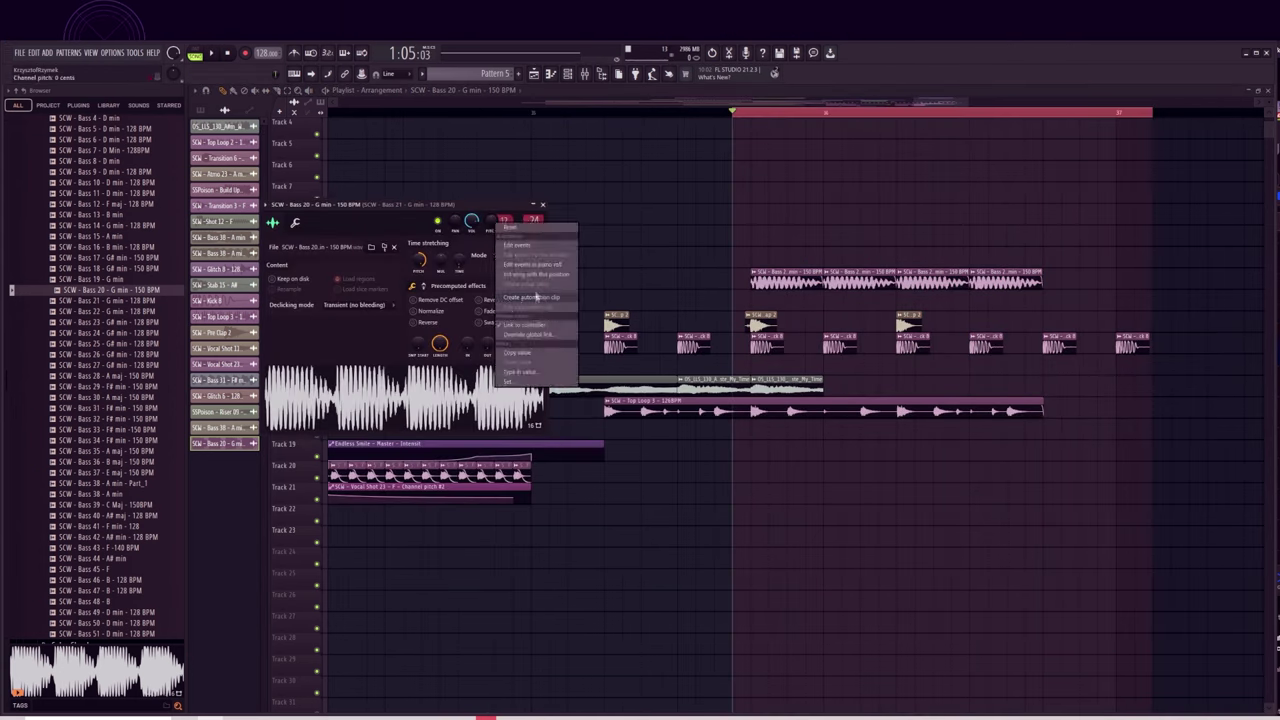
click(500, 262)
key(space)
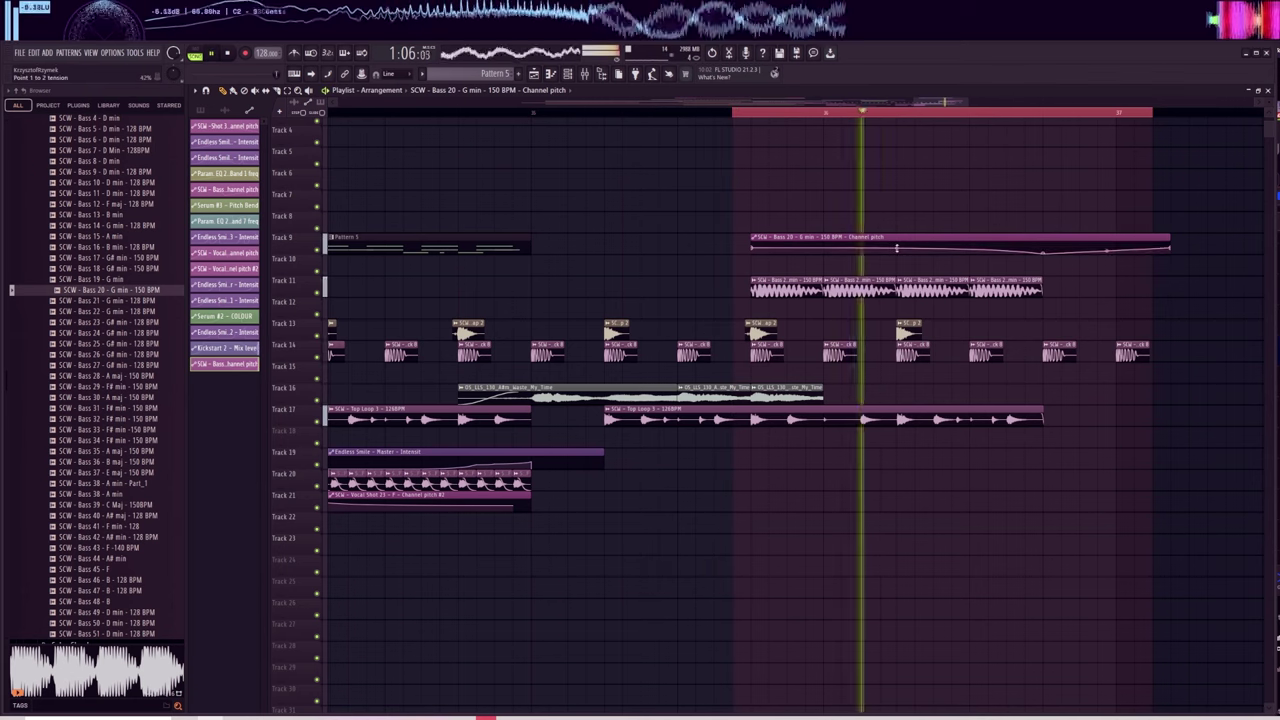
key(space)
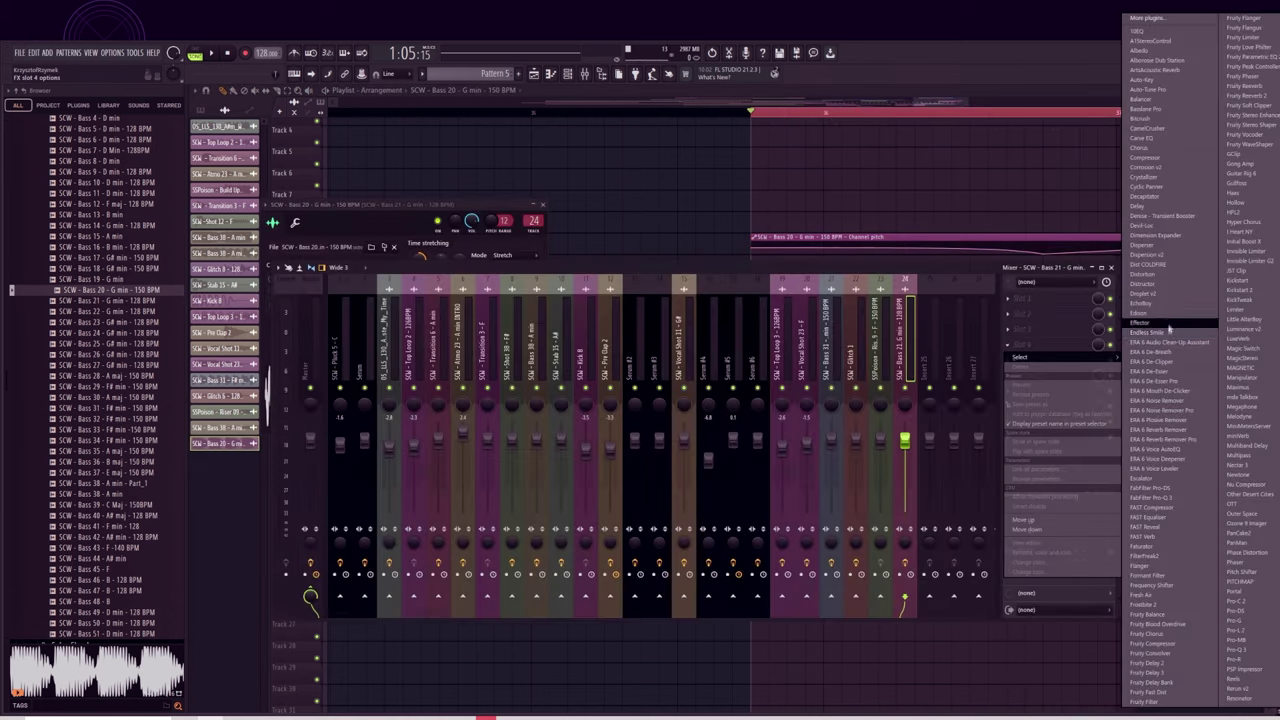
Add Endless Smile to the bass mixer track and automate its intensity on Track 8, rising to the end of the bass run.
click(1160, 332)
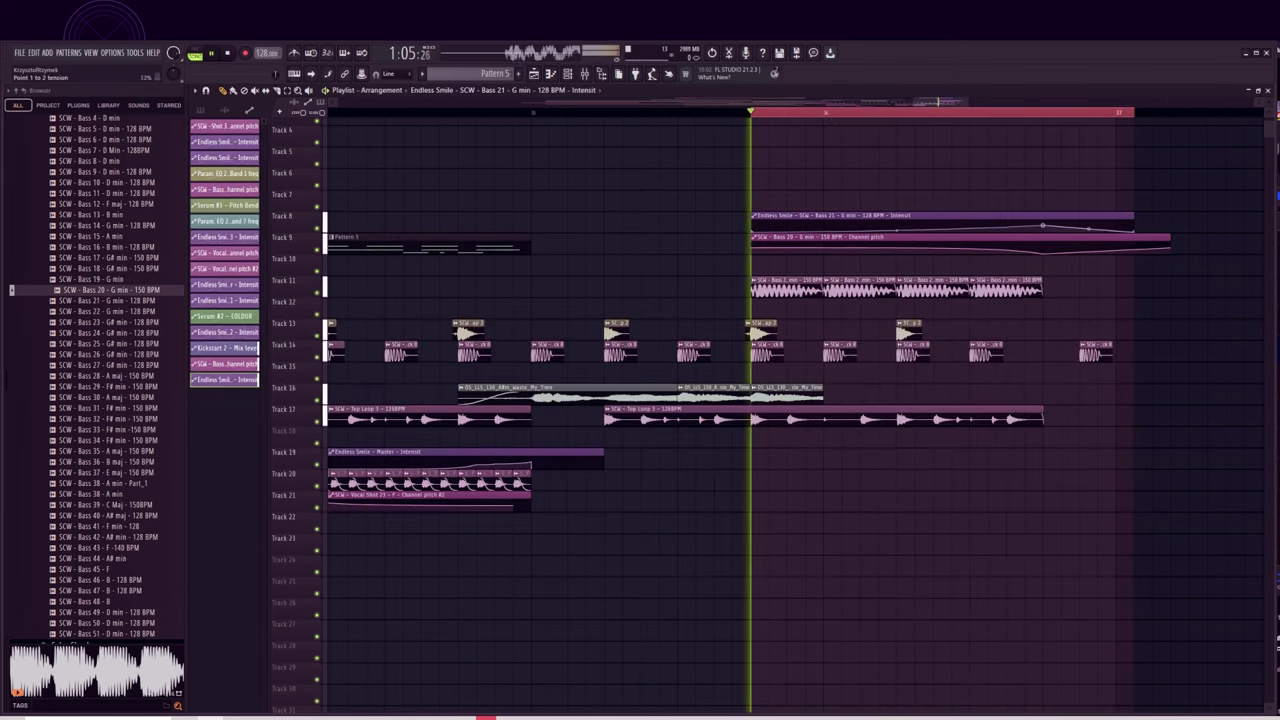
key(space)
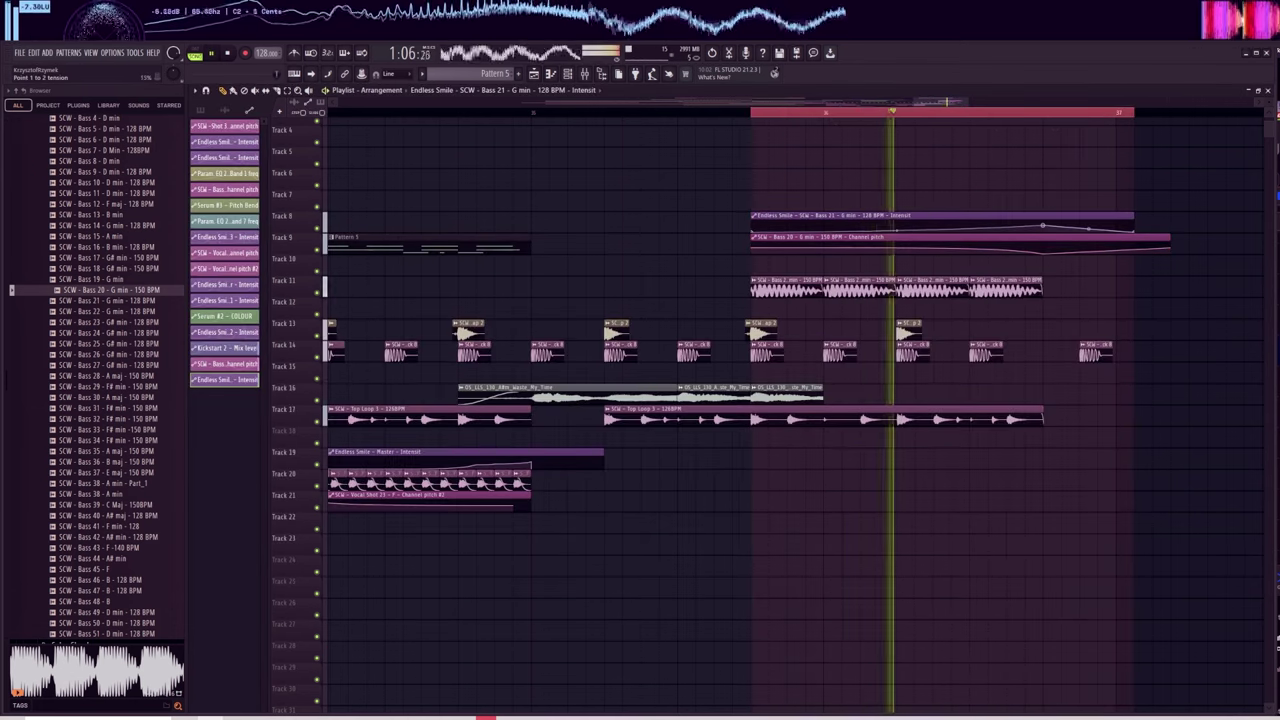
key(space)
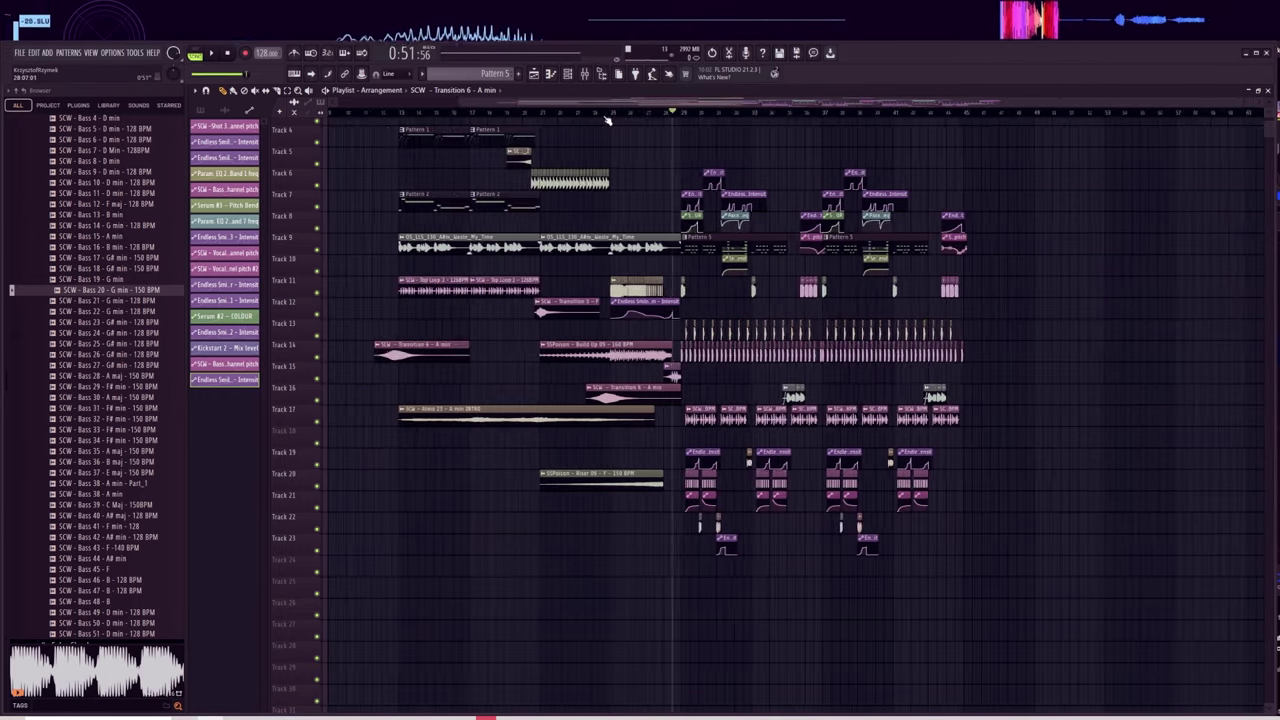
Place SBM - Downlifter - 13 from the Bass Madness pack on Track 25, starting just after bar 29.
scroll(104, 220, up, 10)
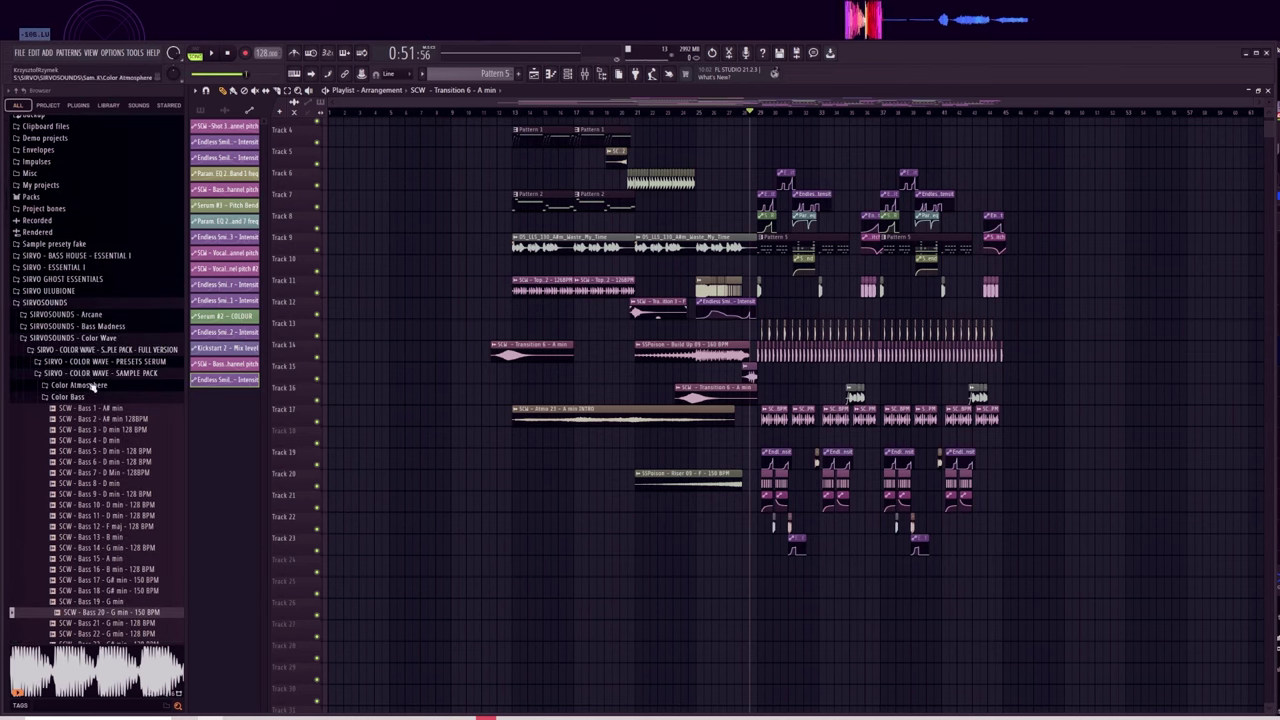
click(93, 327)
click(56, 362)
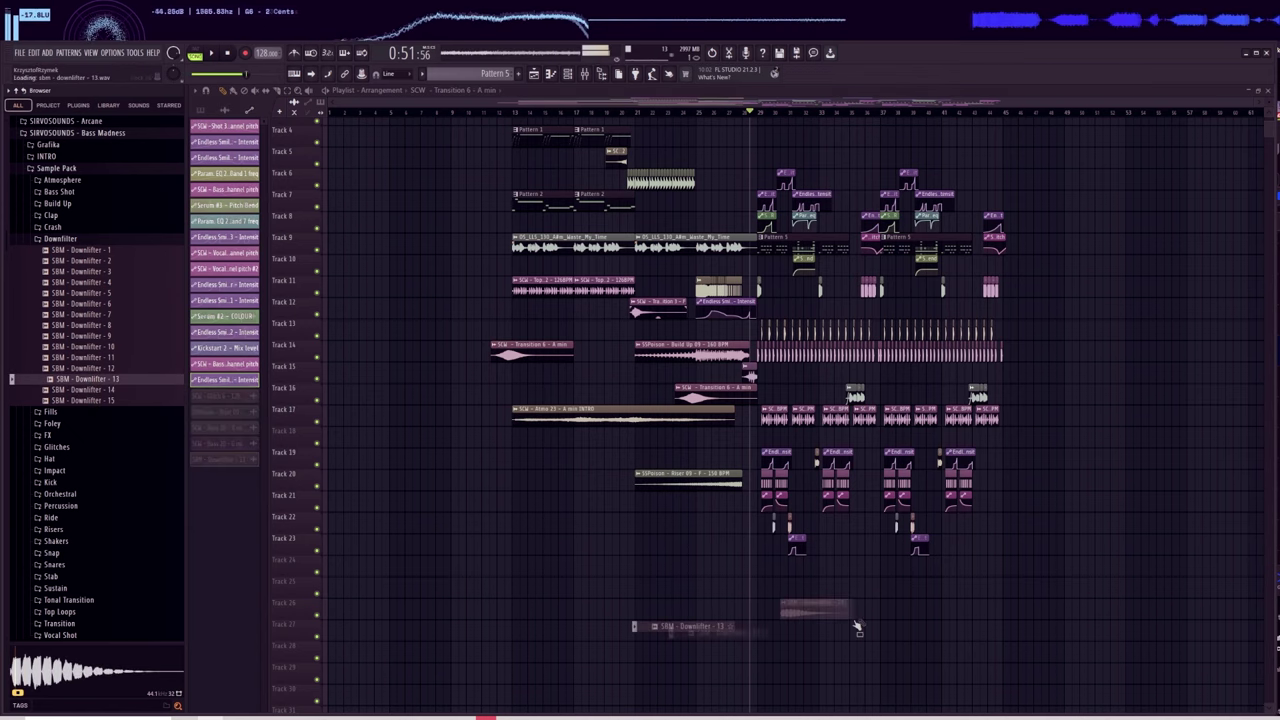
scroll(803, 400, up, 5)
drag(749, 497, 649, 476)
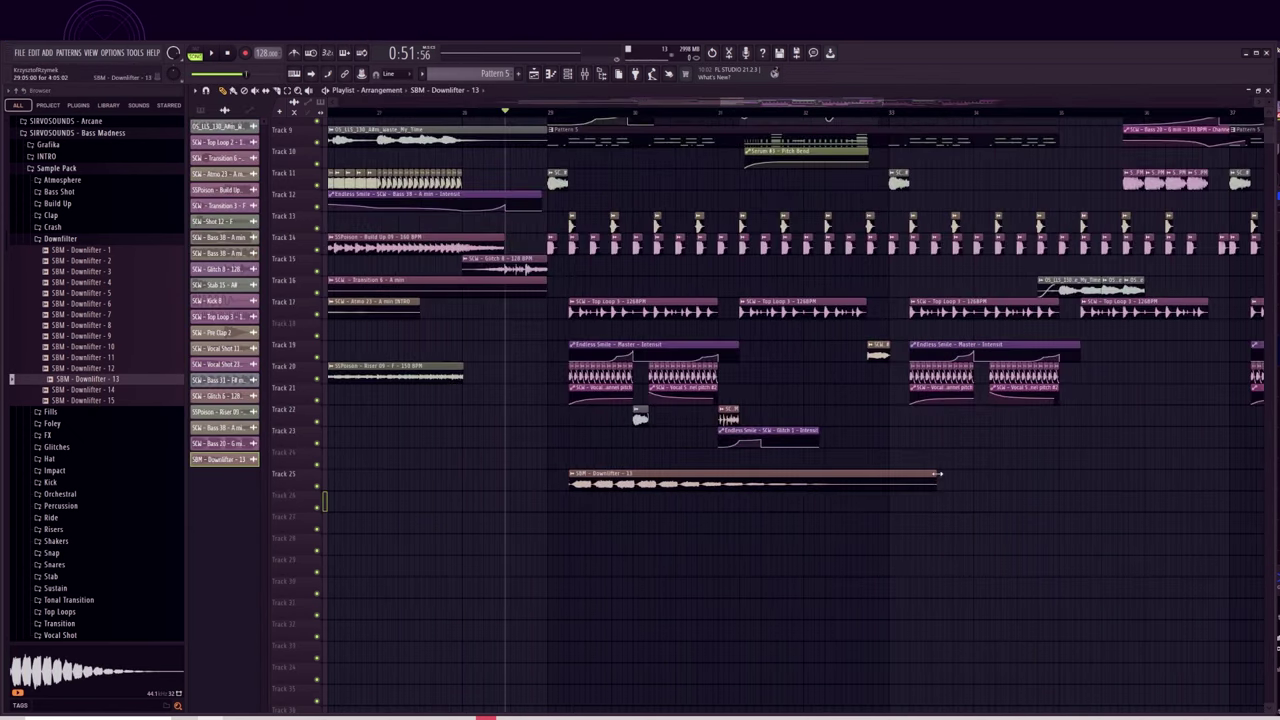
Route the Downlifter 13 sample to its own mixer track, shorten its clip to end at bar 30, and play it.
double_click(602, 475)
key(ctrl+l)
click(1028, 344)
click(1130, 360)
right_click(619, 235)
key(space)
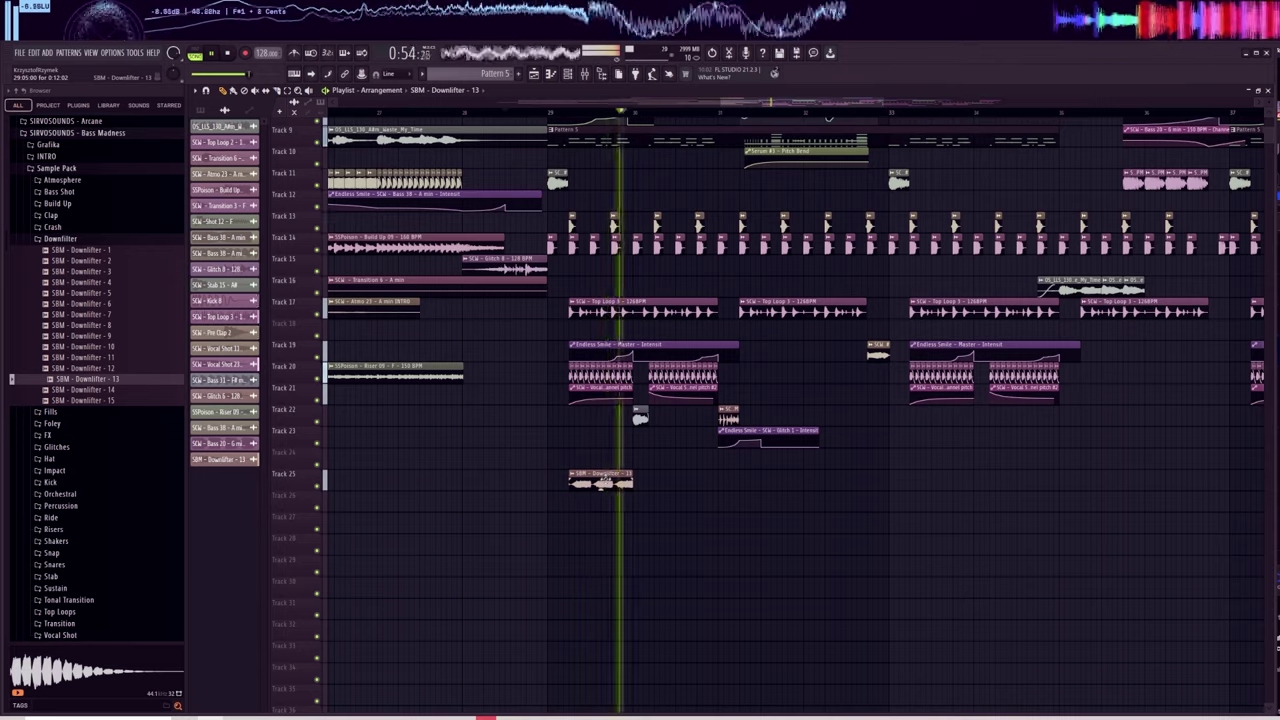
Copy the downlifter clip on Track 25 to just after bar 31 and replace its sample with SBM - Downlifter - 5.
mouse_move(609, 483)
mouse_down()
mouse_move(880, 485)
mouse_move(782, 485)
mouse_up()
key(space)
key(space)
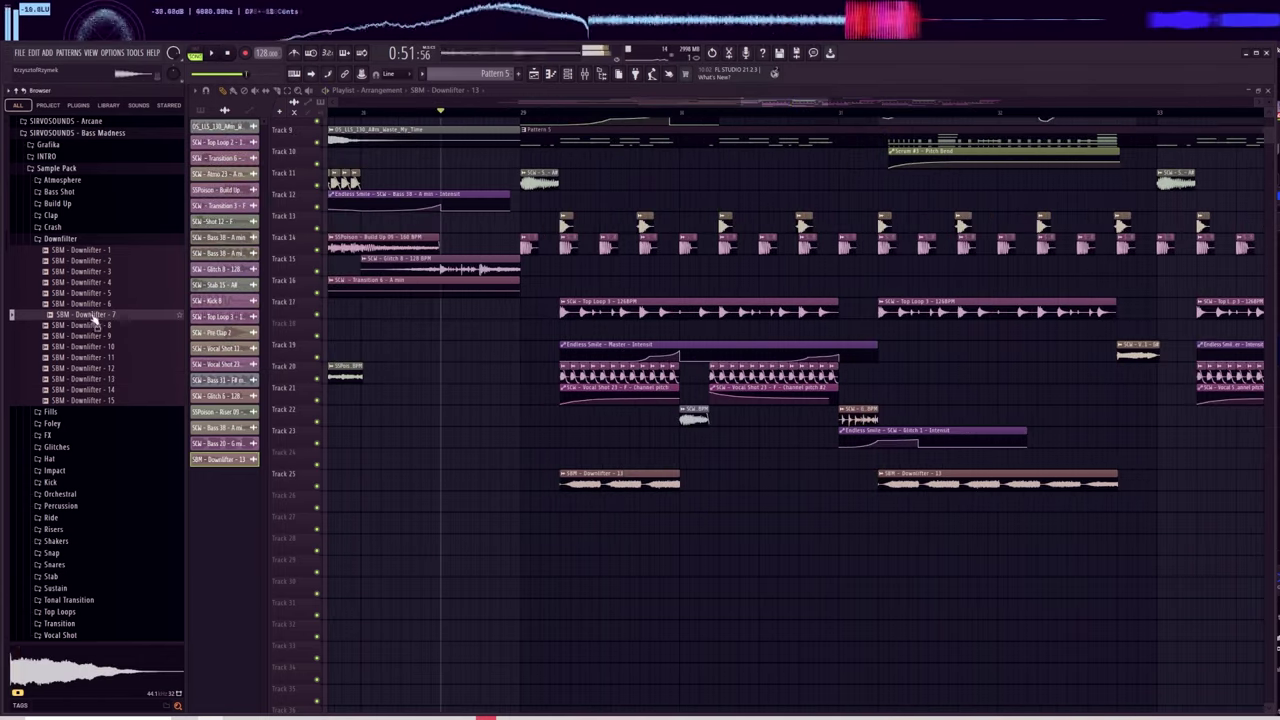
drag(95, 292, 586, 500)
key(space)
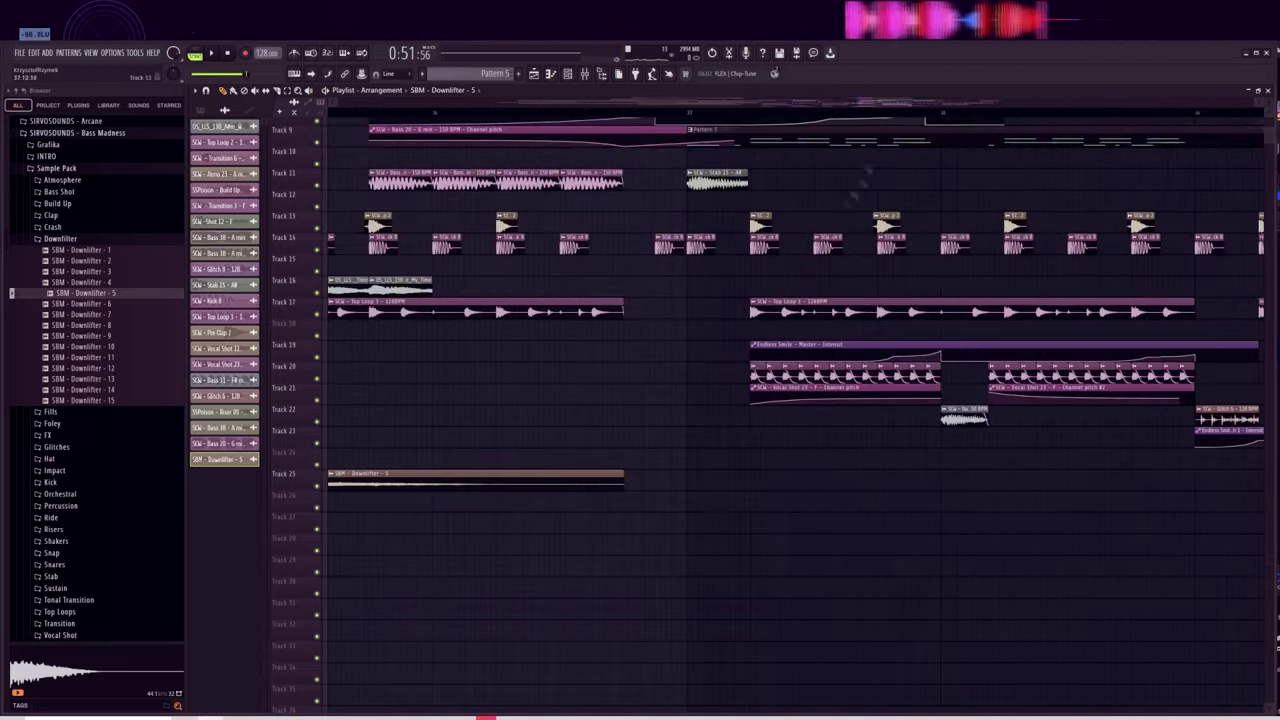
Extend the SCW - Stab 15 - A# clip on Track 11 at bar 37 into a run of four.
scroll(854, 197, up, 2)
click(717, 266)
click(770, 266)
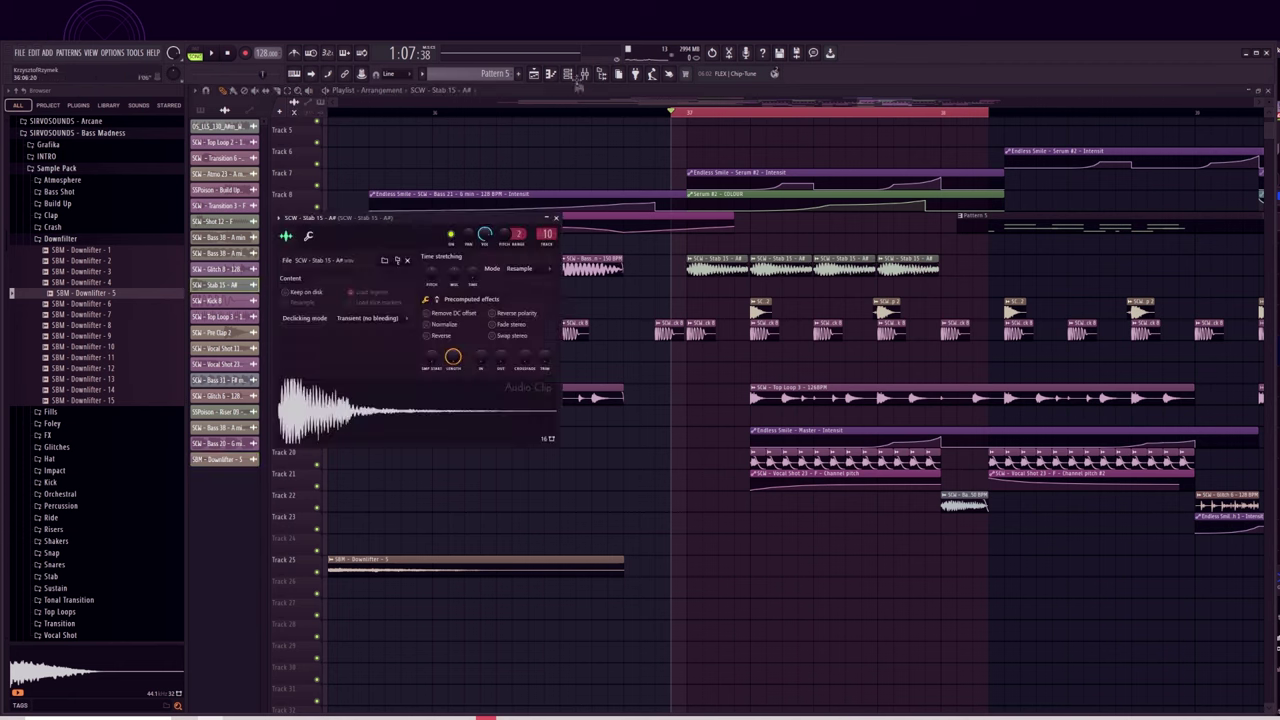
Automate the Band 7 frequency of Stab 15's Fruity parametric EQ 2 on Track 5, falling from before bar 37 to about bar 38.
click(584, 75)
click(1063, 330)
right_click(513, 283)
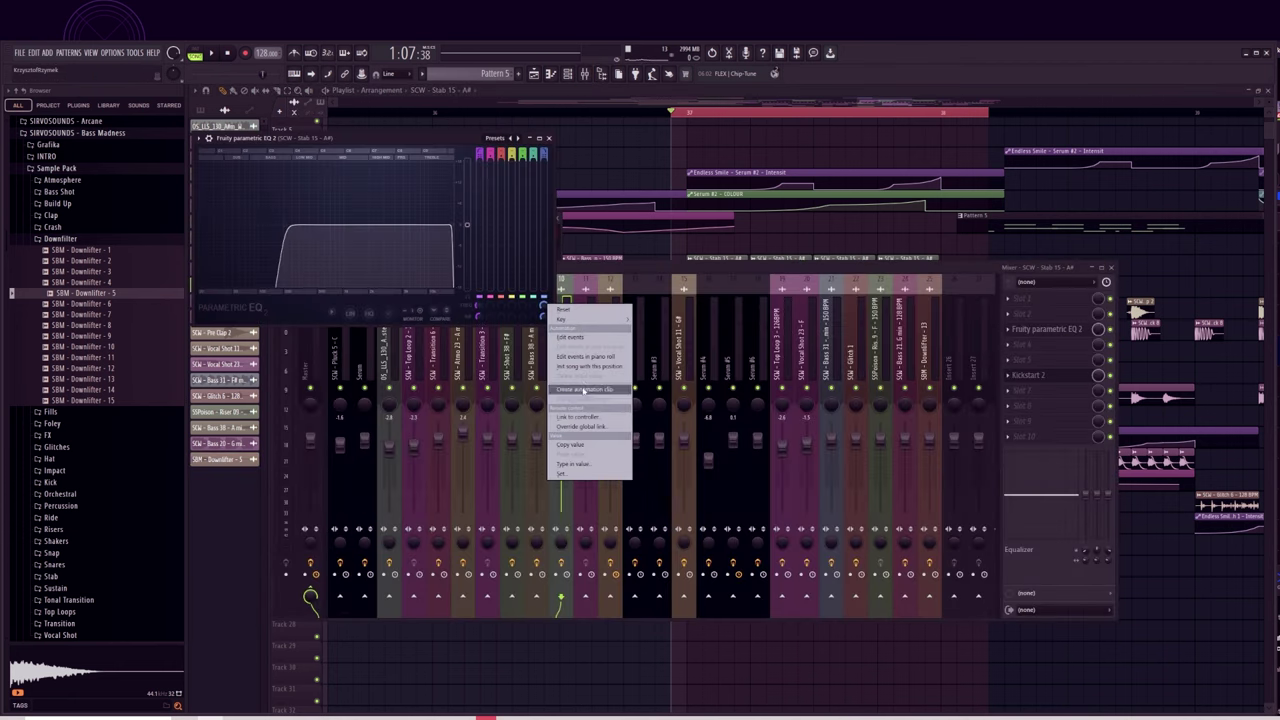
click(580, 360)
click(656, 113)
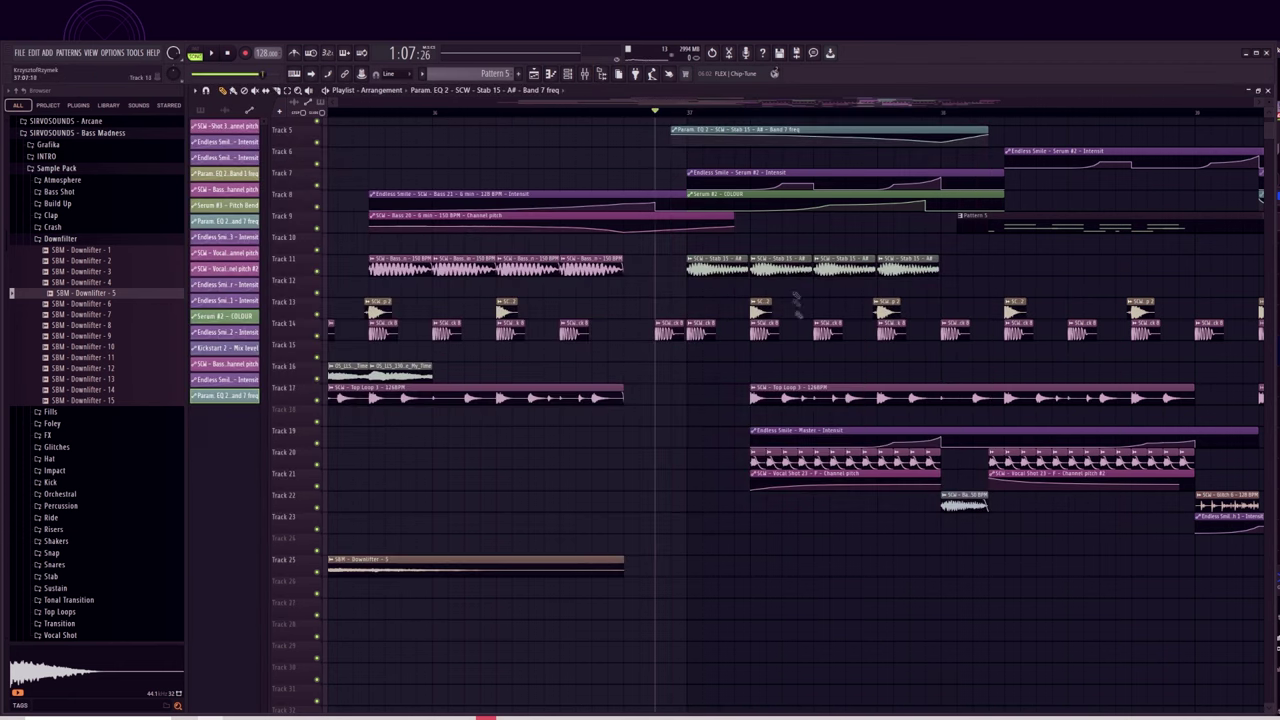
Copy Pattern 5 and place short pieces of it on Track 10 above the four Stab 15 clips, and play the section.
scroll(807, 115, down, 5)
drag(1088, 222, 1094, 290)
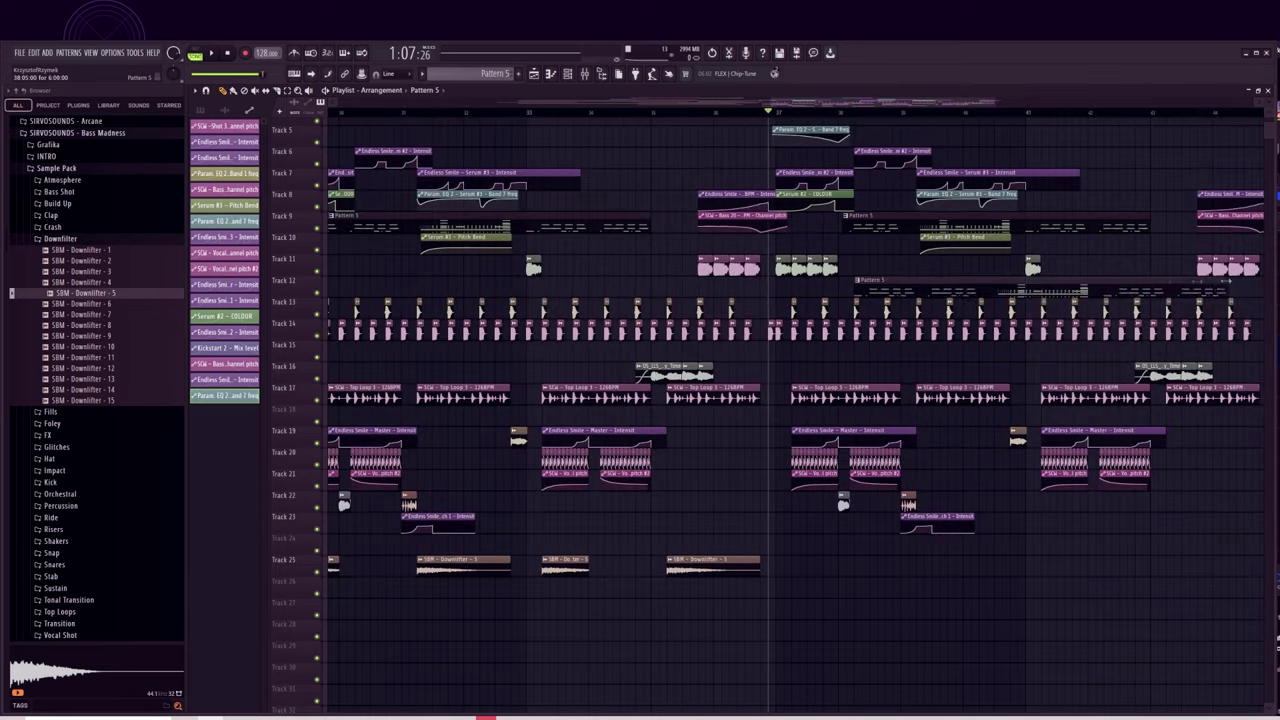
scroll(827, 118, up, 4)
click(835, 244)
key(space)
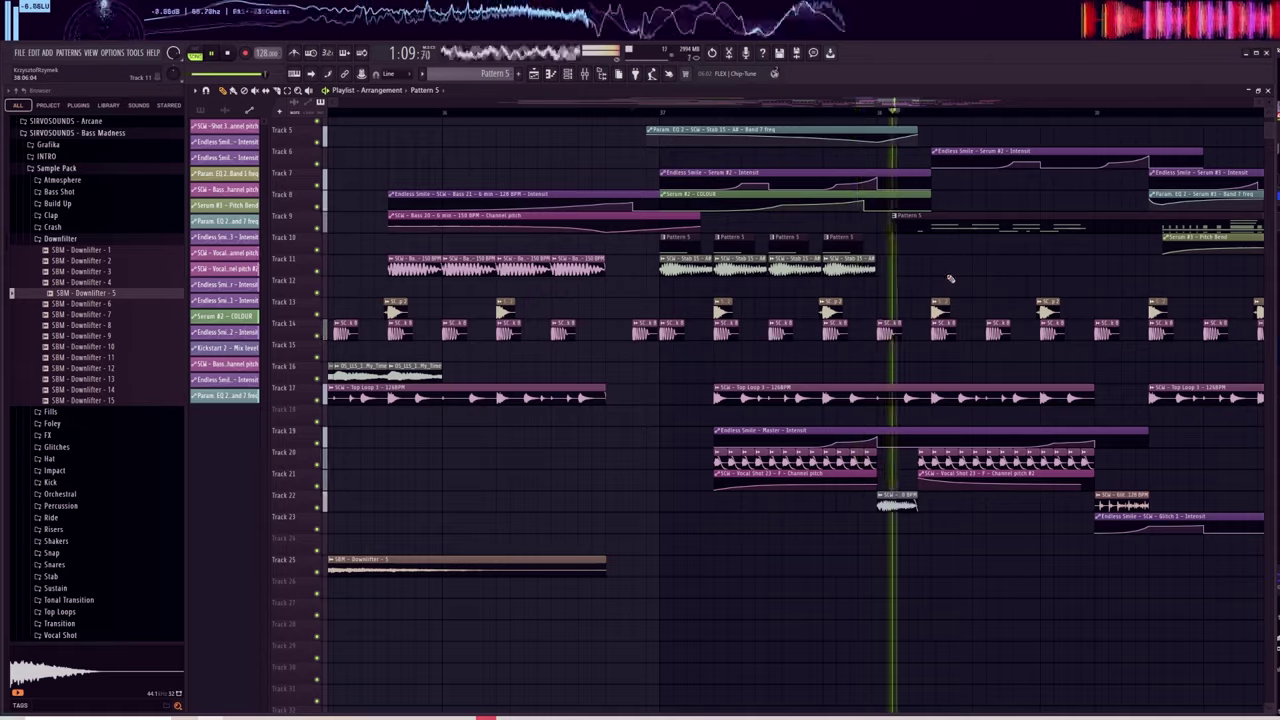
key(space)
Mute the kick and clap clips on Tracks 13 and 14 beneath the last three Stab 15 clips and play the section.
scroll(909, 114, down, 4)
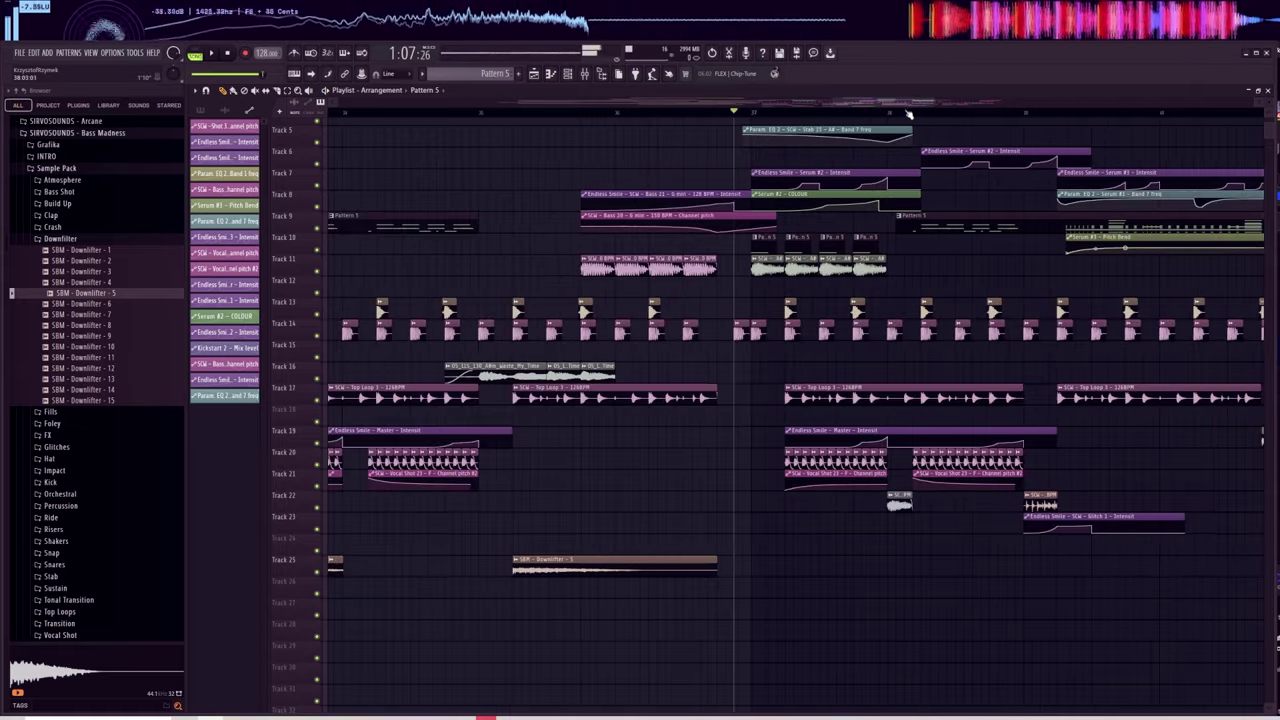
scroll(903, 118, up, 1)
key(space)
scroll(902, 118, up, 2)
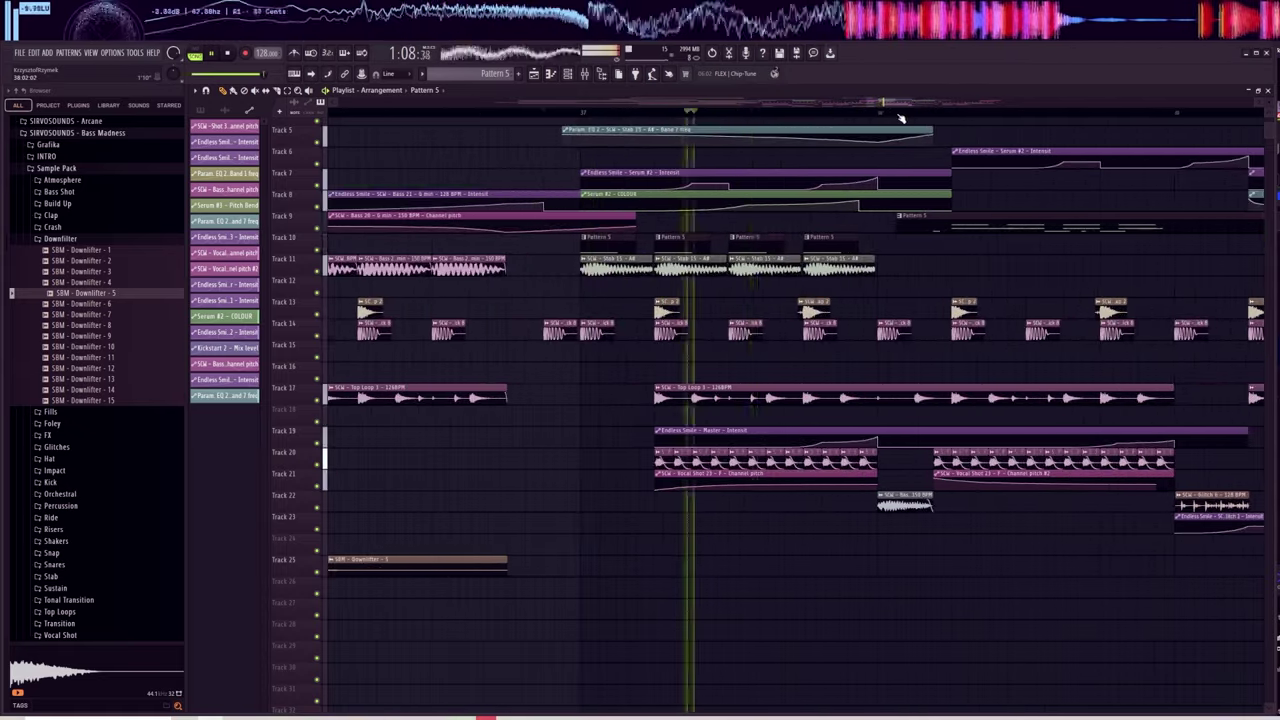
key(space)
scroll(700, 121, up, 1)
scroll(700, 121, up, 2)
mouse_move(706, 310)
mouse_down()
mouse_move(758, 338)
mouse_move(915, 334)
mouse_up()
key(space)
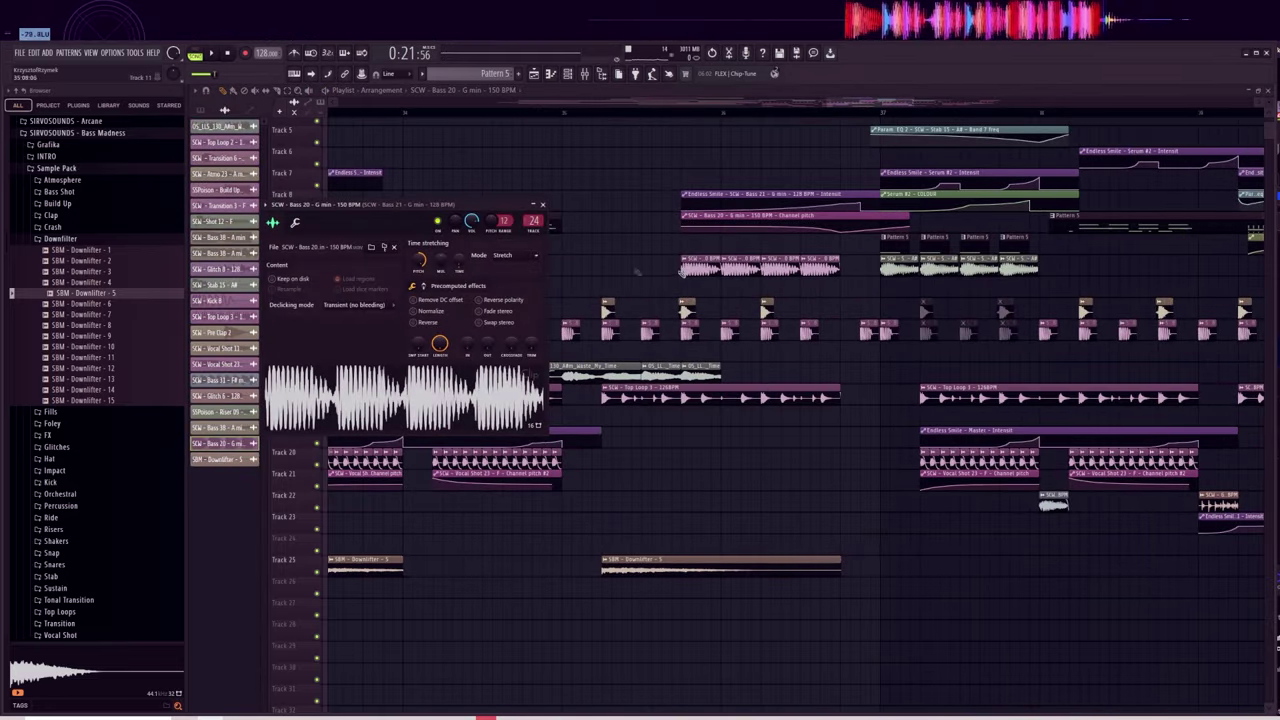
Load Edison into slot 2 of the bass clips' mixer insert, ahead of Endless Smile, and record the Bass 20 sound with it.
key(Escape)
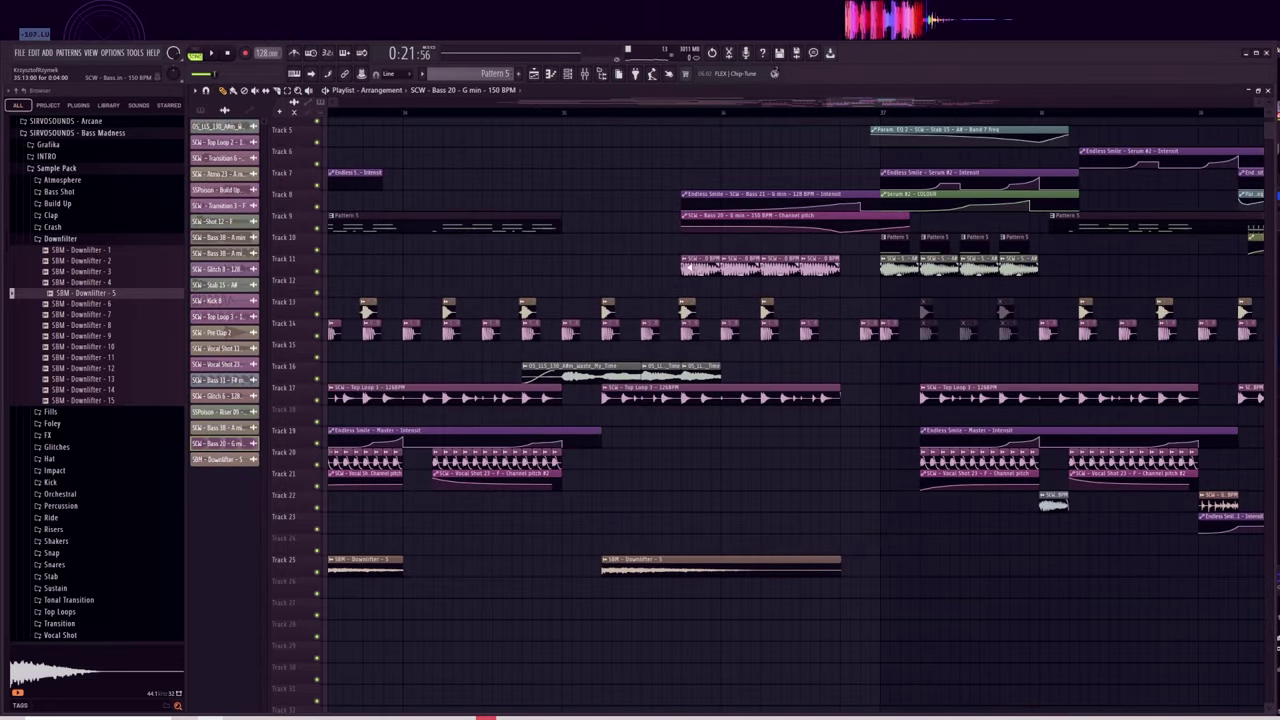
double_click(689, 267)
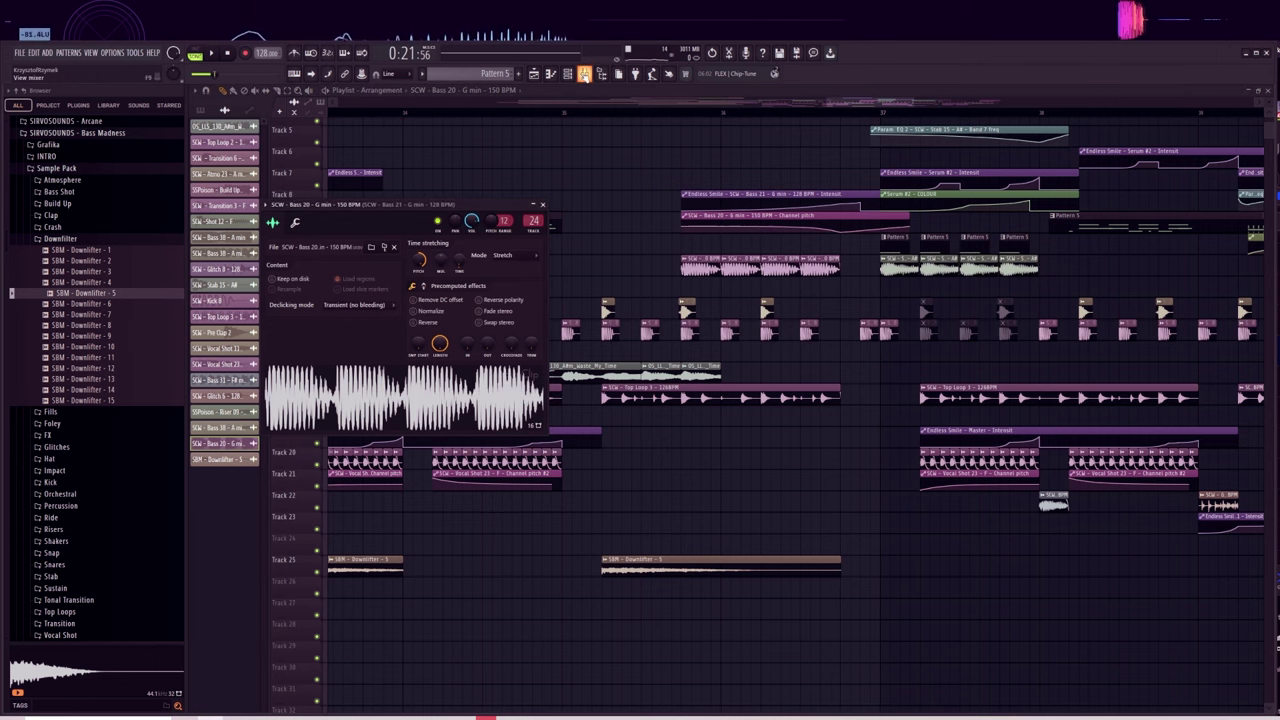
click(584, 73)
click(1083, 300)
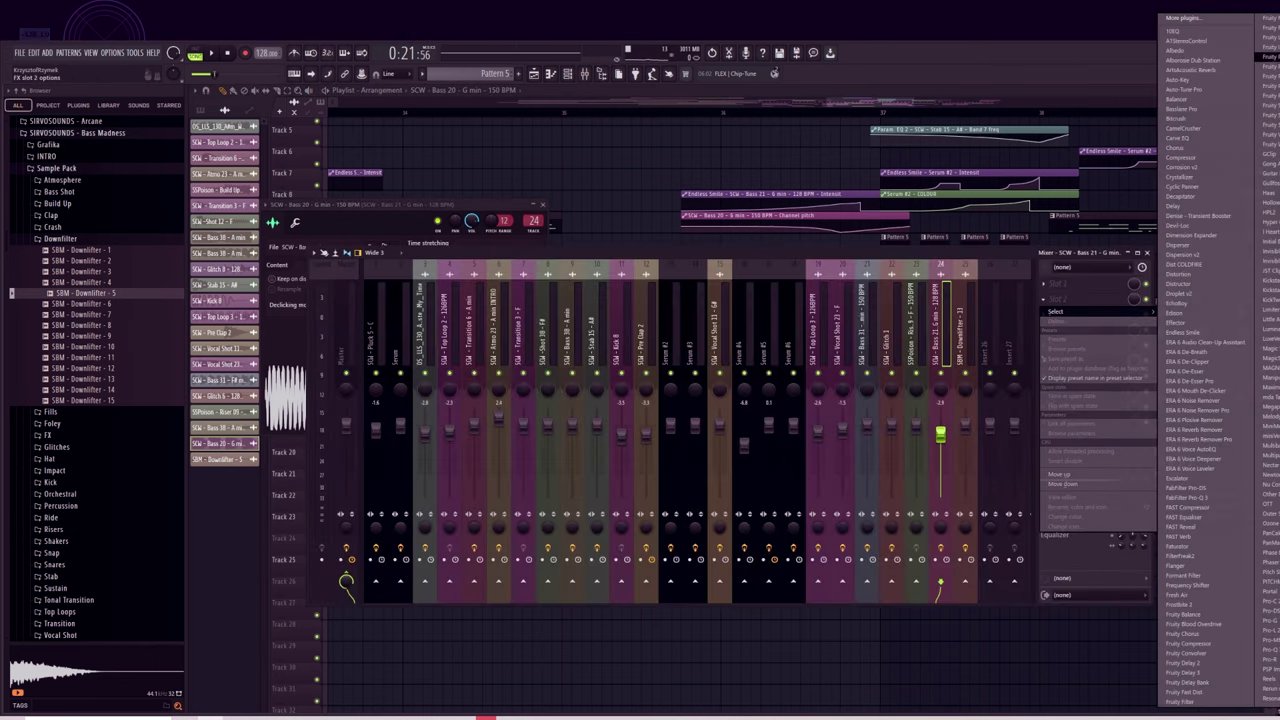
click(1193, 316)
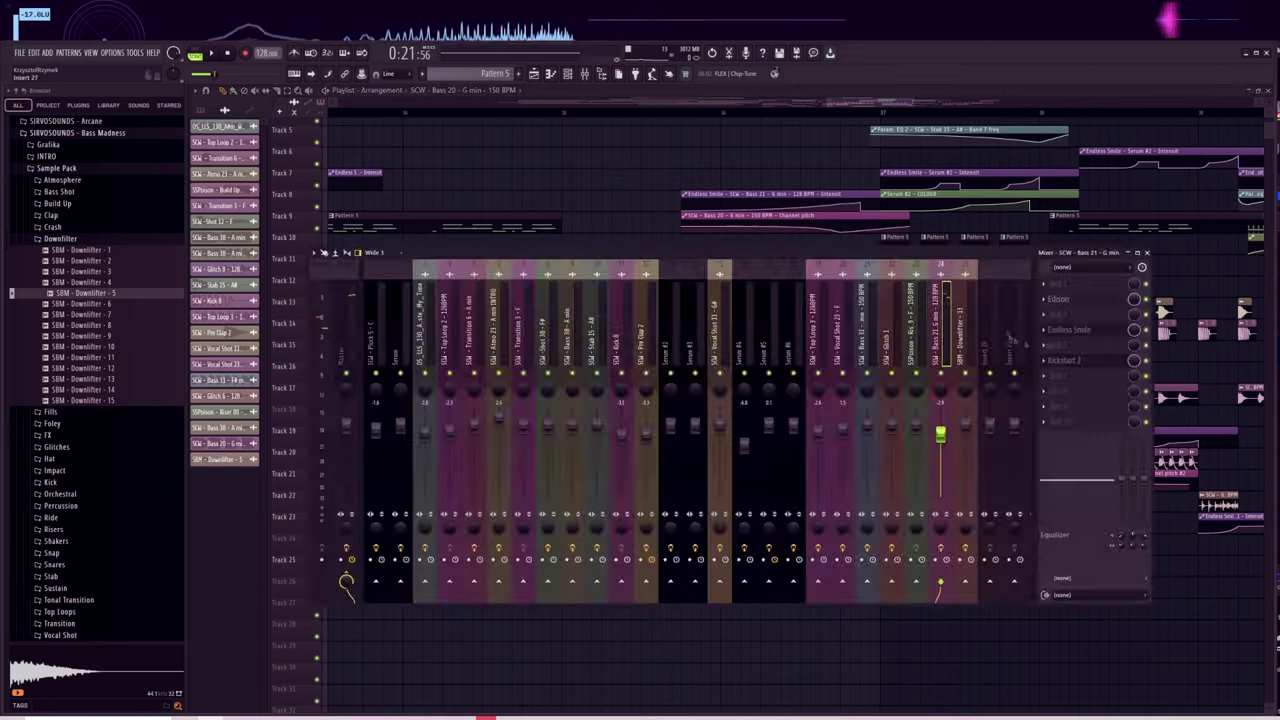
click(321, 197)
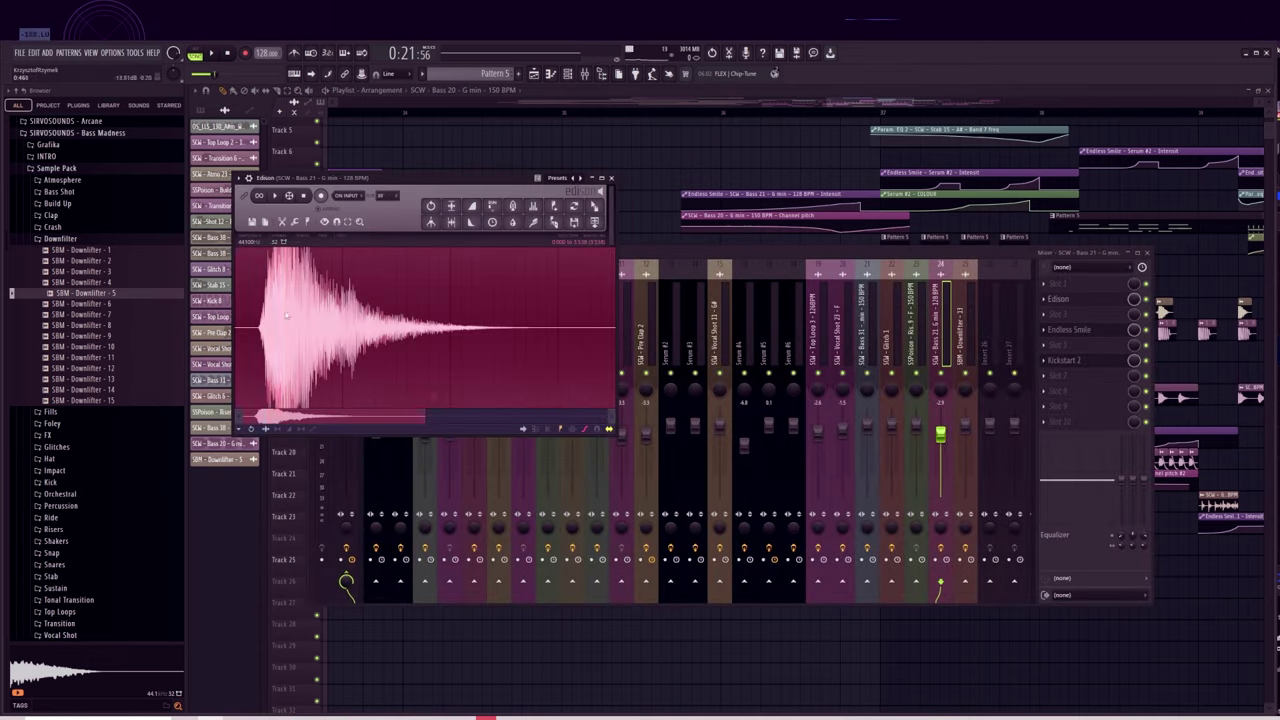
Place the Edison recording on Track 7, reverse it so it swells into the first Bass 20 clip, and play the section.
drag(594, 222, 624, 174)
double_click(657, 172)
click(374, 283)
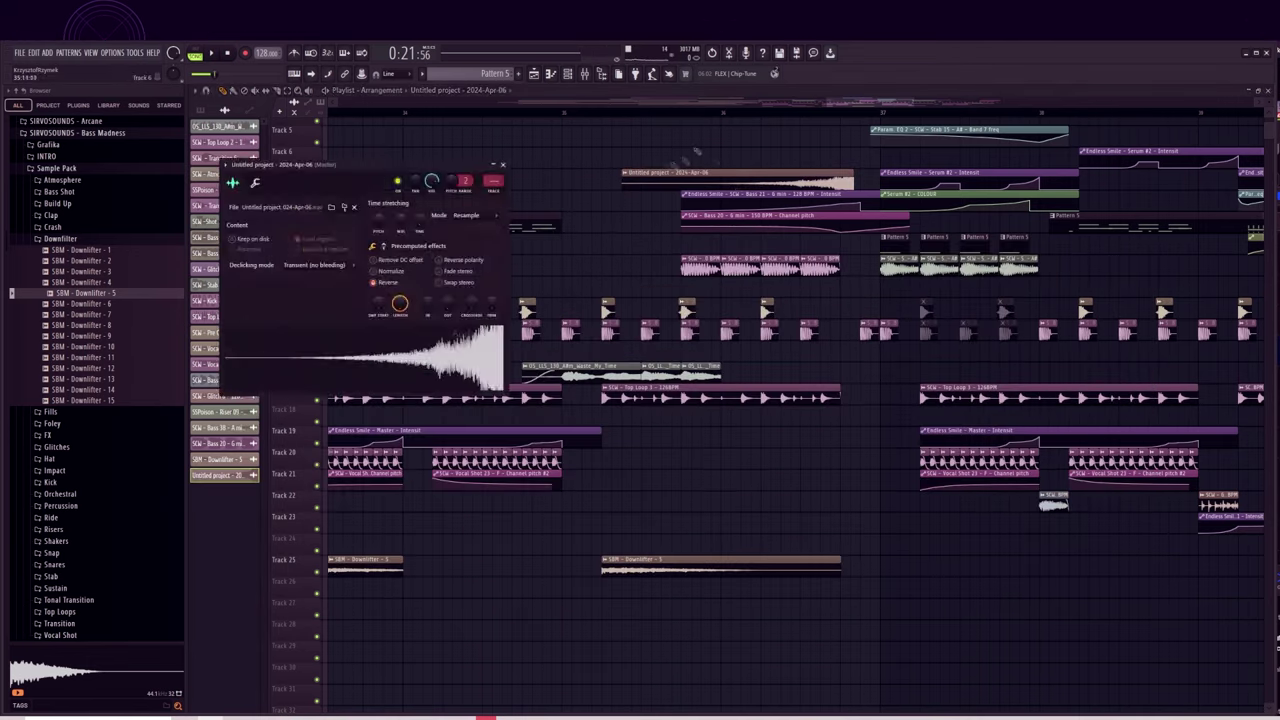
drag(657, 172, 494, 174)
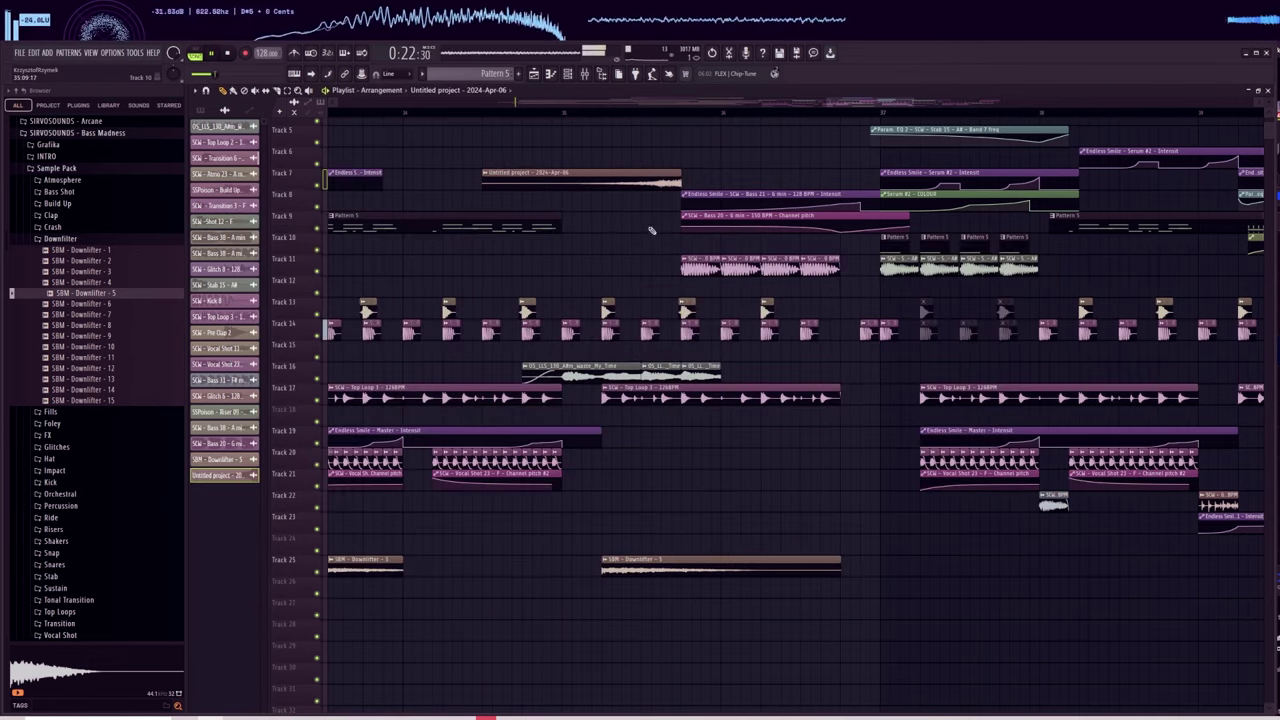
click(498, 108)
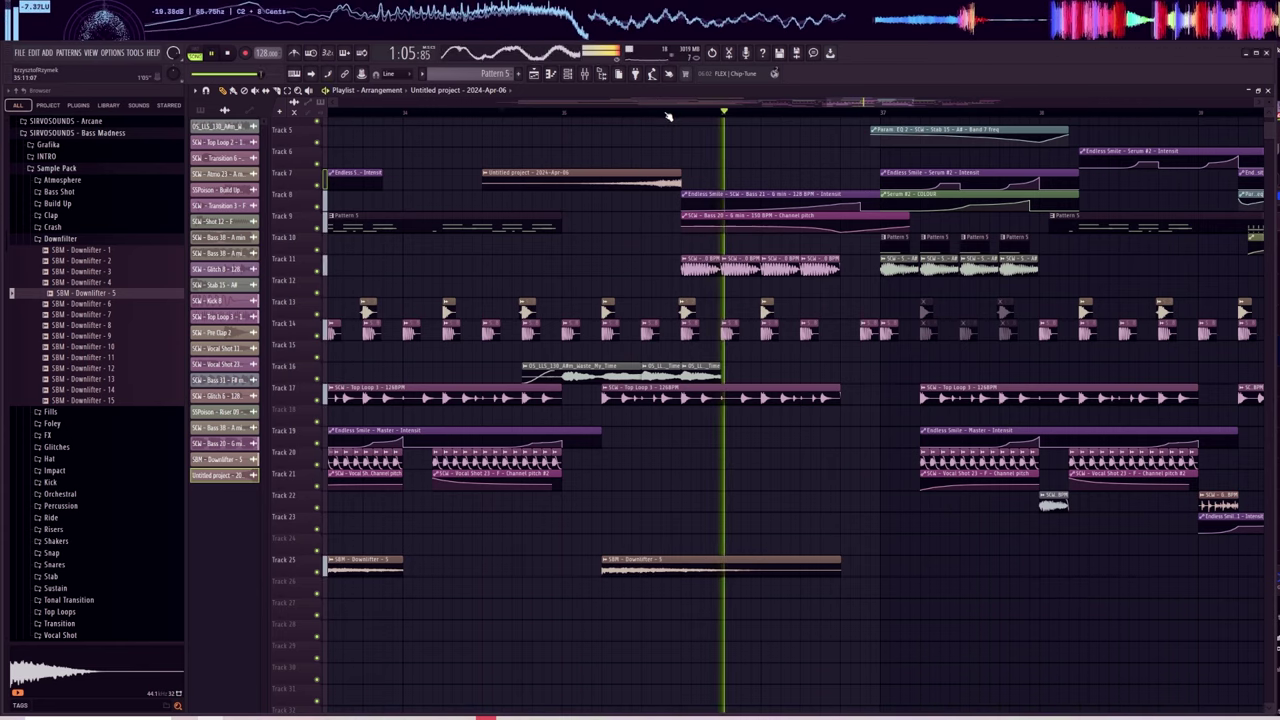
Load Endless Smile on Stab 15's mixer insert and create an Intensity automation clip on Track 12 from bar 37 to 39.
scroll(668, 117, down, 2)
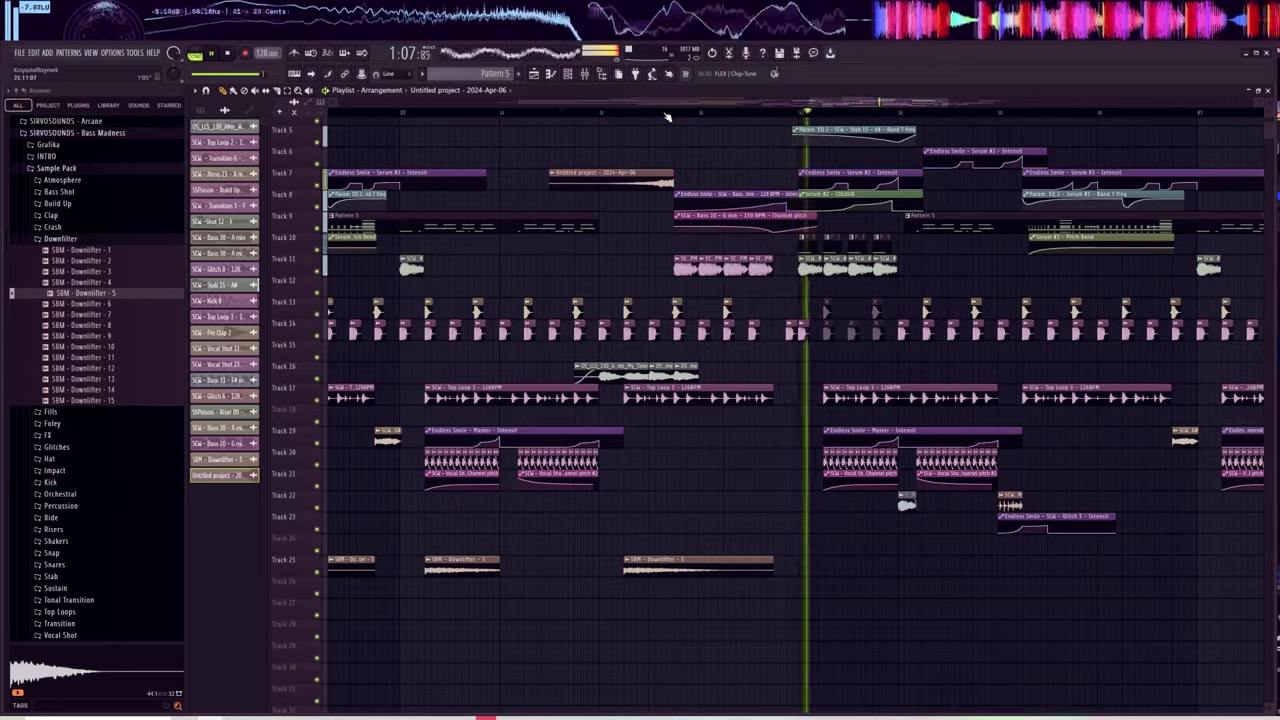
scroll(668, 117, down, 2)
scroll(668, 117, down, 2)
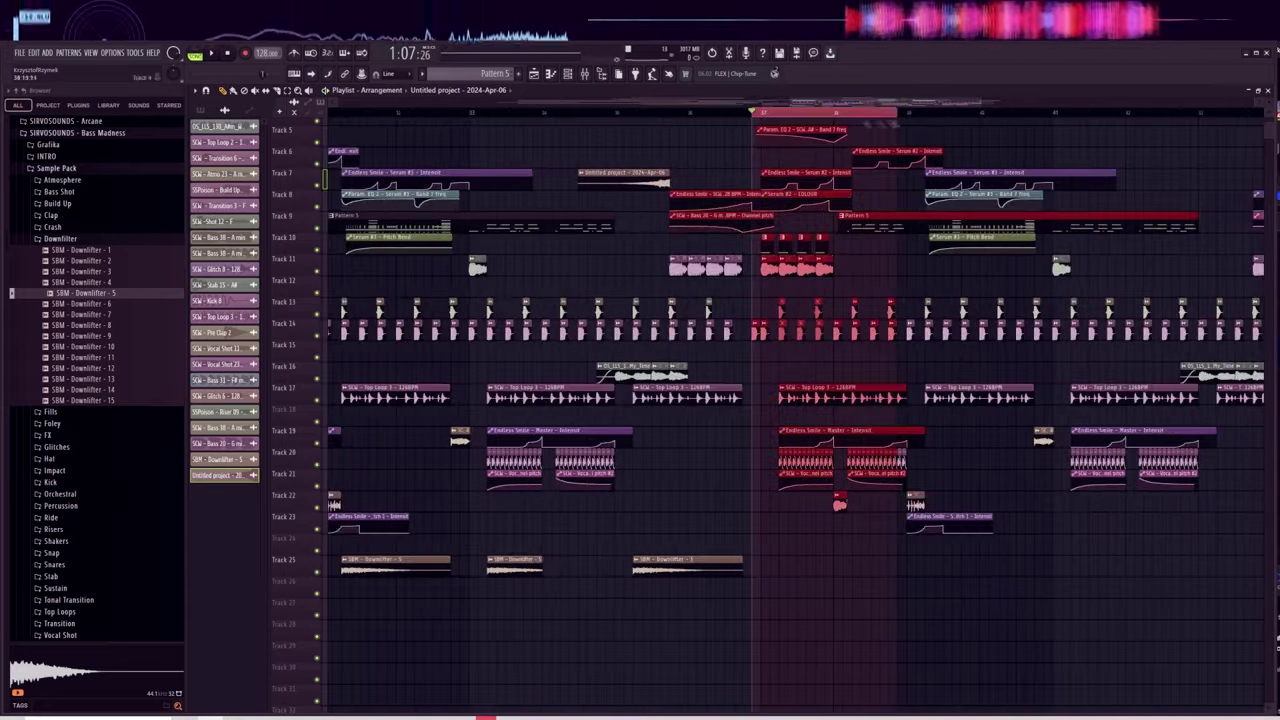
key(F9)
click(600, 368)
click(1044, 345)
mouse_move(1062, 358)
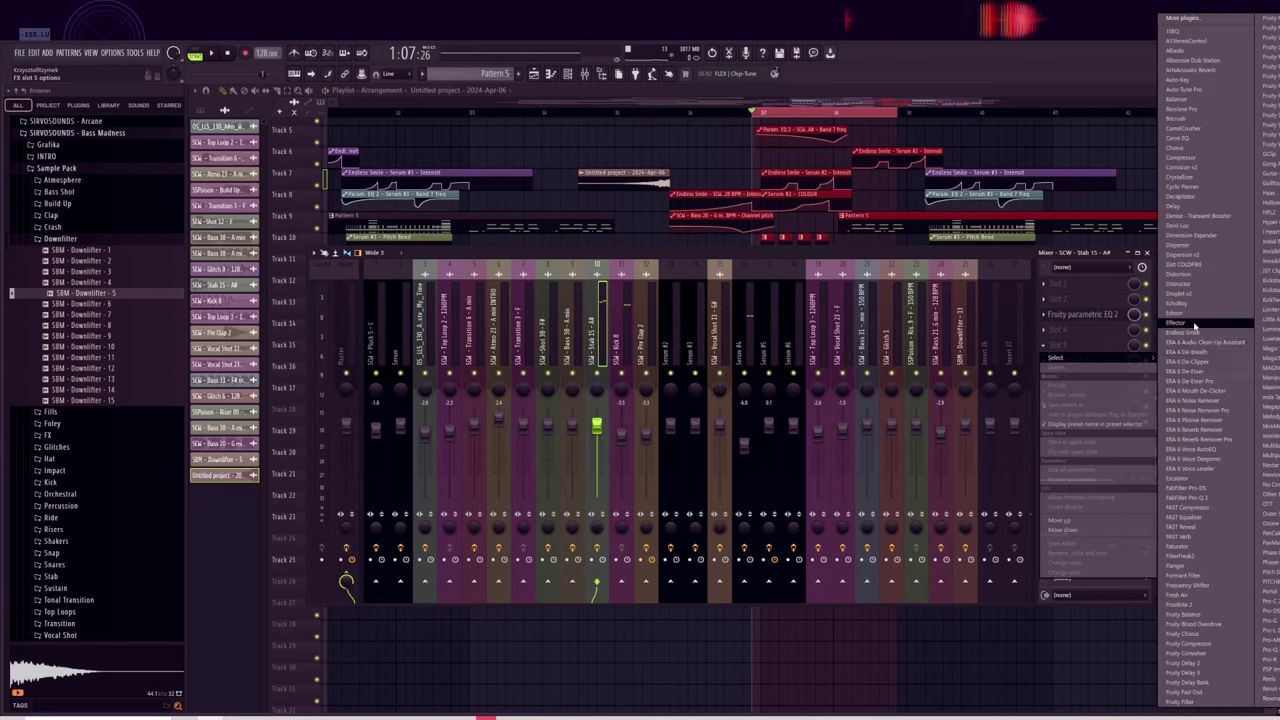
click(1195, 335)
right_click(362, 76)
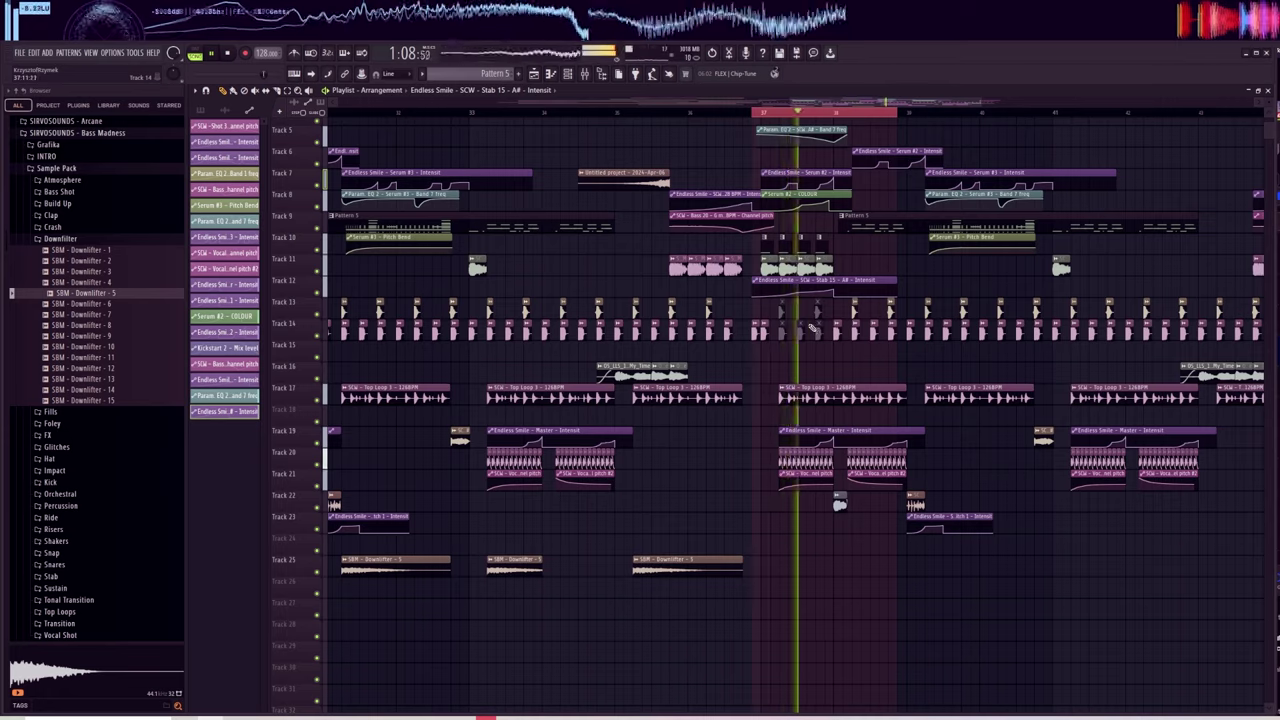
Copy the SSPoison Riser 09 clip from Track 20 to Track 25 starting at bar 37, and play the second half of the drop.
drag(896, 112, 1236, 118)
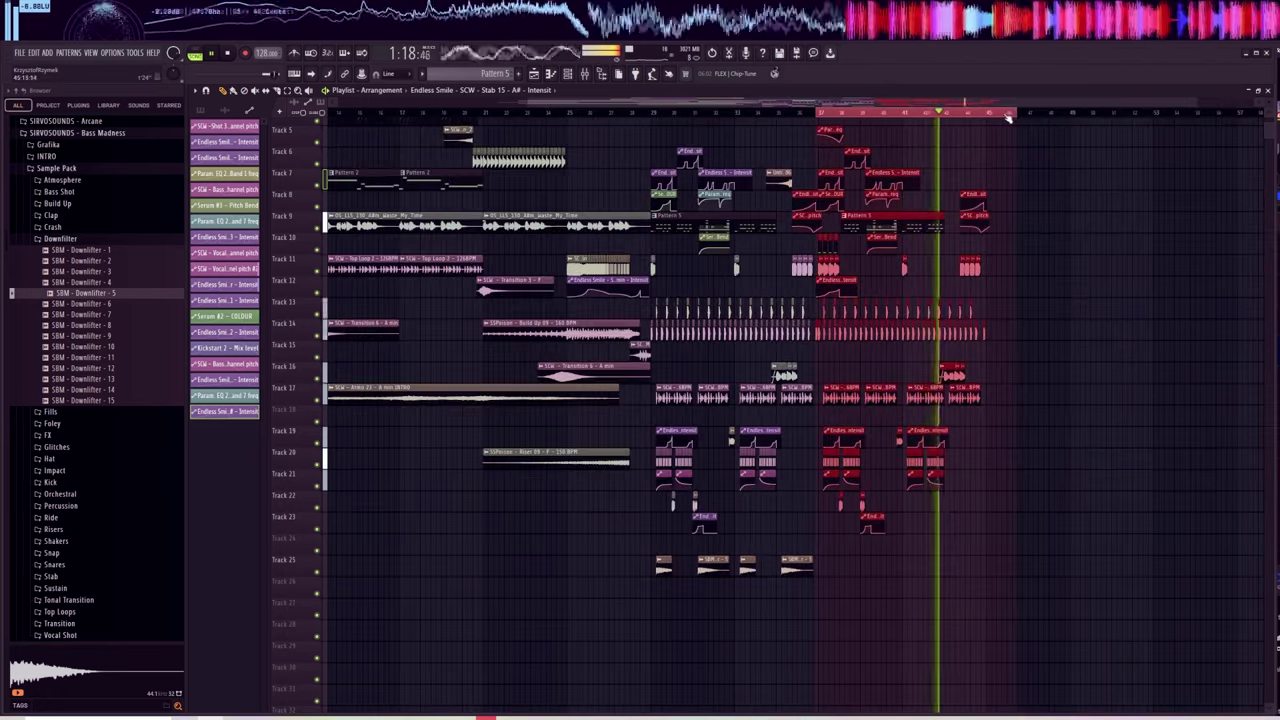
drag(592, 463, 937, 570)
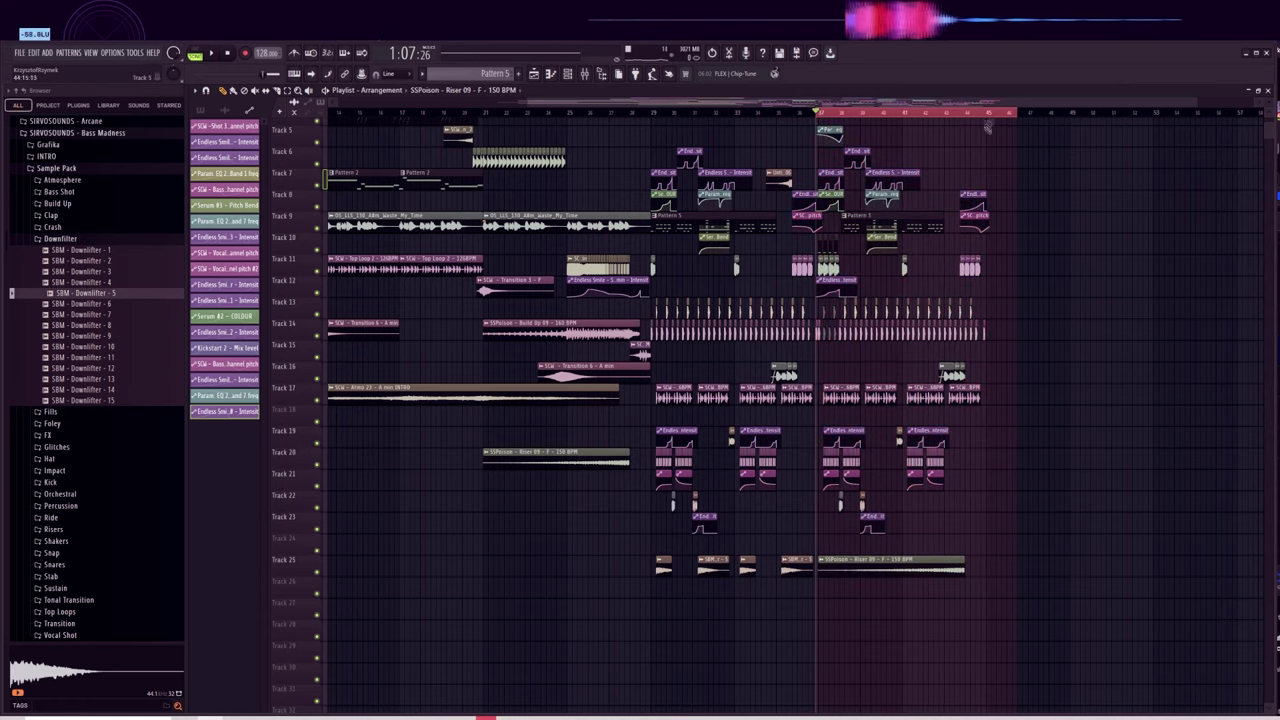
scroll(988, 127, up, 3)
scroll(964, 119, up, 4)
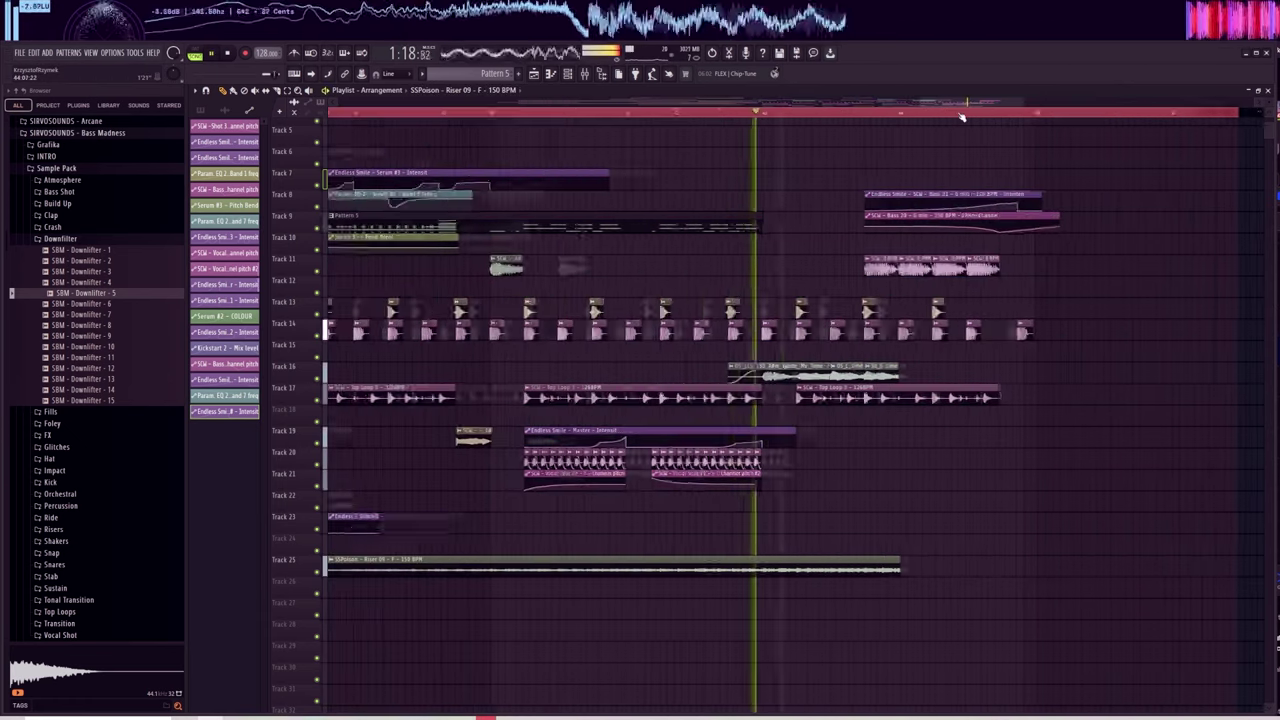
key(space)
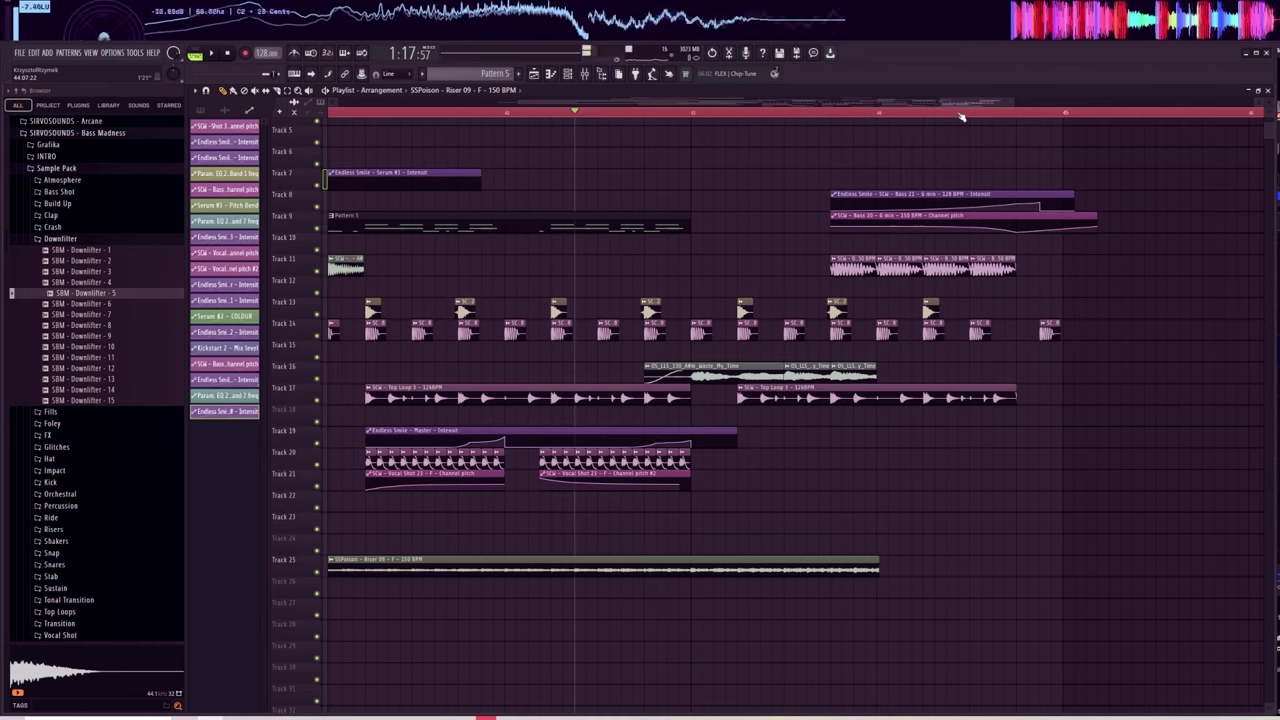
key(space)
Mute the four Bass 20 clips around bar 44 on Track 11 and trim the last Top Loop 3 clip to end at bar 44.
click(828, 262)
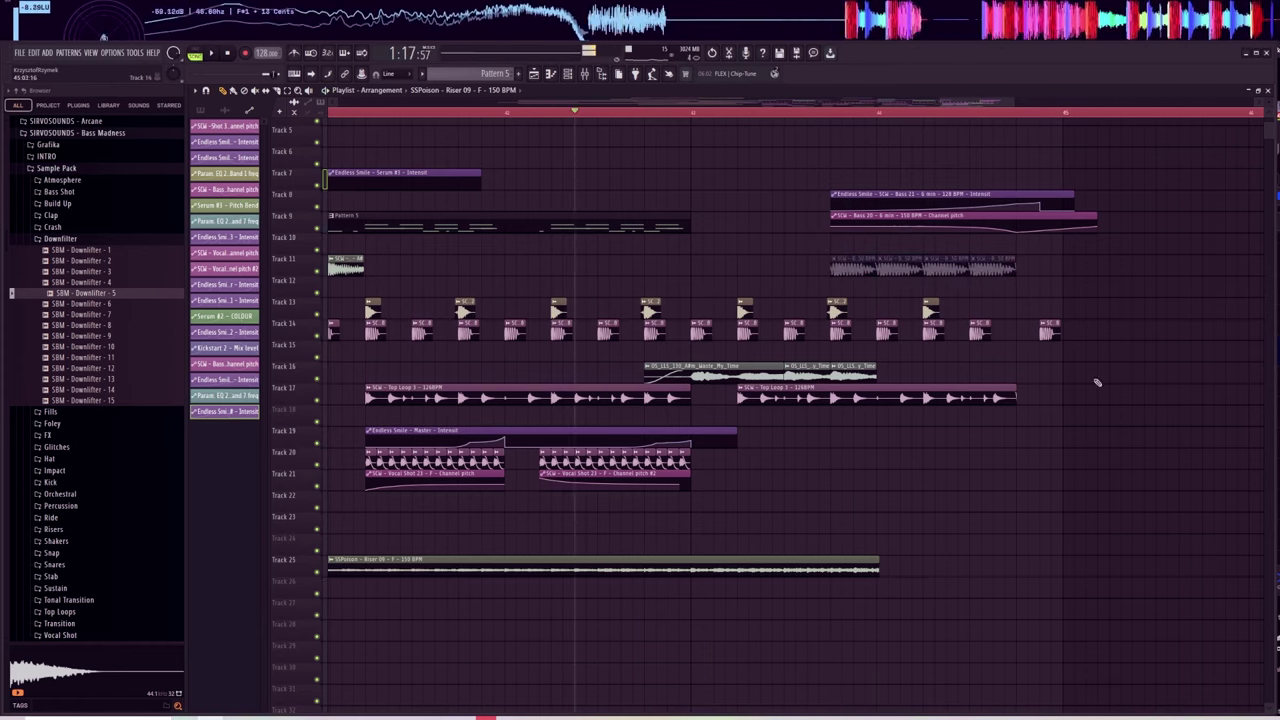
drag(1021, 390, 878, 390)
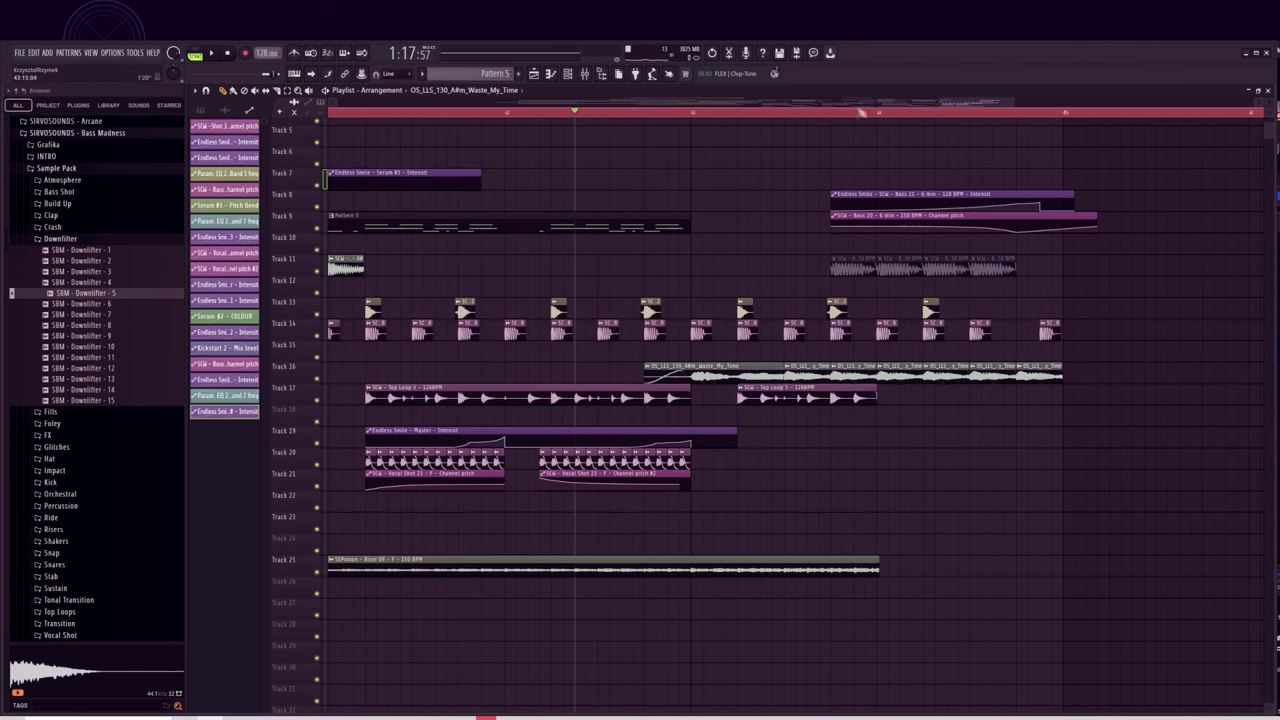
scroll(856, 121, down, 3)
scroll(853, 423, up, 3)
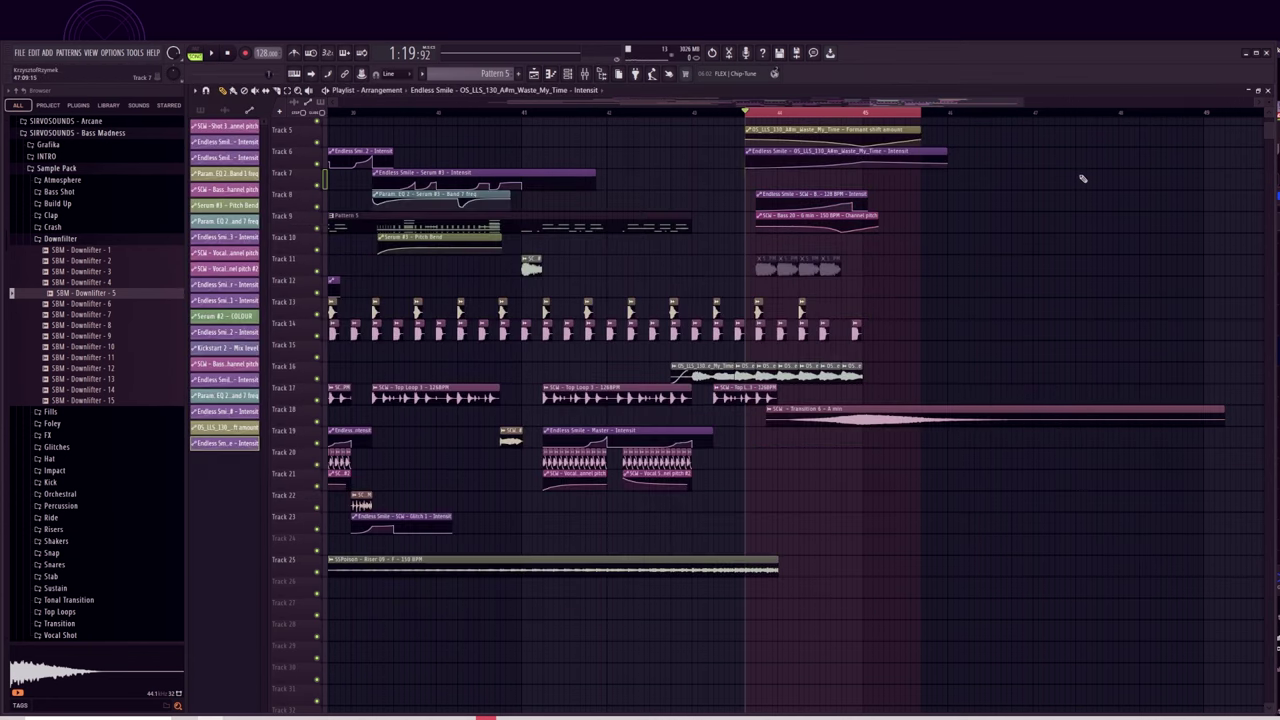
Play the end of the drop and mute the kick and clap clips from bar 44 onward on Tracks 13 and 14.
key(space)
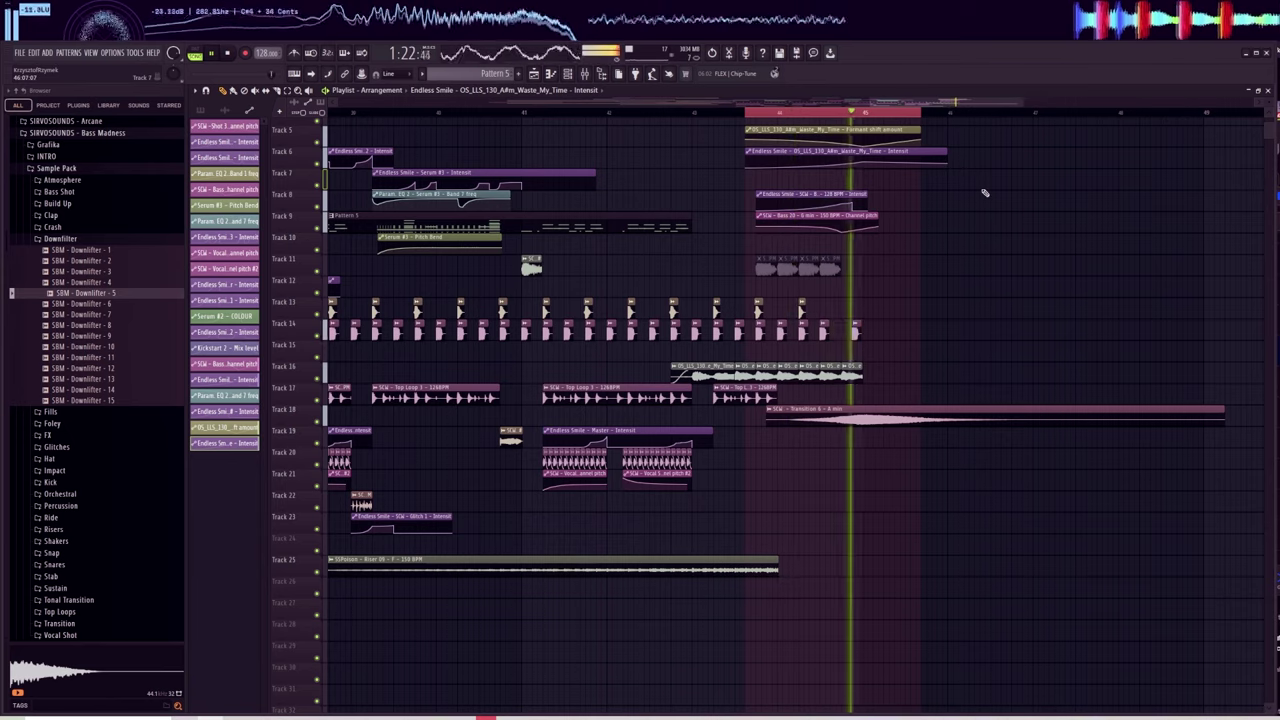
key(space)
scroll(814, 128, up, 4)
right_click(915, 333)
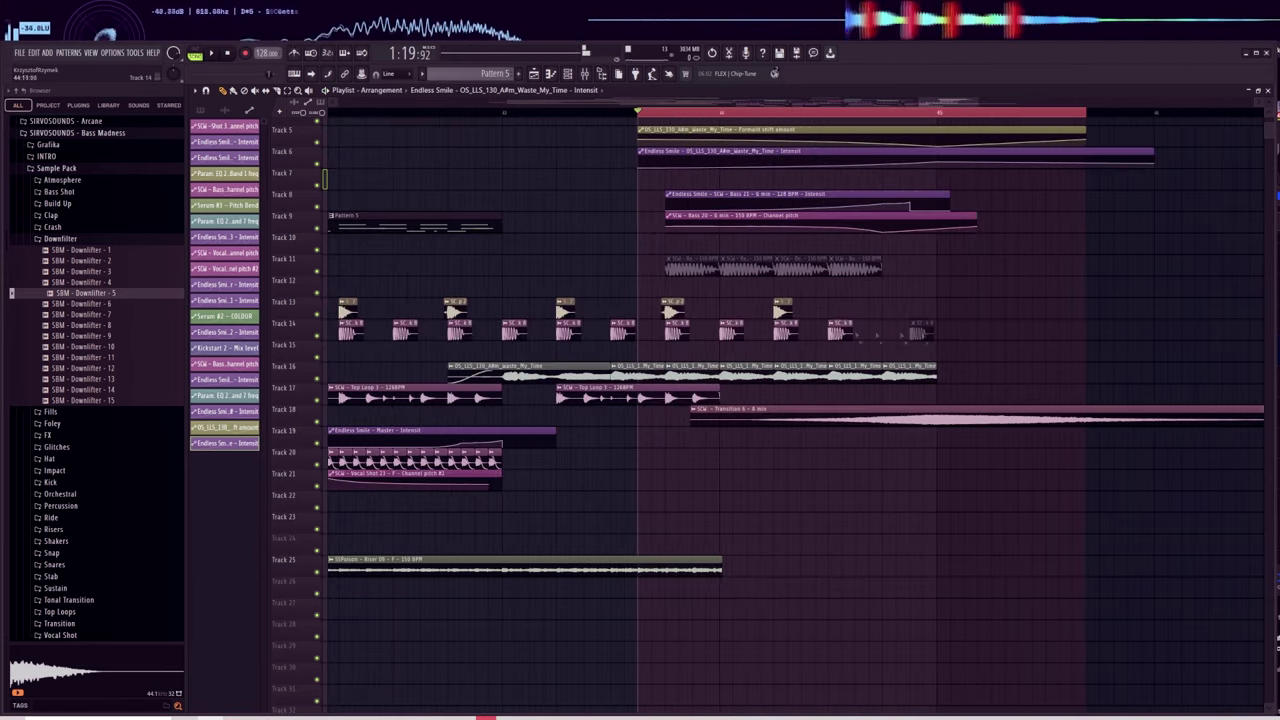
Audition the Color Impact samples in the Color Wave sample pack and place SCW - Impact 1 - D on Track 21 after bar 43.
click(64, 239)
scroll(65, 330, up, 4)
click(77, 390)
scroll(90, 380, down, 3)
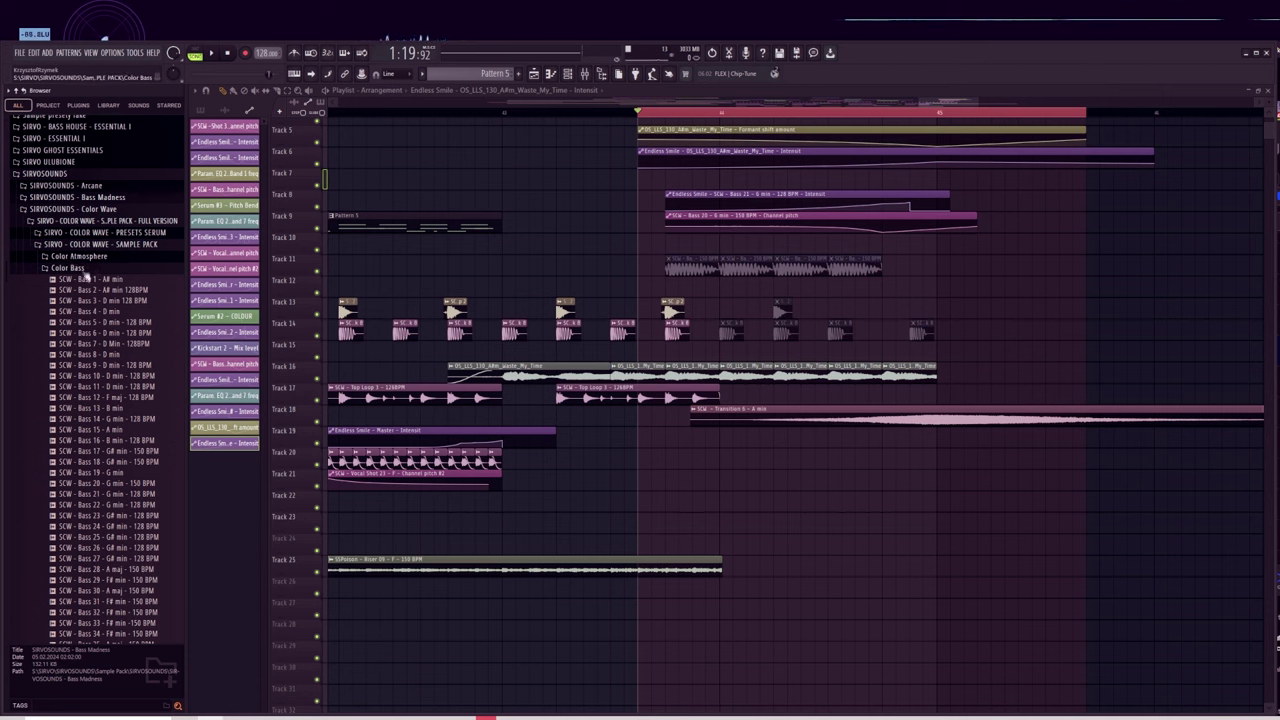
click(82, 269)
click(88, 327)
click(117, 368)
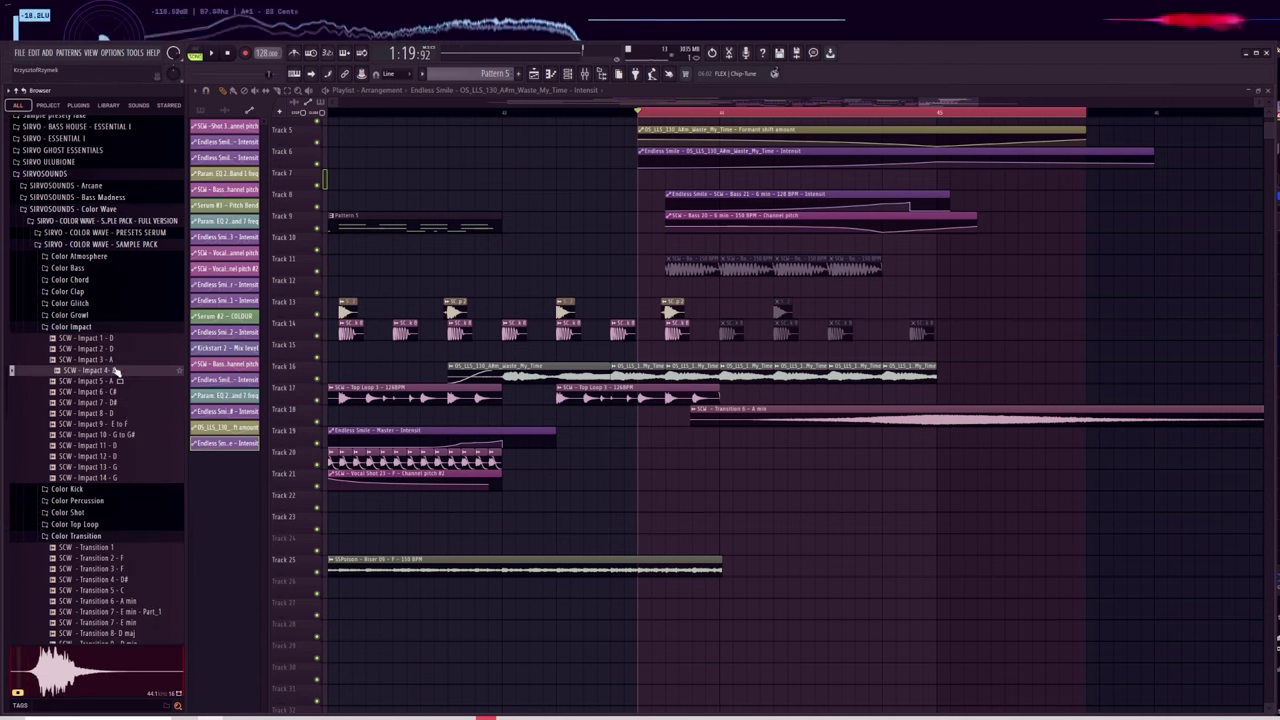
click(116, 340)
drag(117, 340, 547, 470)
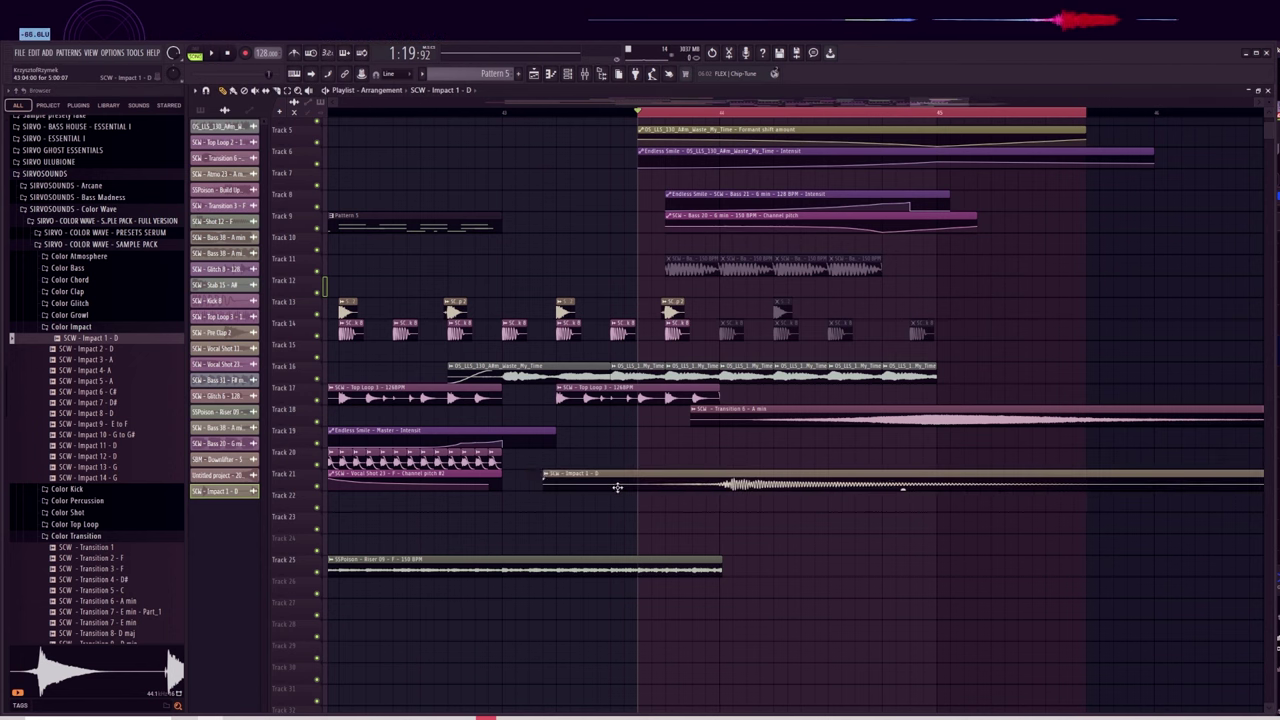
Set Impact 1's time stretching to Stretch mode, adjust its pitch and lower its channel volume to 51%.
double_click(741, 484)
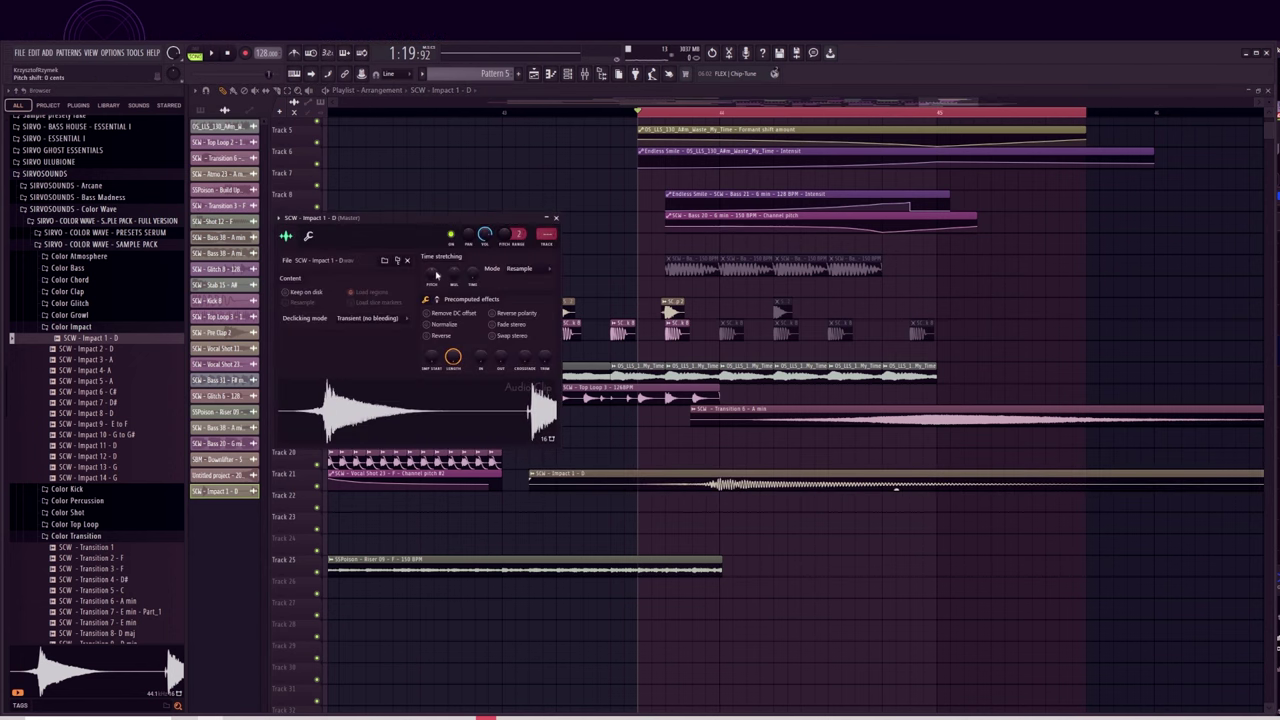
key(space)
click(523, 269)
click(524, 298)
drag(488, 238, 488, 241)
key(space)
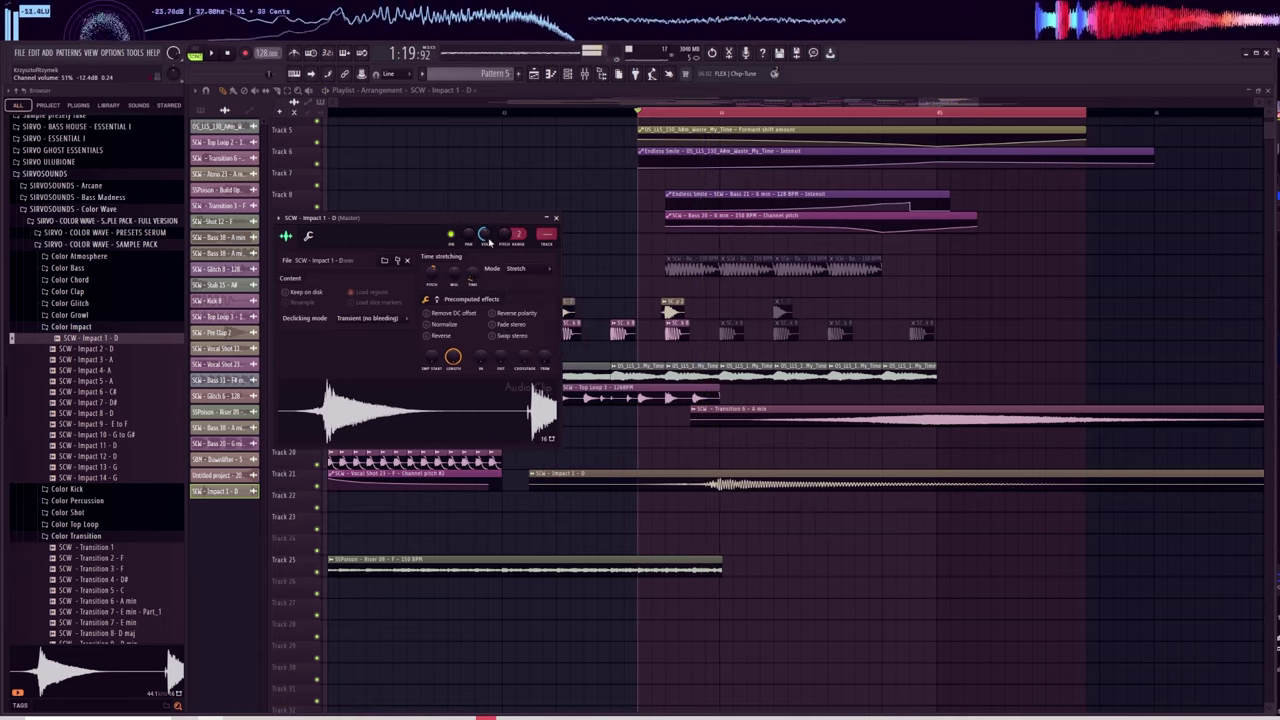
On a new mixer track for Impact 1, roll off the highs with Fruity parametric EQ 2 and lower the fader during playback.
key(ctrl+l)
click(1100, 316)
click(1190, 330)
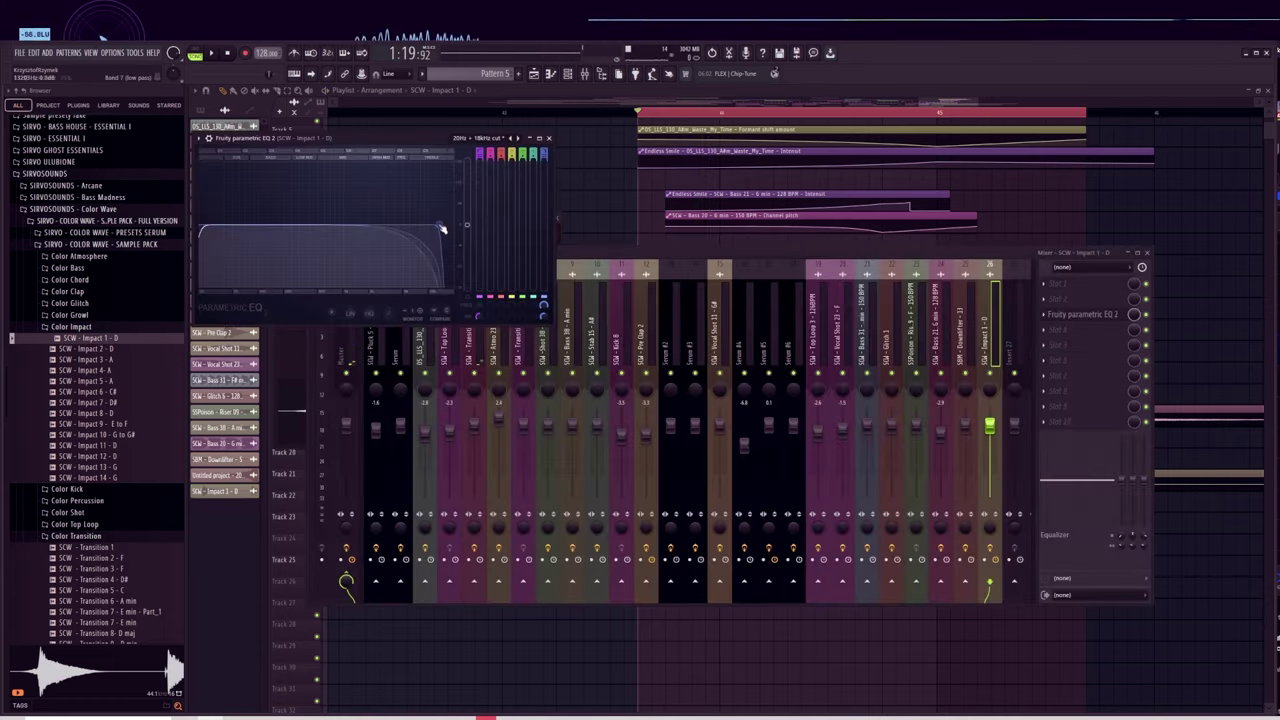
key(space)
drag(994, 427, 998, 444)
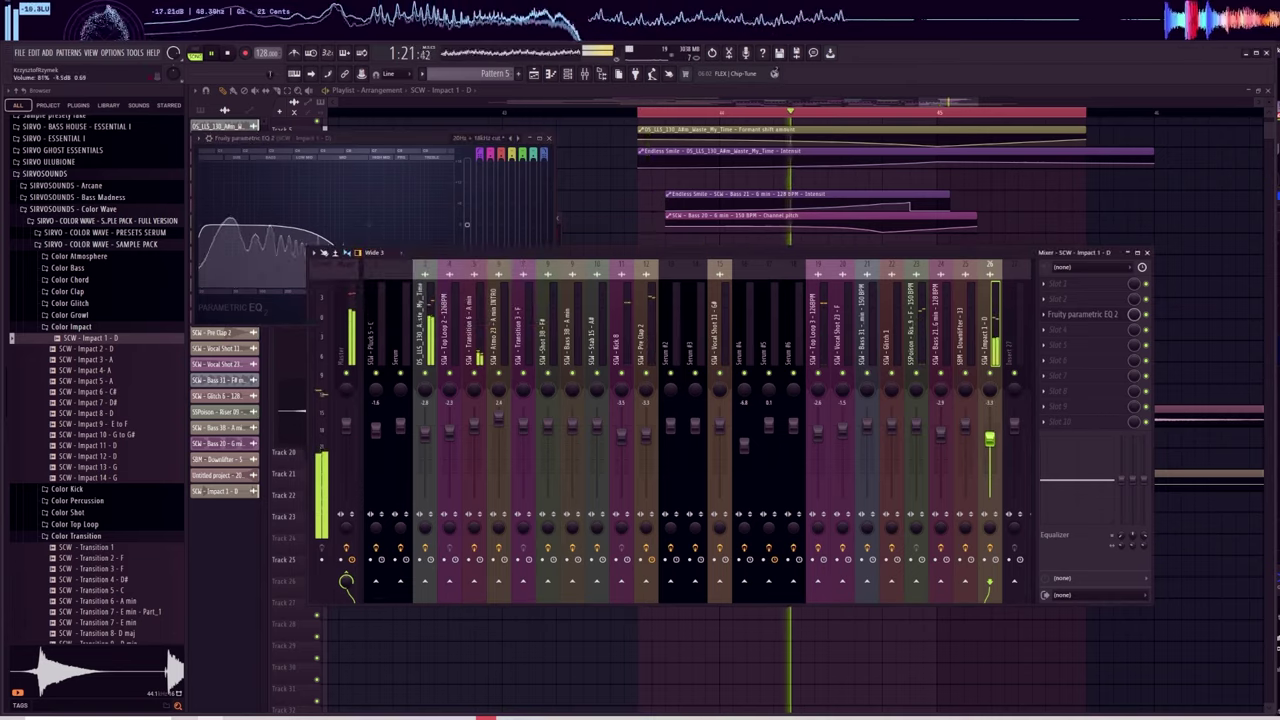
right_click(1012, 234)
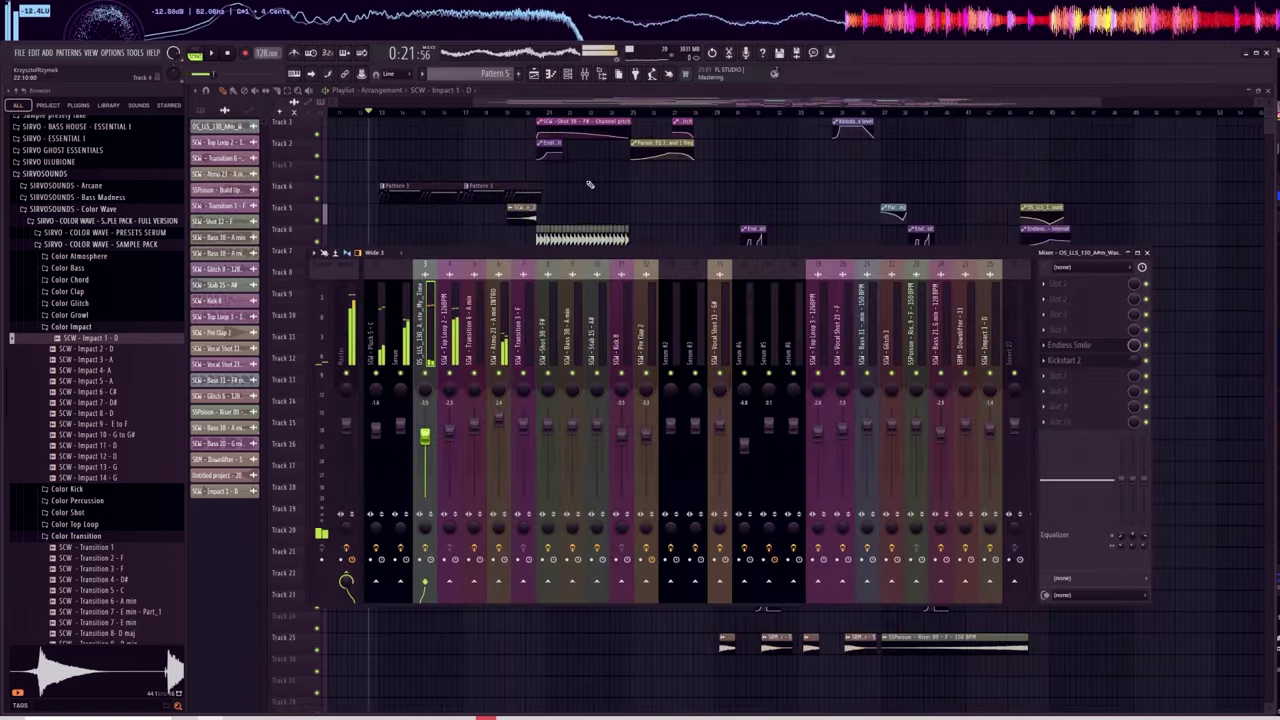
Load another Endless Smile in slot 3 of the Waste_My_Time vocal's mixer insert and create its Intensity automation on Track 3 for bars 19 to 25.
right_click(586, 183)
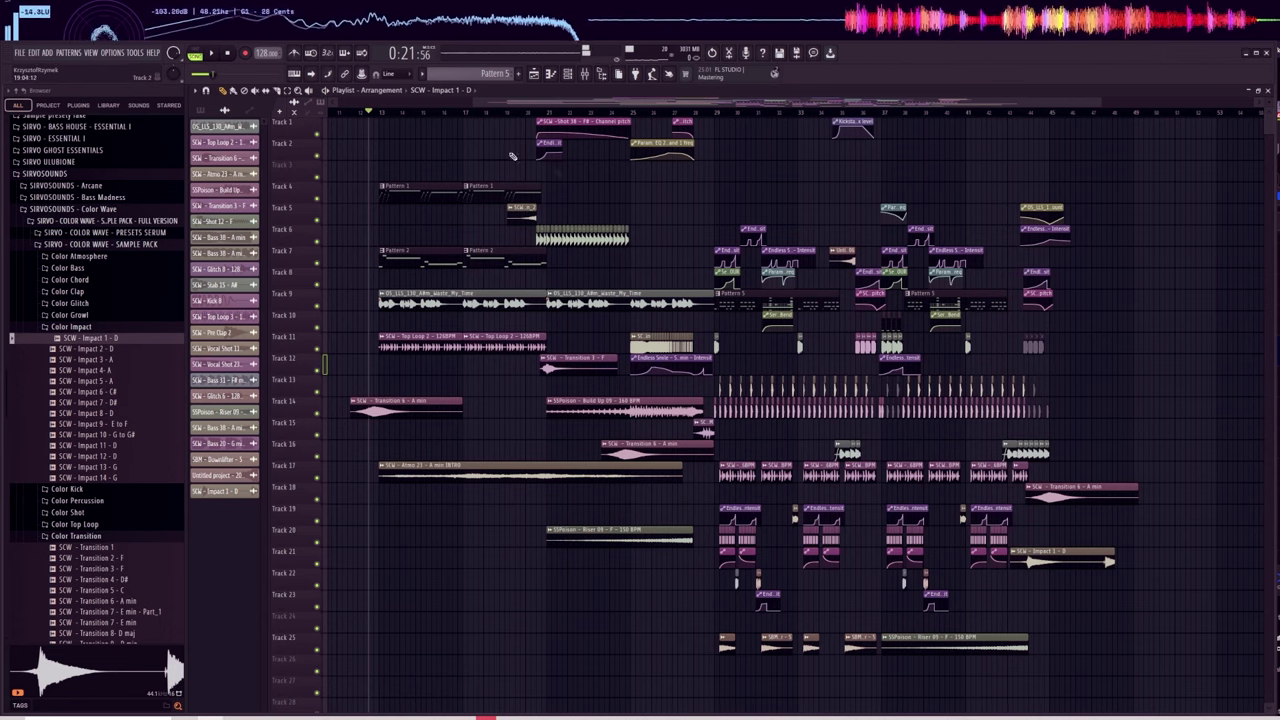
drag(506, 113, 622, 121)
scroll(549, 116, up, 4)
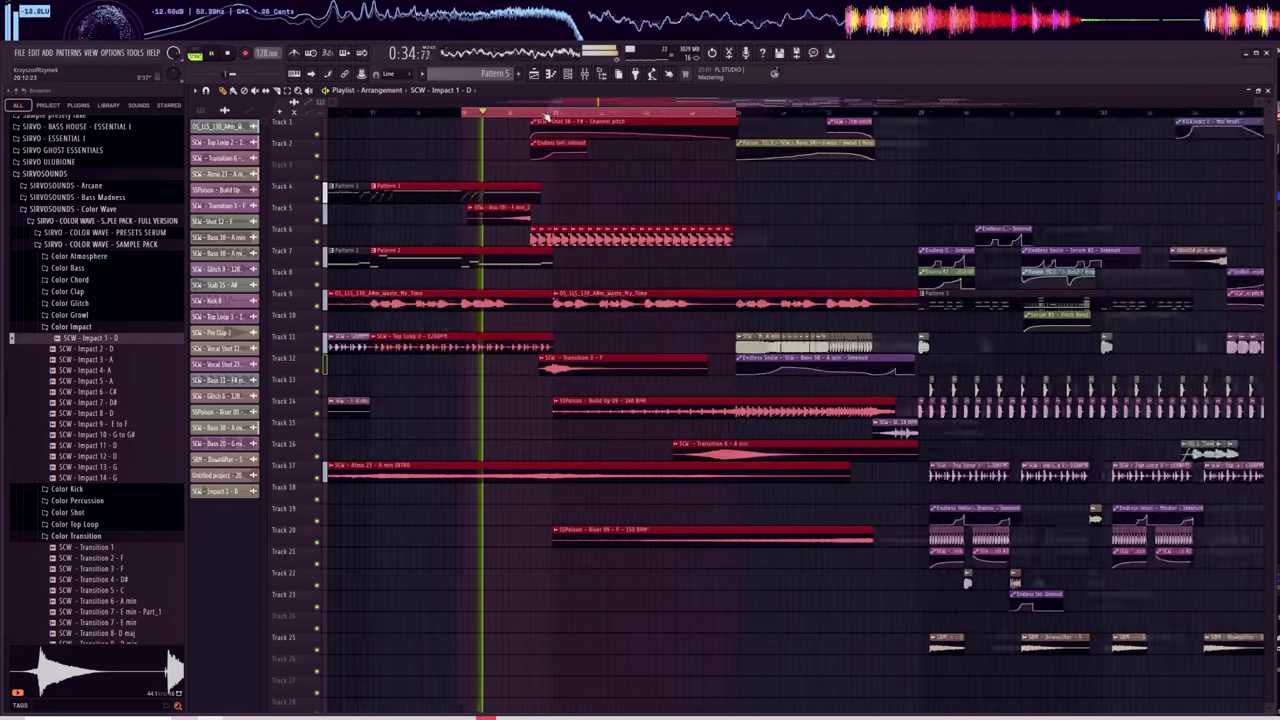
key(space)
click(585, 74)
click(1044, 314)
mouse_move(1080, 306)
click(1180, 311)
click(361, 74)
drag(388, 245, 389, 232)
right_click(361, 74)
Shape the vocal's Endless Smile automation on Track 3 to rise to a peak at bar 20, and play it.
click(410, 147)
click(411, 148)
key(space)
scroll(505, 114, up, 4)
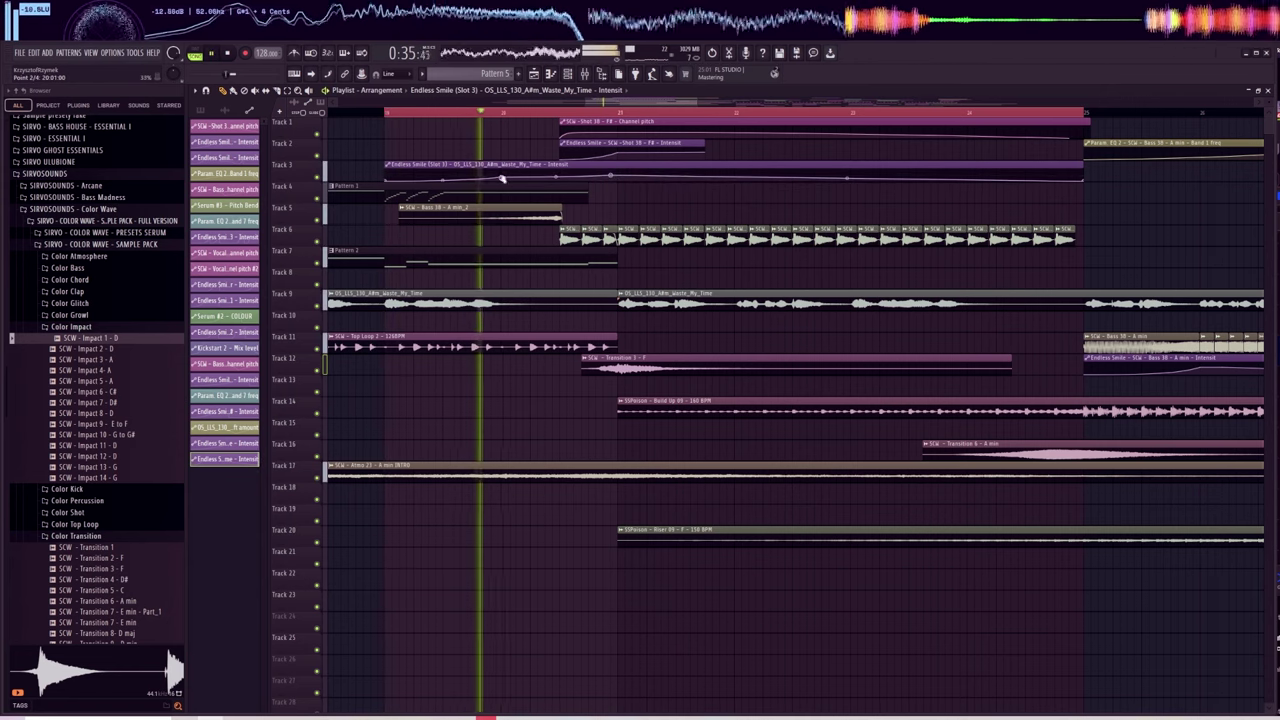
drag(502, 176, 502, 172)
key(space)
key(space)
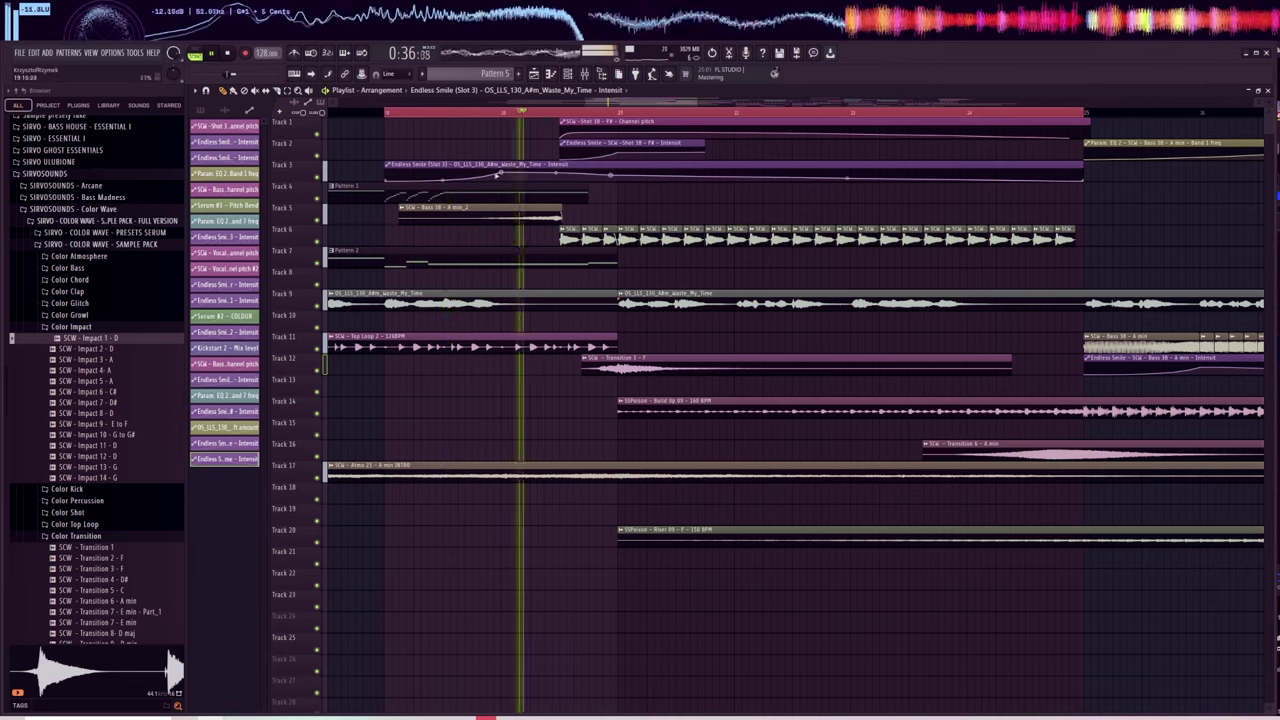
Adjust the vocal automation's point at bar 21, add points between bars 23 and 24, and play on through the build-up.
right_click(618, 178)
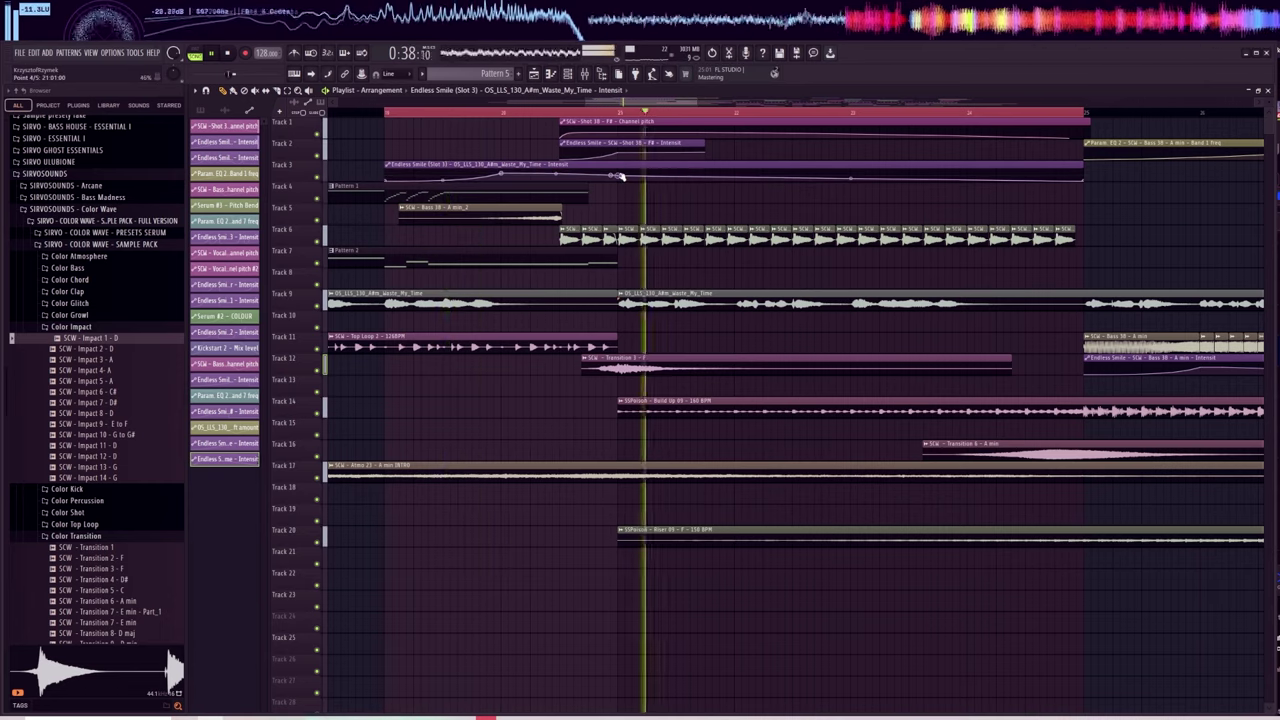
drag(618, 178, 619, 187)
right_click(902, 180)
right_click(967, 173)
key(ctrl+a)
scroll(1077, 184, right, 5)
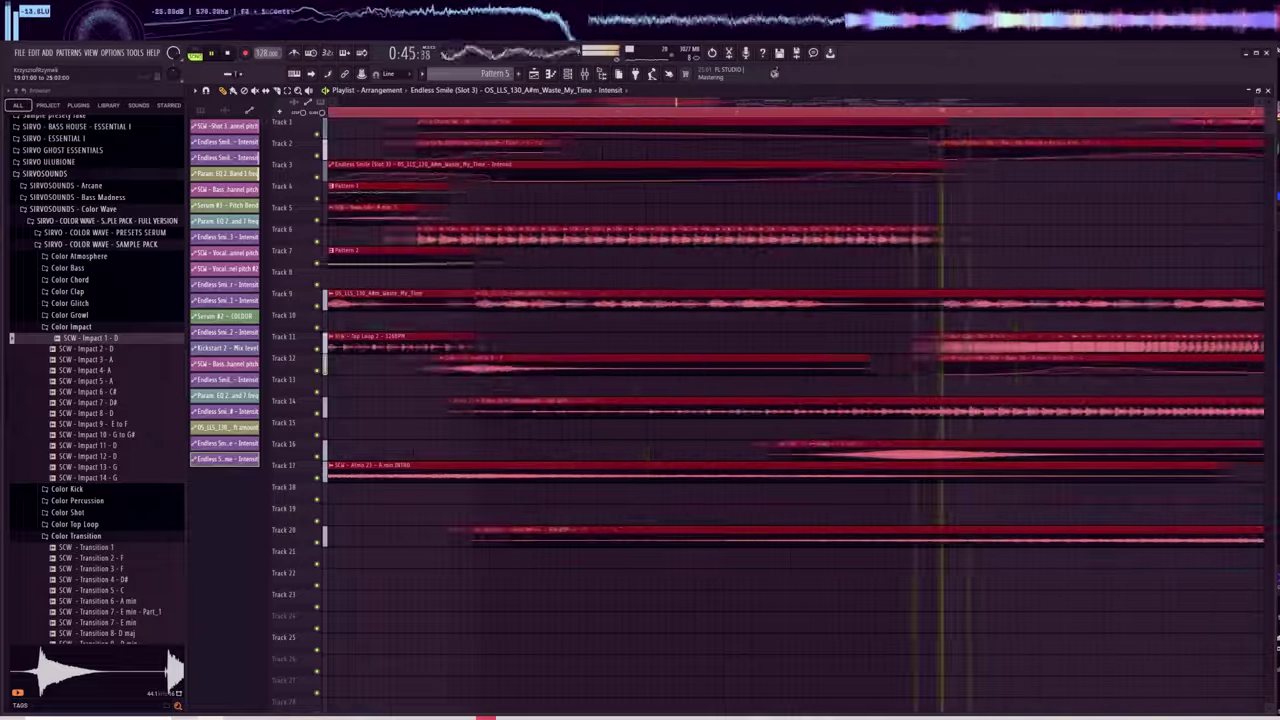
Extend the vocal's Endless Smile automation on Track 3 almost to bar 29 and shape it to fall off after bar 28.
key(ctrl+d)
drag(550, 181, 966, 173)
right_click(901, 177)
right_click(944, 182)
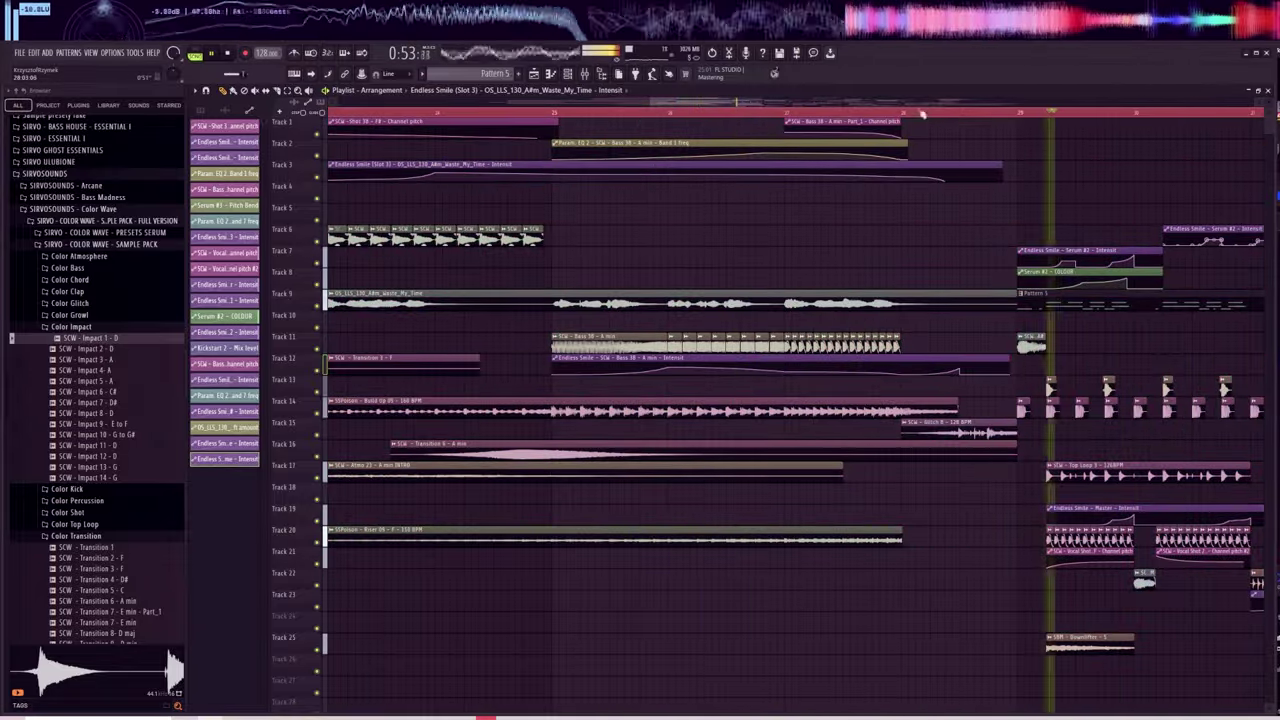
Play the transition into the drop and trim the vocal, its automation and the Glitch 8 clip to end shortly before bar 29.
scroll(918, 114, down, 3)
click(868, 114)
scroll(971, 115, up, 5)
scroll(971, 117, up, 2)
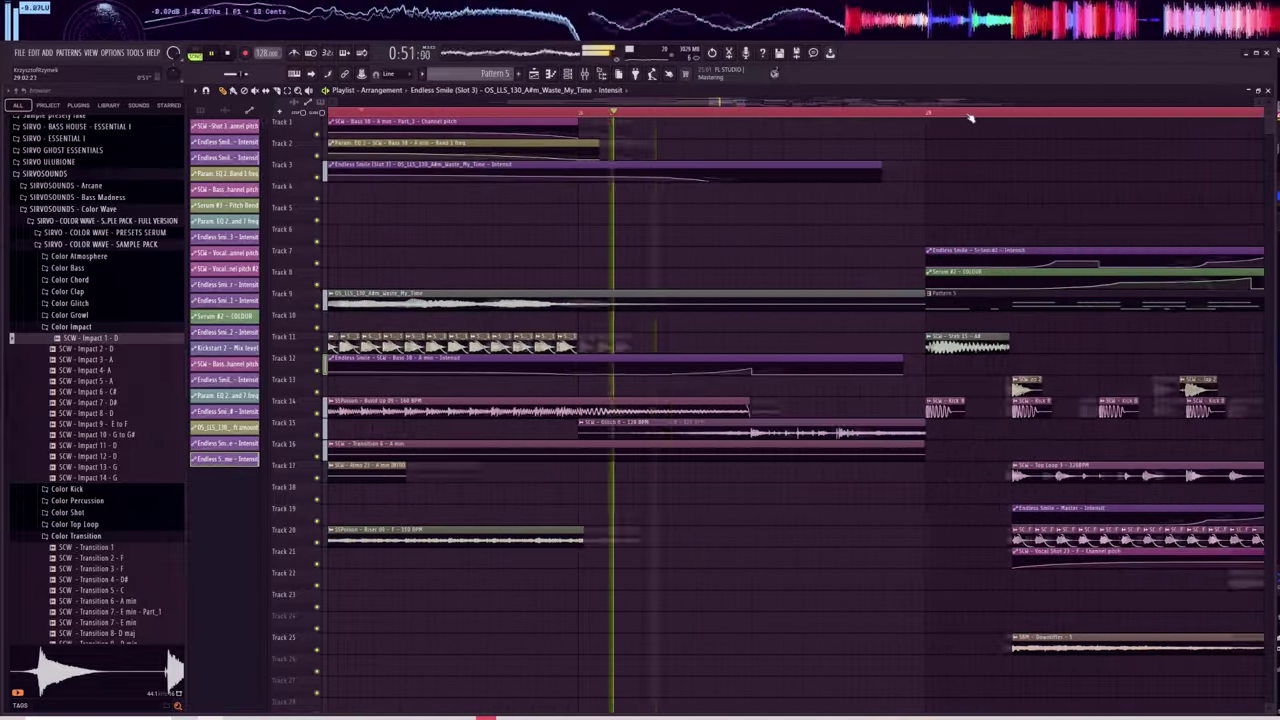
scroll(924, 117, up, 3)
key(space)
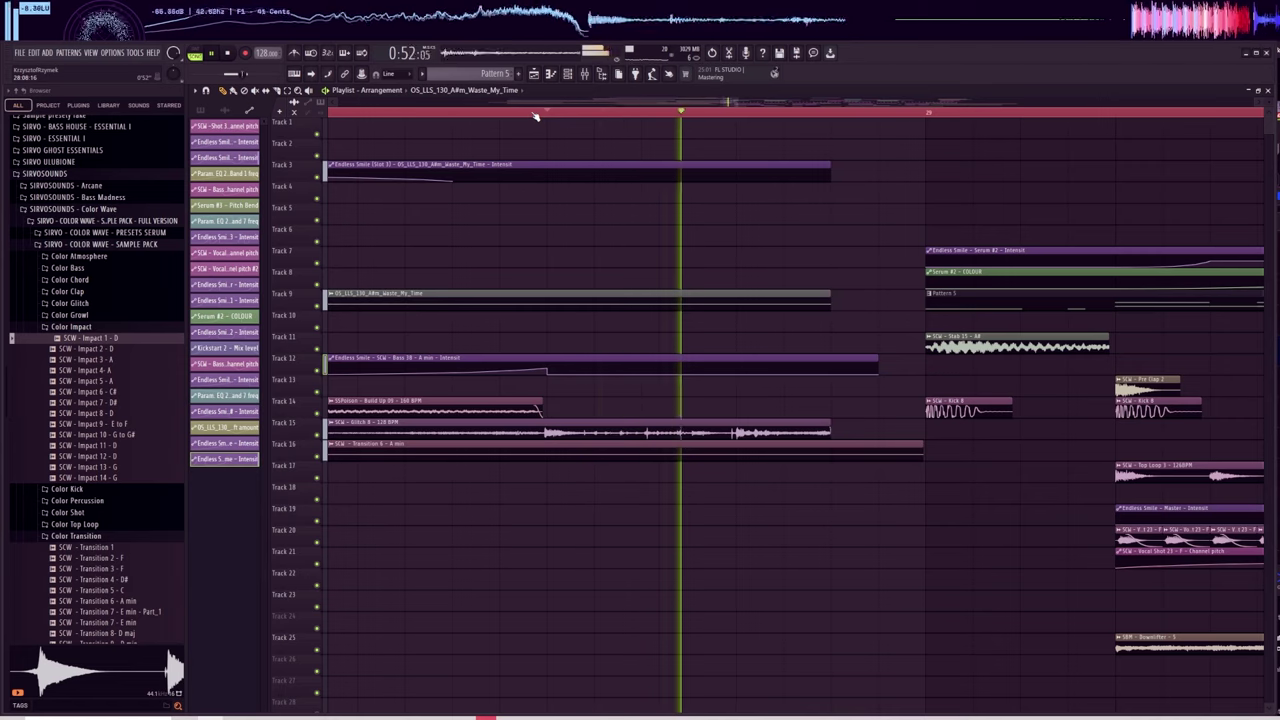
scroll(535, 116, down, 3)
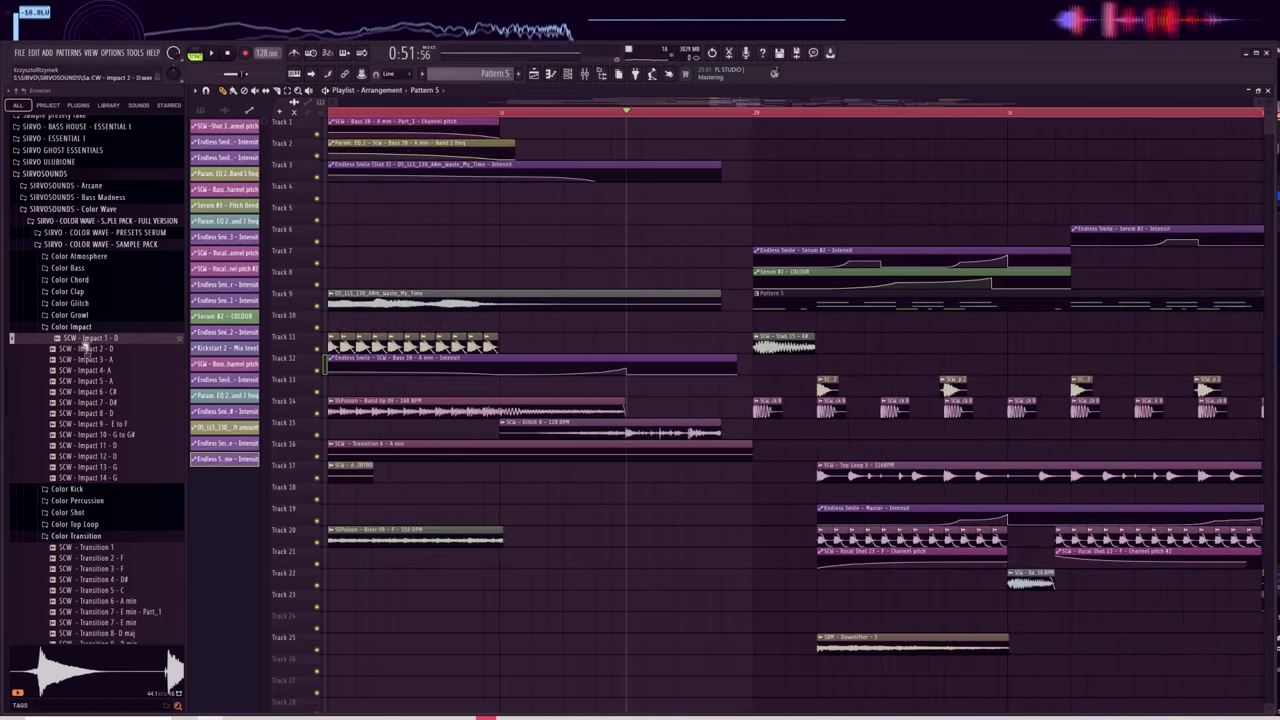
From the Color Percussion folder, place Percussion - 11 on Track 5 and trim it to a short hit right before bar 29.
click(77, 500)
click(90, 458)
click(122, 468)
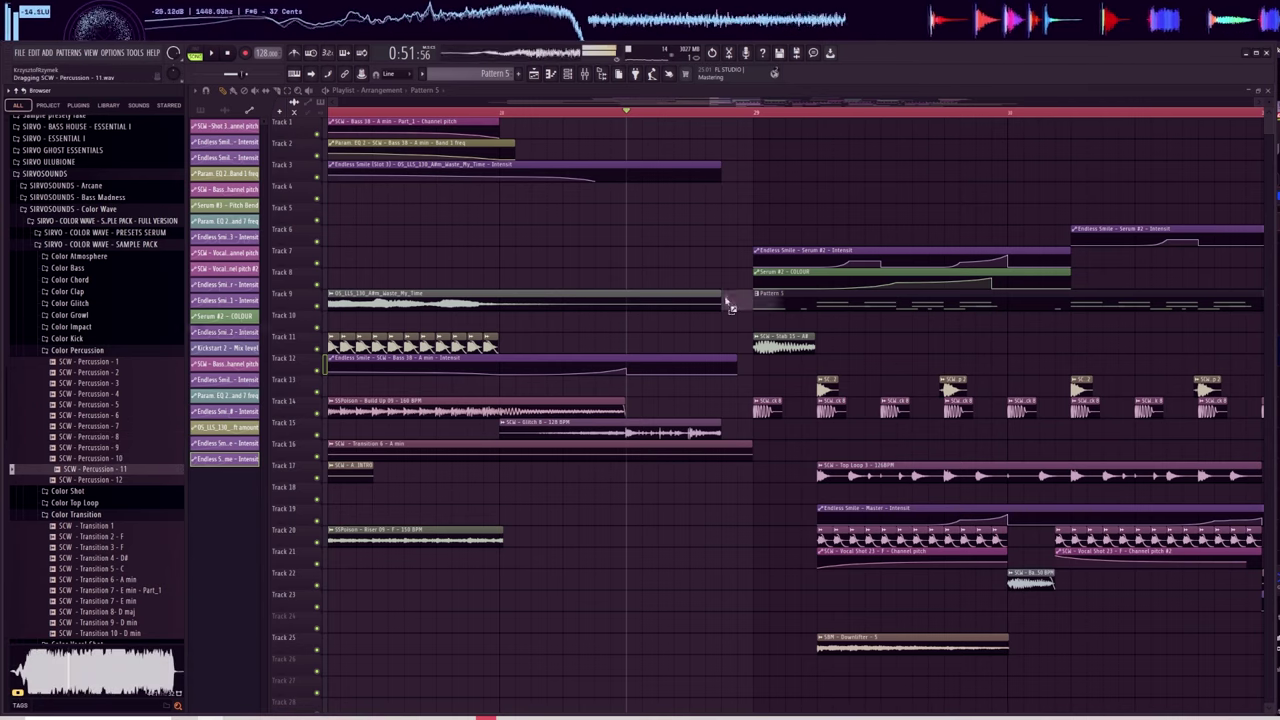
drag(717, 220, 780, 212)
scroll(733, 115, up, 5)
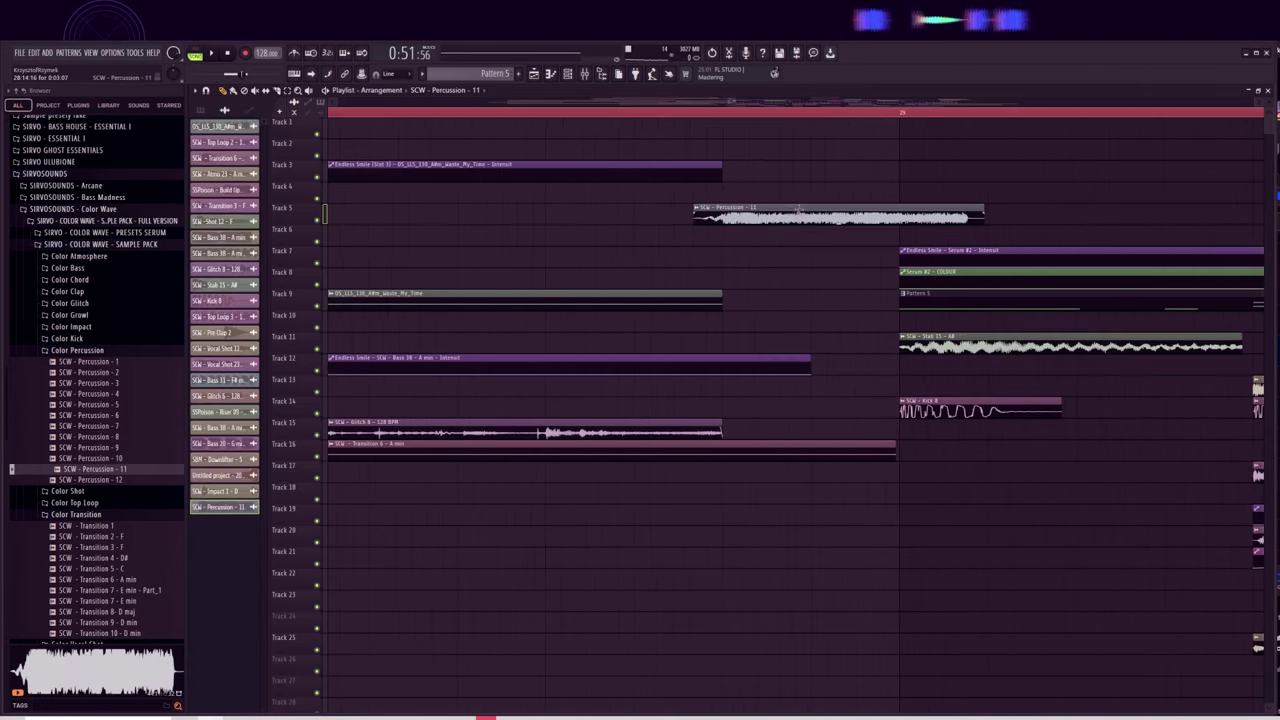
click(450, 371)
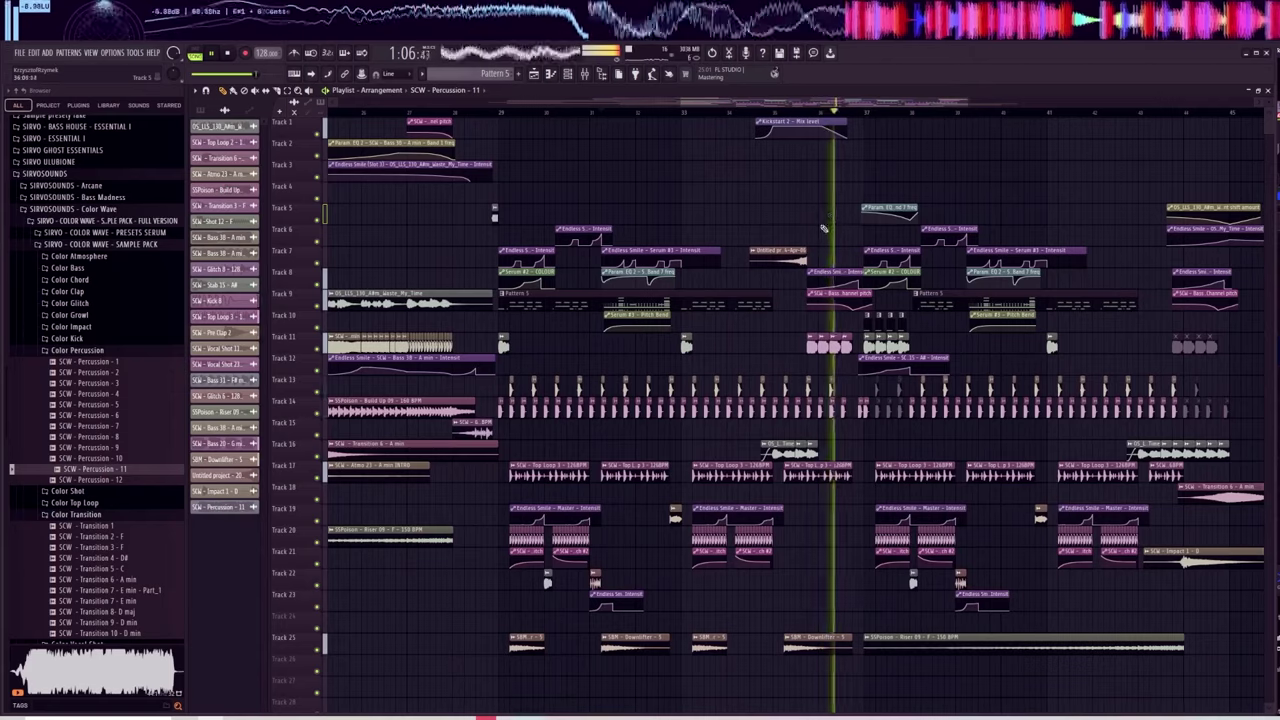
Check the channel settings of the reversed Untitled project sample on Track 7.
double_click(790, 257)
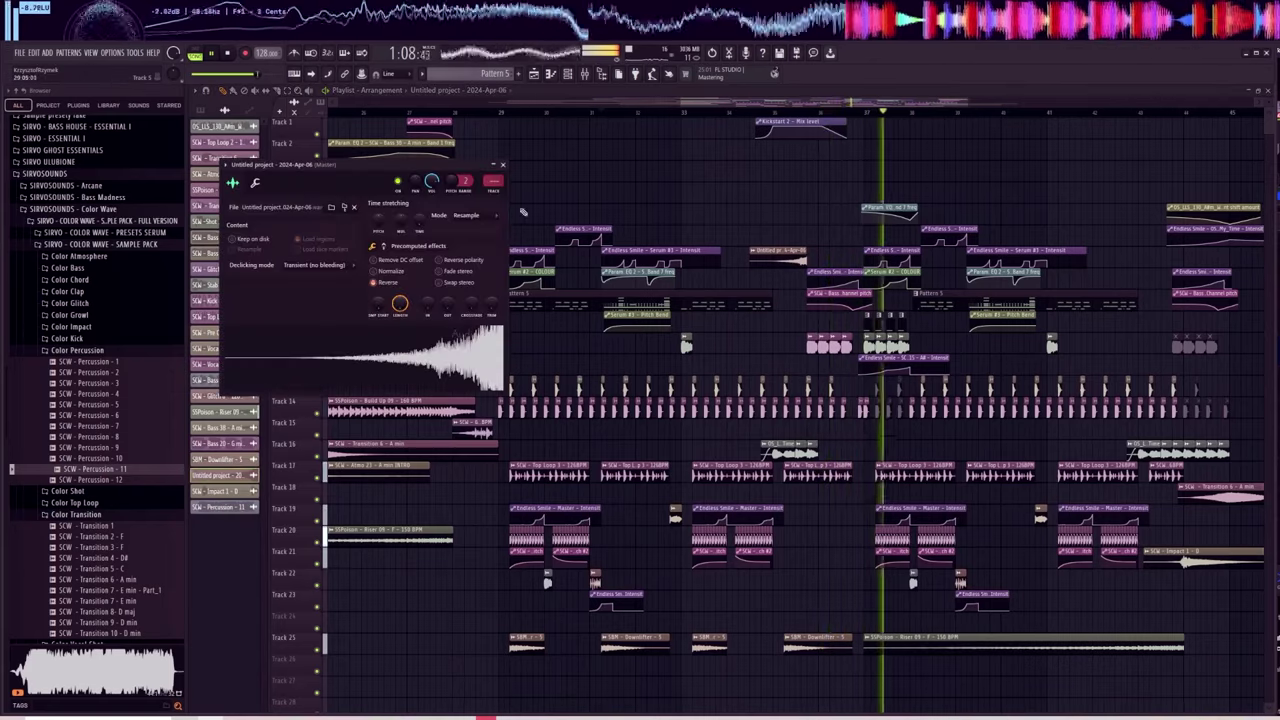
click(490, 222)
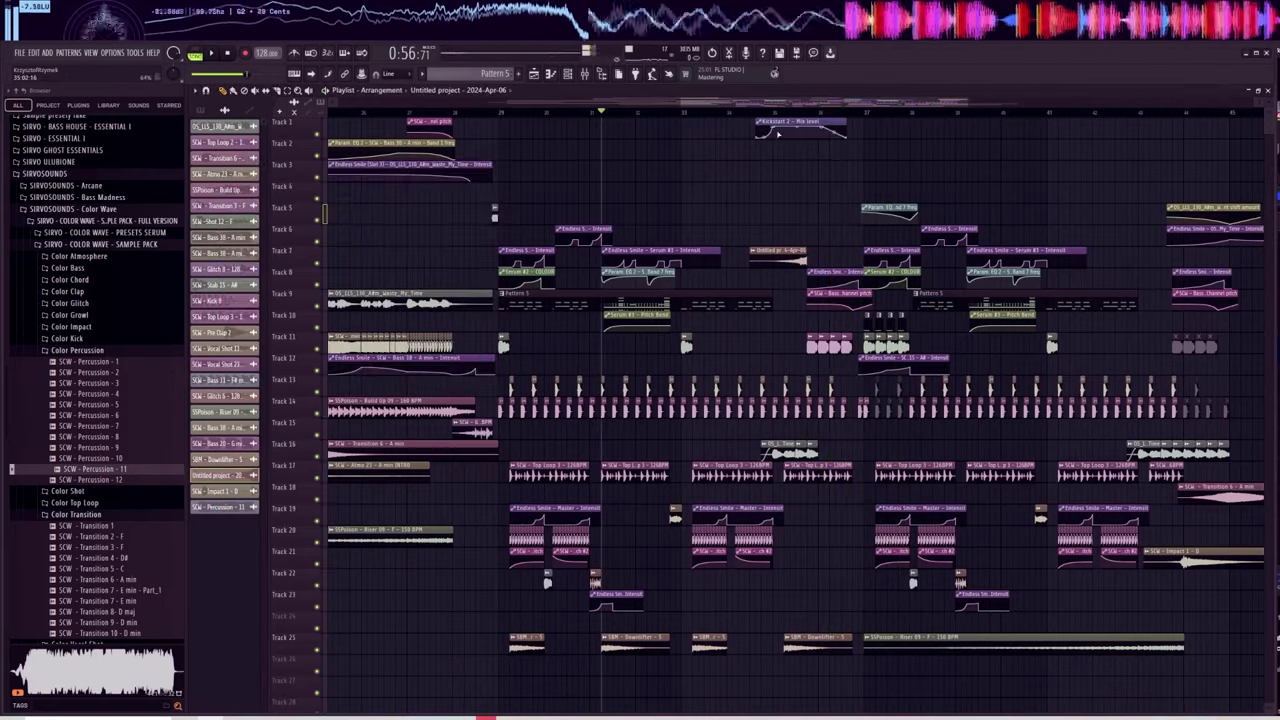
Place the Waste_My_Time vocal on Track 3 and trim it to a one-bar phrase starting at bar 37.
scroll(573, 247, down, 3)
scroll(1036, 117, up, 3)
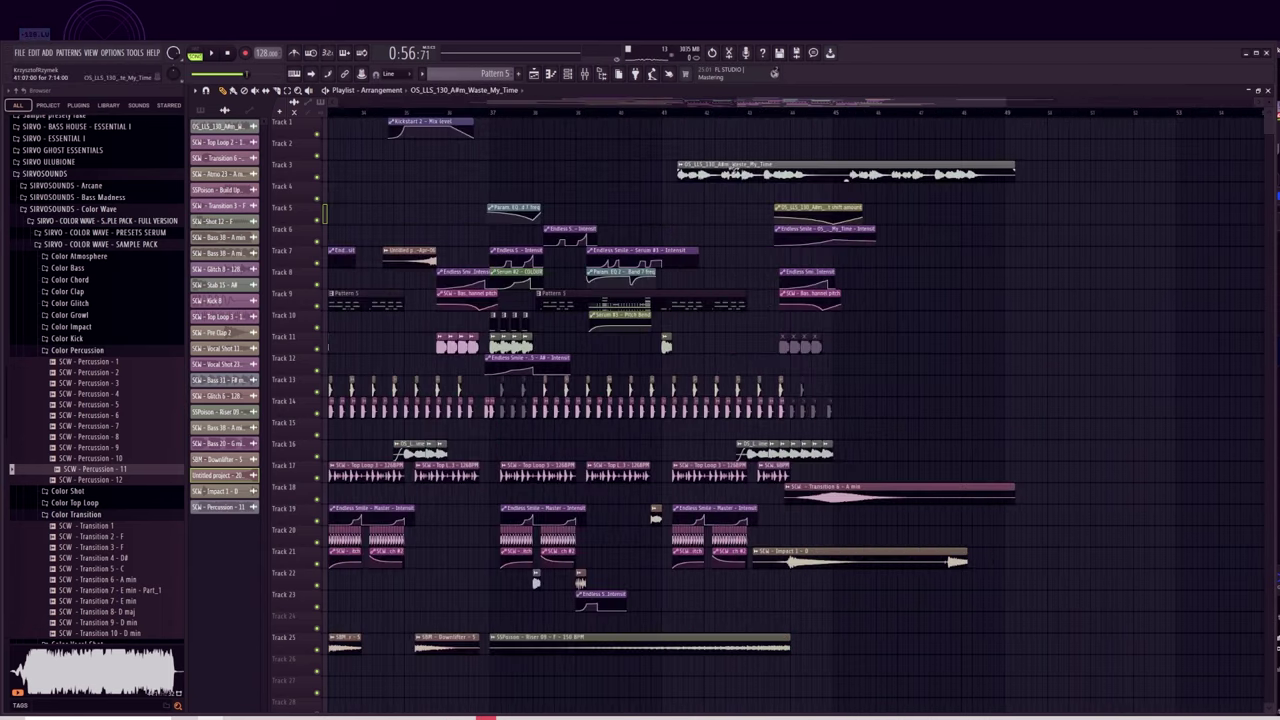
drag(714, 192, 778, 187)
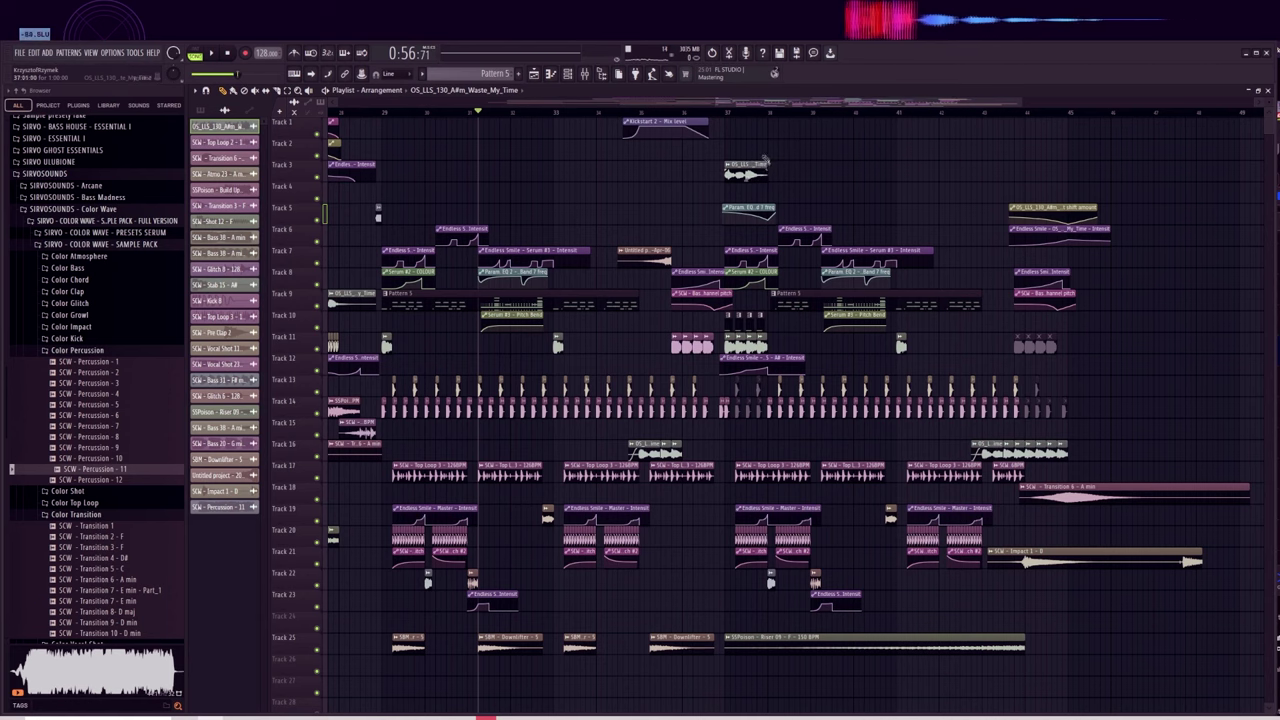
Create a formant shift automation clip for the vocal on Track 1 over bar 37, shape it as a falling curve, and play it.
drag(727, 113, 772, 113)
double_click(746, 165)
right_click(521, 274)
click(555, 378)
click(535, 203)
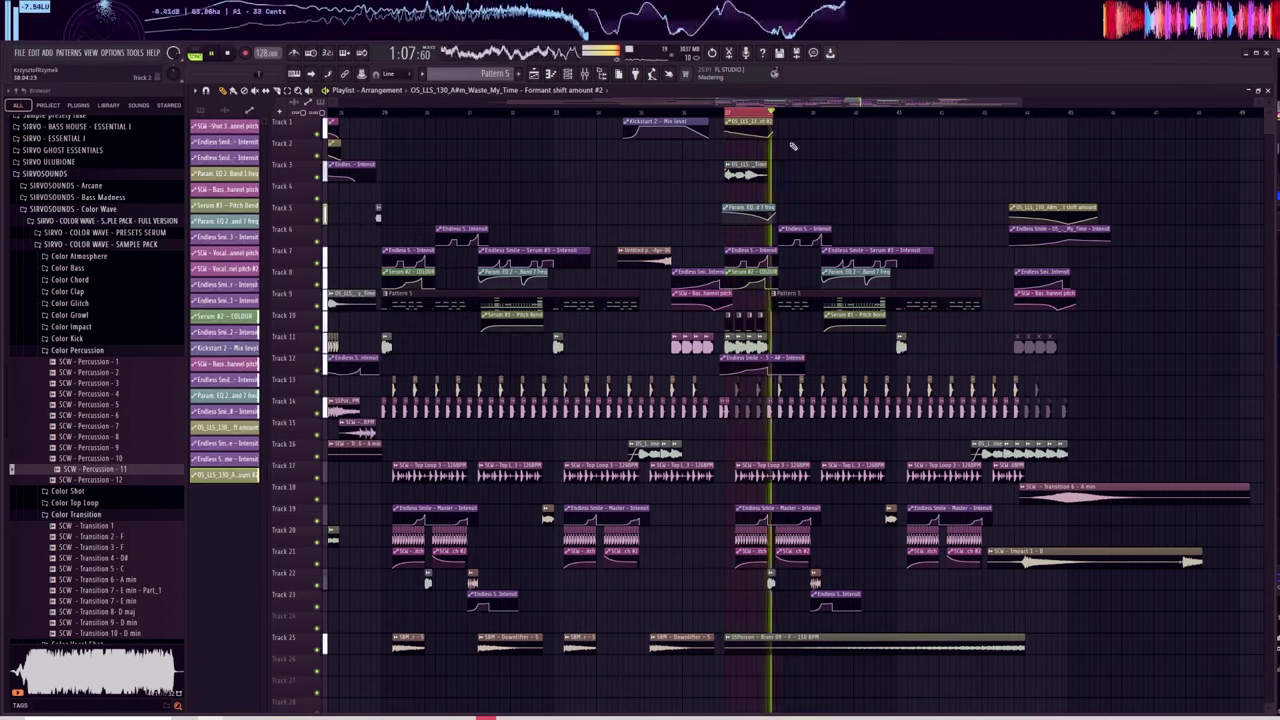
scroll(767, 120, up, 6)
key(space)
key(space)
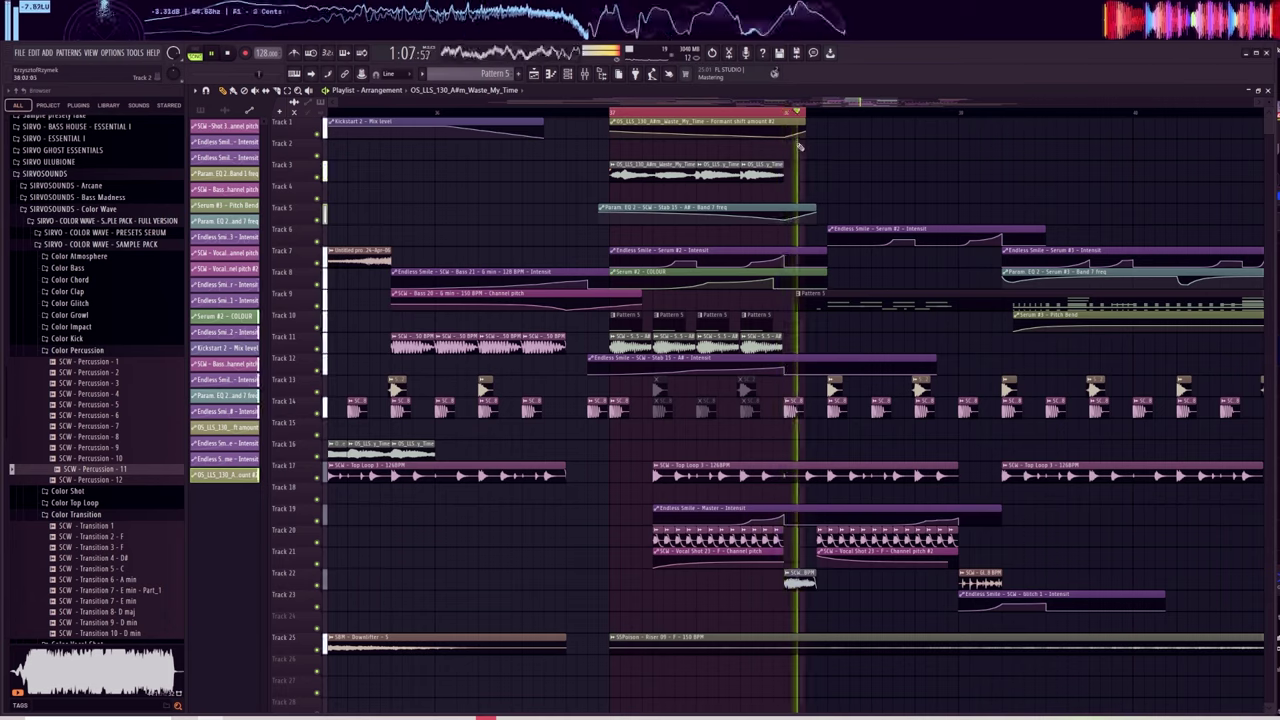
Set the reversed Track 7 sample to Stretch mode, route it to mixer track 27, and play the drop around it.
click(378, 110)
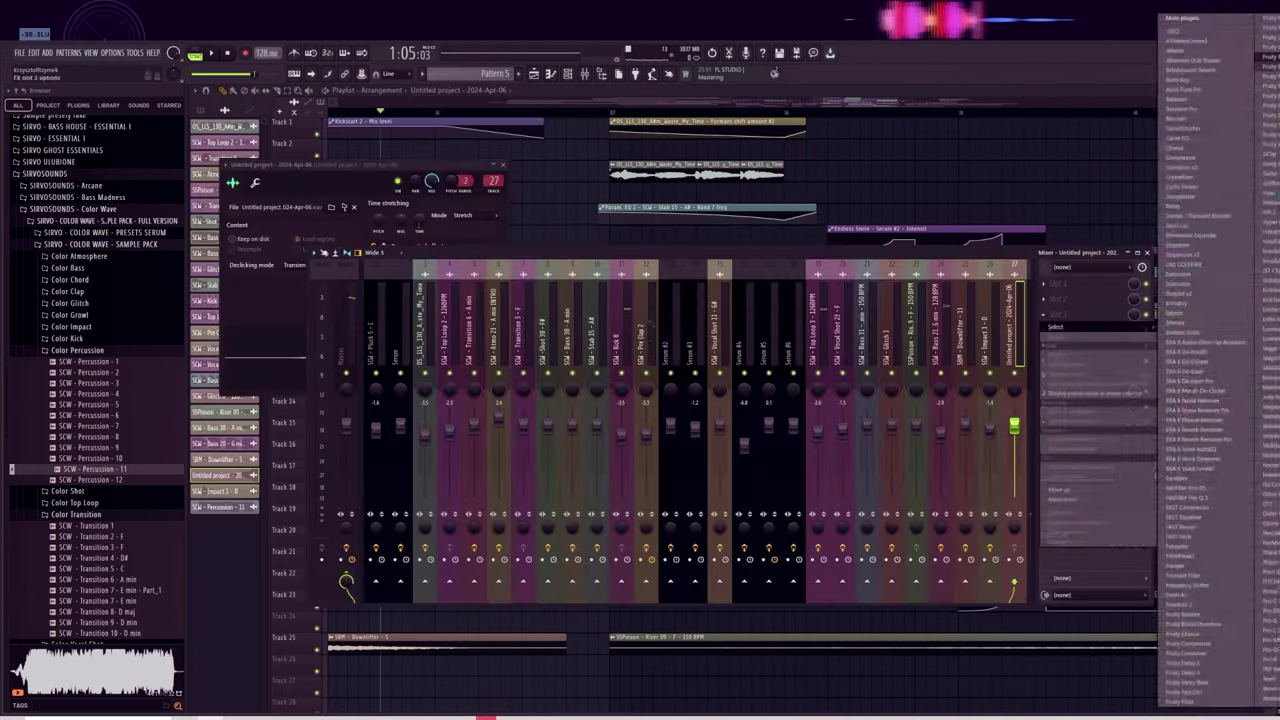
drag(281, 254, 281, 254)
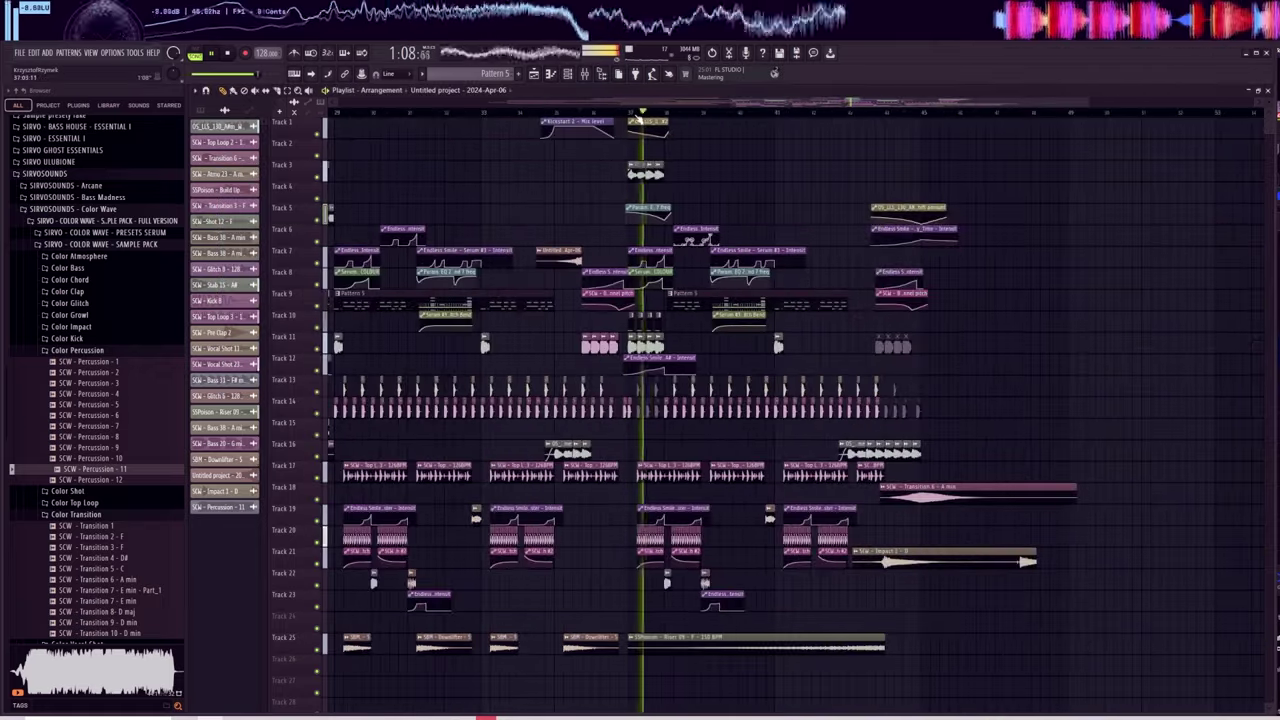
scroll(637, 118, down, 3)
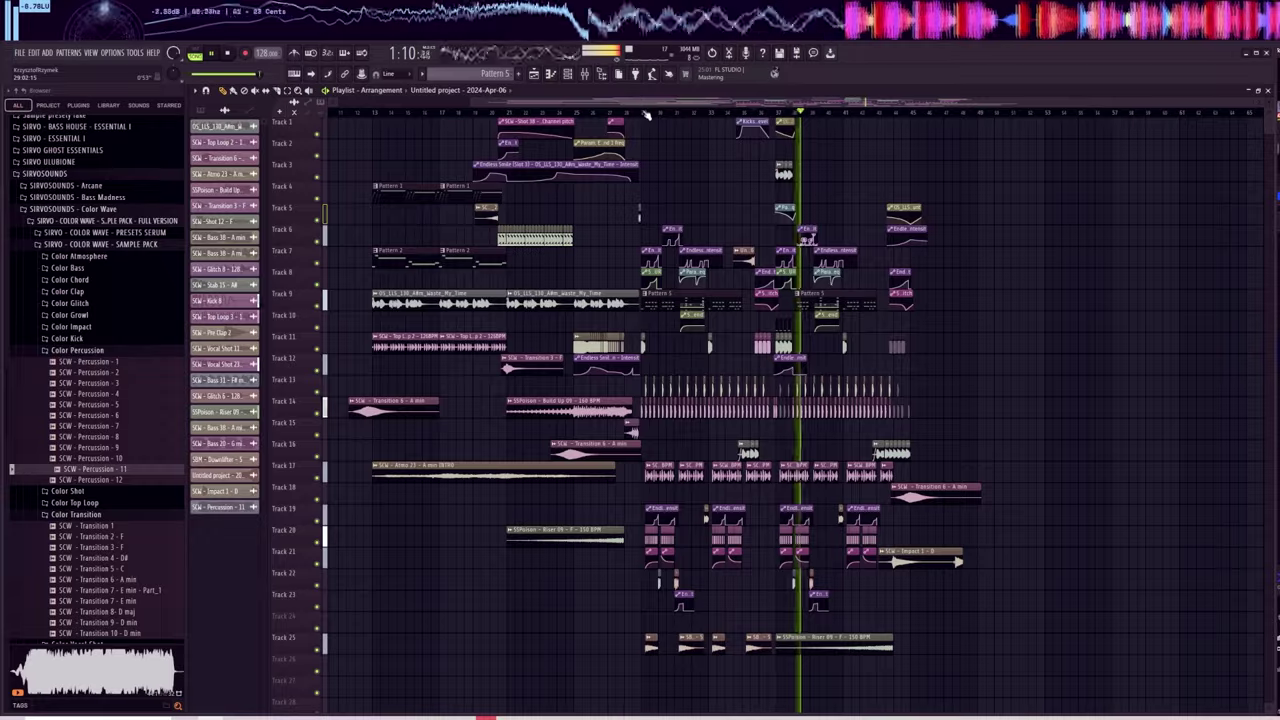
scroll(645, 116, up, 3)
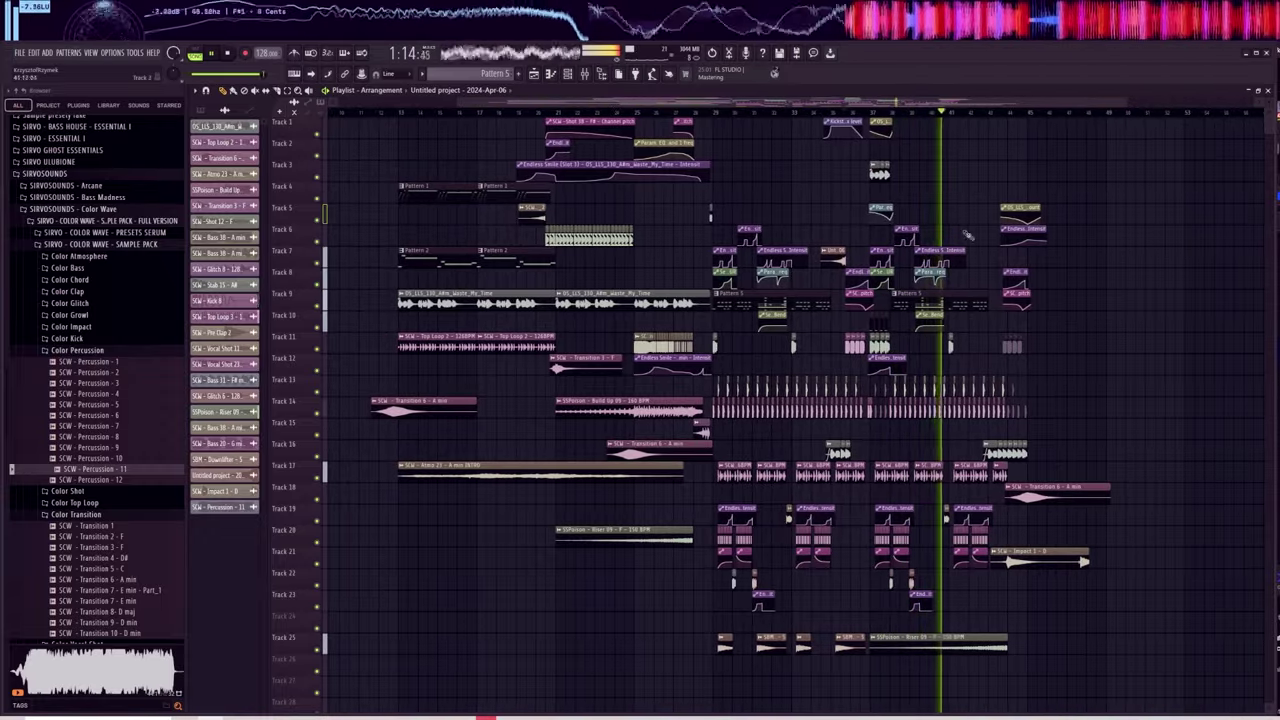
Play the arrangement from bar 13 through the build-up into the drop.
double_click(972, 637)
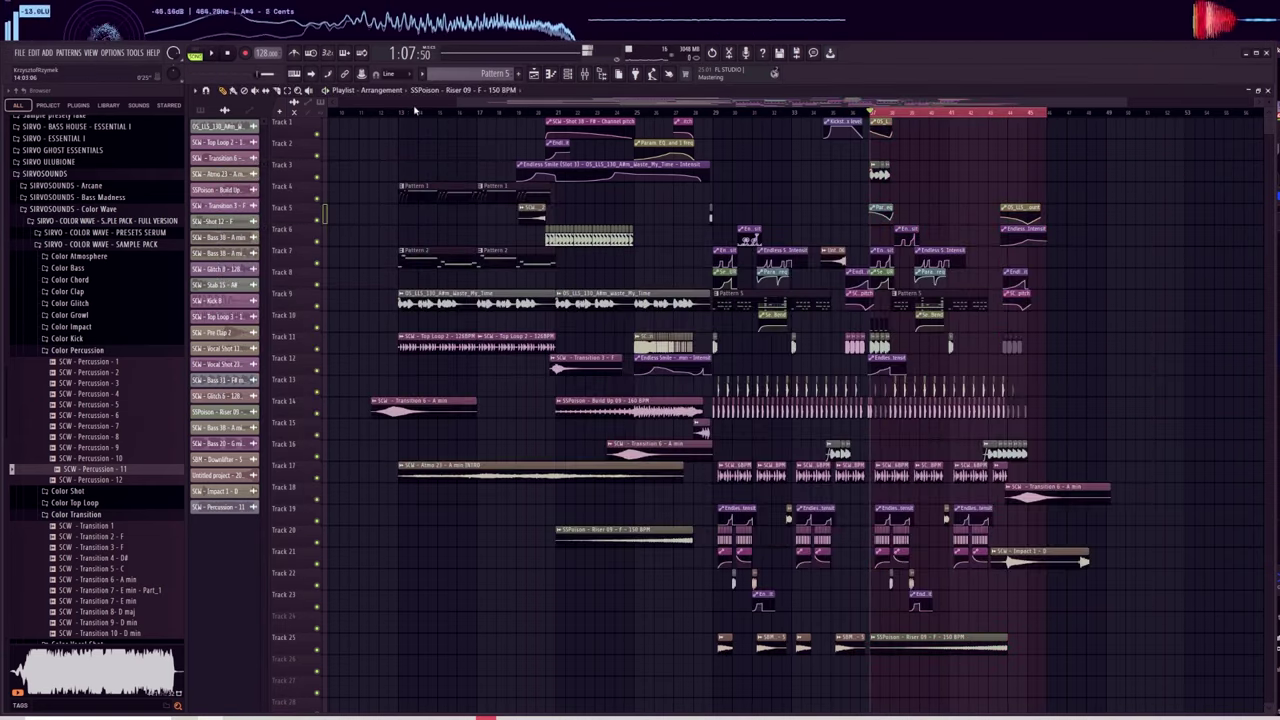
click(398, 112)
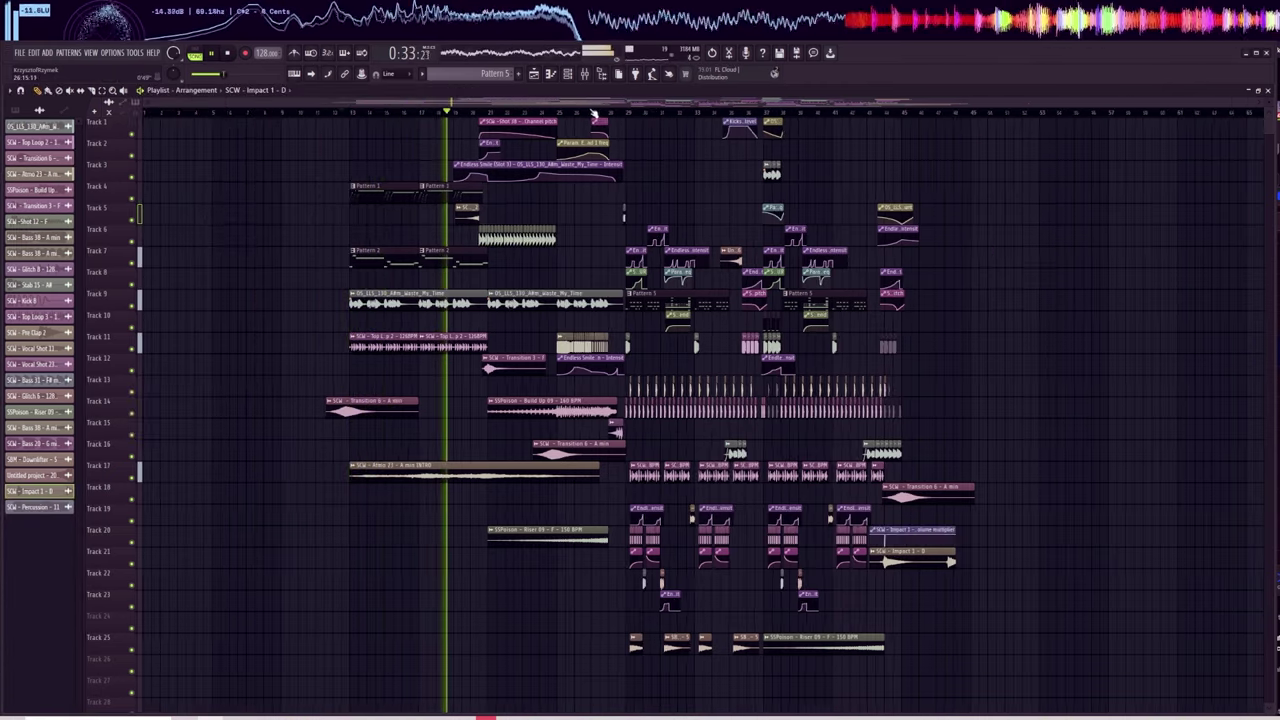
scroll(591, 117, up, 3)
scroll(591, 117, down, 3)
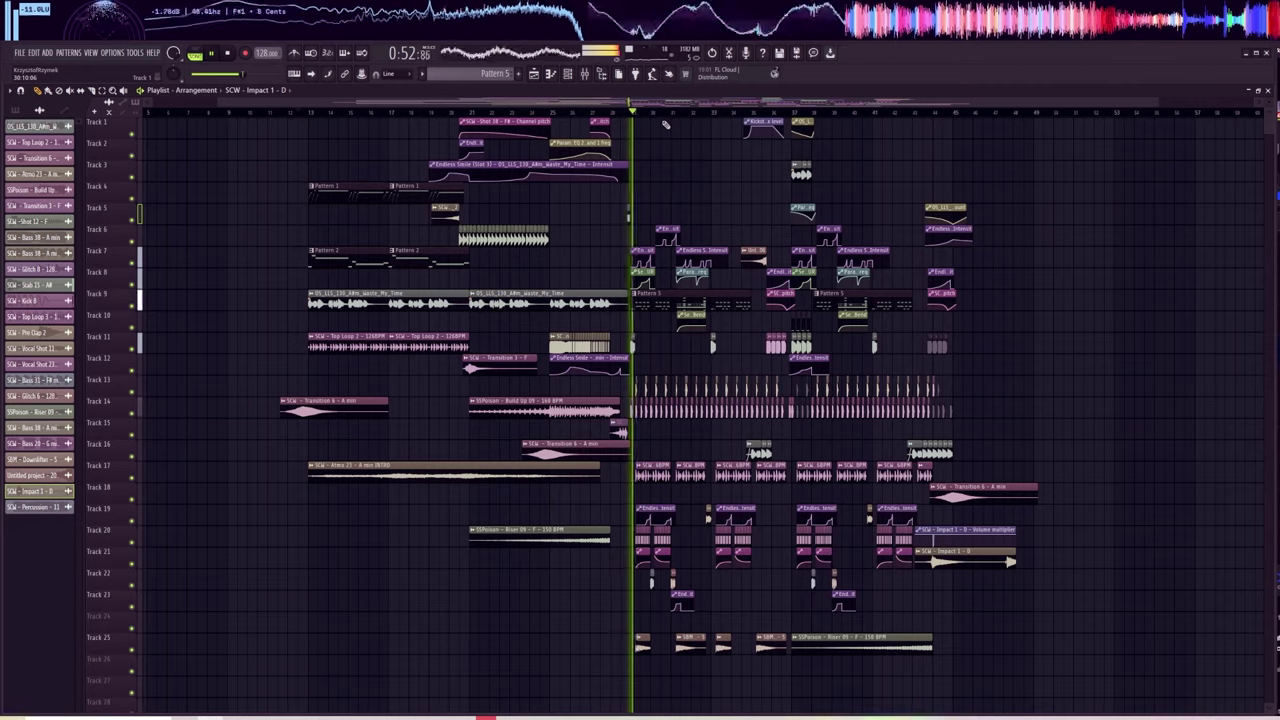
scroll(665, 112, up, 2)
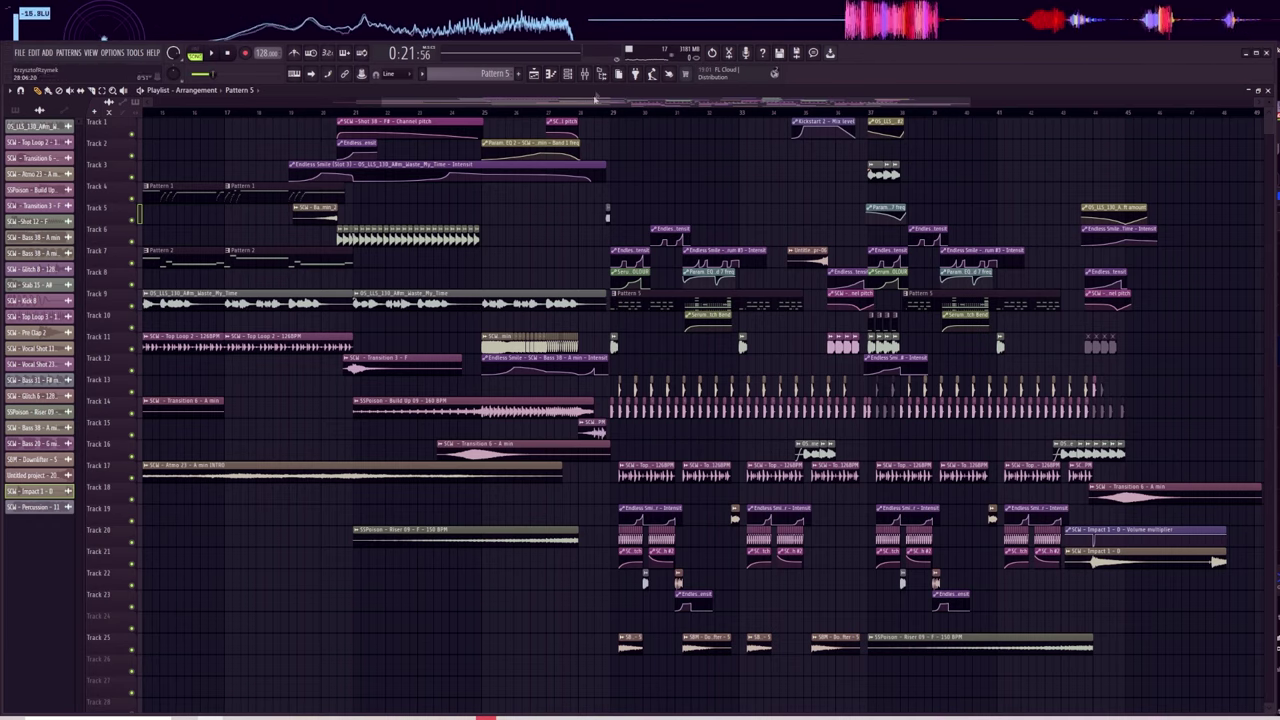
Reverse the selected Bass 38 tail in Edison on the Master, place it on Track 6 ending just before bar 29, and play it.
click(585, 75)
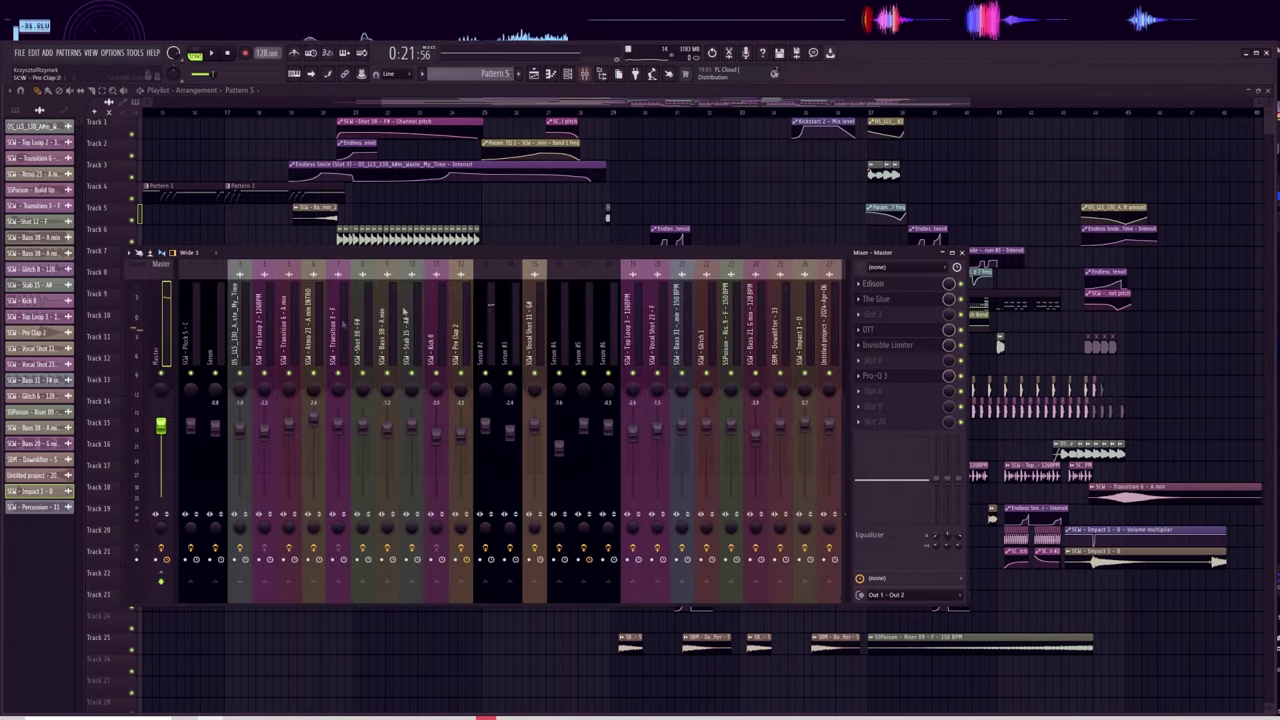
click(874, 284)
drag(266, 340, 357, 367)
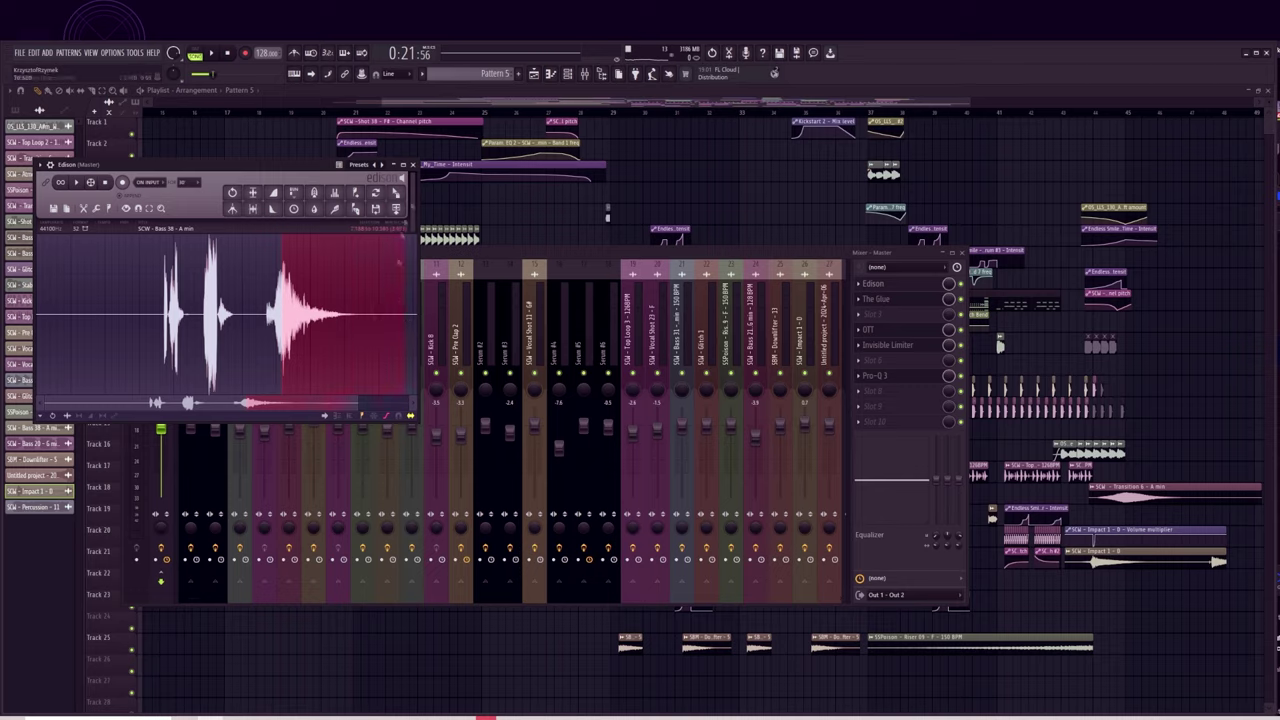
drag(396, 193, 684, 193)
click(201, 294)
click(333, 177)
scroll(602, 135, up, 3)
drag(843, 193, 535, 235)
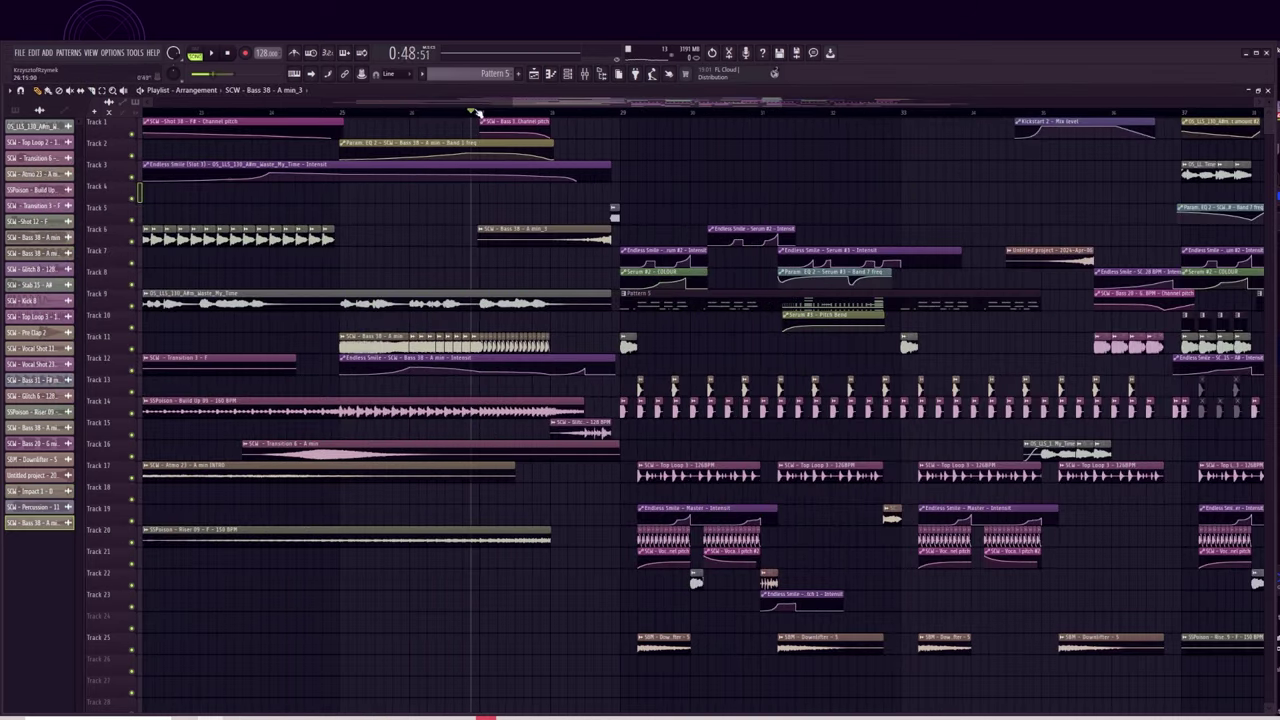
scroll(566, 135, up, 5)
key(space)
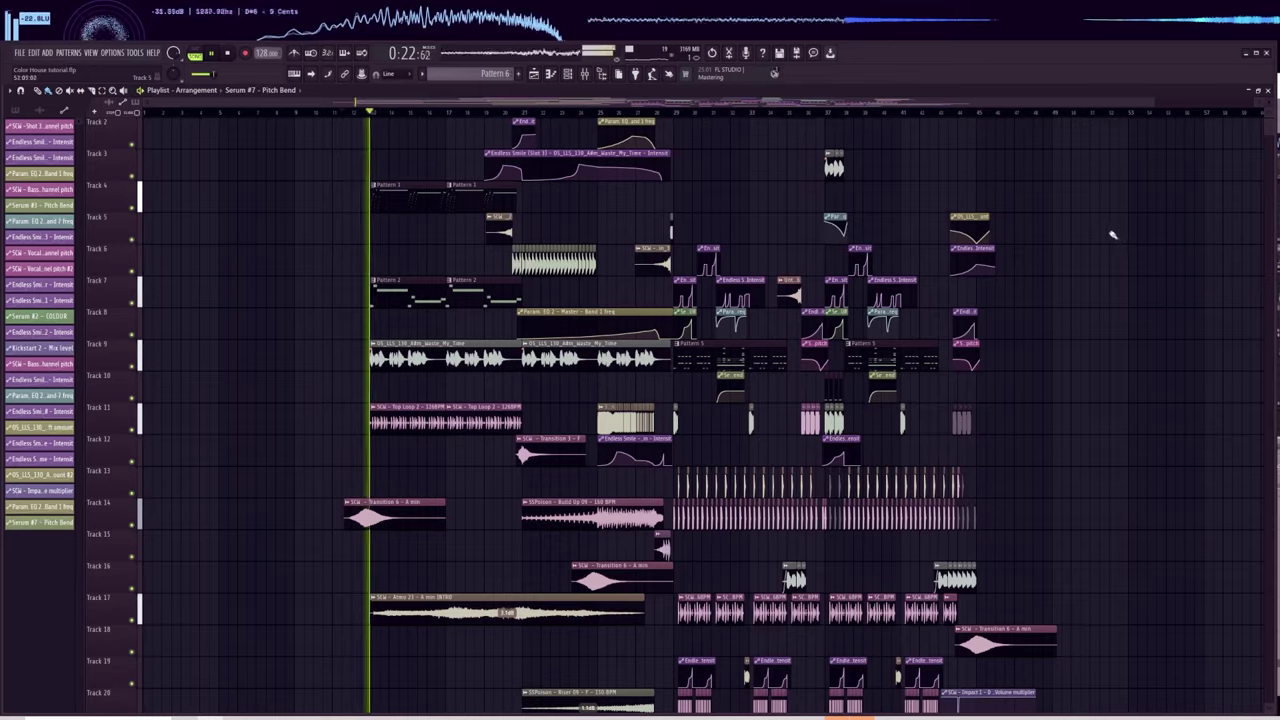
Review the full arrangement by playing it from bar 13 through the build-up and into the drop's second half.
scroll(1085, 236, up, 1)
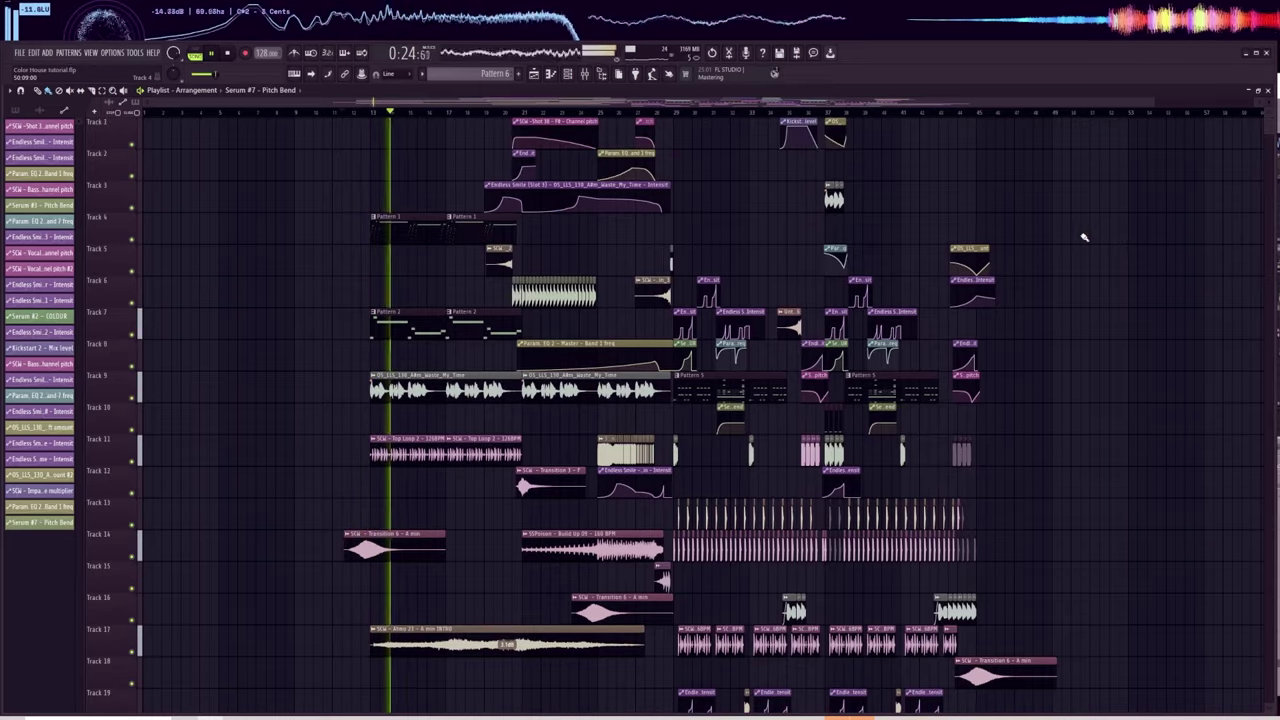
scroll(700, 415, down, 4)
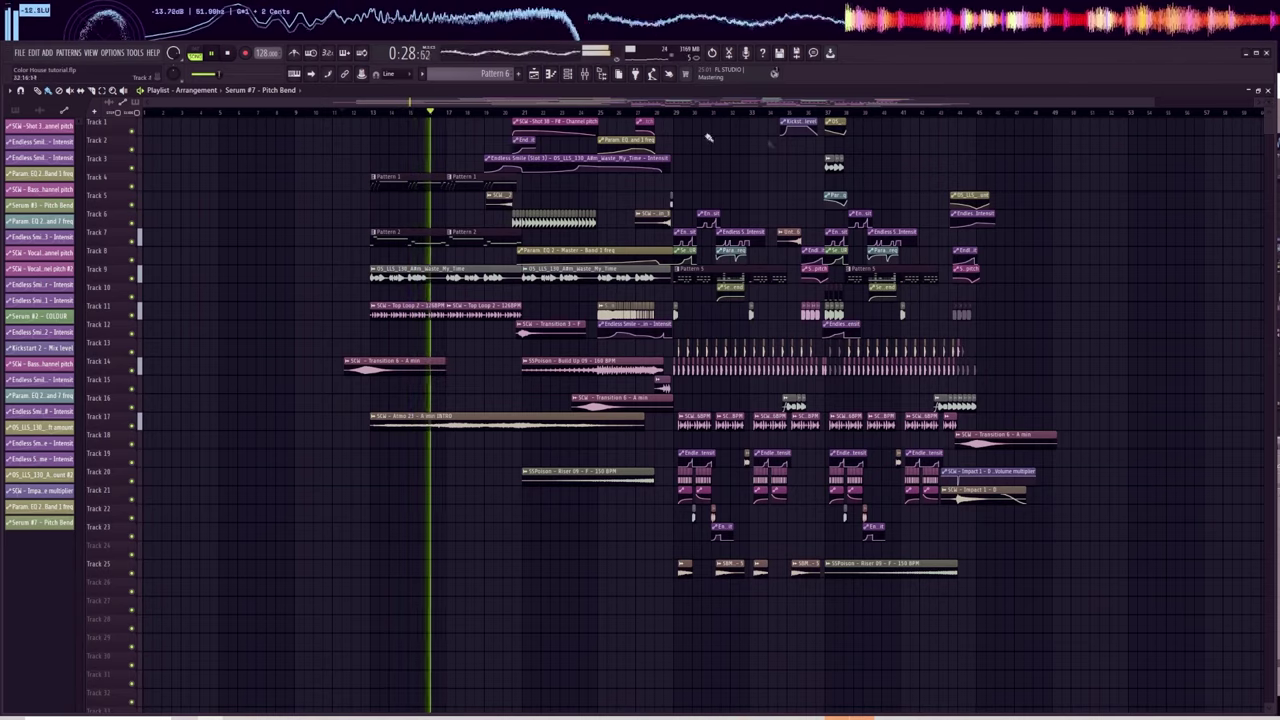
scroll(631, 117, up, 2)
scroll(631, 117, down, 2)
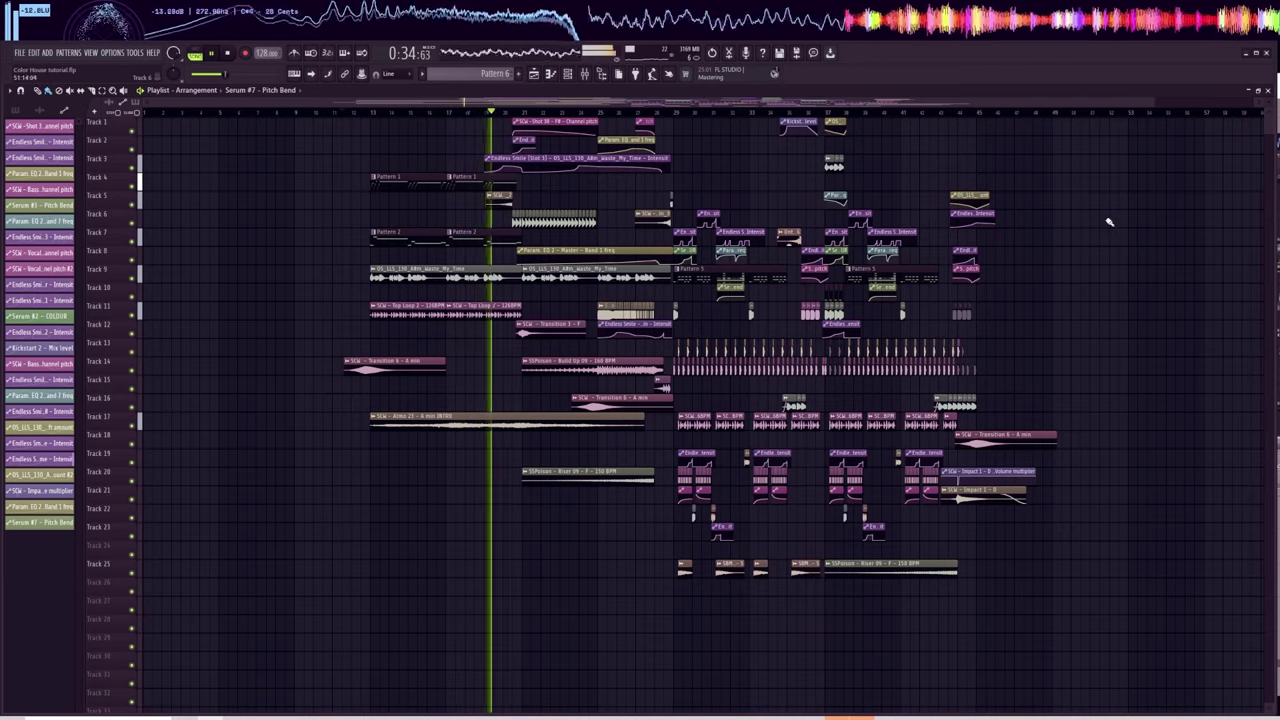
scroll(1108, 222, down, 1)
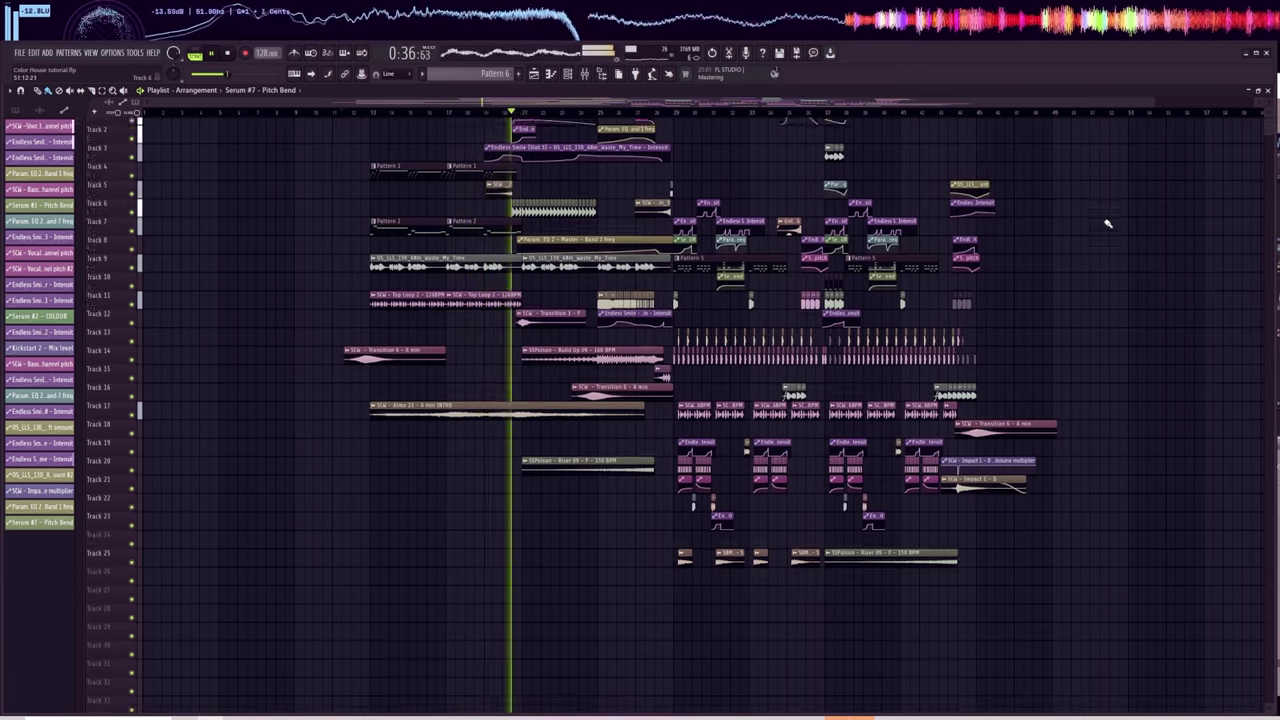
scroll(1108, 222, up, 1)
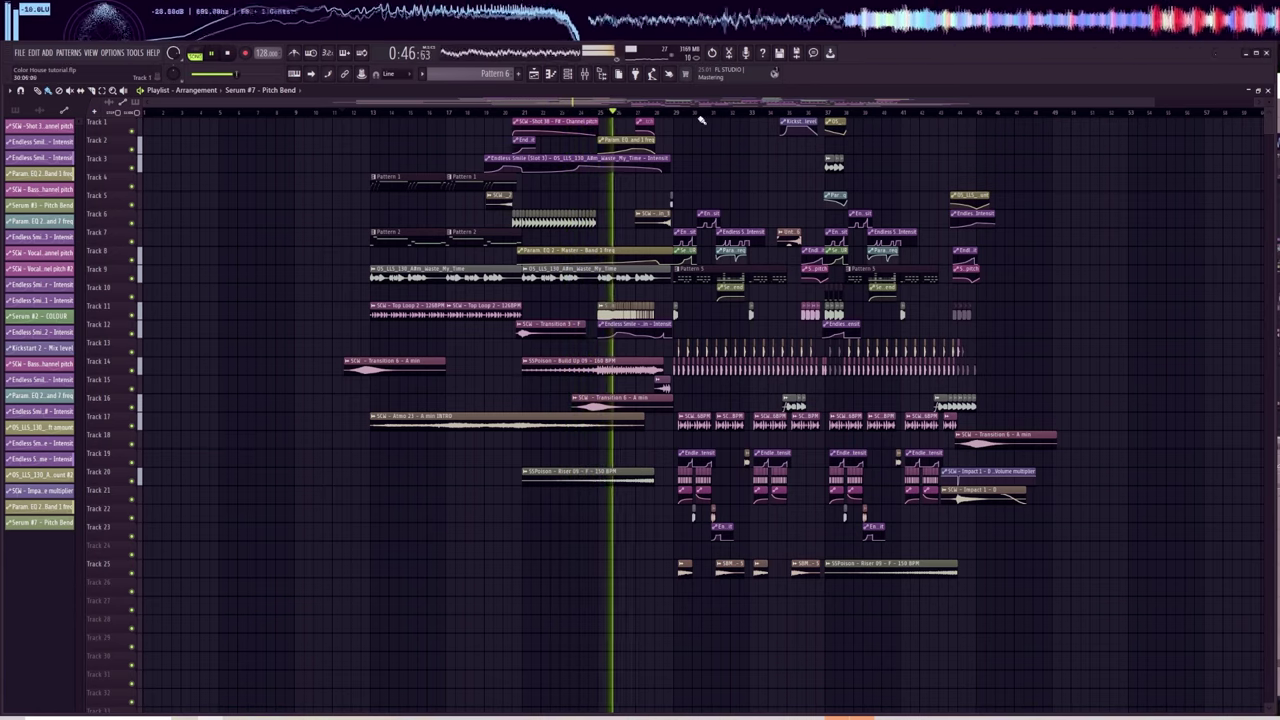
scroll(704, 118, up, 2)
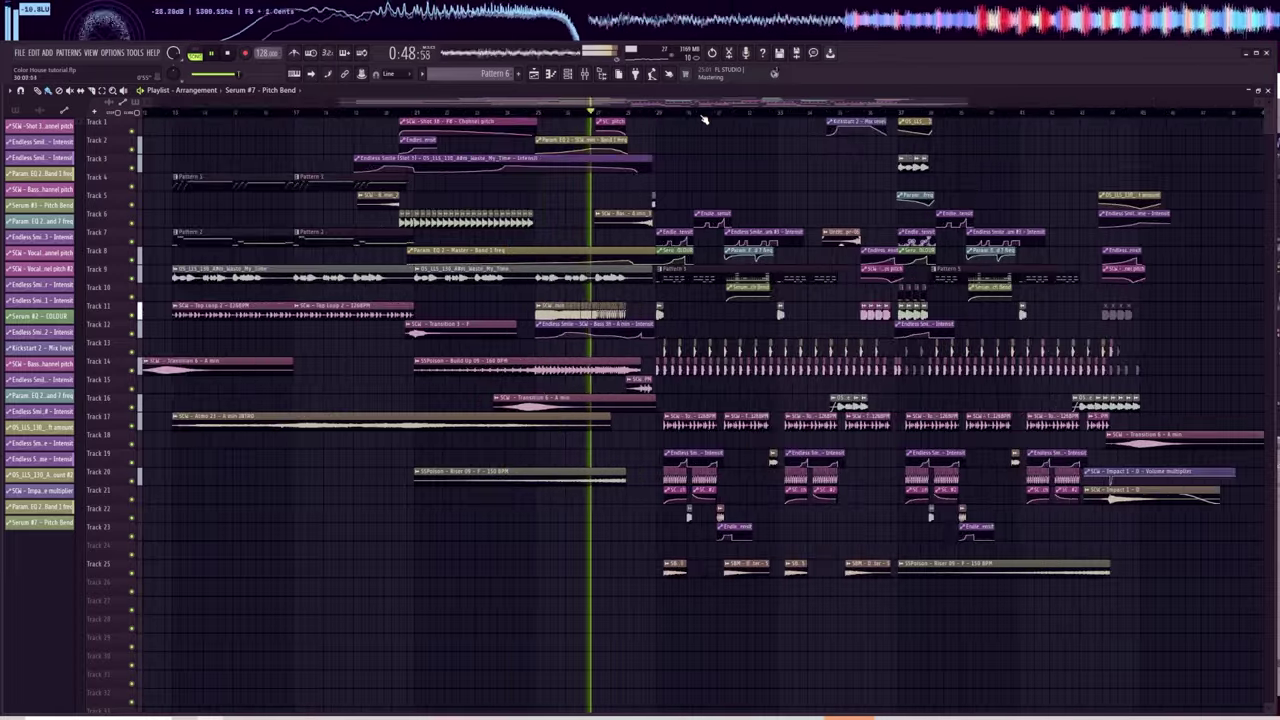
scroll(704, 119, up, 2)
scroll(704, 119, down, 3)
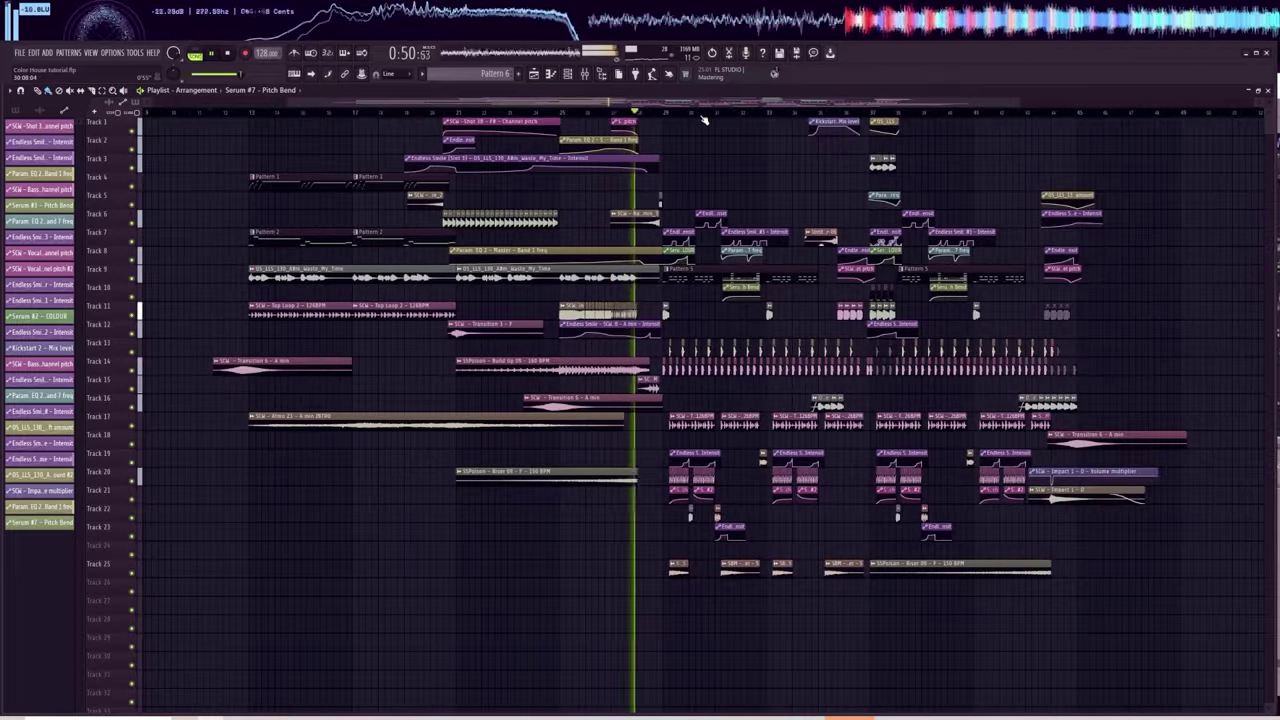
scroll(704, 118, down, 2)
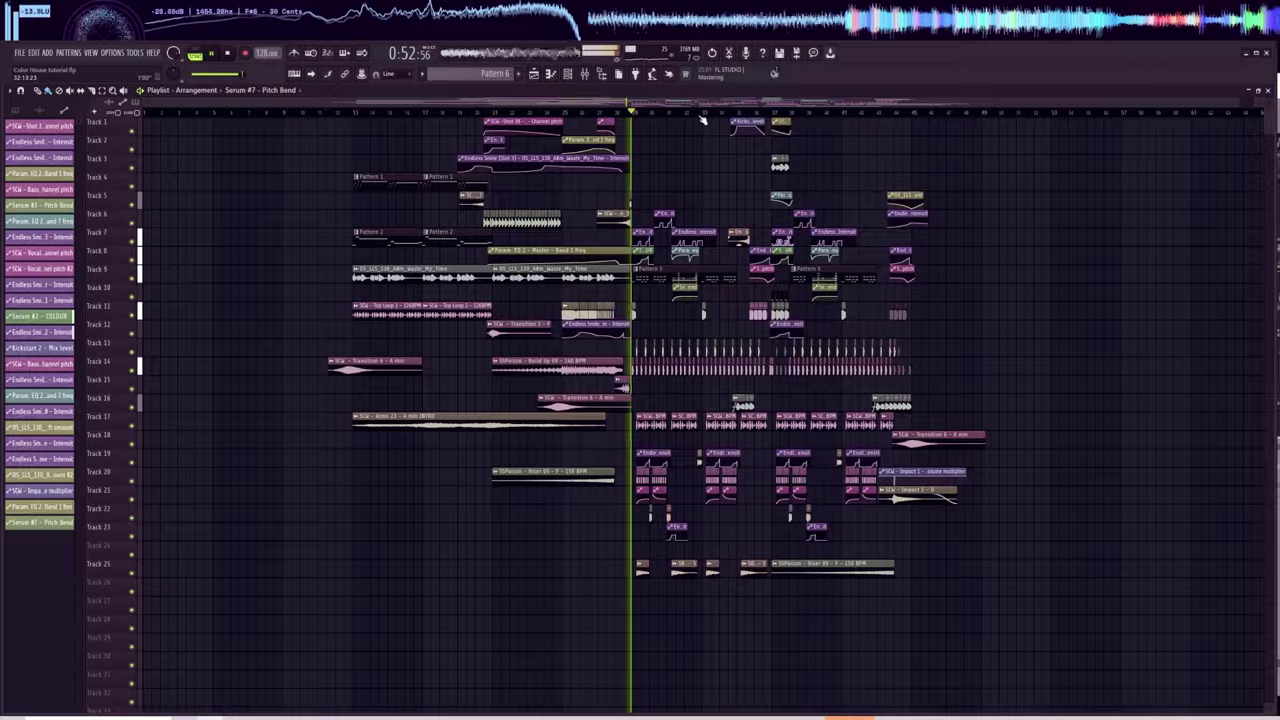
scroll(704, 118, up, 2)
scroll(702, 119, down, 2)
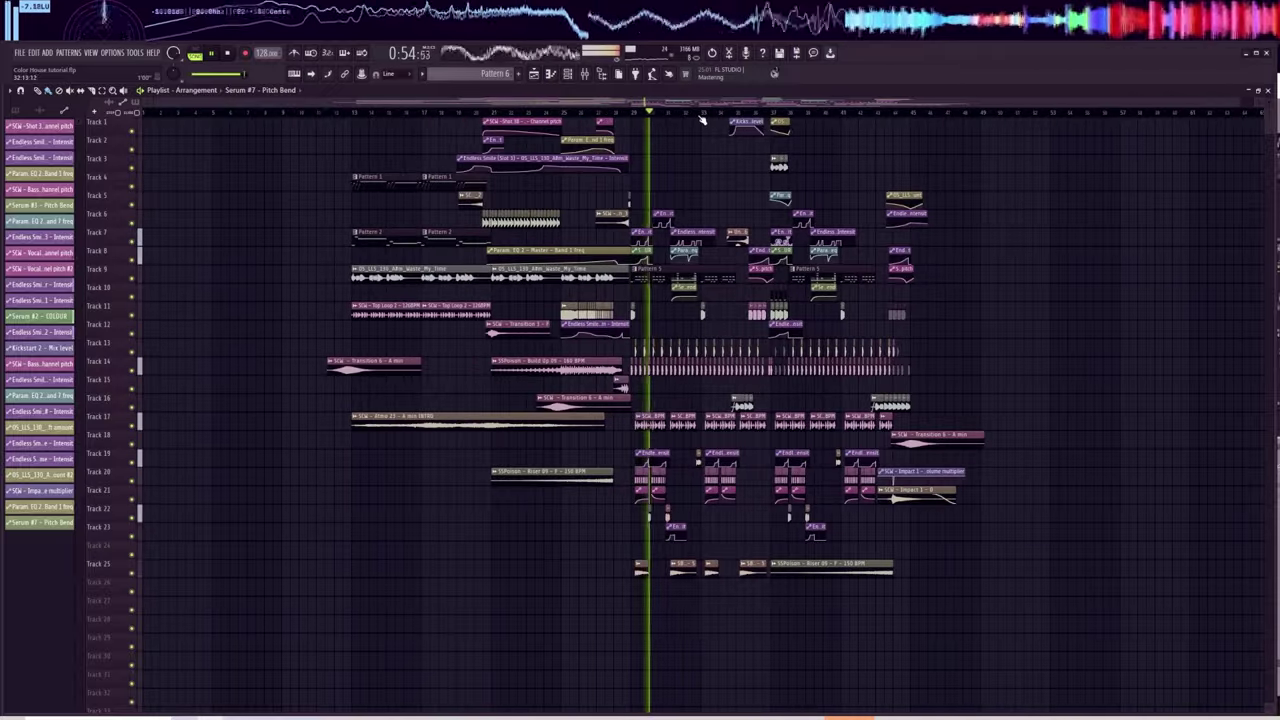
scroll(688, 161, down, 2)
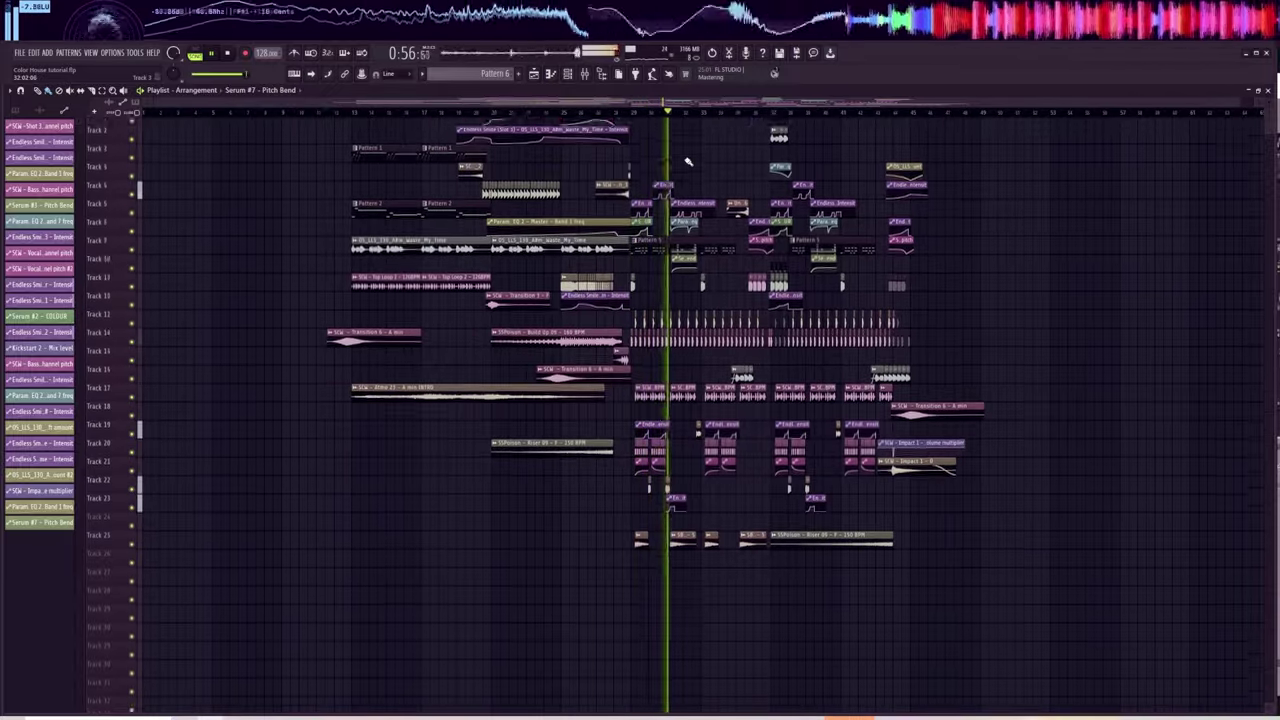
scroll(688, 161, up, 2)
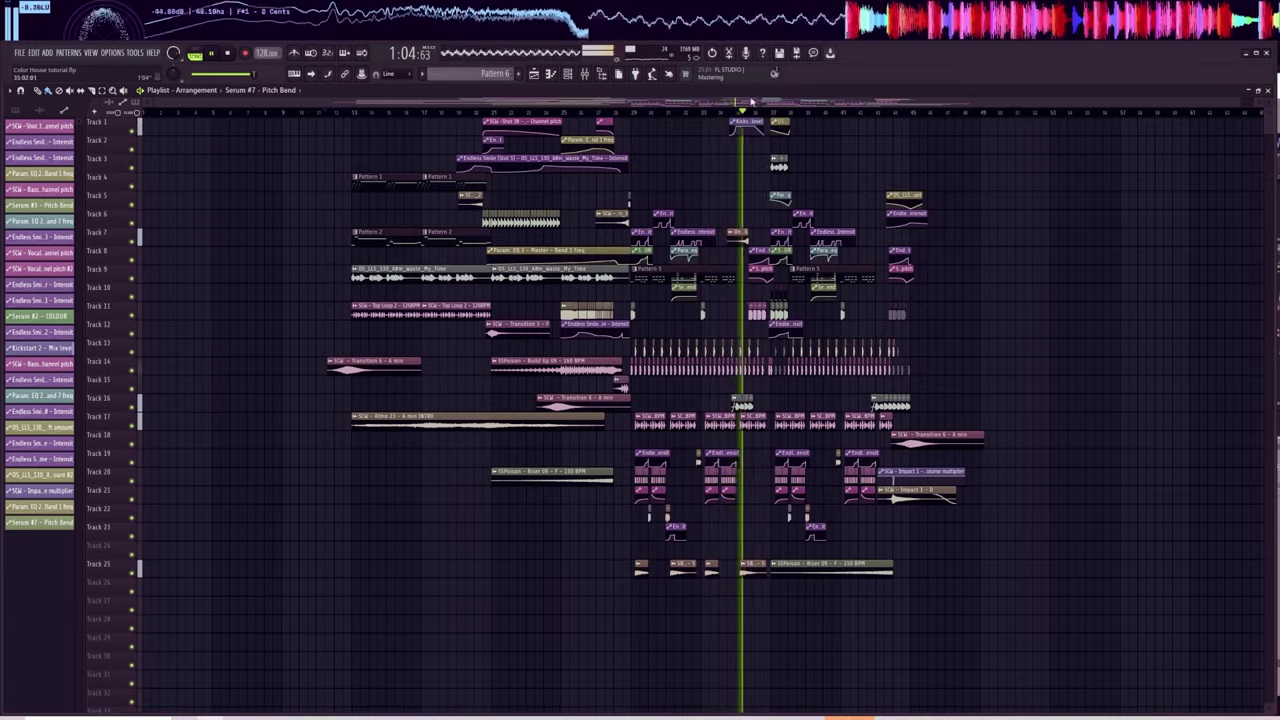
scroll(760, 112, up, 3)
scroll(760, 112, up, 2)
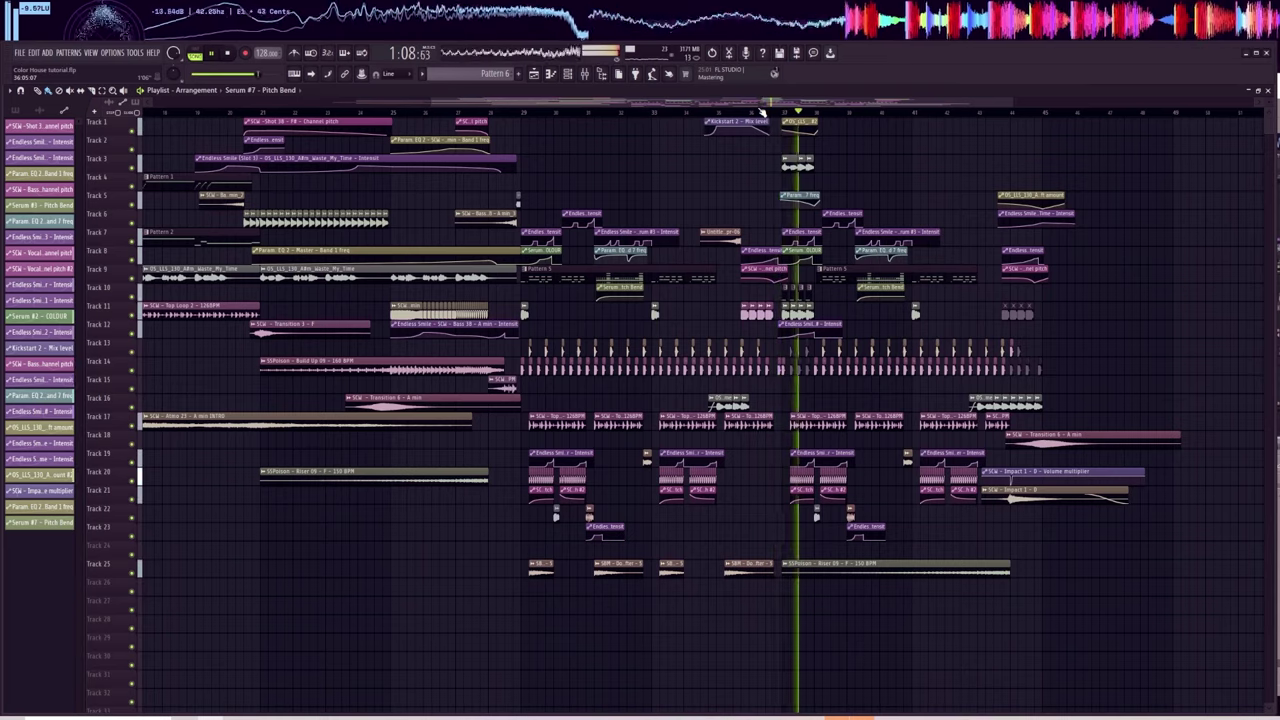
scroll(760, 112, down, 1)
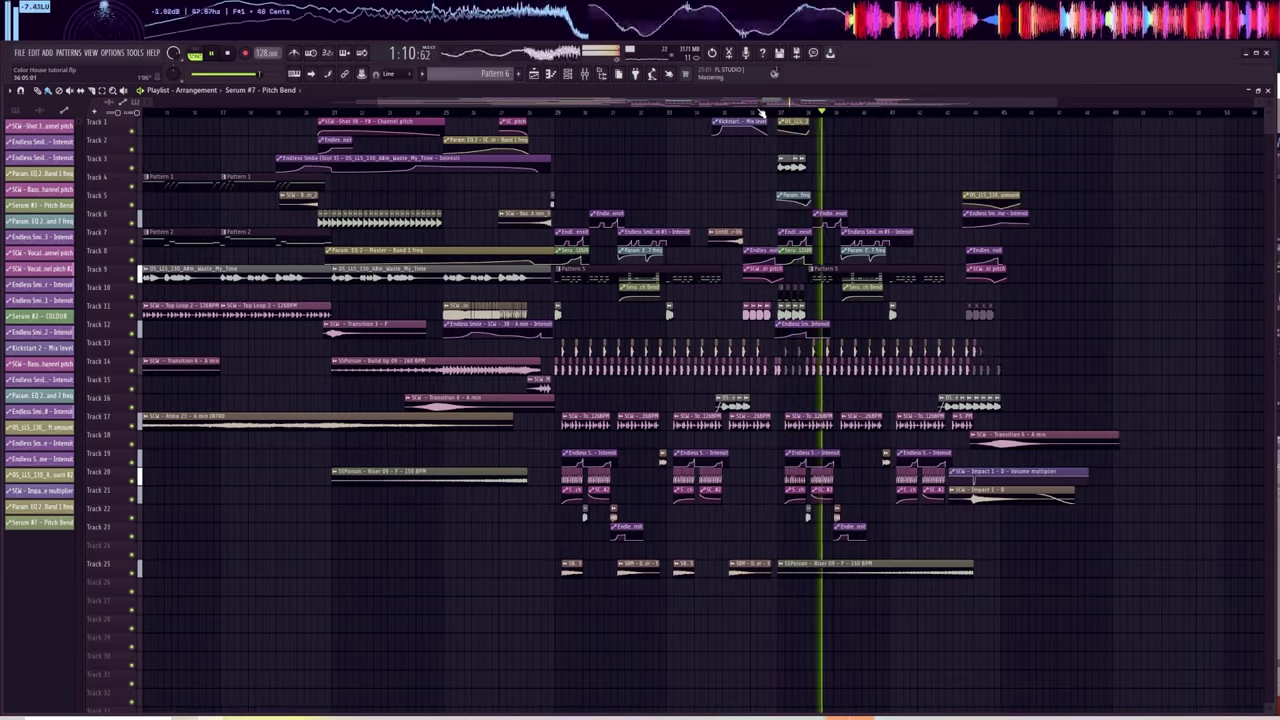